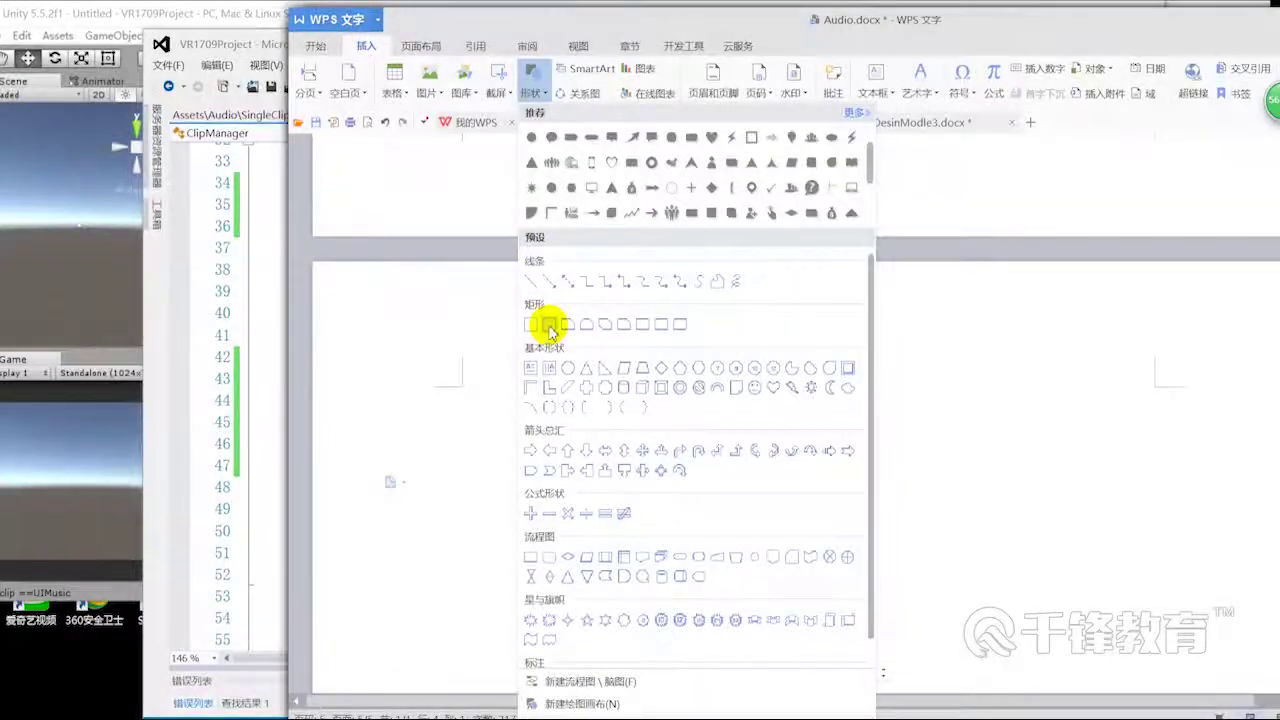
- Draw a blue rounded rectangle, copy it to the right, and label the left one 'ClipName'
{"action": "left_click", "coordinate": [549, 325]}
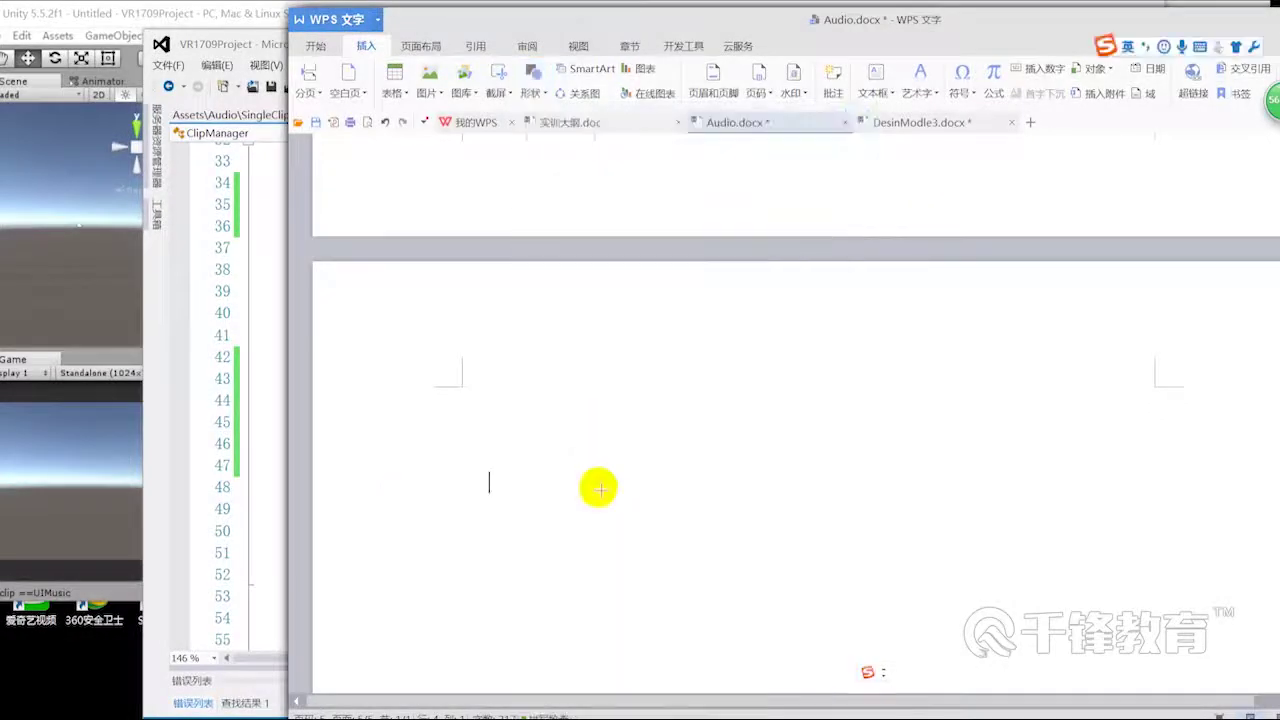
{"action": "mouse_move", "coordinate": [500, 498]}
{"action": "left_mouse_down"}
{"action": "mouse_move", "coordinate": [698, 584]}
{"action": "mouse_move", "coordinate": [679, 548]}
{"action": "mouse_move", "coordinate": [670, 571]}
{"action": "mouse_move", "coordinate": [975, 578]}
{"action": "left_mouse_up"}
{"action": "left_click", "coordinate": [612, 528]}
{"action": "right_click", "coordinate": [615, 527]}
{"action": "left_click", "coordinate": [690, 311]}
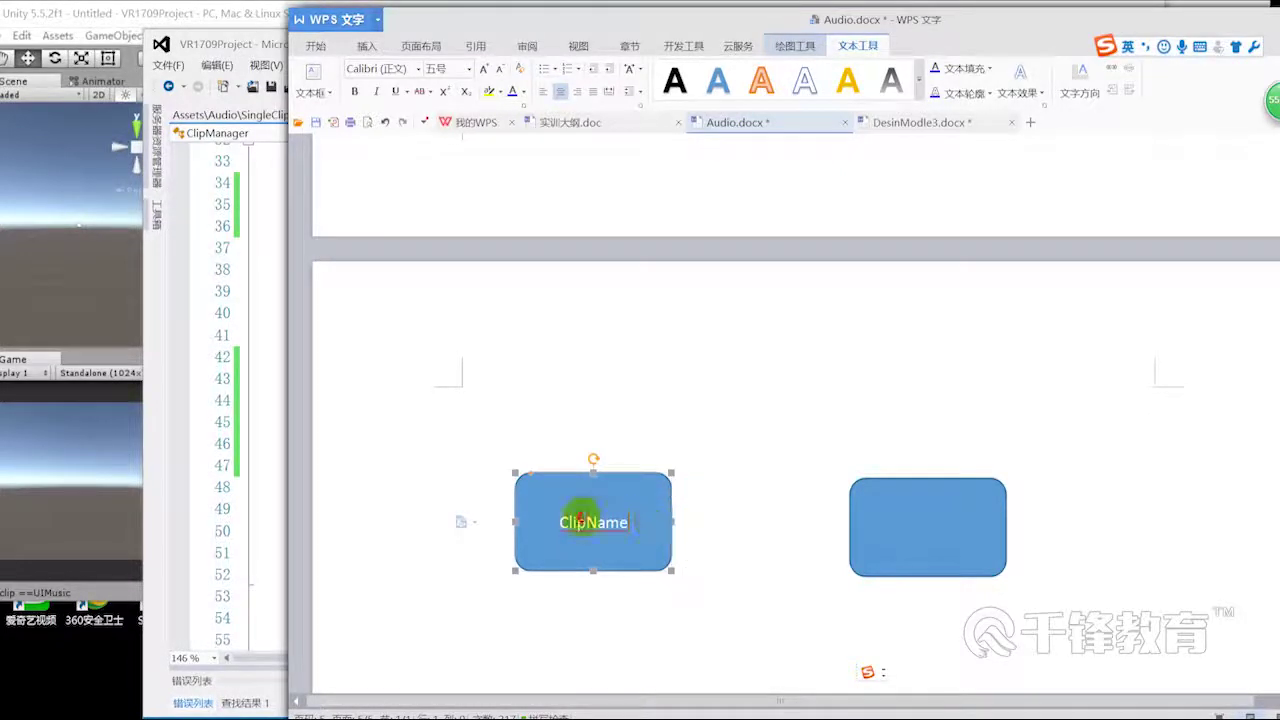
{"action": "left_click_drag", "start_coordinate": [640, 522], "coordinate": [520, 524]}
- Label the right rounded rectangle 'Clip 内存中'
{"action": "left_click", "coordinate": [937, 524]}
{"action": "right_click", "coordinate": [935, 518]}
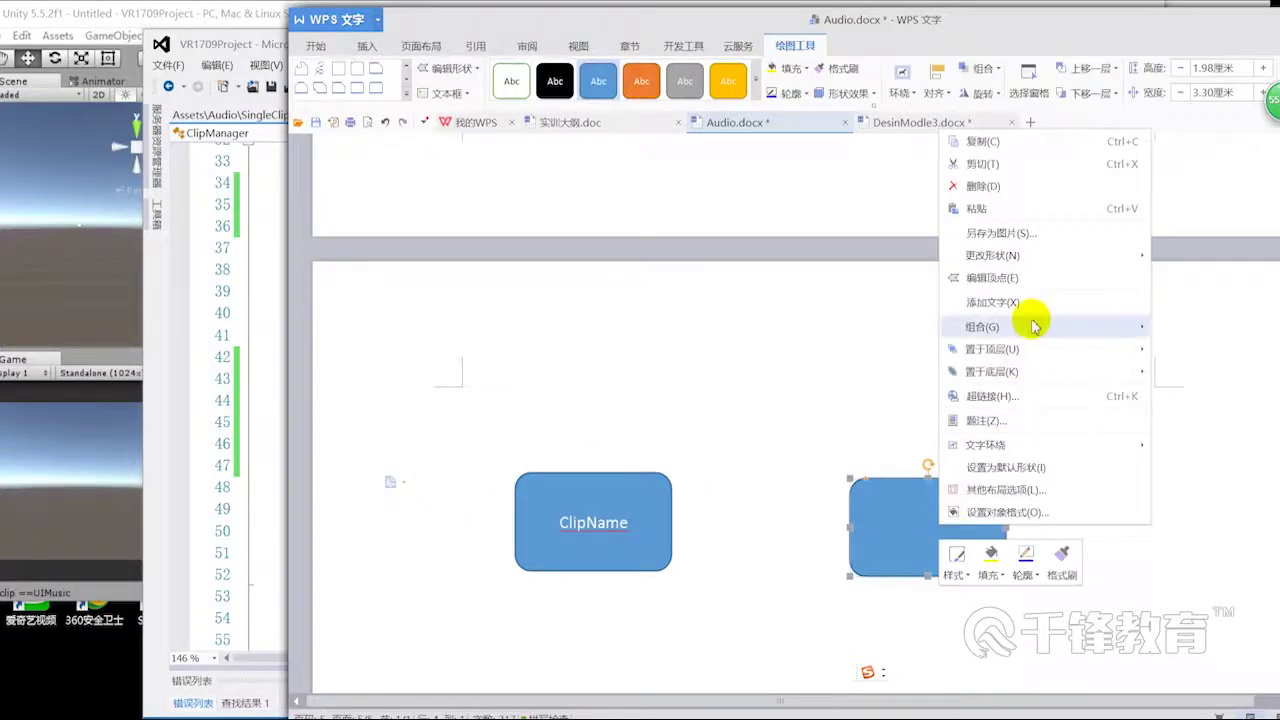
{"action": "left_click", "coordinate": [1037, 294]}
{"action": "type", "text": "Clip"}
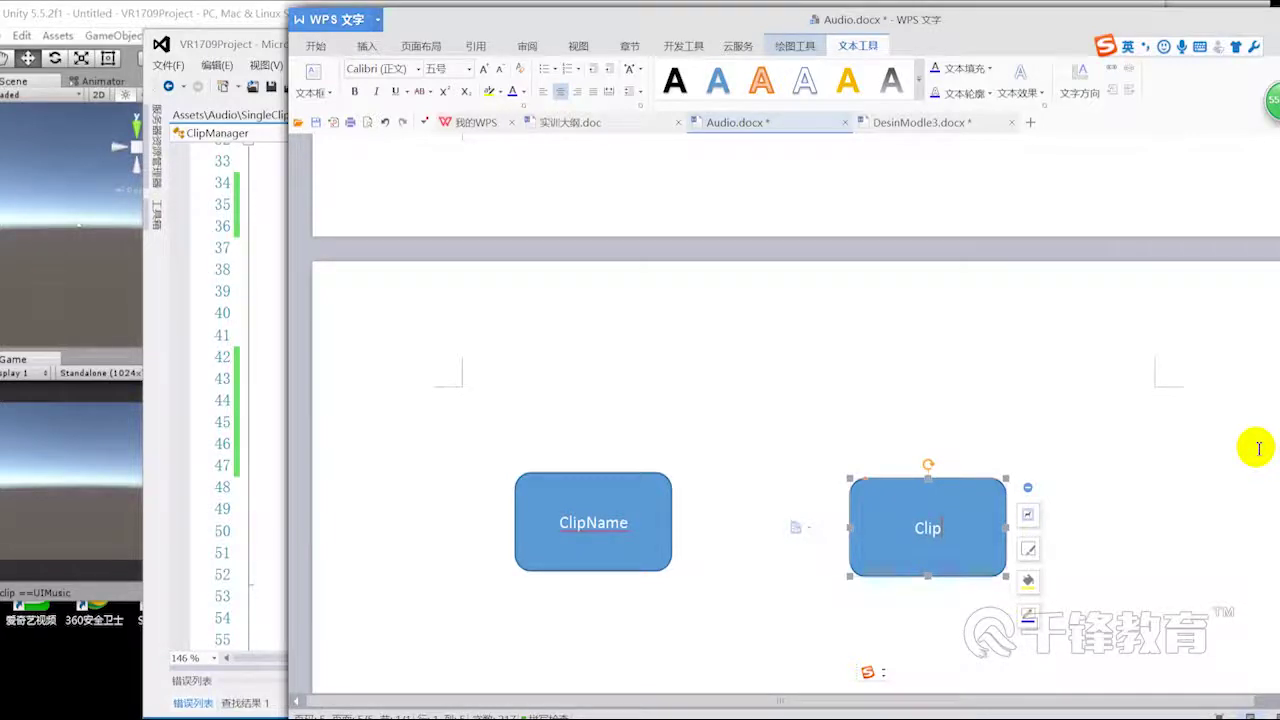
{"action": "type", "text": "内存zh3"}
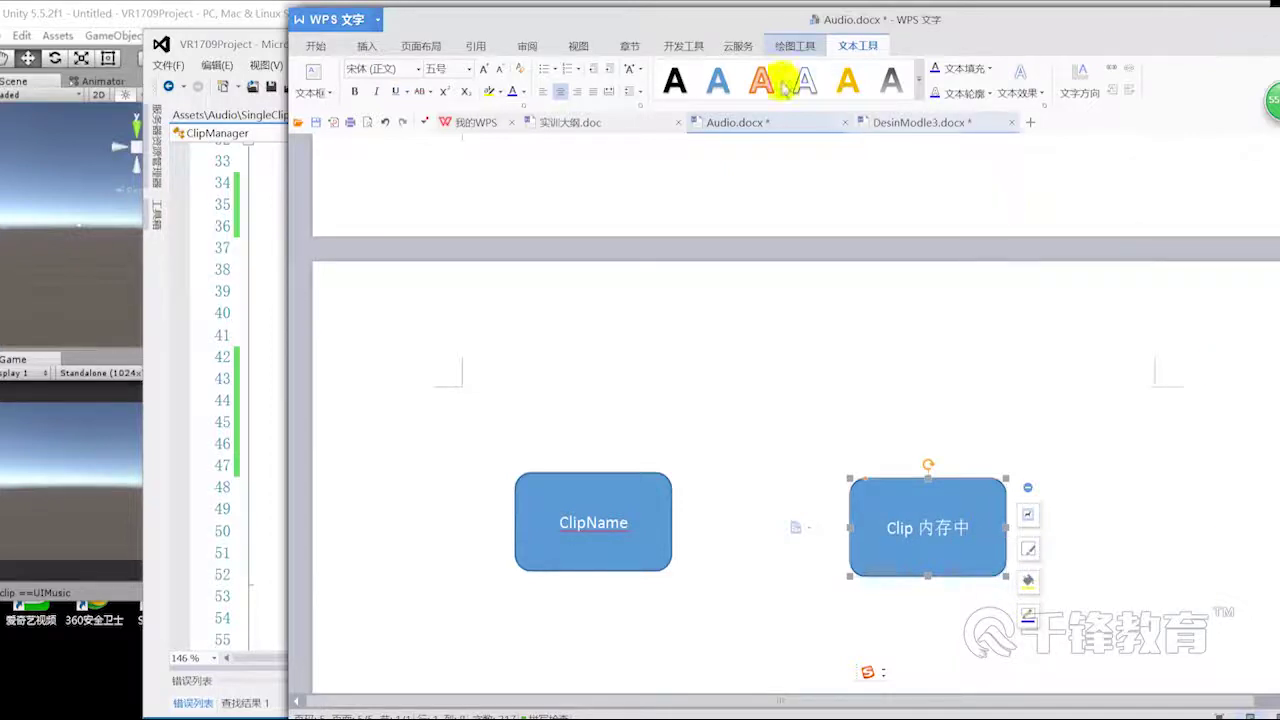
{"action": "left_click", "coordinate": [920, 122]}
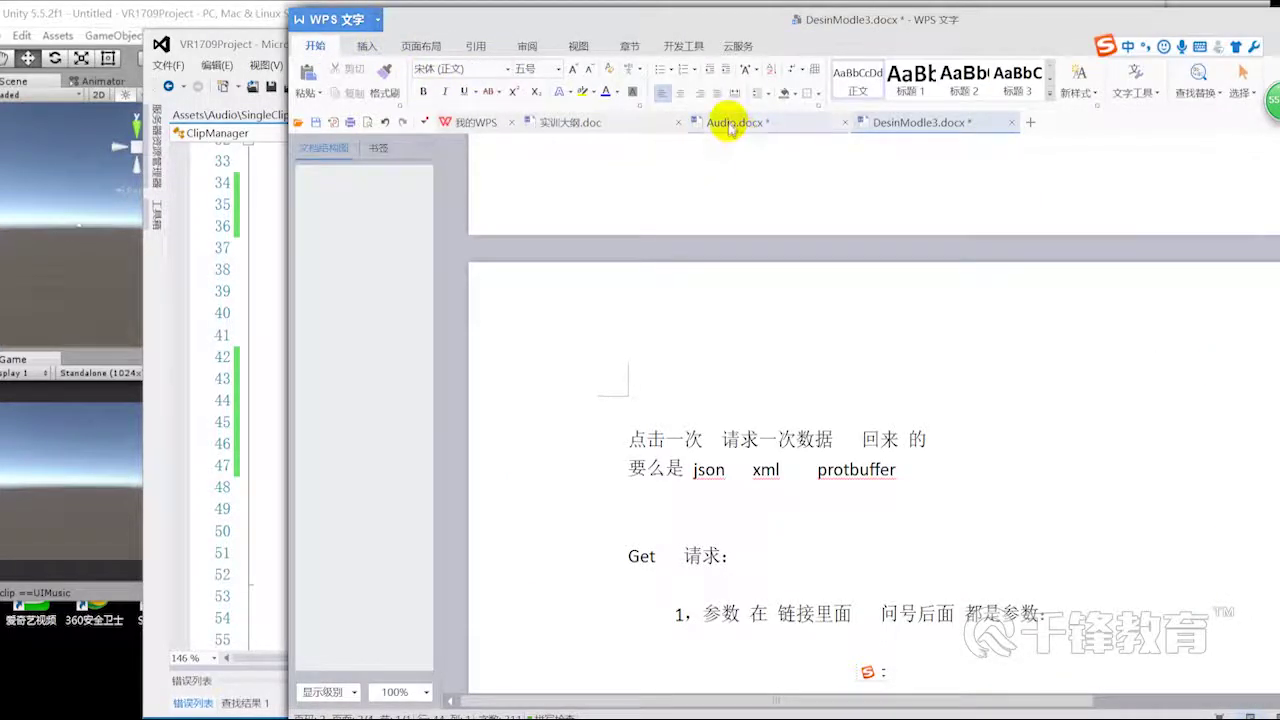
- Back in maximized Audio.docx, draw a straight line from ClipName to Clip 内存中
{"action": "left_click", "coordinate": [729, 127]}
{"action": "double_click", "coordinate": [703, 28]}
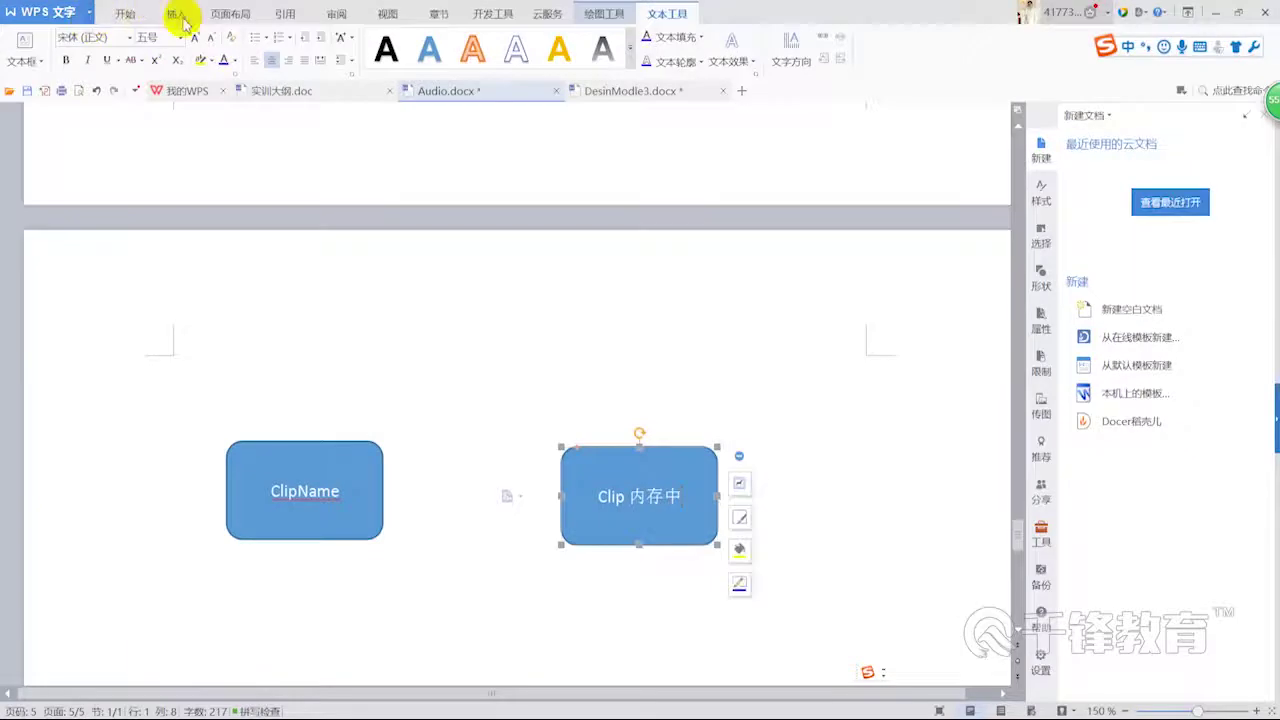
{"action": "left_click", "coordinate": [177, 14]}
{"action": "left_click", "coordinate": [242, 55]}
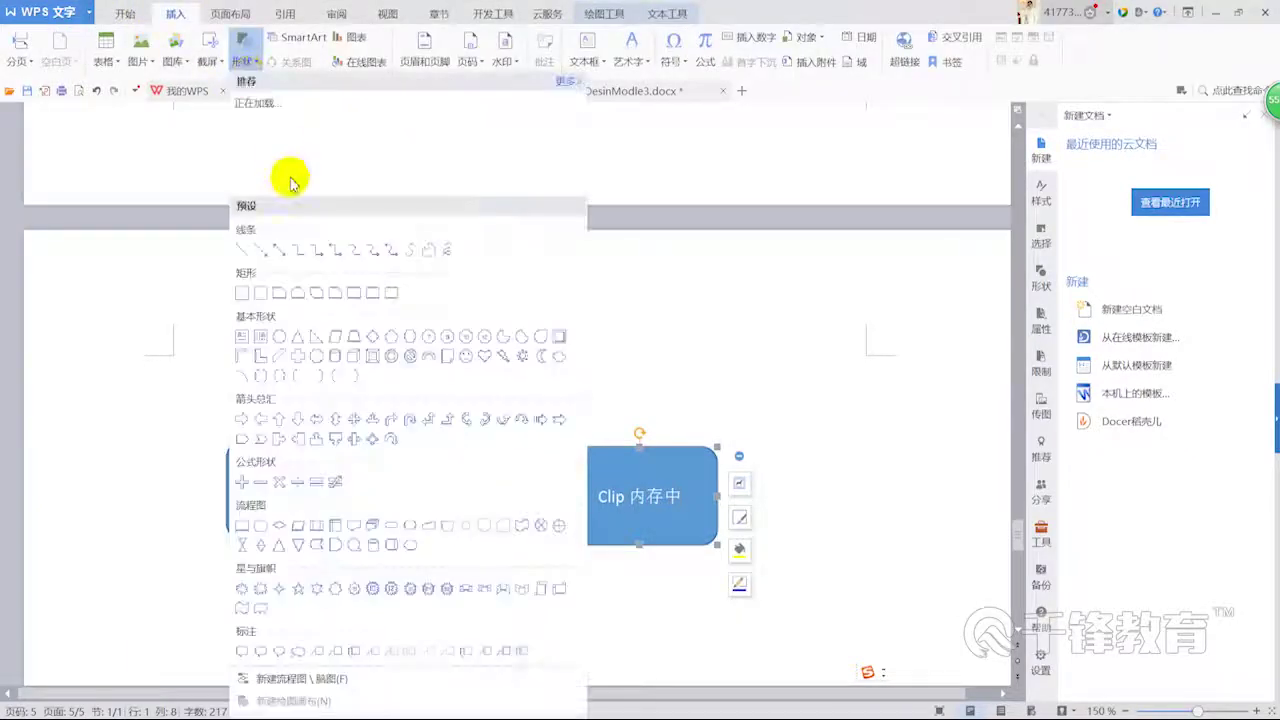
{"action": "left_click", "coordinate": [243, 252]}
{"action": "left_click_drag", "start_coordinate": [408, 502], "coordinate": [552, 512]}
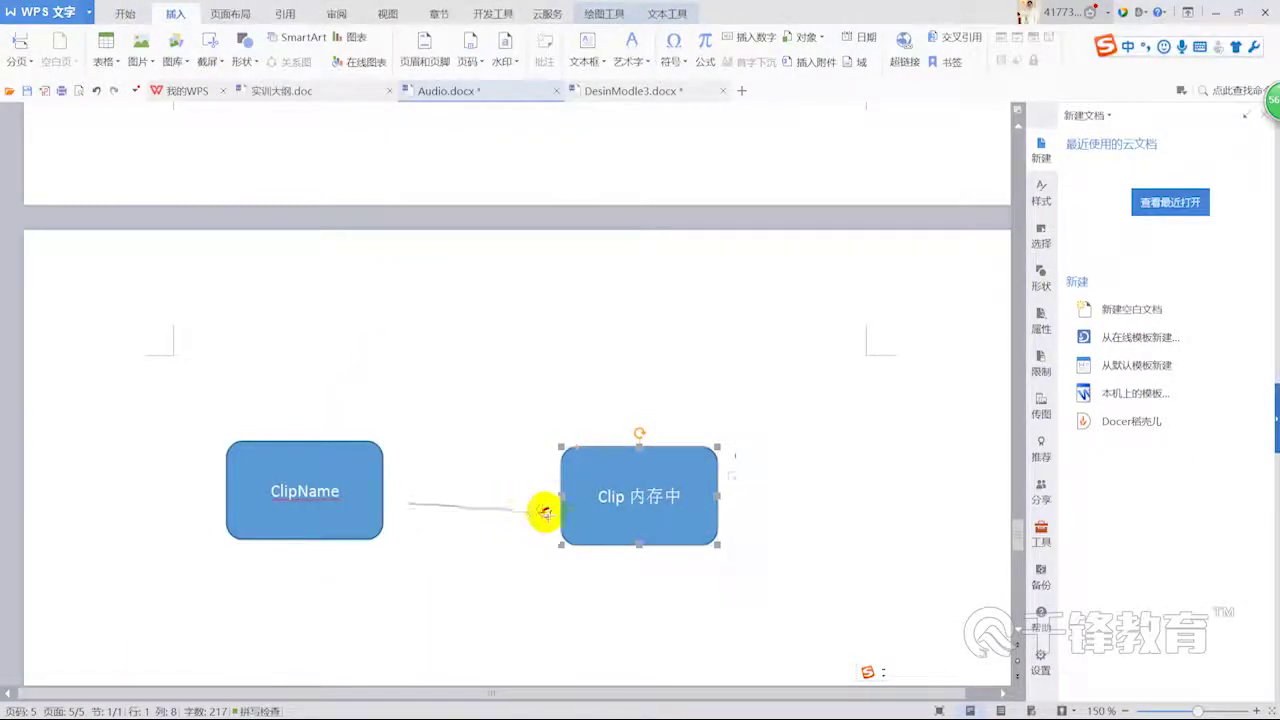
- Duplicate the ClipName and Clip 内存中 boxes below the originals
{"action": "scroll", "coordinate": [575, 520], "scroll_direction": "down", "scroll_amount": 2}
{"action": "left_click_drag", "start_coordinate": [363, 421], "coordinate": [357, 549]}
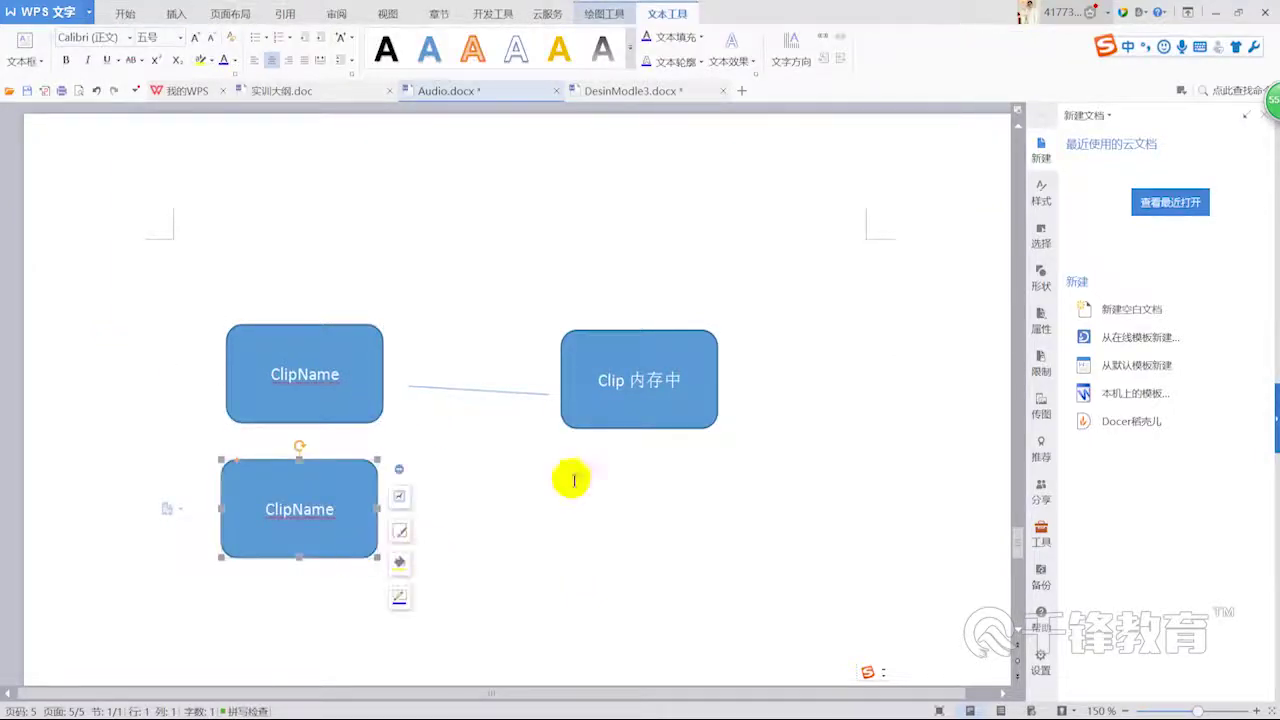
{"action": "left_click", "coordinate": [655, 427]}
{"action": "left_click_drag", "start_coordinate": [655, 427], "coordinate": [657, 562], "text": "ctrl"}
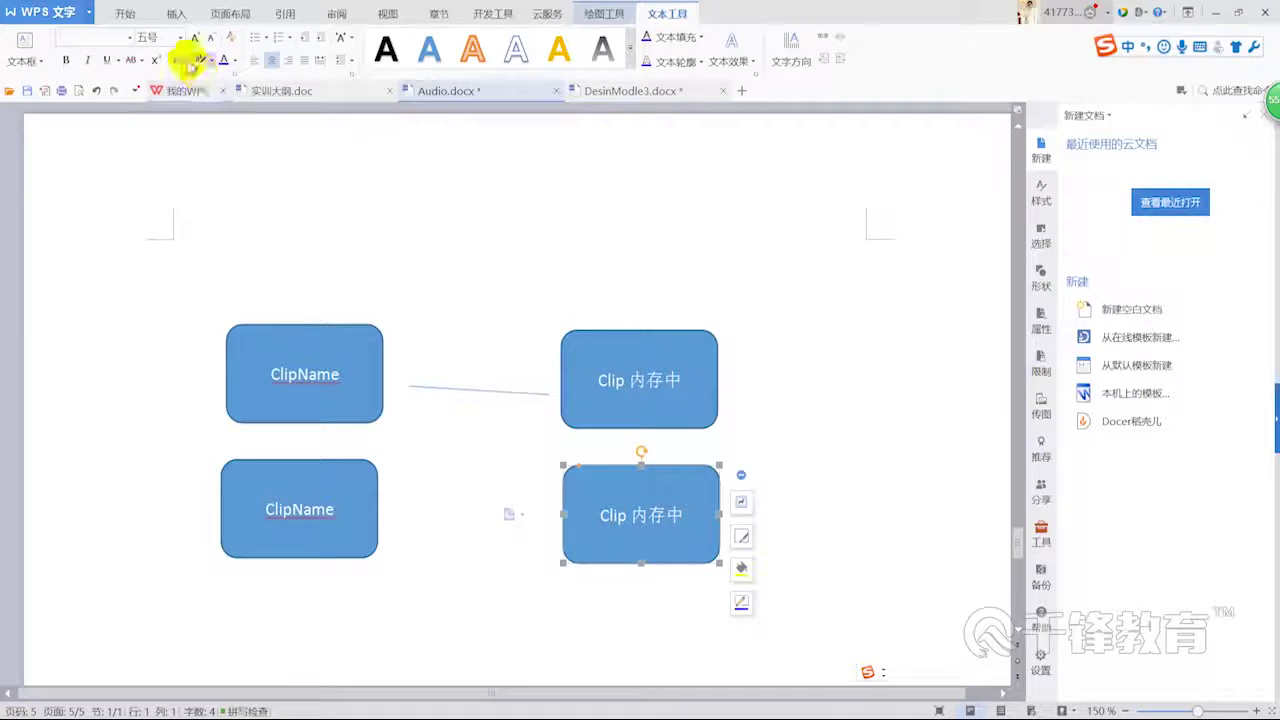
- Draw an arrow from the lower ClipName box to the lower Clip 内存中 box
{"action": "left_click", "coordinate": [190, 16]}
{"action": "left_click", "coordinate": [238, 55]}
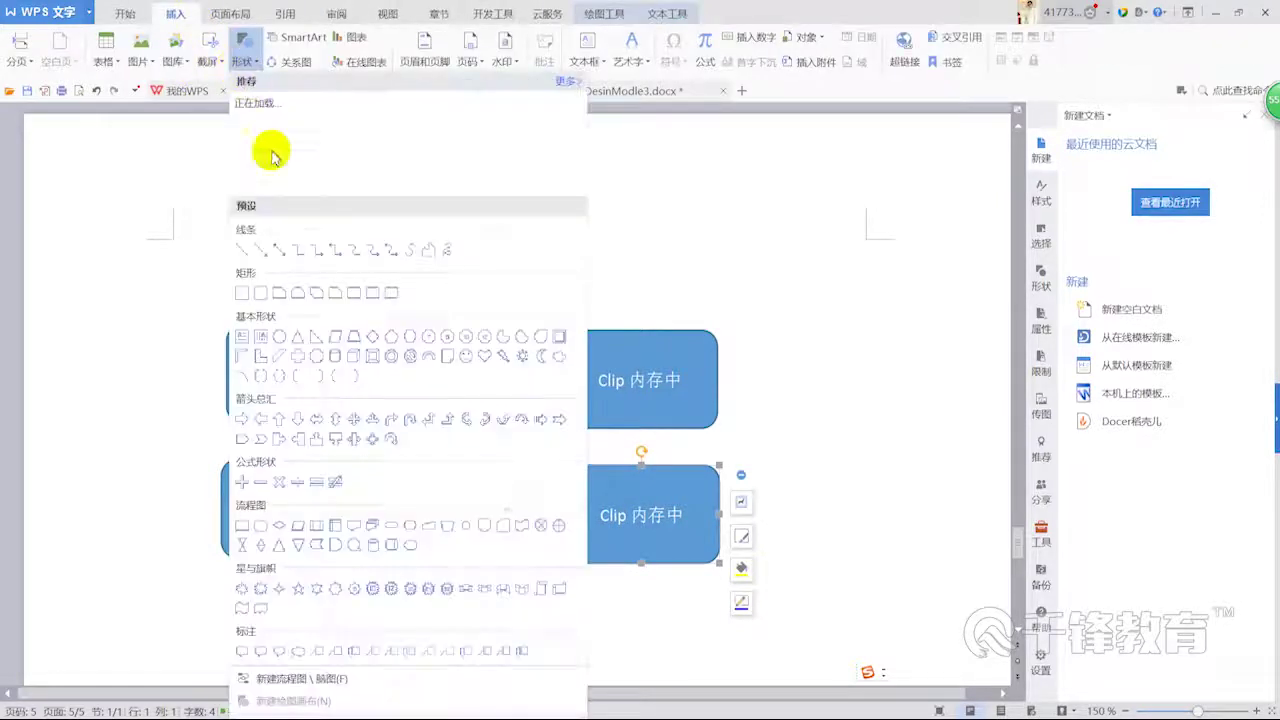
{"action": "left_click", "coordinate": [267, 250]}
{"action": "left_click_drag", "start_coordinate": [412, 511], "coordinate": [555, 535]}
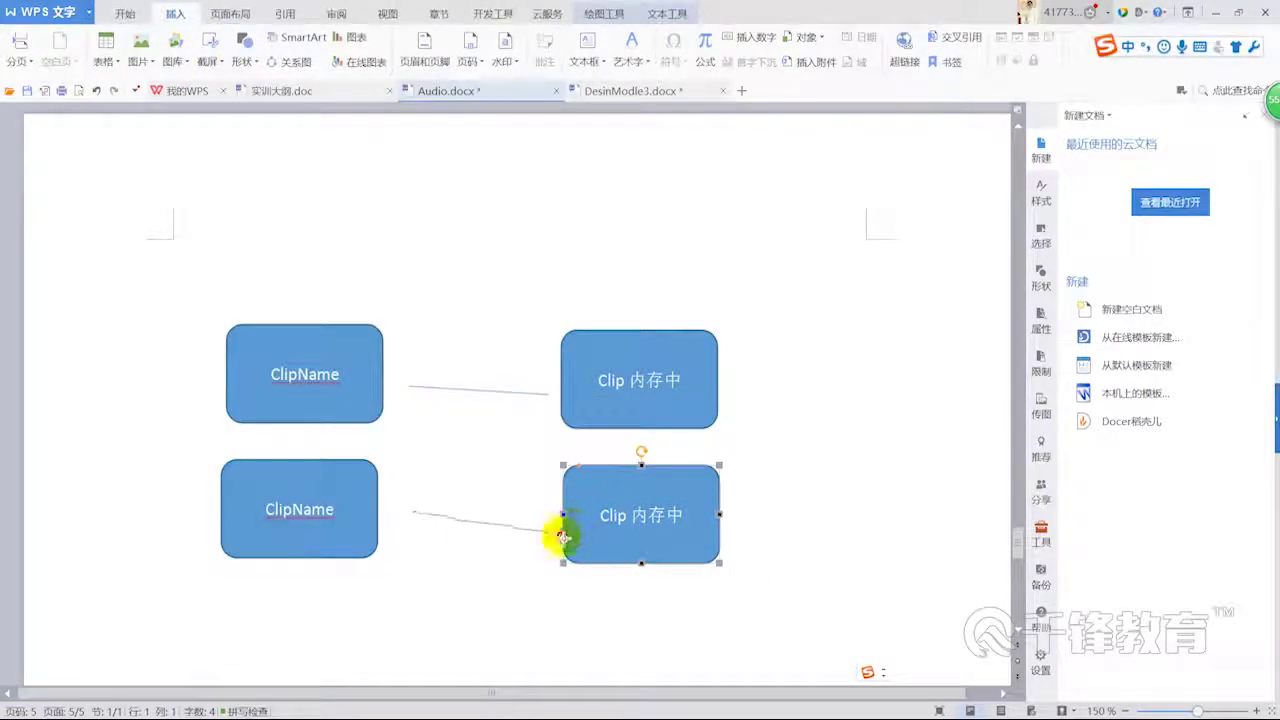
{"action": "left_click", "coordinate": [300, 280]}
- Copy clipName from the Visual Studio code and paste it above the diagram's left column
{"action": "double_click", "coordinate": [605, 10]}
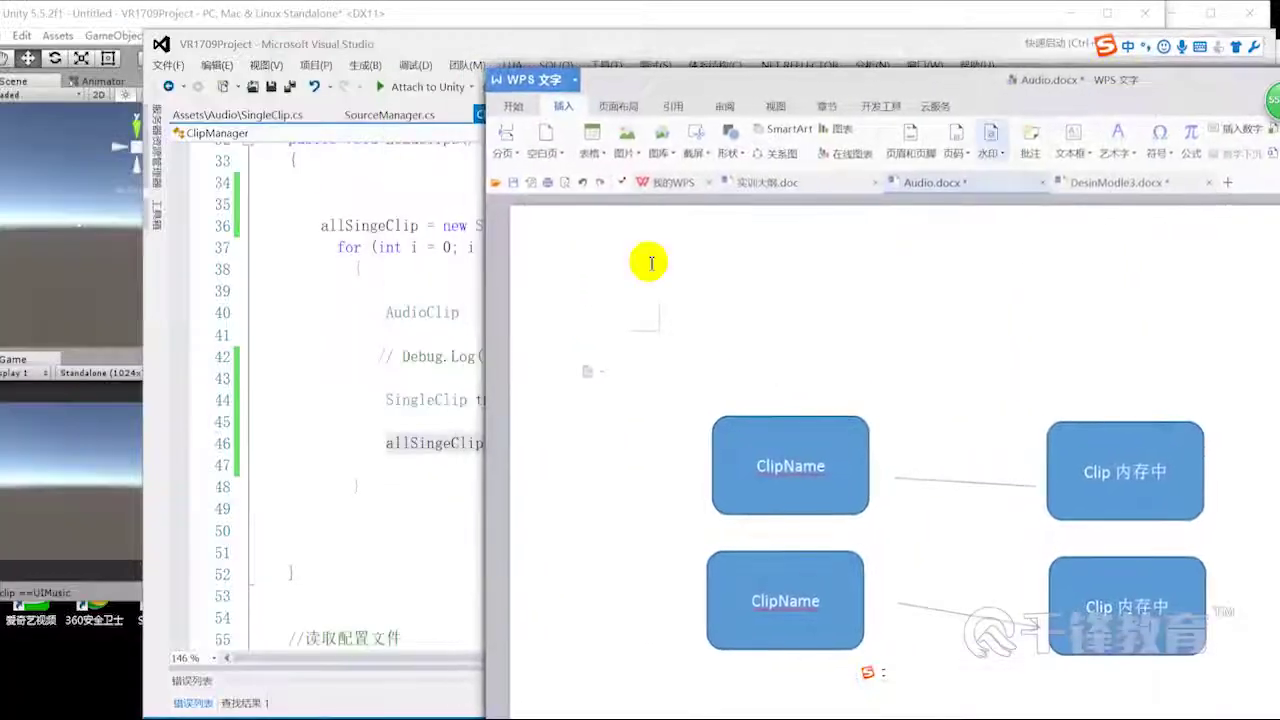
{"action": "left_click", "coordinate": [420, 293]}
{"action": "double_click", "coordinate": [532, 247]}
{"action": "key", "text": "ctrl+c"}
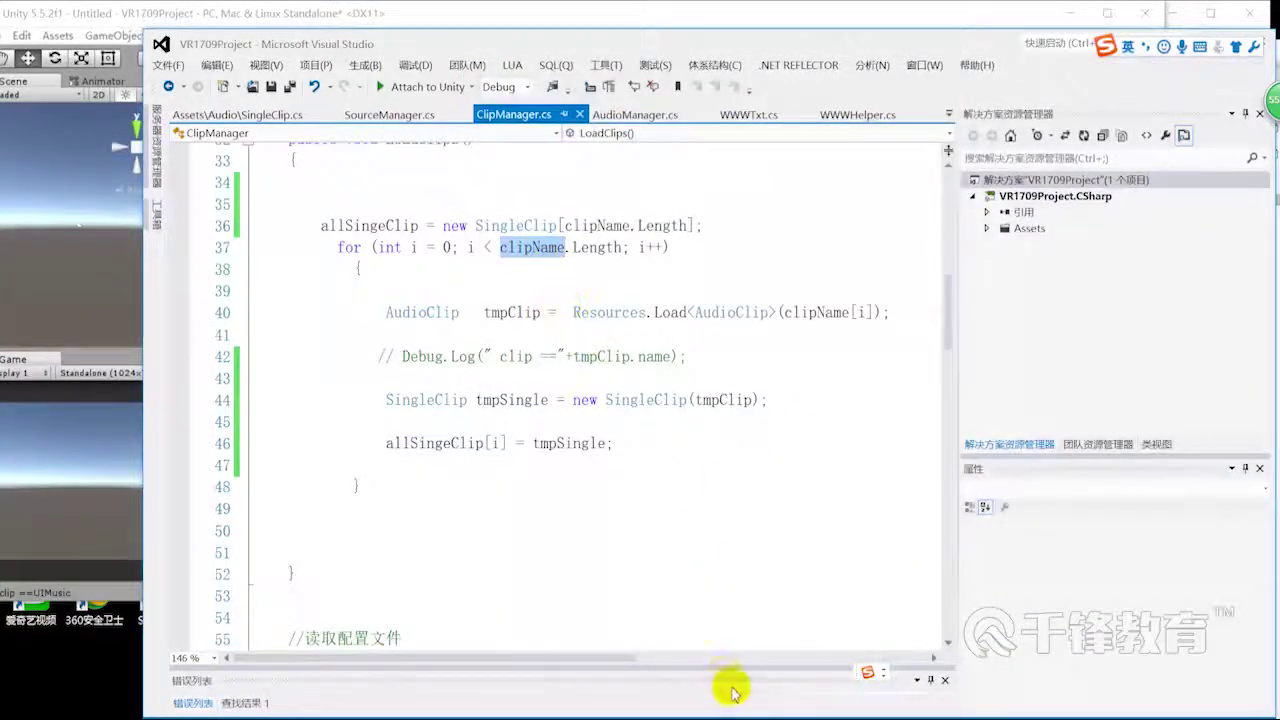
{"action": "left_click", "coordinate": [658, 717]}
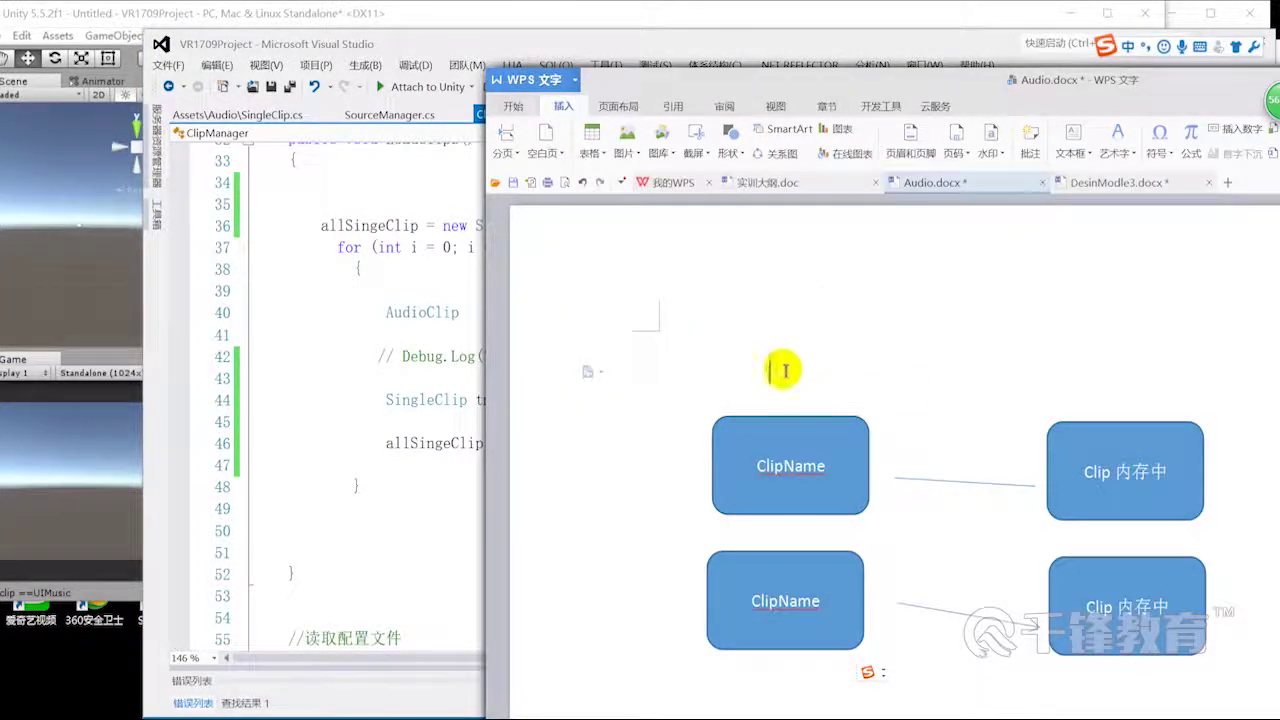
{"action": "double_click", "coordinate": [783, 377]}
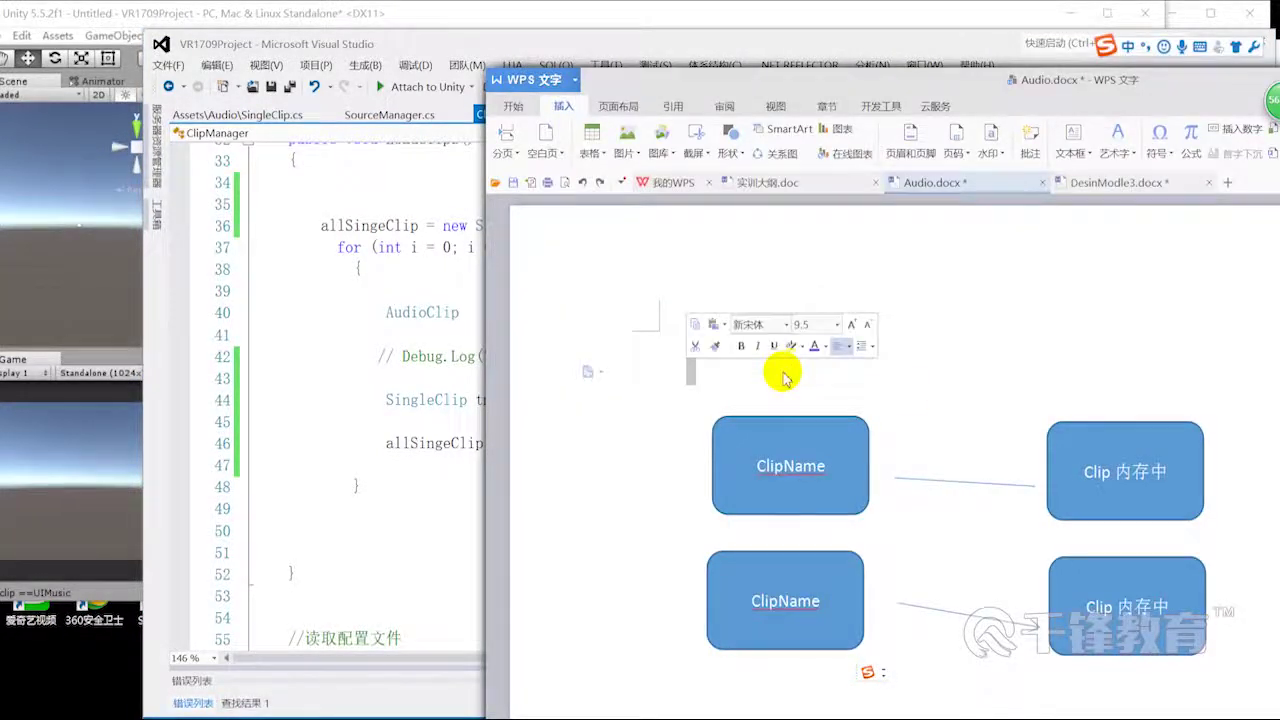
{"action": "key", "text": "ctrl+v"}
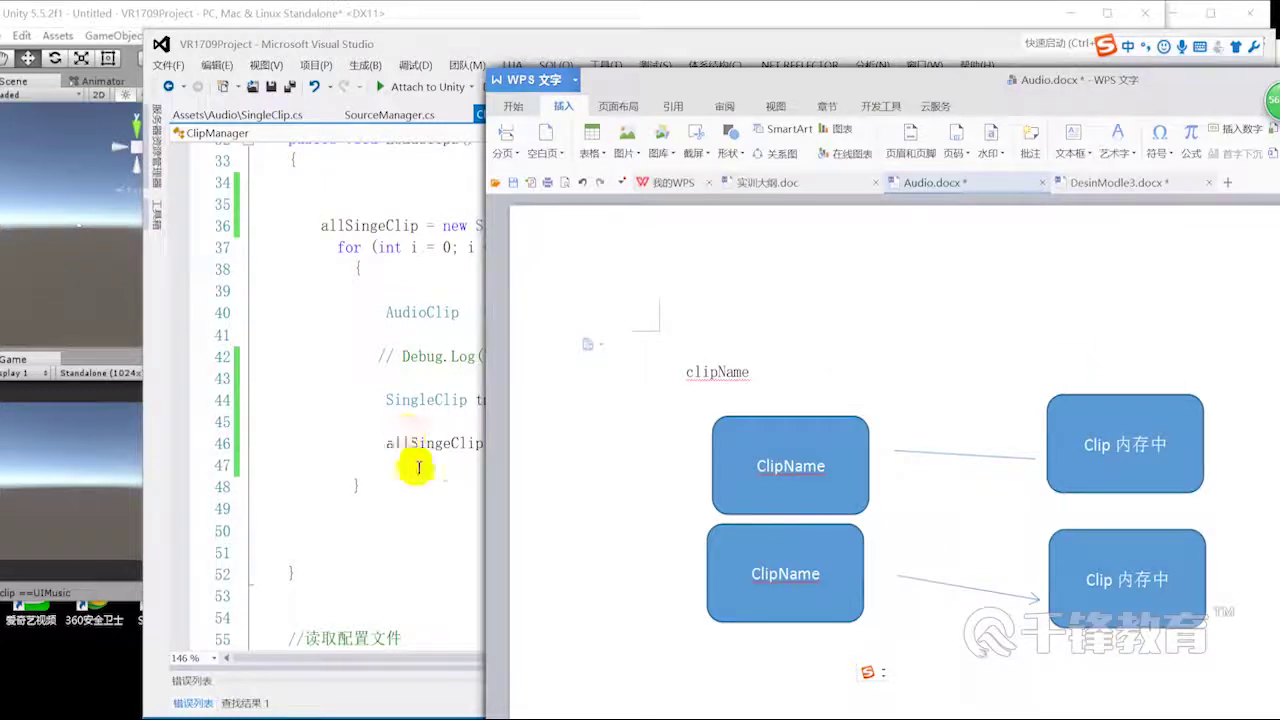
- Copy allSingeClip from line 46 and paste it above the right column of boxes
{"action": "double_click", "coordinate": [408, 443]}
{"action": "key", "text": "ctrl+c"}
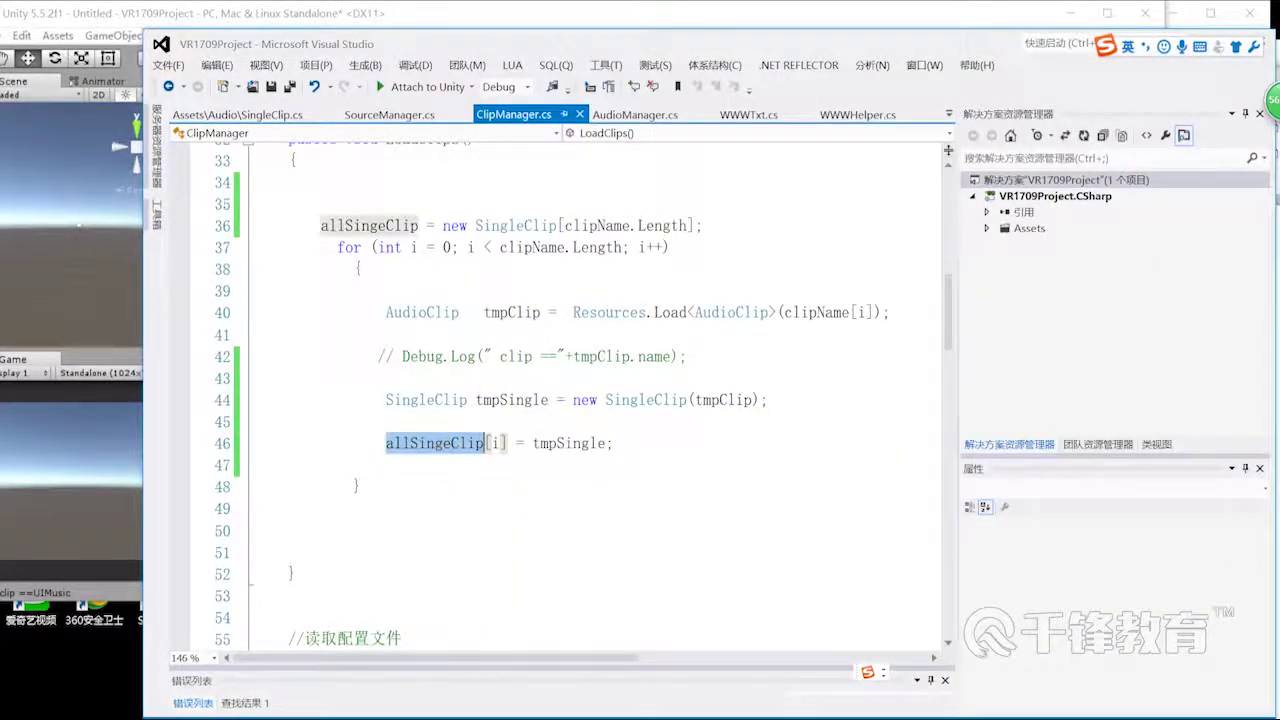
{"action": "key", "text": "alt+Tab"}
{"action": "double_click", "coordinate": [1119, 366]}
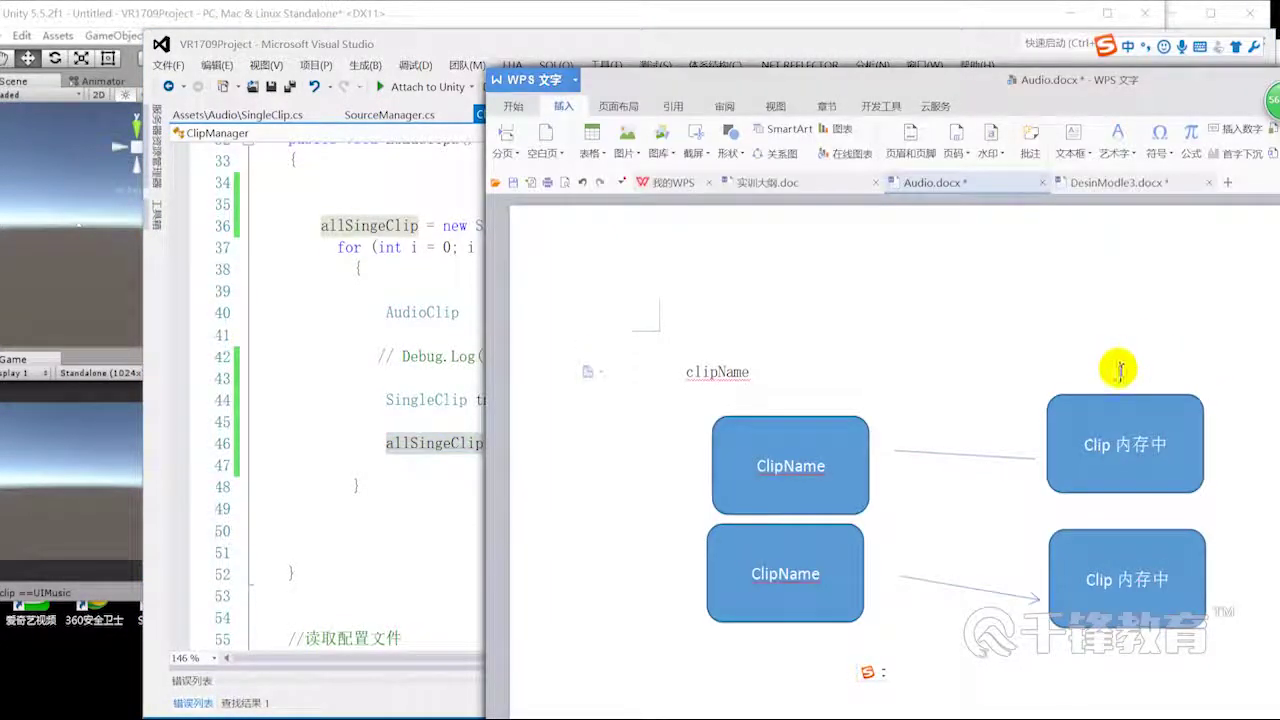
{"action": "key", "text": "ctrl+v"}
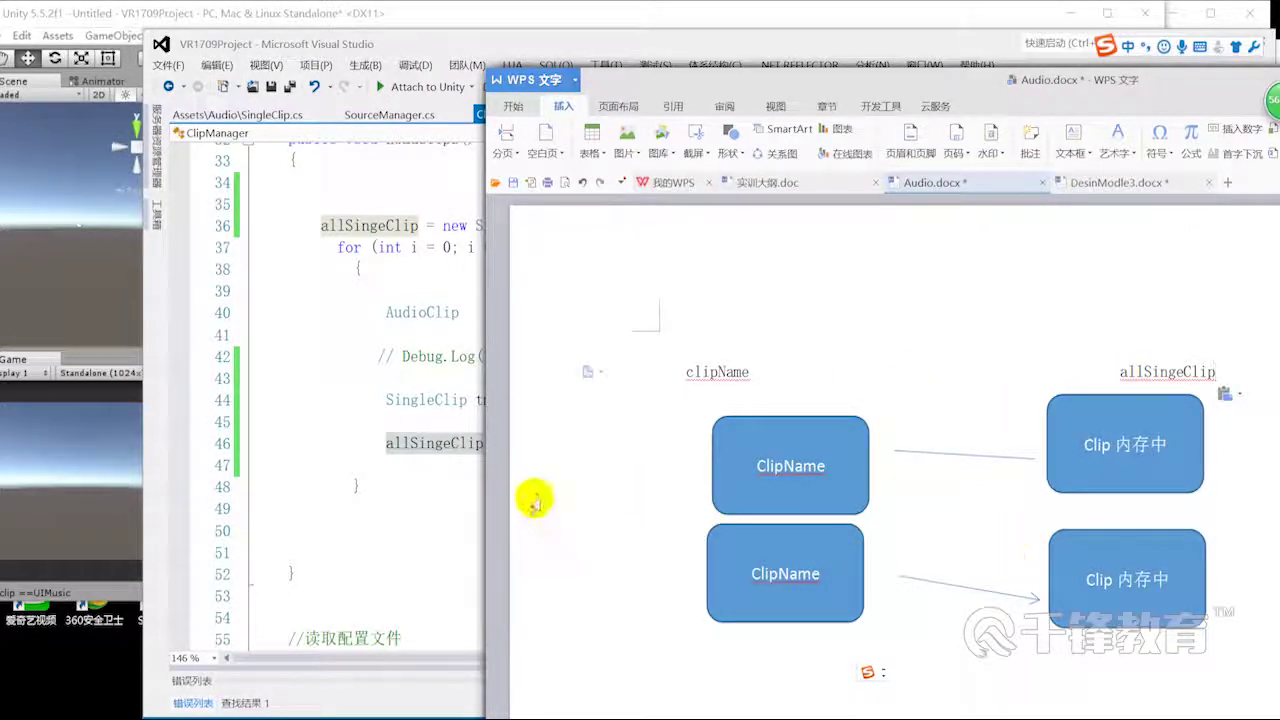
- Arrange Visual Studio beside the diagram and return to line 50 of the code
{"action": "left_click", "coordinate": [423, 498]}
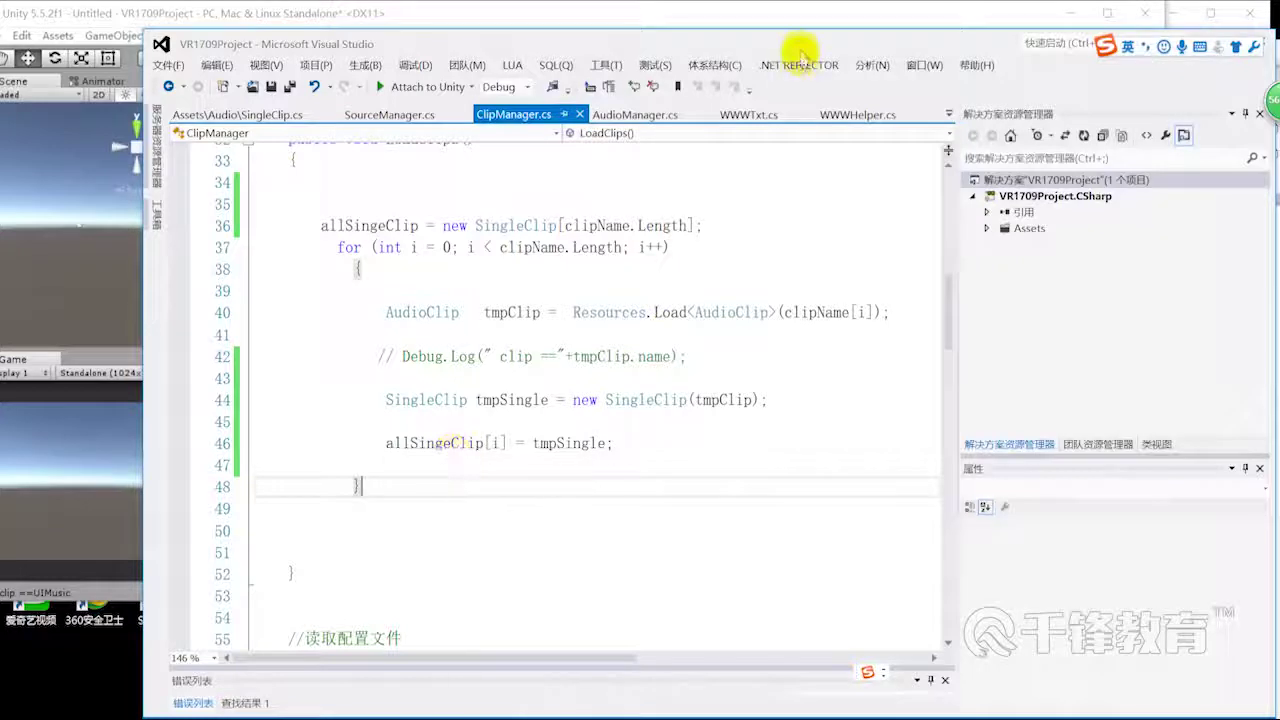
{"action": "left_click_drag", "start_coordinate": [785, 44], "coordinate": [623, 40]}
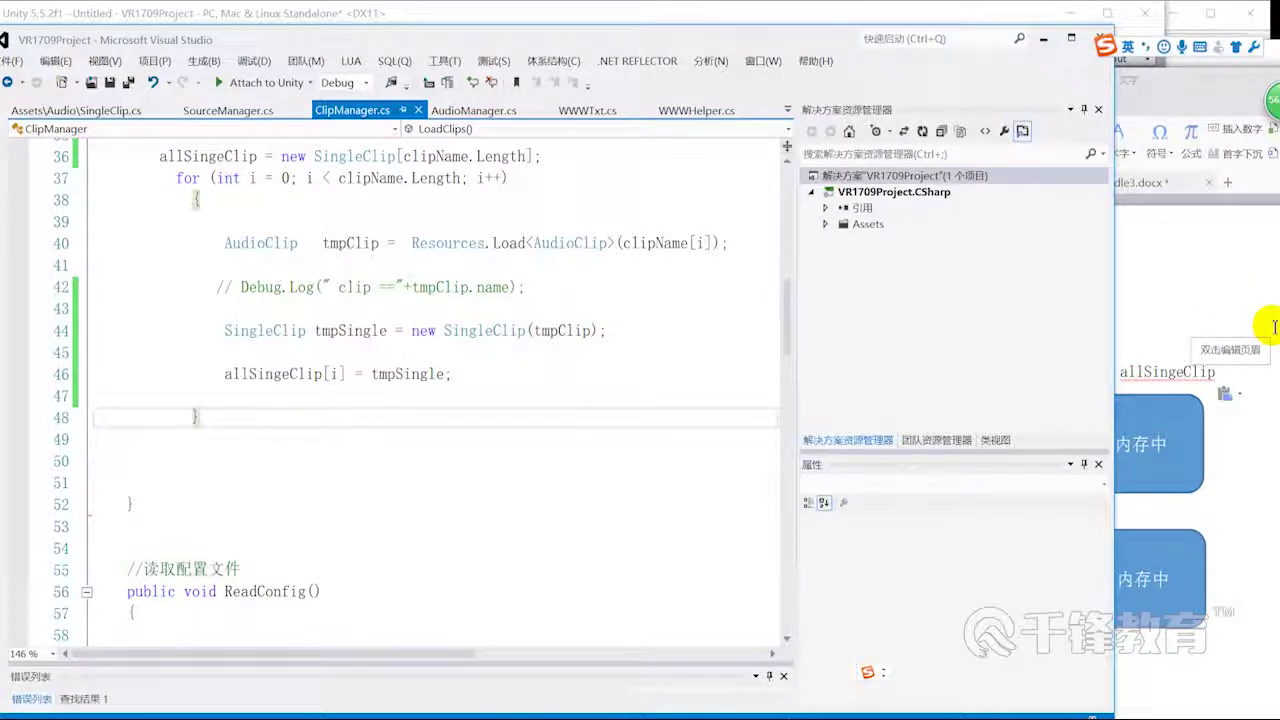
{"action": "left_click", "coordinate": [1160, 372]}
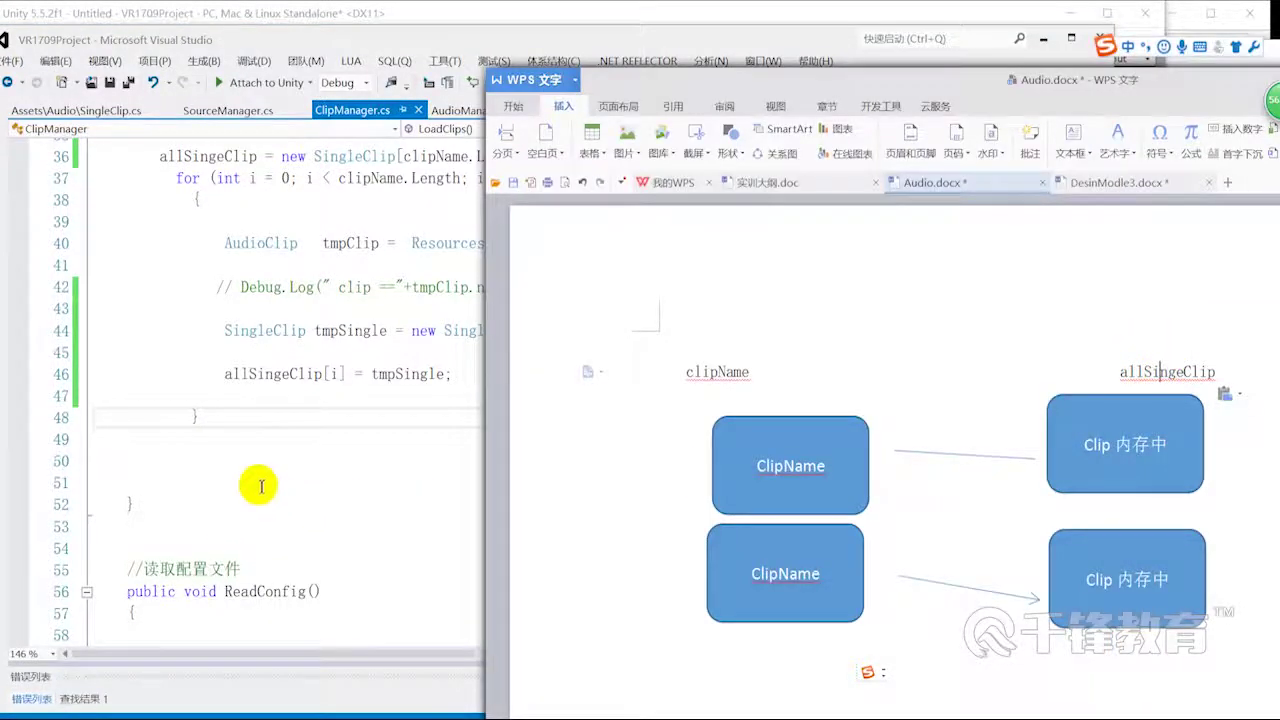
{"action": "left_click", "coordinate": [320, 463]}
- Remove the empty line 50 and add a blank line below the LoadClips method
{"action": "key", "text": "BackSpace"}
{"action": "key", "text": "BackSpace"}
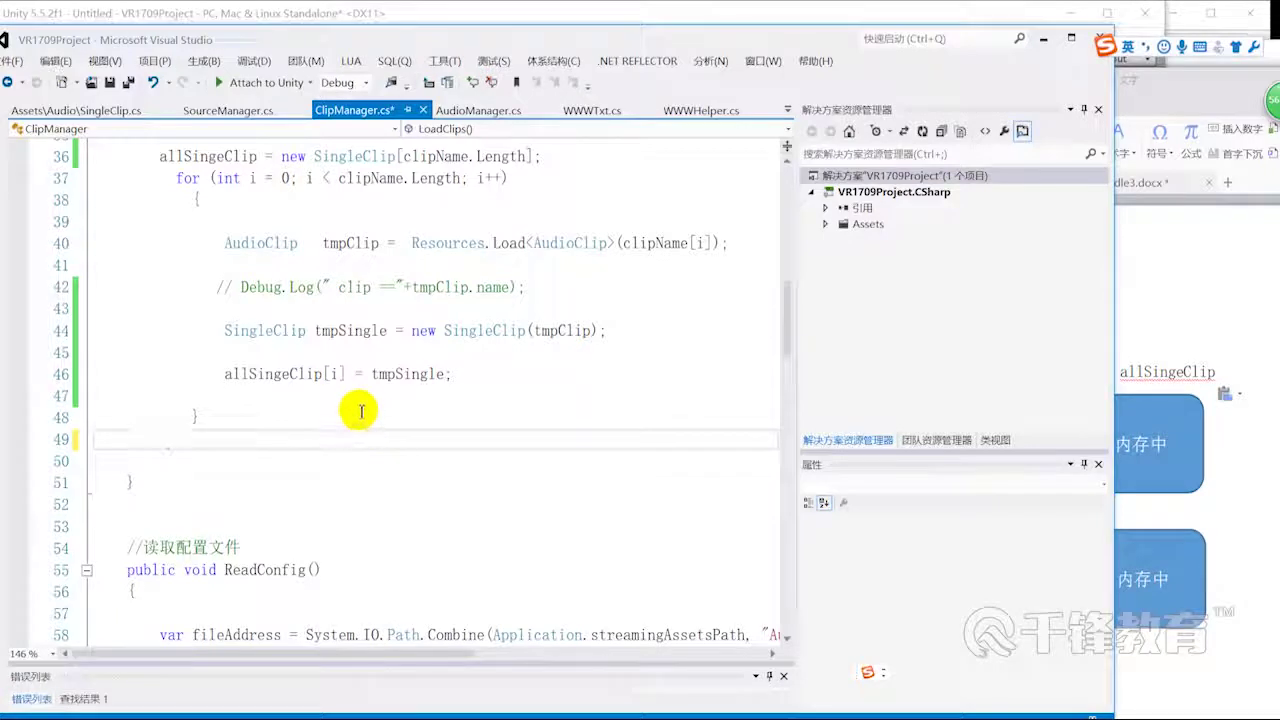
{"action": "scroll", "coordinate": [361, 411], "scroll_direction": "up", "scroll_amount": 2}
{"action": "scroll", "coordinate": [366, 437], "scroll_direction": "down", "scroll_amount": 3}
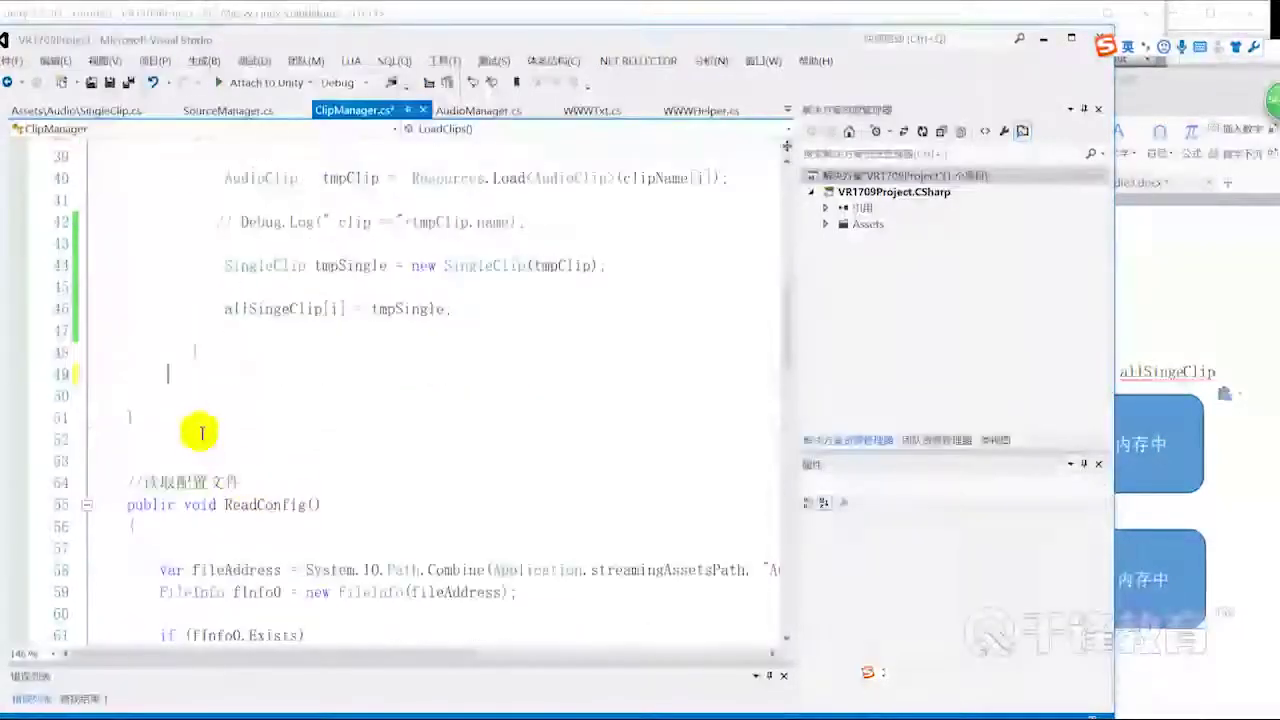
{"action": "key", "text": "Down"}
{"action": "key", "text": "Down"}
{"action": "key", "text": "Return"}
{"action": "key", "text": "Return"}
{"action": "key", "text": "Return"}
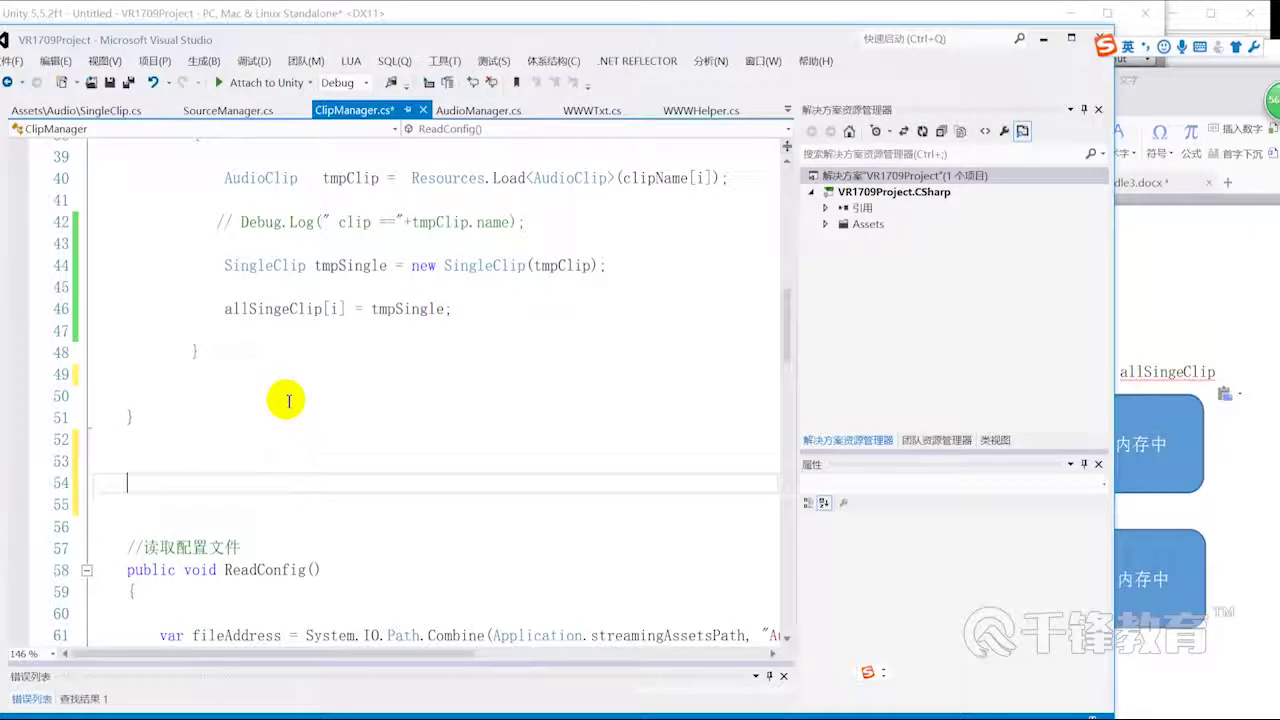
- Declare public SingleClip FindClipByName() using IntelliSense and save ClipManager.cs
{"action": "type", "text": "public"}
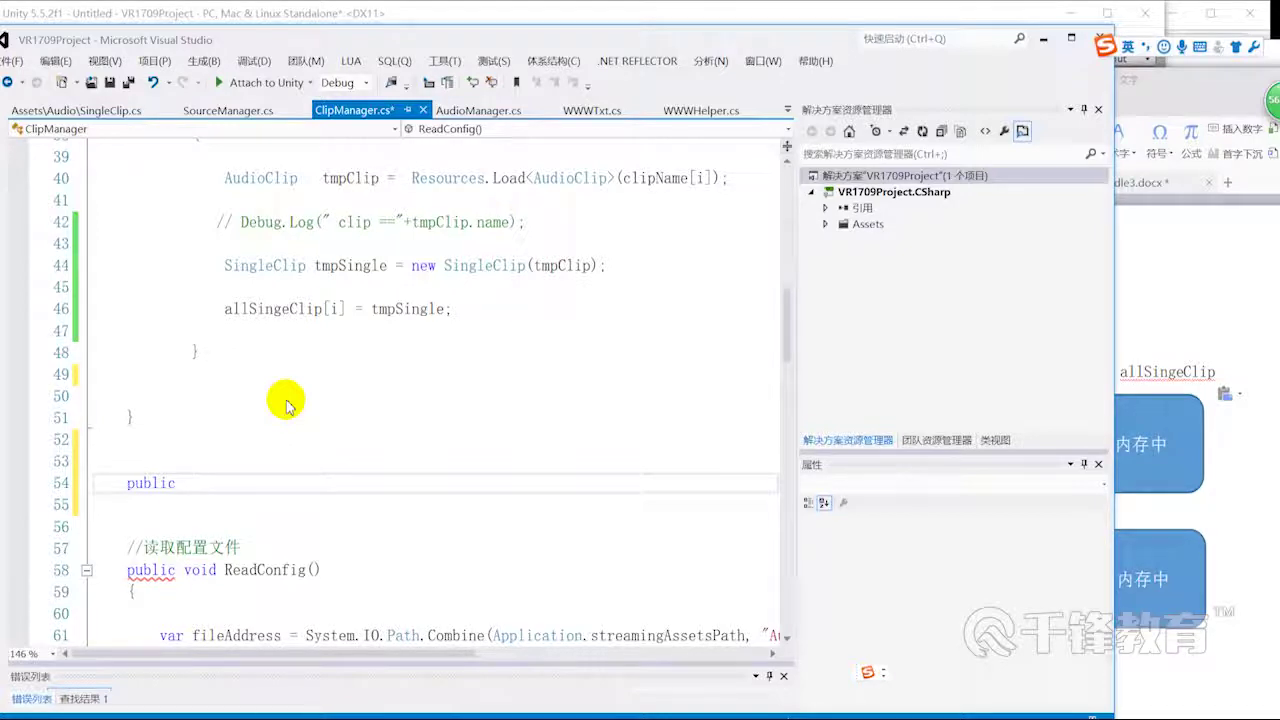
{"action": "type", "text": "st"}
{"action": "key", "text": "BackSpace"}
{"action": "key", "text": "BackSpace"}
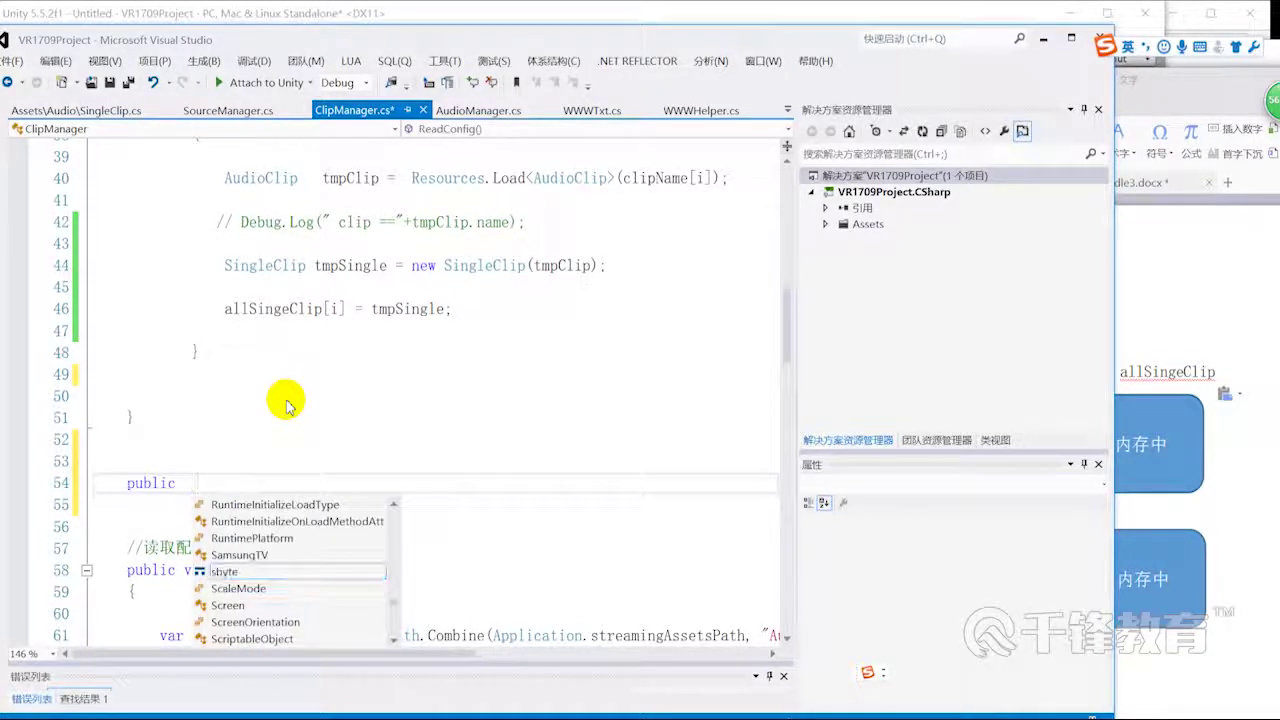
{"action": "type", "text": "Fins"}
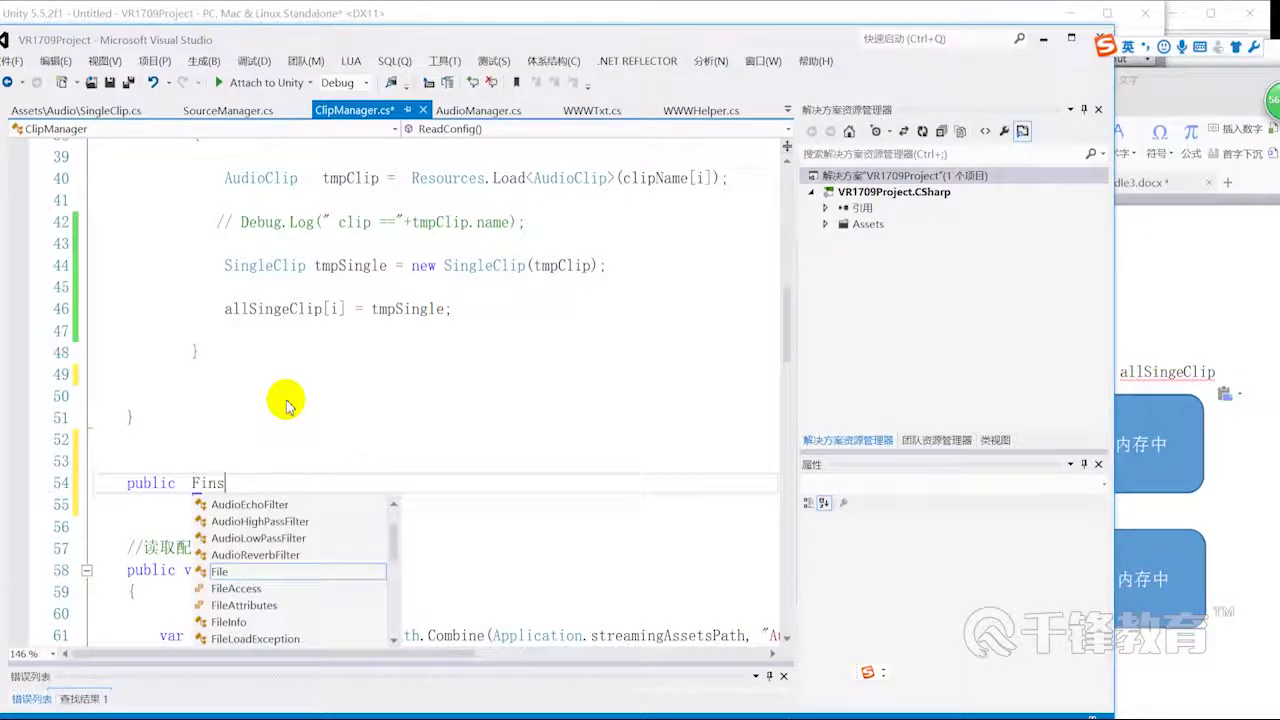
{"action": "key", "text": "BackSpace"}
{"action": "type", "text": "dClipByNa"}
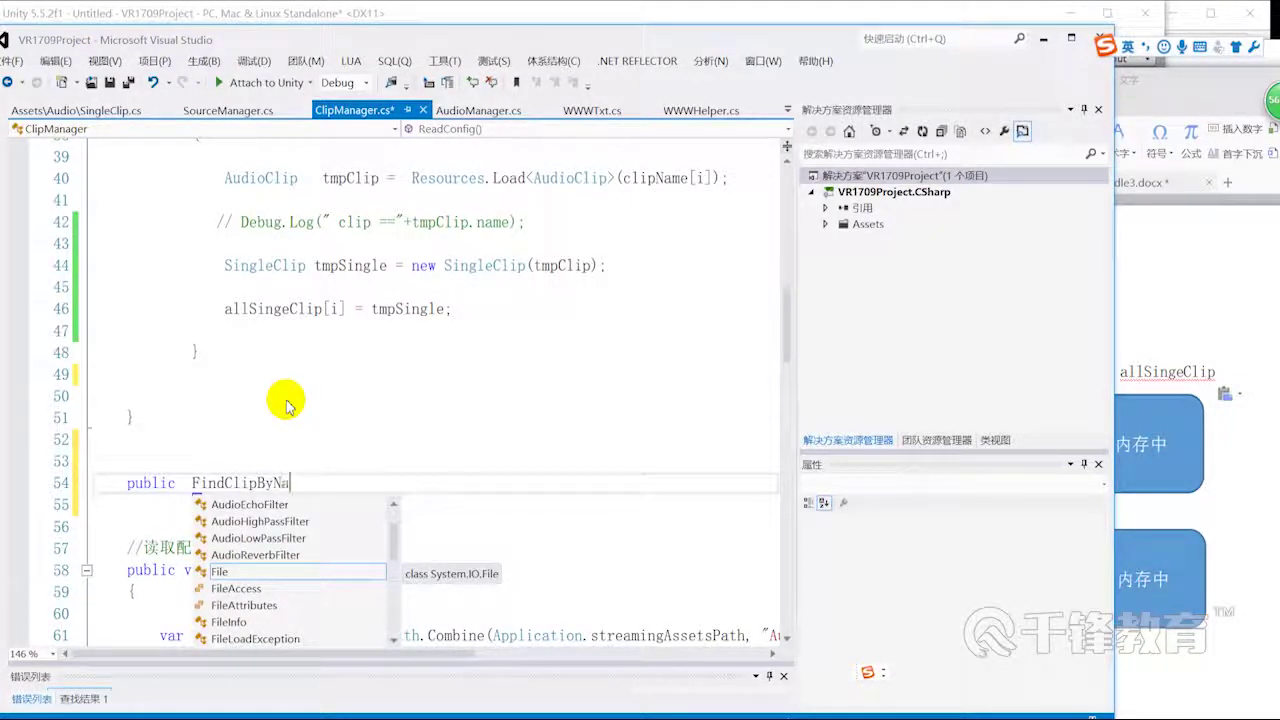
{"action": "type", "text": "("}
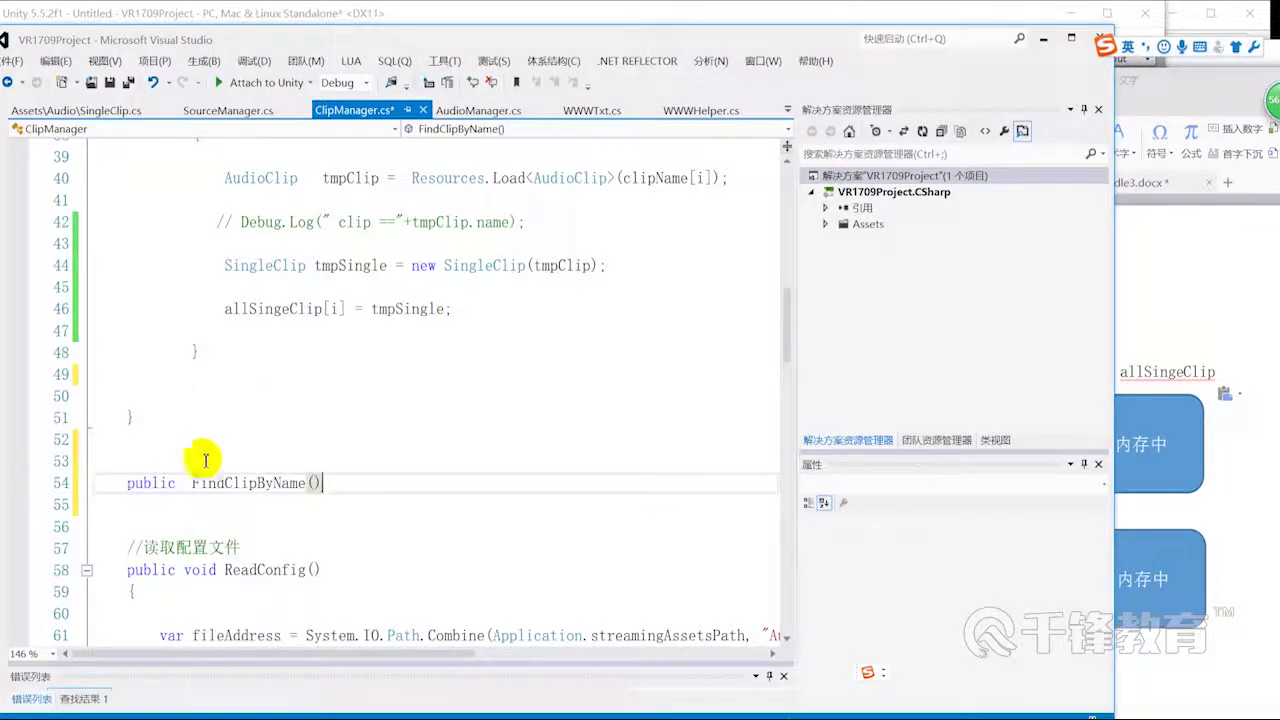
{"action": "type", "text": "Sing"}
{"action": "key", "text": "Tab"}
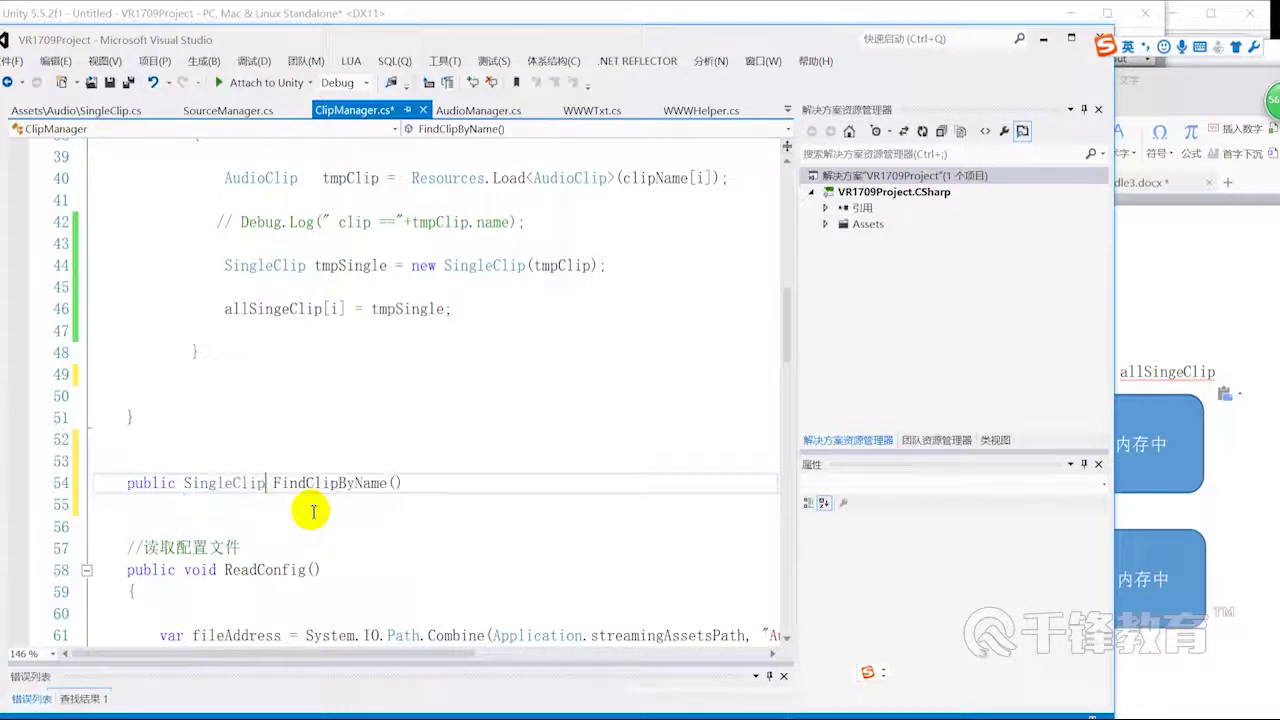
{"action": "key", "text": "ctrl+s"}
- Add opening and closing braces for FindClipByName's empty body and save
{"action": "left_click", "coordinate": [459, 484]}
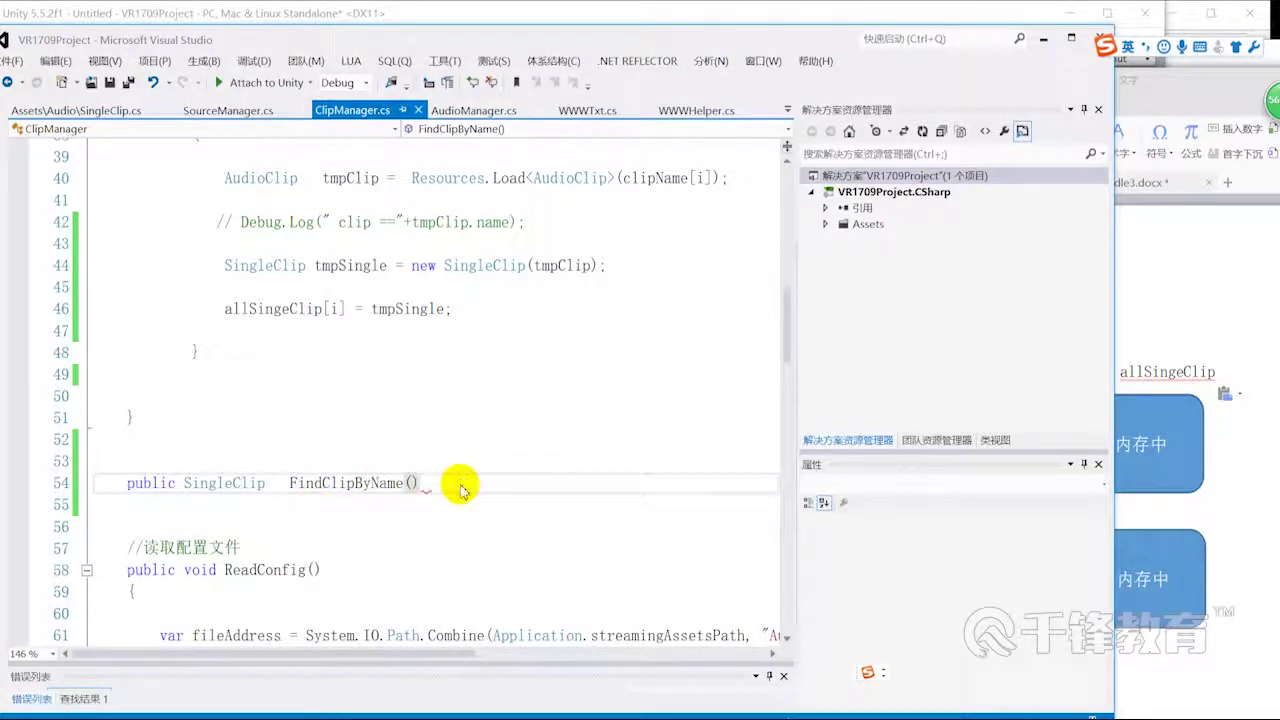
{"action": "key", "text": "Return"}
{"action": "type", "text": "{"}
{"action": "key", "text": "Return"}
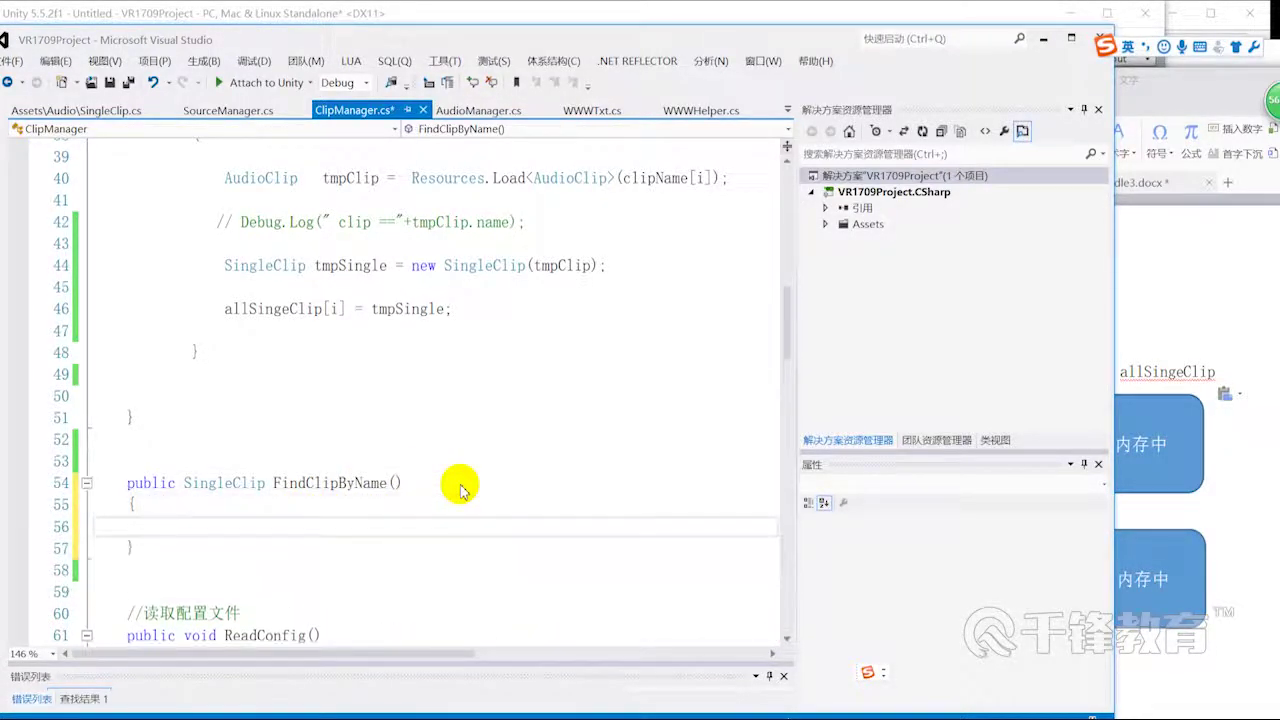
{"action": "key", "text": "ctrl+s"}
{"action": "left_click", "coordinate": [177, 440]}
- Add a /// summary comment above FindClipByName reading '根据名字 找到 singleClip'
{"action": "type", "text": "/"}
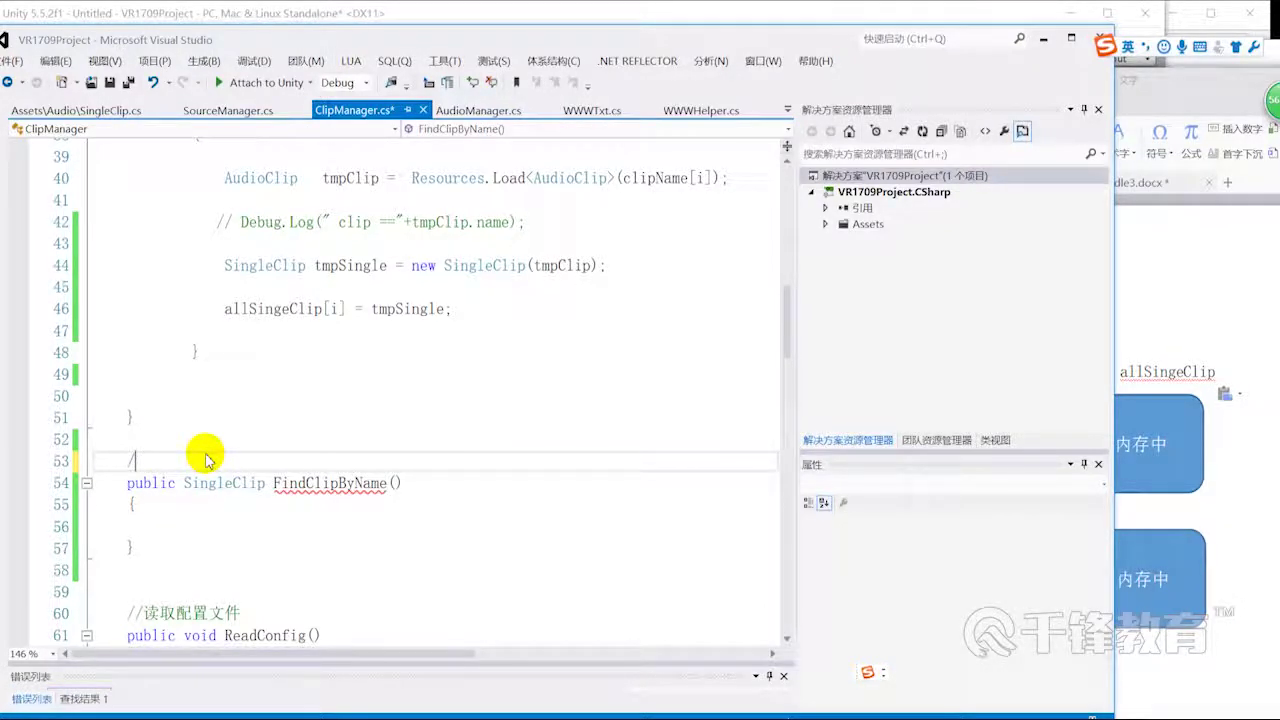
{"action": "type", "text": "//// <summary>"}
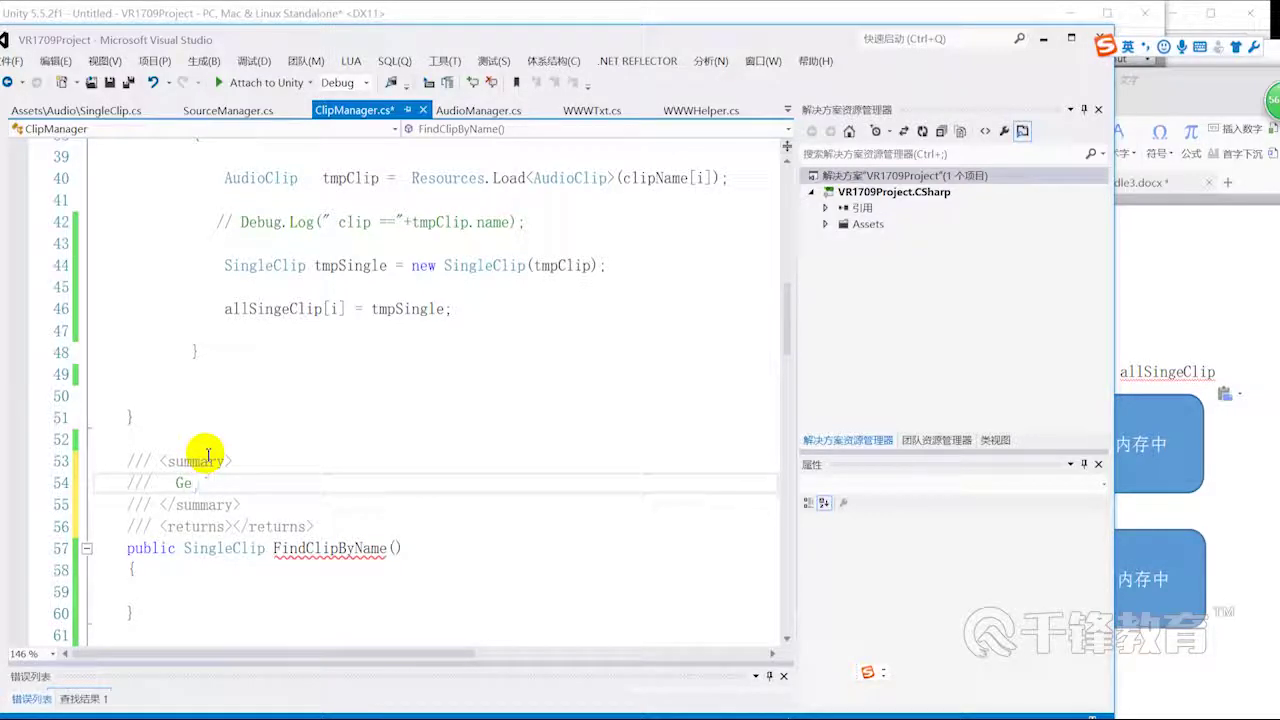
{"action": "type", "text": "根据"}
{"action": "type", "text": "名字 zhod"}
{"action": "key", "text": "BackSpace"}
{"action": "key", "text": "BackSpace"}
{"action": "type", "text": "aod"}
{"action": "key", "text": "space"}
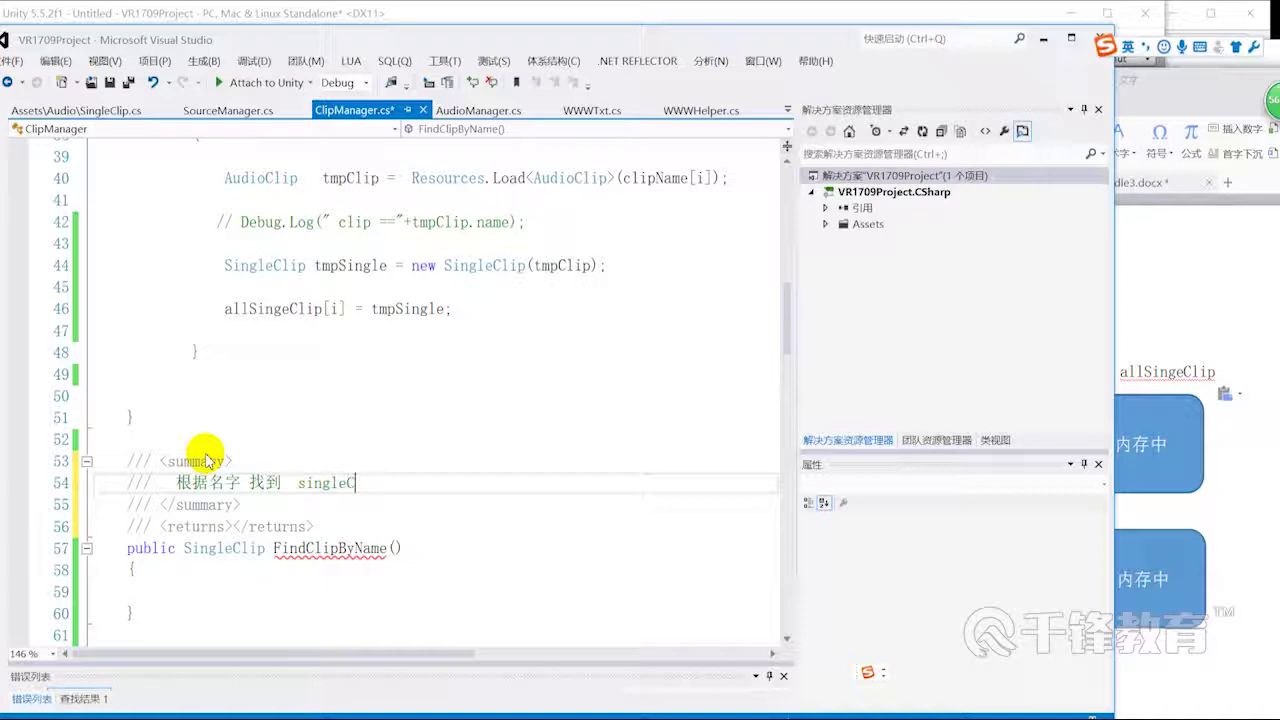
- Give FindClipByName a string clipName parameter and save the file
{"action": "left_click", "coordinate": [398, 548]}
{"action": "type", "text": "string   clipName"}
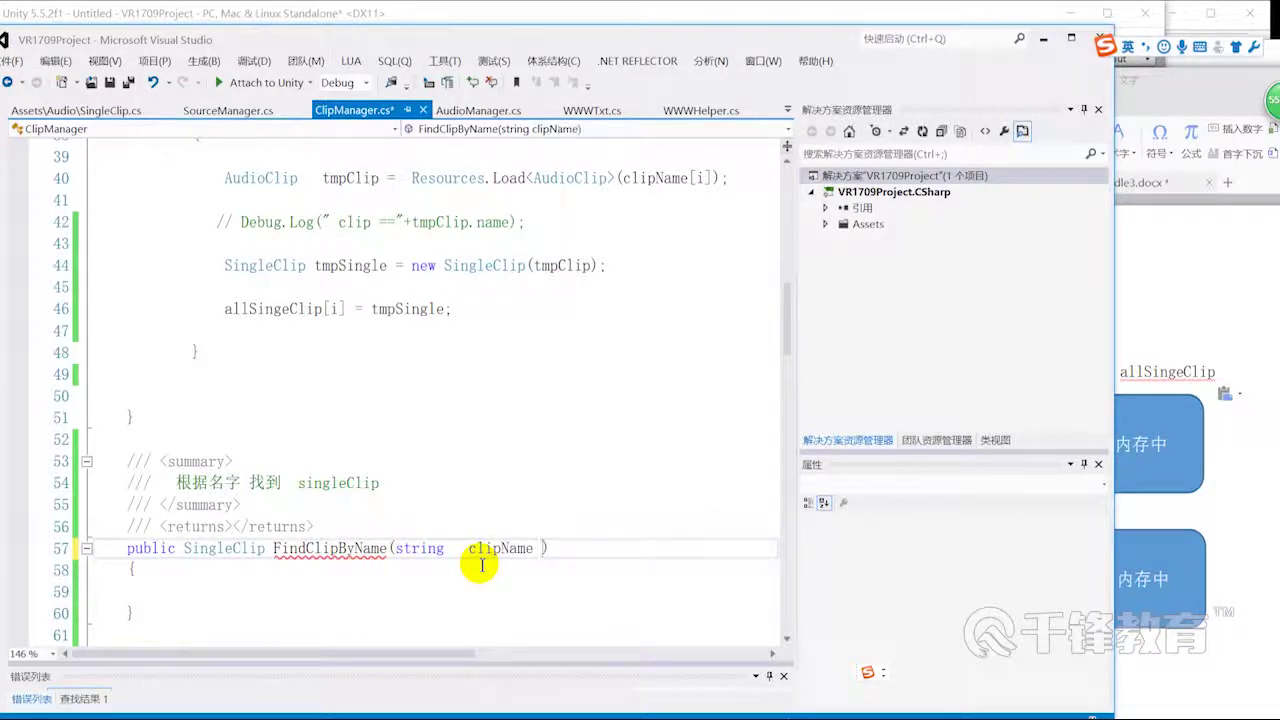
{"action": "key", "text": "ctrl+s"}
- Compare FindClipByName's clipName parameter and SingleClip return type with clipName in LoadClips
{"action": "scroll", "coordinate": [492, 498], "scroll_direction": "down", "scroll_amount": 1}
{"action": "double_click", "coordinate": [502, 484]}
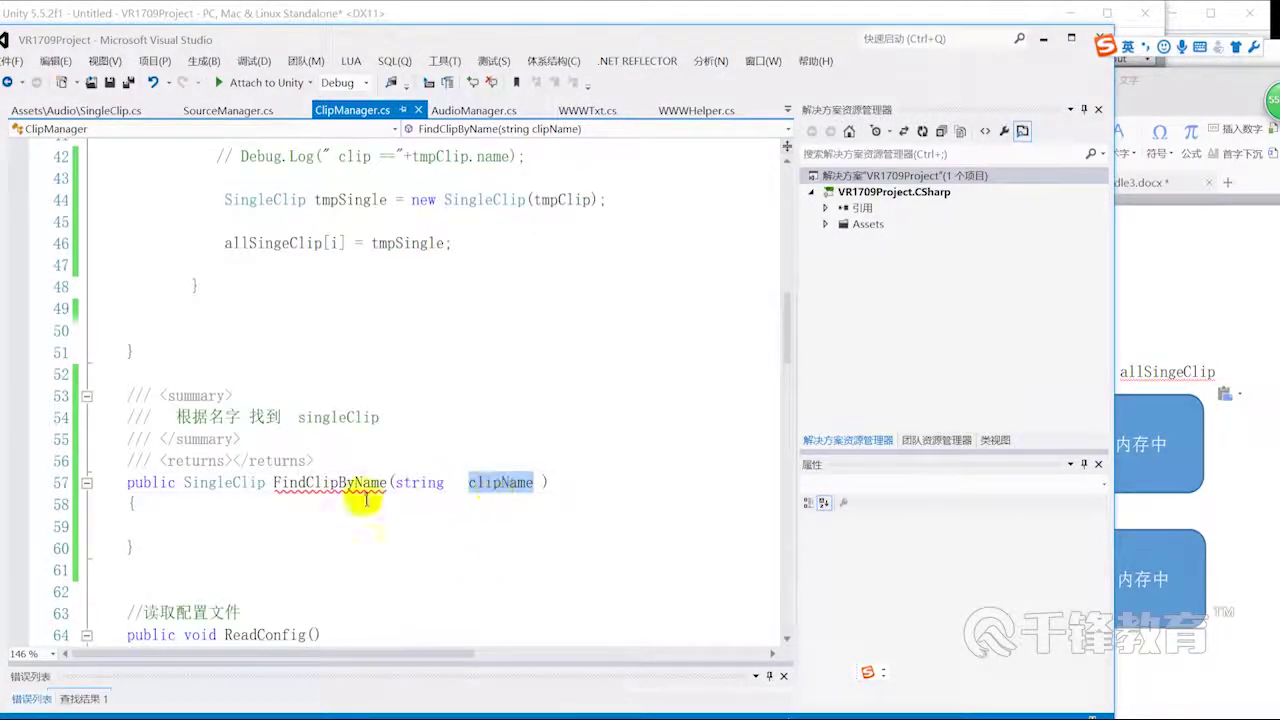
{"action": "double_click", "coordinate": [250, 484]}
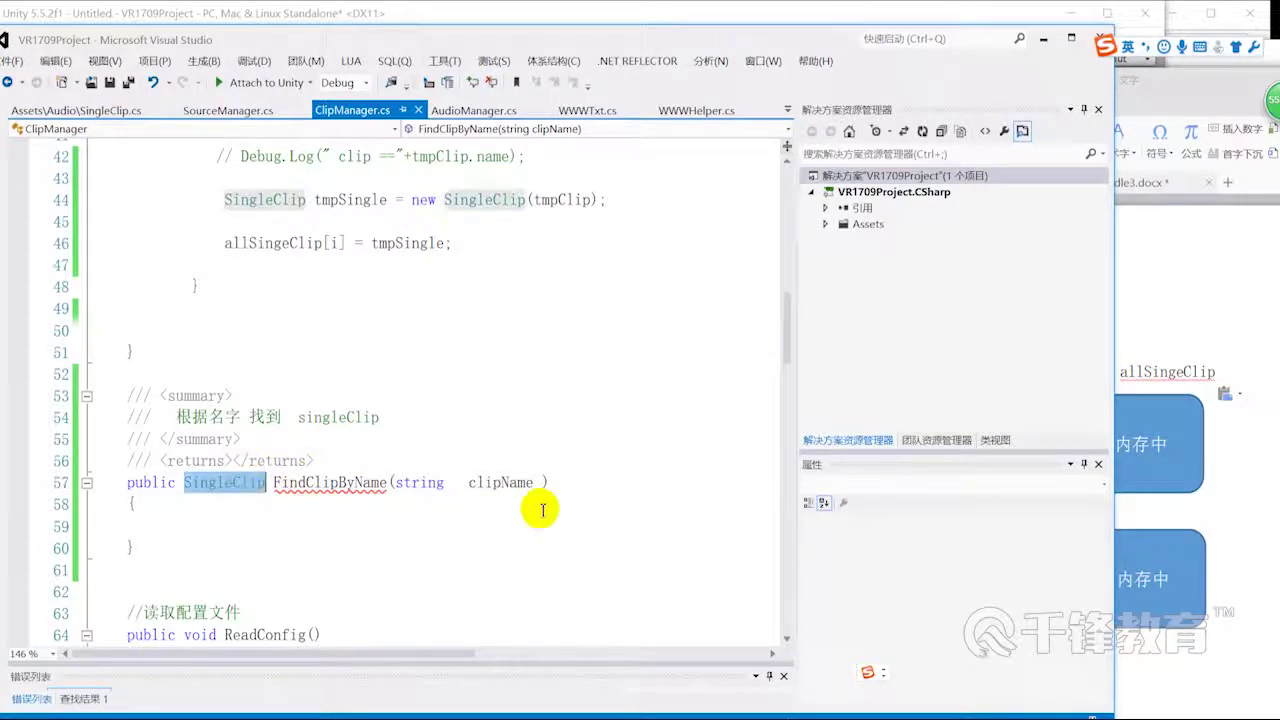
{"action": "scroll", "coordinate": [527, 493], "scroll_direction": "down", "scroll_amount": 1}
{"action": "double_click", "coordinate": [502, 422]}
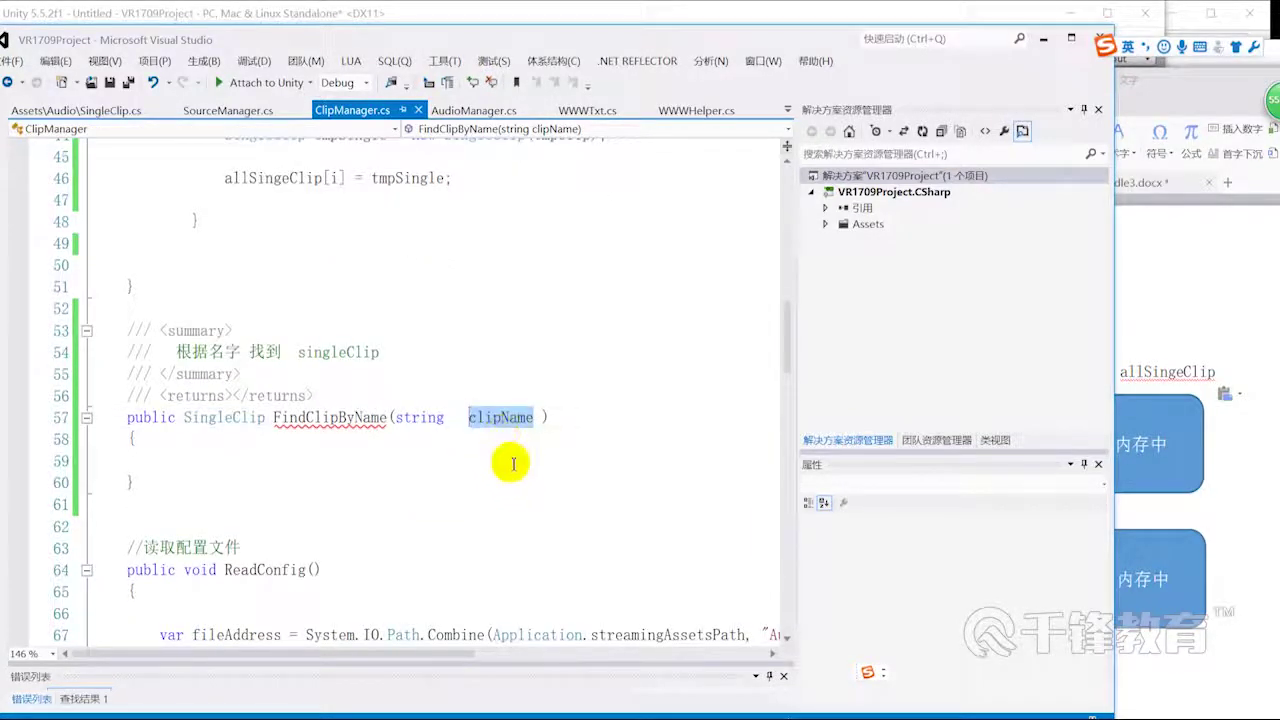
{"action": "left_click", "coordinate": [378, 460]}
{"action": "scroll", "coordinate": [650, 230], "scroll_direction": "up", "scroll_amount": 3}
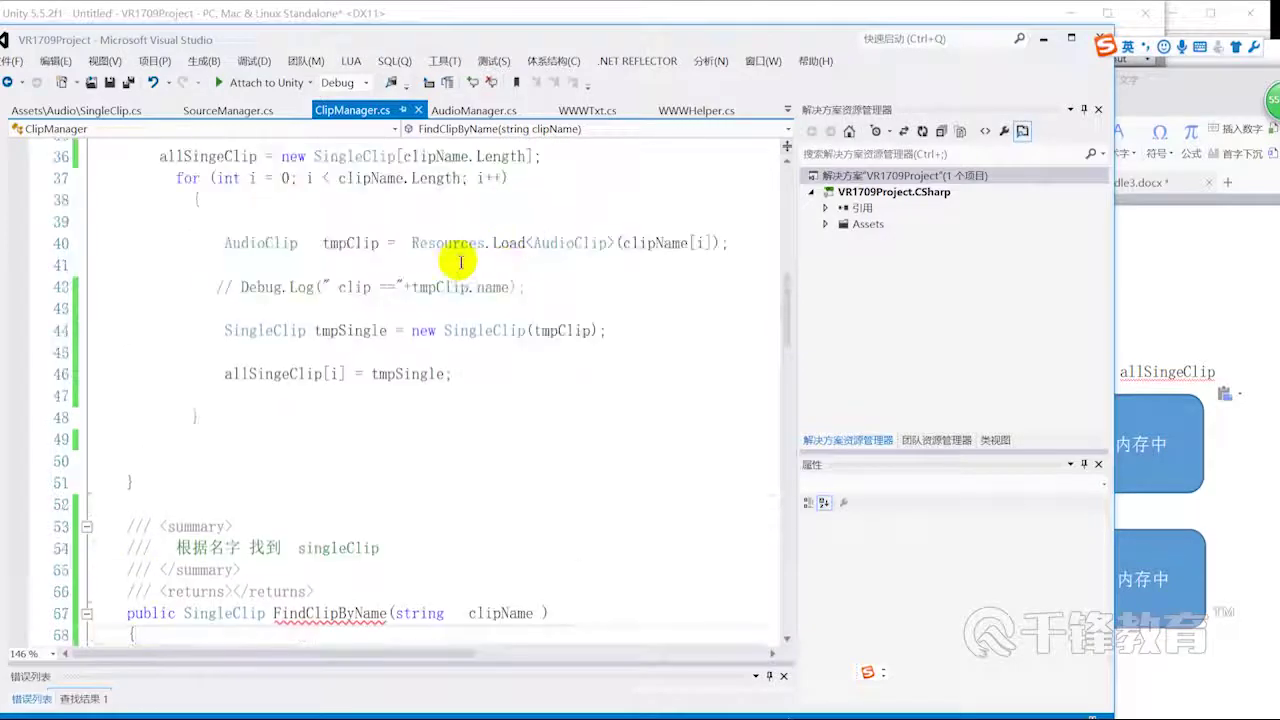
{"action": "double_click", "coordinate": [368, 178]}
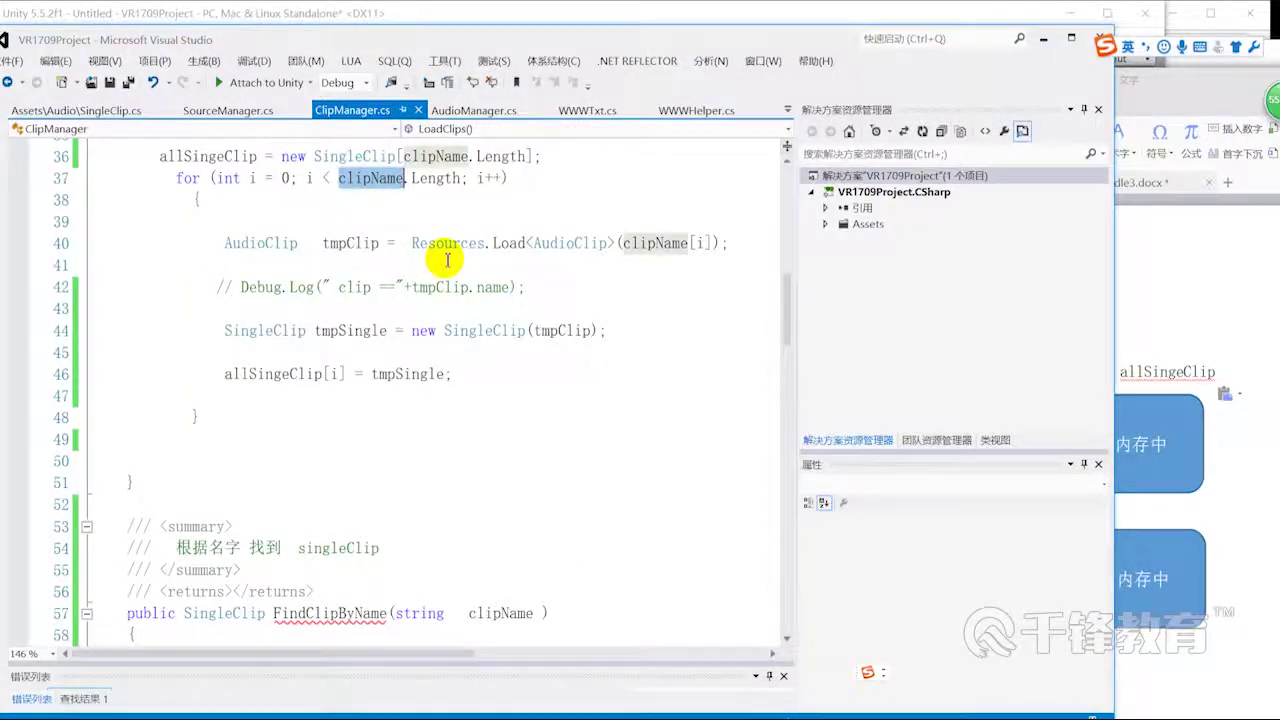
{"action": "scroll", "coordinate": [455, 272], "scroll_direction": "down", "scroll_amount": 2}
- Insert a for-loop snippet in FindClipByName with clipName.Length as the bound
{"action": "left_click", "coordinate": [290, 527]}
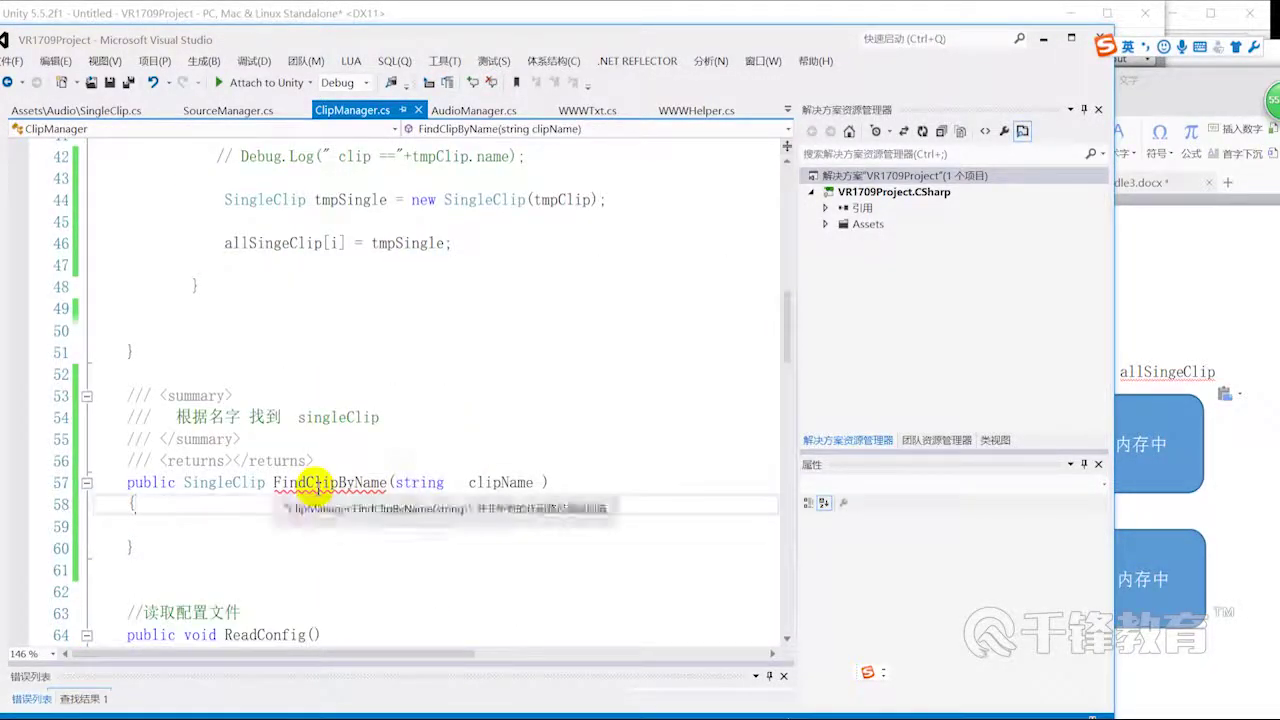
{"action": "key", "text": "Return"}
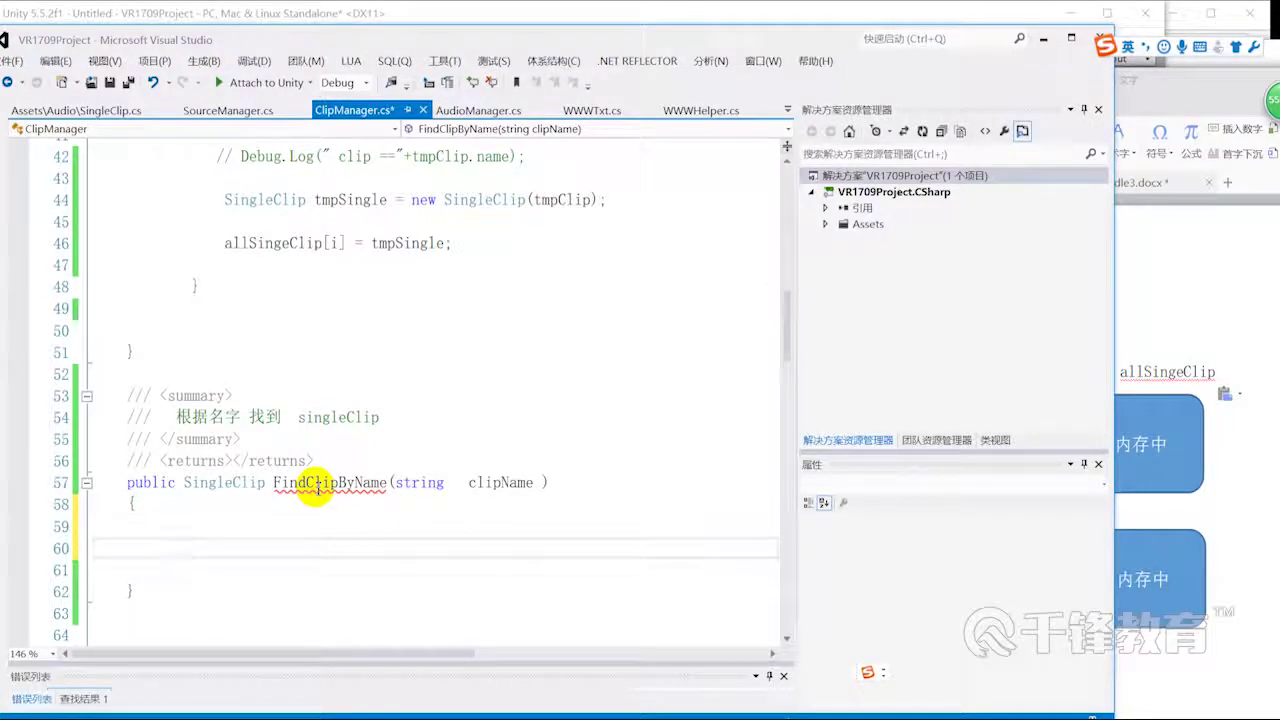
{"action": "type", "text": "for"}
{"action": "key", "text": "Tab"}
{"action": "key", "text": "Tab"}
{"action": "key", "text": "Tab"}
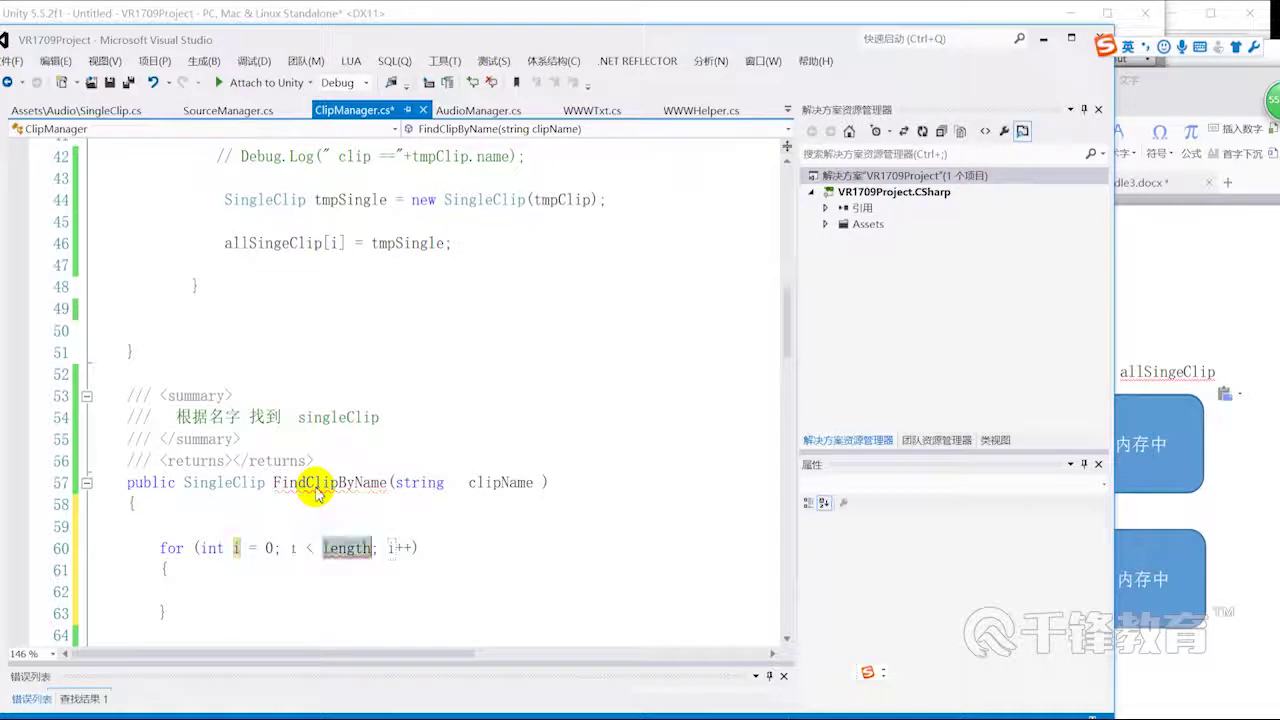
{"action": "type", "text": "clipName.l"}
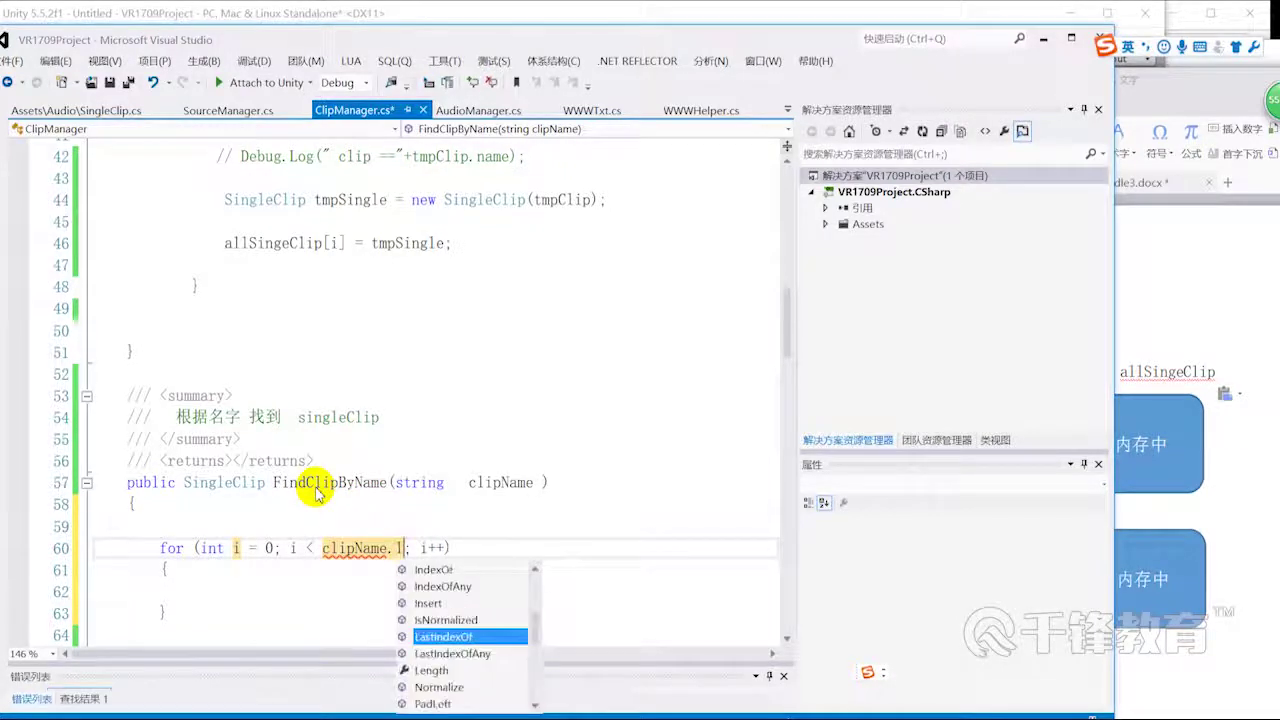
{"action": "type", "text": "en"}
{"action": "key", "text": "Tab"}
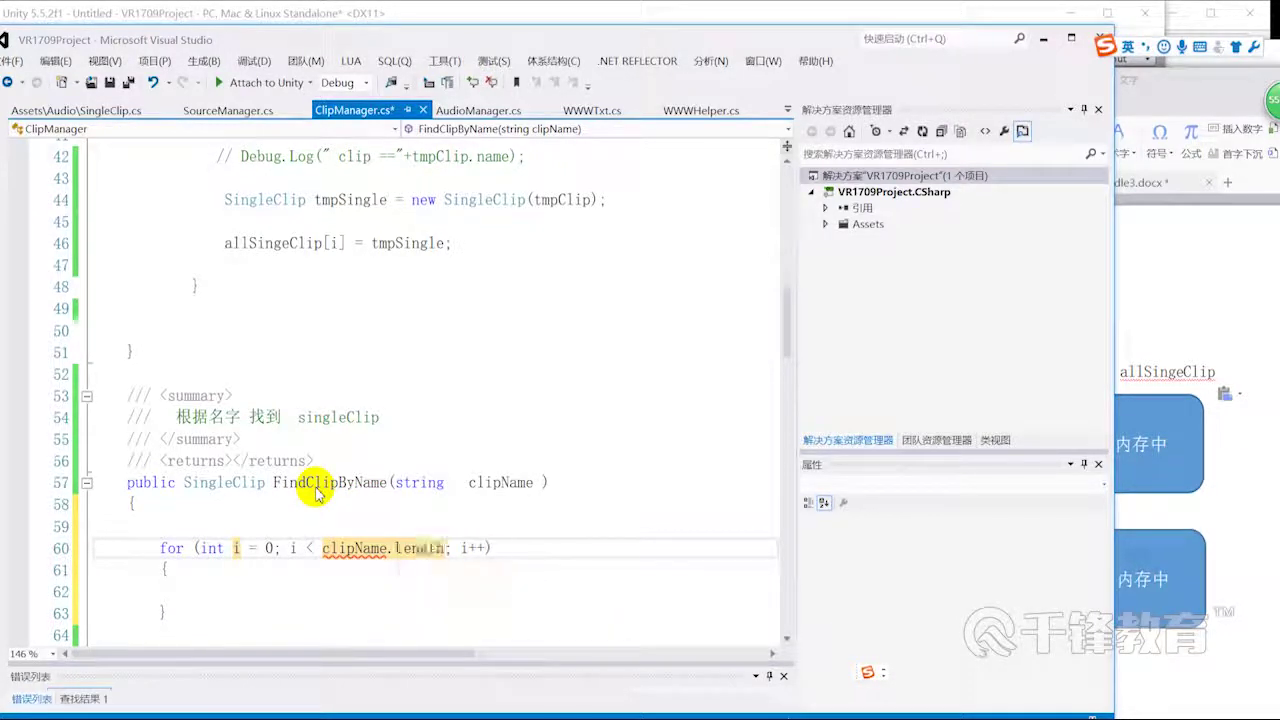
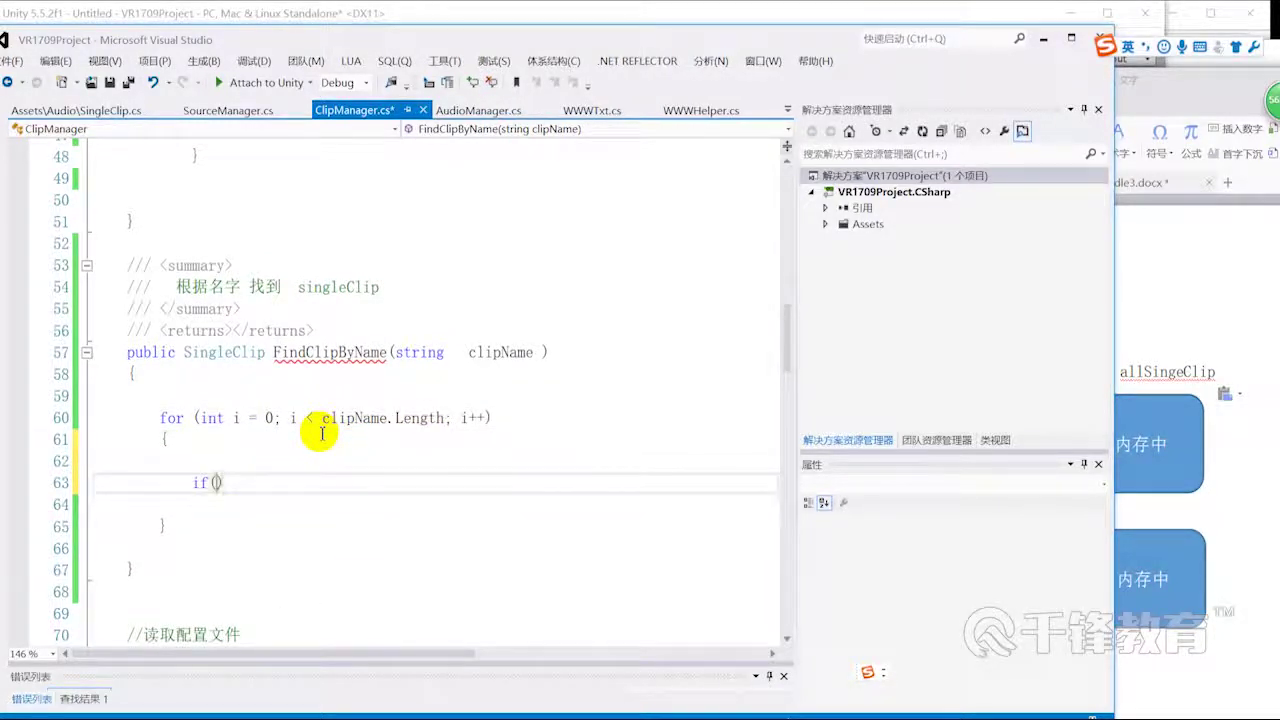
- Write if (clipName[i].Equals(clipName)) inside the for loop with an empty braced body
{"action": "type", "text": "clipName"}
{"action": "key", "text": "Tab"}
{"action": "type", "text": "[i"}
{"action": "key", "text": "Escape"}
{"action": "type", "text": ".eq"}
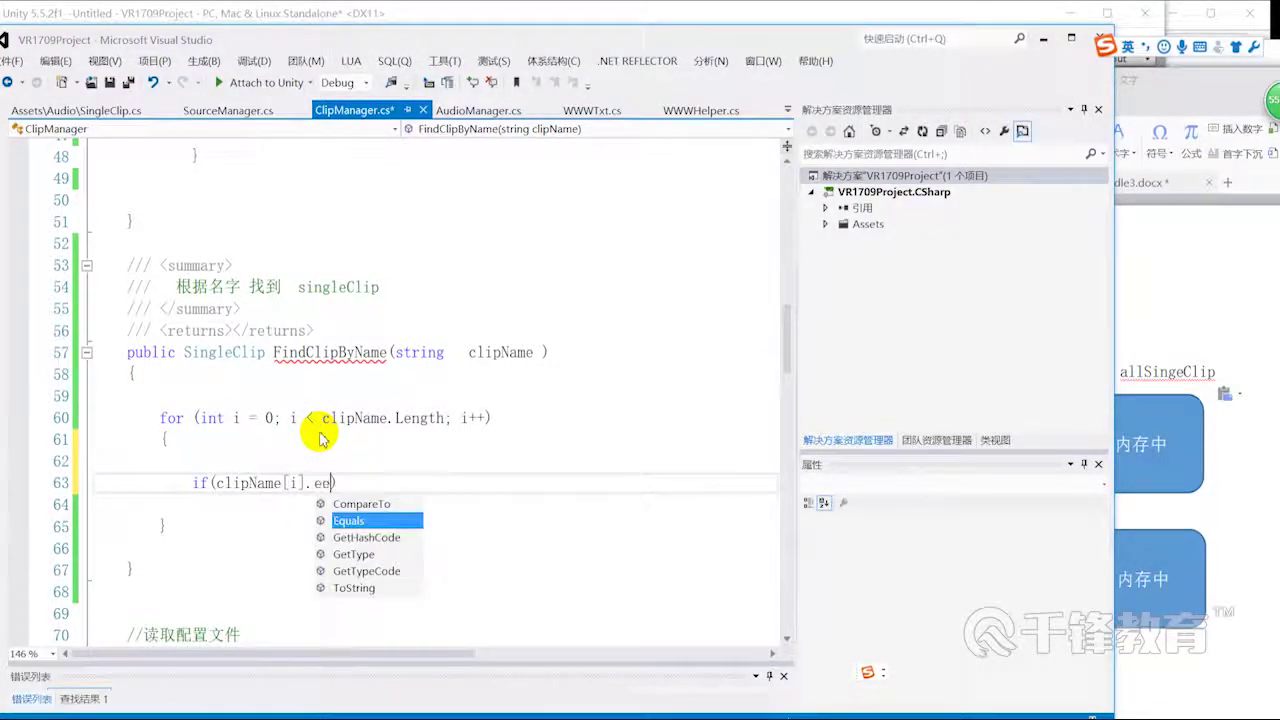
{"action": "type", "text": "uals"}
{"action": "key", "text": "Tab"}
{"action": "type", "text": "("}
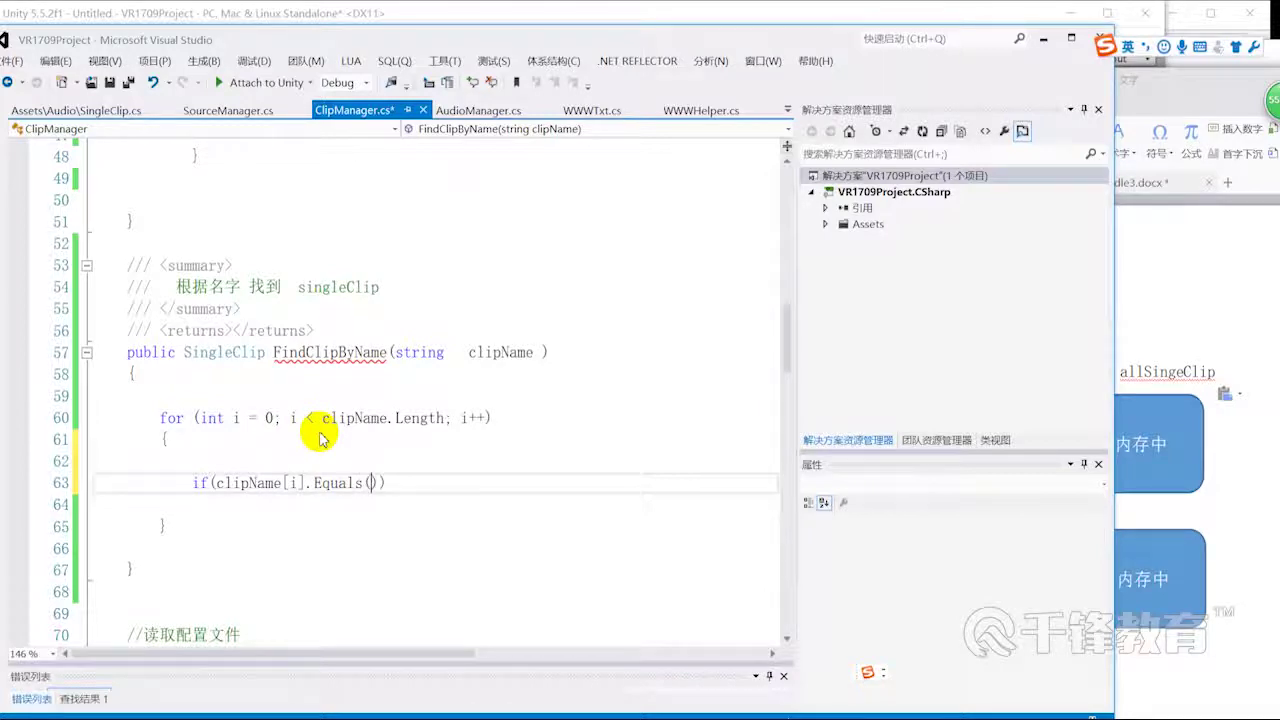
{"action": "type", "text": "cli"}
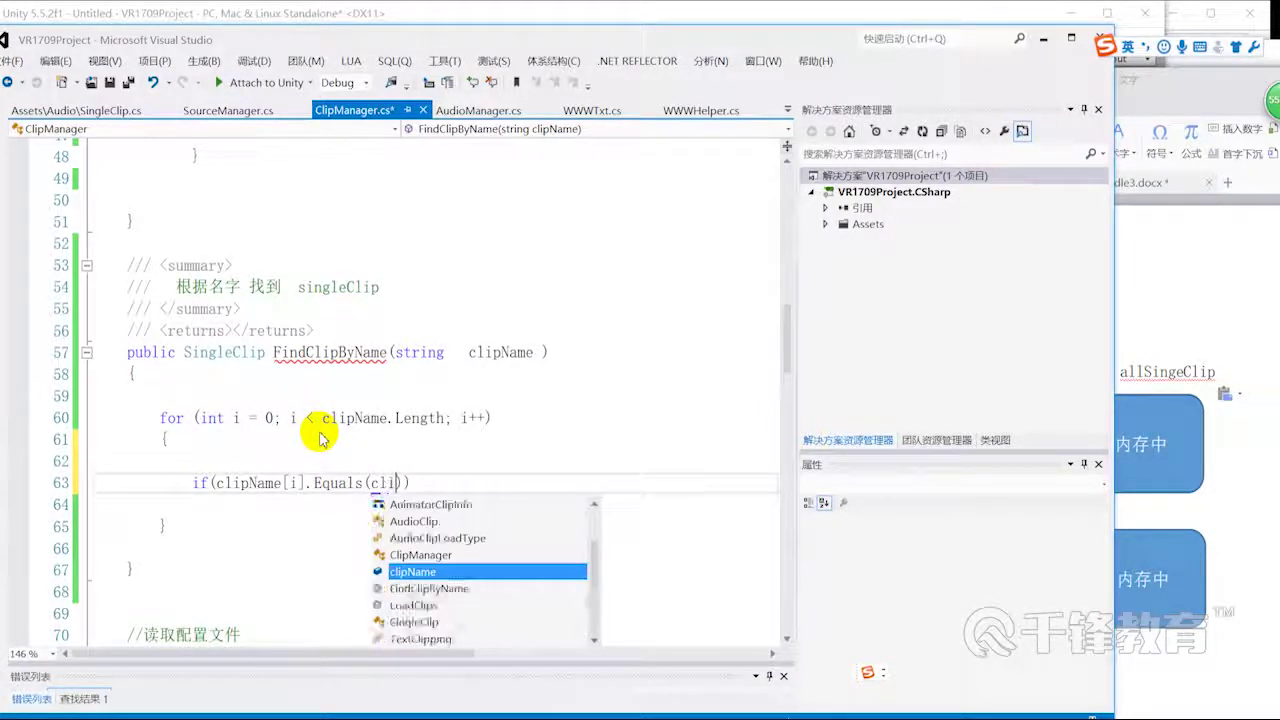
{"action": "key", "text": "Tab"}
{"action": "key", "text": "Return"}
{"action": "type", "text": "||"}
{"action": "key", "text": "Return"}
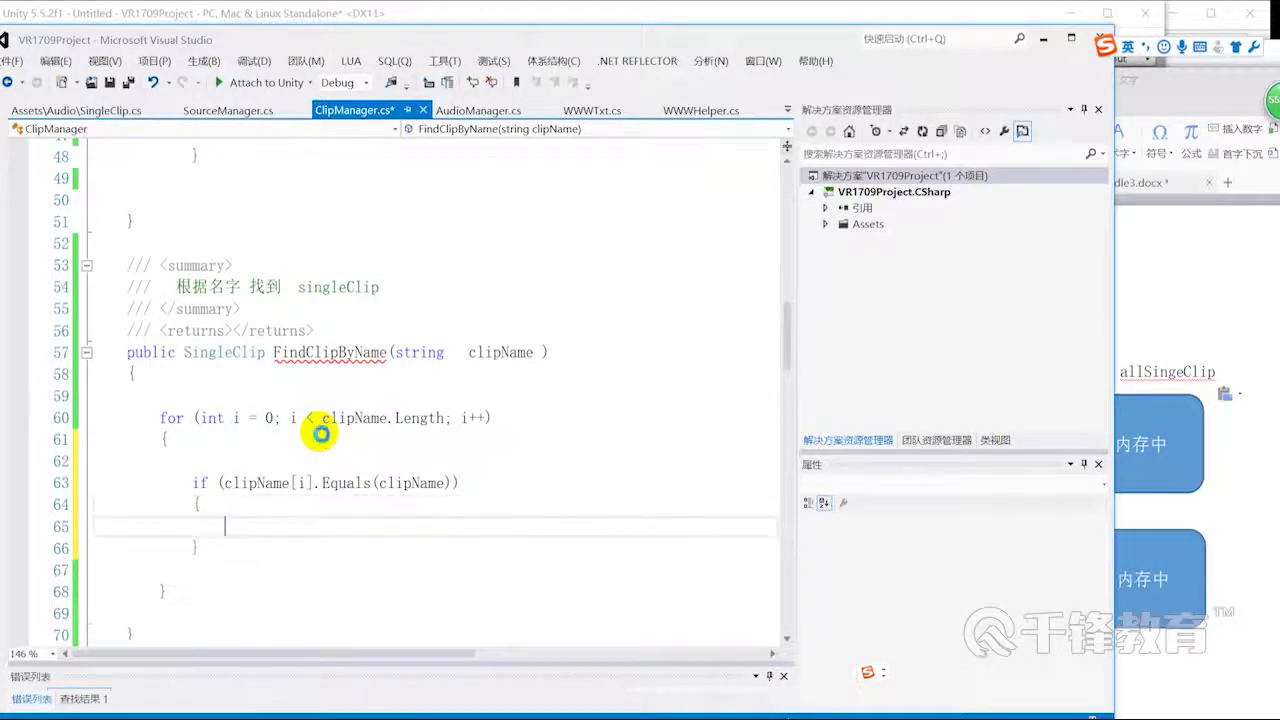
- Add a blank line in the if block and check the Equals call and clipName parameter
{"action": "scroll", "coordinate": [367, 437], "scroll_direction": "down", "scroll_amount": 1}
{"action": "double_click", "coordinate": [350, 419]}
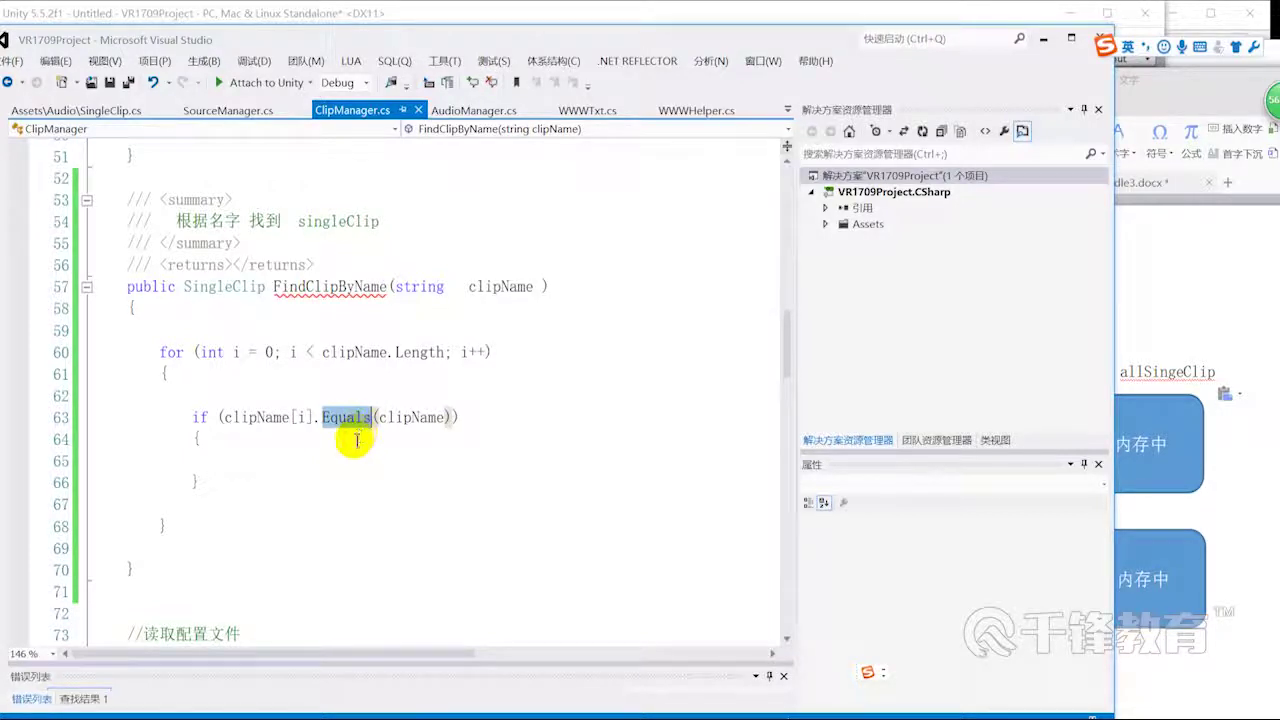
{"action": "left_click", "coordinate": [316, 449]}
{"action": "left_click", "coordinate": [311, 444]}
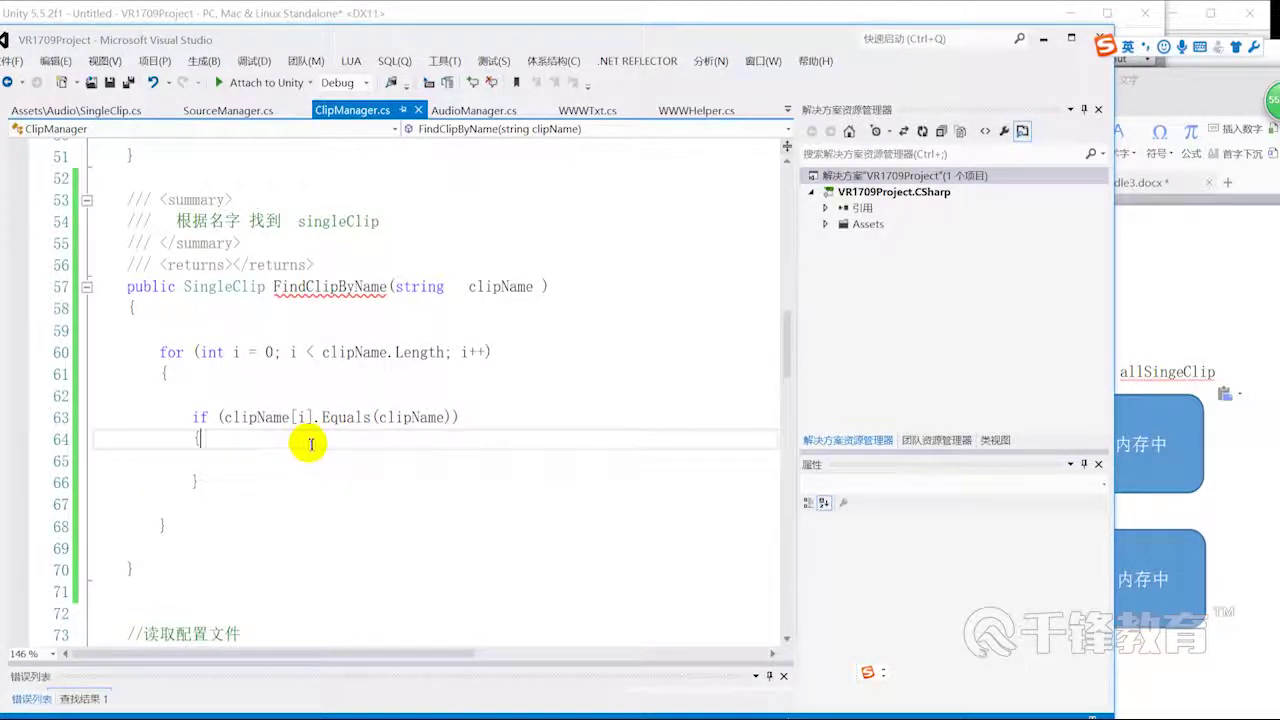
{"action": "key", "text": "Return"}
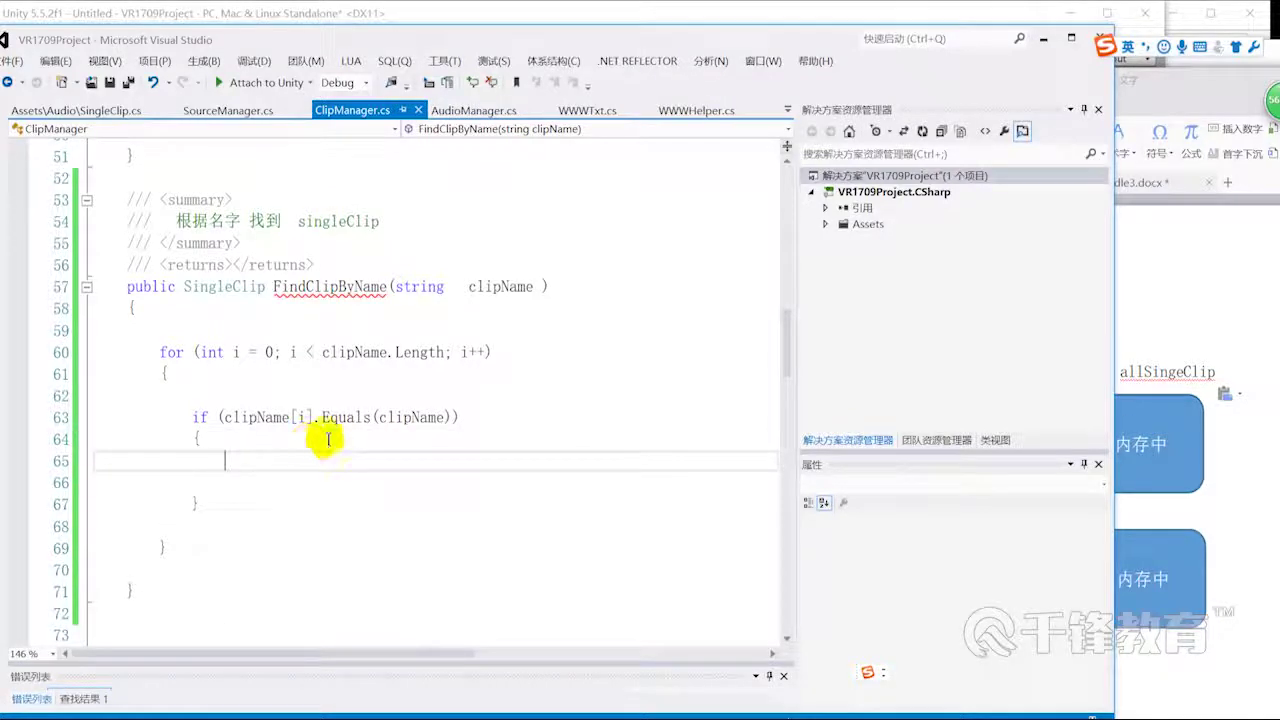
{"action": "double_click", "coordinate": [345, 417]}
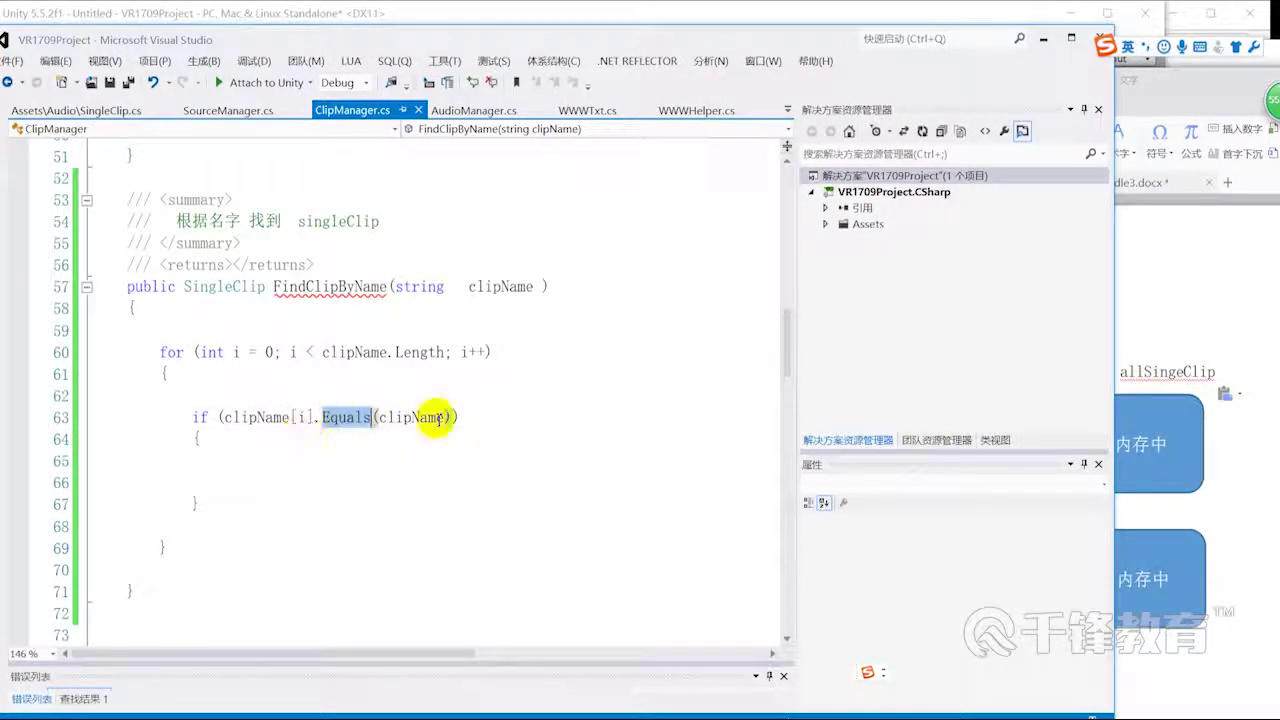
{"action": "double_click", "coordinate": [437, 417]}
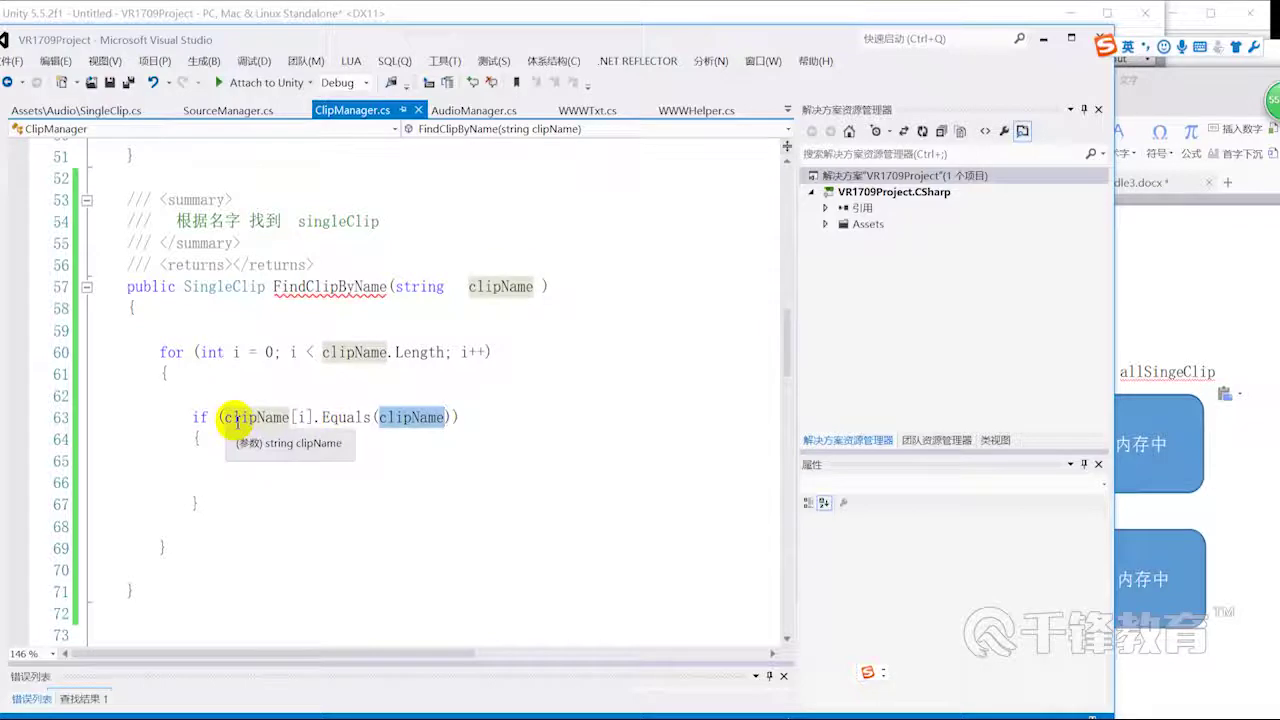
{"action": "left_click", "coordinate": [268, 481]}
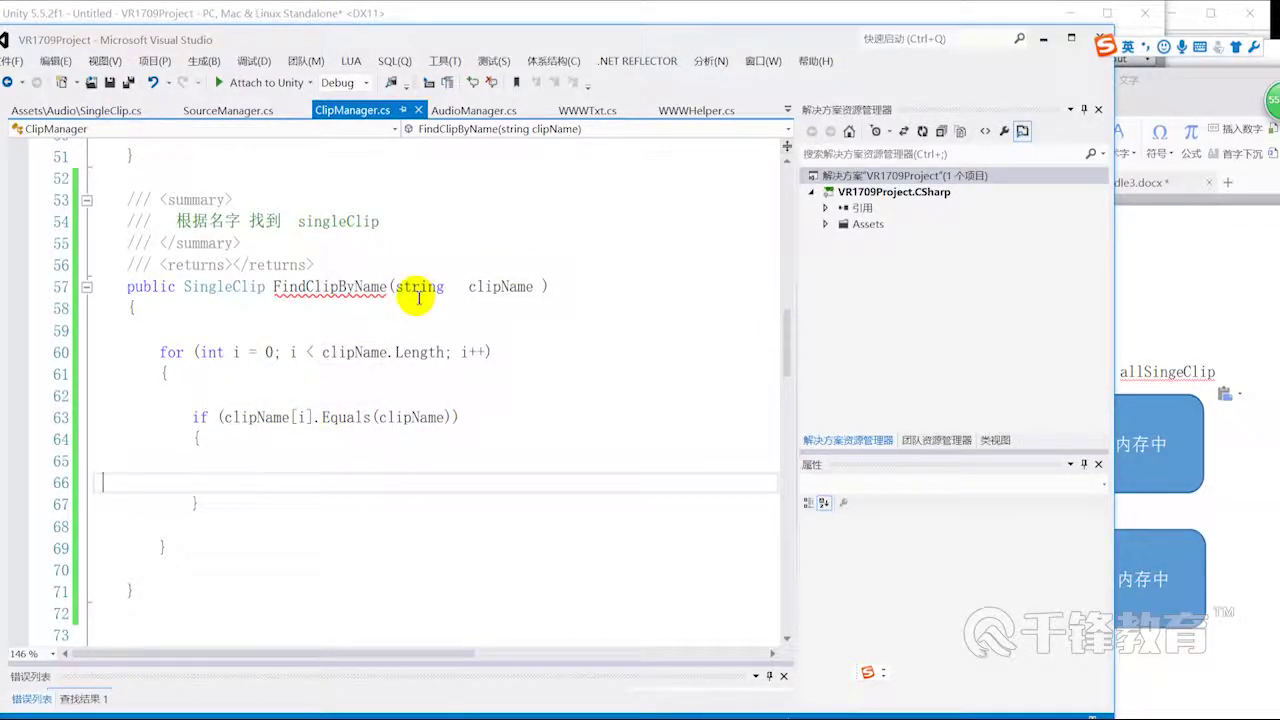
{"action": "left_click_drag", "start_coordinate": [461, 287], "coordinate": [533, 287]}
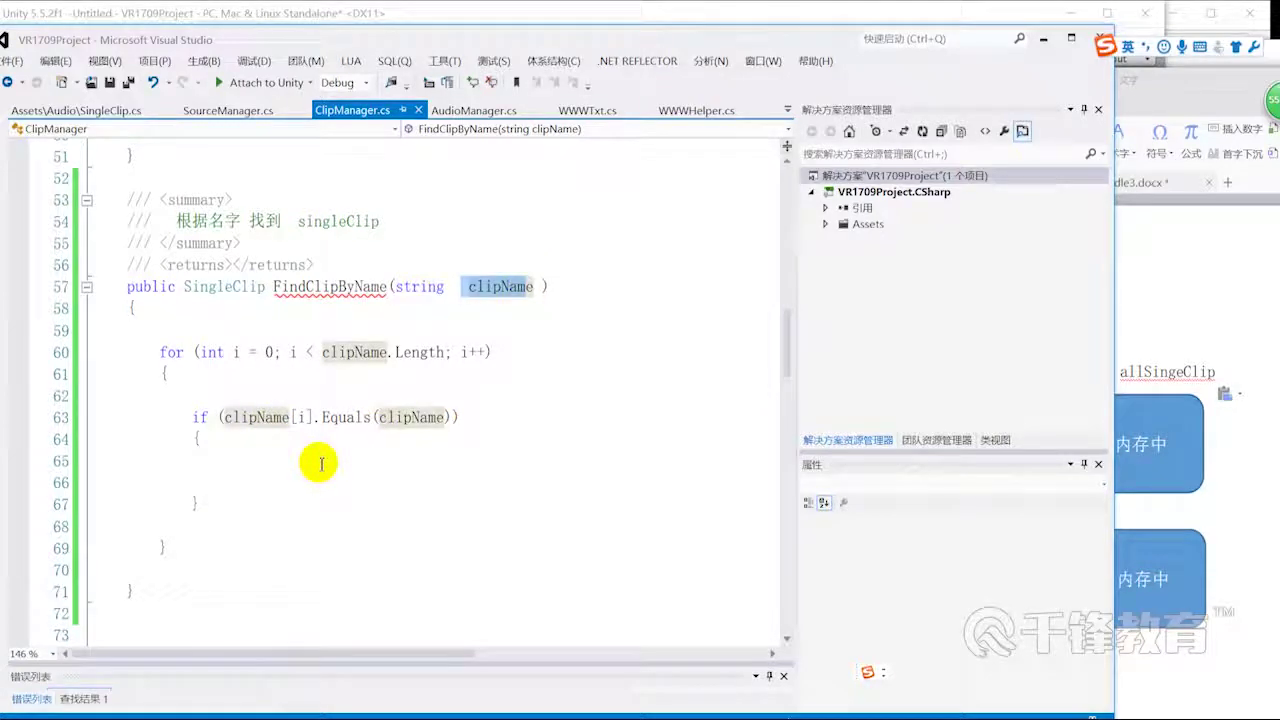
- Declare tmpIndex (initially -1) above the for loop and save ClipManager.cs
{"action": "left_click", "coordinate": [294, 338]}
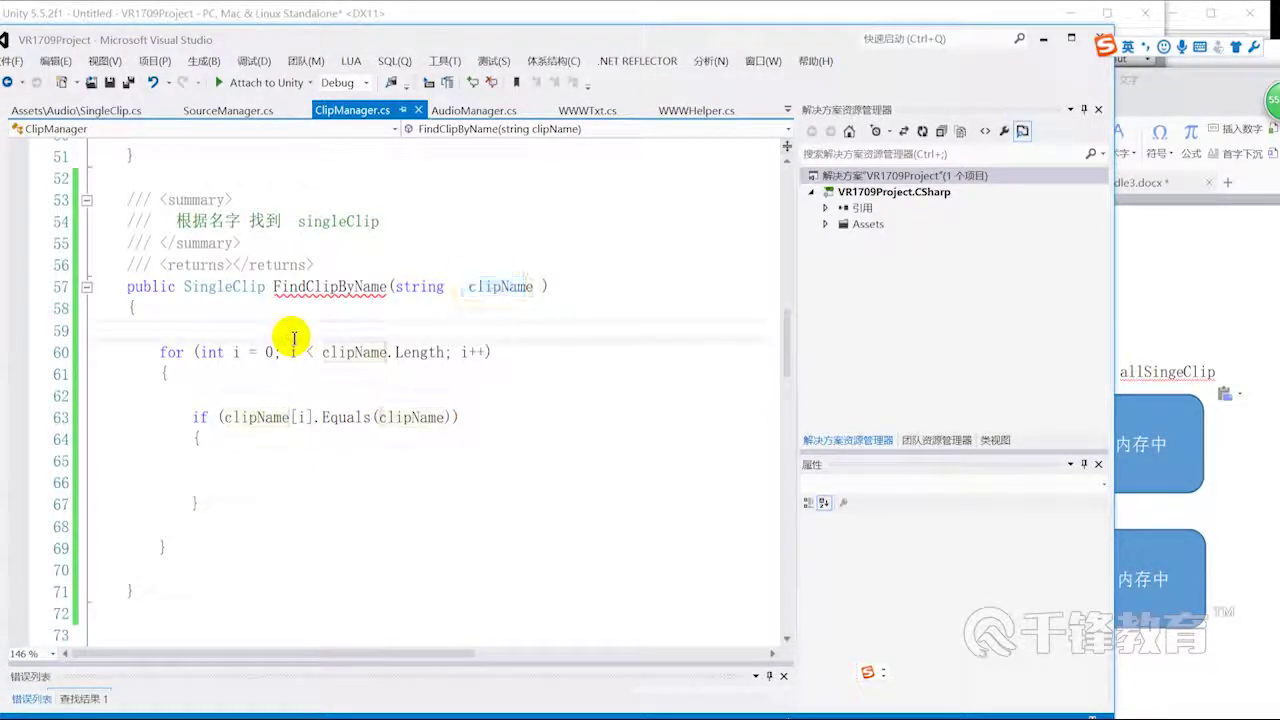
{"action": "key", "text": "Return"}
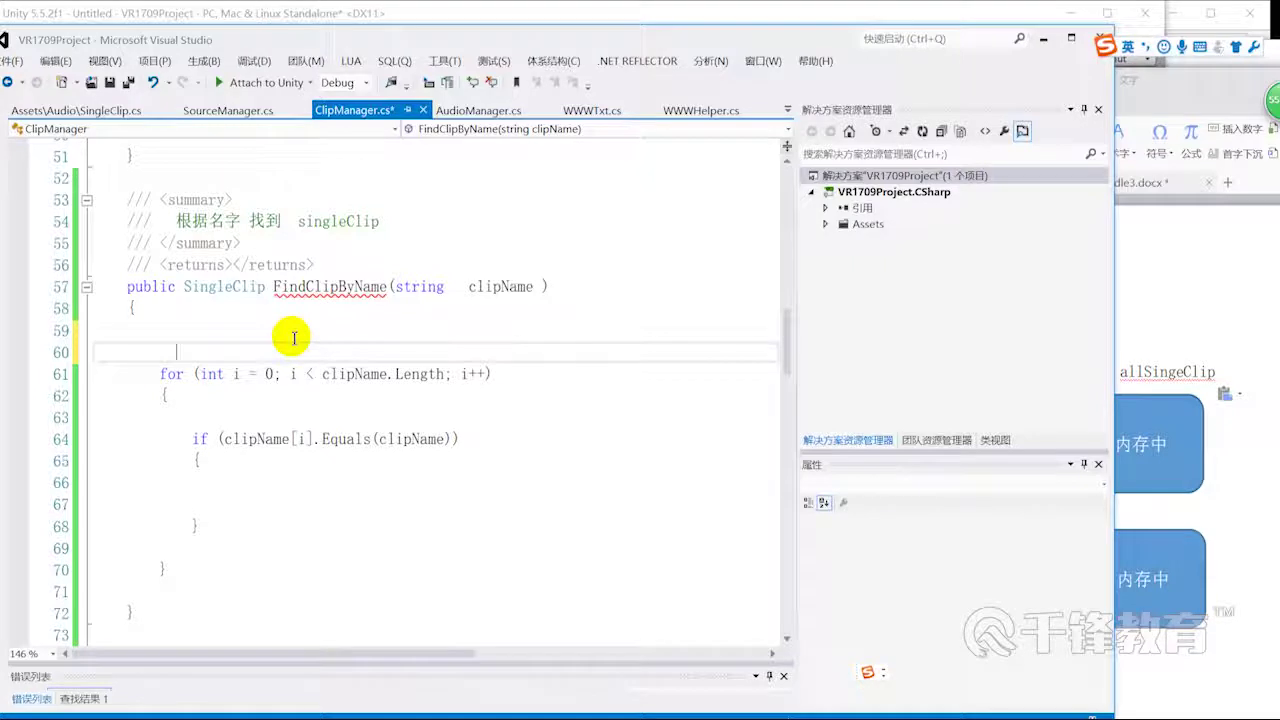
{"action": "type", "text": "int  tmpIndex = 0;"}
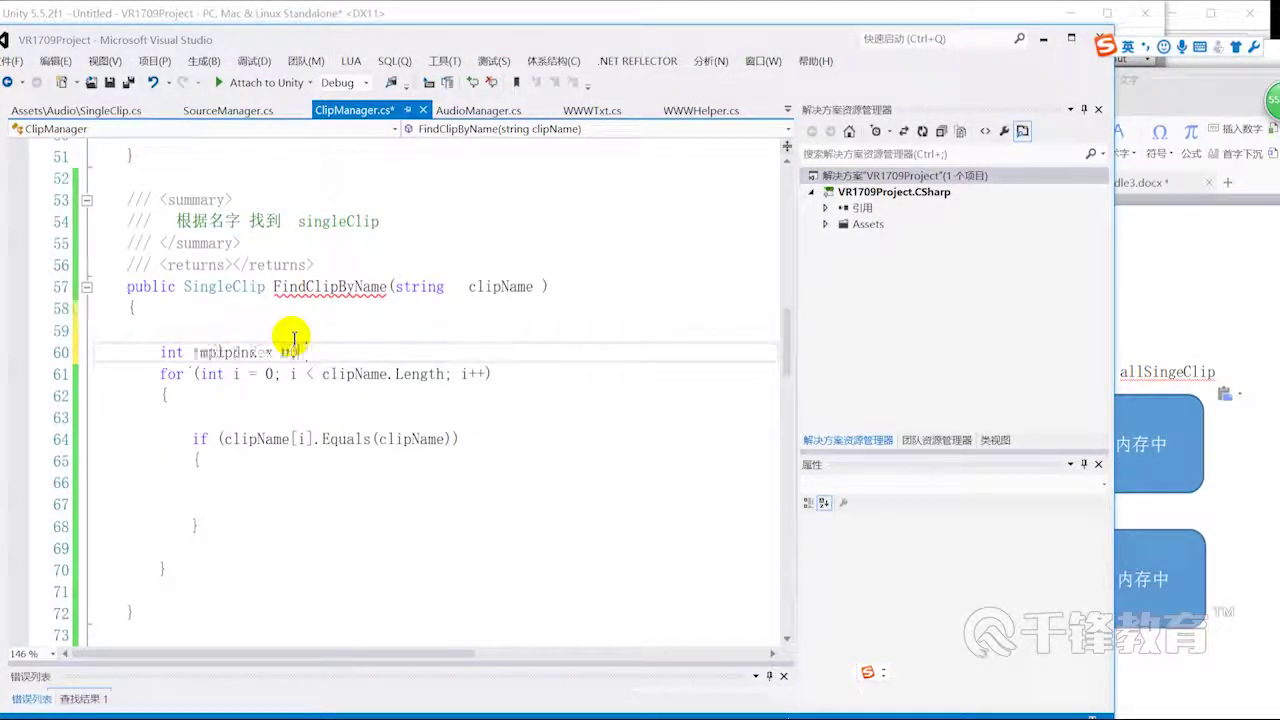
{"action": "key", "text": "ctrl+s"}
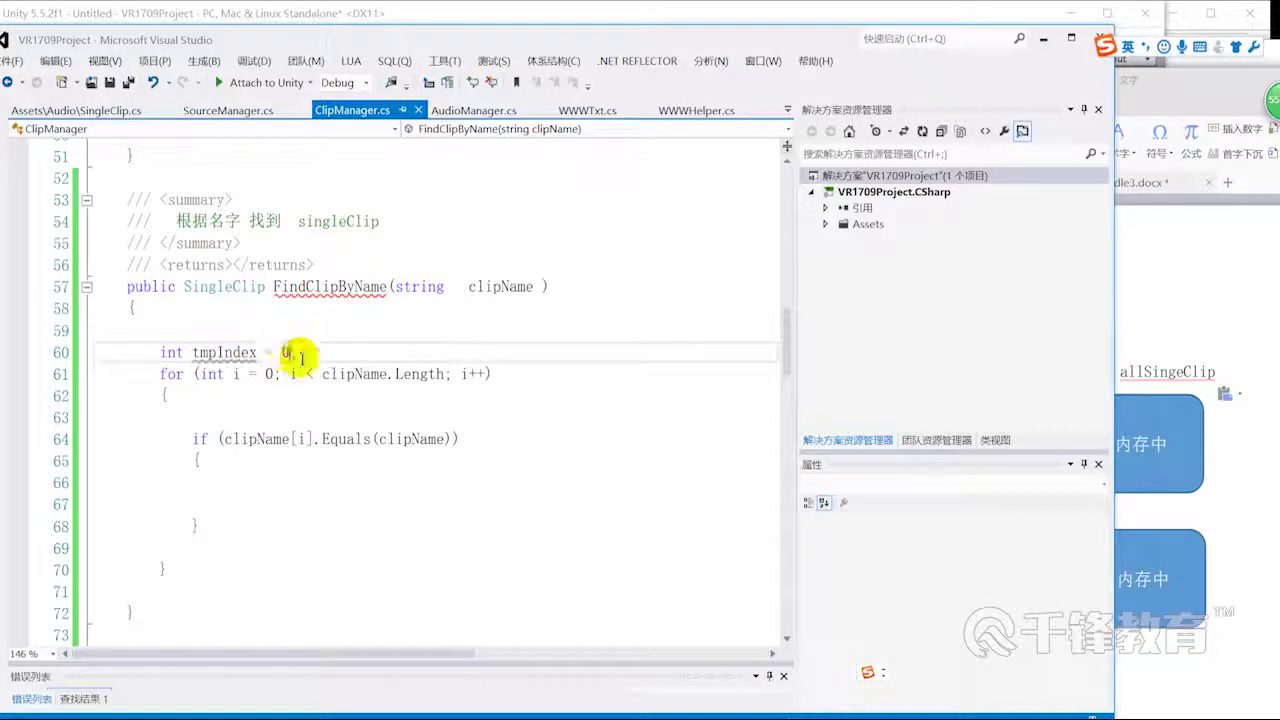
{"action": "type", "text": "-1"}
{"action": "key", "text": "ctrl+s"}
{"action": "double_click", "coordinate": [214, 352]}
{"action": "scroll", "coordinate": [313, 493], "scroll_direction": "down", "scroll_amount": 1}
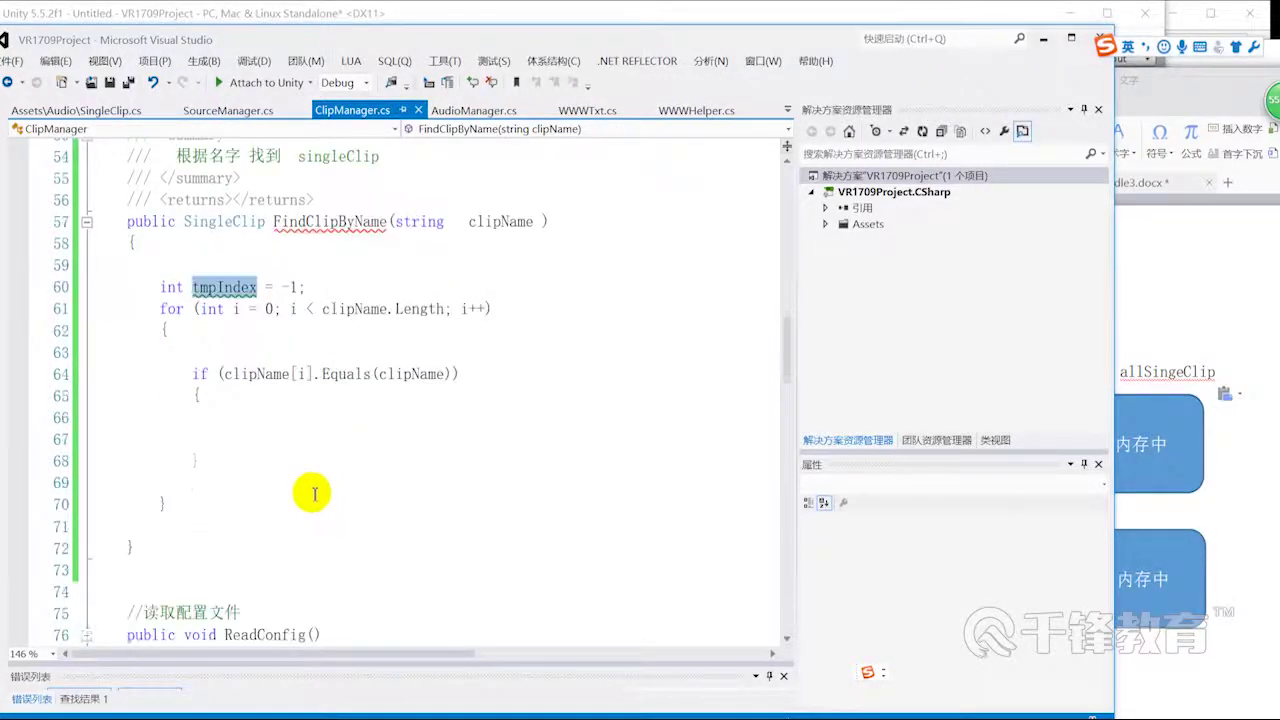
{"action": "left_click", "coordinate": [294, 429]}
{"action": "type", "text": "tmpIndex = i;"}
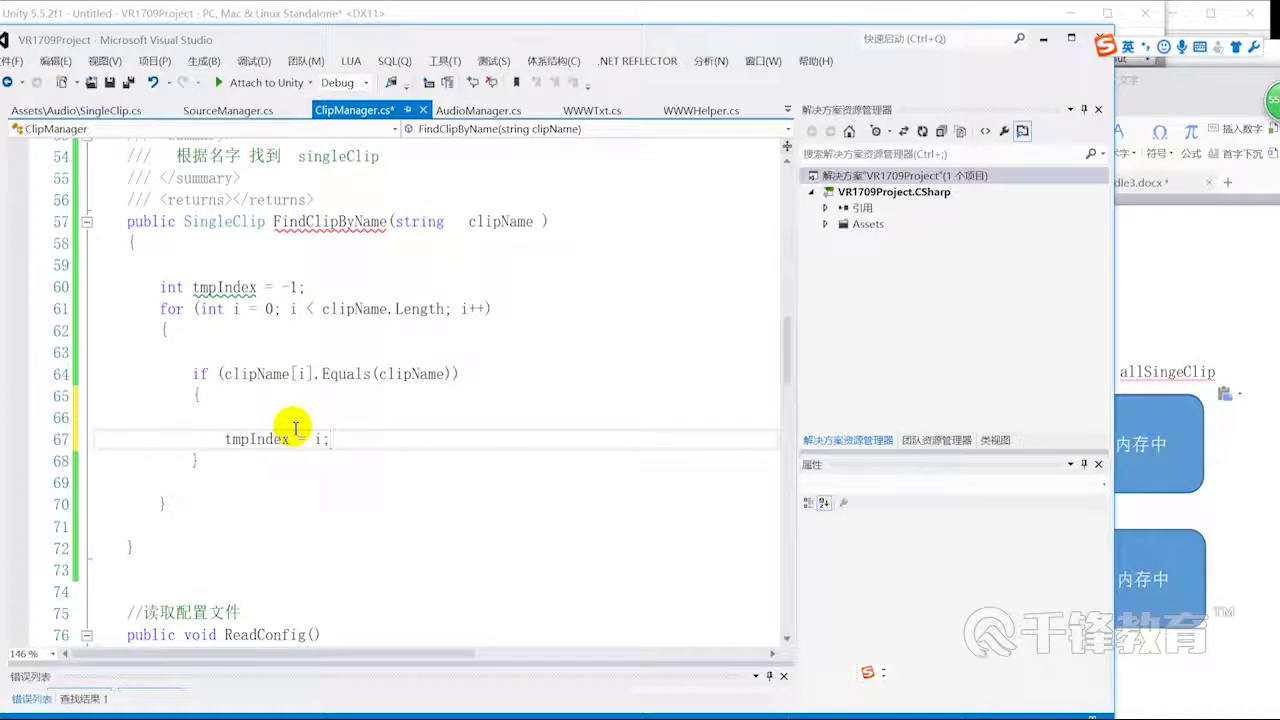
- Add an empty if (tmpIndex != -1) block after the for loop
{"action": "left_click", "coordinate": [209, 503]}
{"action": "key", "text": "Return"}
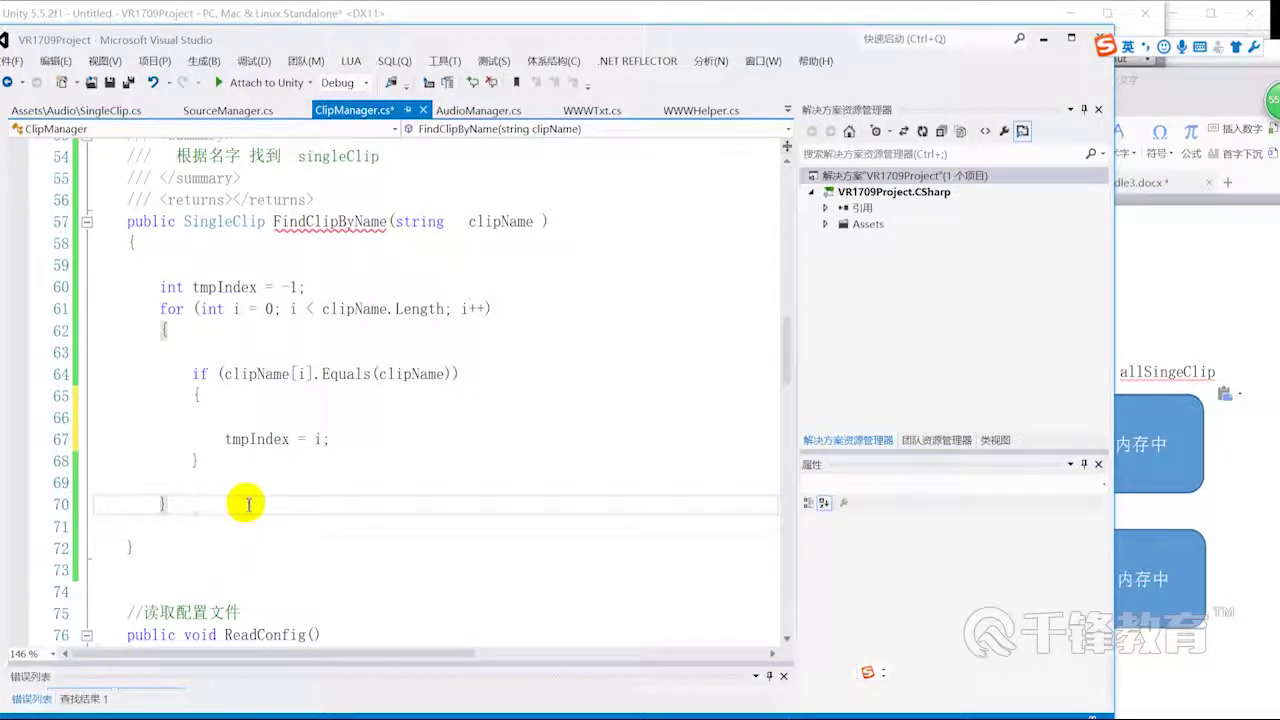
{"action": "key", "text": "Return"}
{"action": "type", "text": "if()"}
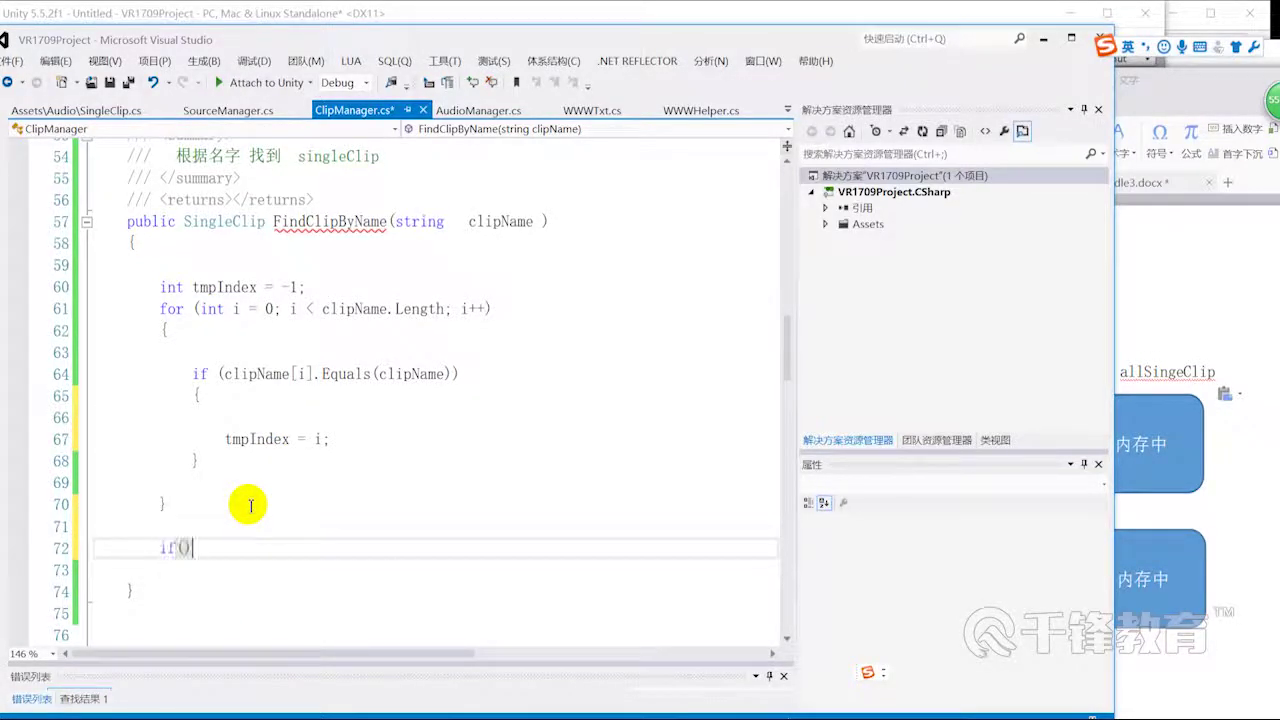
{"action": "type", "text": "tmpIndex != -1"}
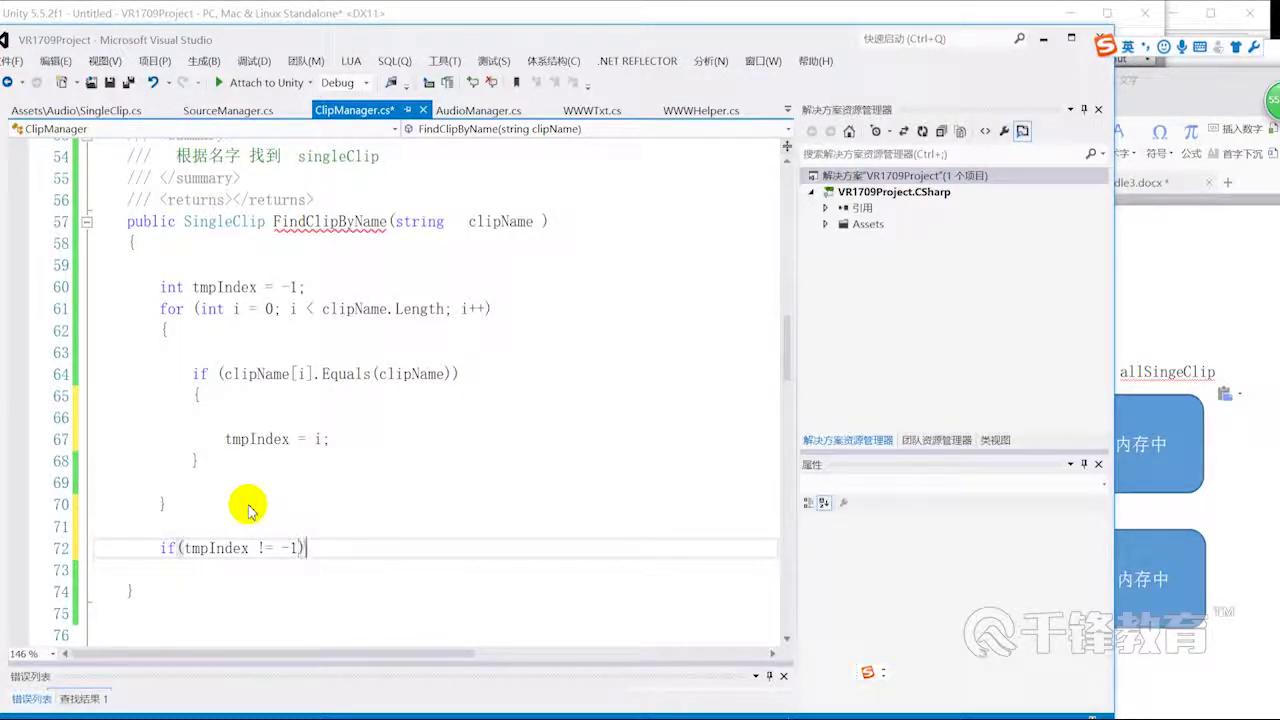
{"action": "key", "text": "Return"}
{"action": "type", "text": "{"}
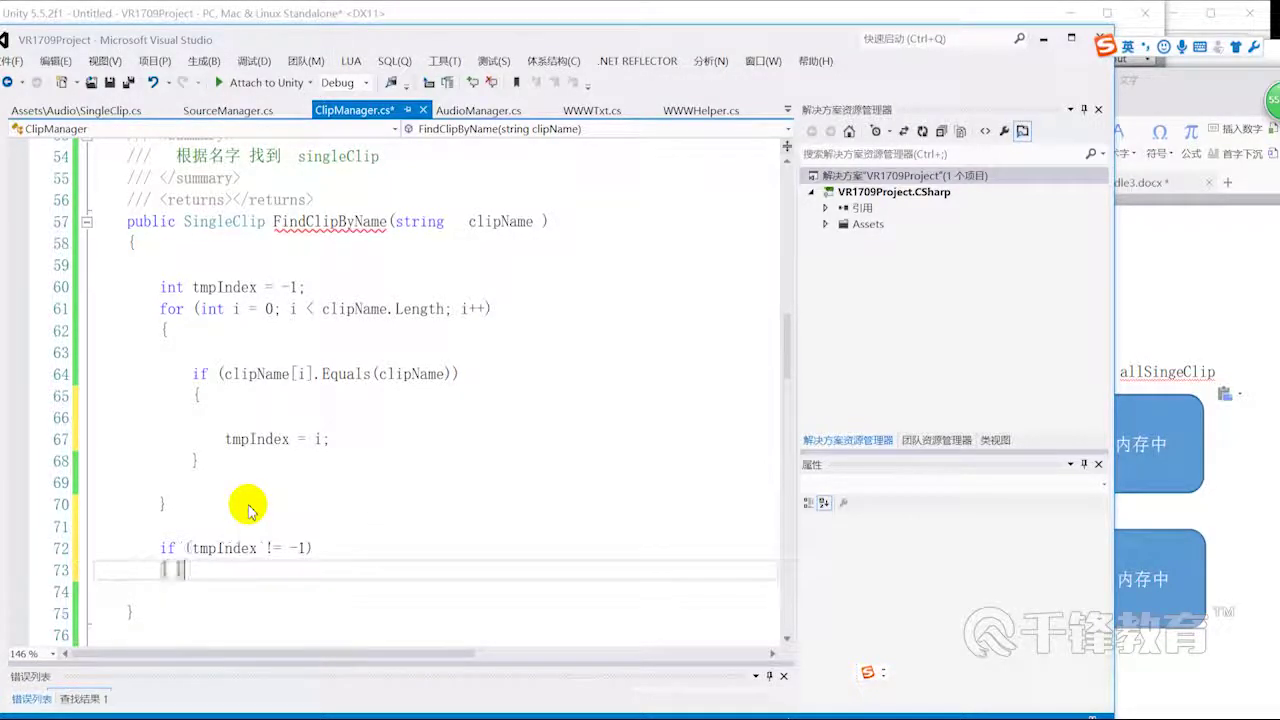
{"action": "key", "text": "Return"}
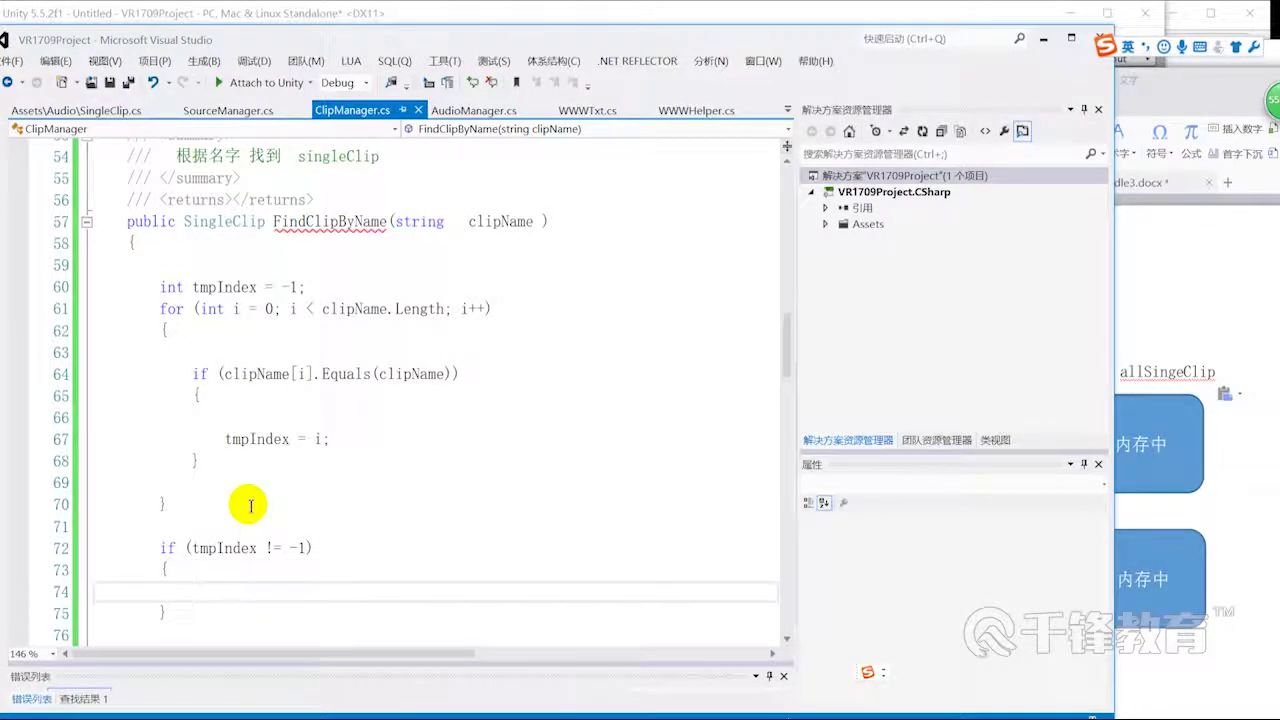
{"action": "left_click", "coordinate": [232, 283]}
{"action": "double_click", "coordinate": [232, 280]}
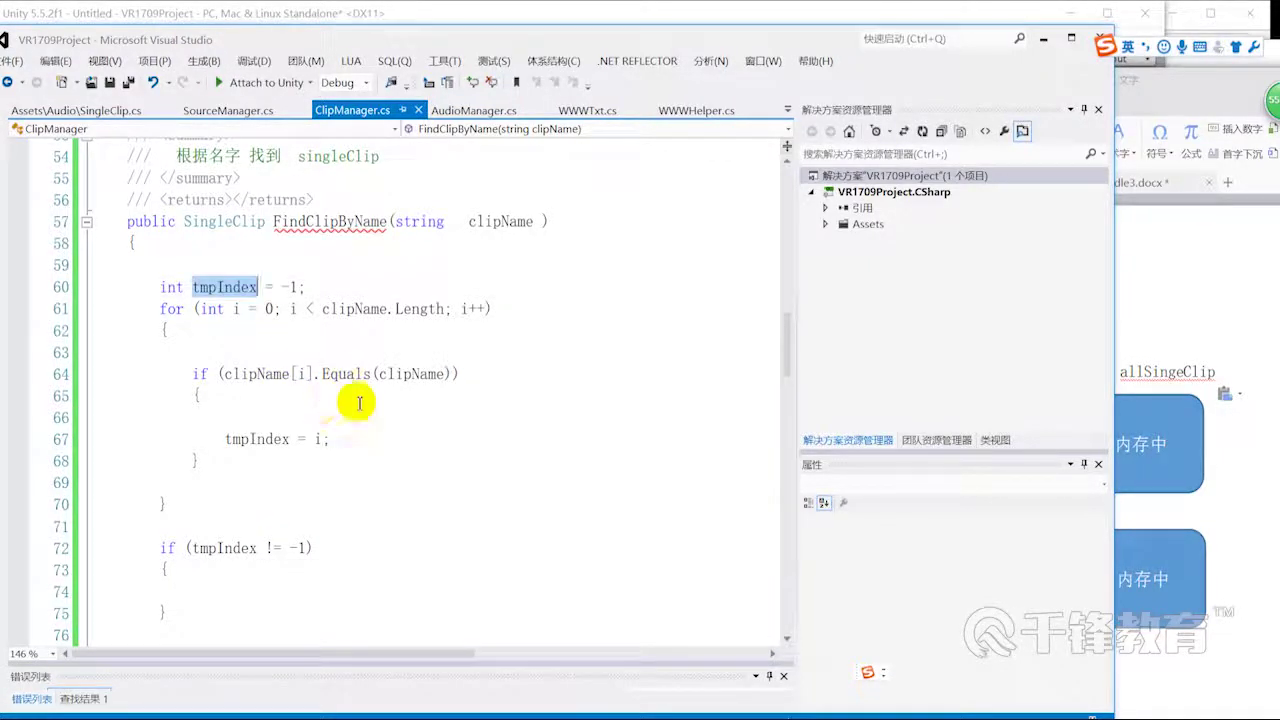
{"action": "scroll", "coordinate": [350, 390], "scroll_direction": "down", "scroll_amount": 1}
{"action": "type", "text": ";"}
{"action": "left_click", "coordinate": [1165, 475]}
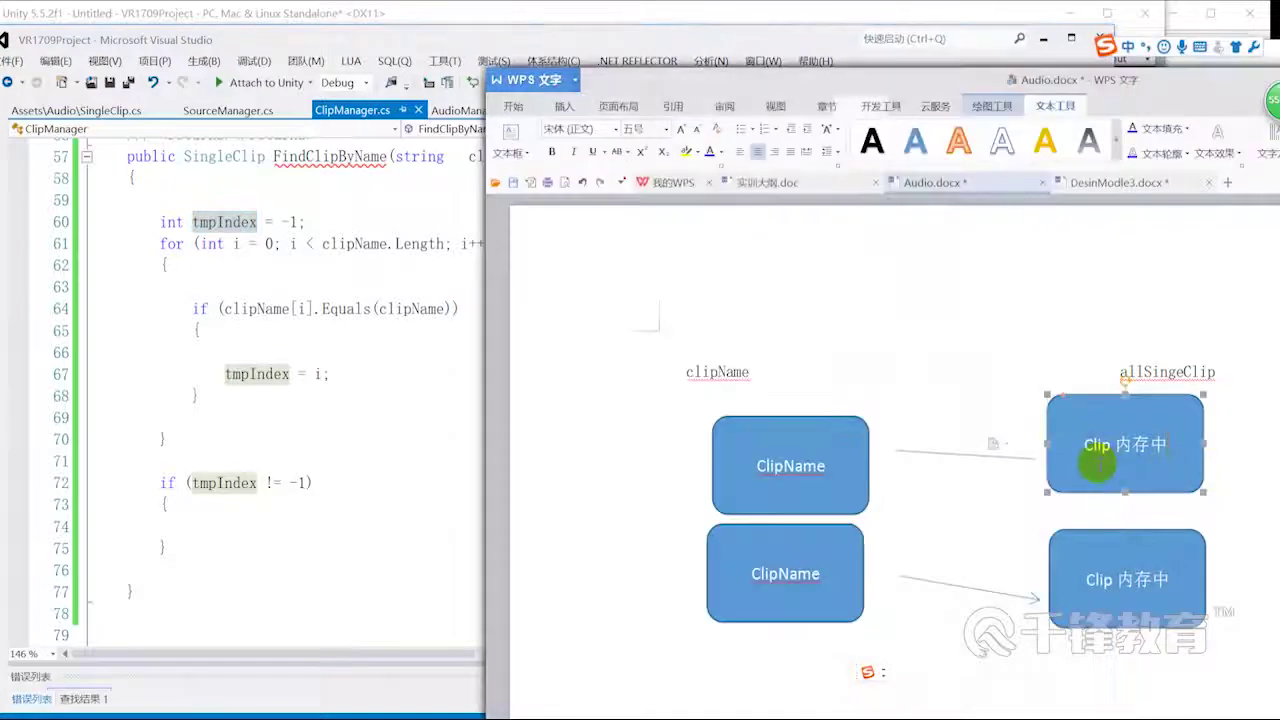
{"action": "left_click", "coordinate": [823, 451]}
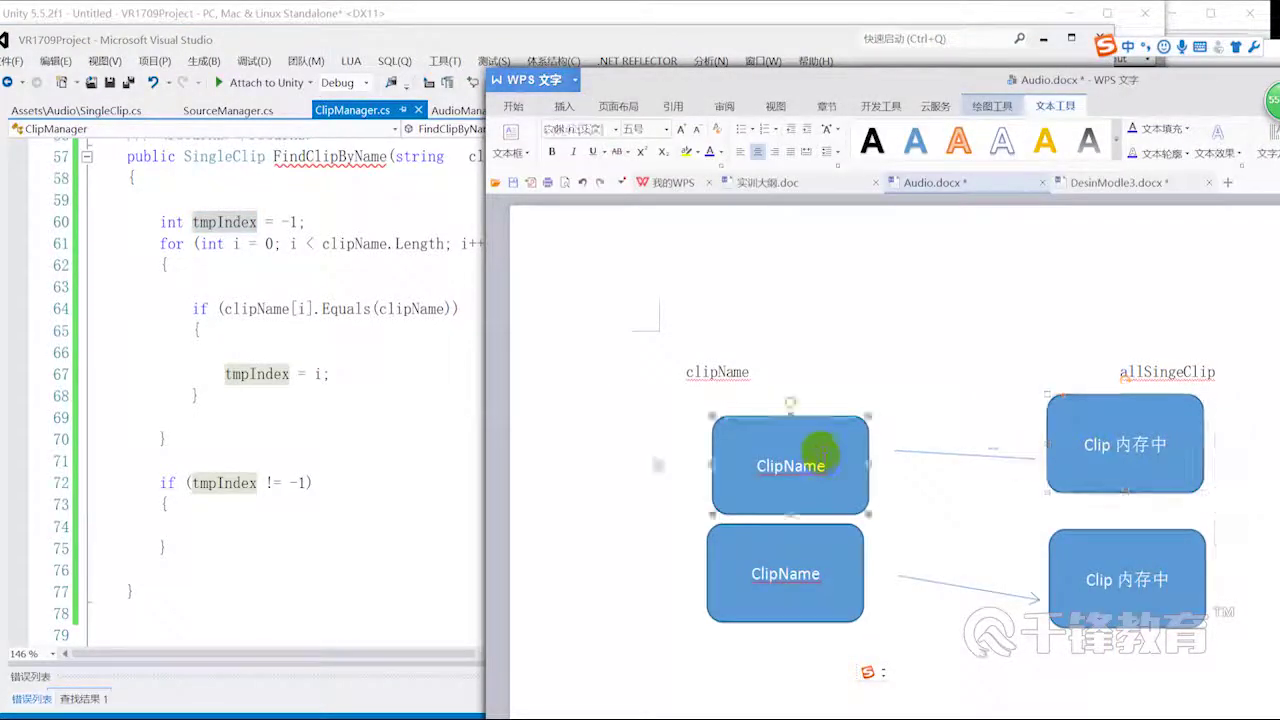
{"action": "left_click", "coordinate": [826, 546]}
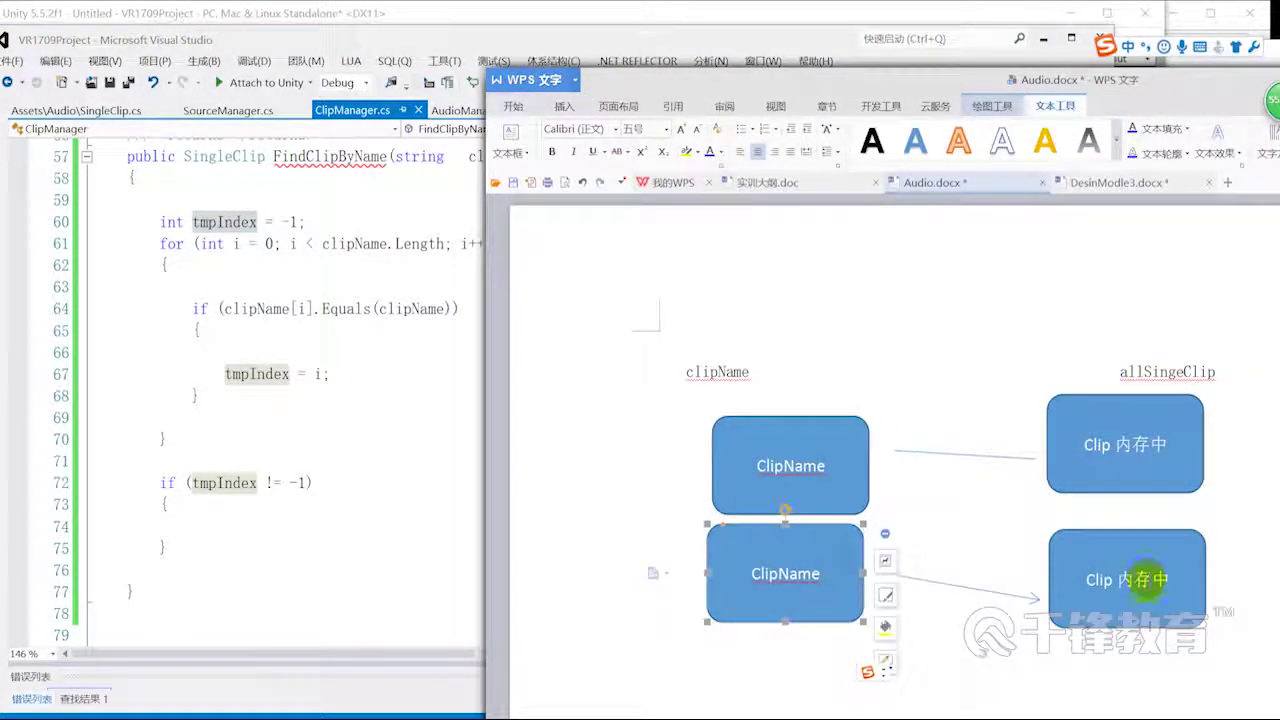
{"action": "left_click", "coordinate": [425, 369]}
{"action": "scroll", "coordinate": [417, 266], "scroll_direction": "up", "scroll_amount": 2}
{"action": "scroll", "coordinate": [302, 258], "scroll_direction": "up", "scroll_amount": 3}
{"action": "double_click", "coordinate": [302, 255]}
{"action": "scroll", "coordinate": [337, 486], "scroll_direction": "down", "scroll_amount": 5}
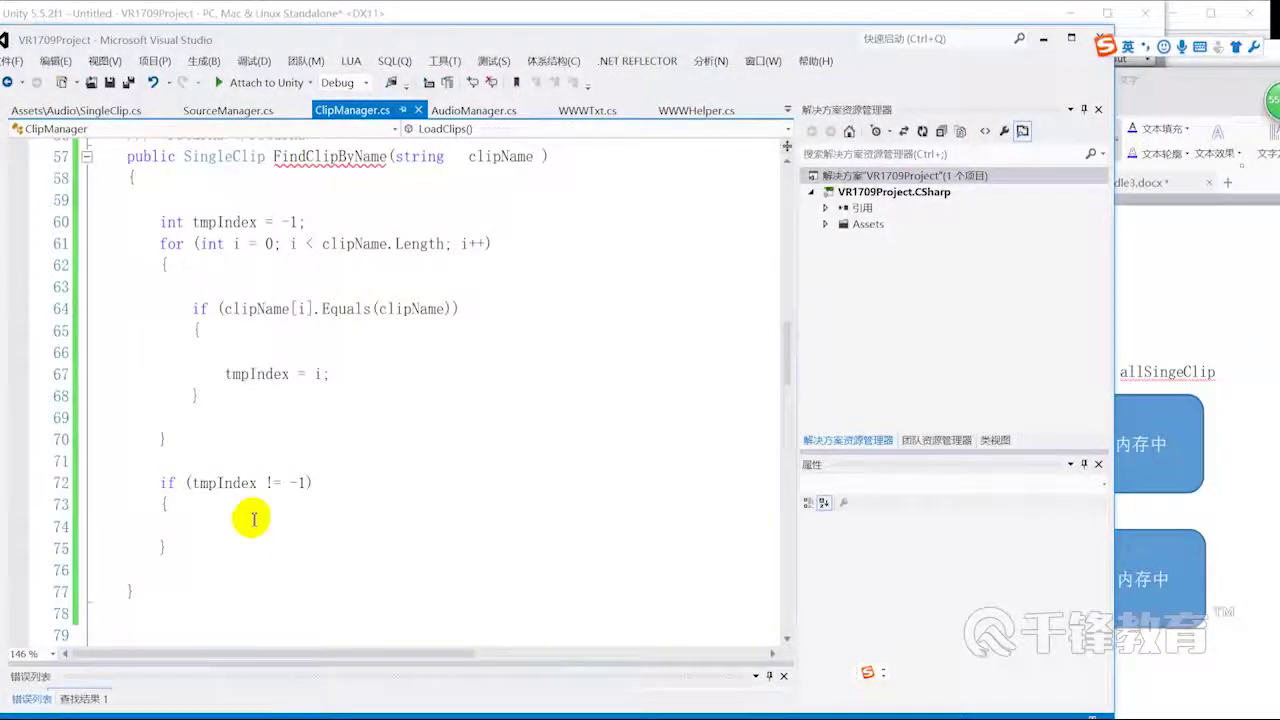
- Return allSingeClip[tmpIndex] inside the check and add return null; after it
{"action": "left_click", "coordinate": [305, 522]}
{"action": "key", "text": "Return"}
{"action": "type", "text": "return  allSingeClip["}
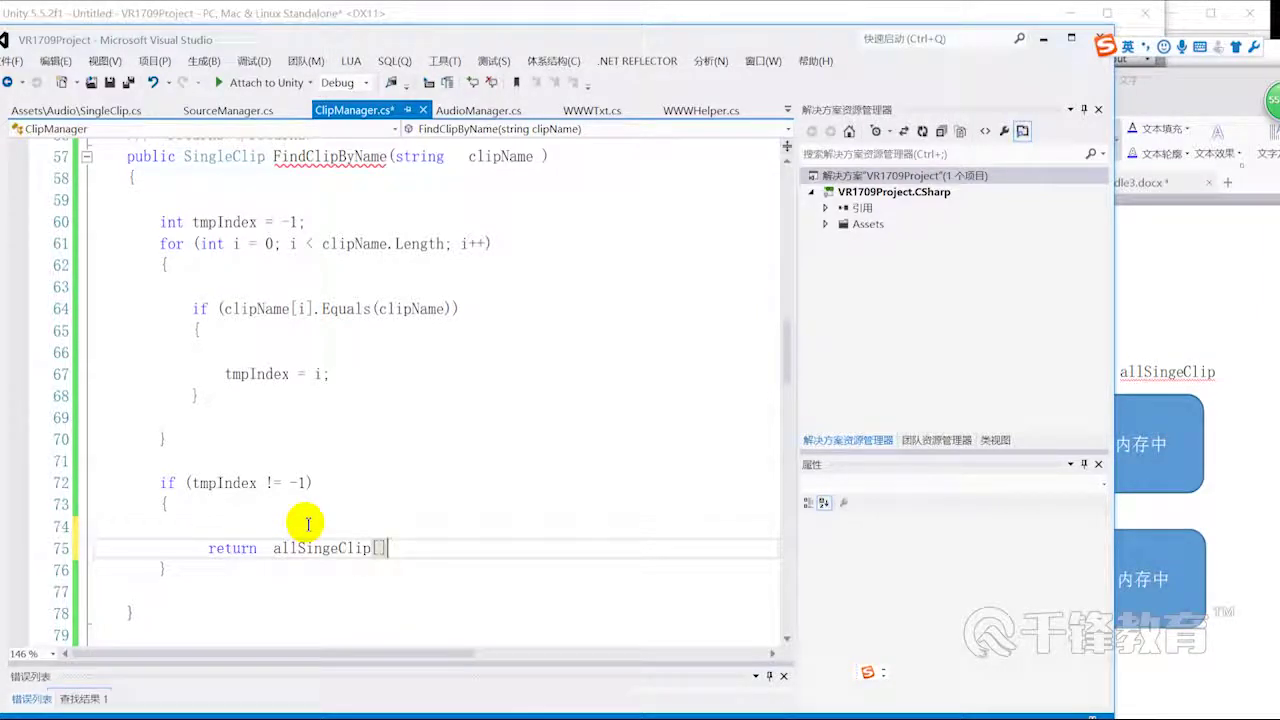
{"action": "type", "text": "tmp"}
{"action": "key", "text": "Tab"}
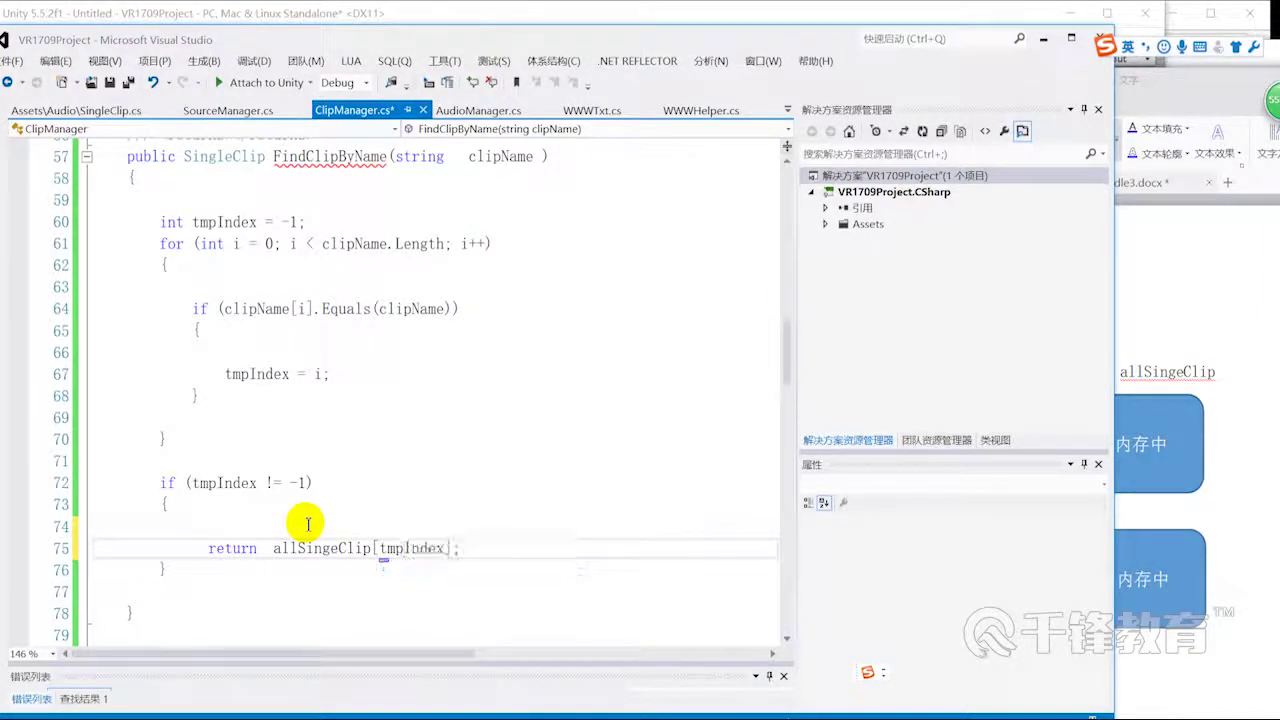
{"action": "scroll", "coordinate": [308, 524], "scroll_direction": "down", "scroll_amount": 1}
{"action": "left_click", "coordinate": [223, 511]}
{"action": "key", "text": "Return"}
{"action": "key", "text": "Return"}
{"action": "type", "text": "return null;"}
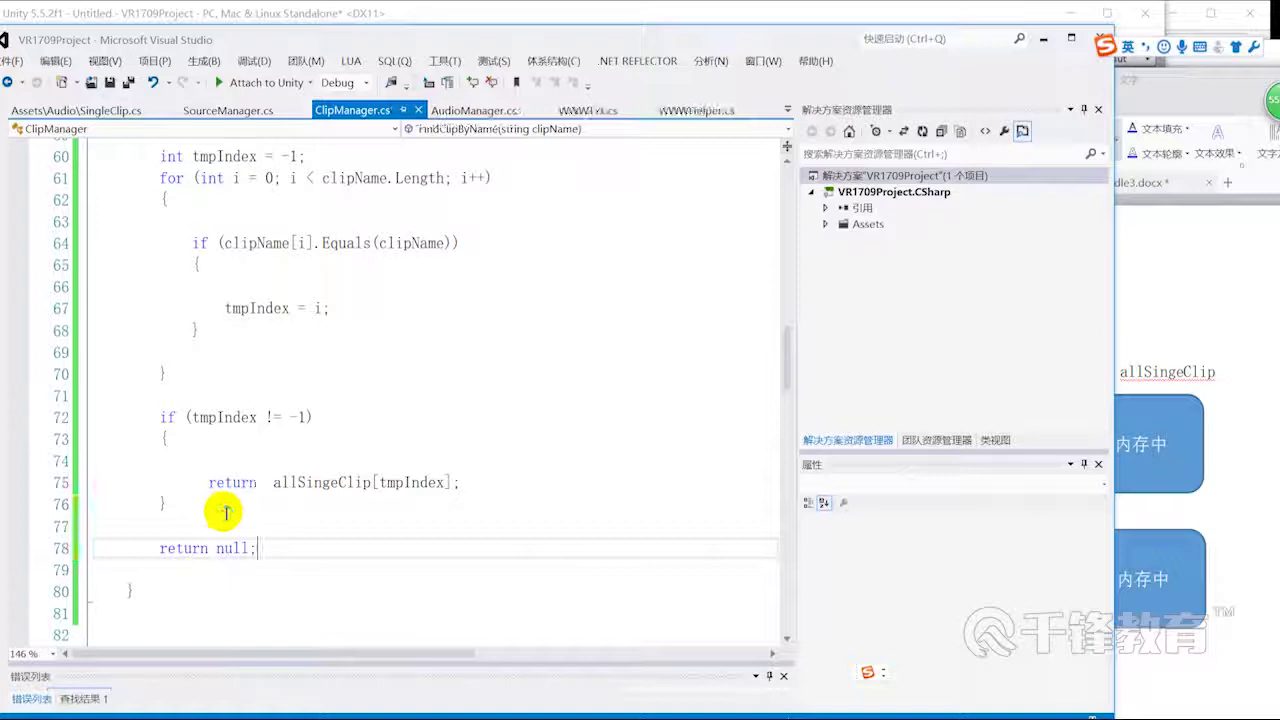
- Review both return statements against the SingleClip return type
{"action": "mouse_move", "coordinate": [207, 482]}
{"action": "left_mouse_down"}
{"action": "mouse_move", "coordinate": [529, 465]}
{"action": "mouse_move", "coordinate": [535, 477]}
{"action": "mouse_move", "coordinate": [241, 483]}
{"action": "left_mouse_up"}
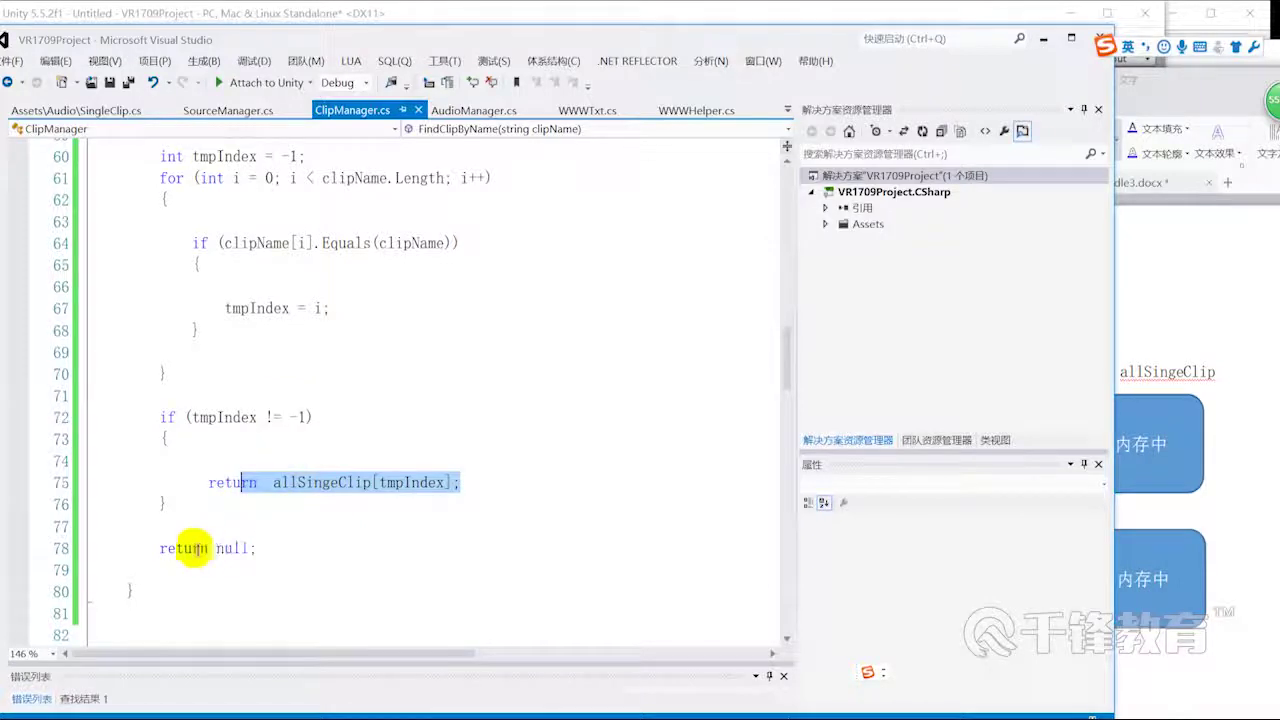
{"action": "left_click_drag", "start_coordinate": [160, 548], "coordinate": [318, 563]}
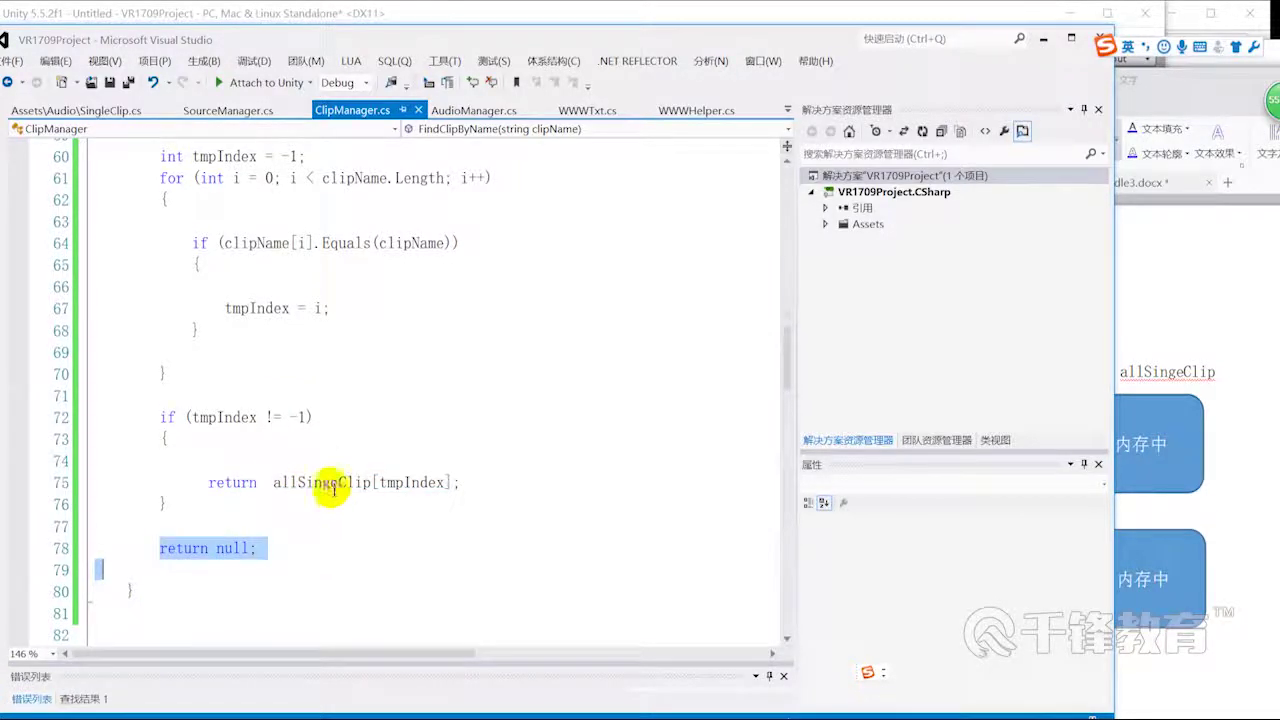
{"action": "scroll", "coordinate": [325, 475], "scroll_direction": "up", "scroll_amount": 2}
{"action": "double_click", "coordinate": [226, 225]}
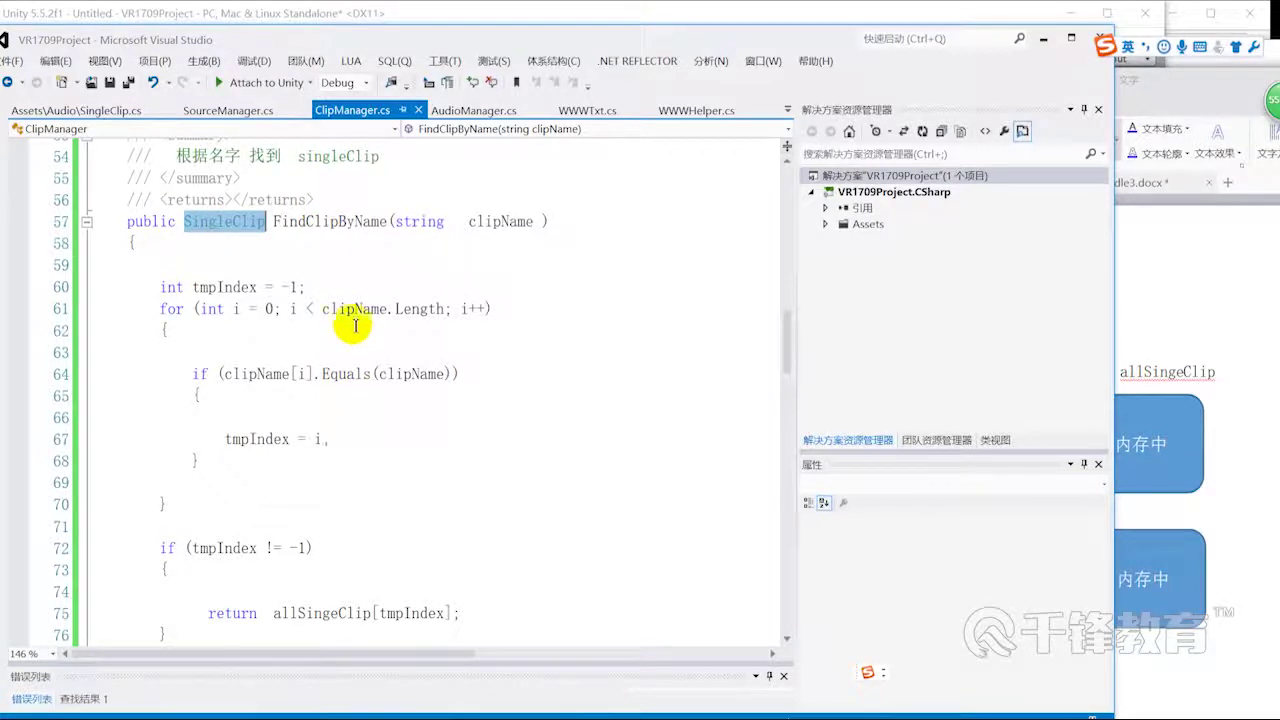
{"action": "scroll", "coordinate": [378, 407], "scroll_direction": "down", "scroll_amount": 1}
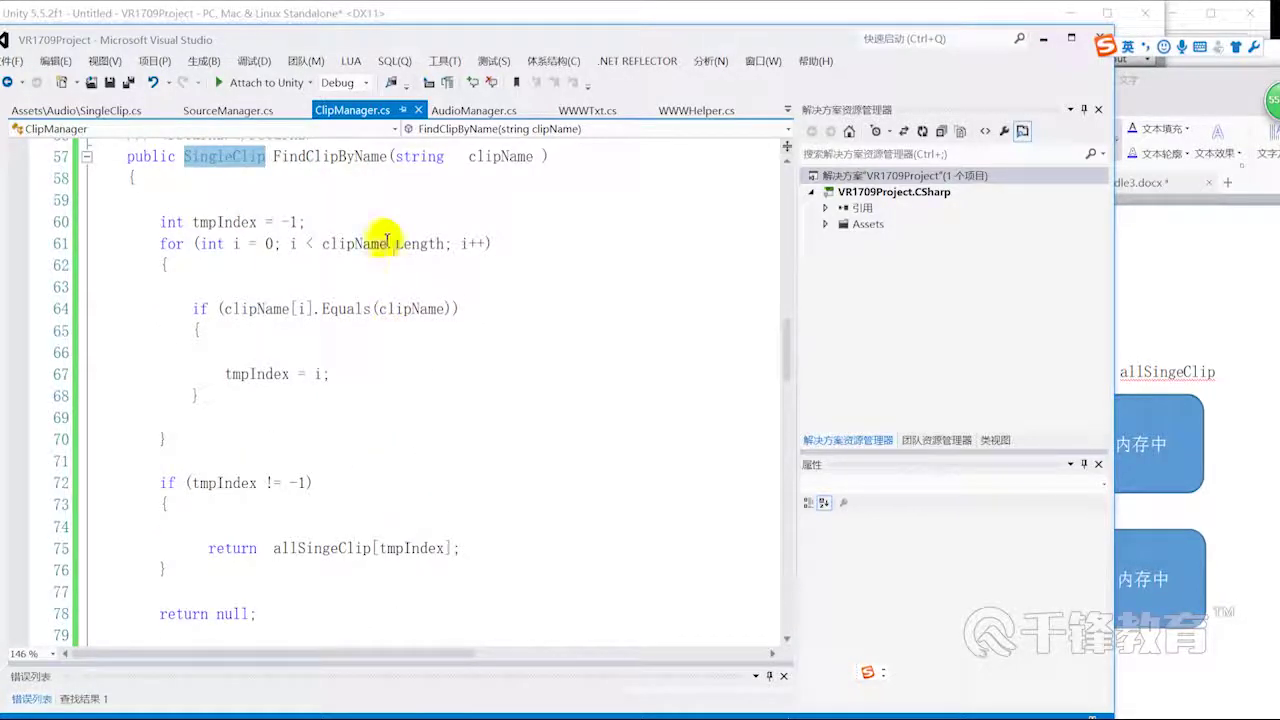
- Move Visual Studio aside and switch from SourceManager.cs to AudioManager.cs, zooming the code
{"action": "left_click_drag", "start_coordinate": [465, 45], "coordinate": [706, 41]}
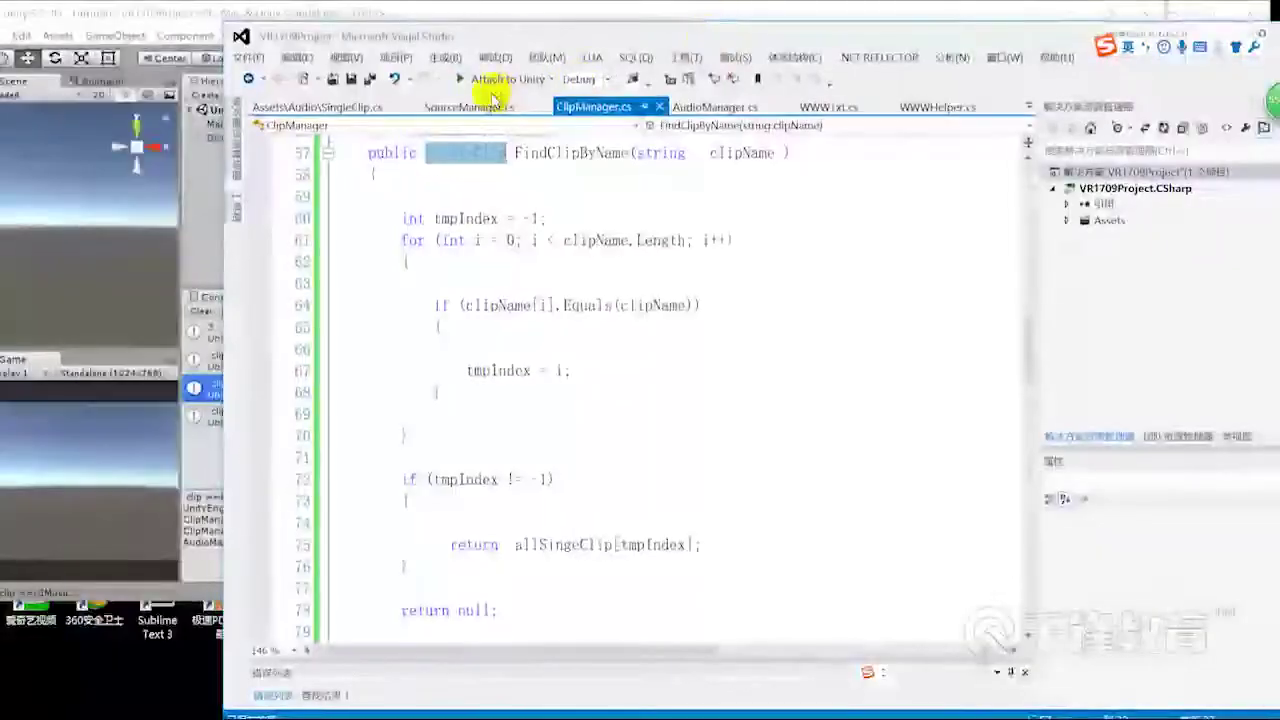
{"action": "left_click", "coordinate": [479, 108]}
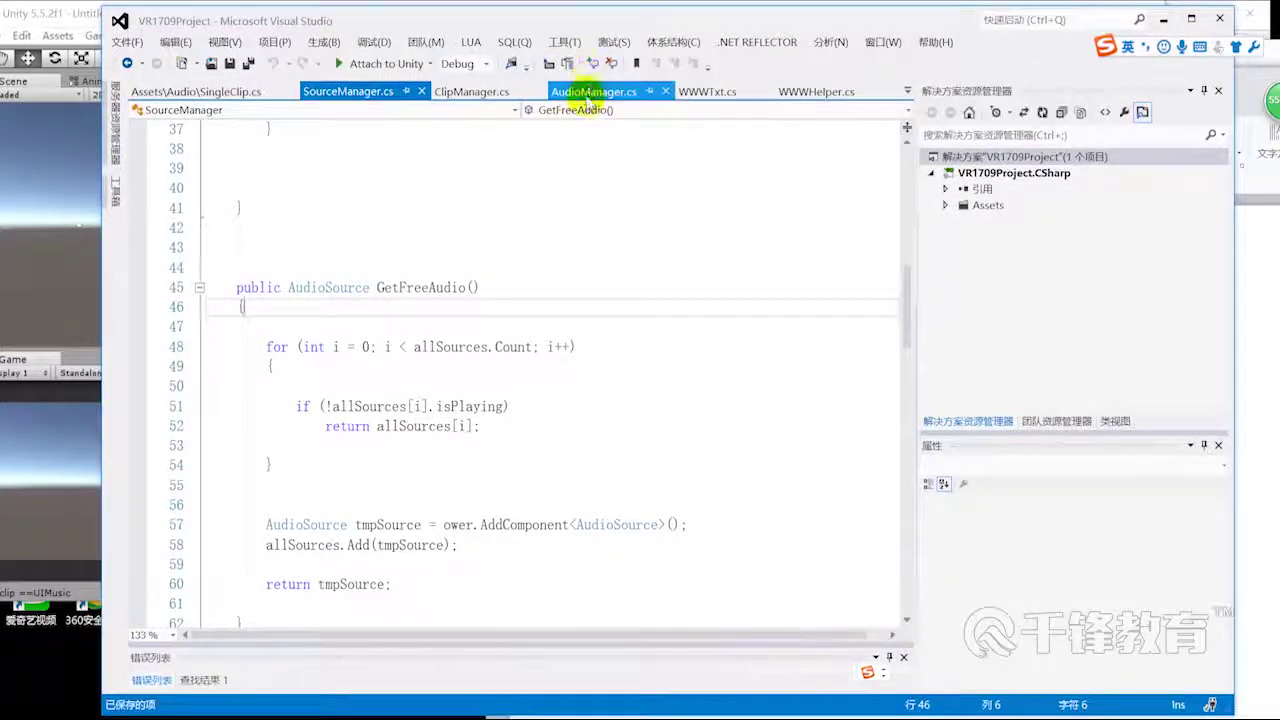
{"action": "left_click", "coordinate": [598, 91]}
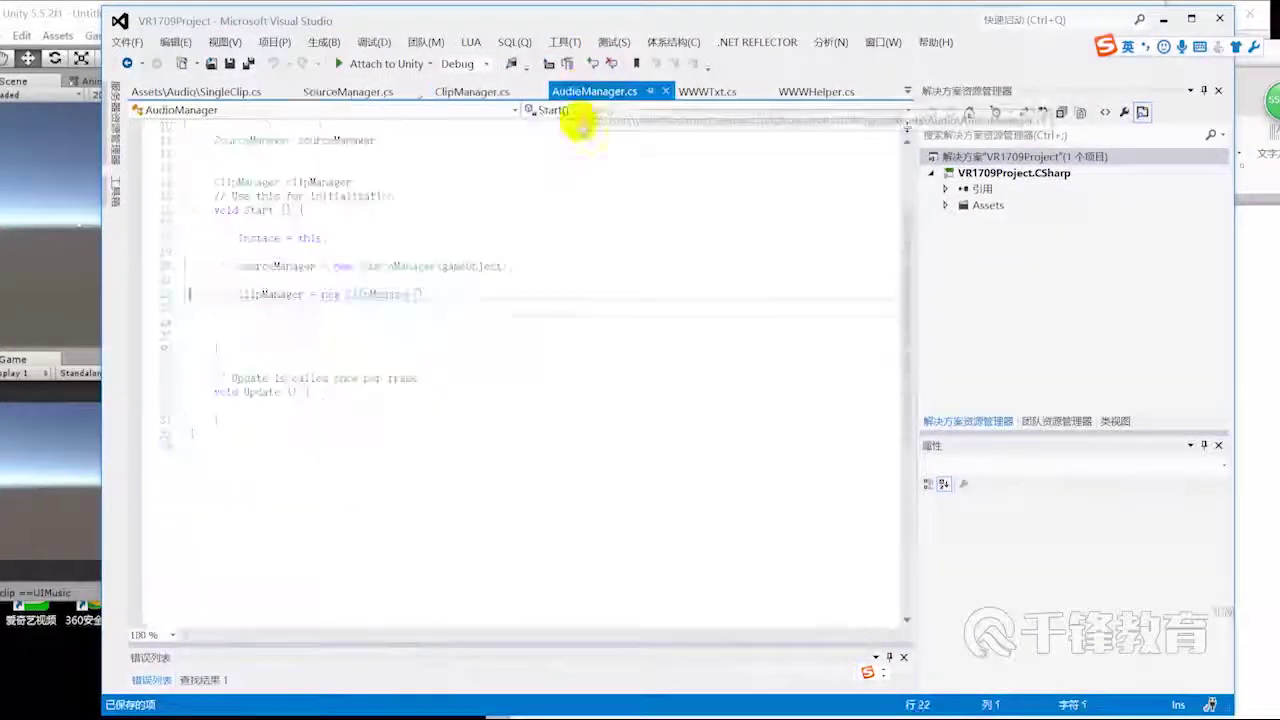
{"action": "scroll", "coordinate": [561, 322], "scroll_direction": "up", "scroll_amount": 3, "text": "ctrl"}
{"action": "scroll", "coordinate": [586, 346], "scroll_direction": "down", "scroll_amount": 2}
{"action": "scroll", "coordinate": [606, 371], "scroll_direction": "up", "scroll_amount": 2}
- Bring the Audio.docx design document forward and scroll to the top of its diagram
{"action": "key", "text": "alt+Tab"}
{"action": "scroll", "coordinate": [914, 263], "scroll_direction": "up", "scroll_amount": 5}
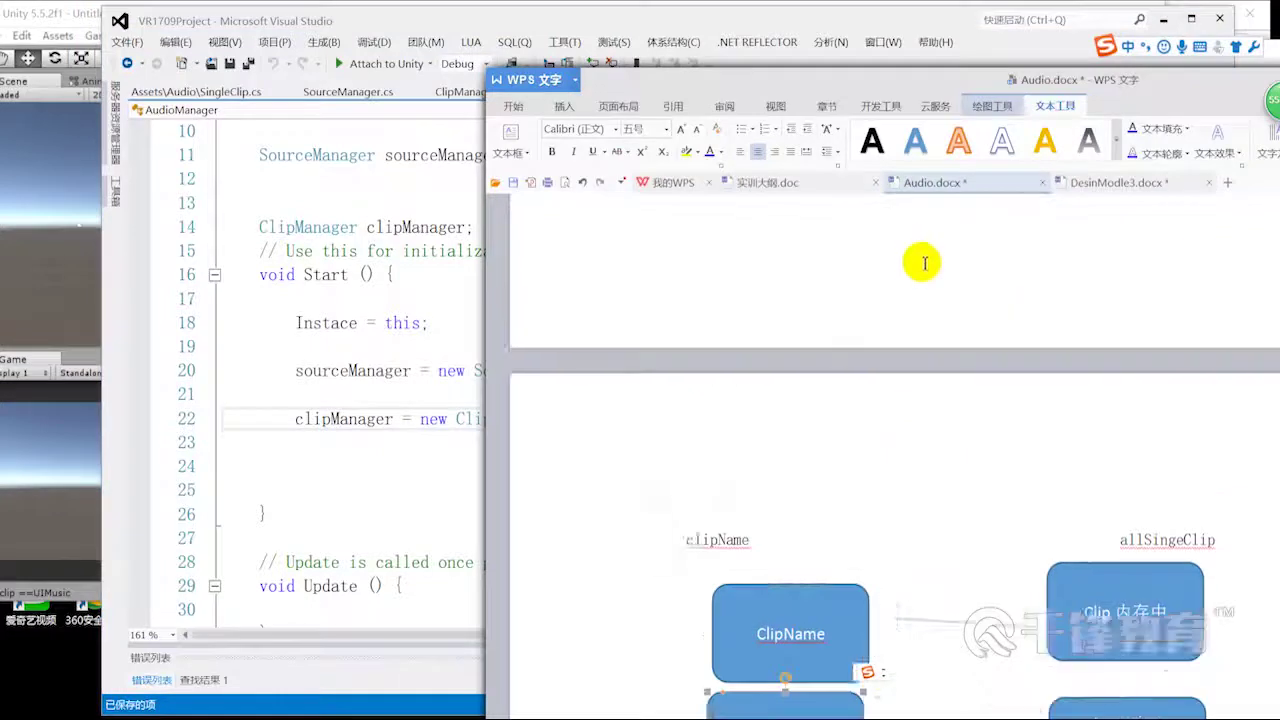
{"action": "scroll", "coordinate": [794, 229], "scroll_direction": "up", "scroll_amount": 5}
{"action": "scroll", "coordinate": [794, 229], "scroll_direction": "up", "scroll_amount": 3}
{"action": "scroll", "coordinate": [794, 229], "scroll_direction": "up", "scroll_amount": 3}
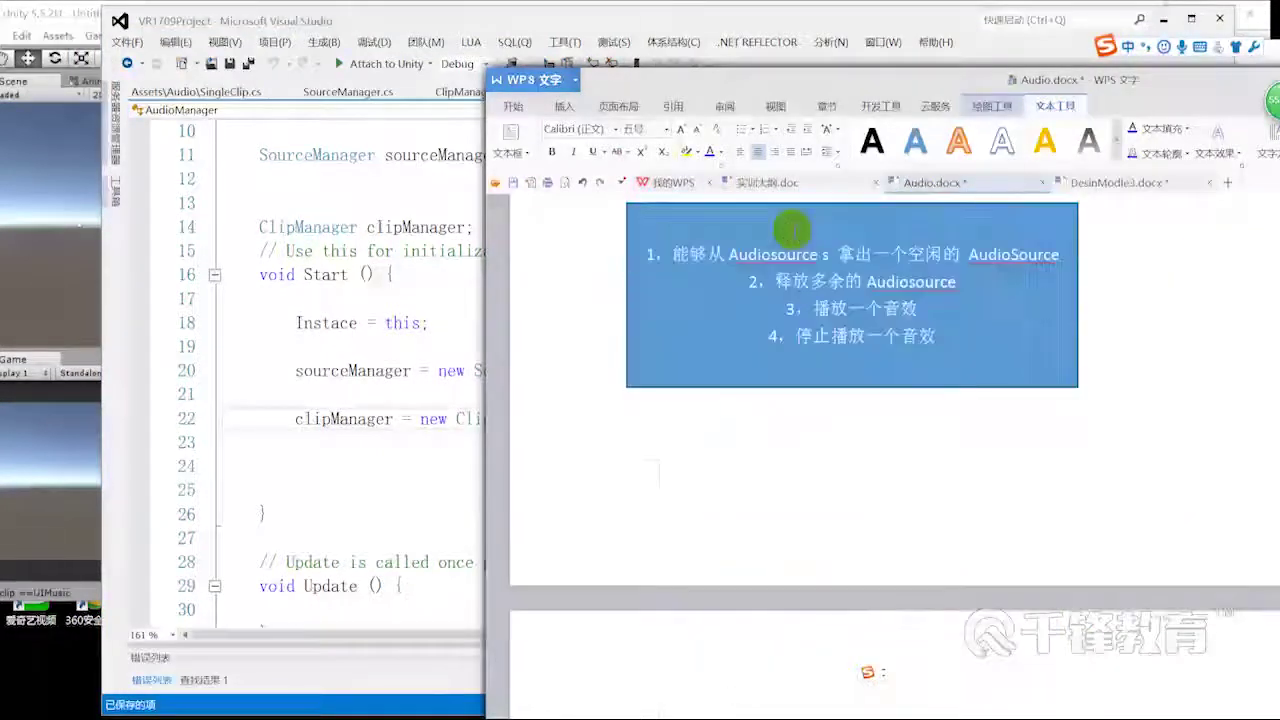
{"action": "scroll", "coordinate": [792, 229], "scroll_direction": "up", "scroll_amount": 3}
{"action": "scroll", "coordinate": [789, 229], "scroll_direction": "up", "scroll_amount": 3}
{"action": "scroll", "coordinate": [790, 229], "scroll_direction": "up", "scroll_amount": 1}
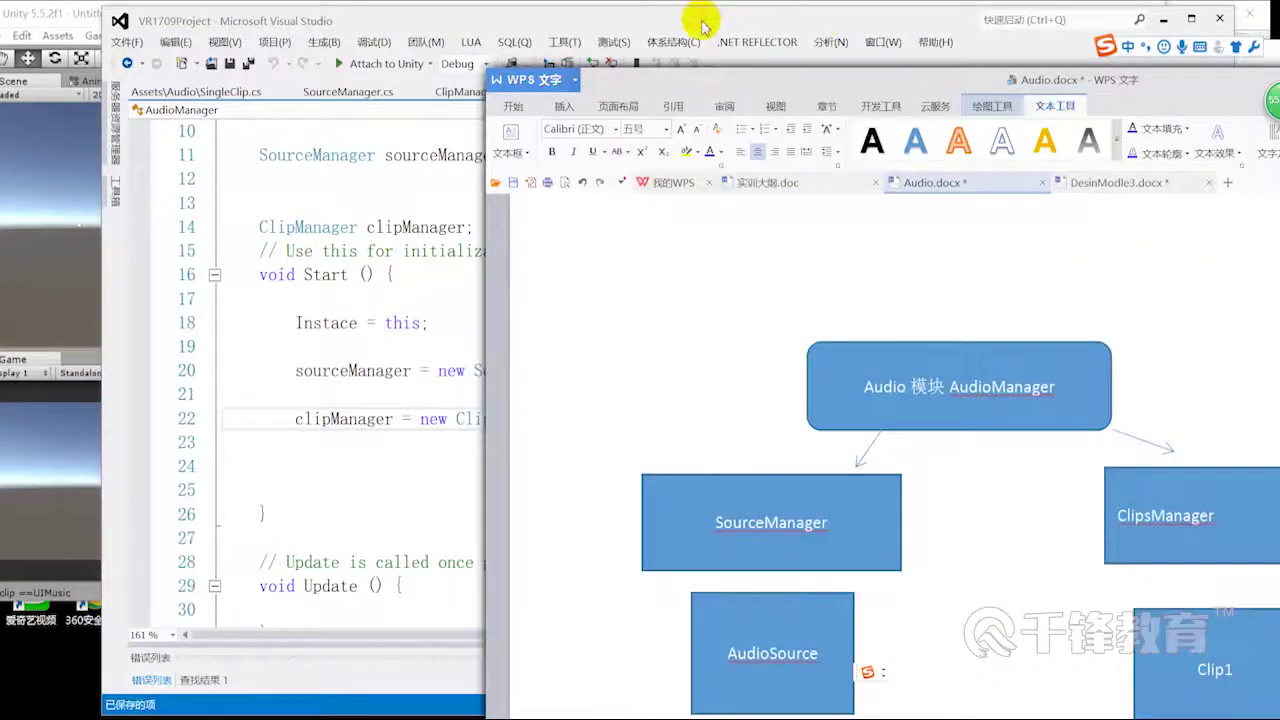
{"action": "left_click", "coordinate": [702, 22]}
{"action": "left_click", "coordinate": [1194, 251]}
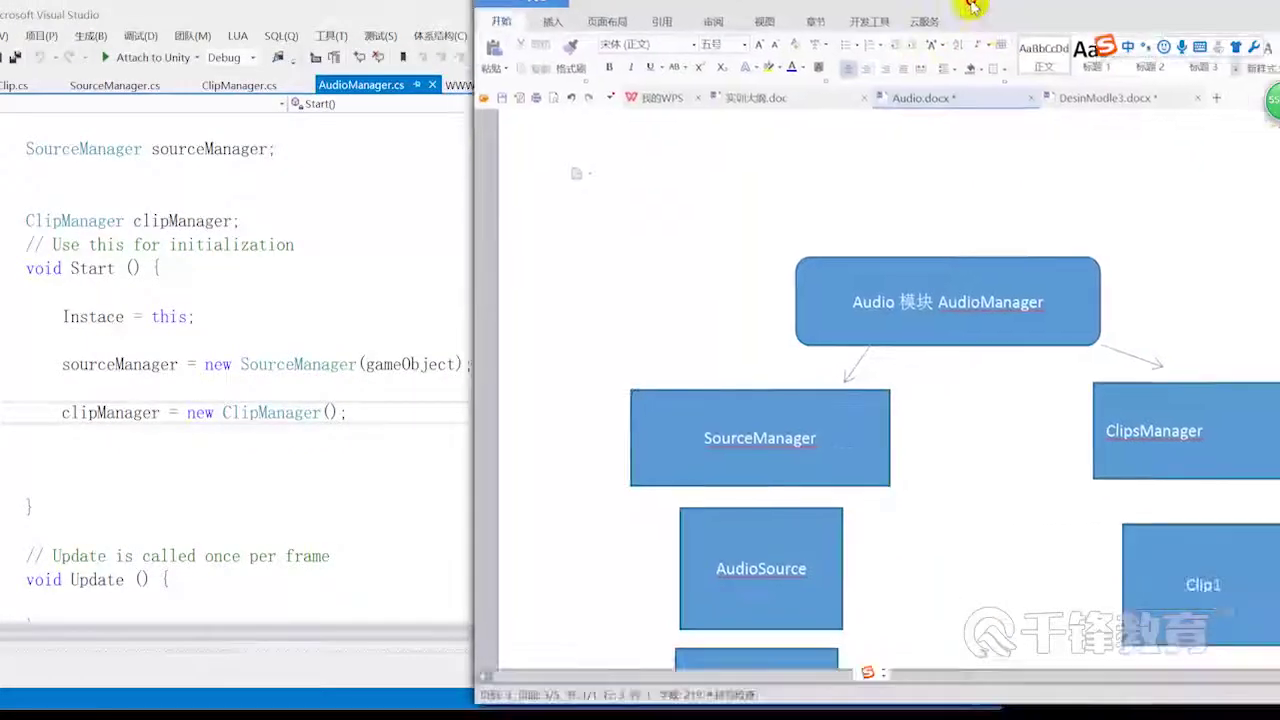
{"action": "double_click", "coordinate": [970, 8]}
{"action": "double_click", "coordinate": [670, 10]}
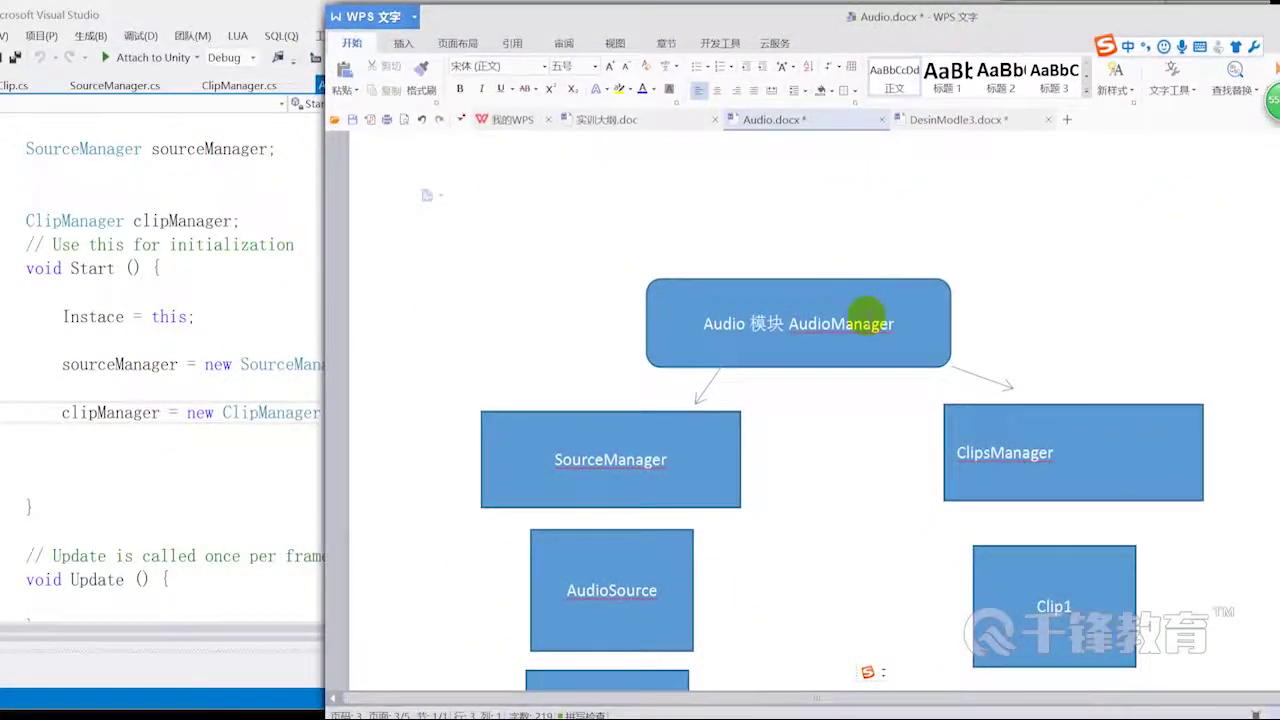
- Select the AudioManager, SourceManager and ClipsManager boxes, then check AudioManager's initialization comment
{"action": "left_click", "coordinate": [862, 323]}
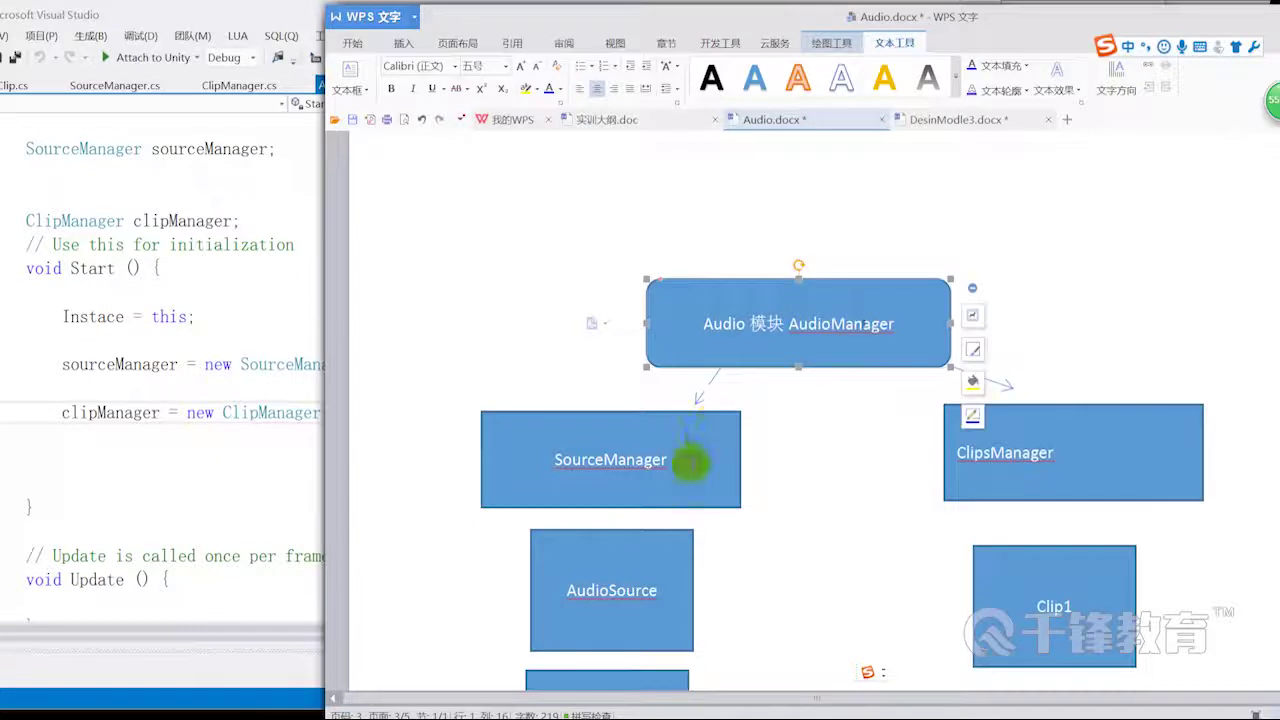
{"action": "left_click", "coordinate": [688, 470]}
{"action": "scroll", "coordinate": [688, 470], "scroll_direction": "down", "scroll_amount": 1}
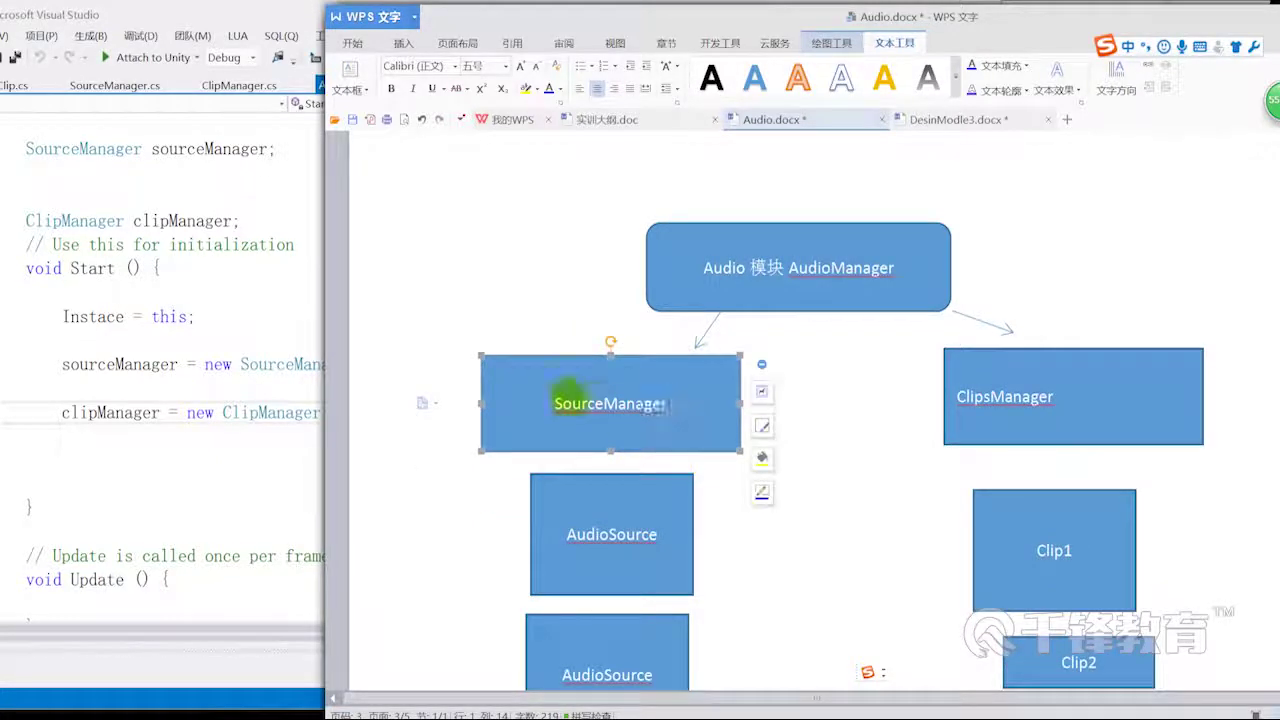
{"action": "scroll", "coordinate": [727, 430], "scroll_direction": "down", "scroll_amount": 1}
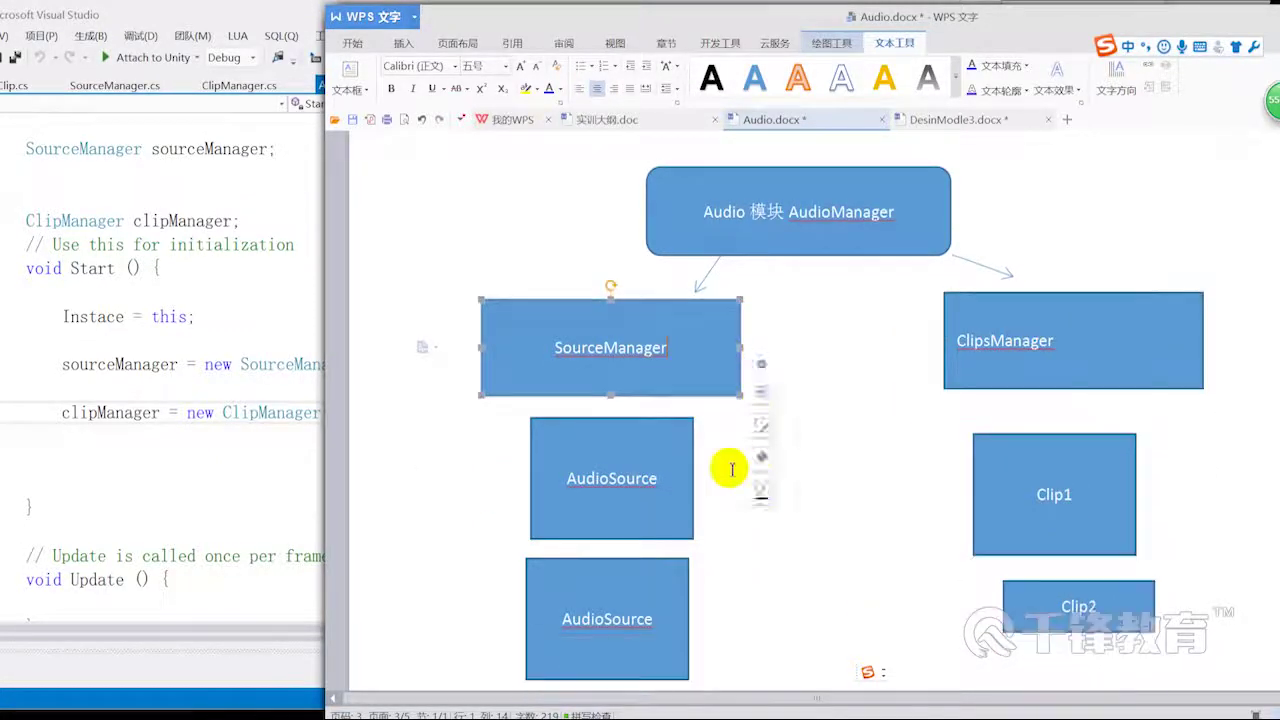
{"action": "left_click", "coordinate": [1089, 357]}
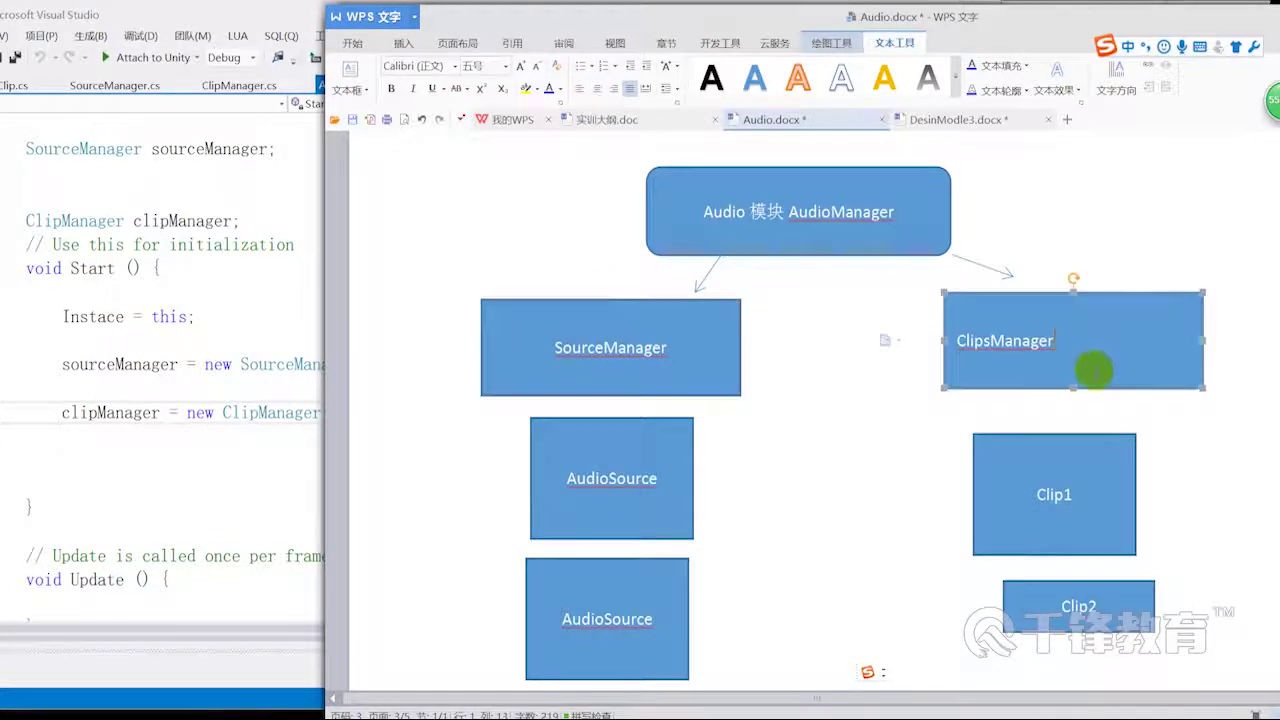
{"action": "scroll", "coordinate": [1089, 360], "scroll_direction": "down", "scroll_amount": 2}
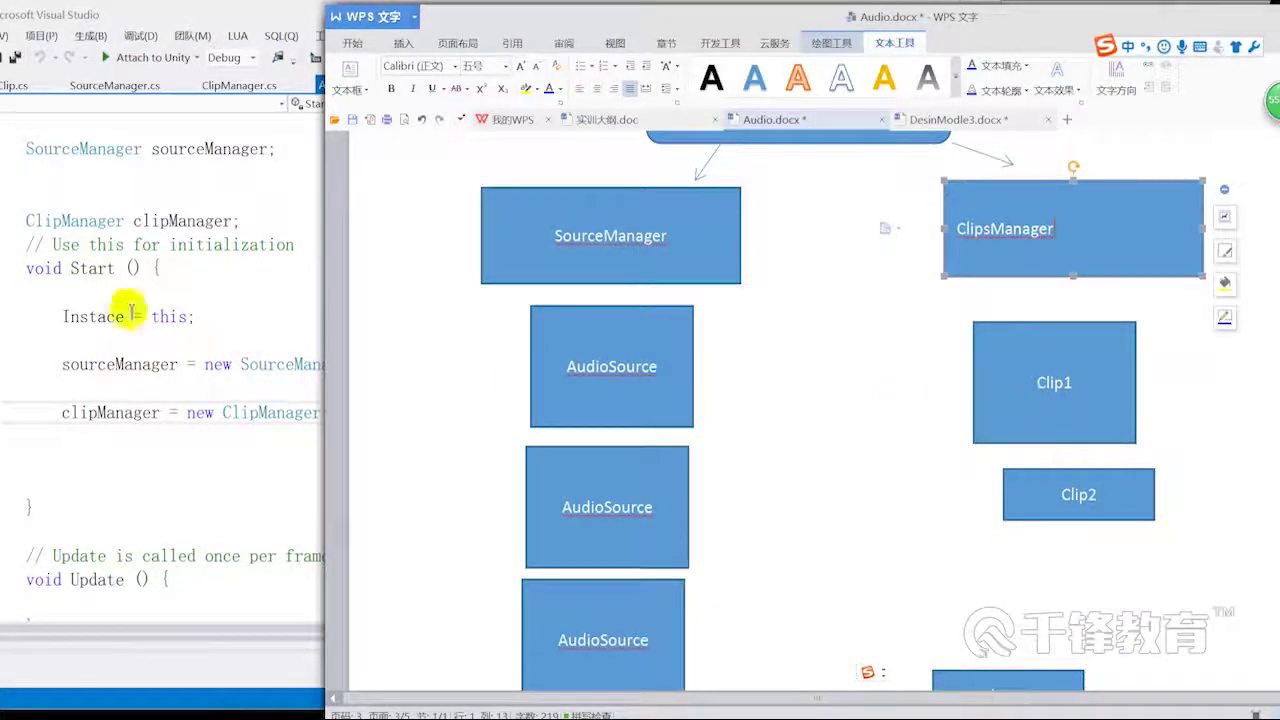
{"action": "left_click", "coordinate": [107, 149]}
{"action": "left_click", "coordinate": [98, 244]}
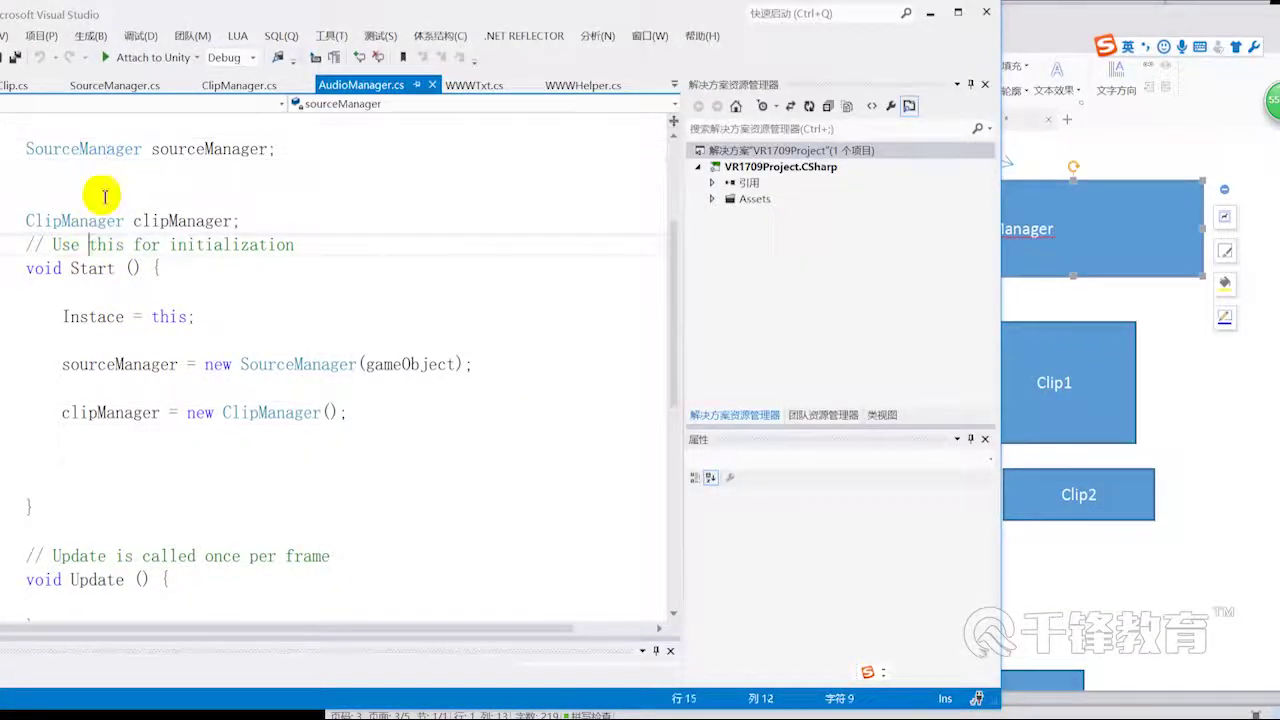
- Revisit the Audio 模块 AudioManager, SourceManager and ClipsManager boxes before returning to AudioManager.cs
{"action": "left_click", "coordinate": [1191, 355]}
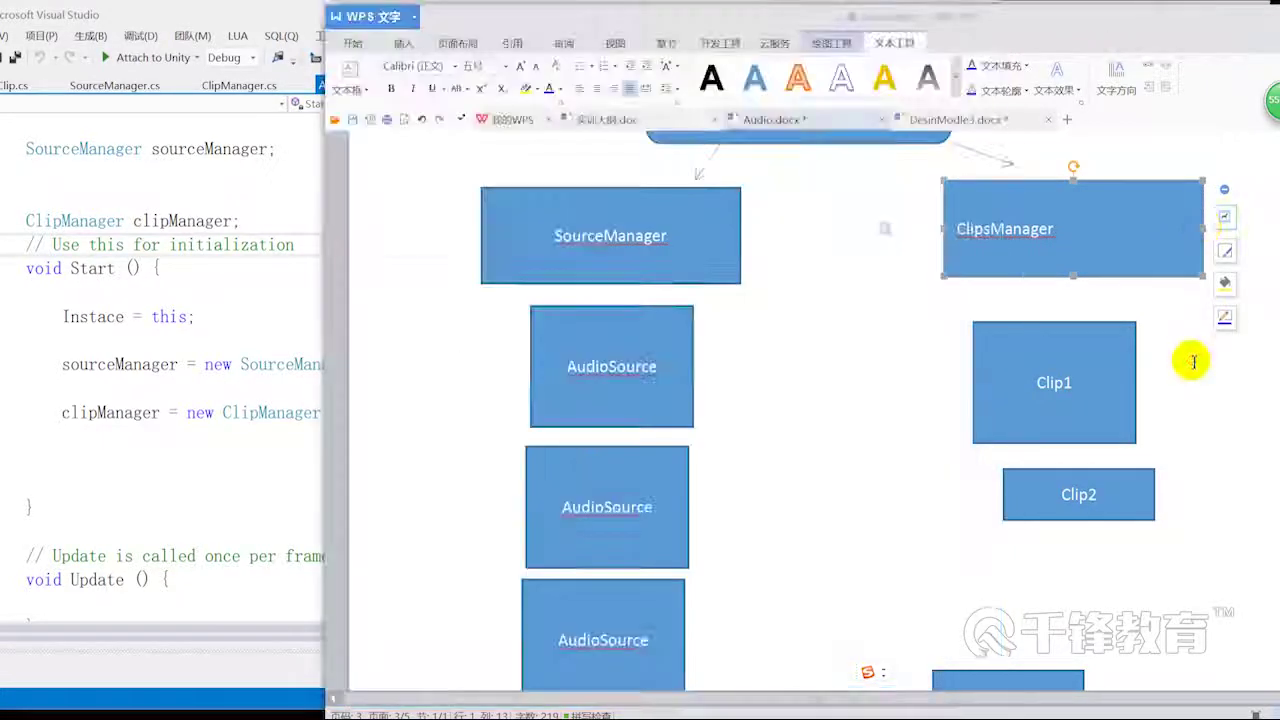
{"action": "scroll", "coordinate": [1191, 360], "scroll_direction": "up", "scroll_amount": 3}
{"action": "left_click", "coordinate": [876, 250]}
{"action": "left_click", "coordinate": [811, 276]}
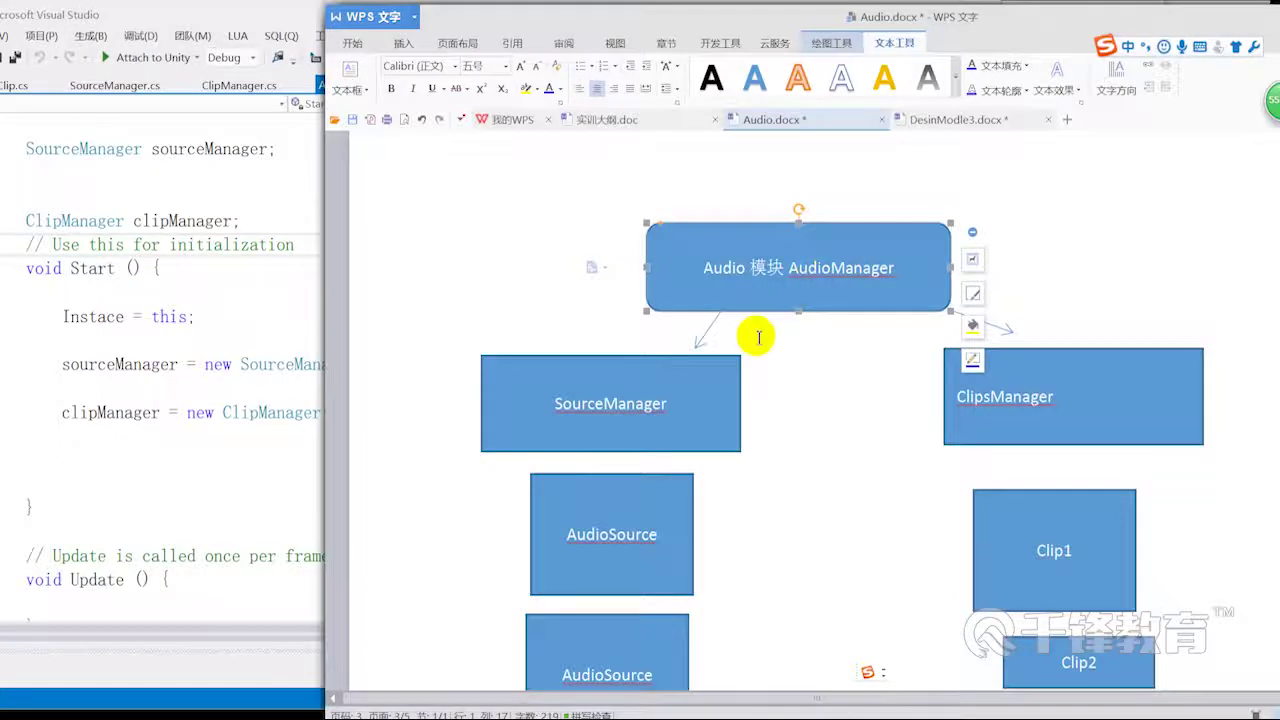
{"action": "left_click", "coordinate": [745, 376]}
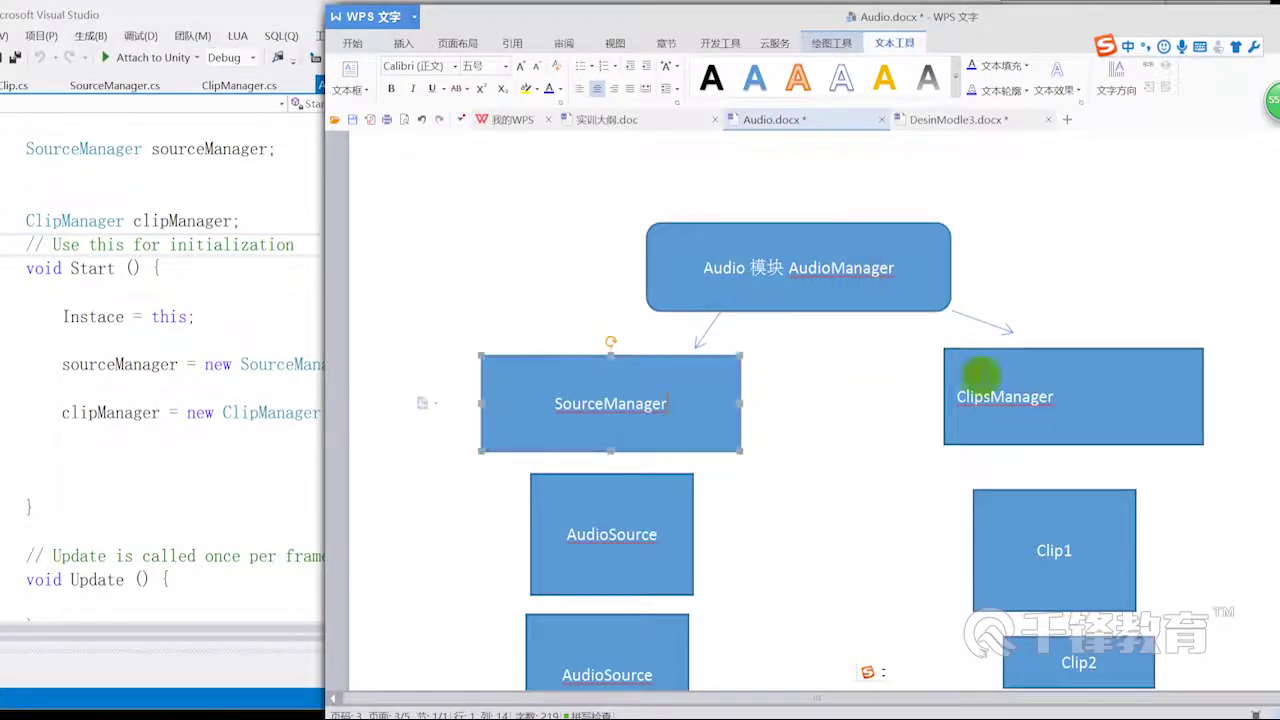
{"action": "left_click", "coordinate": [979, 380]}
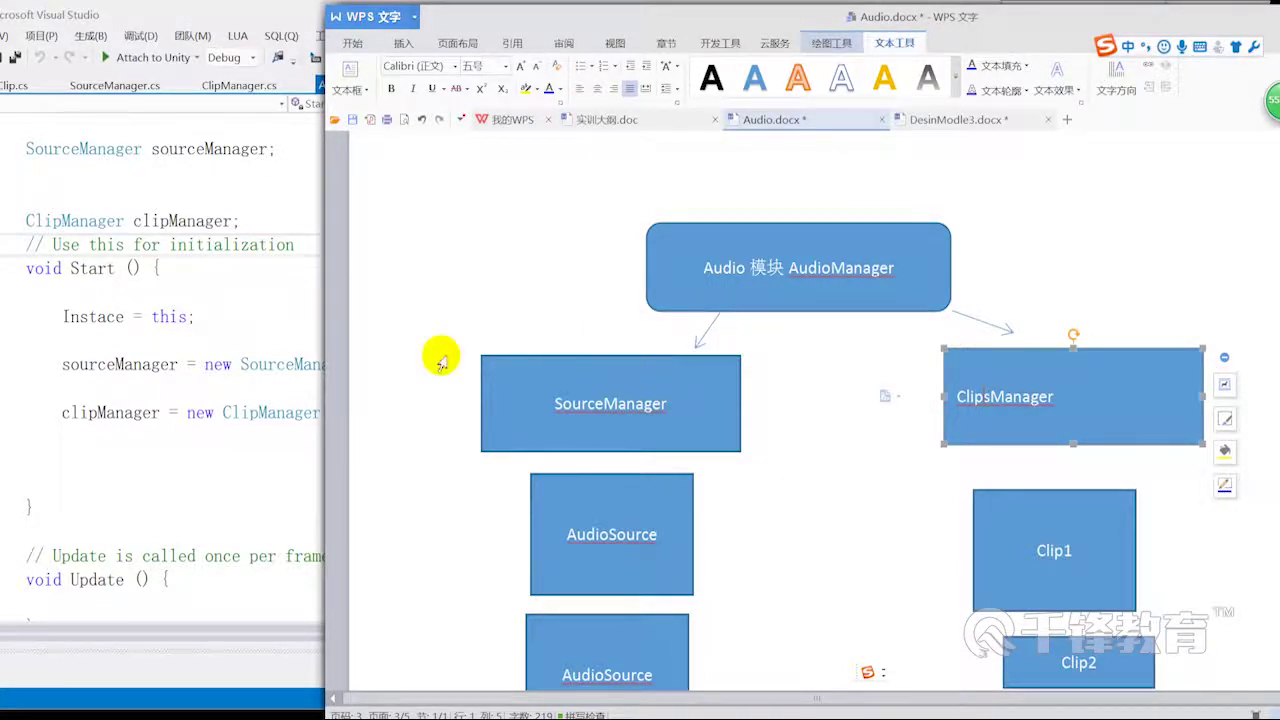
{"action": "left_click", "coordinate": [250, 318]}
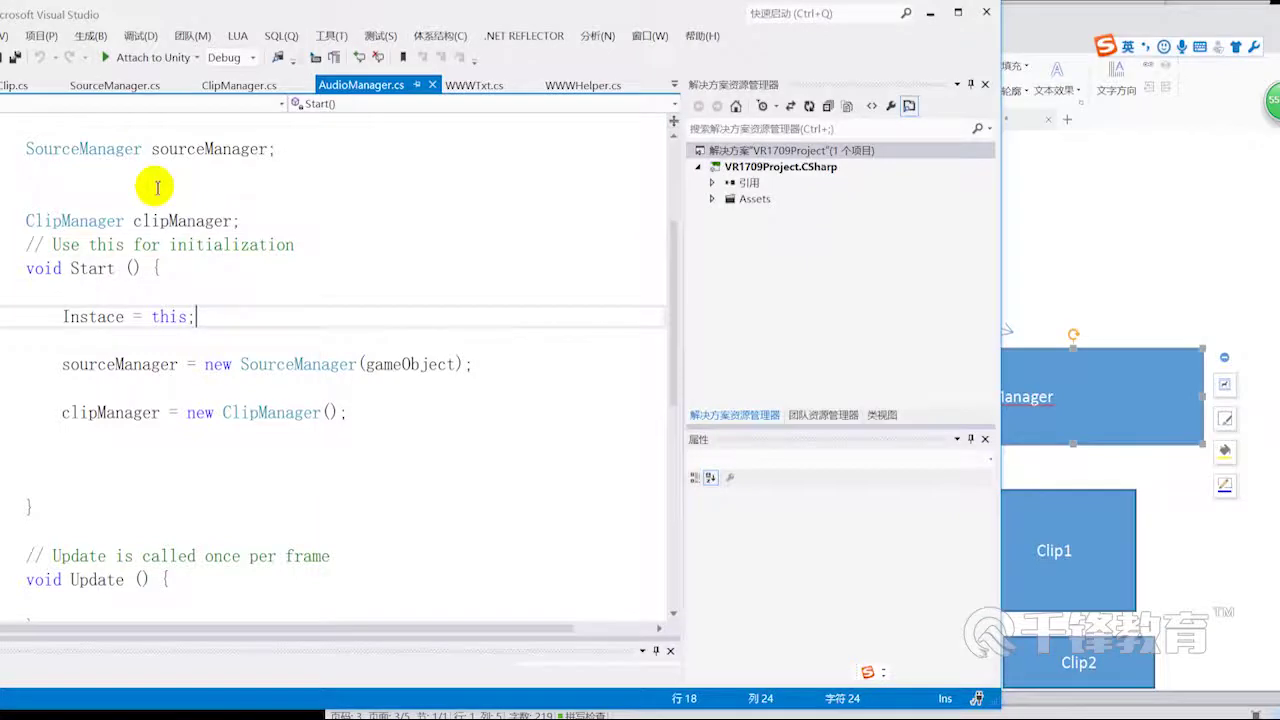
- Jump from AudioManager.cs to the SourceManager class definition with F12
{"action": "double_click", "coordinate": [116, 150]}
{"action": "left_click_drag", "start_coordinate": [435, 18], "coordinate": [640, 20]}
{"action": "double_click", "coordinate": [420, 150]}
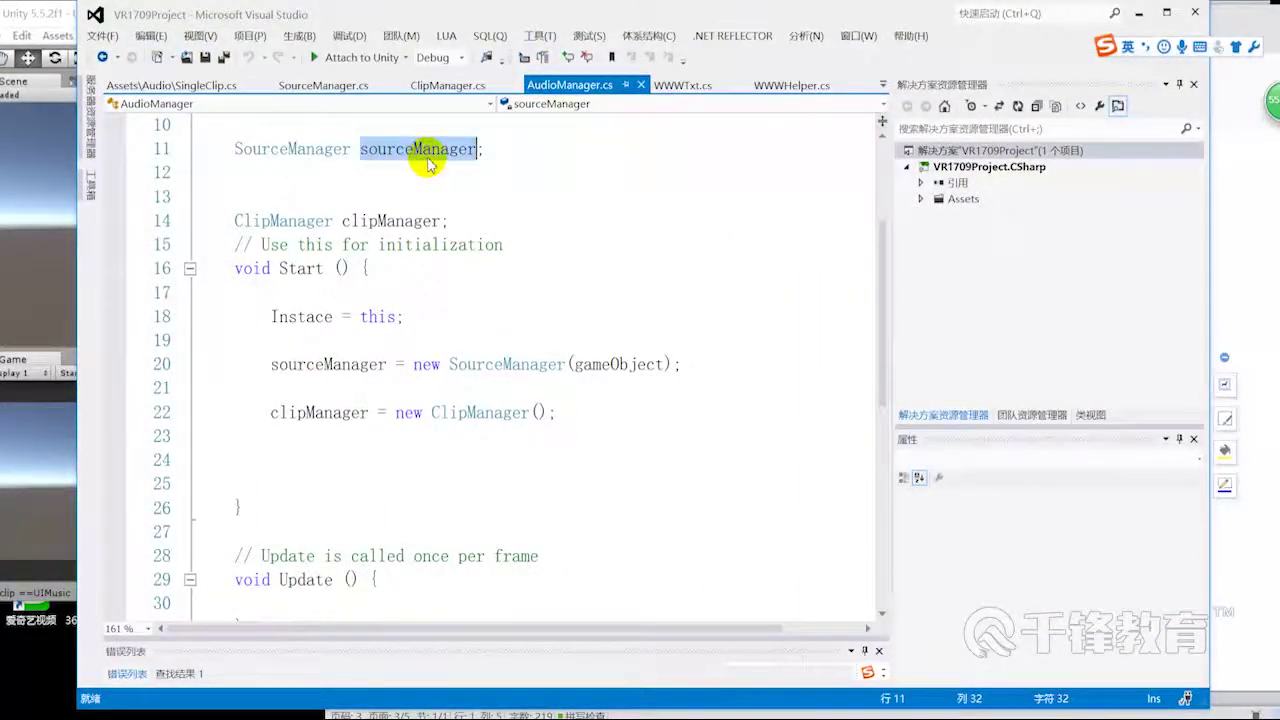
{"action": "double_click", "coordinate": [325, 148]}
{"action": "key", "text": "F12"}
- Read through Initial()'s loop adding three AudioSources, down to GetFreeAudio()
{"action": "scroll", "coordinate": [403, 400], "scroll_direction": "down", "scroll_amount": 5}
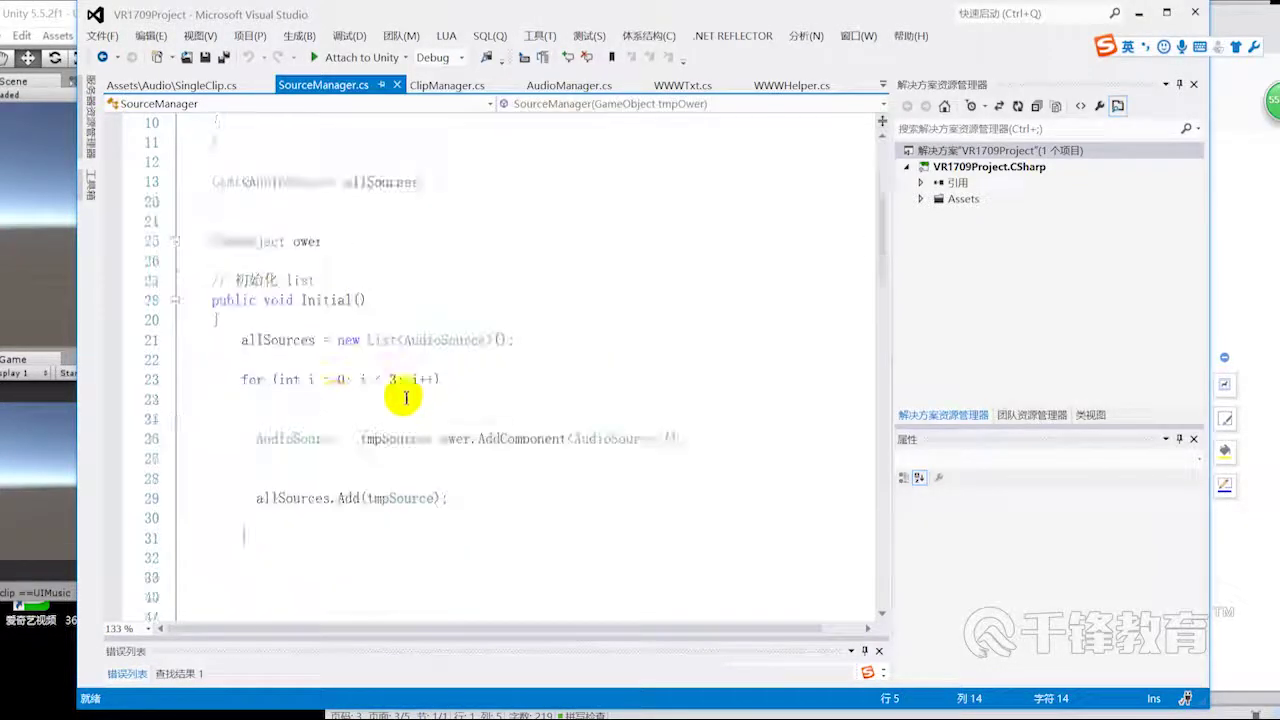
{"action": "scroll", "coordinate": [206, 277], "scroll_direction": "down", "scroll_amount": 1}
{"action": "left_click_drag", "start_coordinate": [231, 253], "coordinate": [503, 457]}
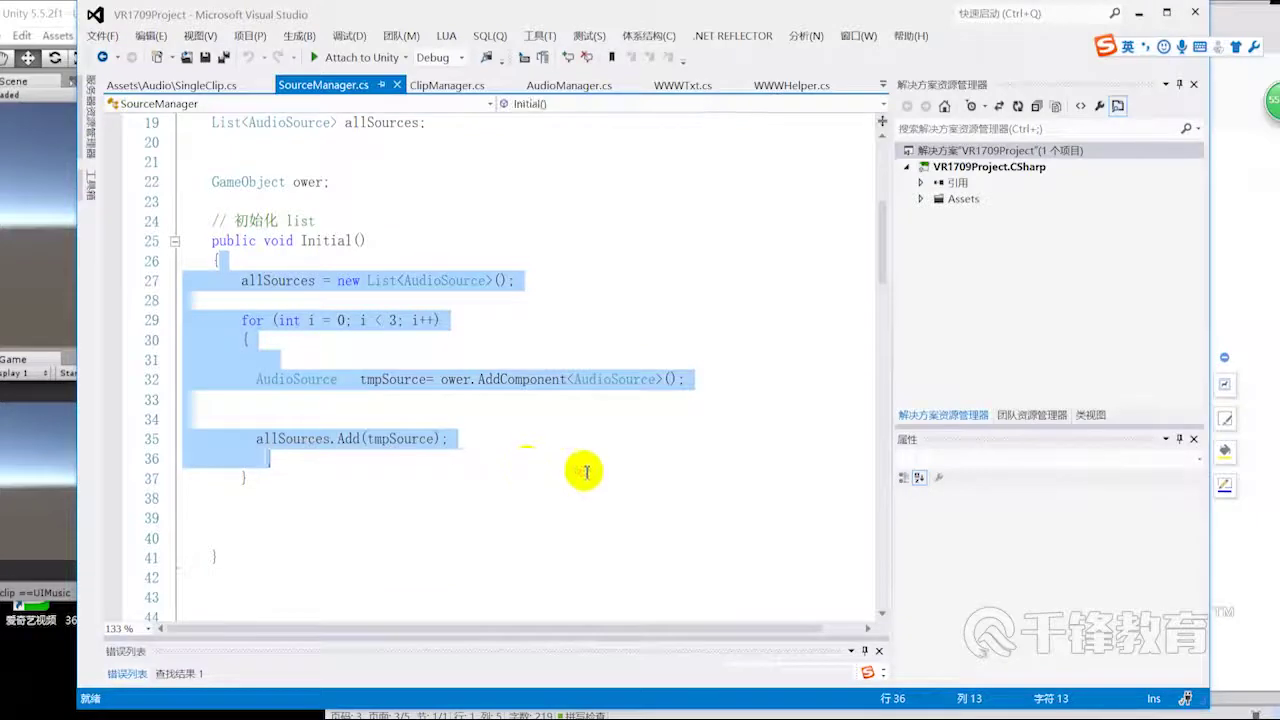
{"action": "left_click_drag", "start_coordinate": [437, 491], "coordinate": [103, 330]}
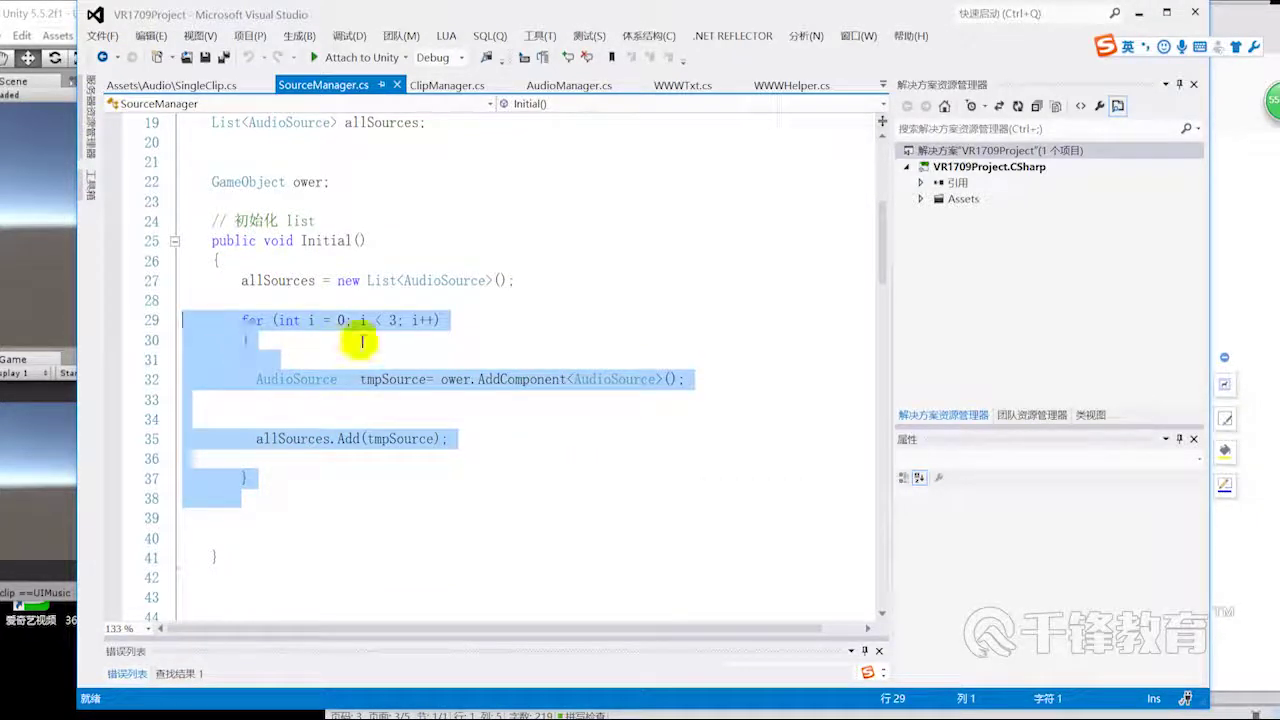
{"action": "left_click", "coordinate": [535, 419]}
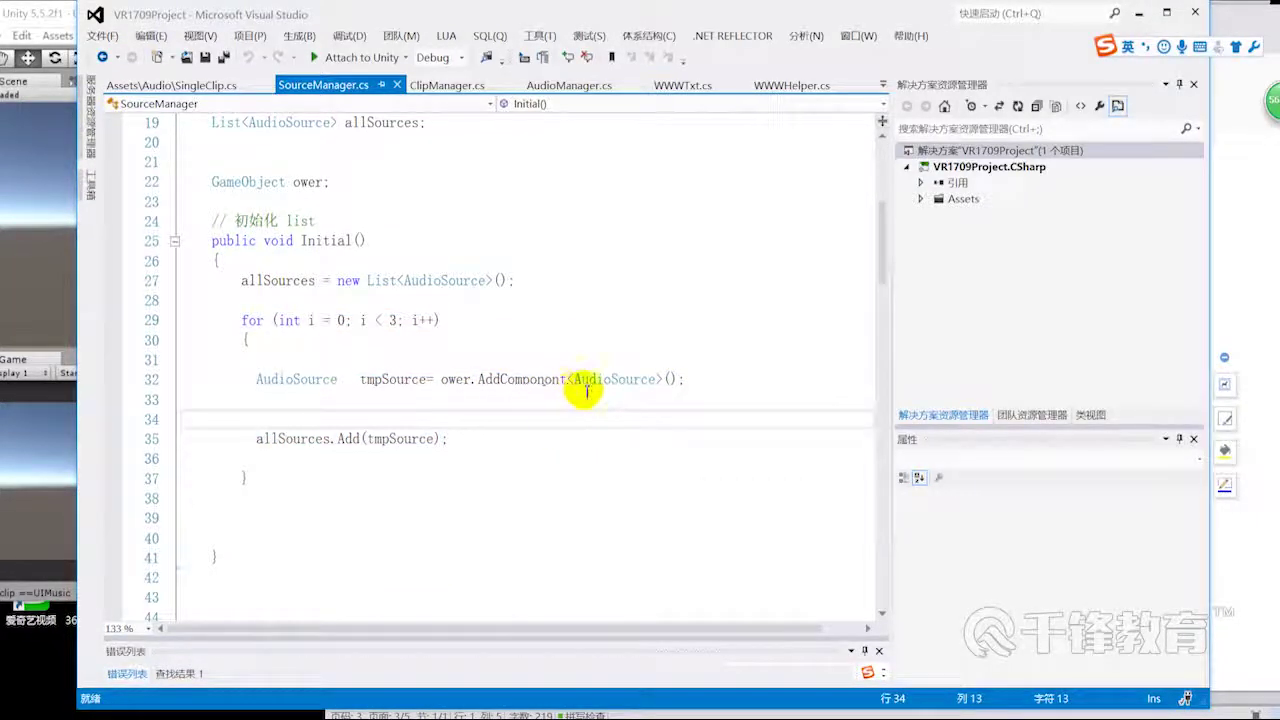
{"action": "scroll", "coordinate": [586, 393], "scroll_direction": "down", "scroll_amount": 5}
{"action": "left_click_drag", "start_coordinate": [339, 340], "coordinate": [457, 340]}
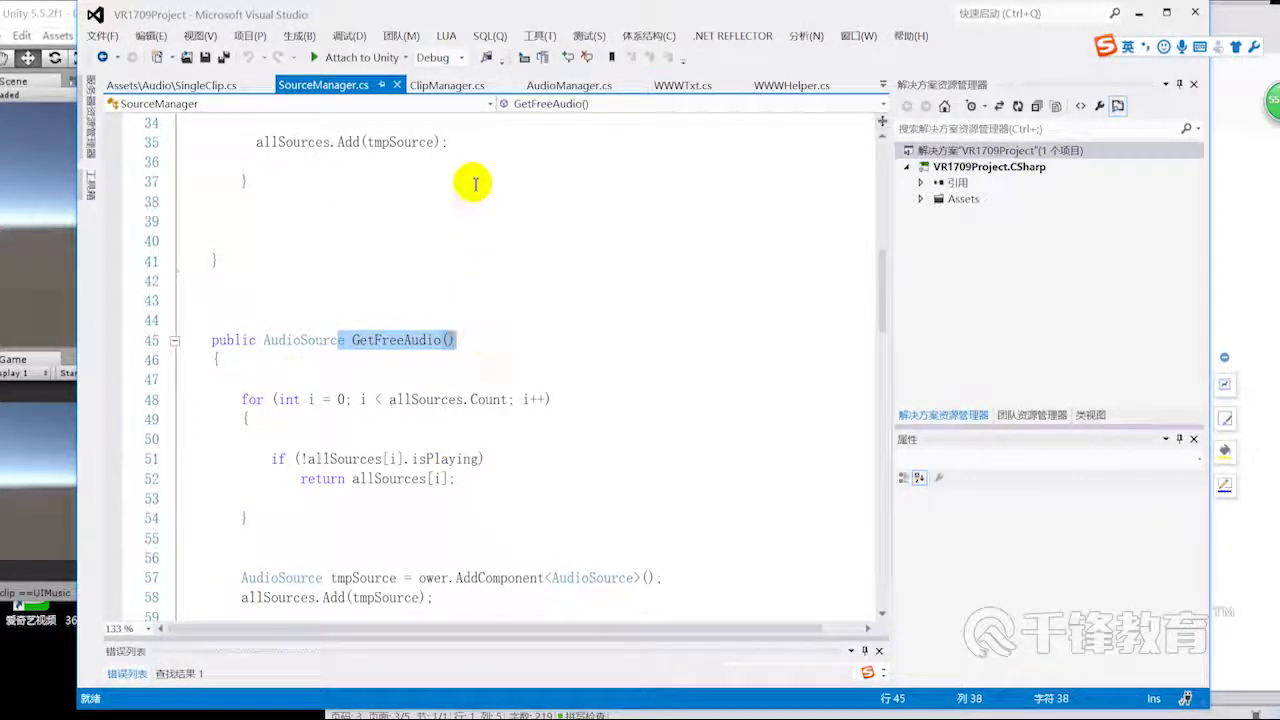
- Switch to ClipManager.cs and review its constructor and the commented clip name array
{"action": "left_click", "coordinate": [447, 85]}
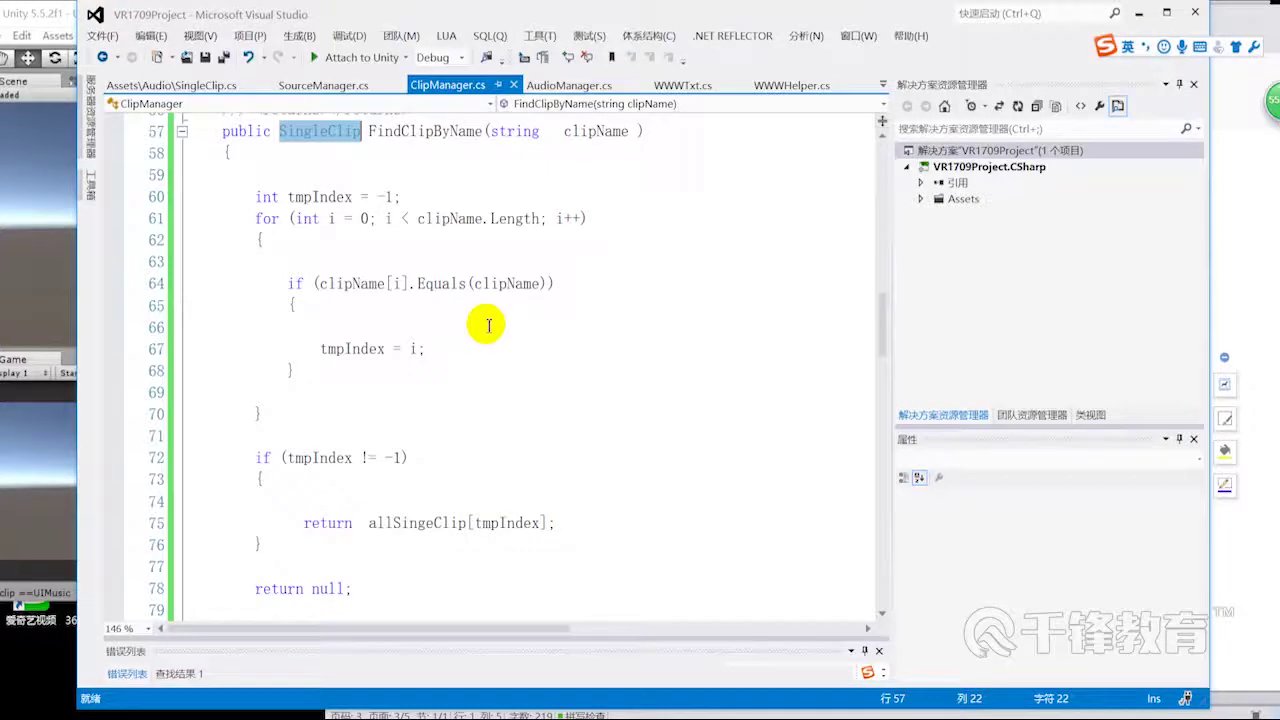
{"action": "scroll", "coordinate": [490, 323], "scroll_direction": "up", "scroll_amount": 5}
{"action": "scroll", "coordinate": [505, 305], "scroll_direction": "up", "scroll_amount": 5}
{"action": "scroll", "coordinate": [500, 300], "scroll_direction": "up", "scroll_amount": 3}
{"action": "scroll", "coordinate": [497, 308], "scroll_direction": "up", "scroll_amount": 3}
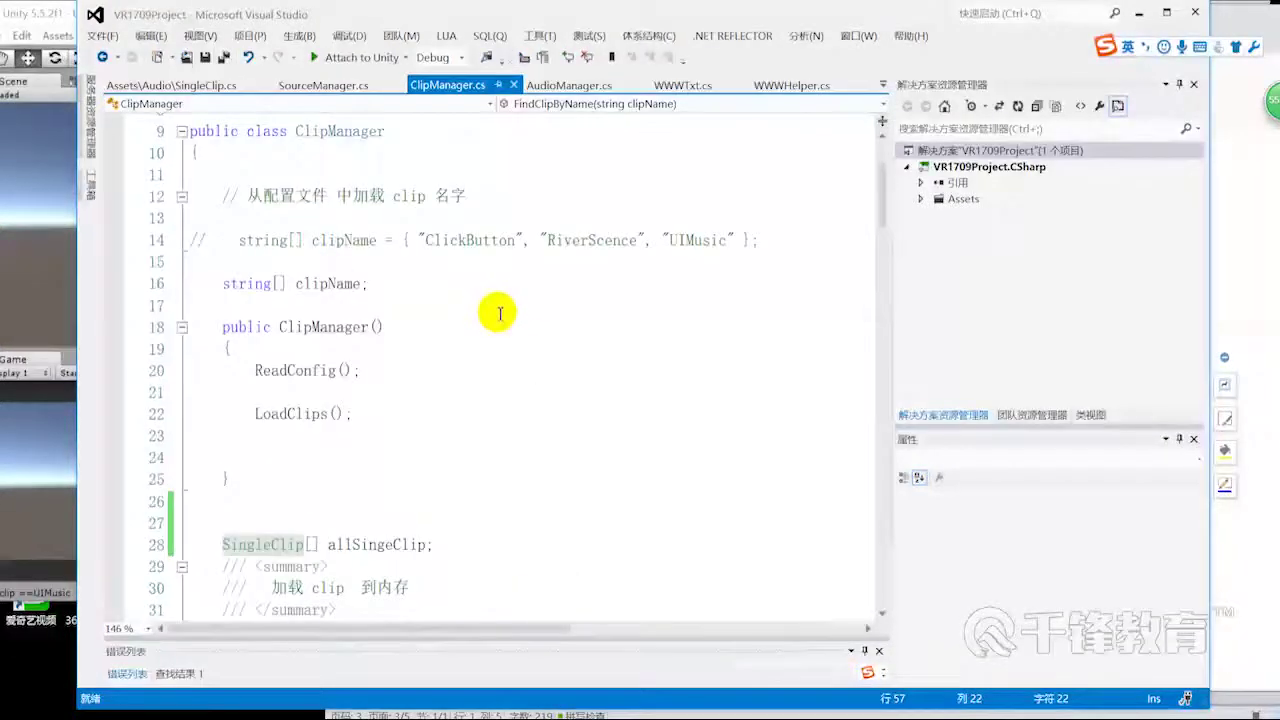
{"action": "left_click_drag", "start_coordinate": [216, 327], "coordinate": [490, 342]}
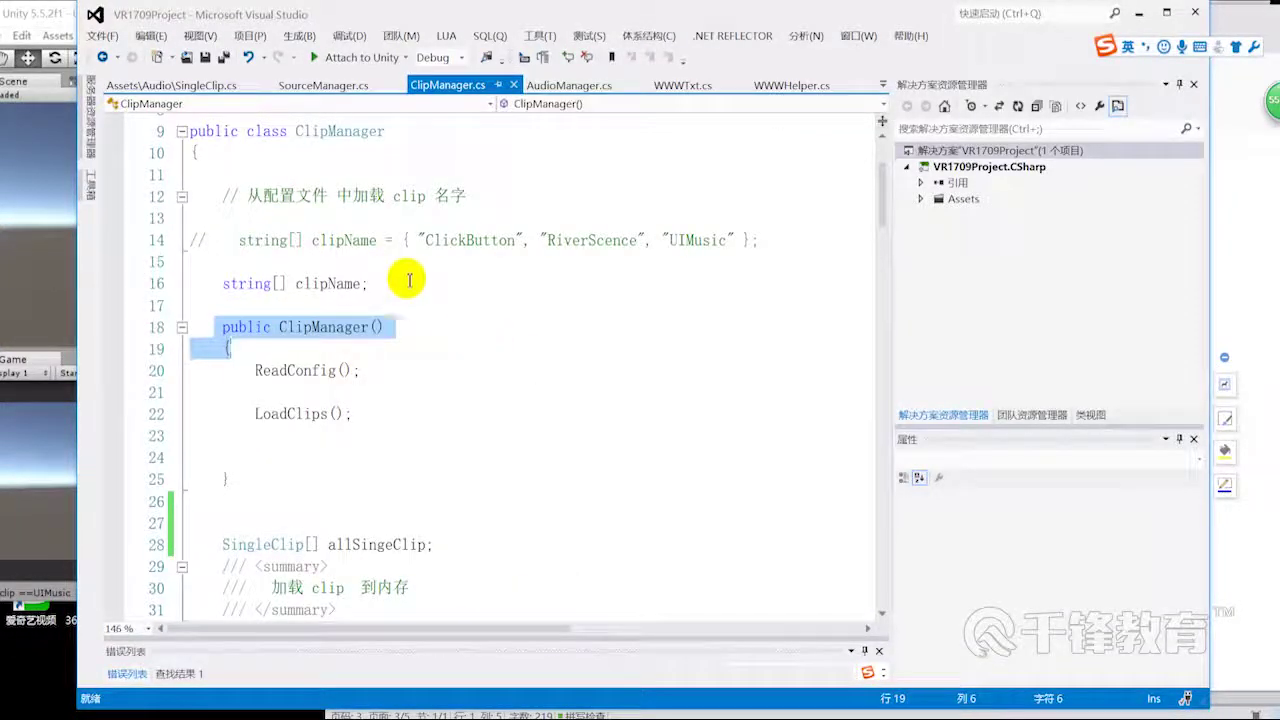
{"action": "left_click_drag", "start_coordinate": [311, 240], "coordinate": [850, 238]}
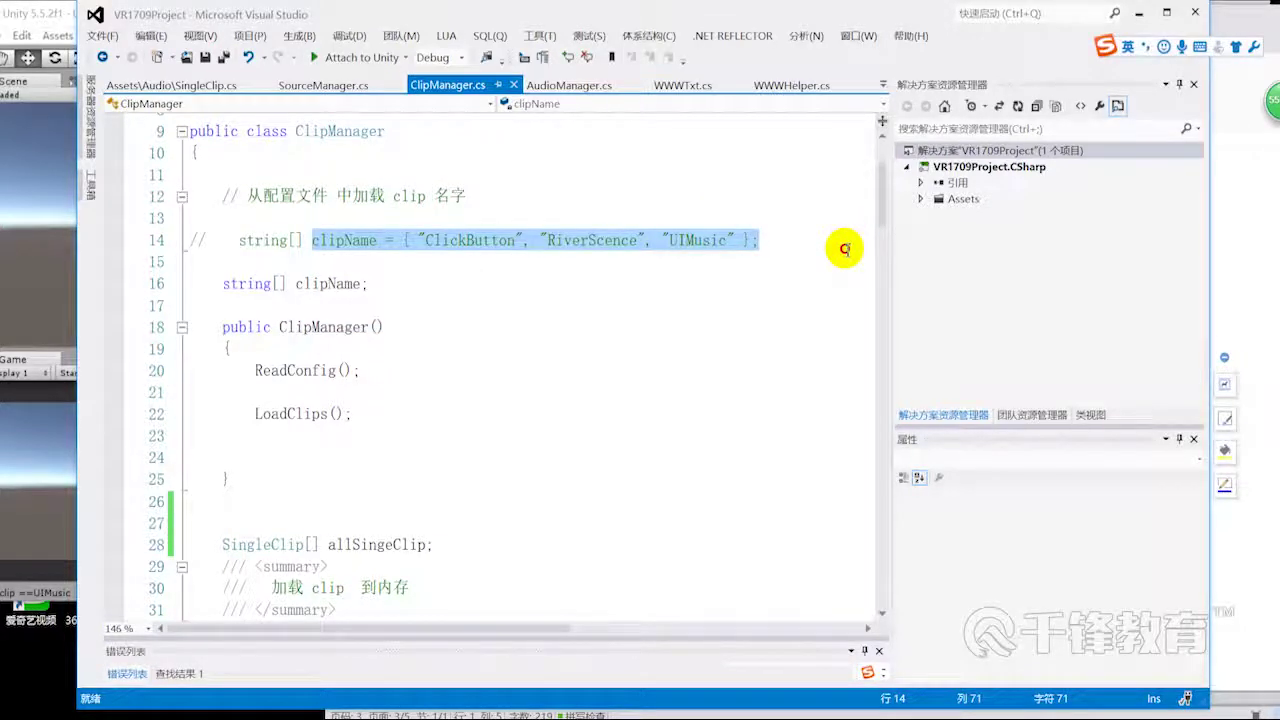
- Select the loop in LoadClips() that fills allSingeClip from clipName
{"action": "scroll", "coordinate": [386, 460], "scroll_direction": "down", "scroll_amount": 1}
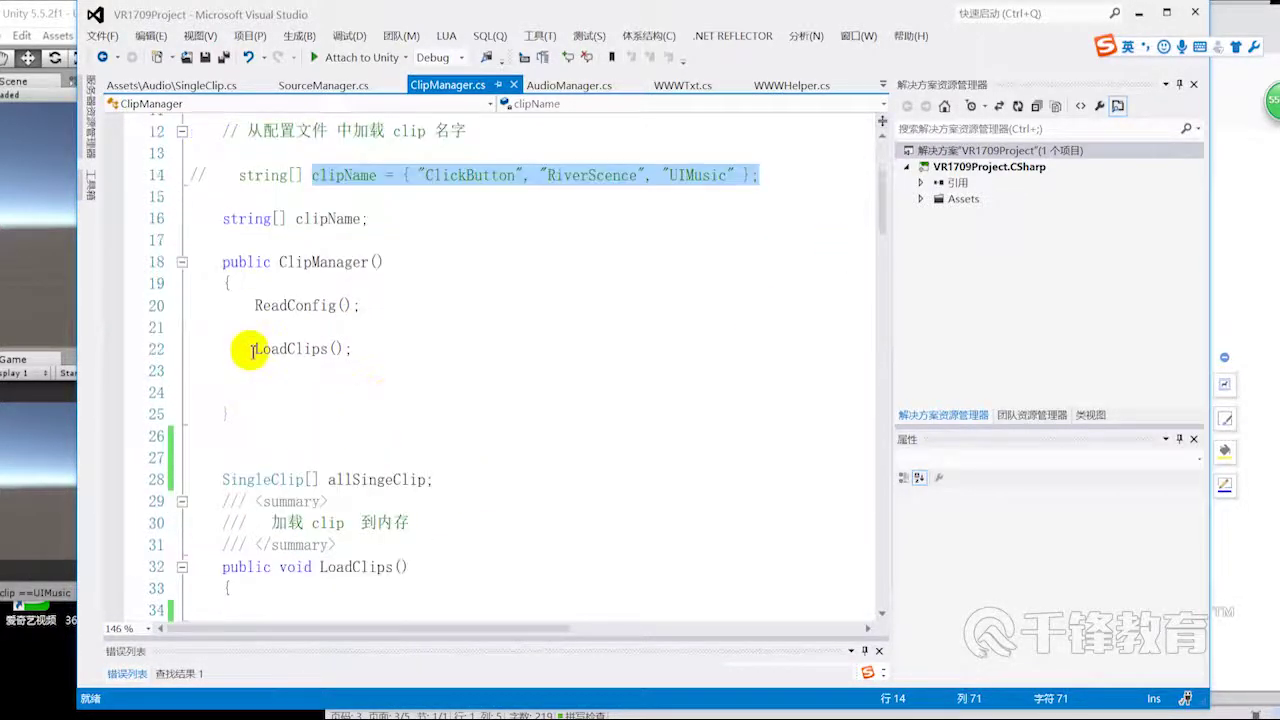
{"action": "left_click_drag", "start_coordinate": [240, 330], "coordinate": [405, 352]}
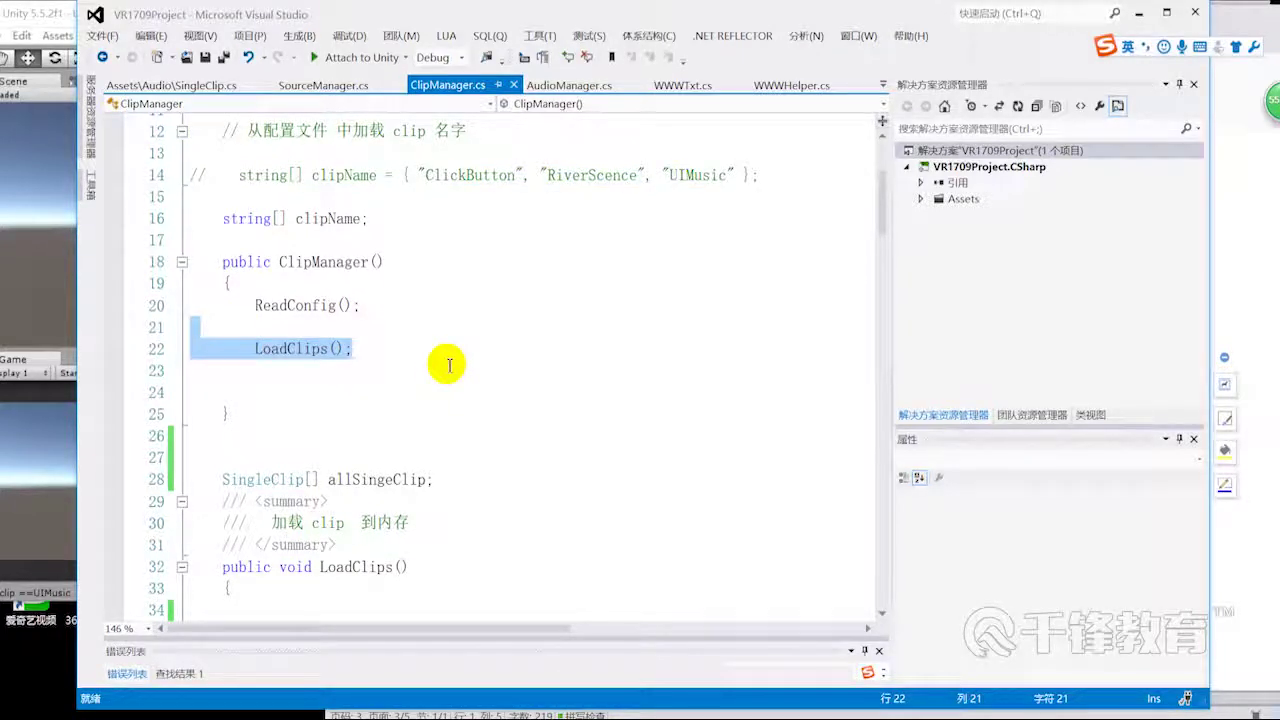
{"action": "scroll", "coordinate": [529, 449], "scroll_direction": "down", "scroll_amount": 2}
{"action": "scroll", "coordinate": [523, 486], "scroll_direction": "down", "scroll_amount": 3}
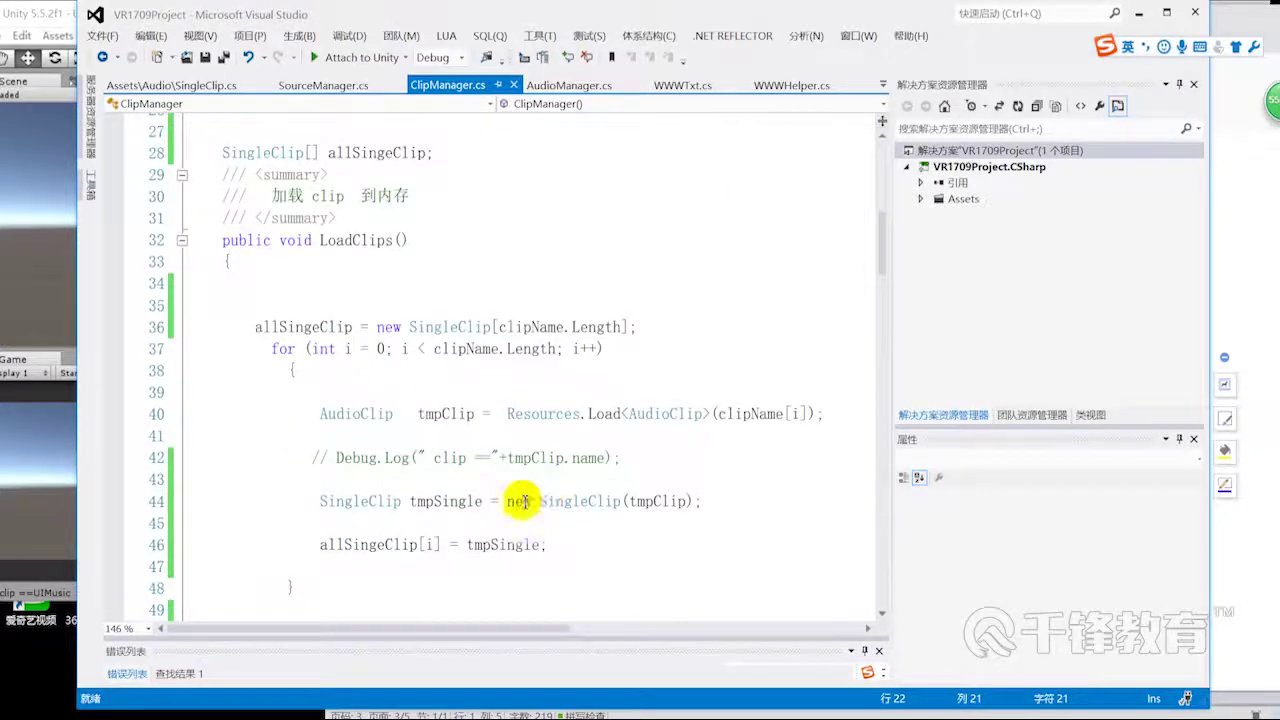
{"action": "left_click_drag", "start_coordinate": [300, 567], "coordinate": [165, 307]}
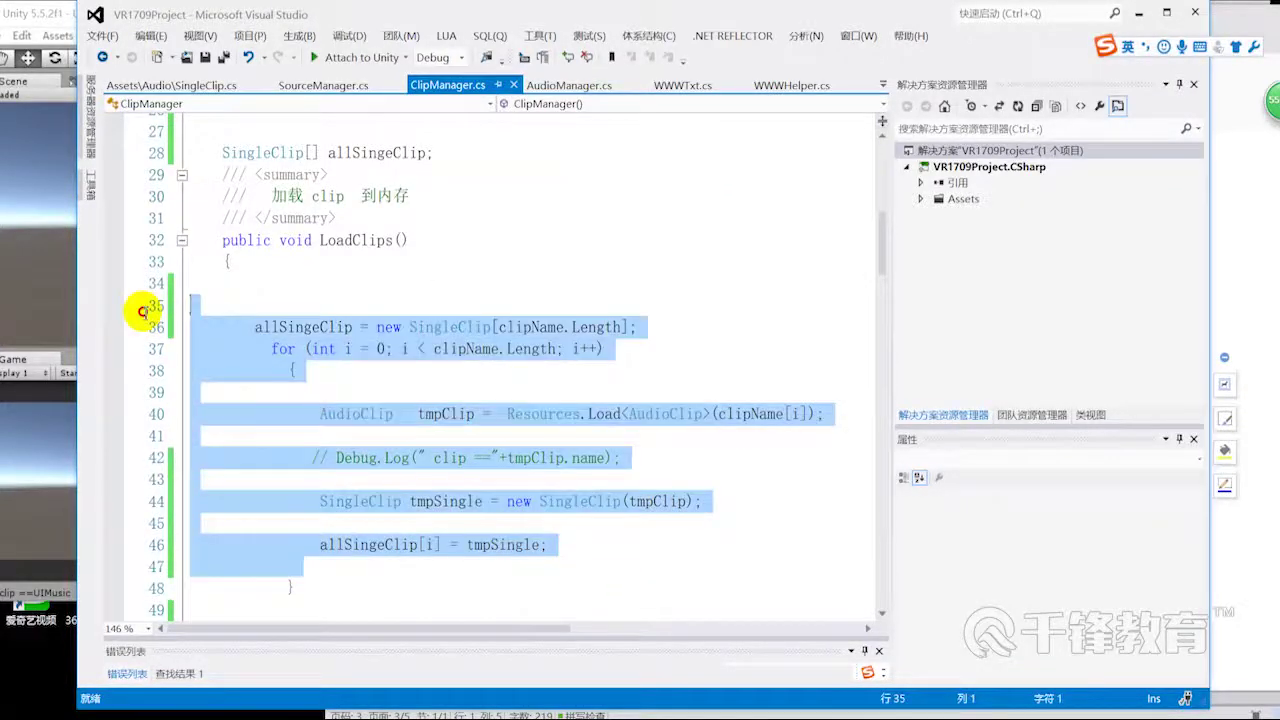
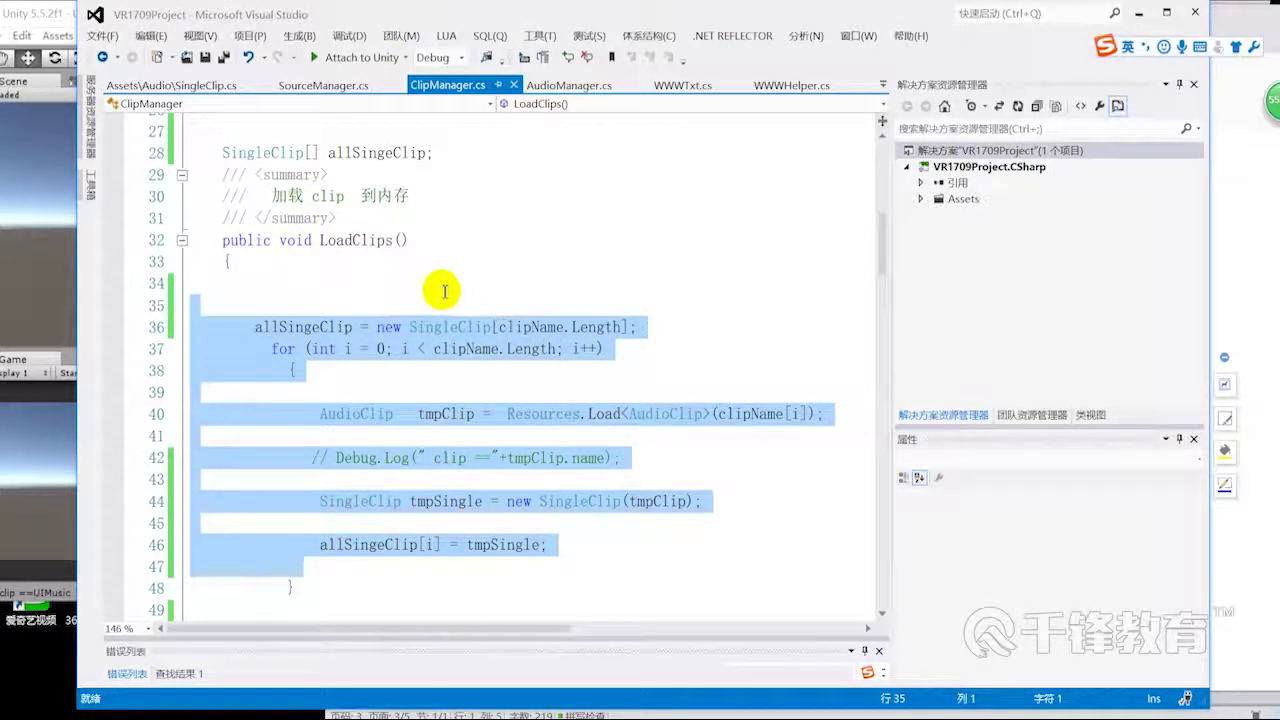
- Review ClipManager's allSingeClip array and FindClipByName(clipName) method, then switch to AudioManager.cs
{"action": "double_click", "coordinate": [365, 152]}
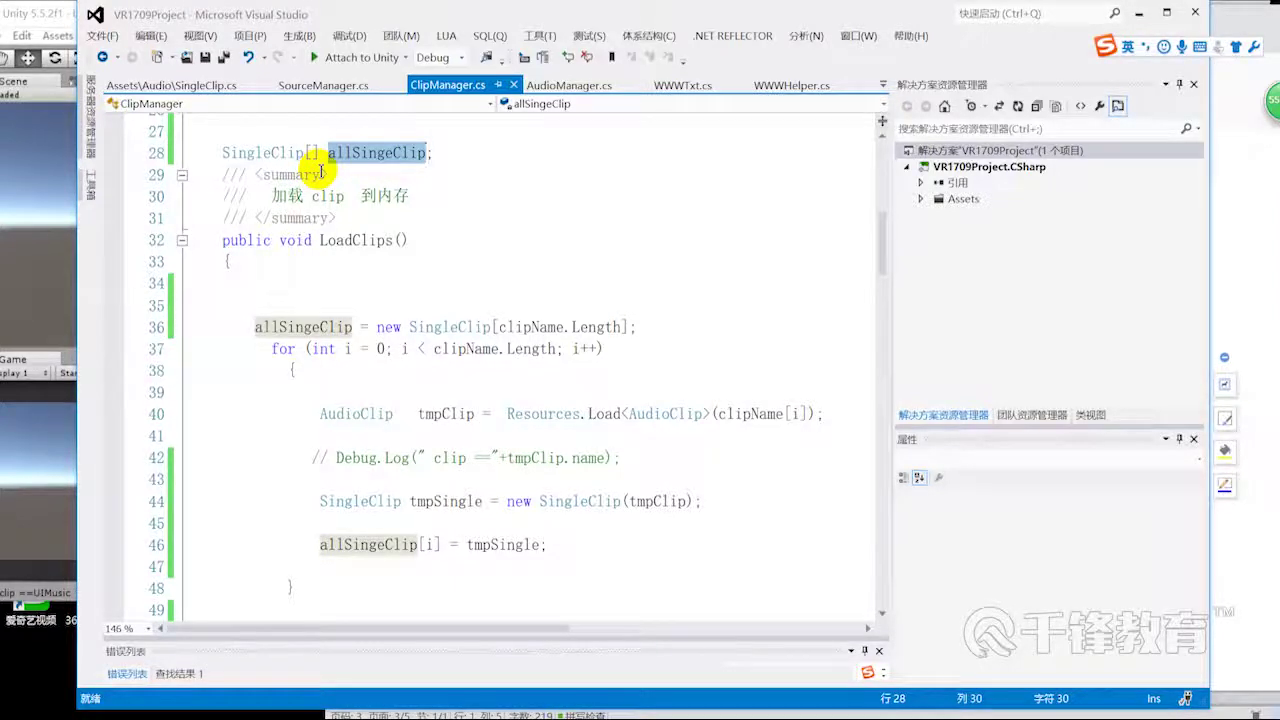
{"action": "scroll", "coordinate": [321, 172], "scroll_direction": "down", "scroll_amount": 3}
{"action": "scroll", "coordinate": [343, 312], "scroll_direction": "down", "scroll_amount": 3}
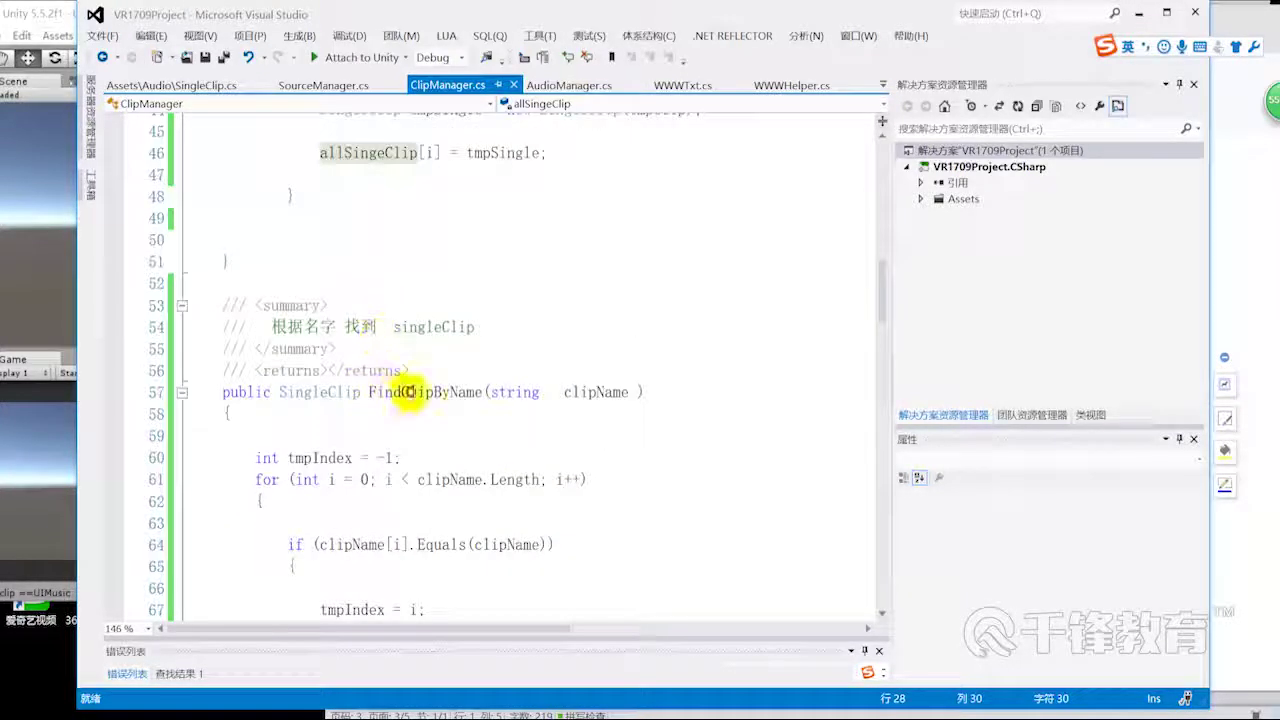
{"action": "double_click", "coordinate": [425, 392]}
{"action": "double_click", "coordinate": [596, 392]}
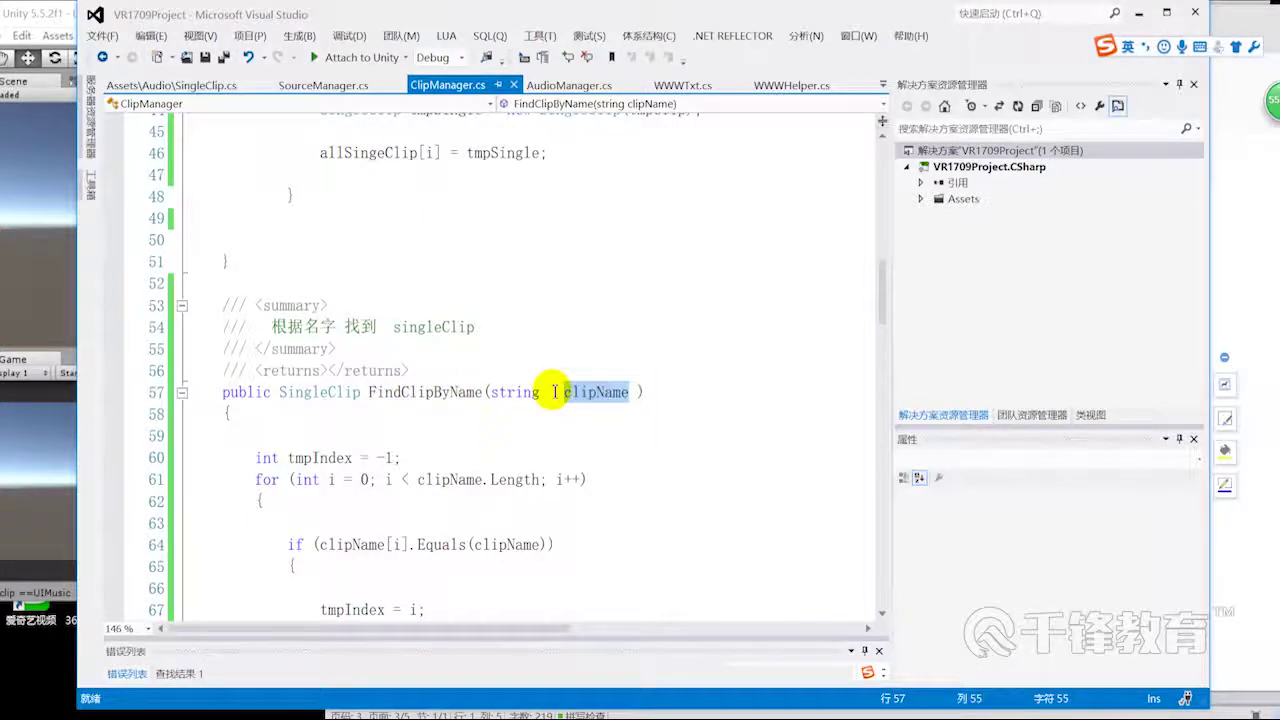
{"action": "double_click", "coordinate": [342, 153]}
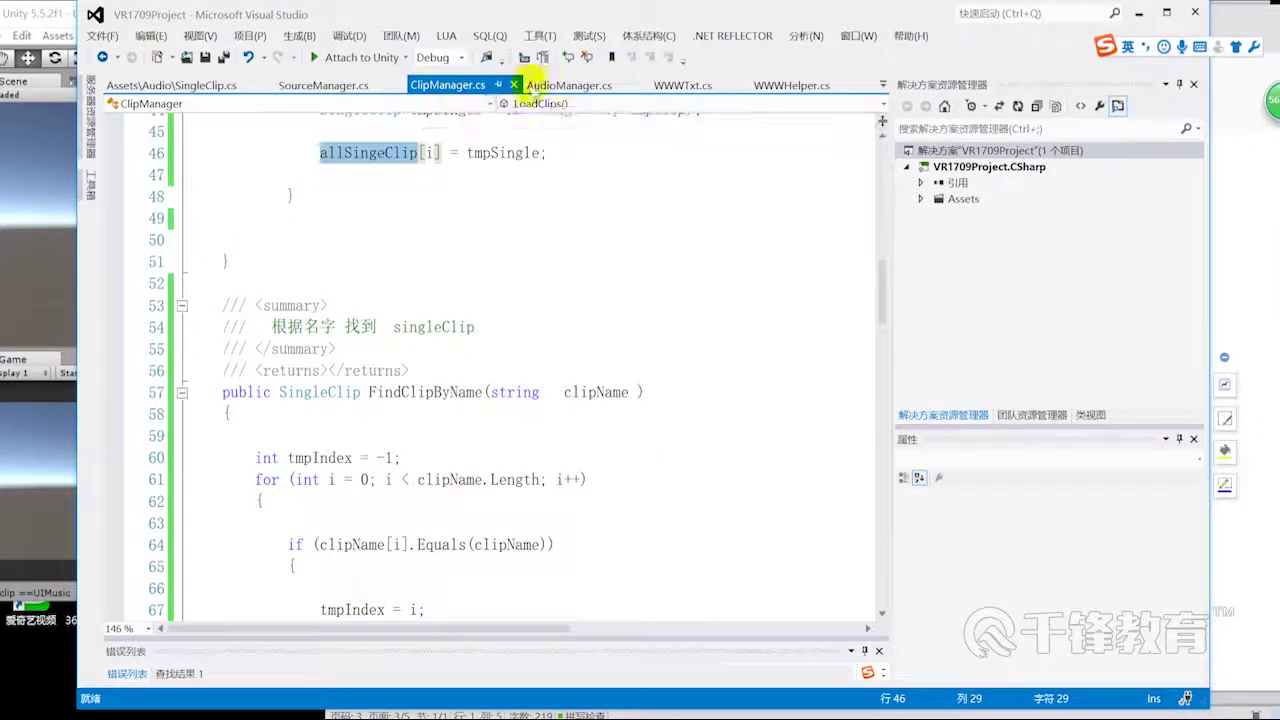
{"action": "left_click", "coordinate": [533, 80]}
{"action": "scroll", "coordinate": [423, 449], "scroll_direction": "down", "scroll_amount": 2}
- Declare a public void Play(string audioName) method with an empty body below Start
{"action": "left_click", "coordinate": [353, 365]}
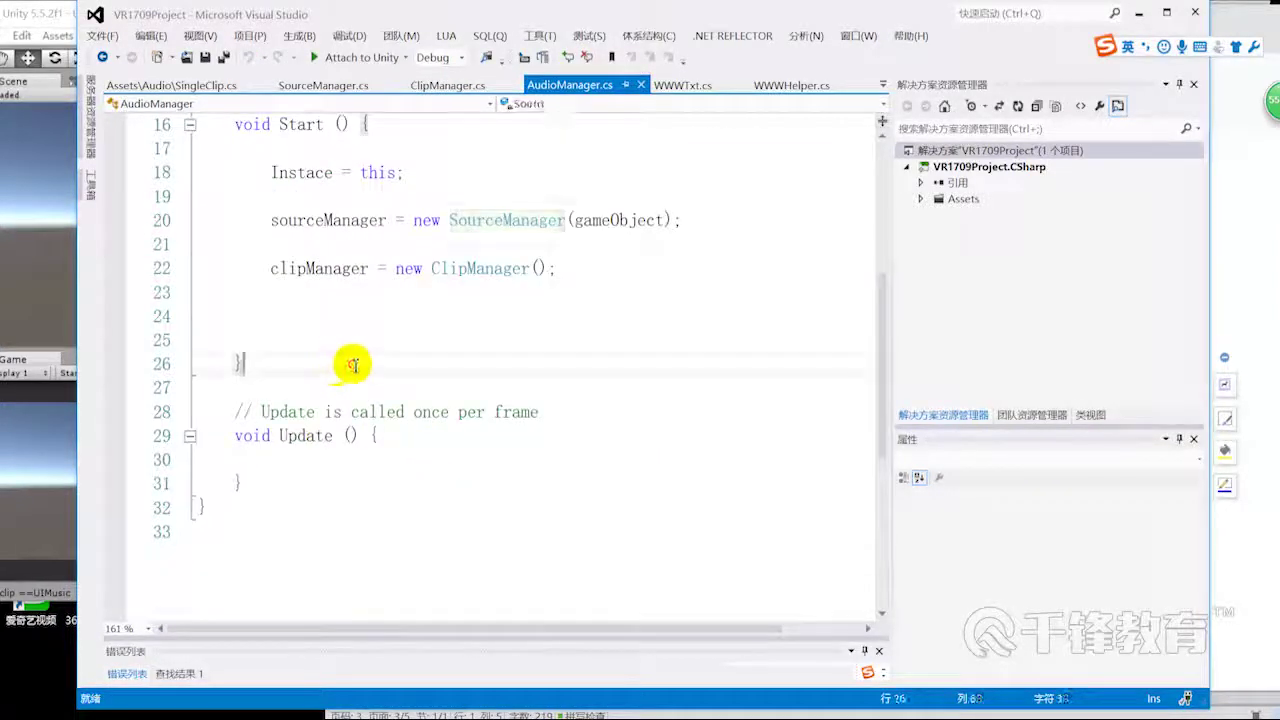
{"action": "key", "text": "Return"}
{"action": "key", "text": "Return"}
{"action": "key", "text": "Return"}
{"action": "type", "text": "ublic void ("}
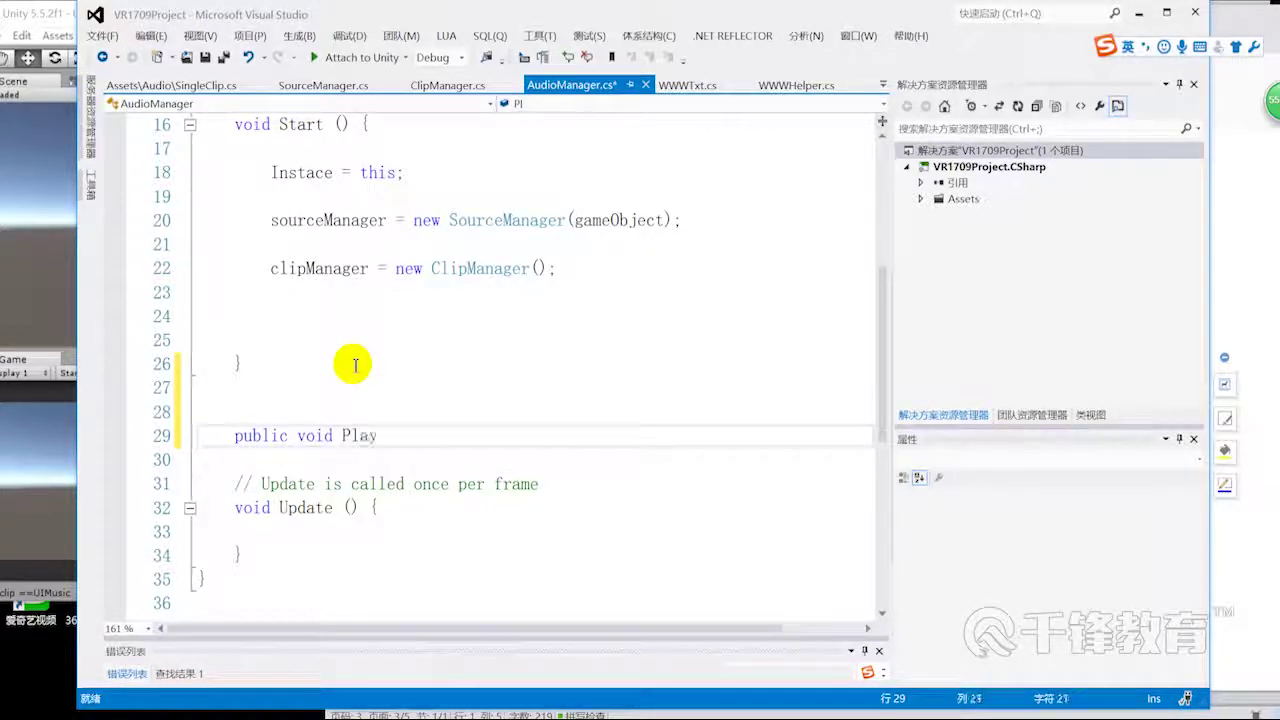
{"action": "type", "text": "(st"}
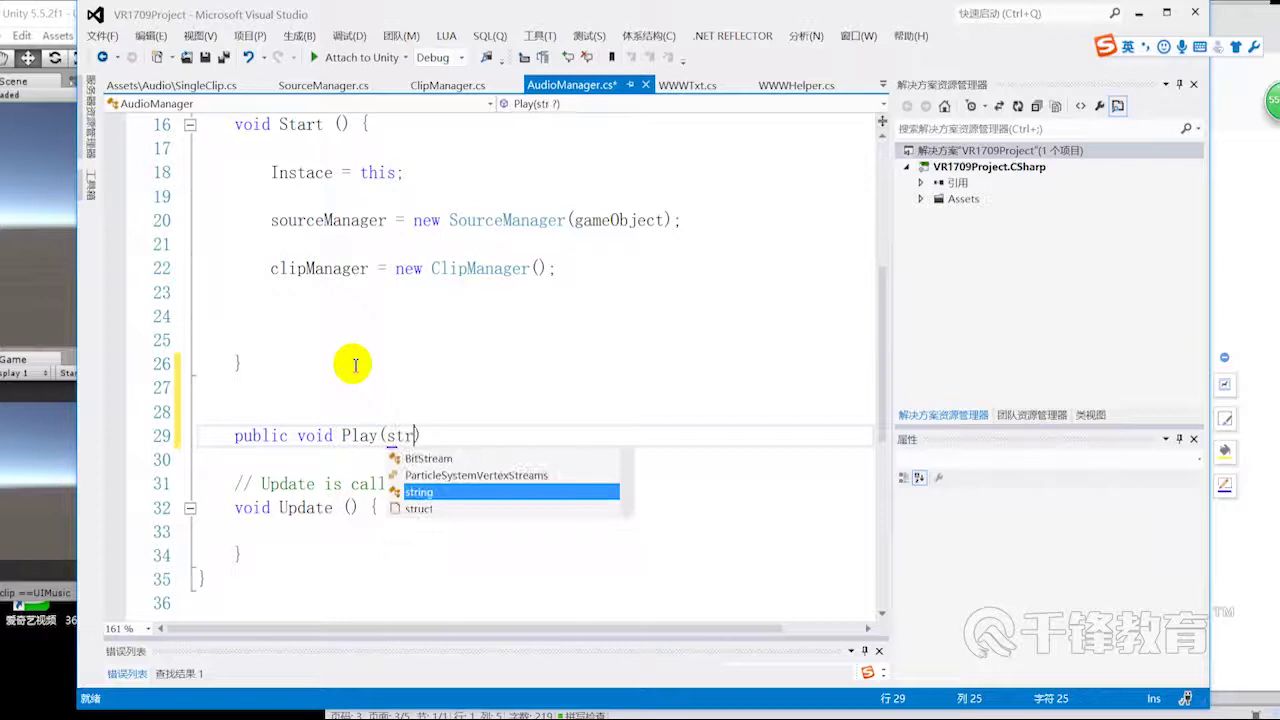
{"action": "type", "text": "r "}
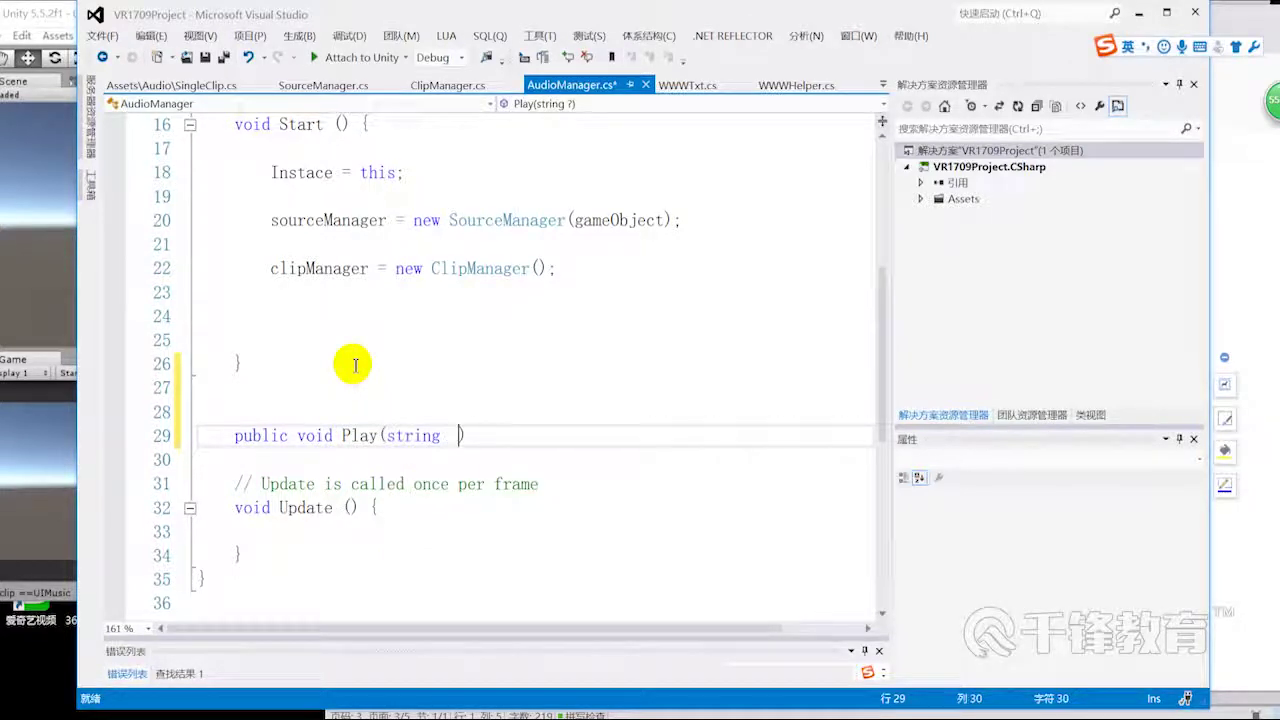
{"action": "type", "text": "audioName"}
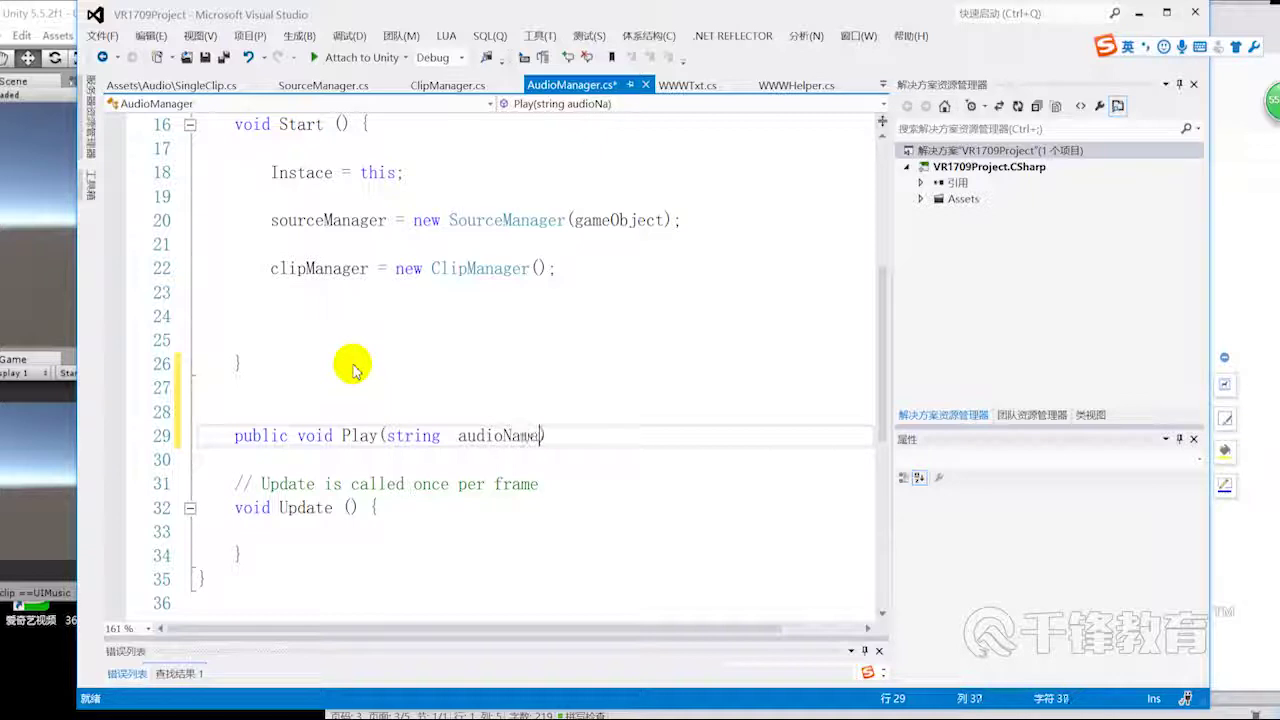
{"action": "key", "text": "Return"}
{"action": "type", "text": "{"}
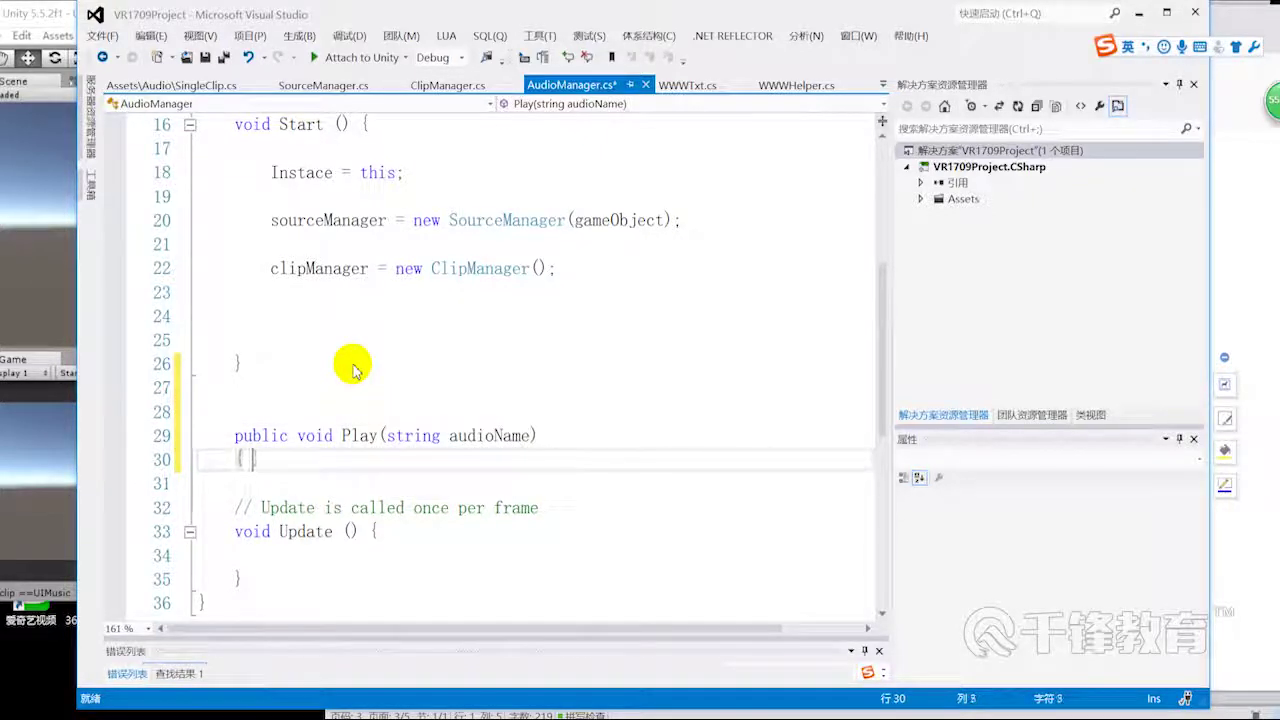
{"action": "key", "text": "Return"}
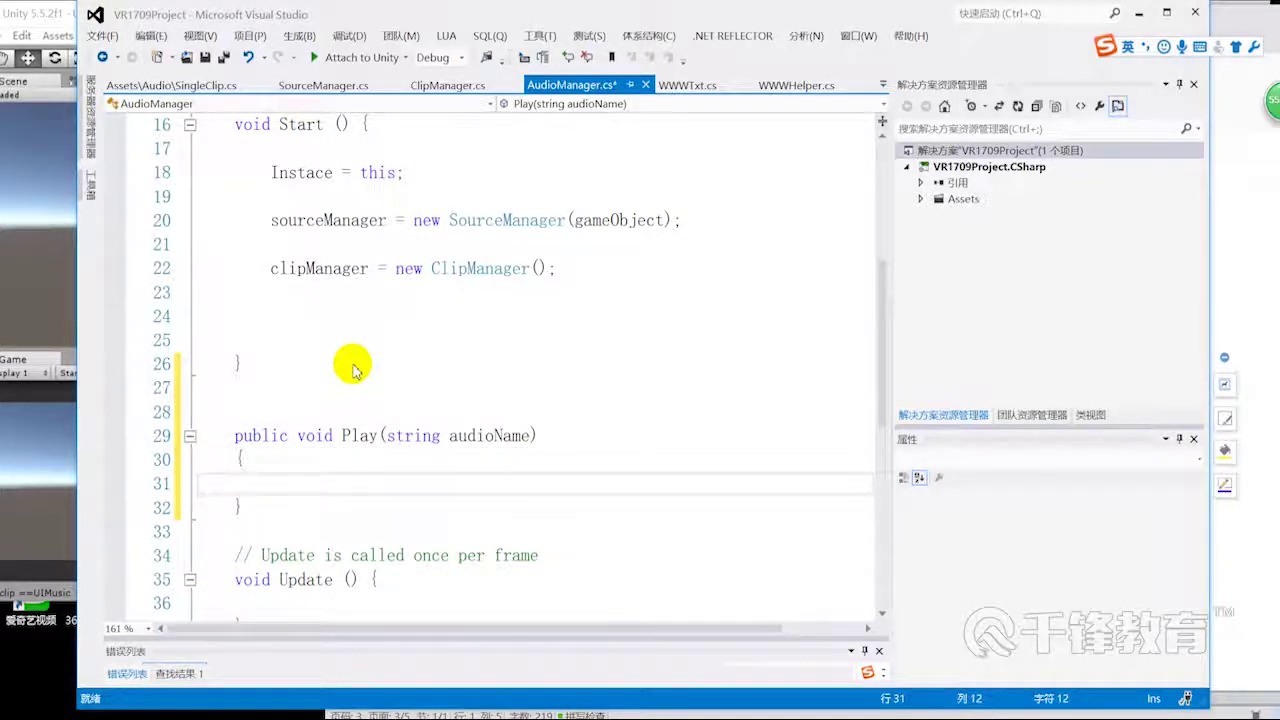
- Write sourceManager.GetFreeAudio(); as the first statement of Play
{"action": "type", "text": "SOu"}
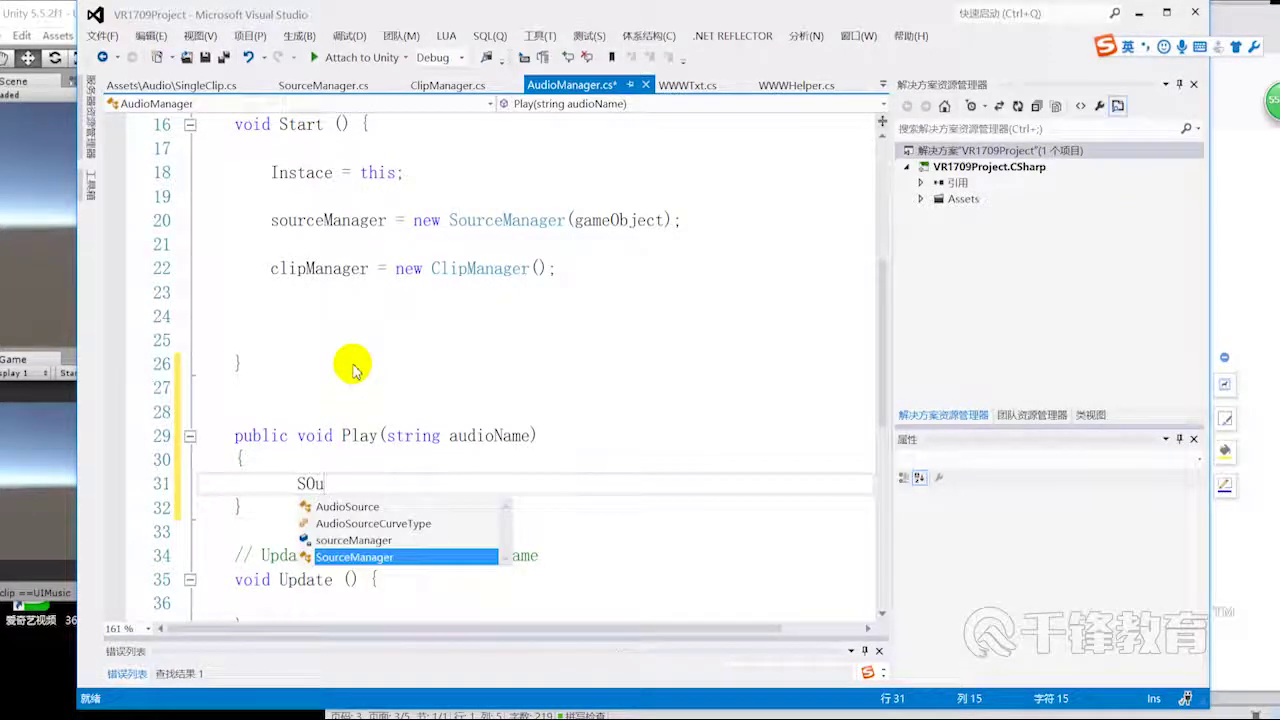
{"action": "key", "text": "Up"}
{"action": "key", "text": "Tab"}
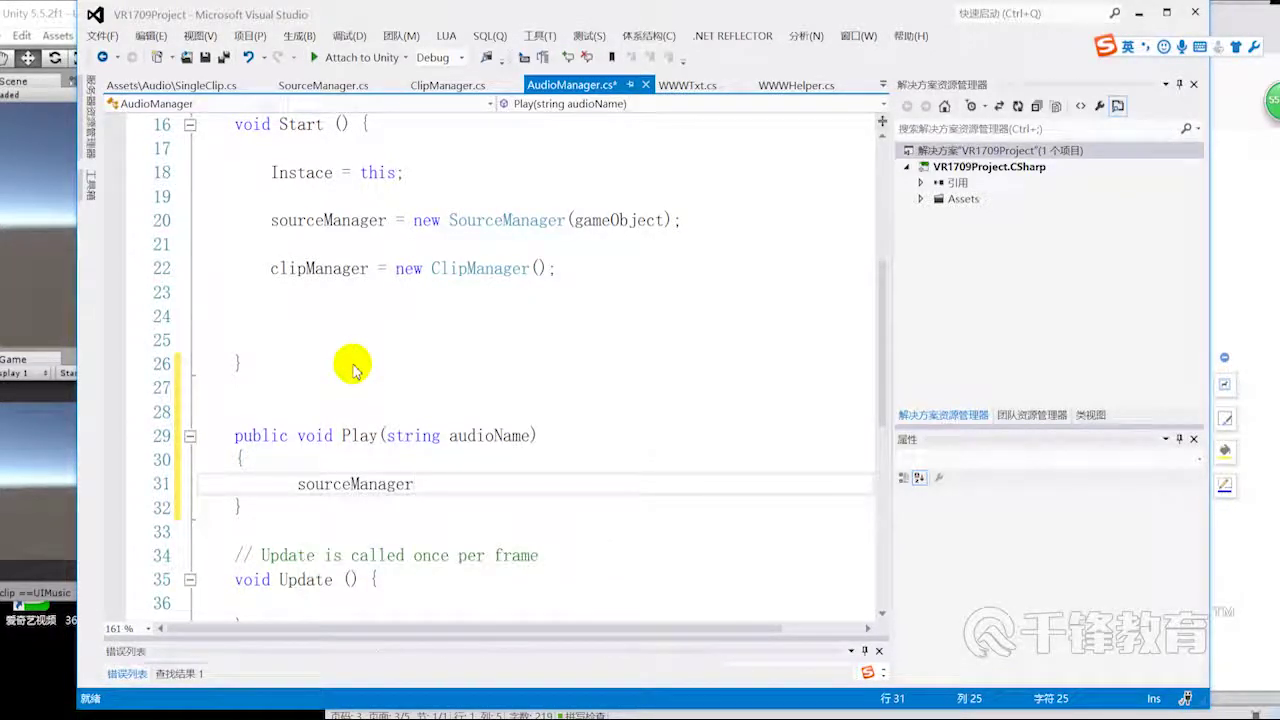
{"action": "type", "text": ".get"}
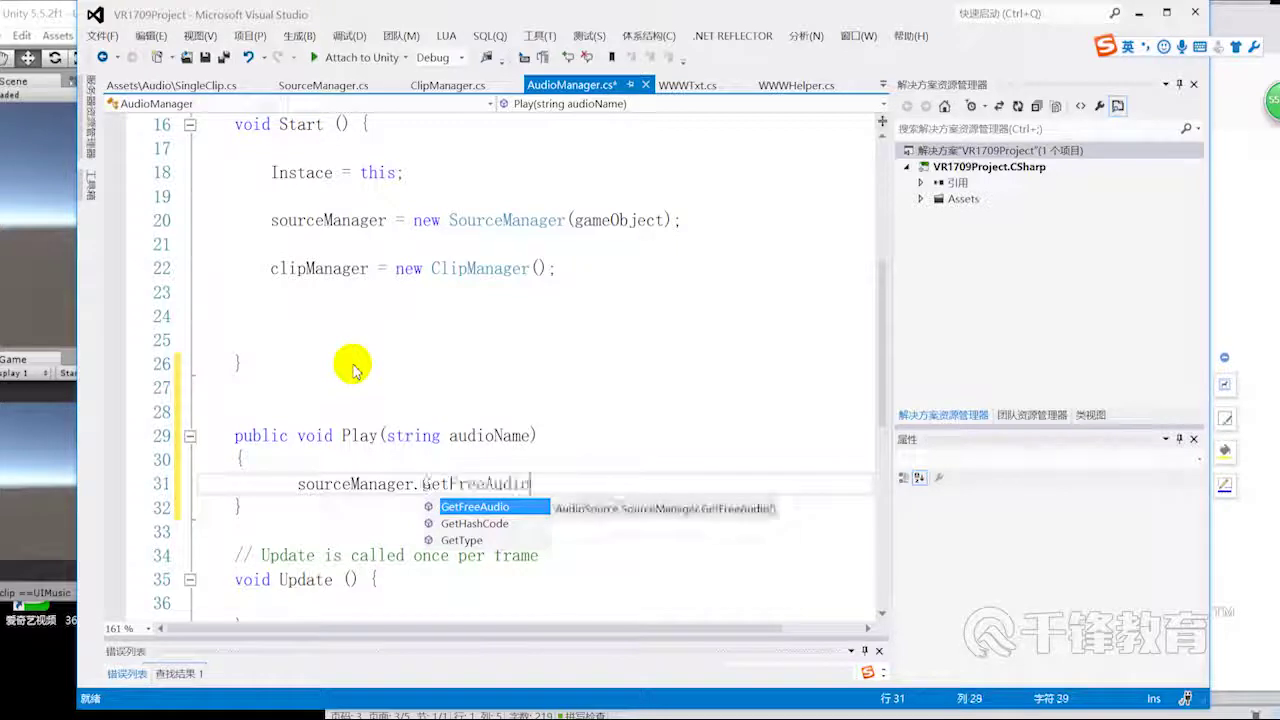
{"action": "key", "text": "Tab"}
{"action": "type", "text": "();"}
- Store the GetFreeAudio() result in a new AudioSource variable tmpSource
{"action": "left_click", "coordinate": [268, 484]}
{"action": "type", "text": "Audi"}
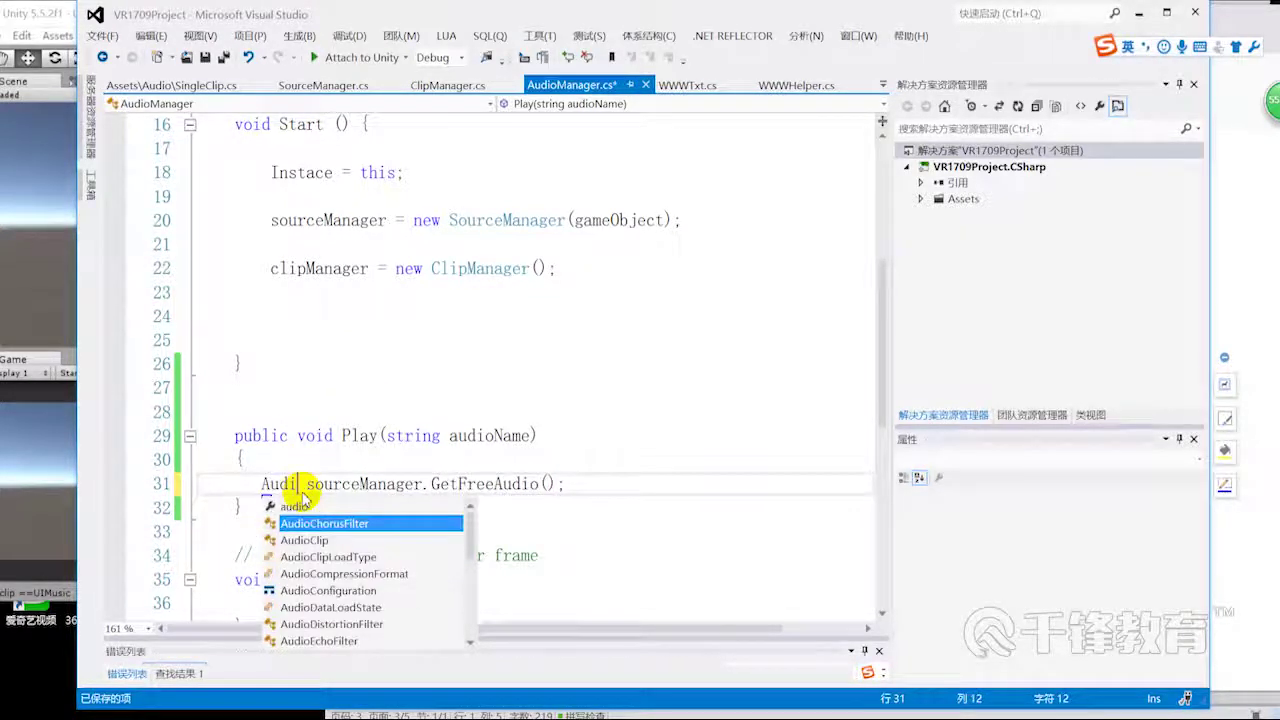
{"action": "type", "text": "oSource"}
{"action": "key", "text": "BackSpace"}
{"action": "key", "text": "BackSpace"}
{"action": "key", "text": "BackSpace"}
{"action": "key", "text": "BackSpace"}
{"action": "key", "text": "BackSpace"}
{"action": "key", "text": "BackSpace"}
{"action": "key", "text": "BackSpace"}
{"action": "type", "text": "Audios"}
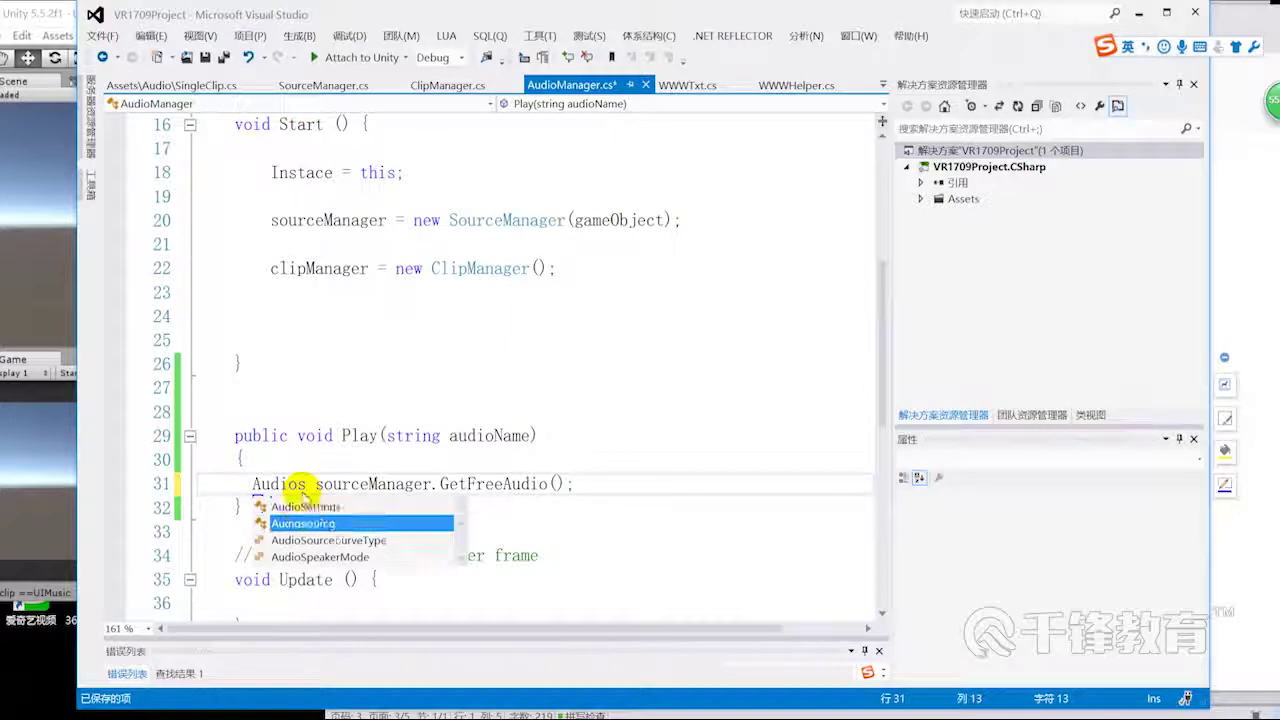
{"action": "type", "text": " tmpSource="}
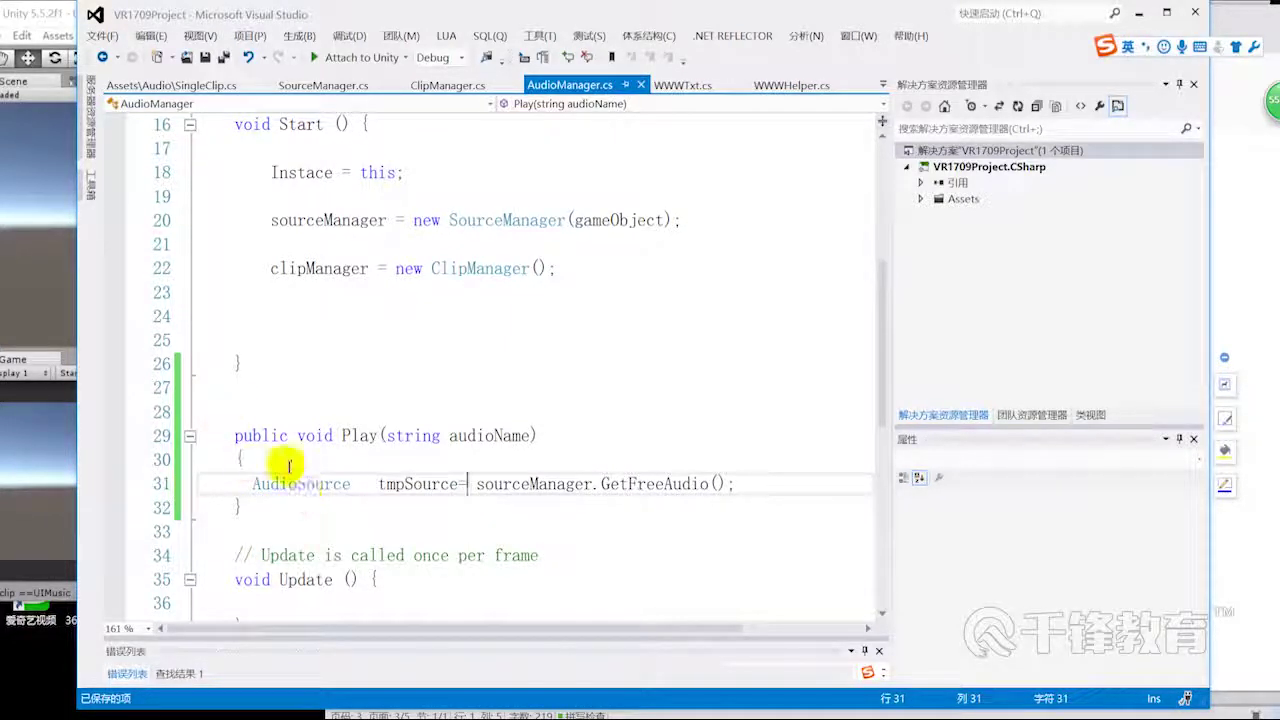
{"action": "double_click", "coordinate": [402, 472]}
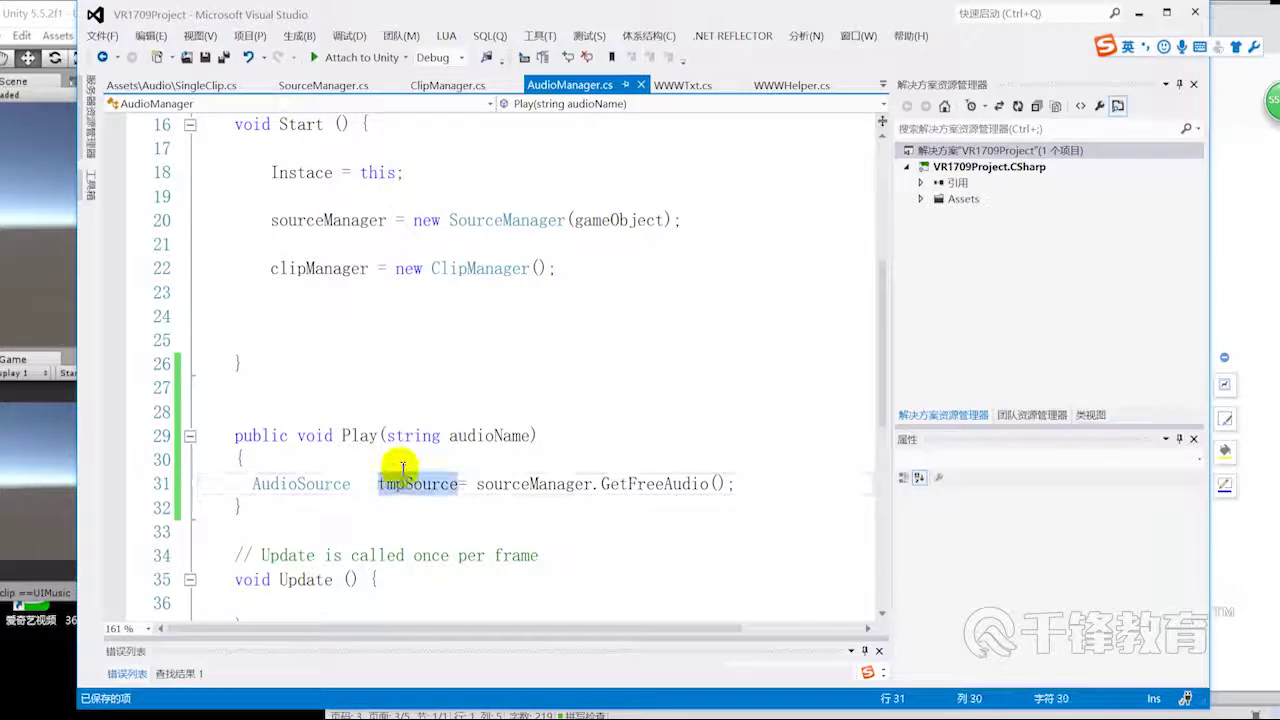
{"action": "double_click", "coordinate": [655, 490]}
{"action": "left_click", "coordinate": [766, 481]}
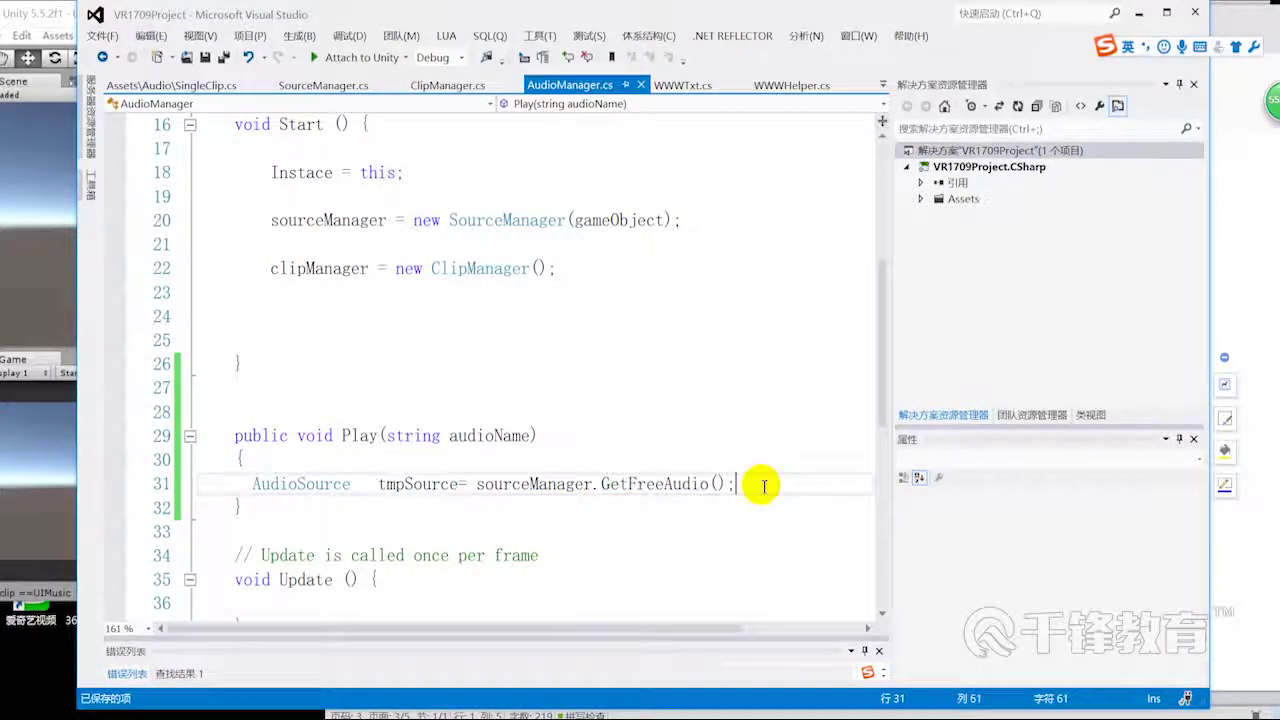
{"action": "key", "text": "Return"}
{"action": "key", "text": "Return"}
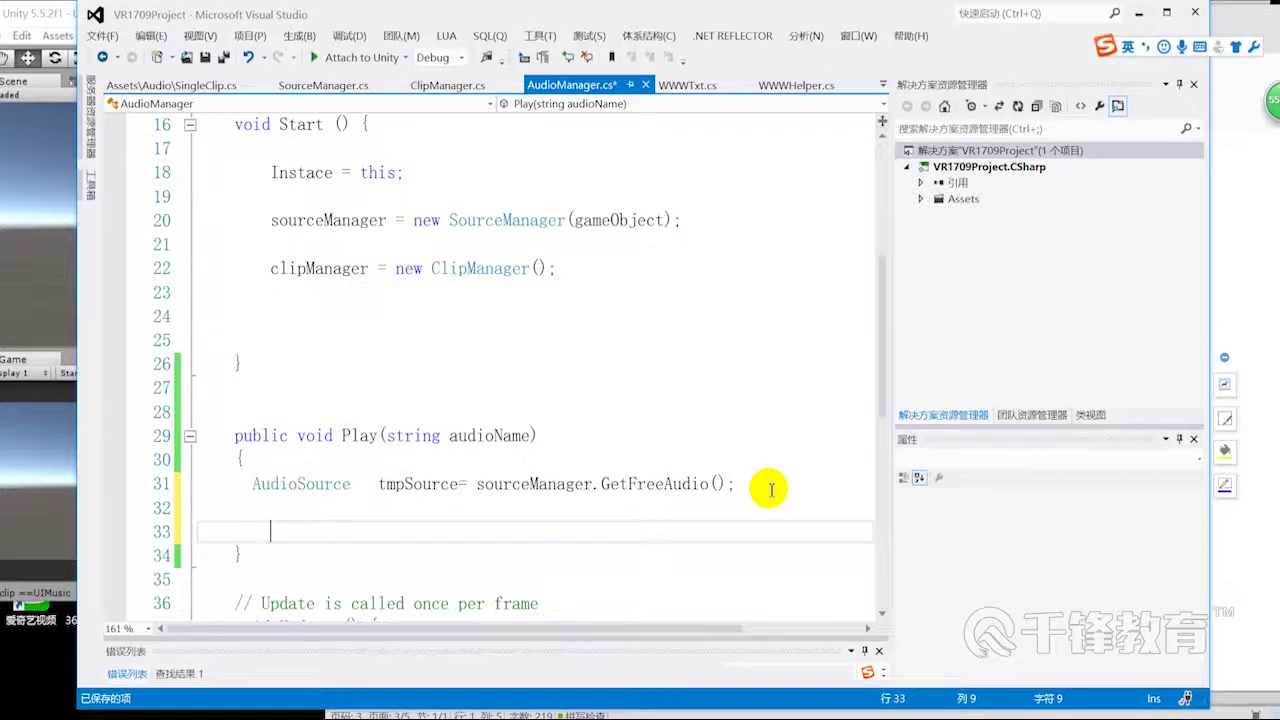
- Write clipManager.FindClipByName(audioName); on the next line of Play
{"action": "type", "text": "clip"}
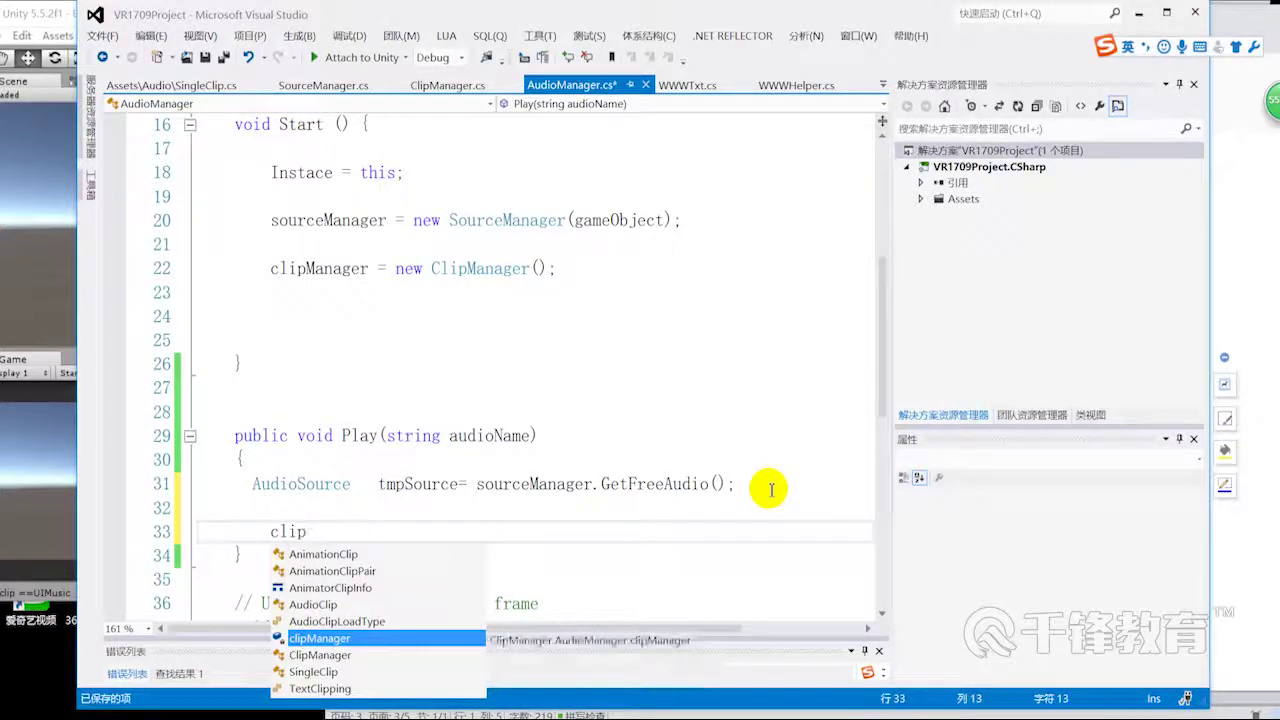
{"action": "key", "text": "Tab"}
{"action": "type", "text": ".fin"}
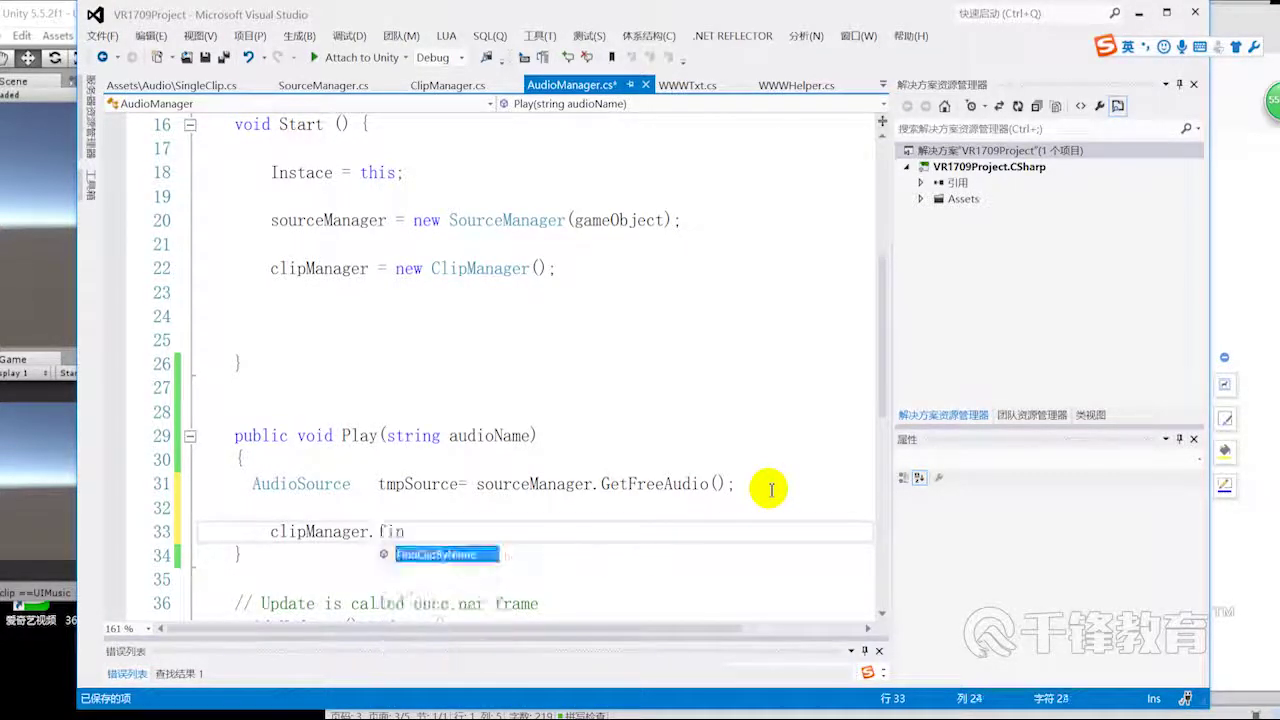
{"action": "key", "text": "Tab"}
{"action": "type", "text": "();"}
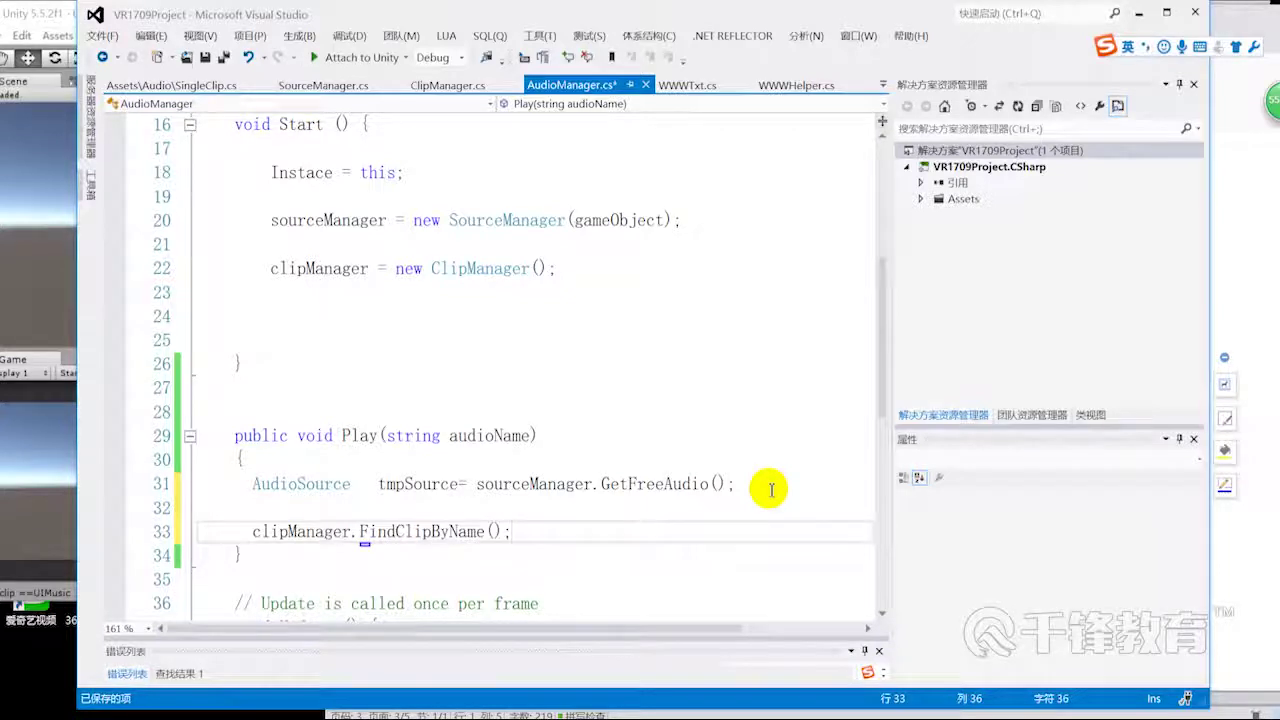
{"action": "type", "text": "audi"}
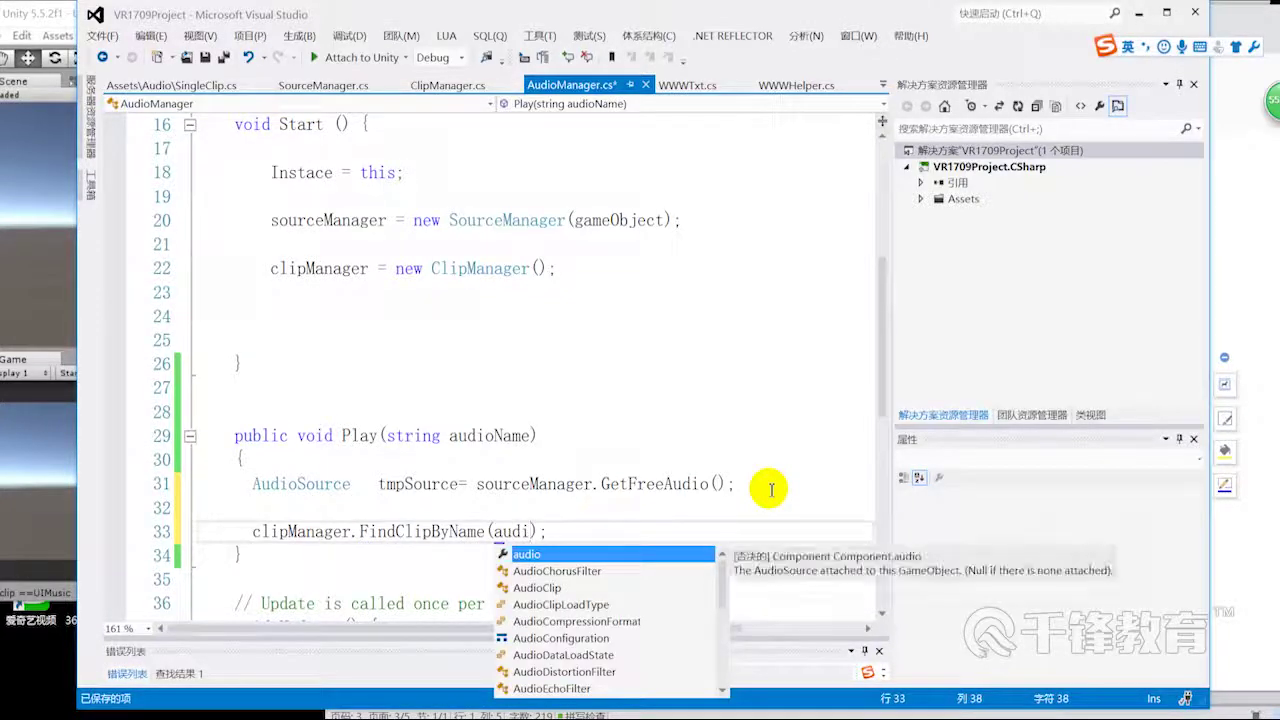
{"action": "type", "text": "on"}
{"action": "key", "text": "Tab"}
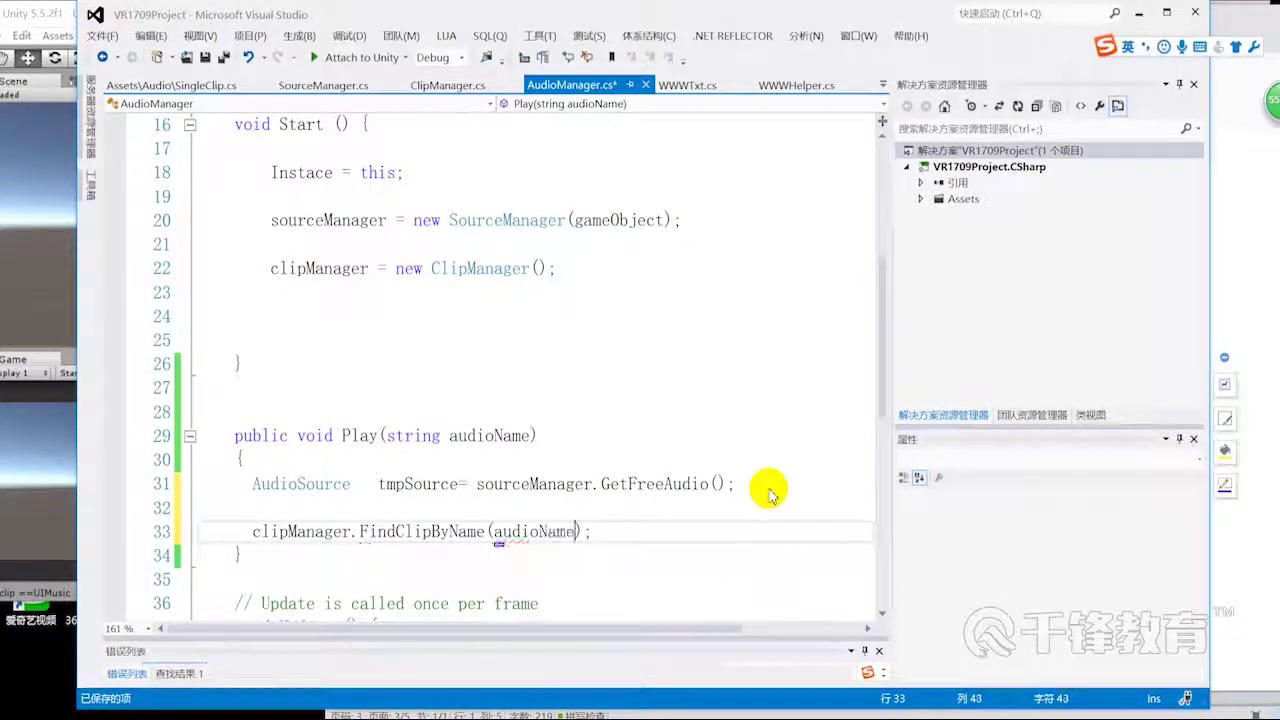
- Assign the FindClipByName result to a SingleClip variable tmpClips
{"action": "left_click", "coordinate": [252, 531]}
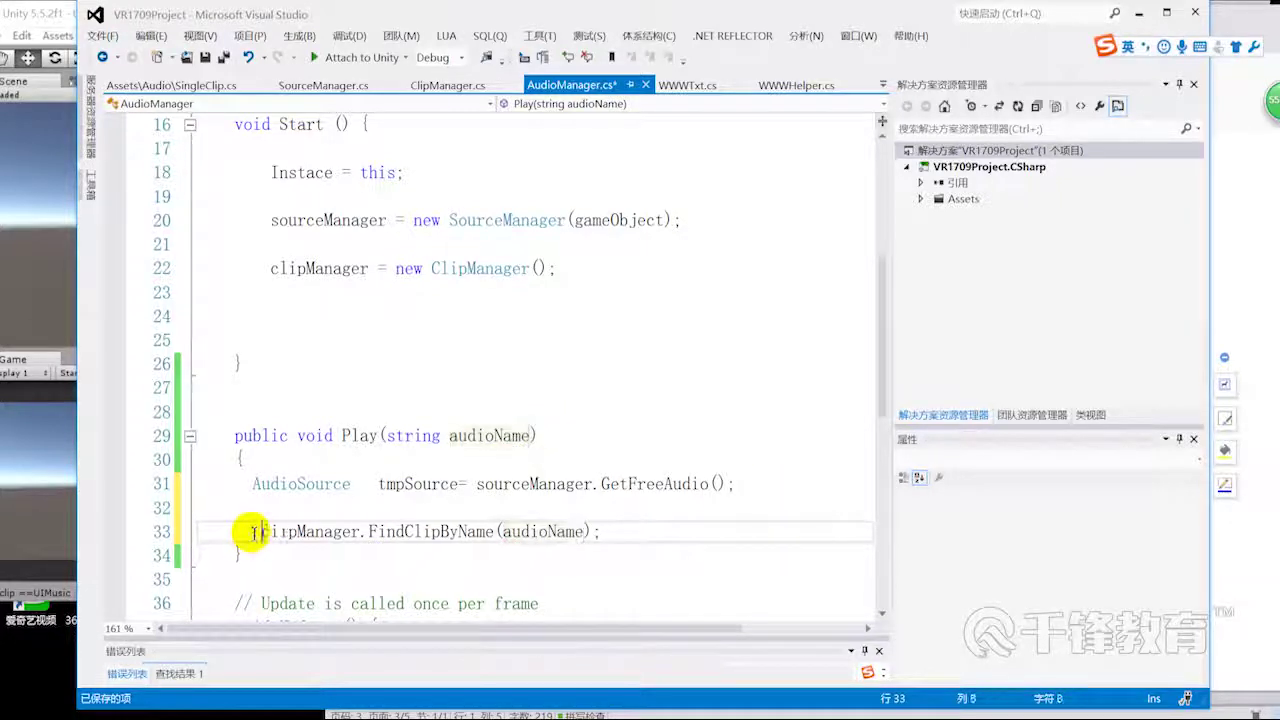
{"action": "type", "text": "Singl"}
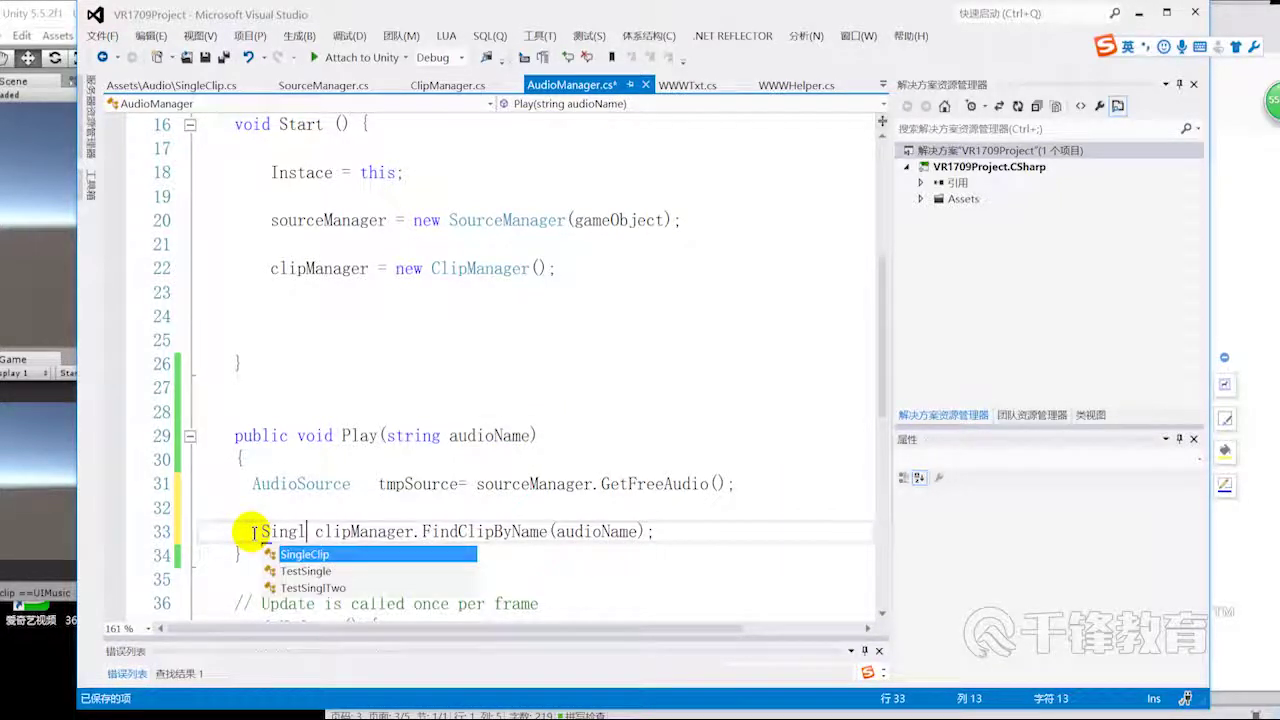
{"action": "key", "text": "Tab"}
{"action": "type", "text": "tmpClips="}
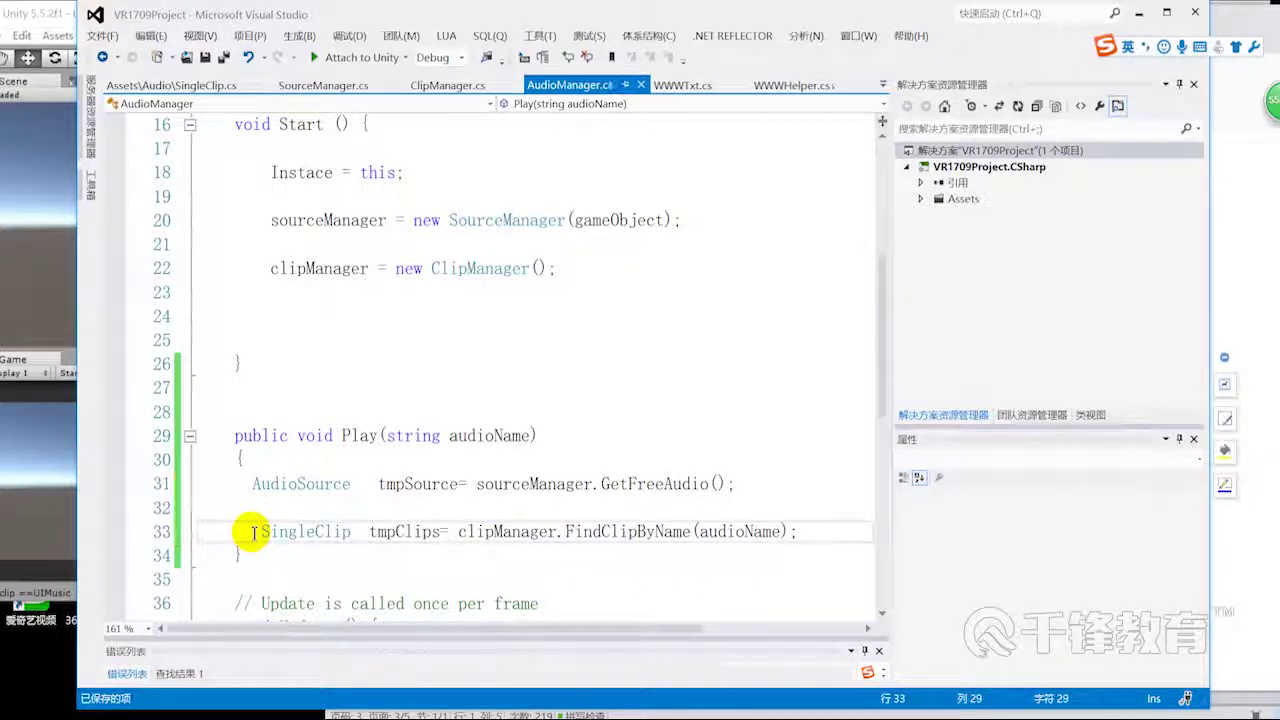
{"action": "scroll", "coordinate": [273, 531], "scroll_direction": "down", "scroll_amount": 1}
{"action": "scroll", "coordinate": [273, 531], "scroll_direction": "down", "scroll_amount": 1}
{"action": "double_click", "coordinate": [400, 388]}
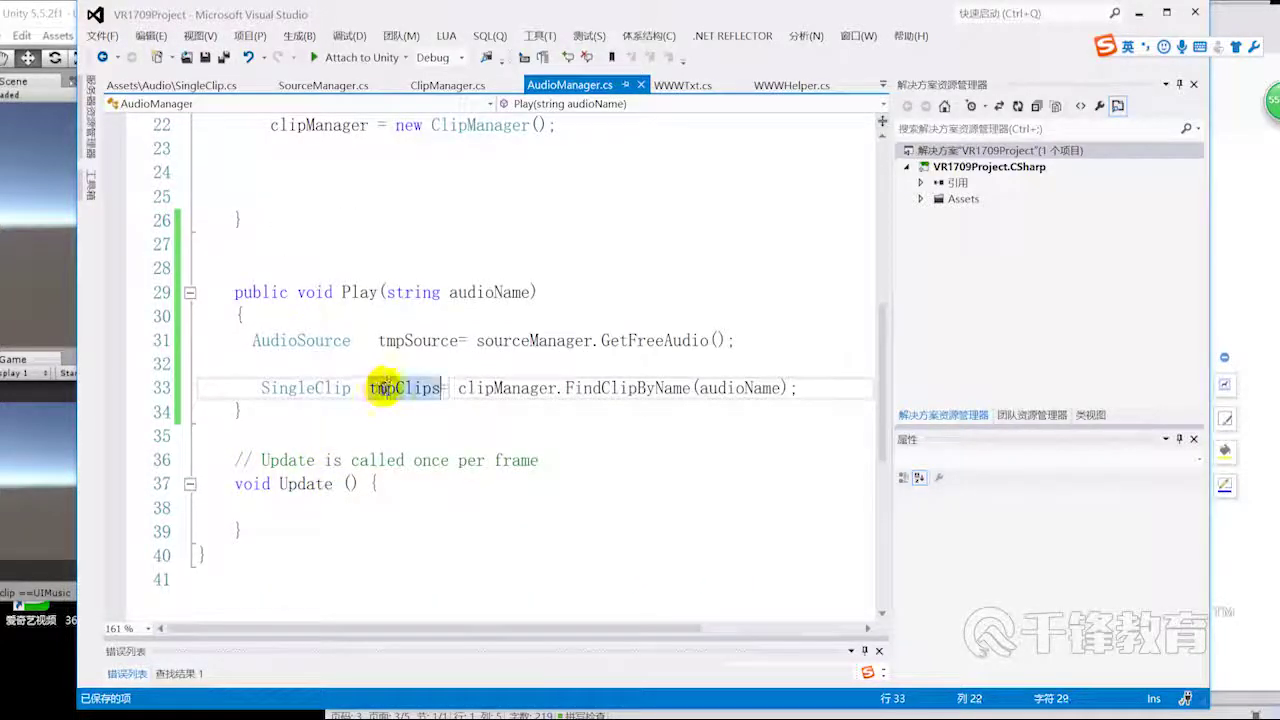
{"action": "left_click", "coordinate": [816, 388]}
{"action": "key", "text": "Return"}
{"action": "key", "text": "Return"}
{"action": "key", "text": "Return"}
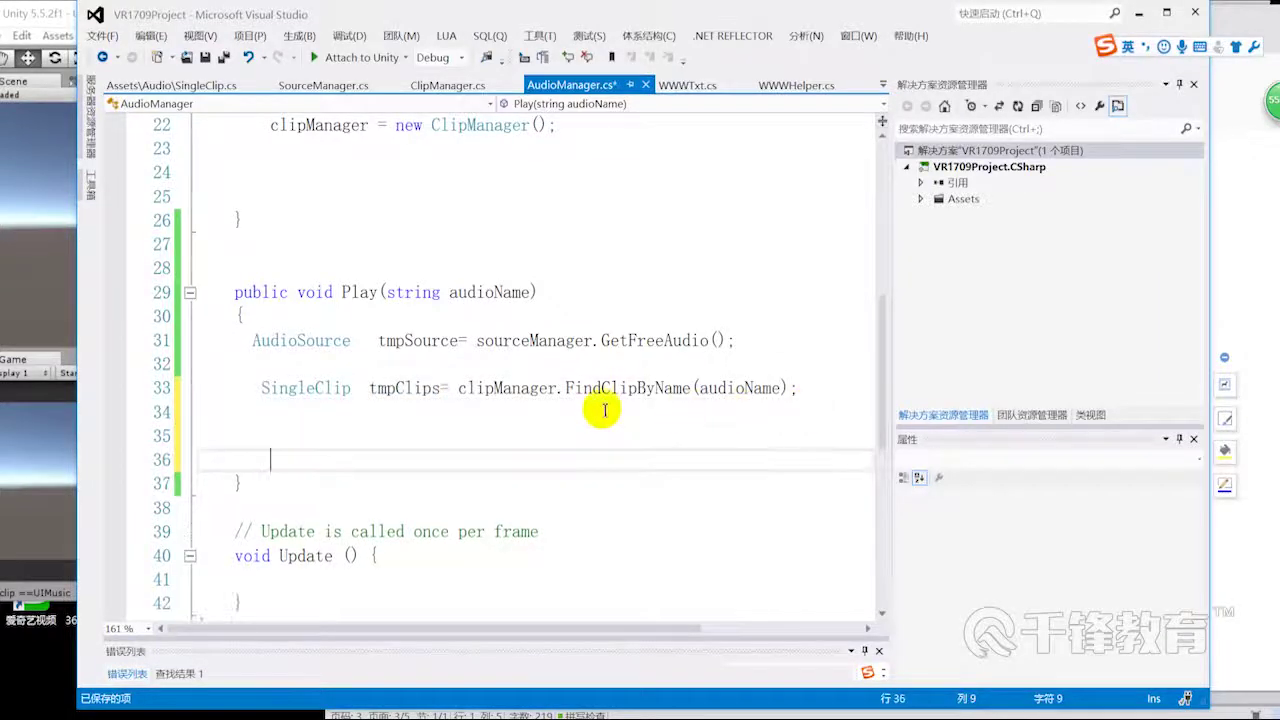
- Go to the SingleClip class definition with F12
{"action": "double_click", "coordinate": [400, 388]}
{"action": "double_click", "coordinate": [412, 340]}
{"action": "double_click", "coordinate": [420, 388]}
{"action": "double_click", "coordinate": [290, 388]}
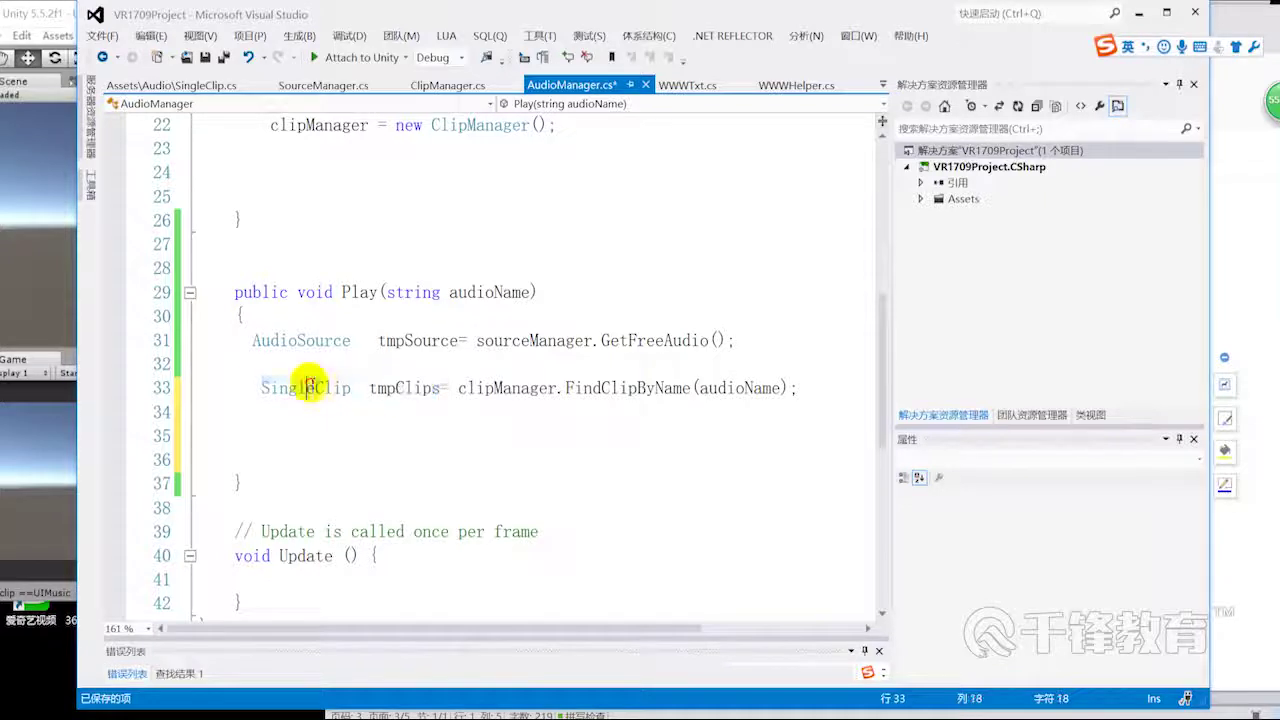
{"action": "key", "text": "F12"}
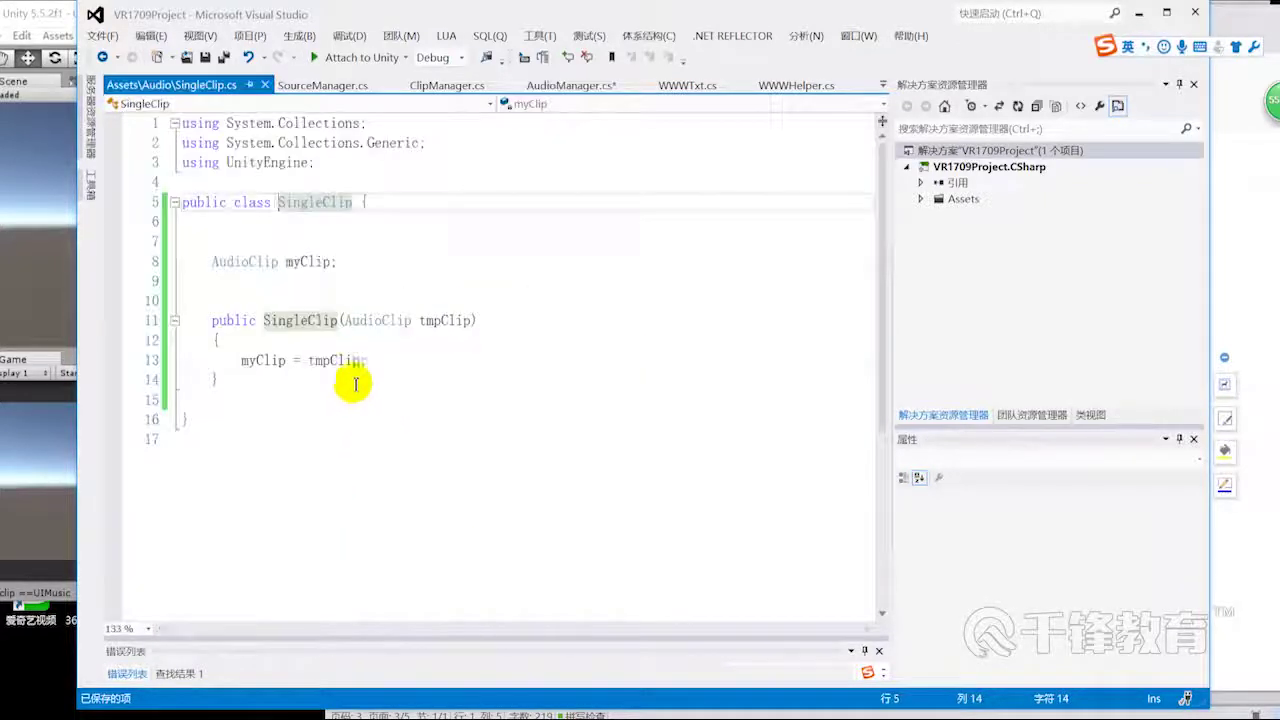
- Add a public void Play(AudioSource) method after the SingleClip constructor and save
{"action": "left_click", "coordinate": [302, 388]}
{"action": "key", "text": "Return"}
{"action": "key", "text": "Return"}
{"action": "key", "text": "Return"}
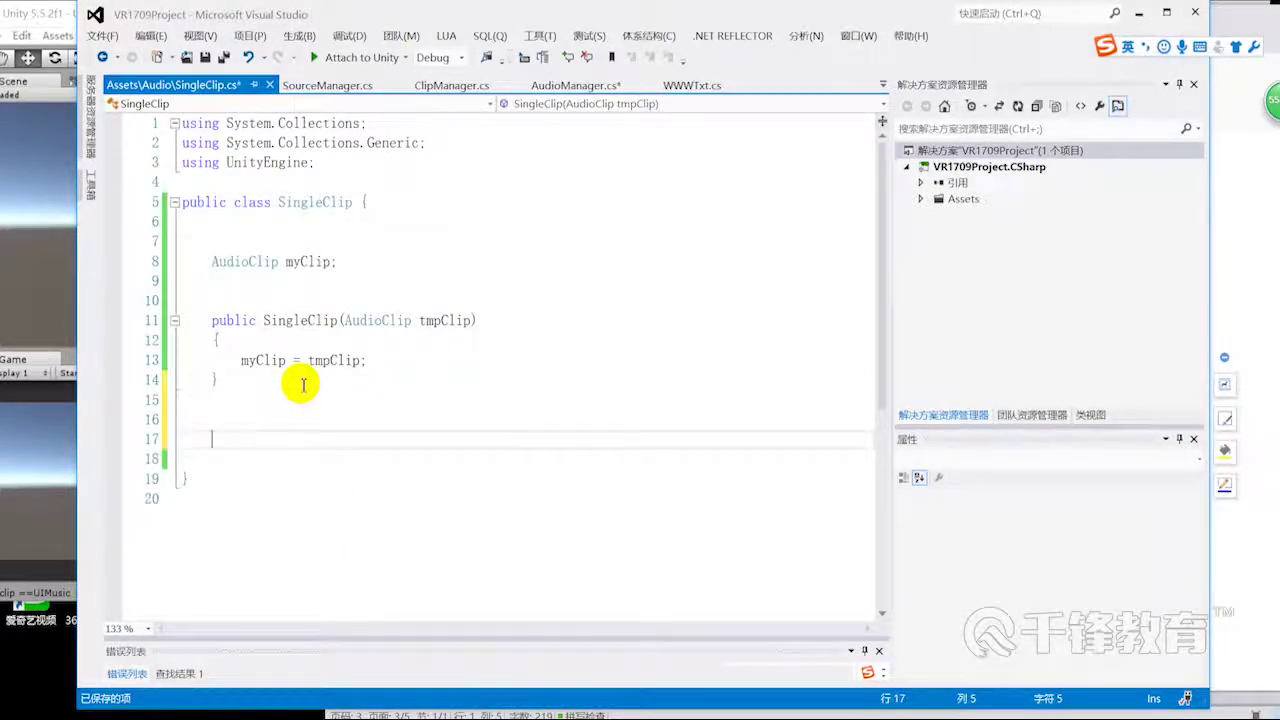
{"action": "type", "text": "pub"}
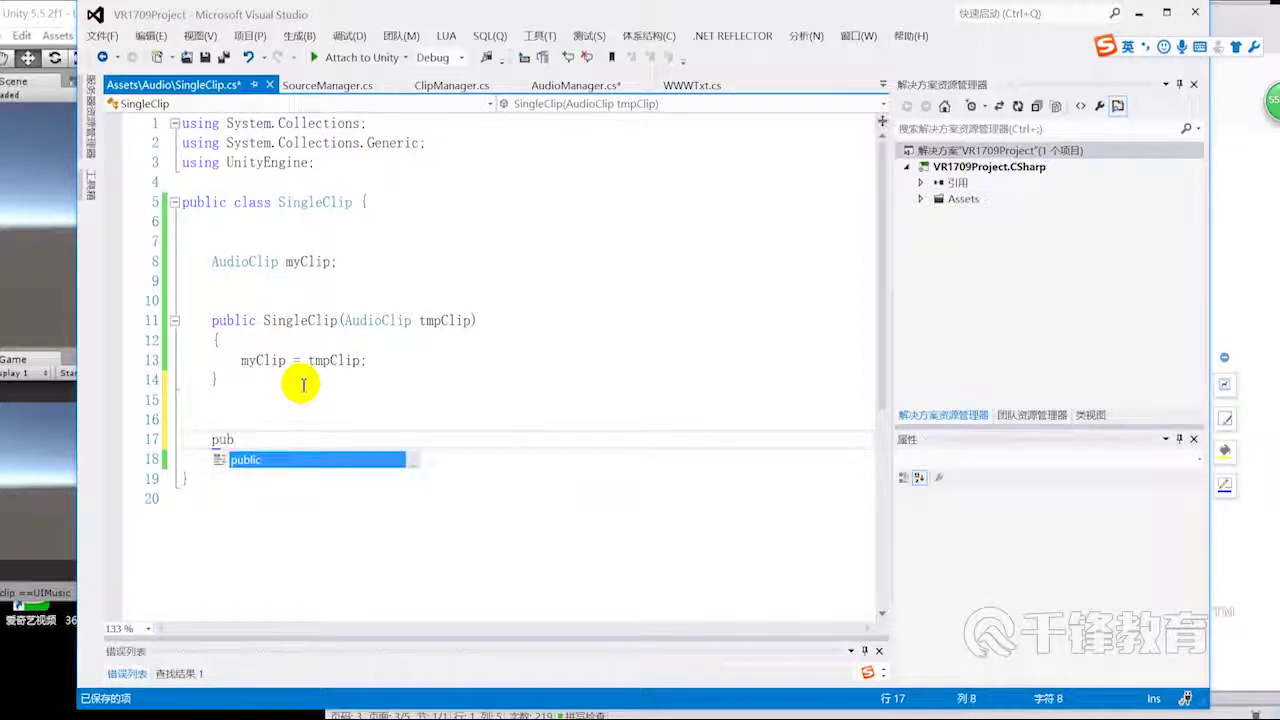
{"action": "key", "text": "Tab"}
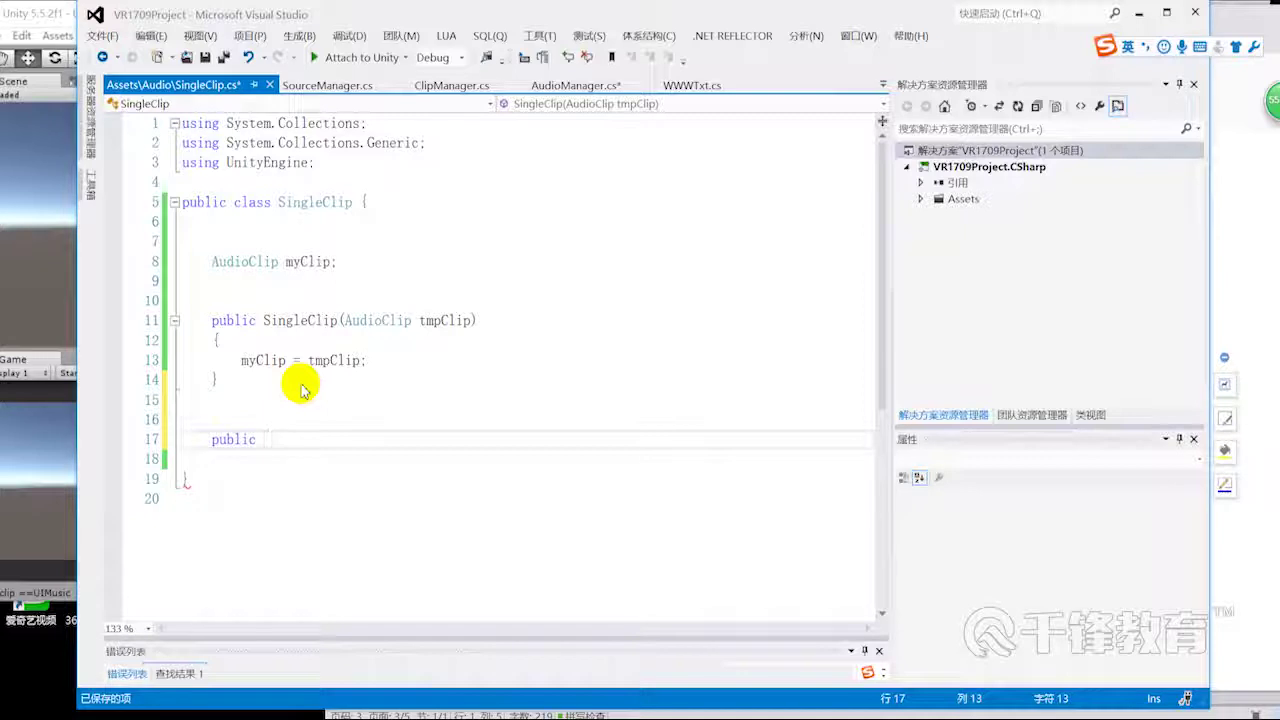
{"action": "type", "text": "vod"}
{"action": "type", "text": "void p"}
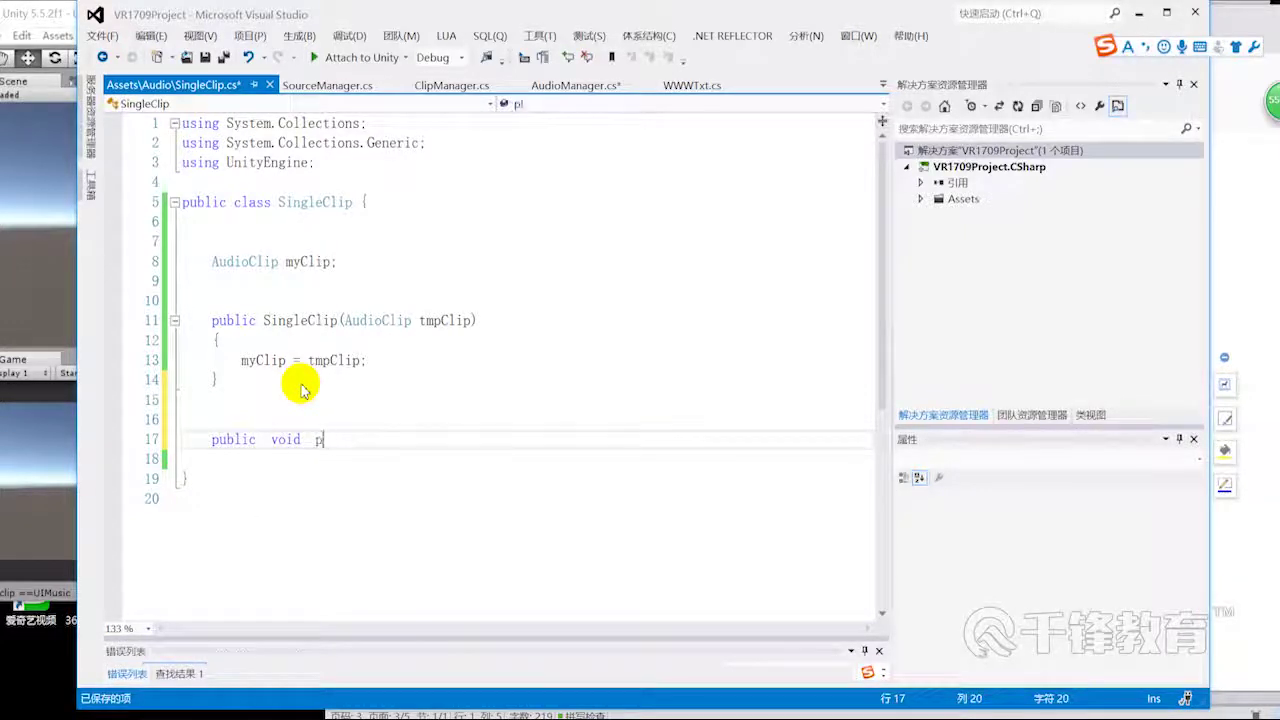
{"action": "type", "text": "lay("}
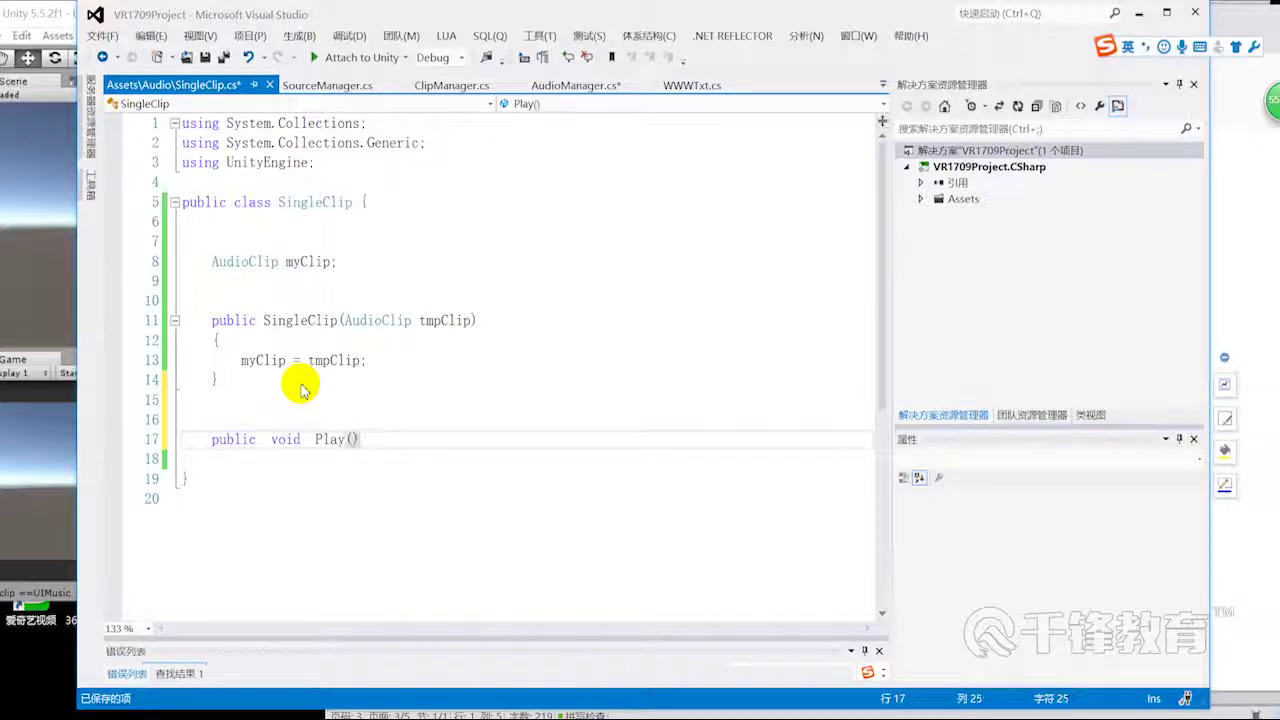
{"action": "key", "text": "Return"}
{"action": "key", "text": "Return"}
{"action": "type", "text": "}"}
{"action": "key", "text": "Up"}
{"action": "key", "text": "Return"}
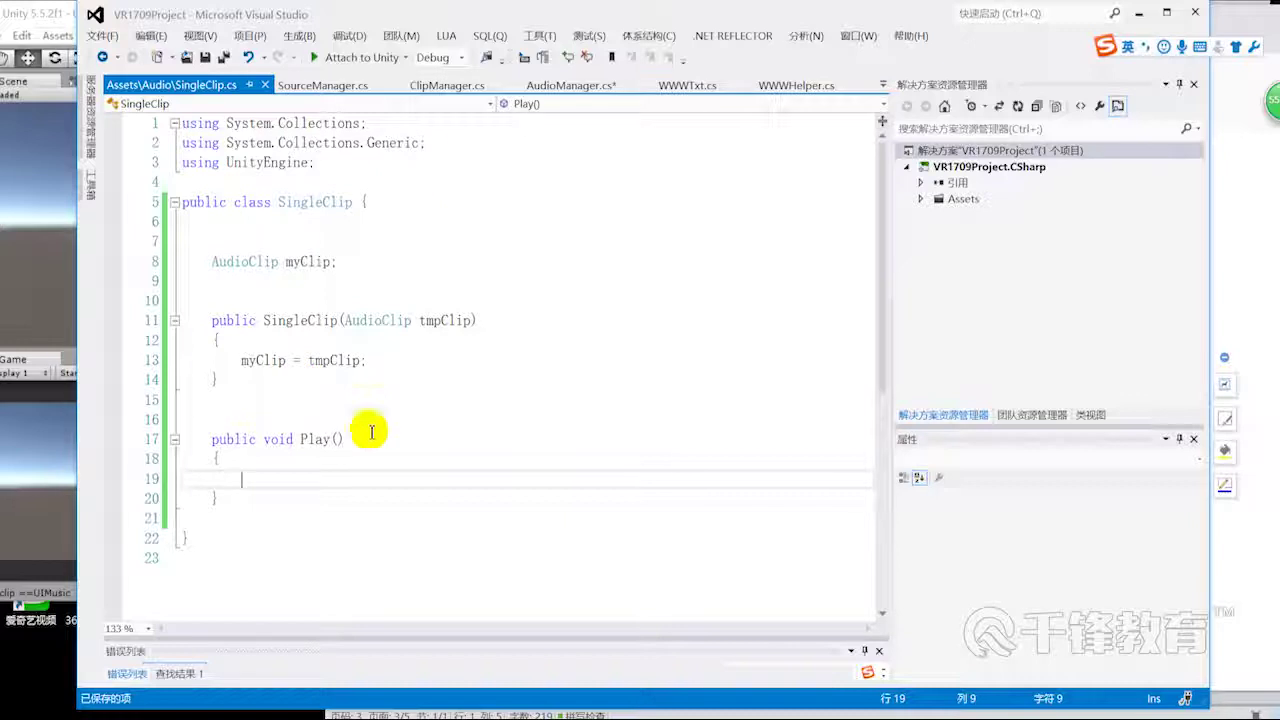
{"action": "left_click", "coordinate": [333, 440]}
{"action": "type", "text": "A"}
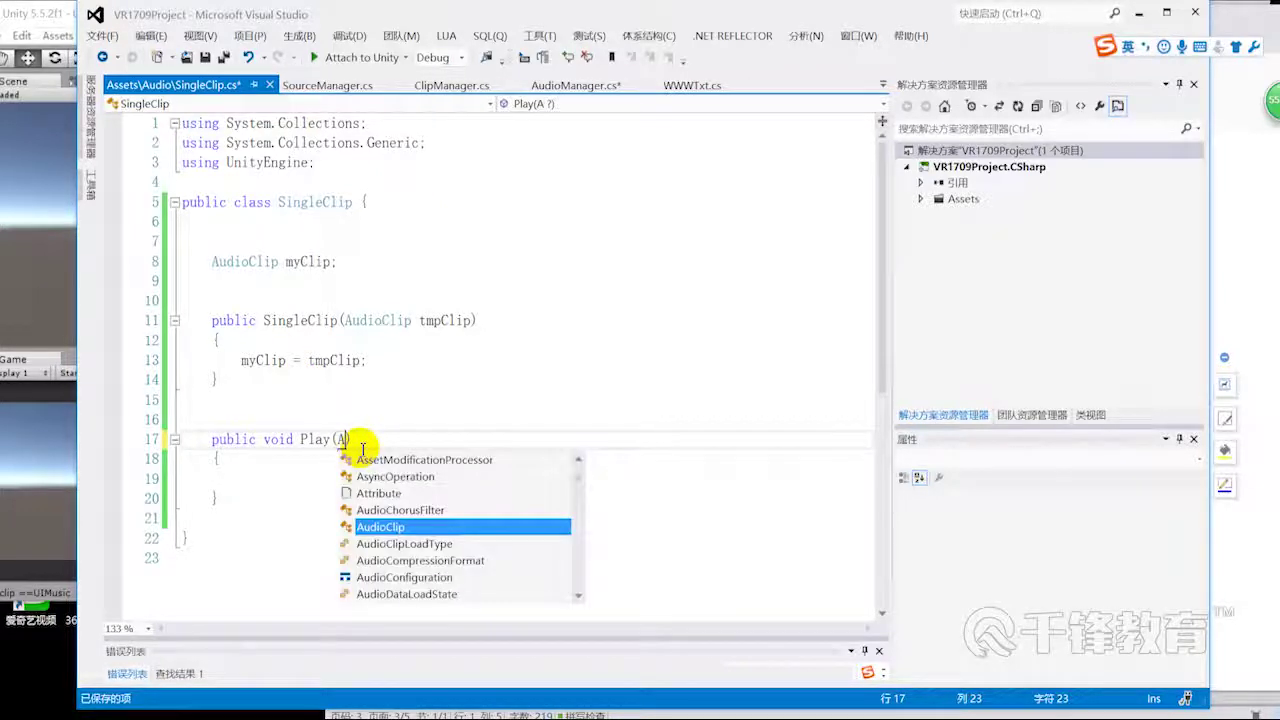
{"action": "type", "text": "udioS"}
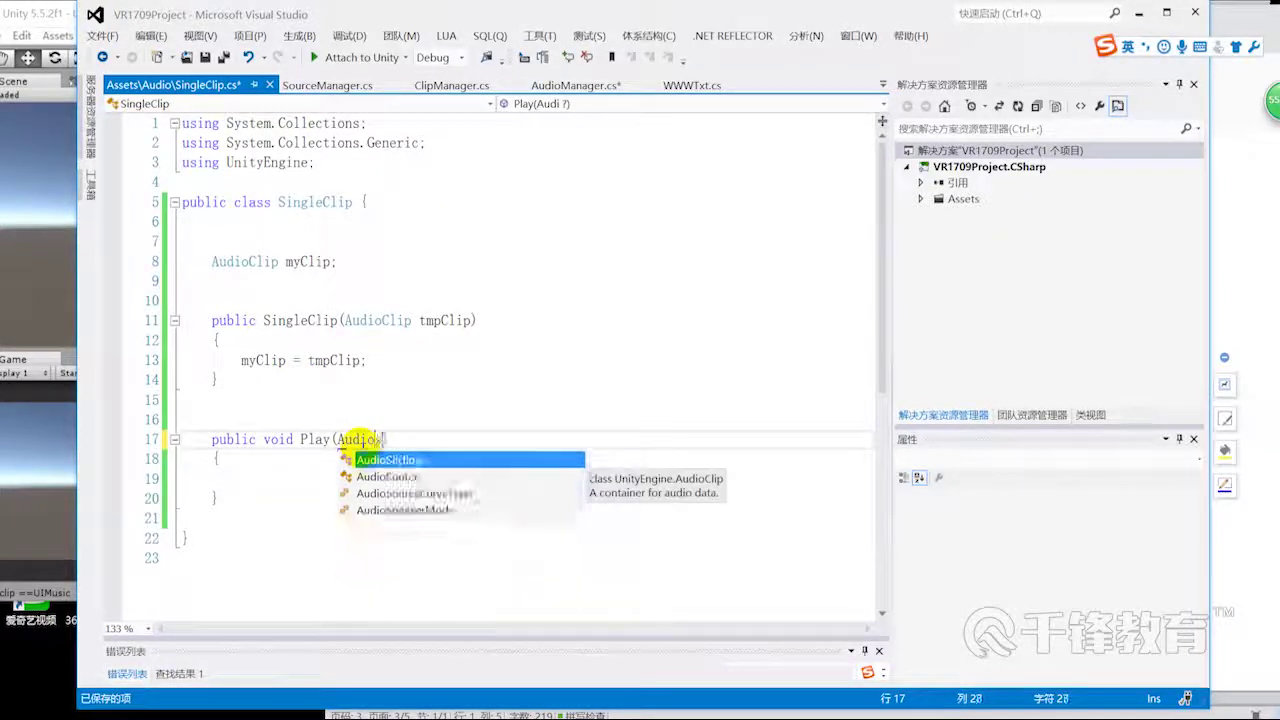
{"action": "type", "text": "ource   tmpSource"}
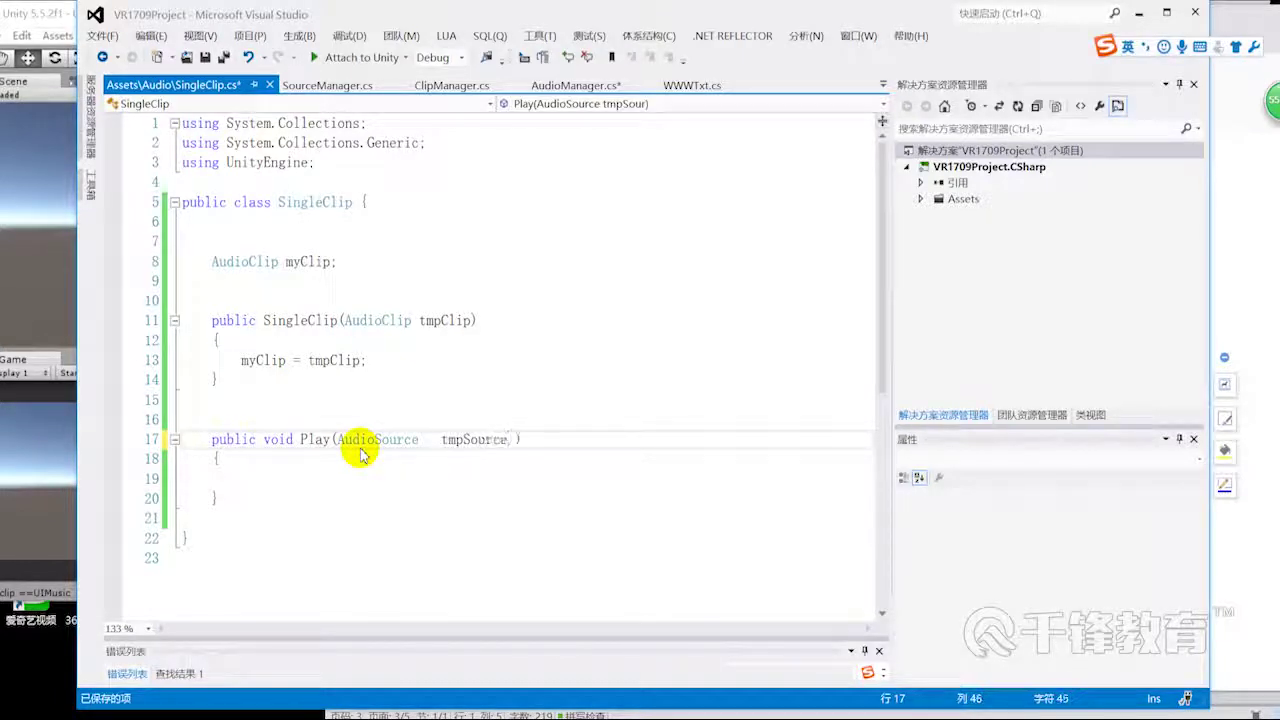
{"action": "key", "text": "ctrl+s"}
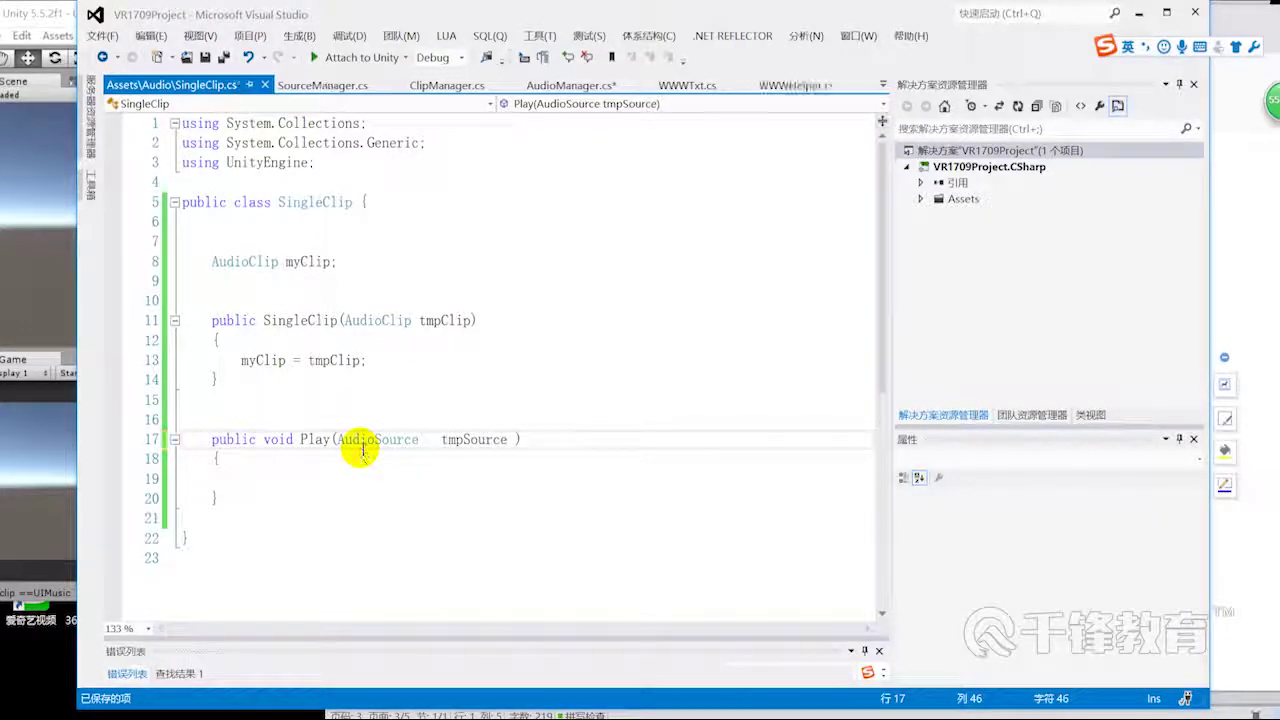
- Inside Play, assign myClip to tmpSource.clip
{"action": "left_click", "coordinate": [465, 476]}
{"action": "key", "text": "Return"}
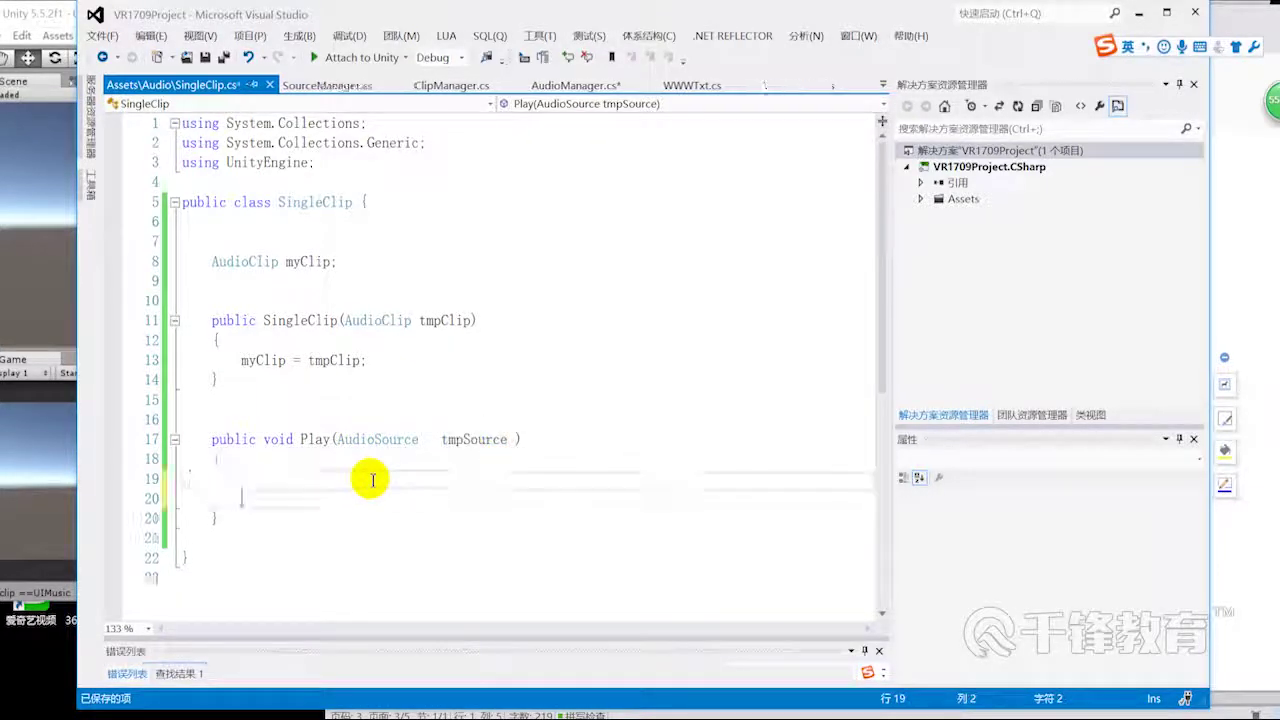
{"action": "type", "text": "tmpSource."}
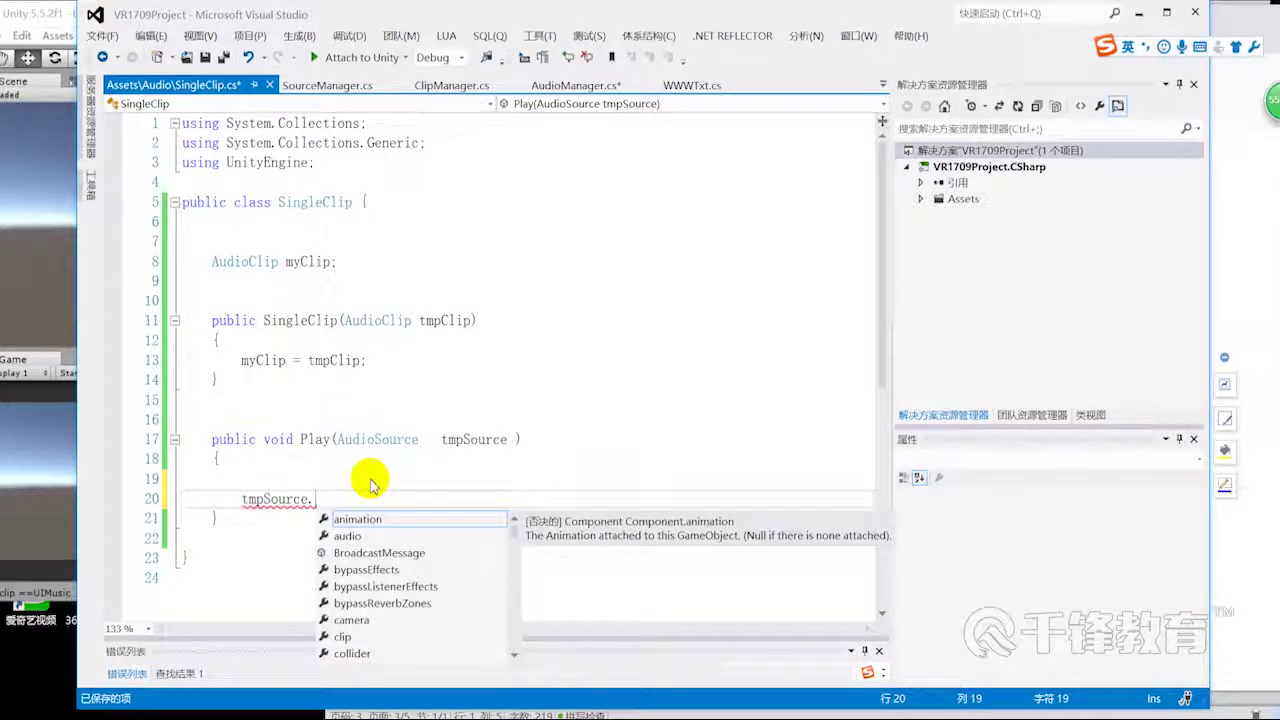
{"action": "type", "text": "c"}
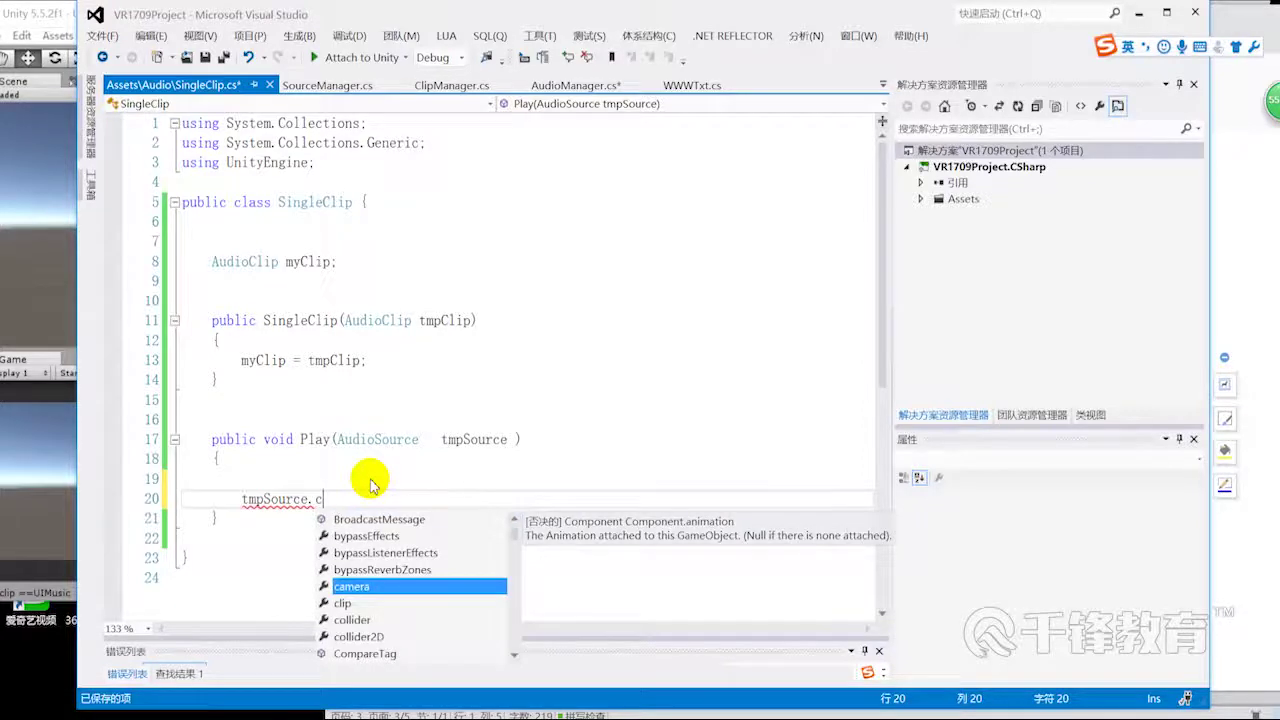
{"action": "type", "text": "lip  =  my"}
{"action": "key", "text": "Tab"}
{"action": "key", "text": "Return"}
{"action": "key", "text": "Return"}
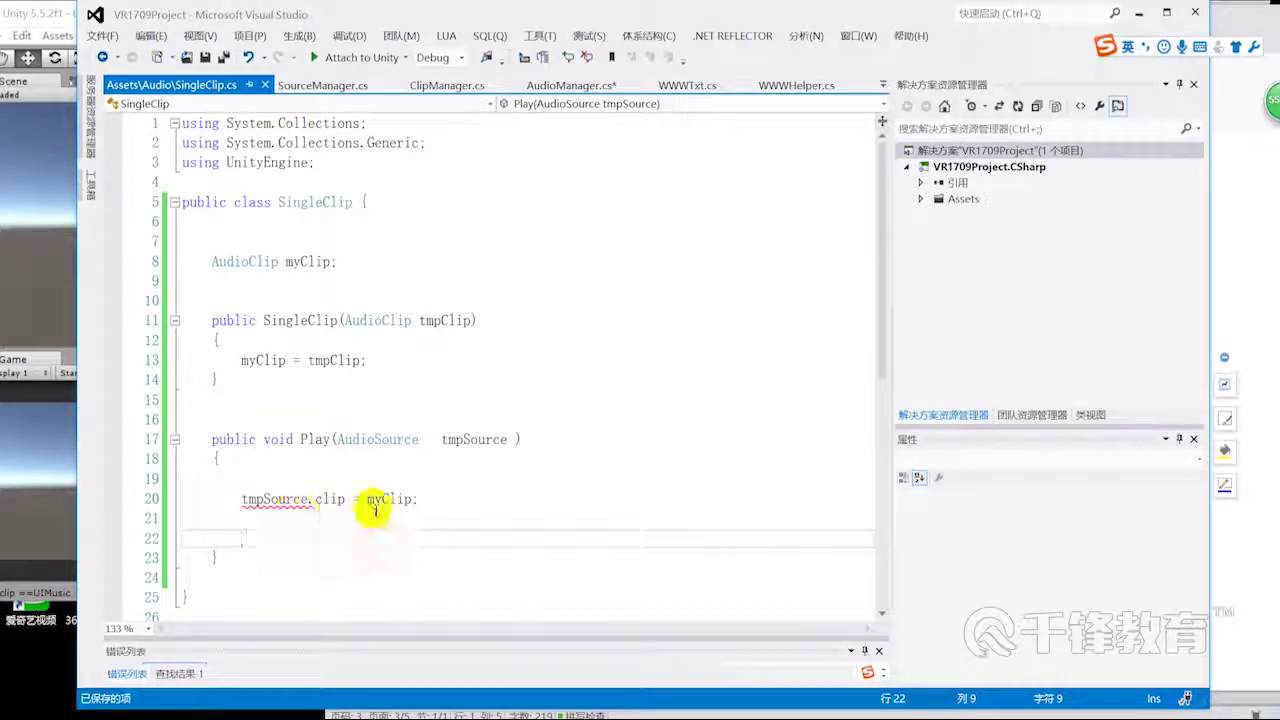
- Add the tmpSource.Play() call below the assignment and save SingleClip.cs
{"action": "left_click", "coordinate": [265, 500]}
{"action": "left_click", "coordinate": [324, 525]}
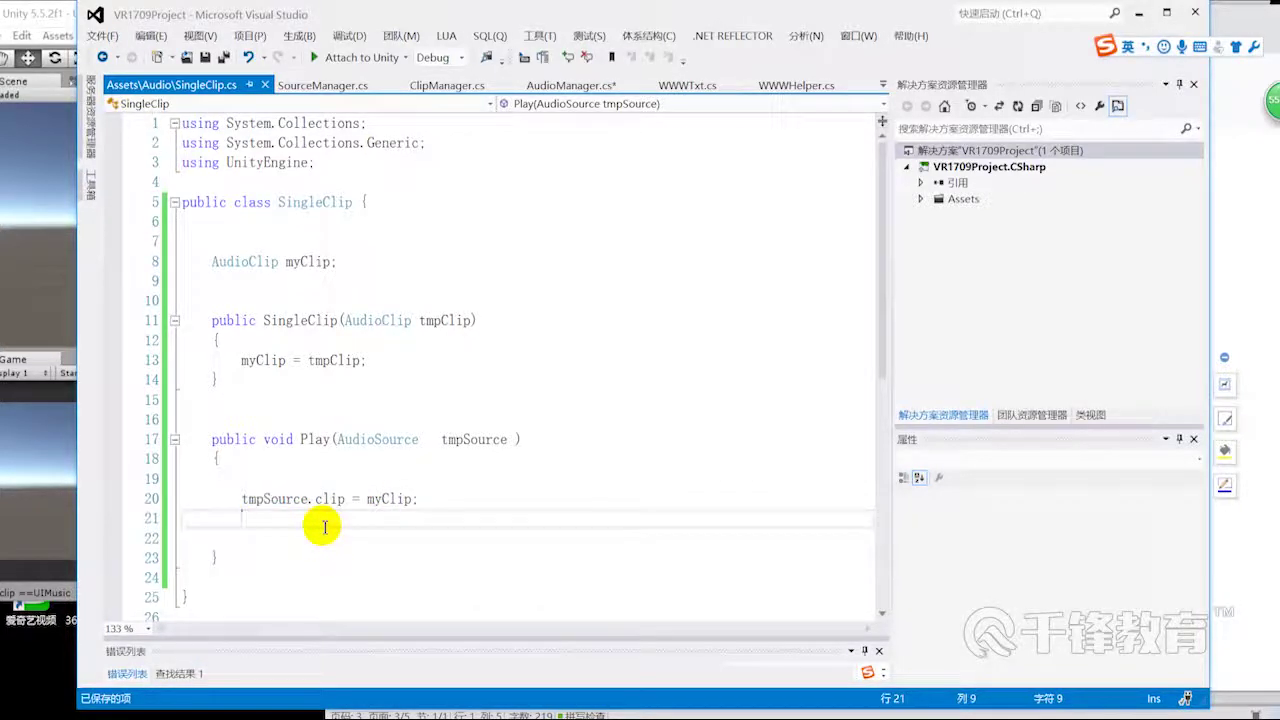
{"action": "key", "text": "Return"}
{"action": "type", "text": "tmpSource.Play"}
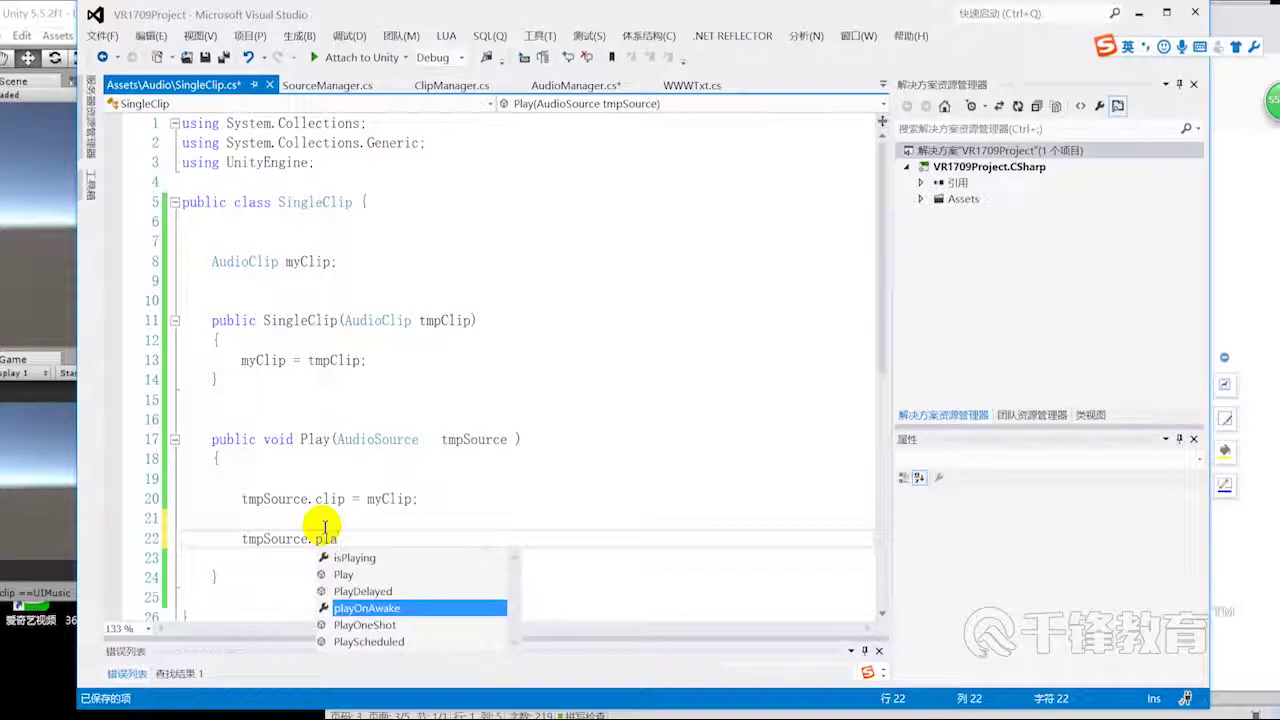
{"action": "key", "text": "Escape"}
{"action": "type", "text": "();"}
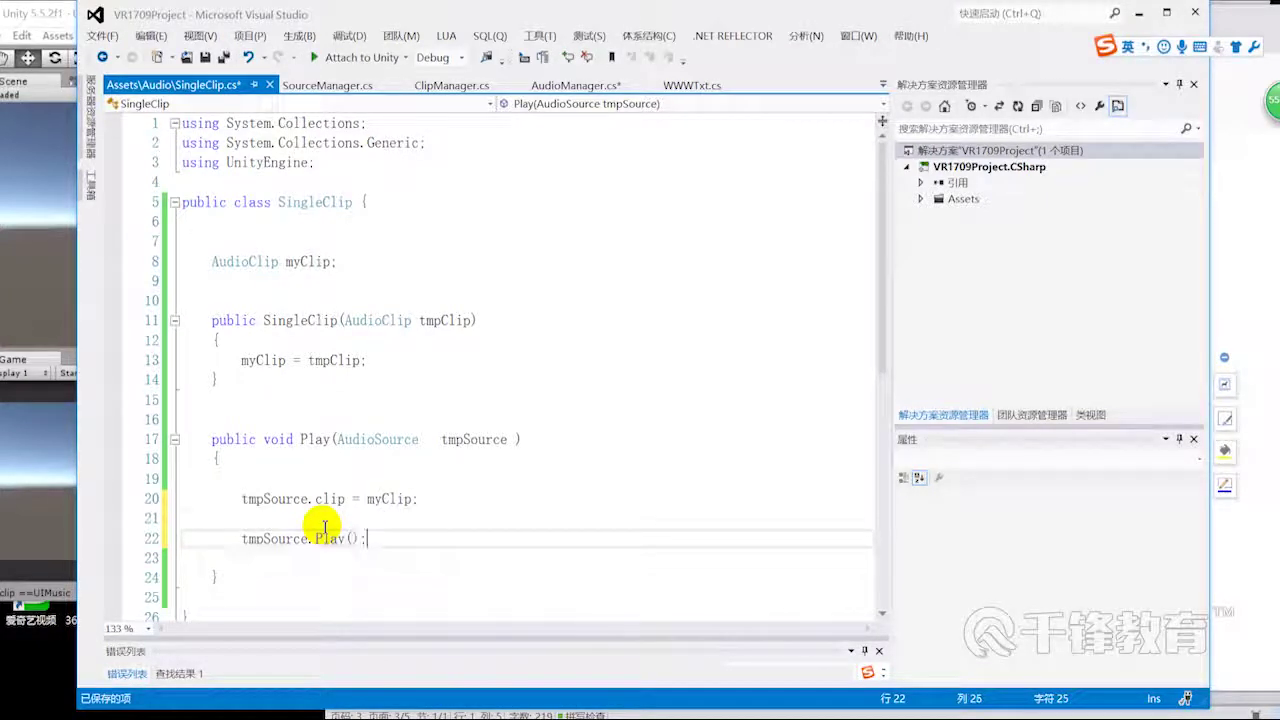
{"action": "key", "text": "ctrl+s"}
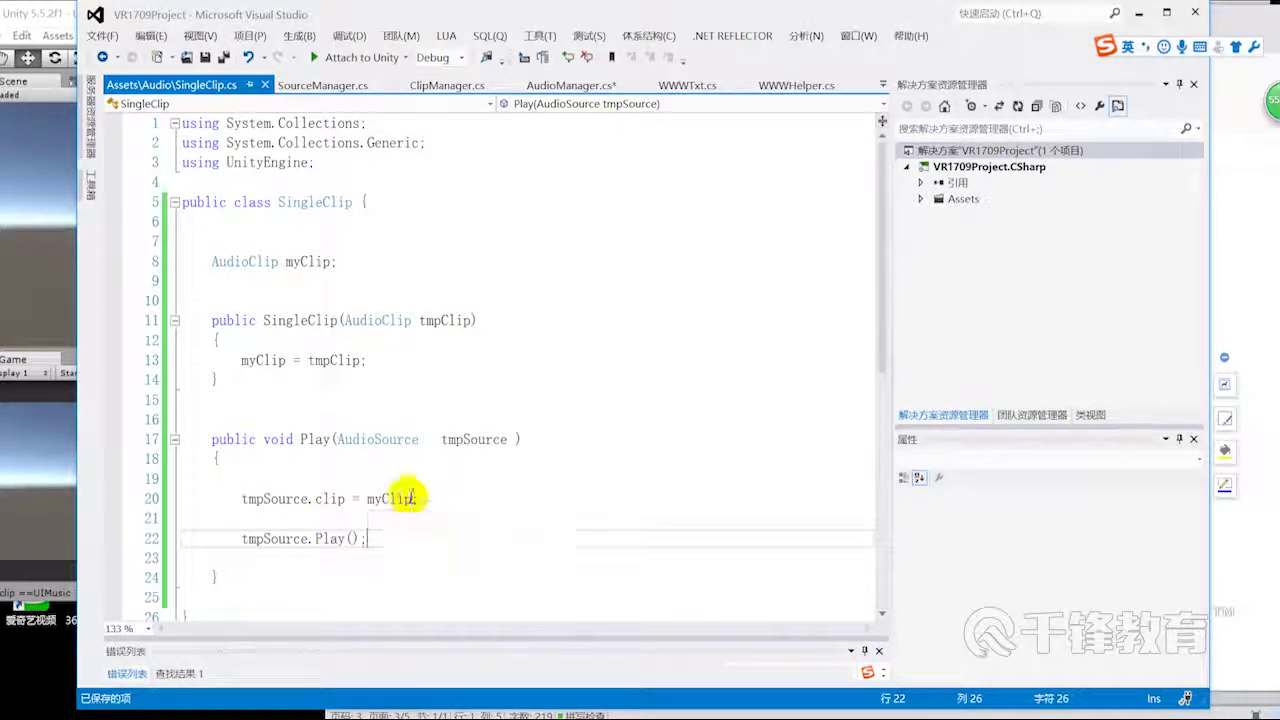
{"action": "left_click", "coordinate": [310, 439]}
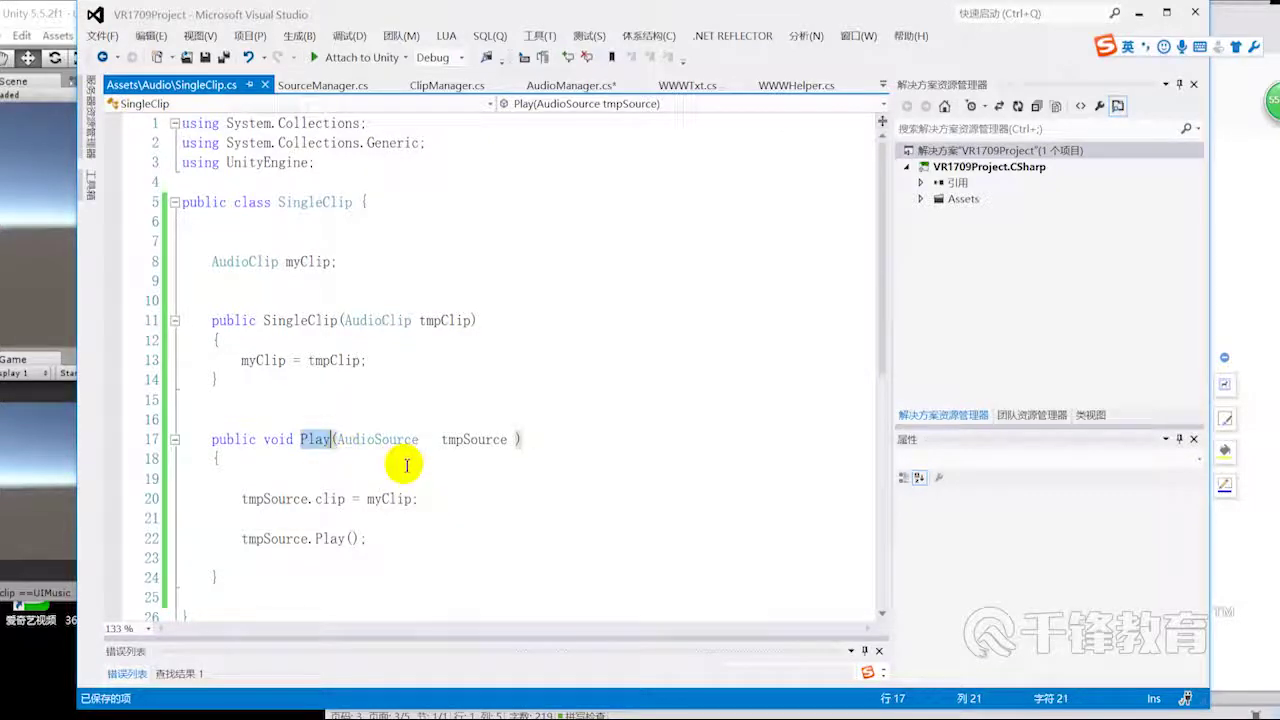
- In AudioManager.cs, add a tmpClips.Play() call on a new line at the end of Play
{"action": "left_click", "coordinate": [541, 85]}
{"action": "scroll", "coordinate": [450, 400], "scroll_direction": "down", "scroll_amount": 1}
{"action": "double_click", "coordinate": [410, 316]}
{"action": "key", "text": "ctrl+c"}
{"action": "left_click", "coordinate": [418, 370]}
{"action": "key", "text": "Return"}
{"action": "key", "text": "ctrl+v"}
{"action": "type", "text": ".play();"}
- Pass tmpSource as the call's argument, then review the GetFreeAudio statement
{"action": "key", "text": "Left"}
{"action": "key", "text": "Left"}
{"action": "type", "text": "tmpS"}
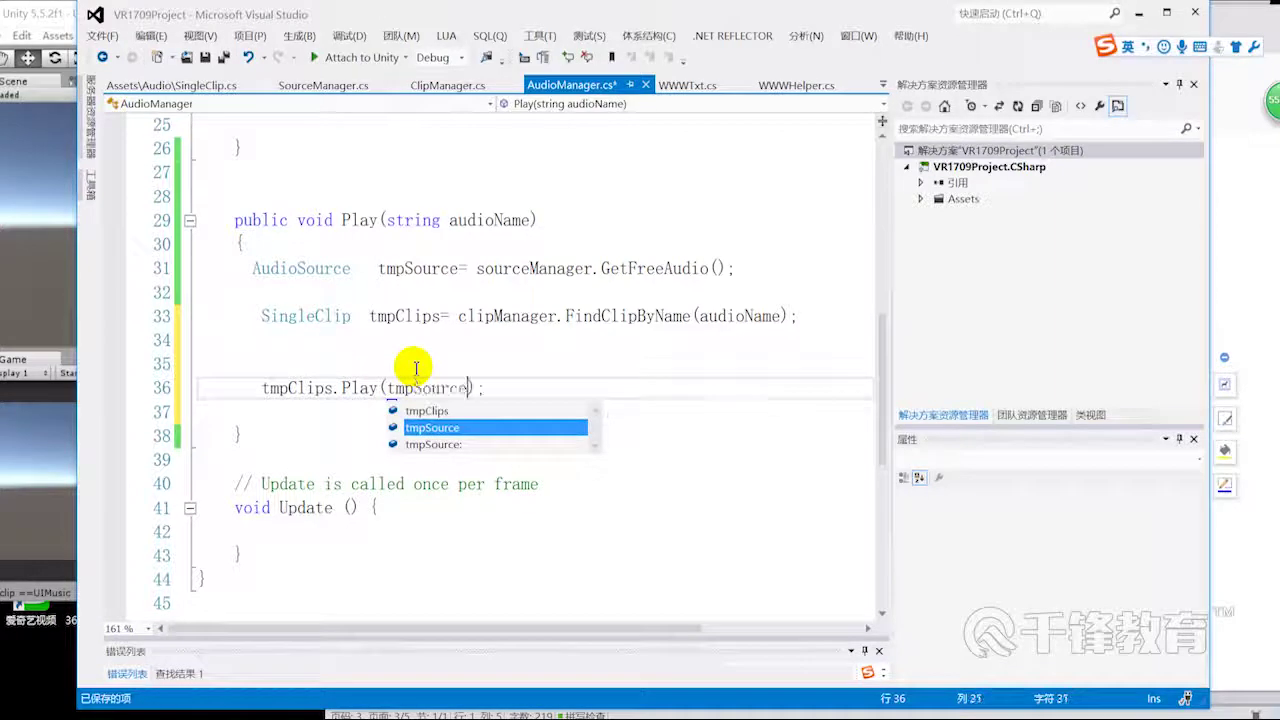
{"action": "key", "text": "Tab"}
{"action": "key", "text": "End"}
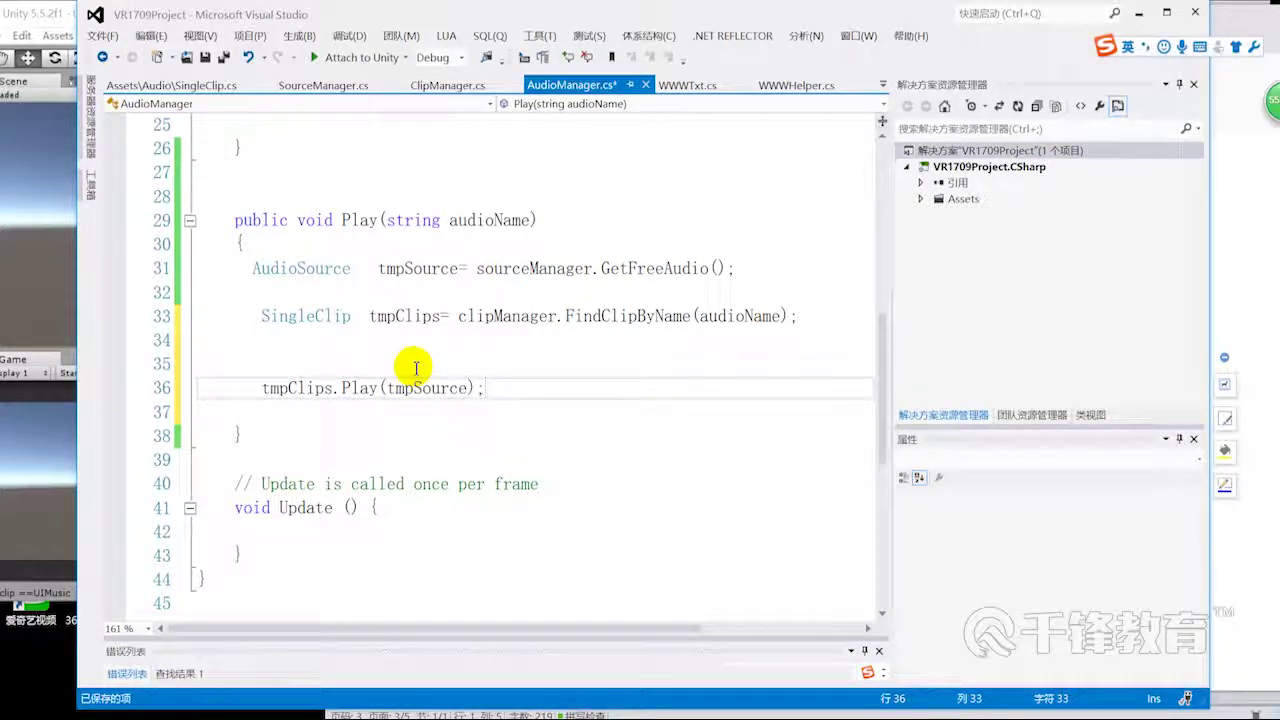
{"action": "key", "text": "Return"}
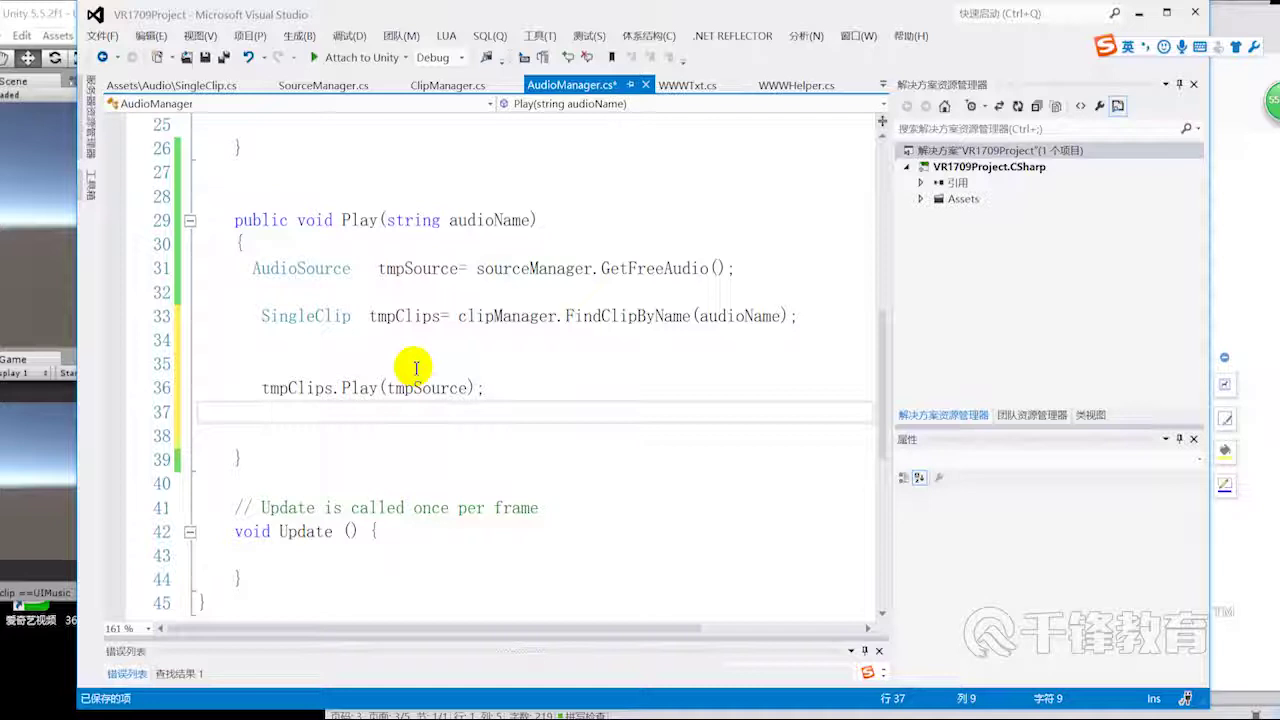
{"action": "left_click_drag", "start_coordinate": [372, 268], "coordinate": [736, 268]}
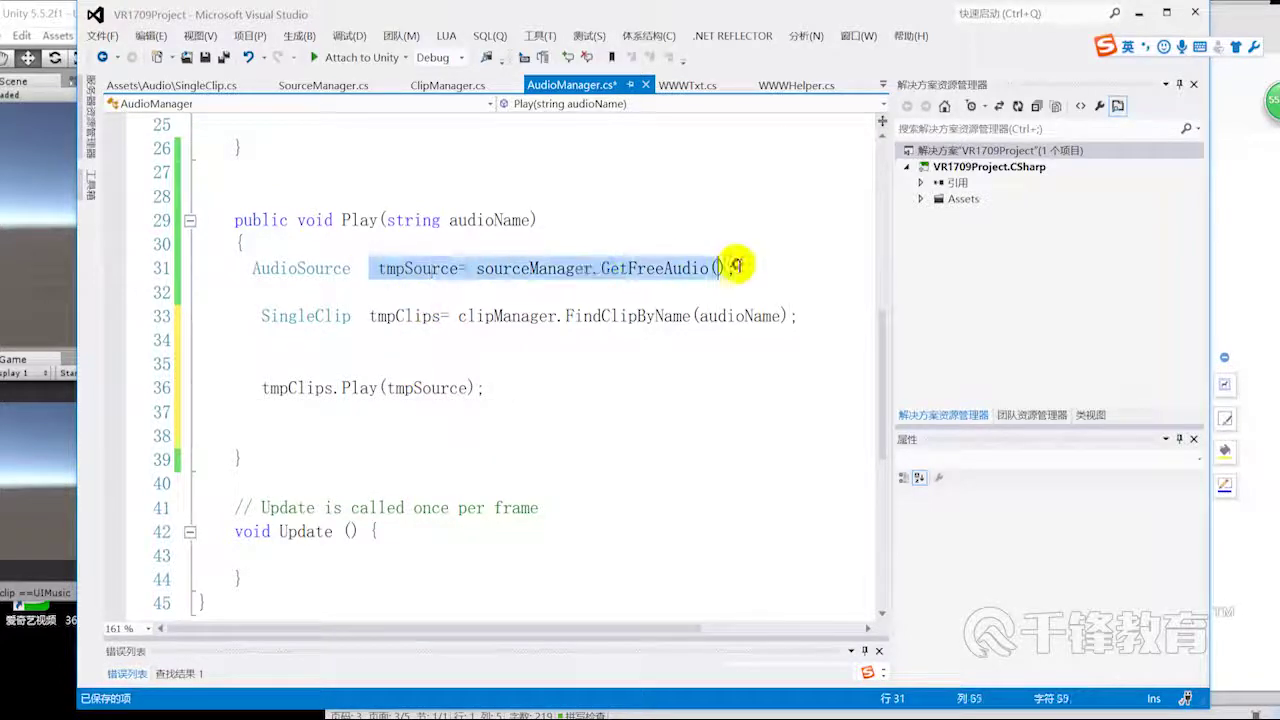
{"action": "left_click", "coordinate": [537, 268]}
- Add the comment "// 拿一个空闲 的audiosource" above the GetFreeAudio line
{"action": "left_click", "coordinate": [493, 244]}
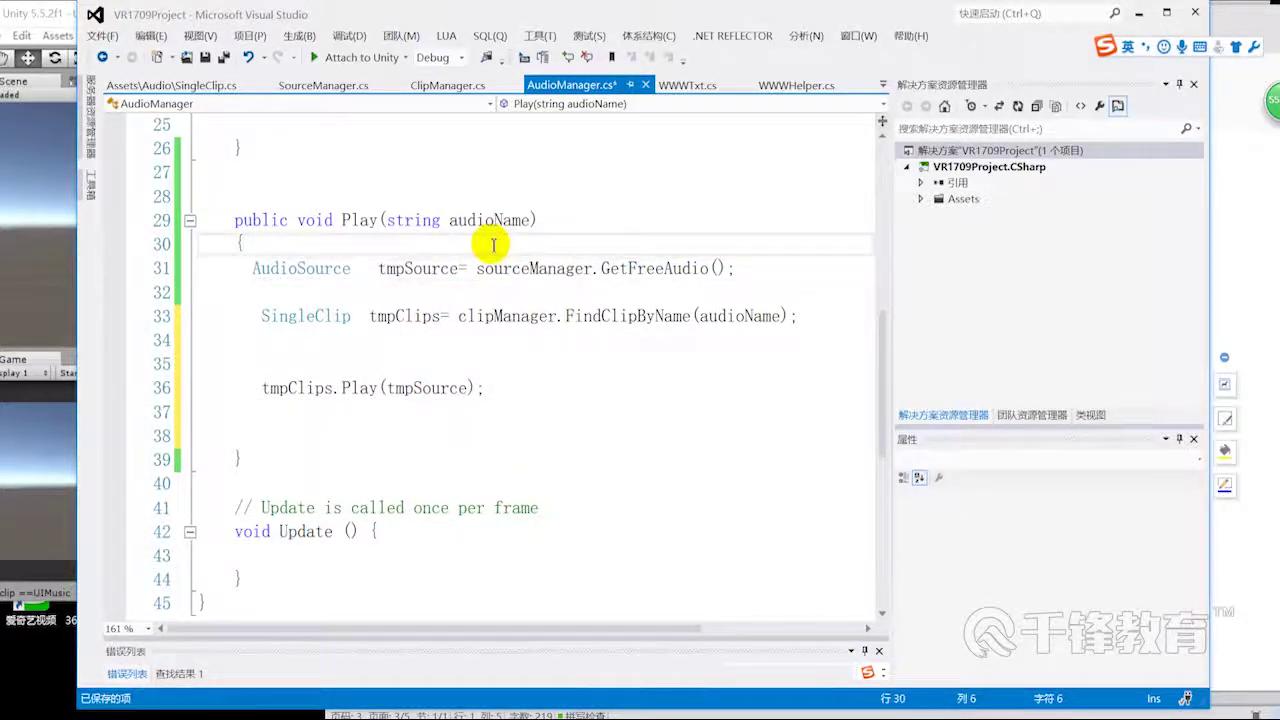
{"action": "key", "text": "Return"}
{"action": "type", "text": "// "}
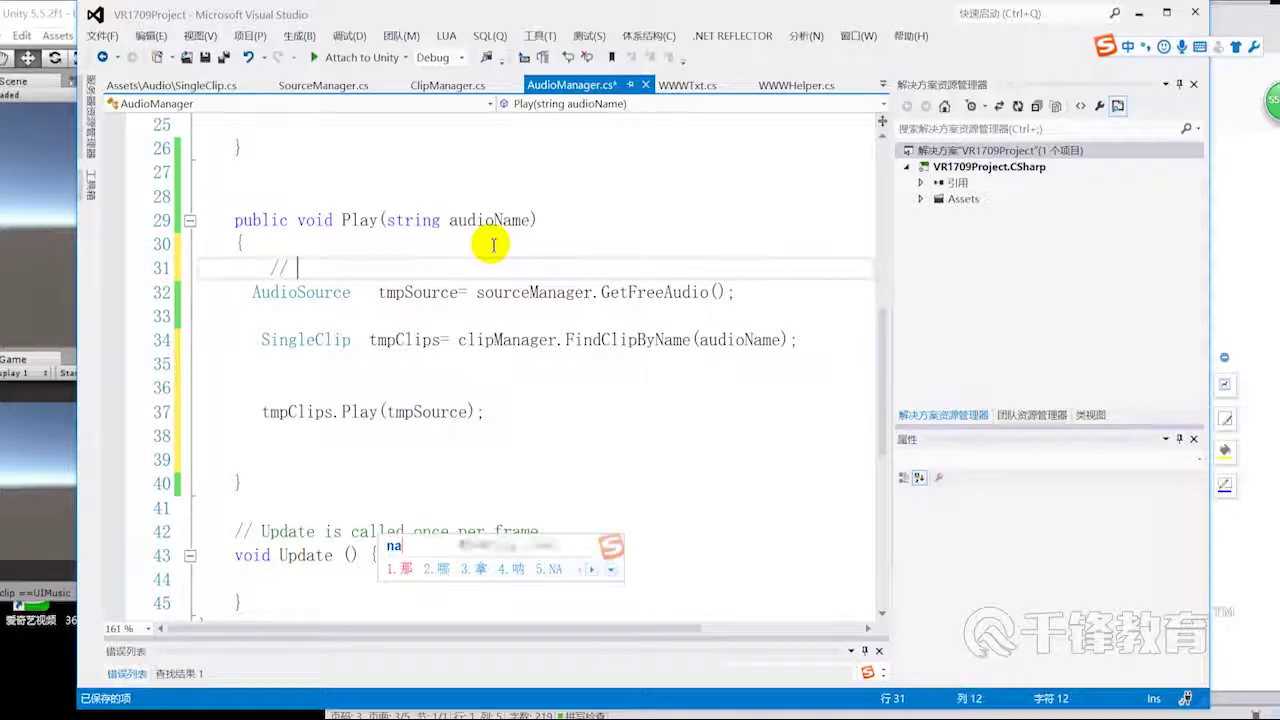
{"action": "type", "text": "首一个"}
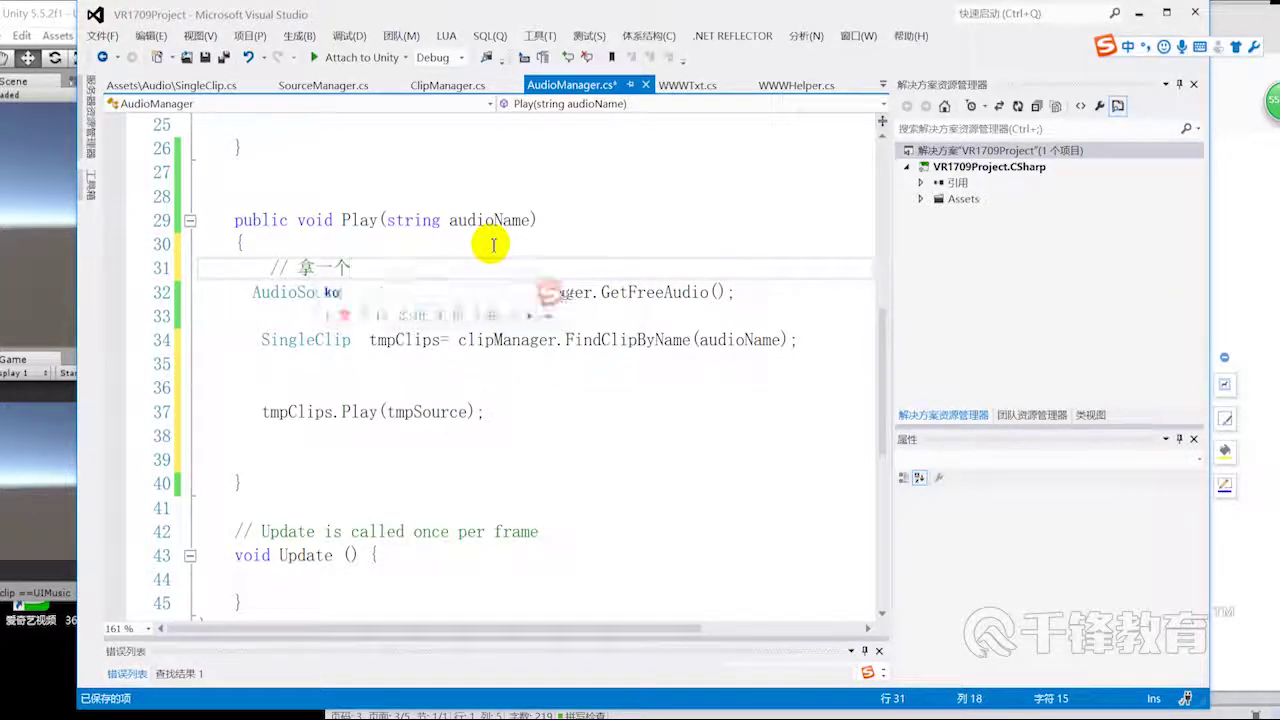
{"action": "type", "text": "空闲 的"}
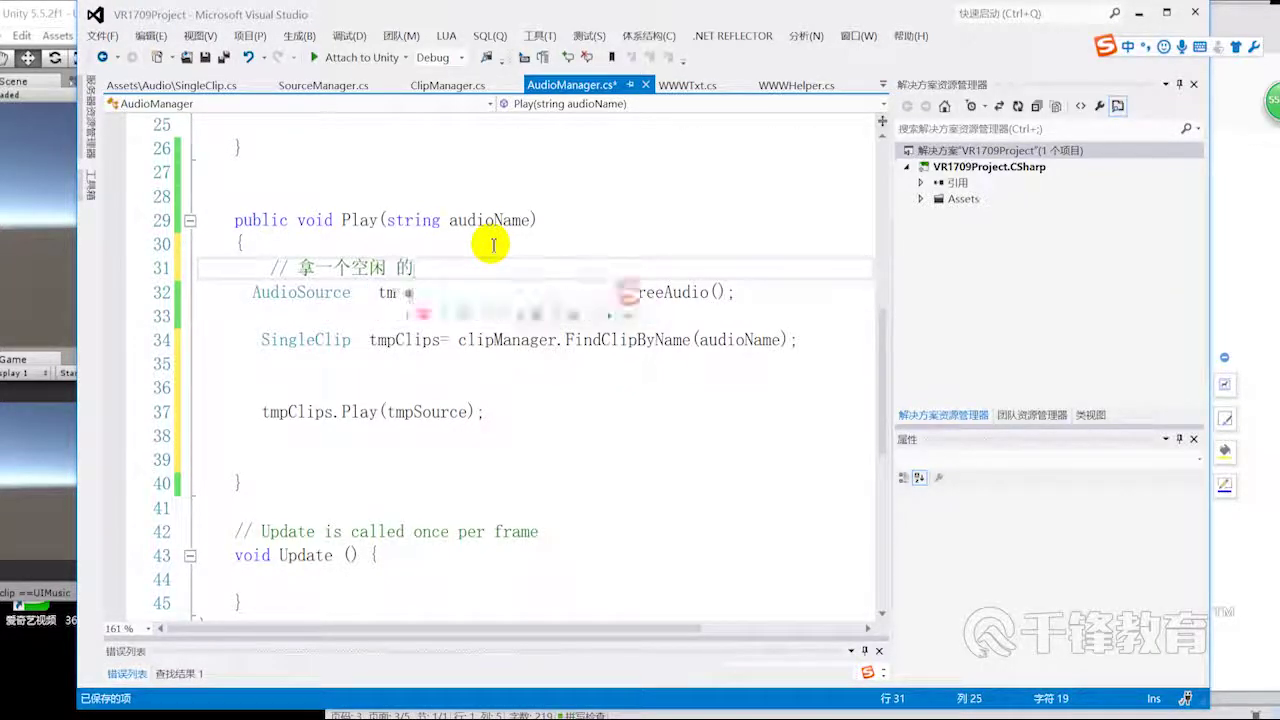
{"action": "key", "text": "shift"}
{"action": "type", "text": "audio"}
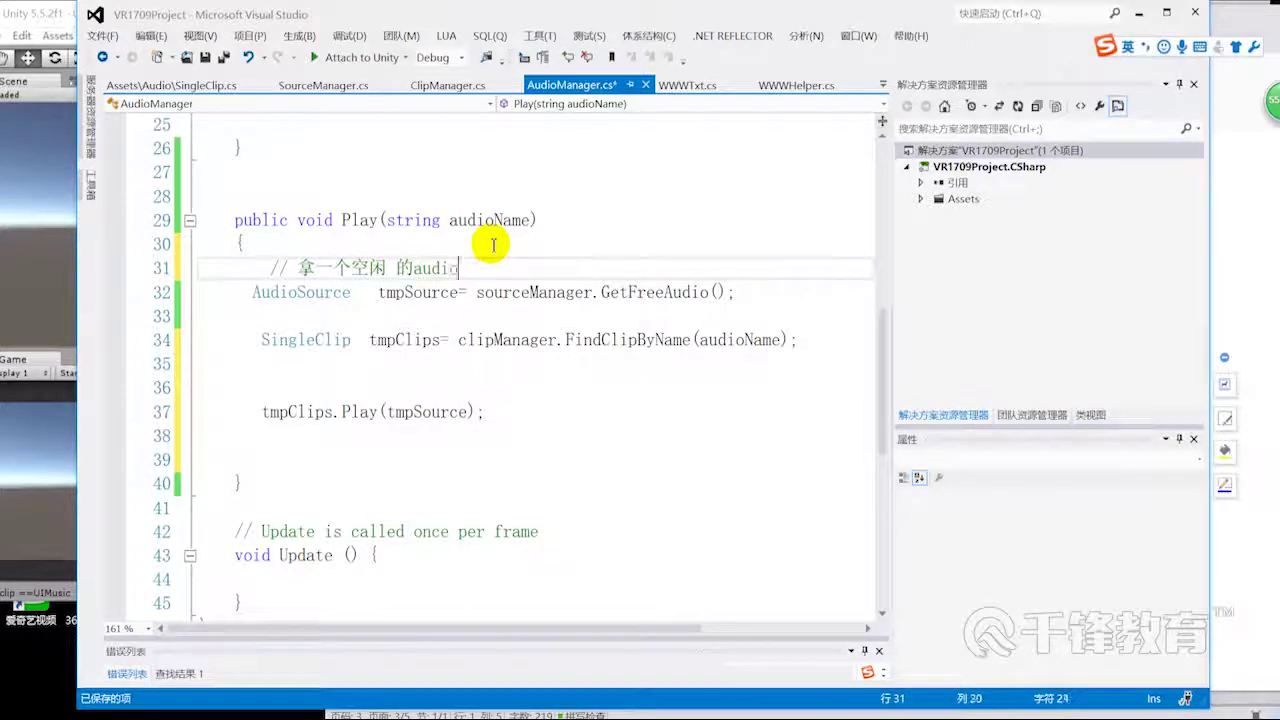
- Add "// 找到clip" above the FindClipByName line and begin a comment above tmpClips.Play
{"action": "left_click", "coordinate": [337, 318]}
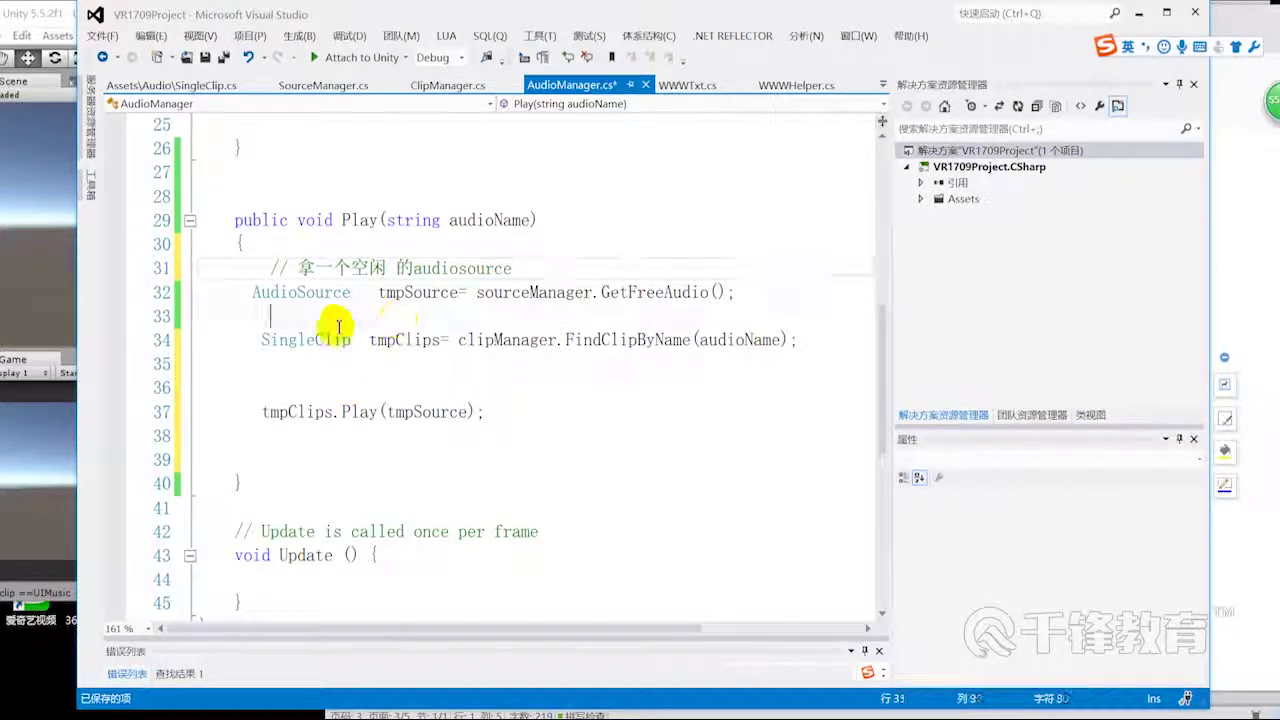
{"action": "key", "text": "Return"}
{"action": "type", "text": "/ "}
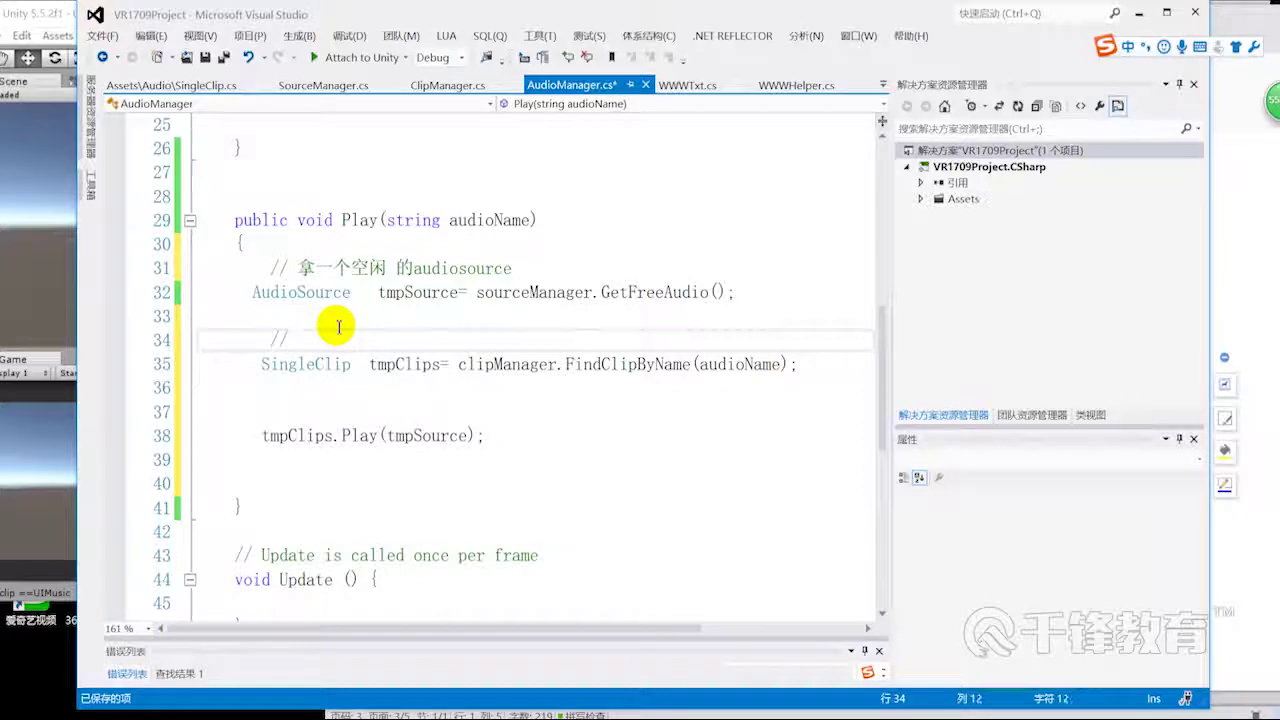
{"action": "type", "text": "找到"}
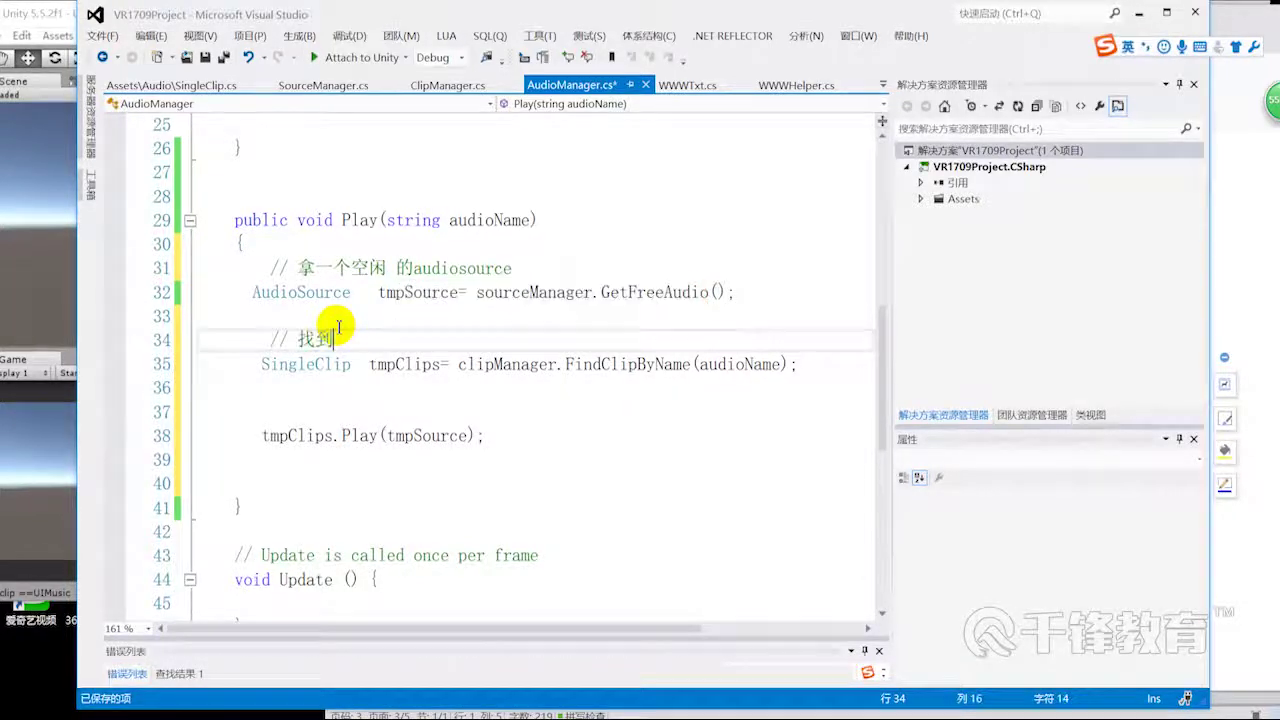
{"action": "left_click", "coordinate": [296, 414]}
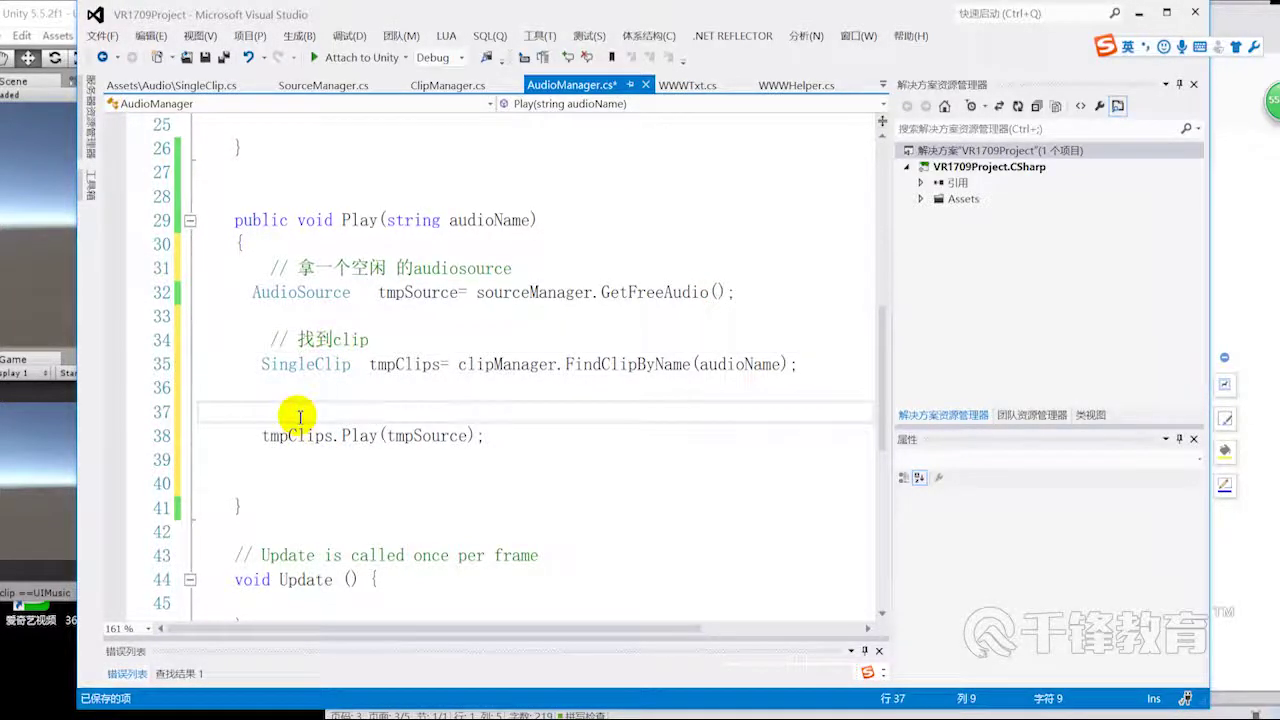
{"action": "key", "text": "Return"}
- Finish the comment '//两个结合' above tmpClips.Play(tmpSource) in AudioManager's Play method
{"action": "type", "text": "//   两个 结合"}
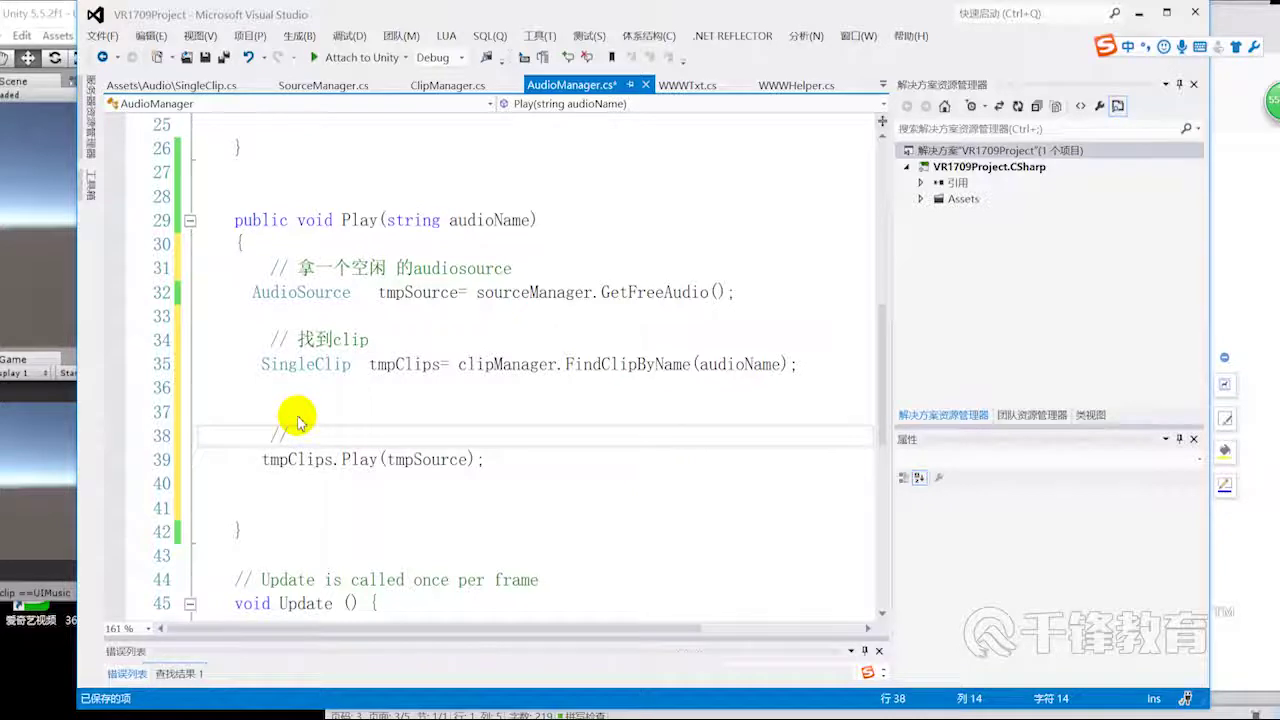
- Add "// 找到clip" above the FindClipByName line and begin a comment above tmpClips.Play
- Finish the comment '//两个结合' above tmpClips.Play(tmpSource) in AudioManager's Play method
{"action": "type", "text": "两个"}
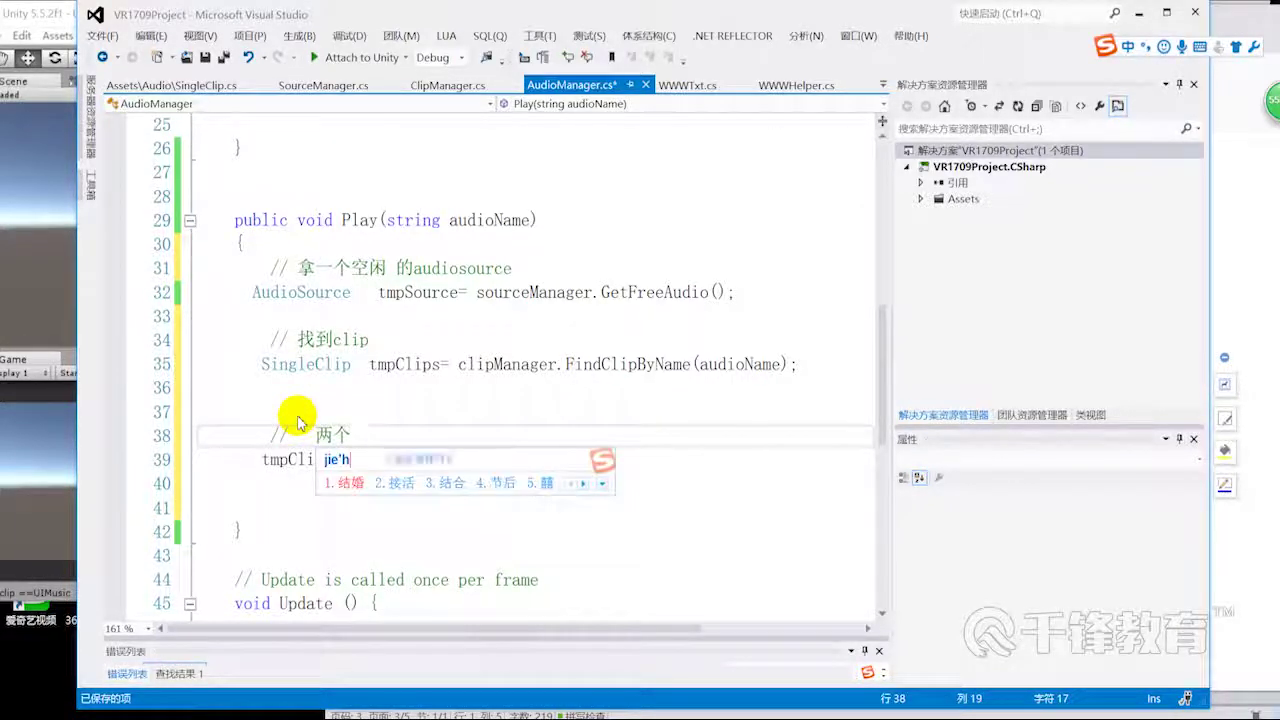
{"action": "type", "text": "jieh结合"}
{"action": "key", "text": "shift"}
{"action": "left_click", "coordinate": [530, 465]}
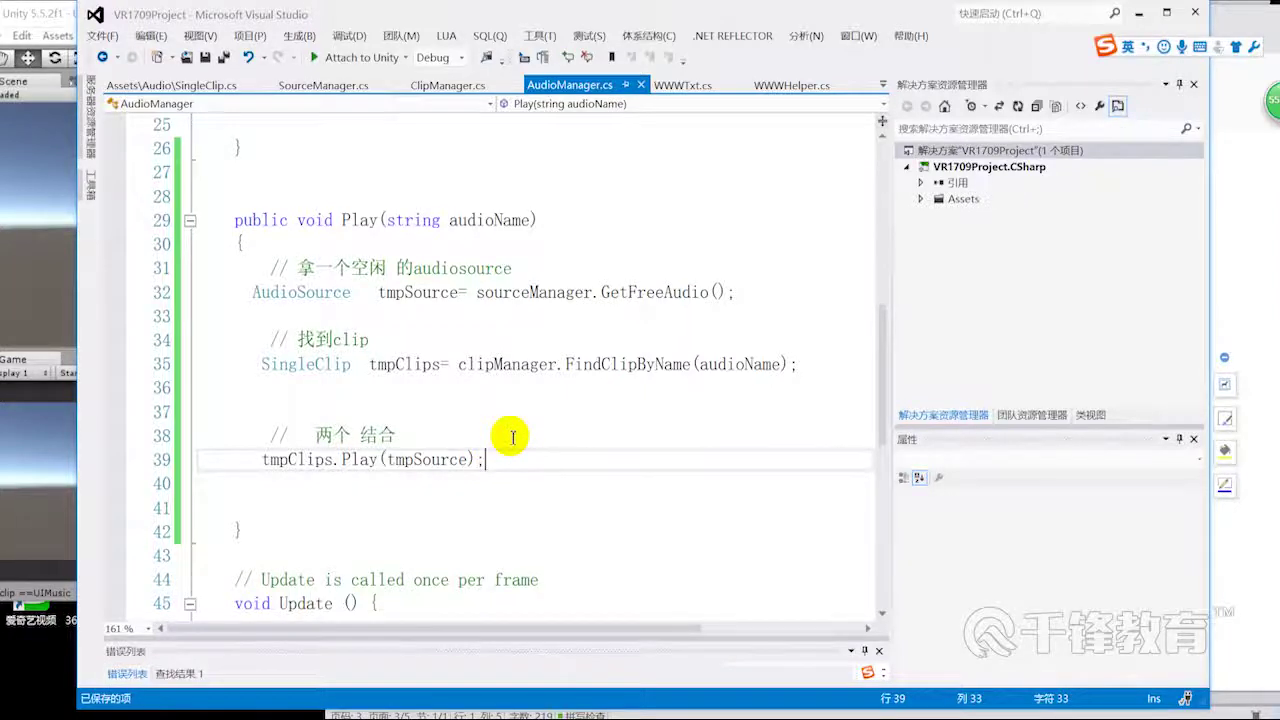
{"action": "scroll", "coordinate": [512, 437], "scroll_direction": "down", "scroll_amount": 1}
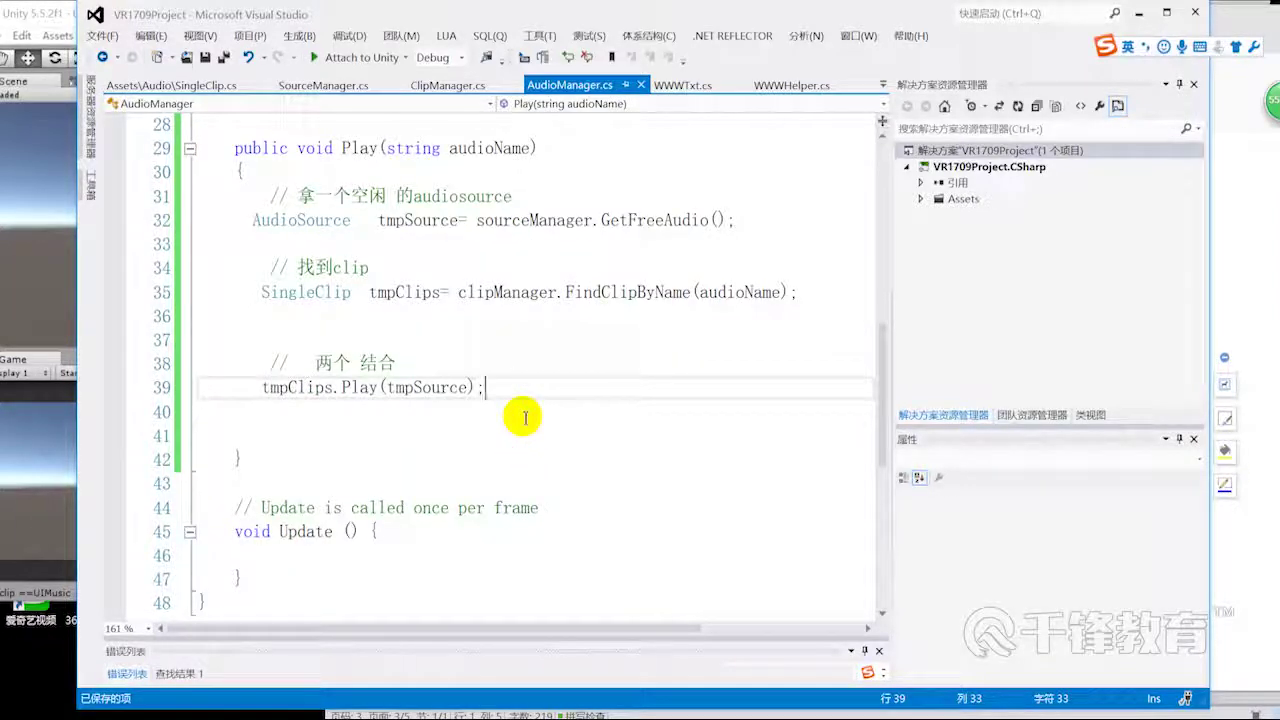
{"action": "scroll", "coordinate": [522, 418], "scroll_direction": "down", "scroll_amount": 1}
{"action": "left_click_drag", "start_coordinate": [557, 14], "coordinate": [912, 94]}
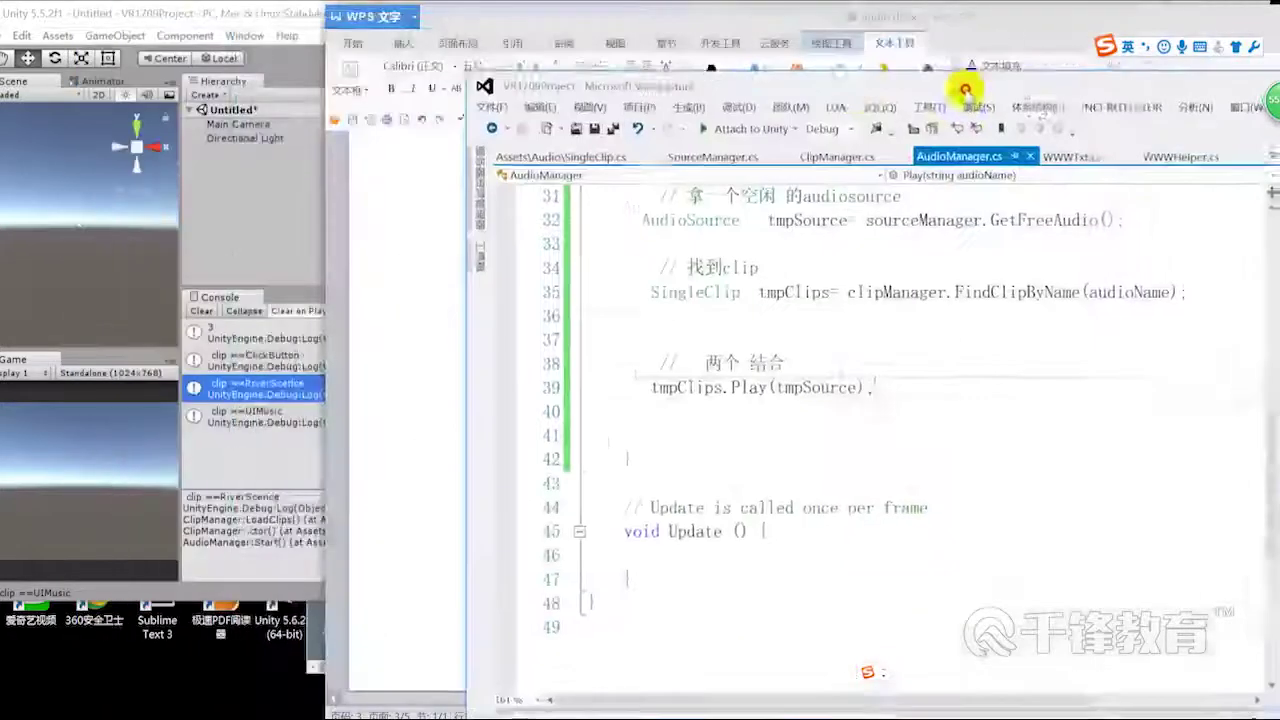
- In the Project panel, add a C# script named UseAudio to the Audio folder
{"action": "left_click", "coordinate": [229, 14]}
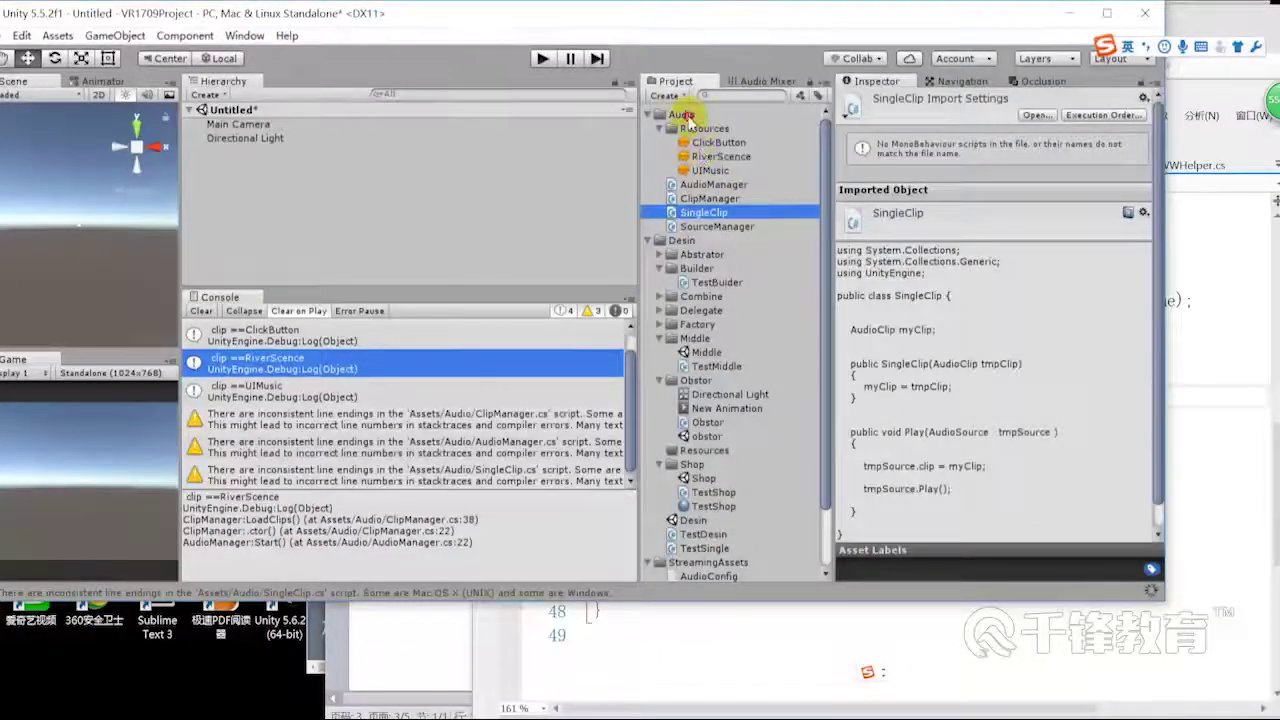
{"action": "left_click", "coordinate": [695, 114]}
{"action": "right_click", "coordinate": [705, 116]}
{"action": "mouse_move", "coordinate": [775, 133]}
{"action": "left_click", "coordinate": [975, 155]}
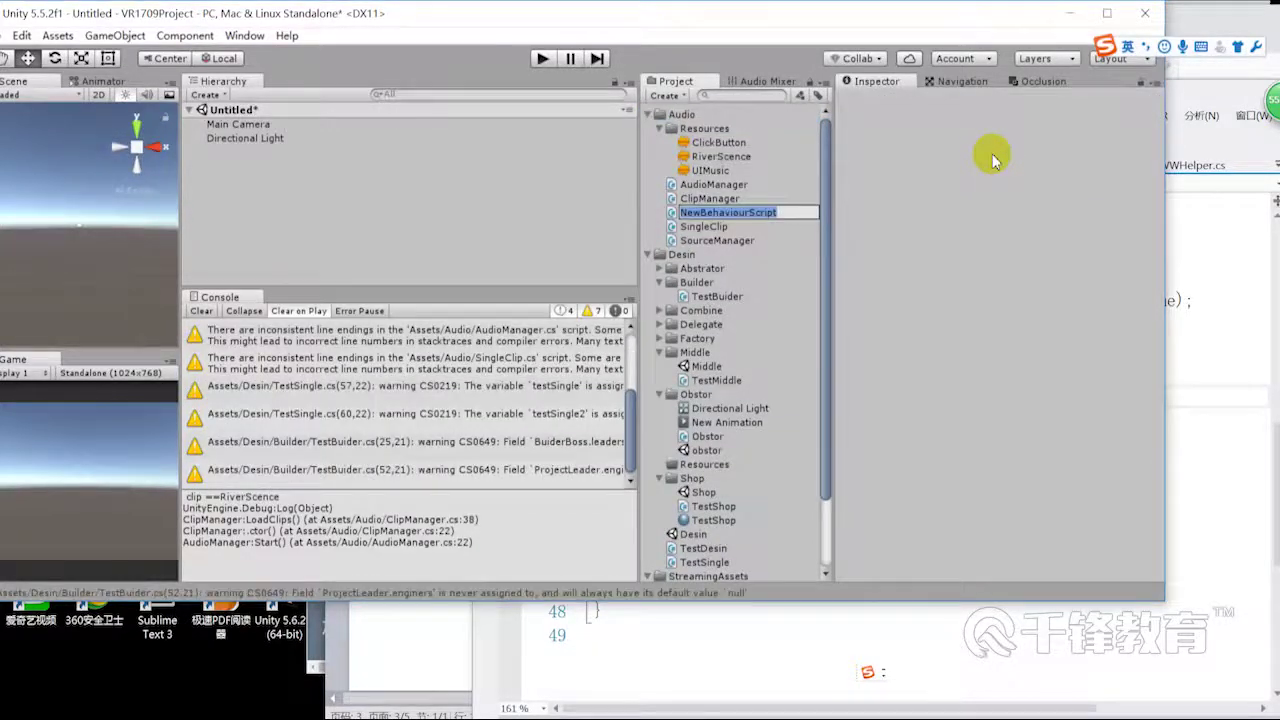
{"action": "type", "text": "Uso"}
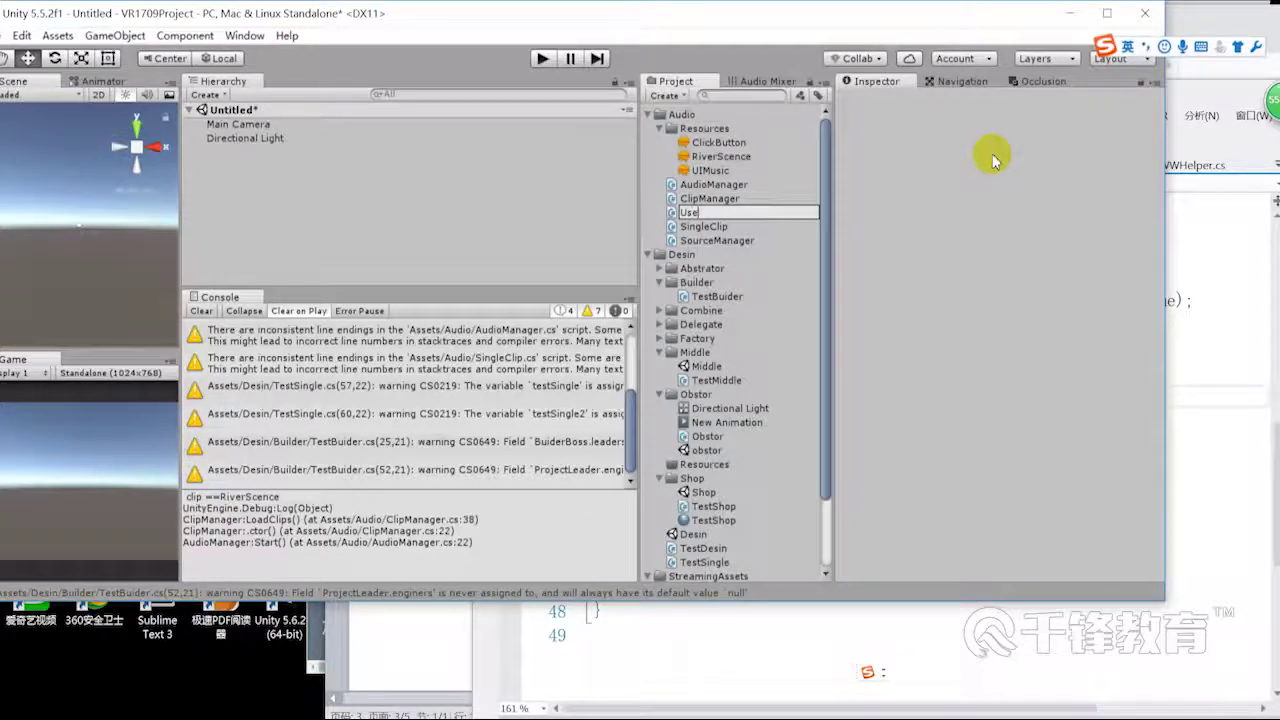
{"action": "type", "text": "Audio"}
{"action": "key", "text": "Return"}
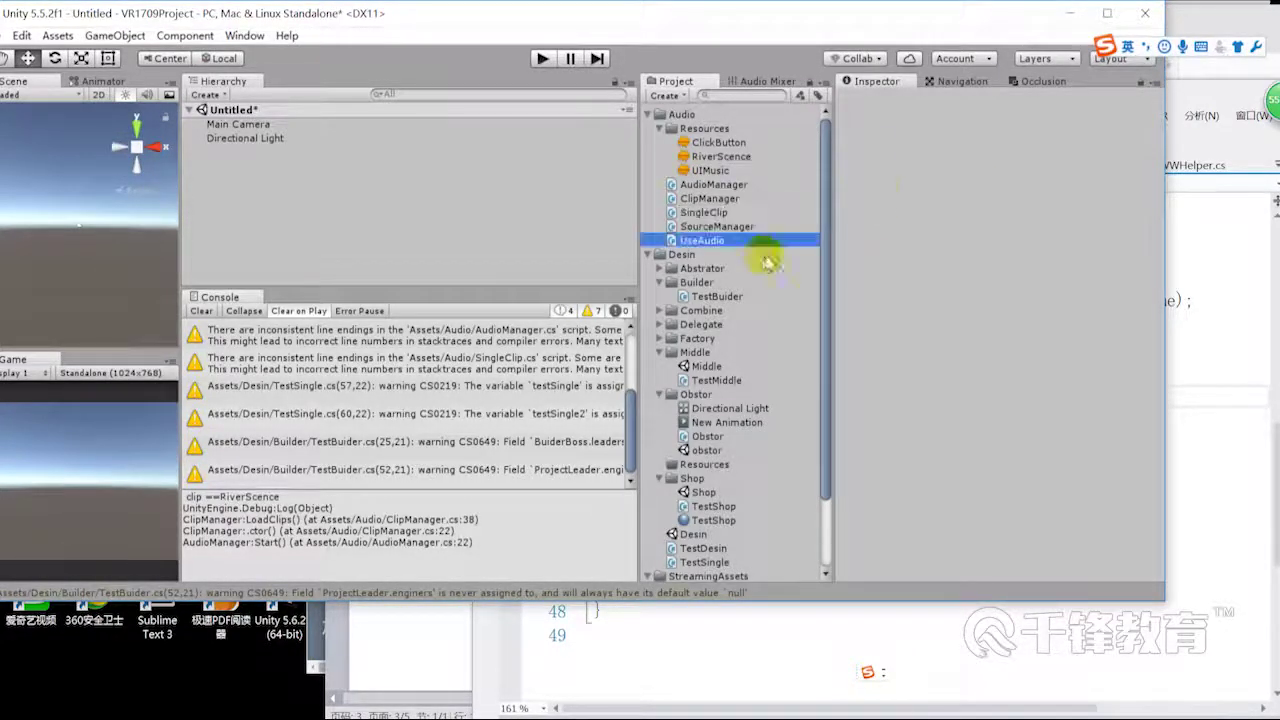
- Open UseAudio in Visual Studio and add an if (Input.GetKeyDown(KeyCode.A)) block in Update
{"action": "double_click", "coordinate": [727, 247]}
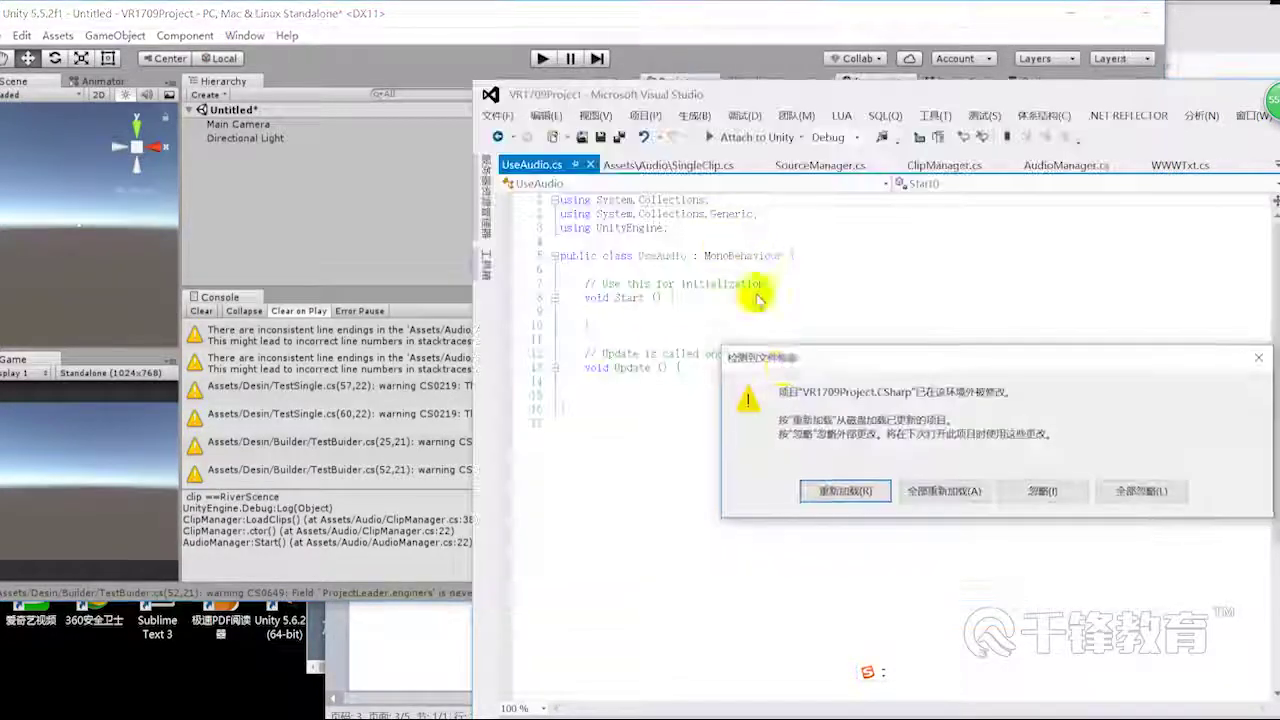
{"action": "left_click", "coordinate": [930, 490]}
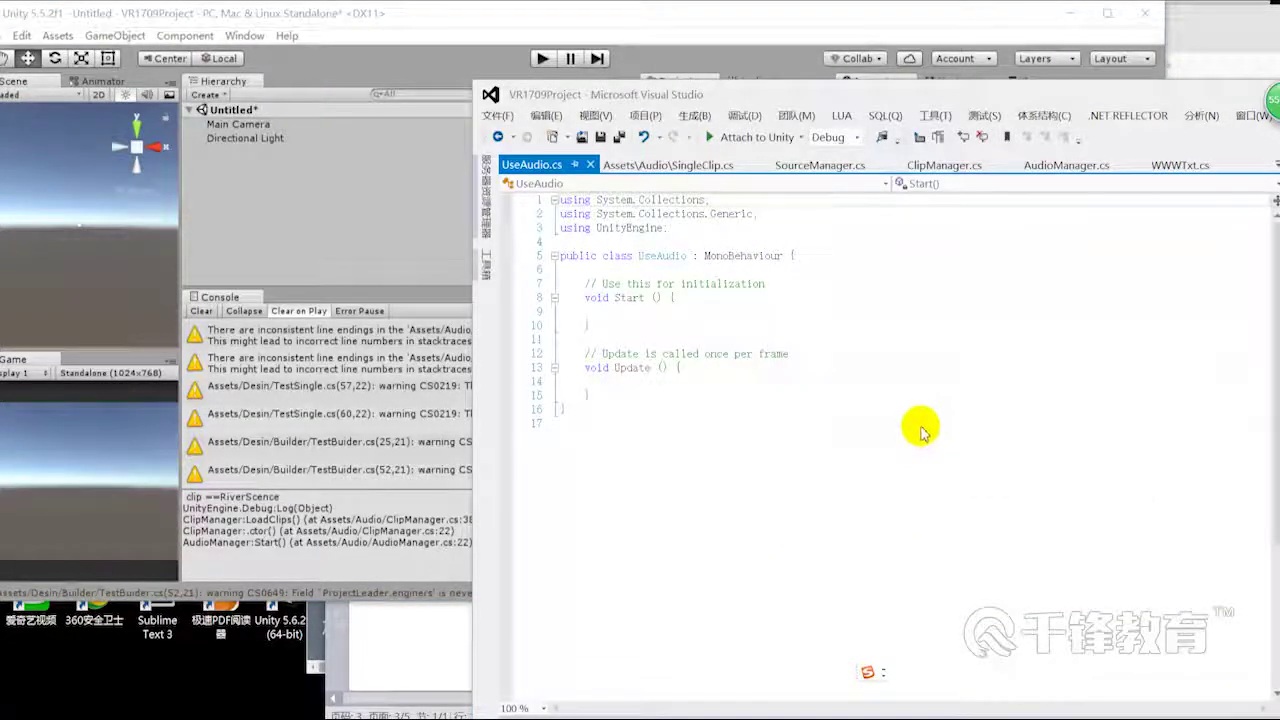
{"action": "scroll", "coordinate": [910, 440], "scroll_direction": "up", "scroll_amount": 5, "text": "ctrl"}
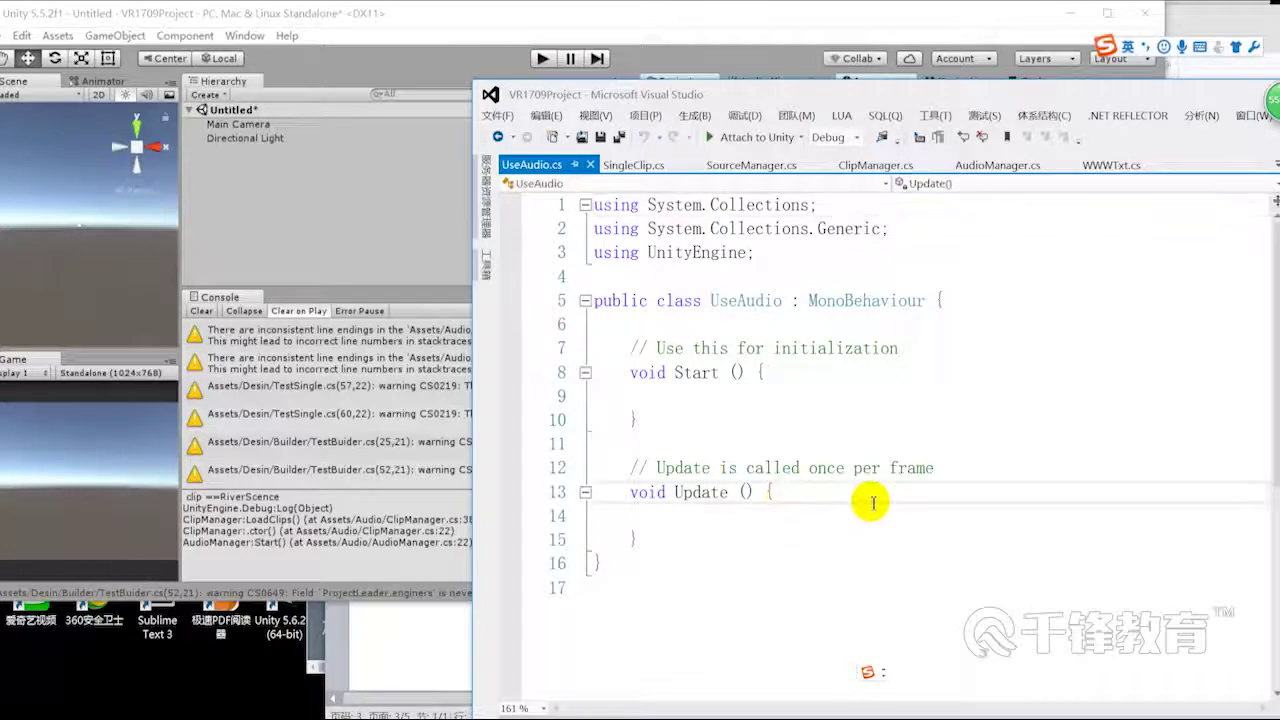
{"action": "key", "text": "Return"}
{"action": "key", "text": "Return"}
{"action": "type", "text": "if()"}
{"action": "type", "text": "Inpu"}
{"action": "type", "text": "t."}
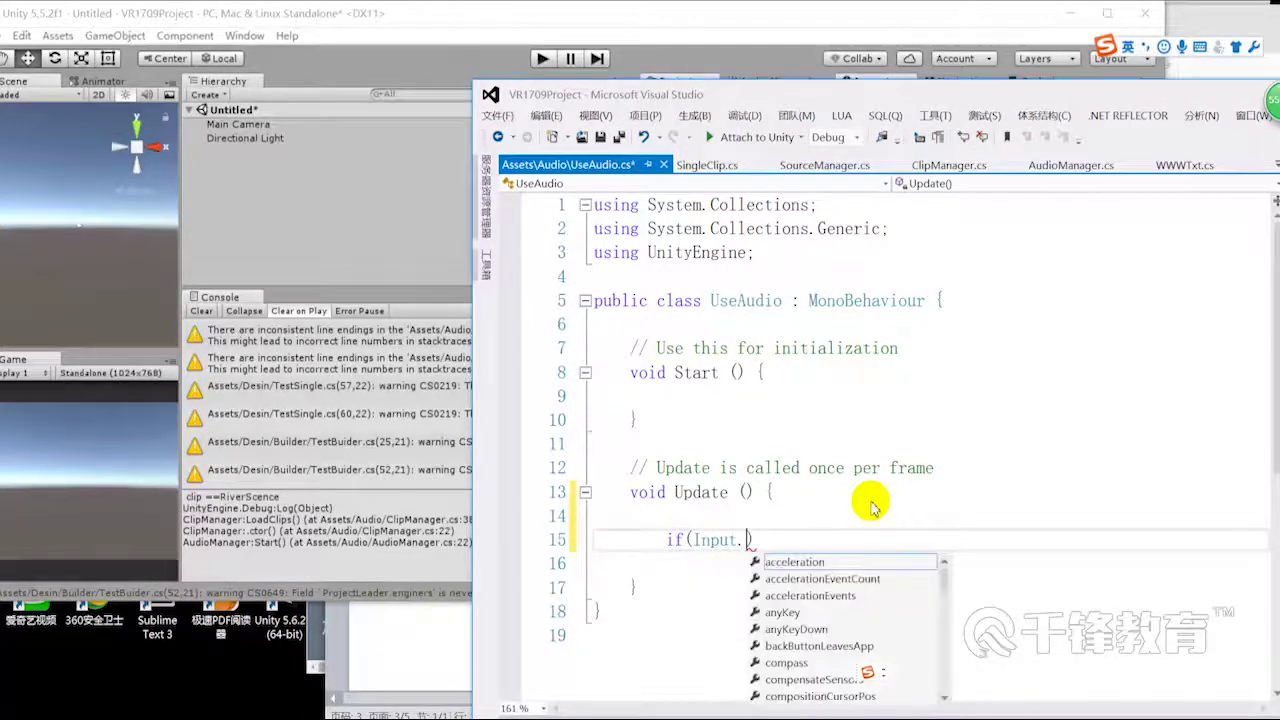
{"action": "type", "text": "getke"}
{"action": "key", "text": "Tab"}
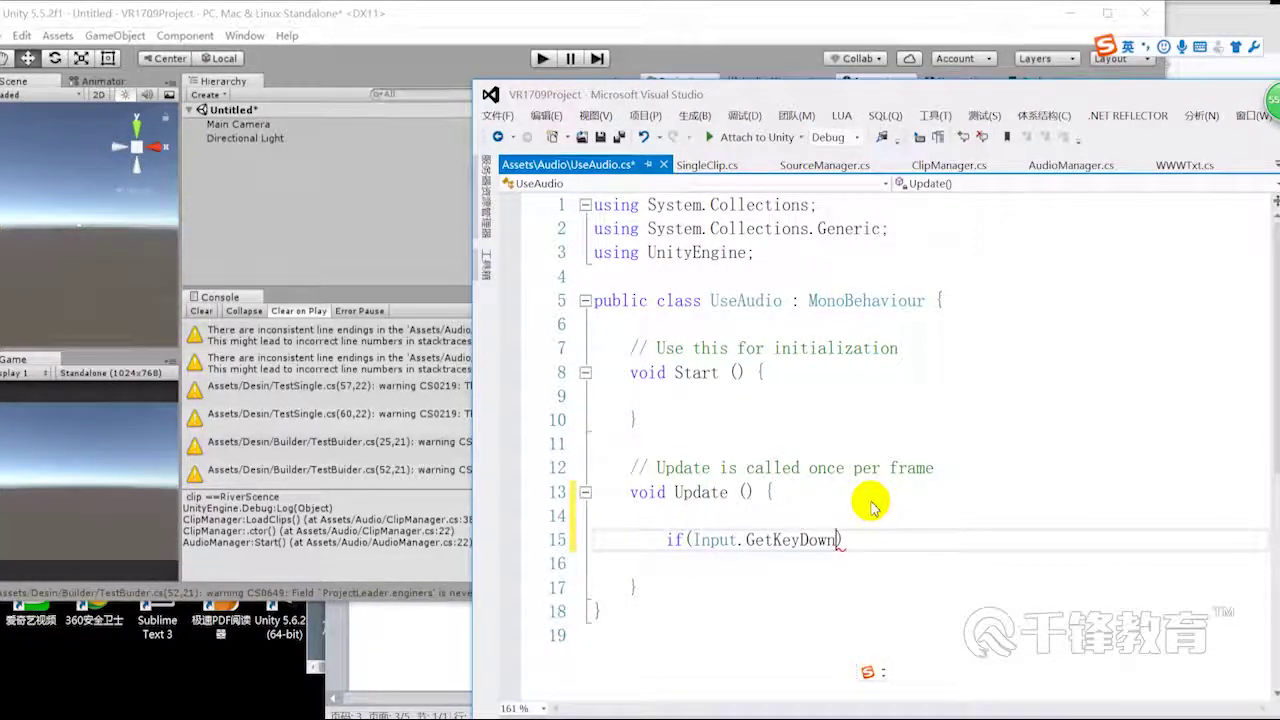
{"action": "type", "text": "KeyCode"}
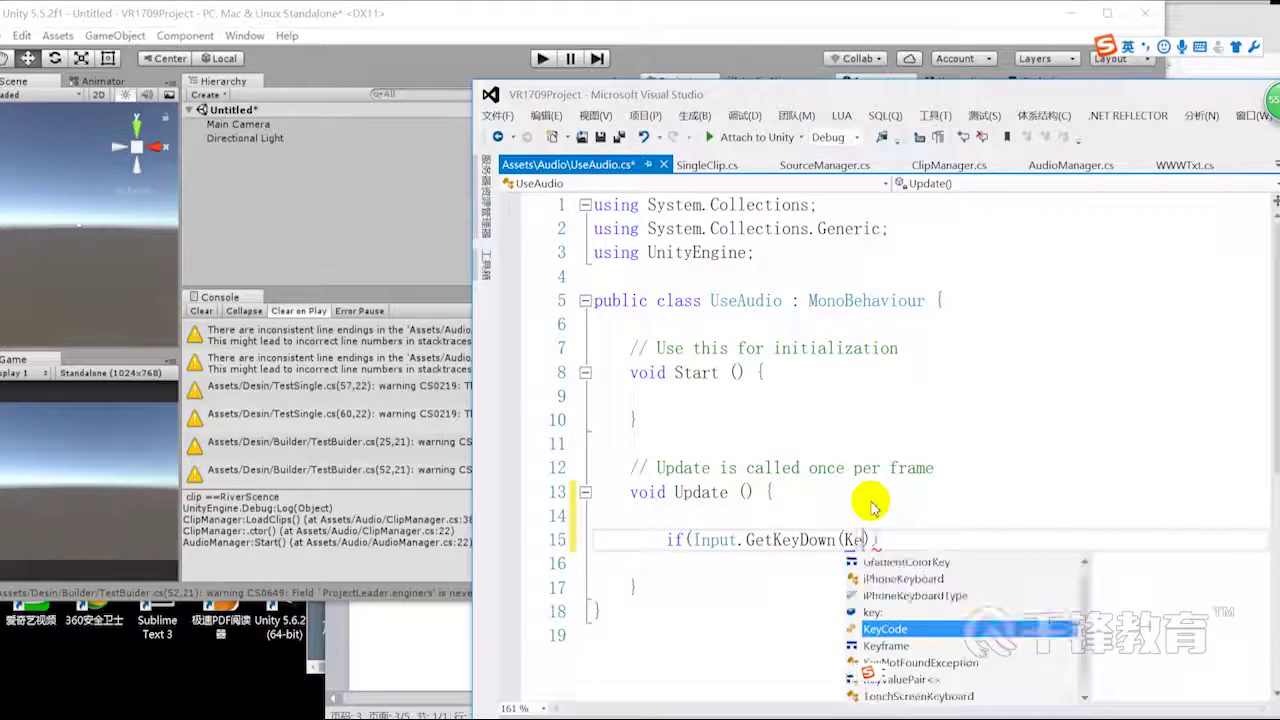
{"action": "type", "text": ".A)"}
{"action": "key", "text": "Return"}
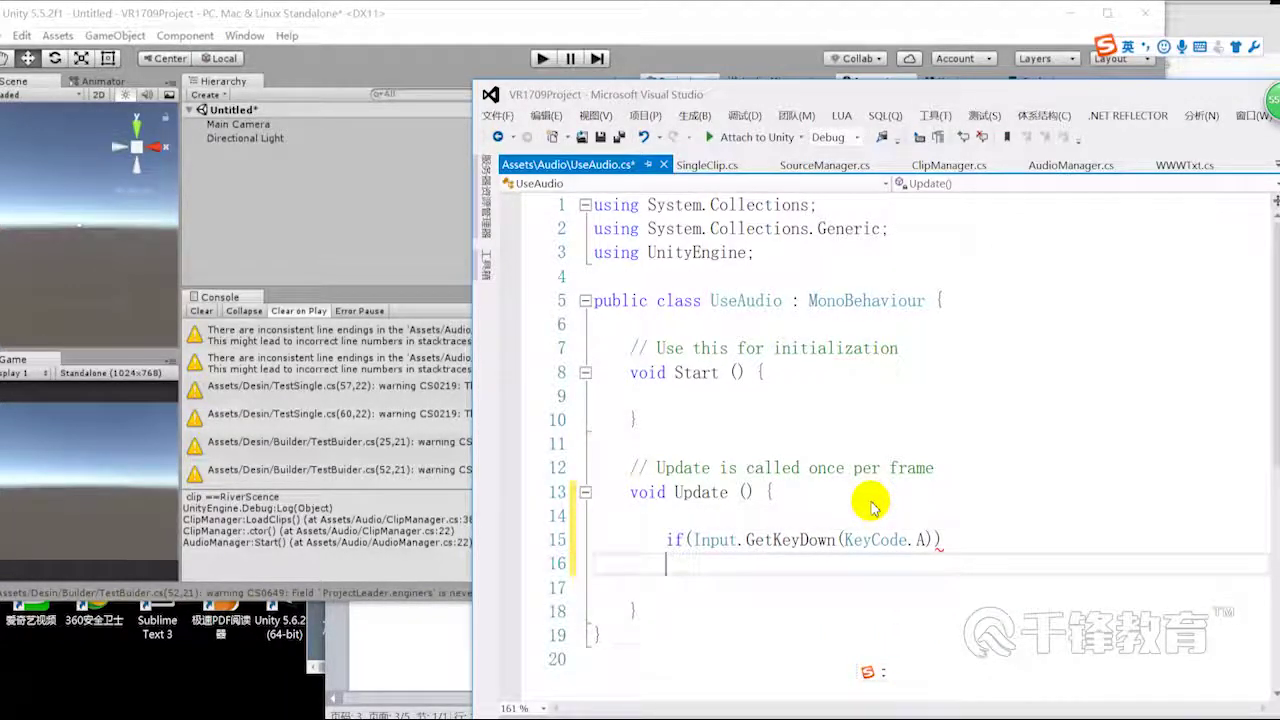
{"action": "type", "text": "{"}
{"action": "key", "text": "Return"}
{"action": "key", "text": "Return"}
- Inside the if block, call AudioManager.Instace.Play("")
{"action": "type", "text": "\\"}
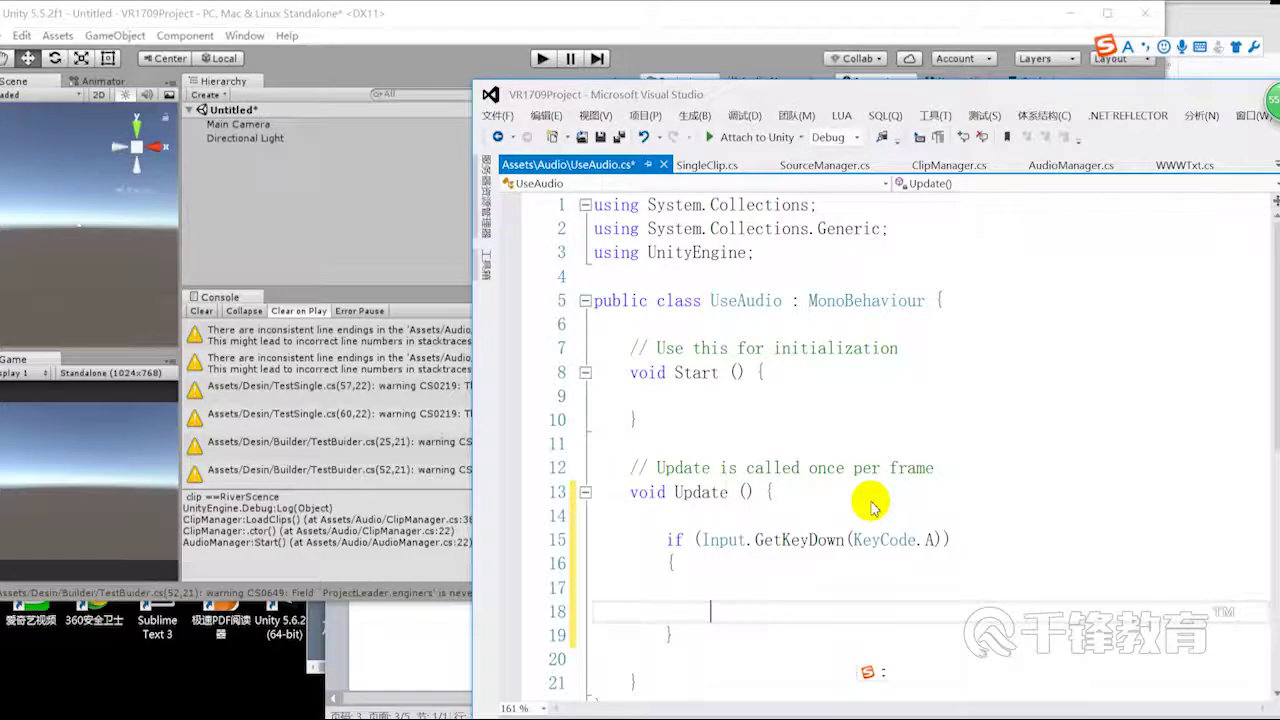
{"action": "type", "text": "AUD"}
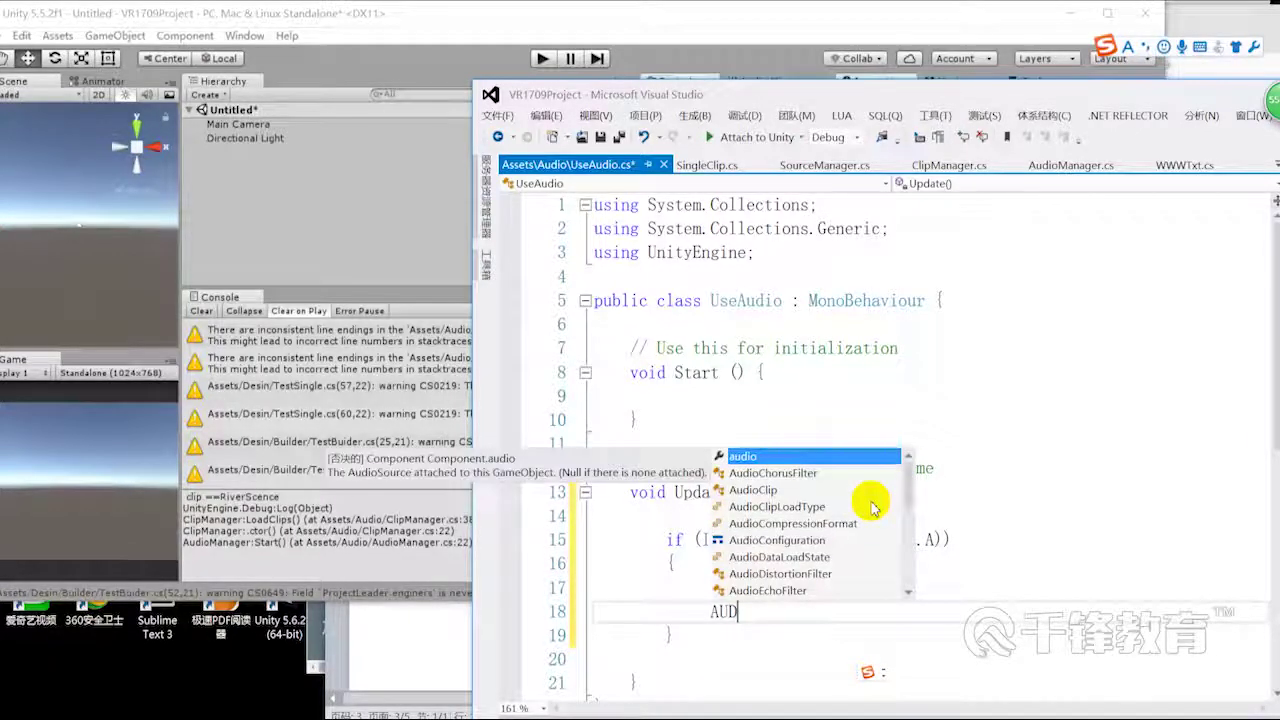
{"action": "key", "text": "BackSpace"}
{"action": "key", "text": "BackSpace"}
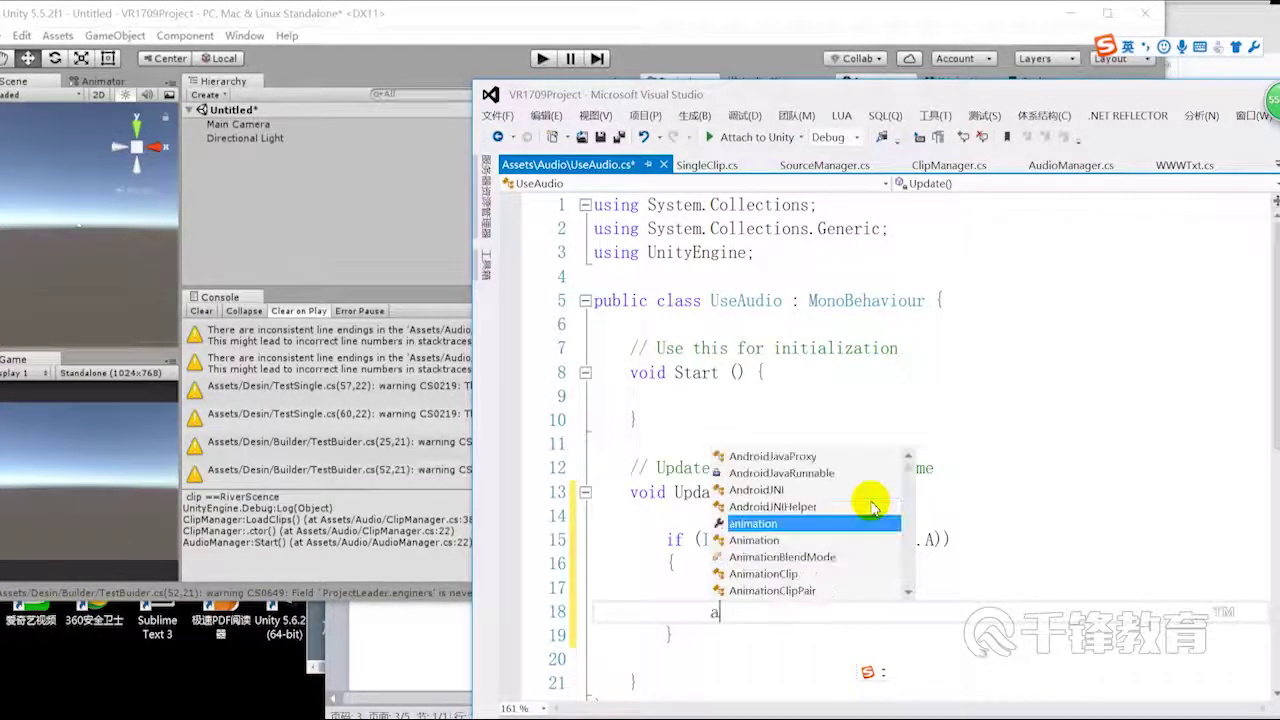
{"action": "type", "text": "ud"}
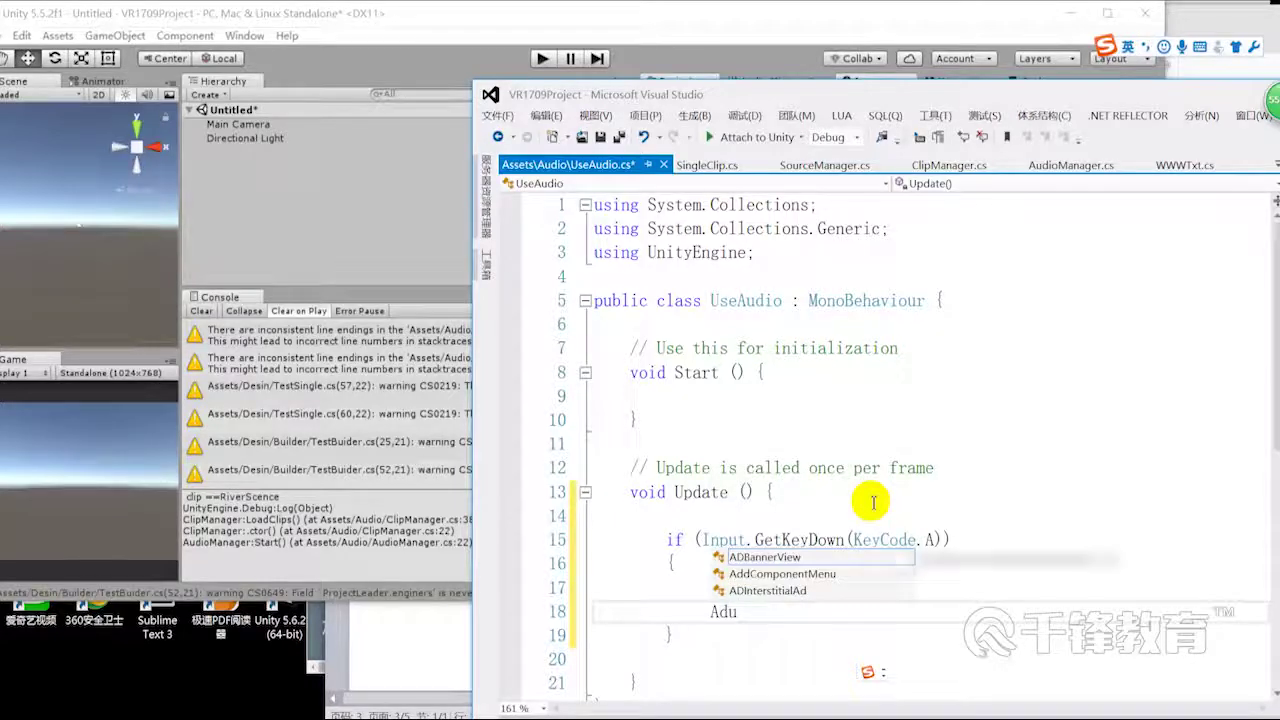
{"action": "key", "text": "BackSpace"}
{"action": "key", "text": "BackSpace"}
{"action": "type", "text": "udio"}
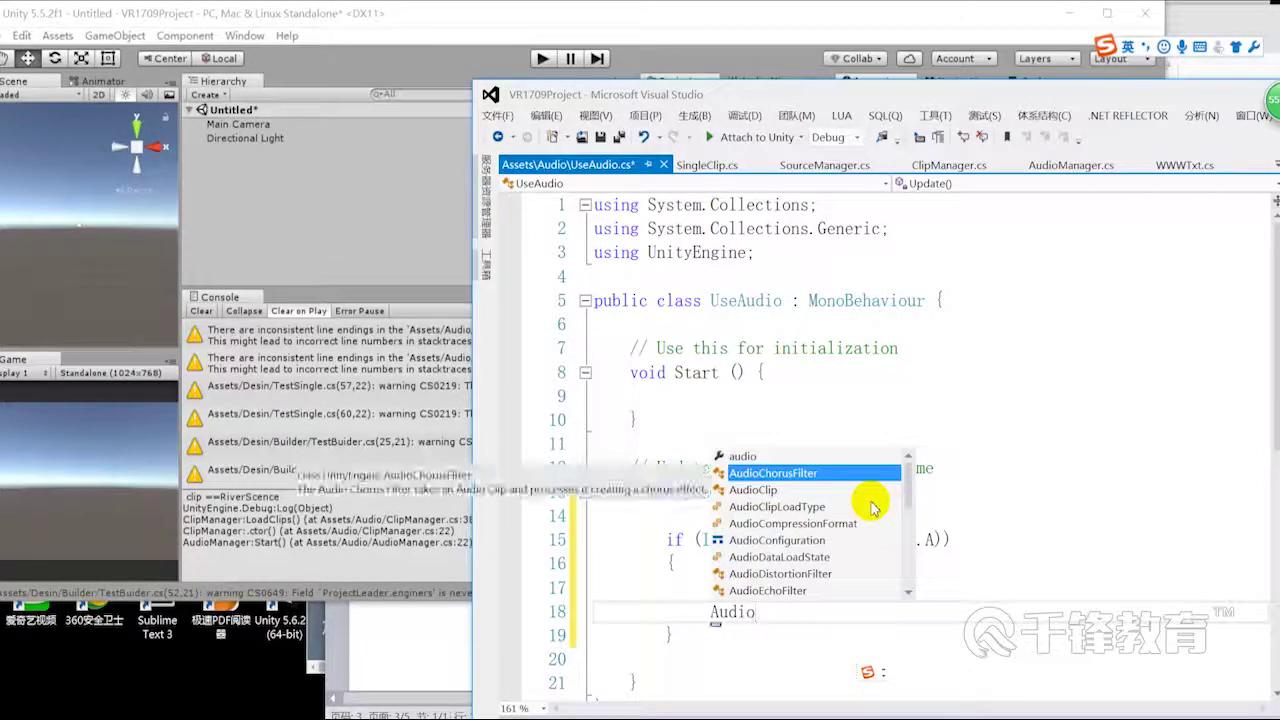
{"action": "type", "text": "ma"}
{"action": "key", "text": "Tab"}
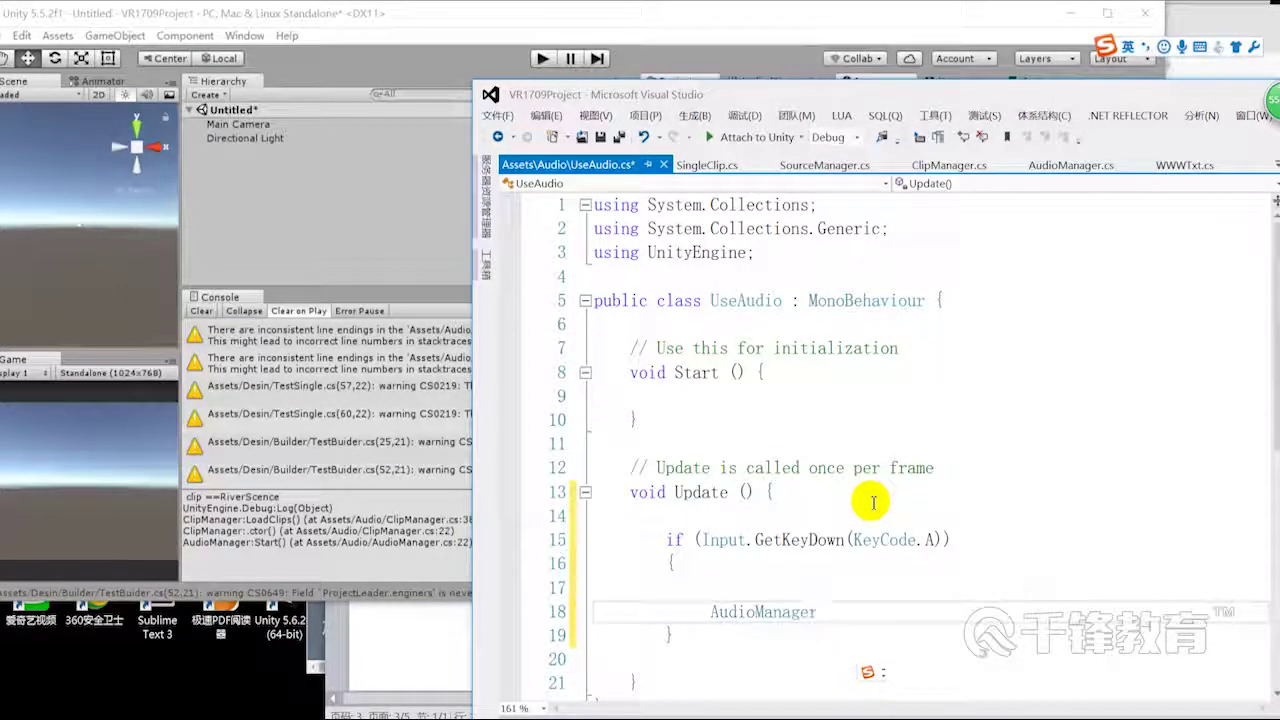
{"action": "type", "text": ".ins"}
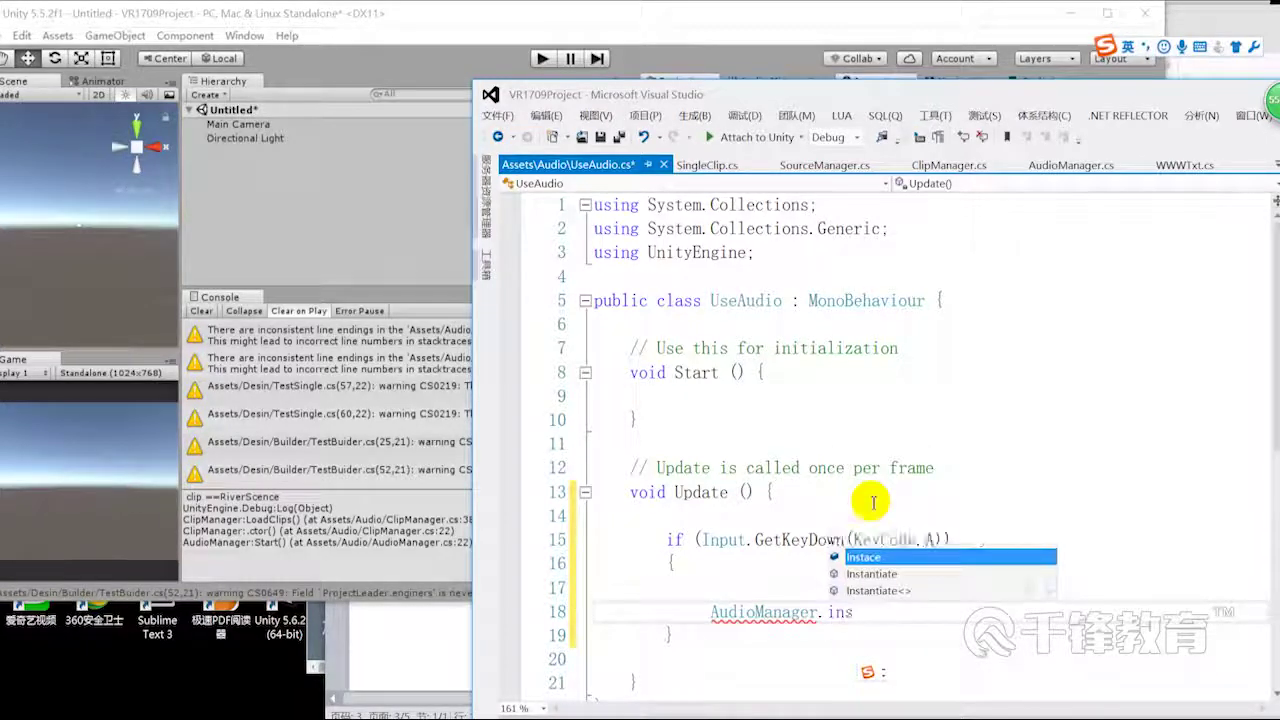
{"action": "key", "text": "Tab"}
{"action": "type", "text": "pl"}
{"action": "key", "text": "Tab"}
{"action": "type", "text": "();"}
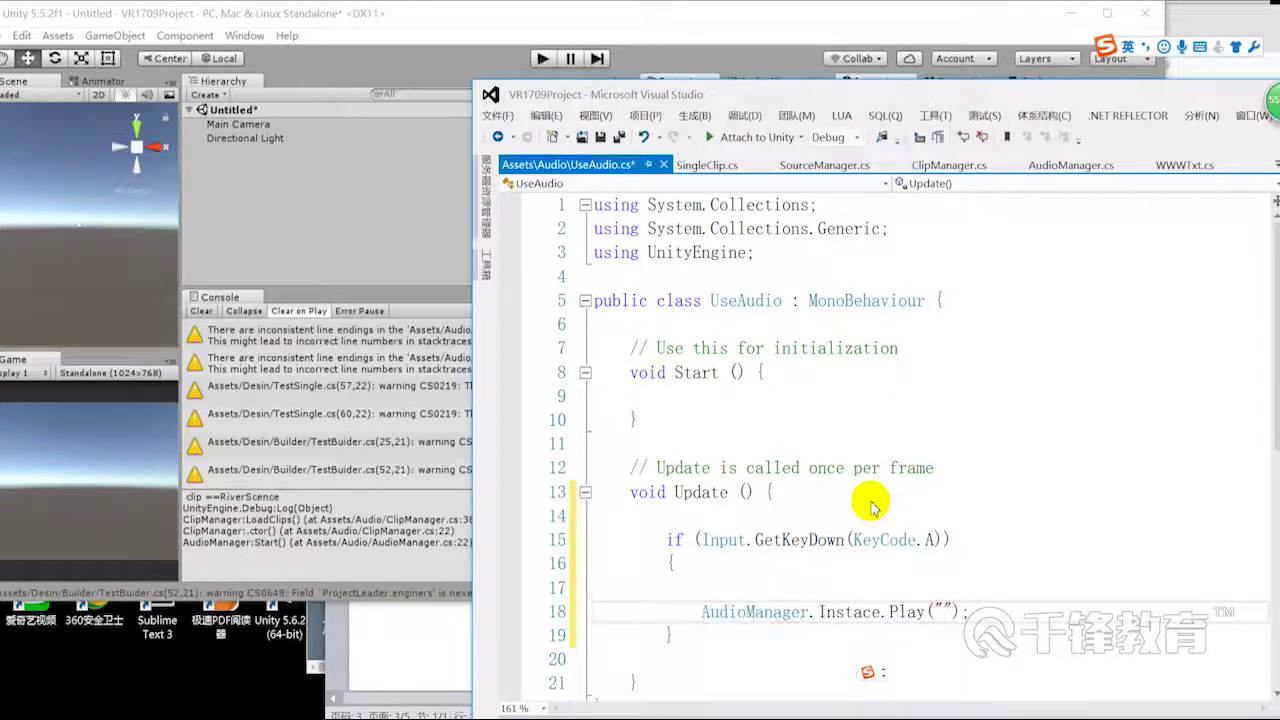
{"action": "key", "text": "Caps_Lock"}
{"action": "left_click_drag", "start_coordinate": [591, 14], "coordinate": [563, 23]}
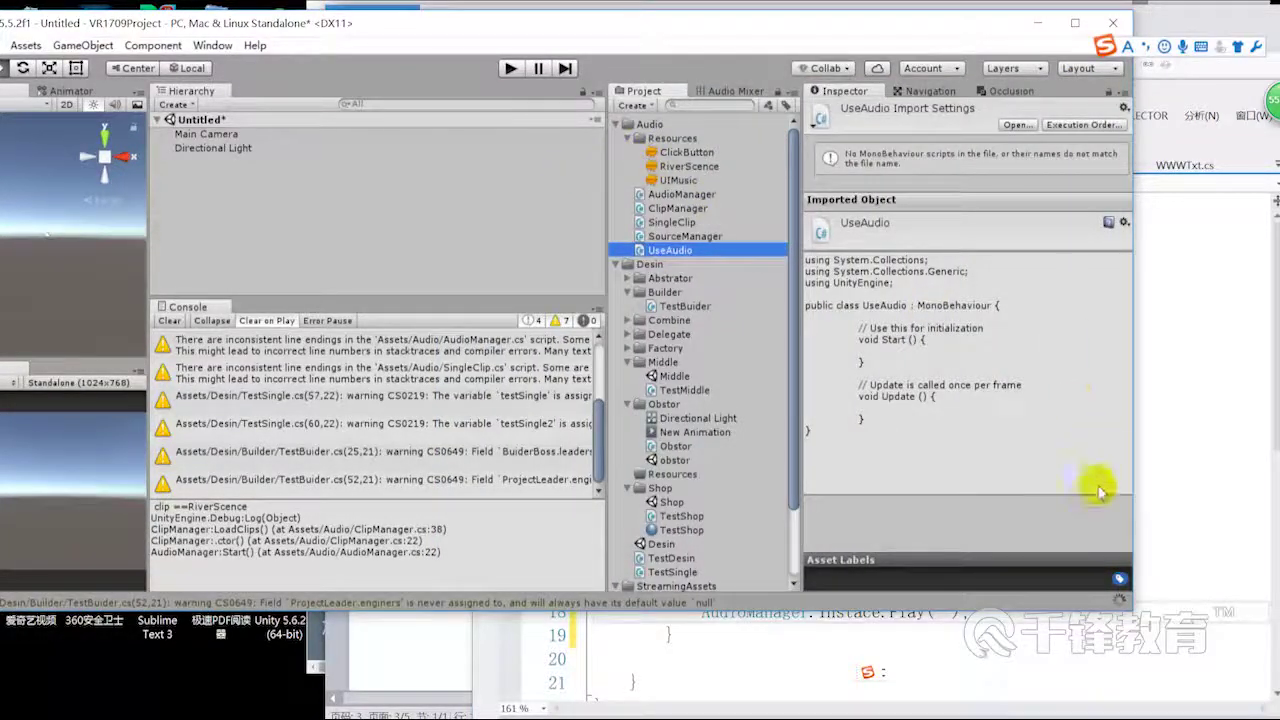
- Pass "UIMusic" as the Play argument and save UseAudio.cs
{"action": "left_click", "coordinate": [1152, 563]}
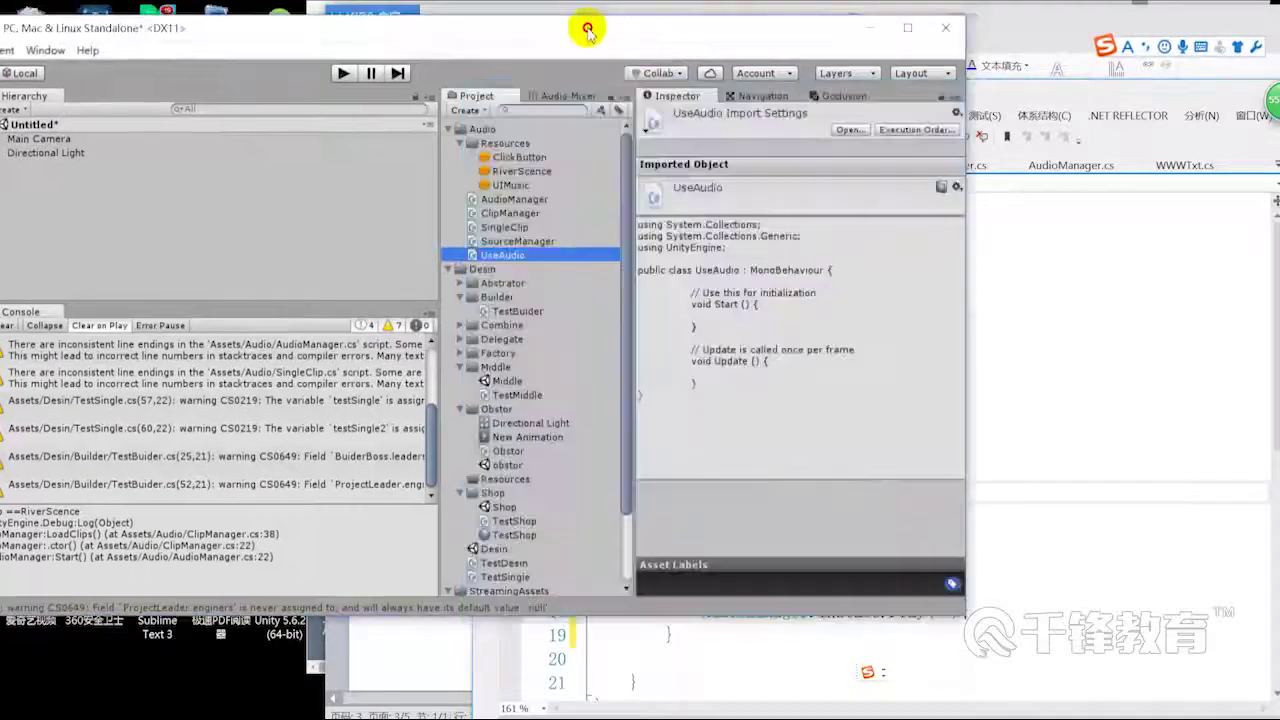
{"action": "left_click_drag", "start_coordinate": [647, 18], "coordinate": [457, 41]}
{"action": "left_click_drag", "start_coordinate": [933, 467], "coordinate": [640, 443]}
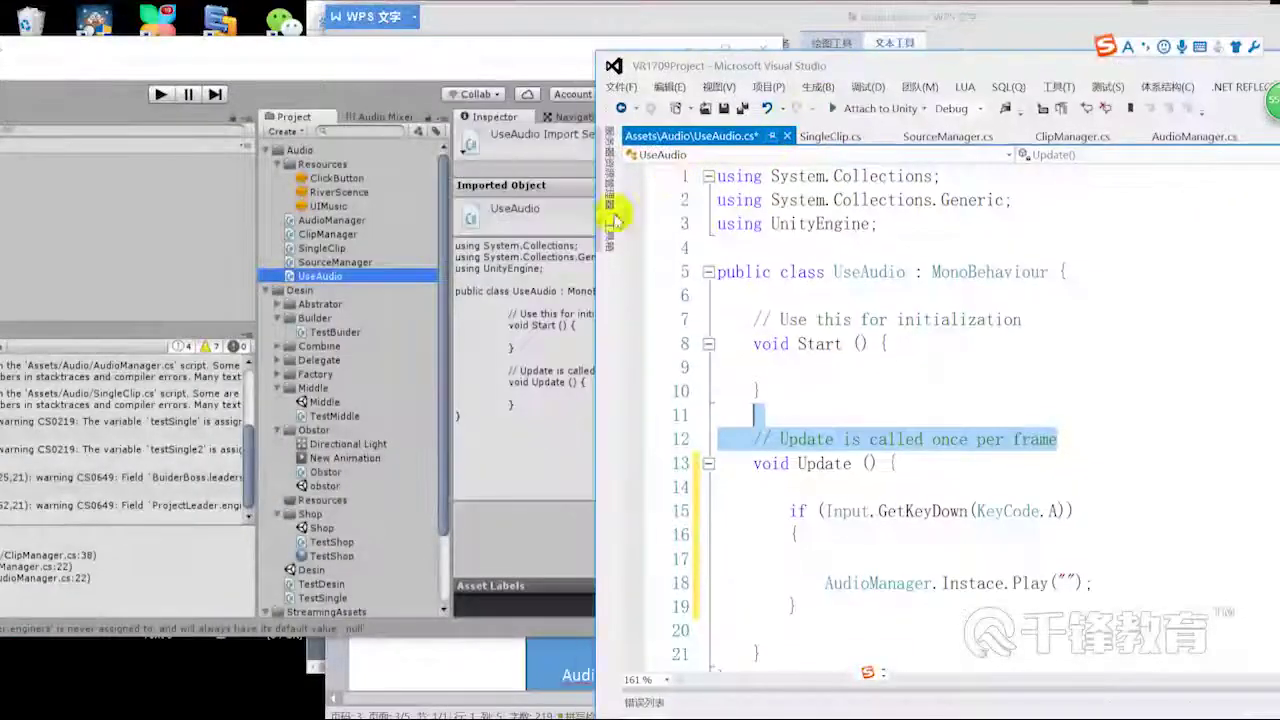
{"action": "left_click", "coordinate": [1078, 582]}
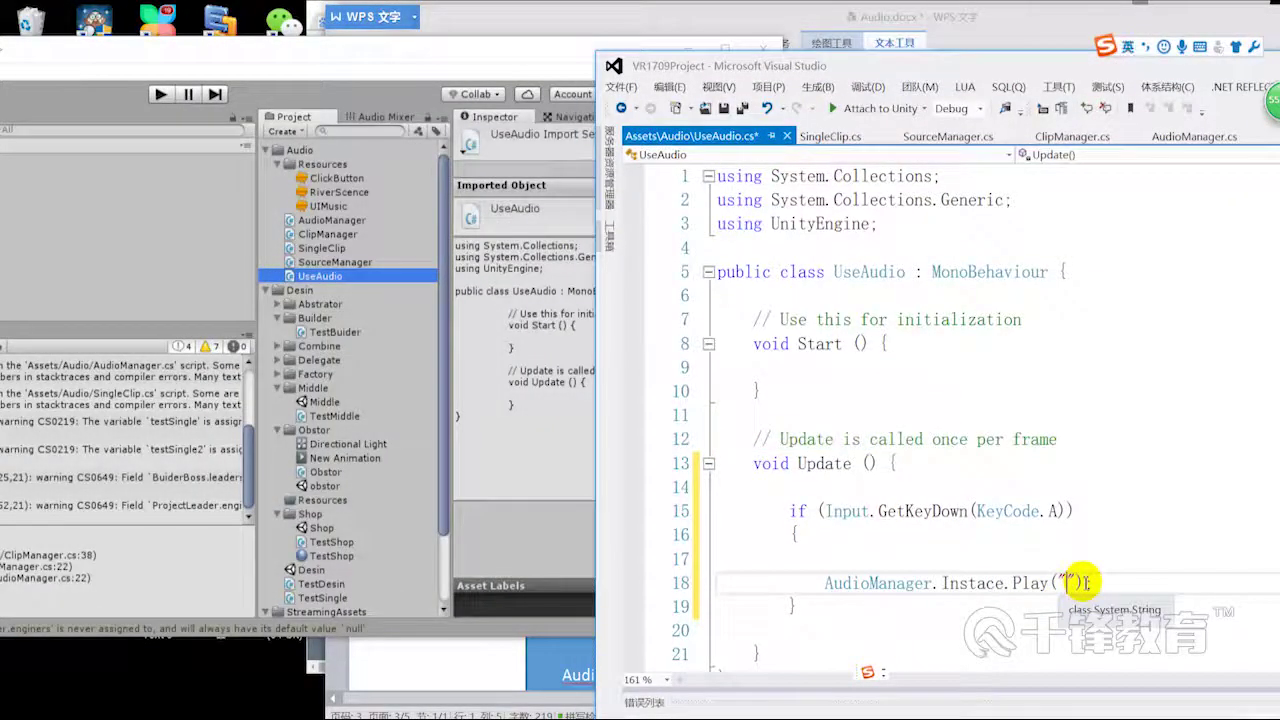
{"action": "type", "text": "u"}
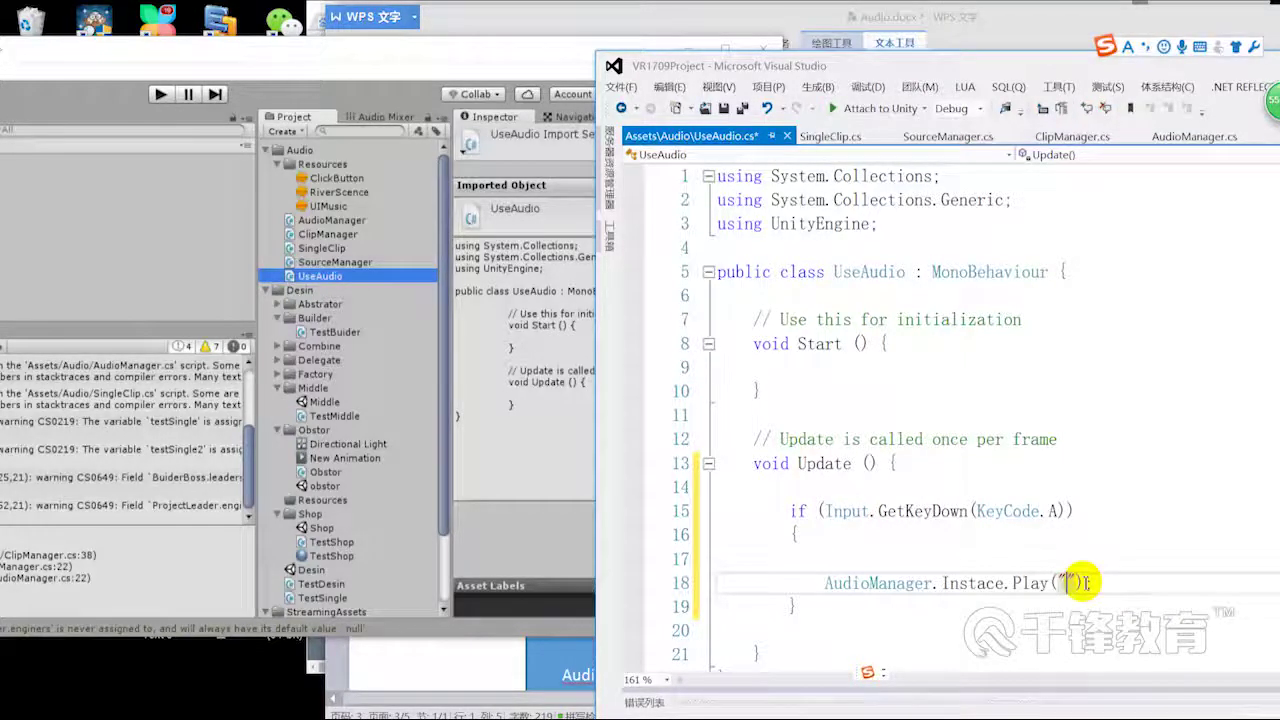
{"action": "key", "text": "BackSpace"}
{"action": "key", "text": "BackSpace"}
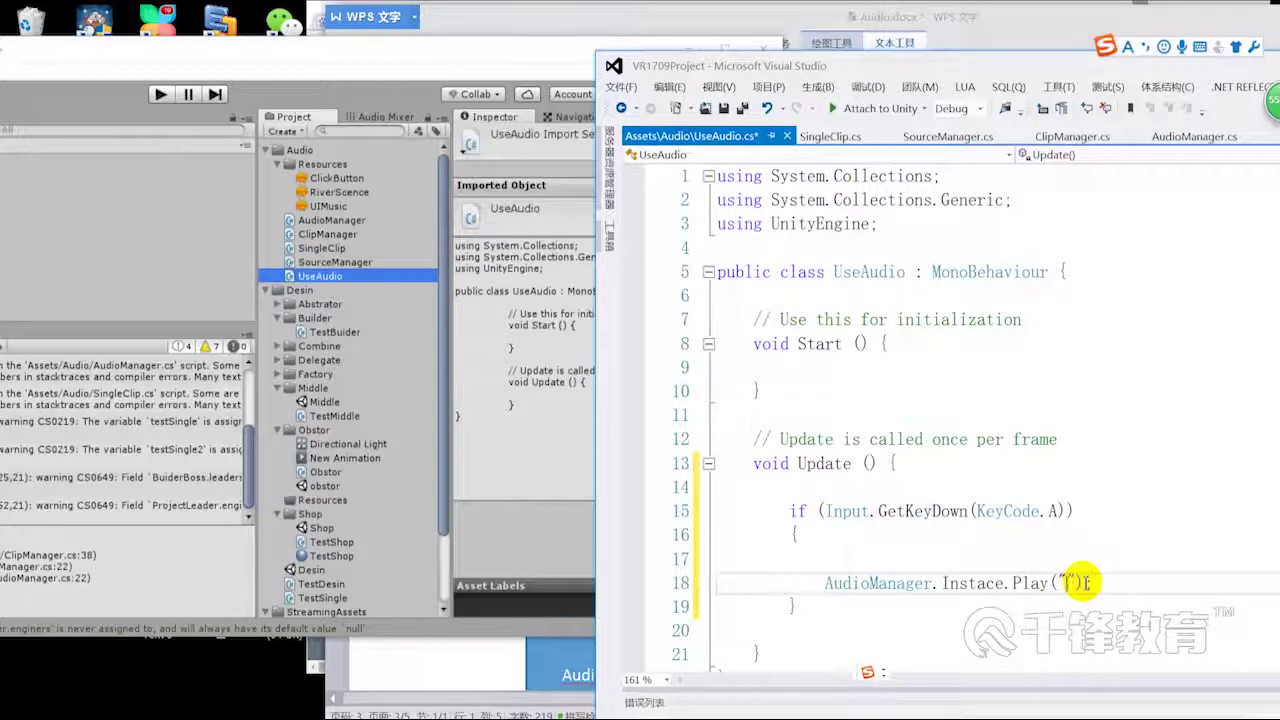
{"action": "type", "text": "UIMusic"}
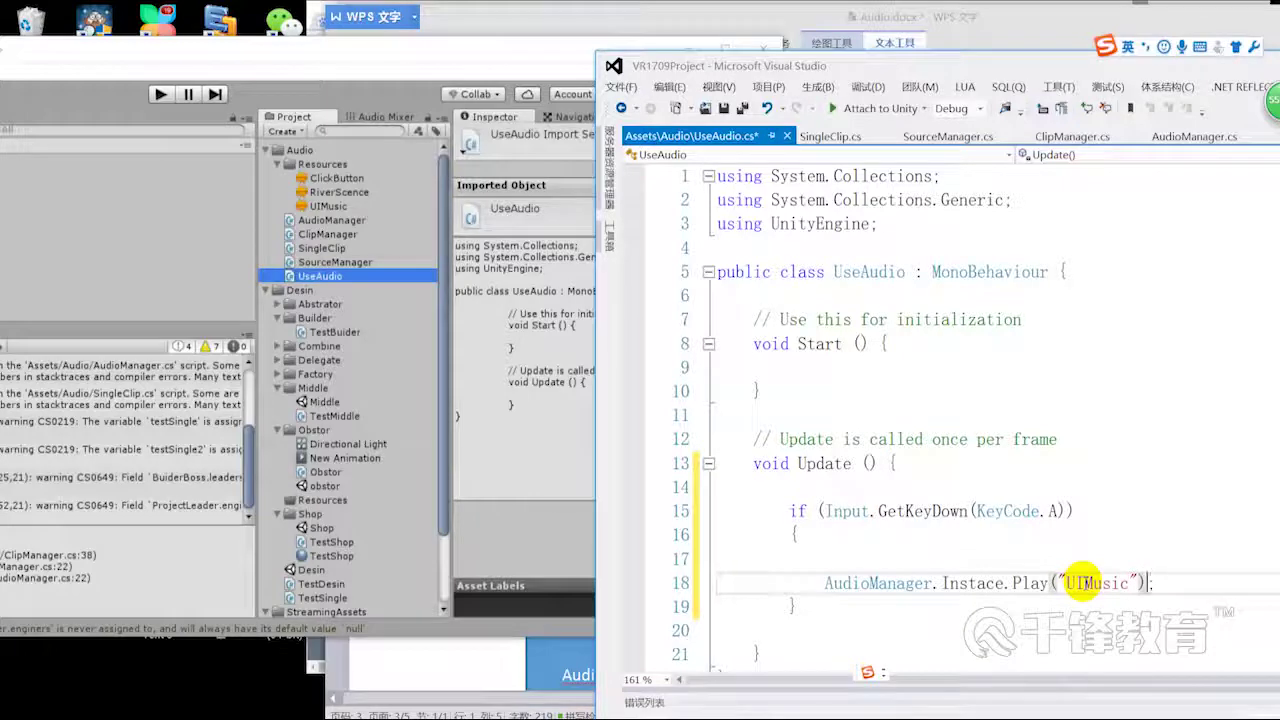
{"action": "scroll", "coordinate": [1085, 583], "scroll_direction": "down", "scroll_amount": 2}
{"action": "key", "text": "ctrl+s"}
- Bring the Unity editor window in front of Visual Studio
{"action": "left_click", "coordinate": [877, 364]}
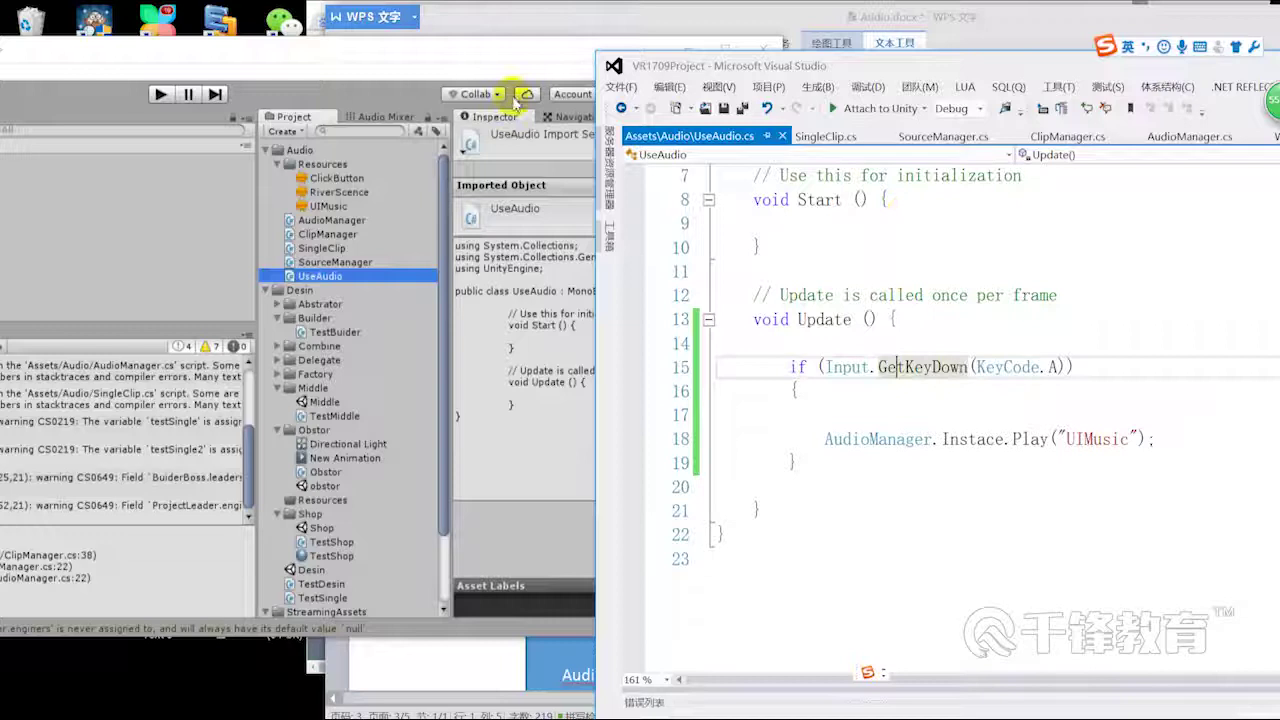
{"action": "left_click", "coordinate": [462, 64]}
{"action": "left_click_drag", "start_coordinate": [446, 60], "coordinate": [818, 76]}
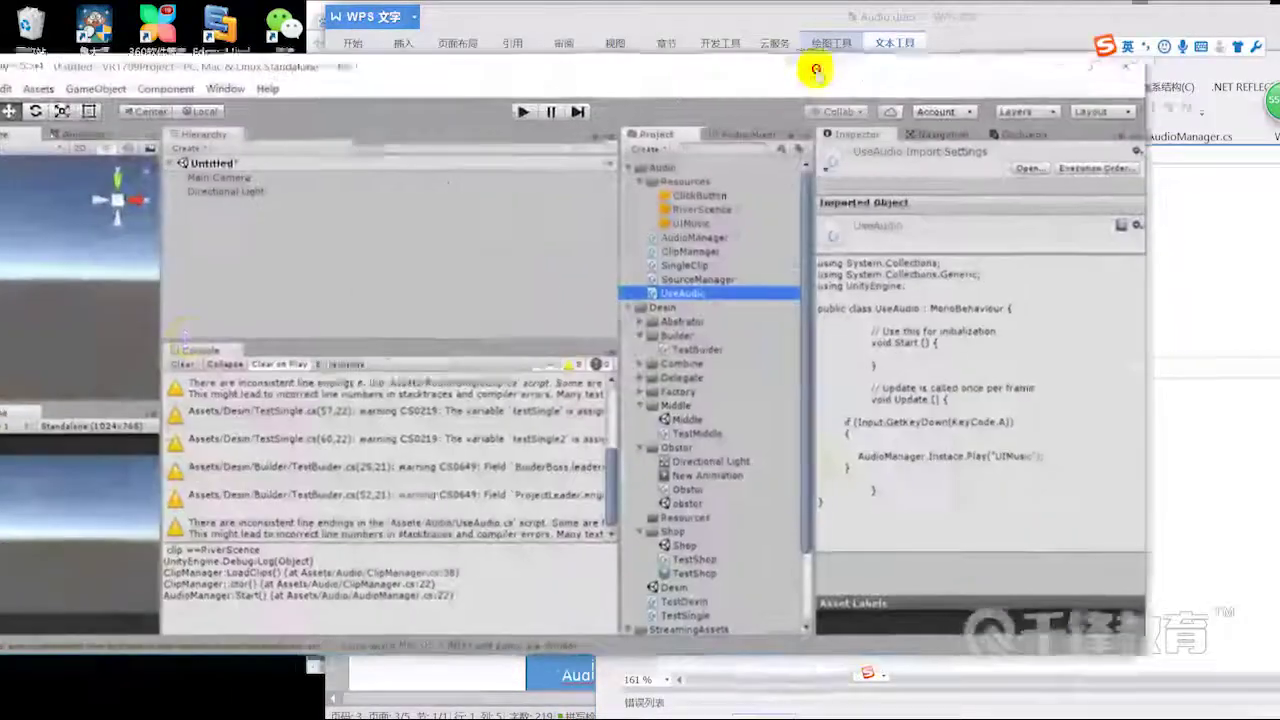
- Add the Use Audio script component to Directional Light, then clear the Console
{"action": "left_click", "coordinate": [194, 363]}
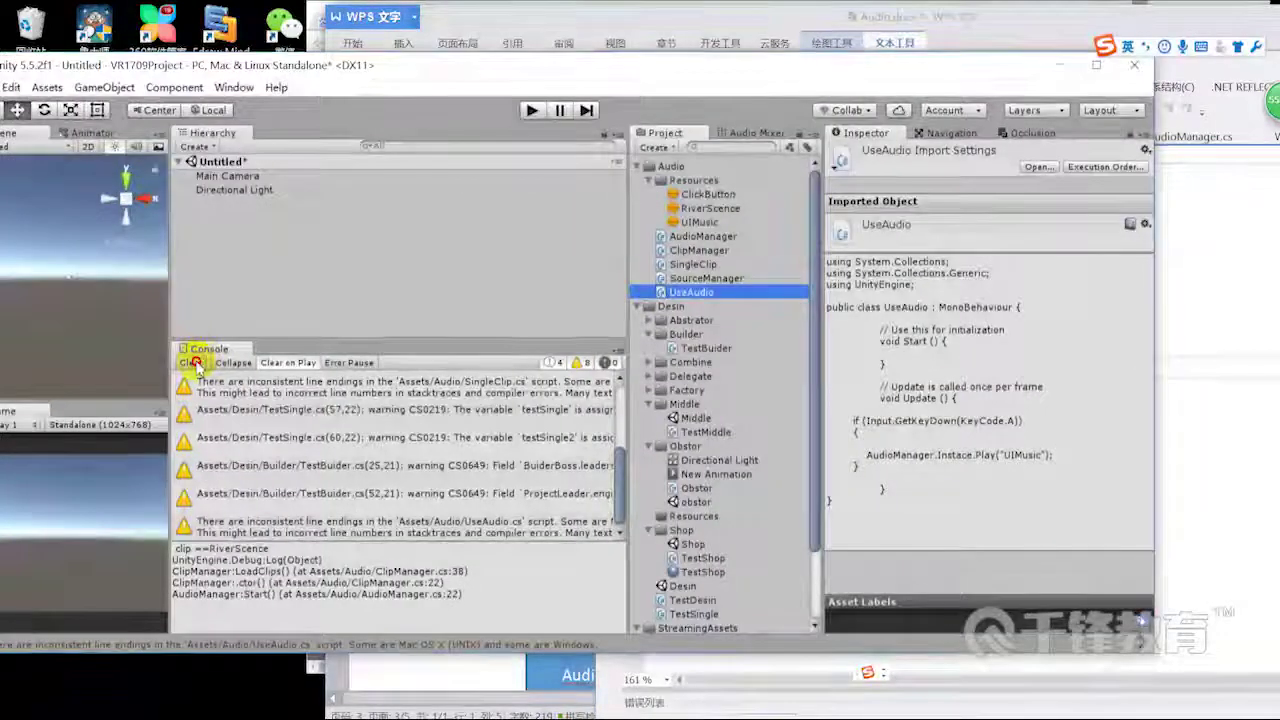
{"action": "left_click", "coordinate": [260, 190]}
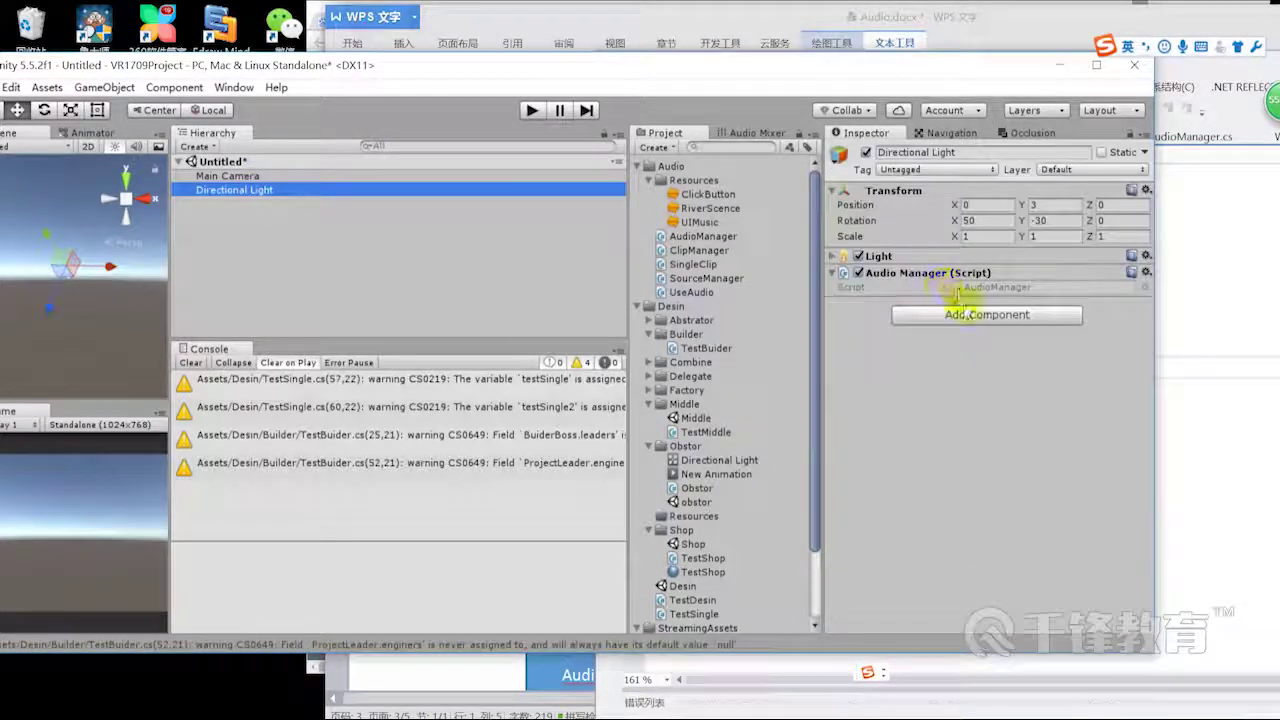
{"action": "left_click", "coordinate": [962, 316]}
{"action": "type", "text": "Us"}
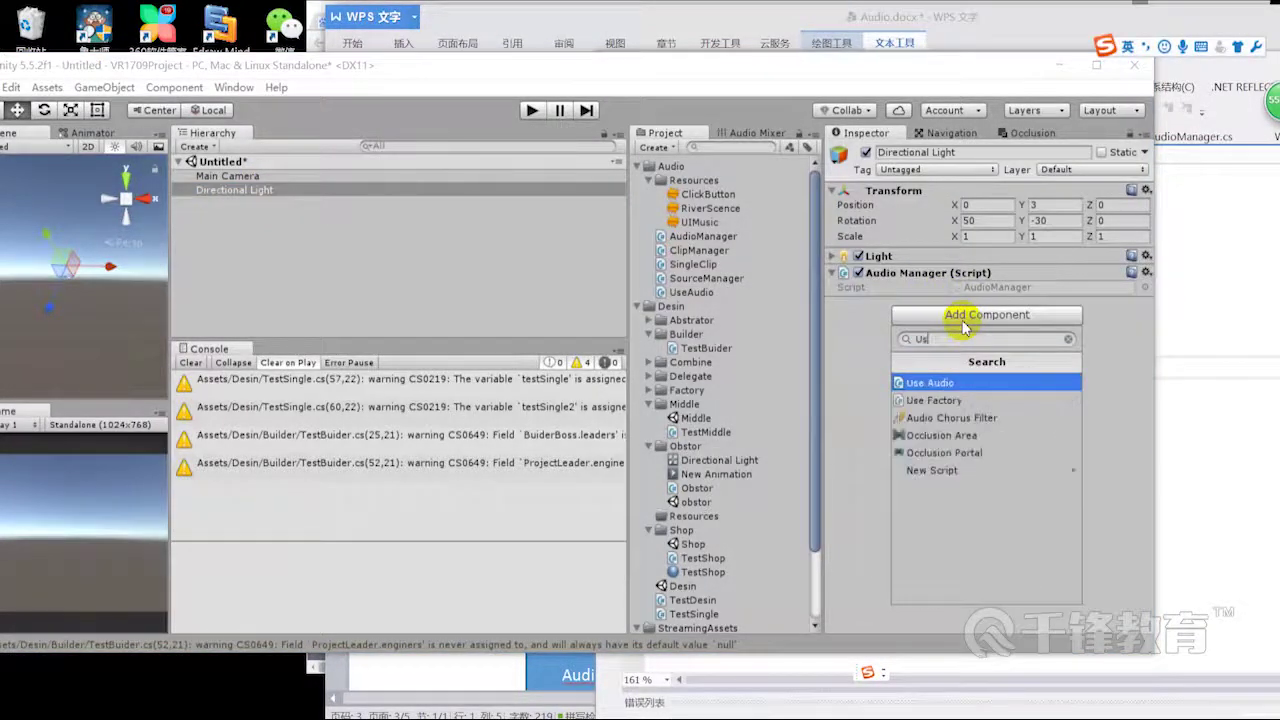
{"action": "key", "text": "Return"}
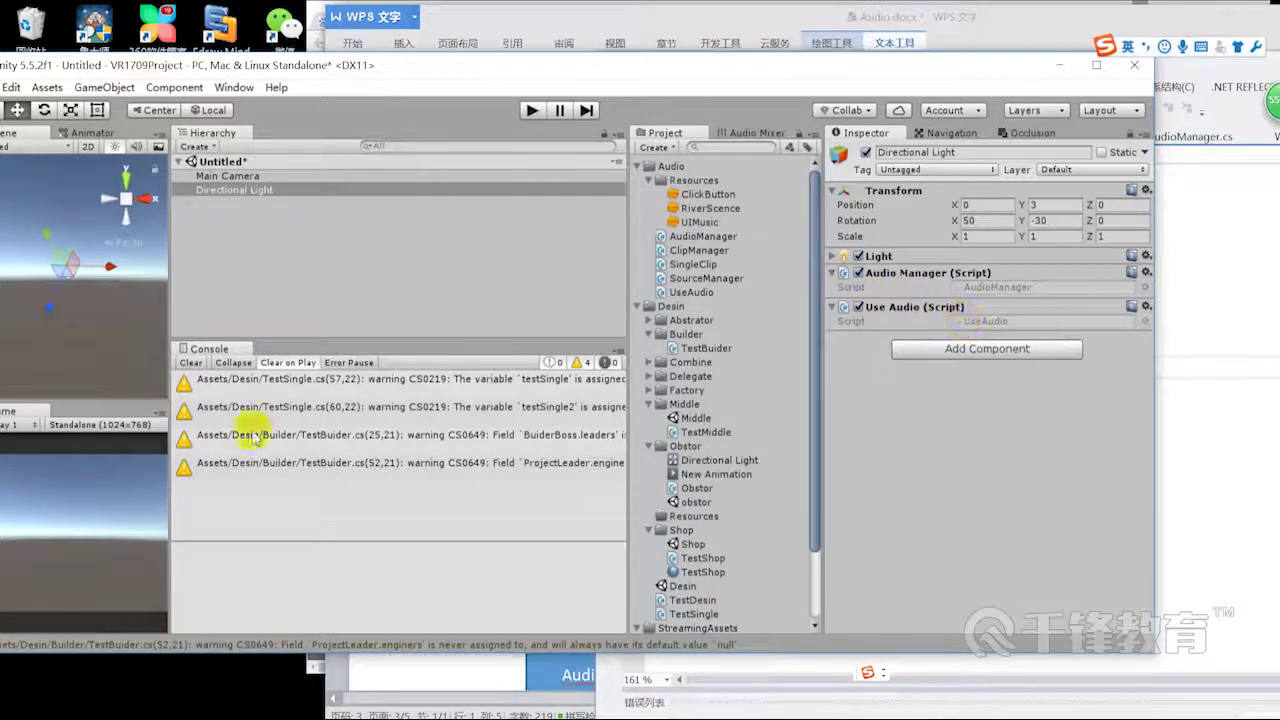
{"action": "left_click", "coordinate": [188, 363]}
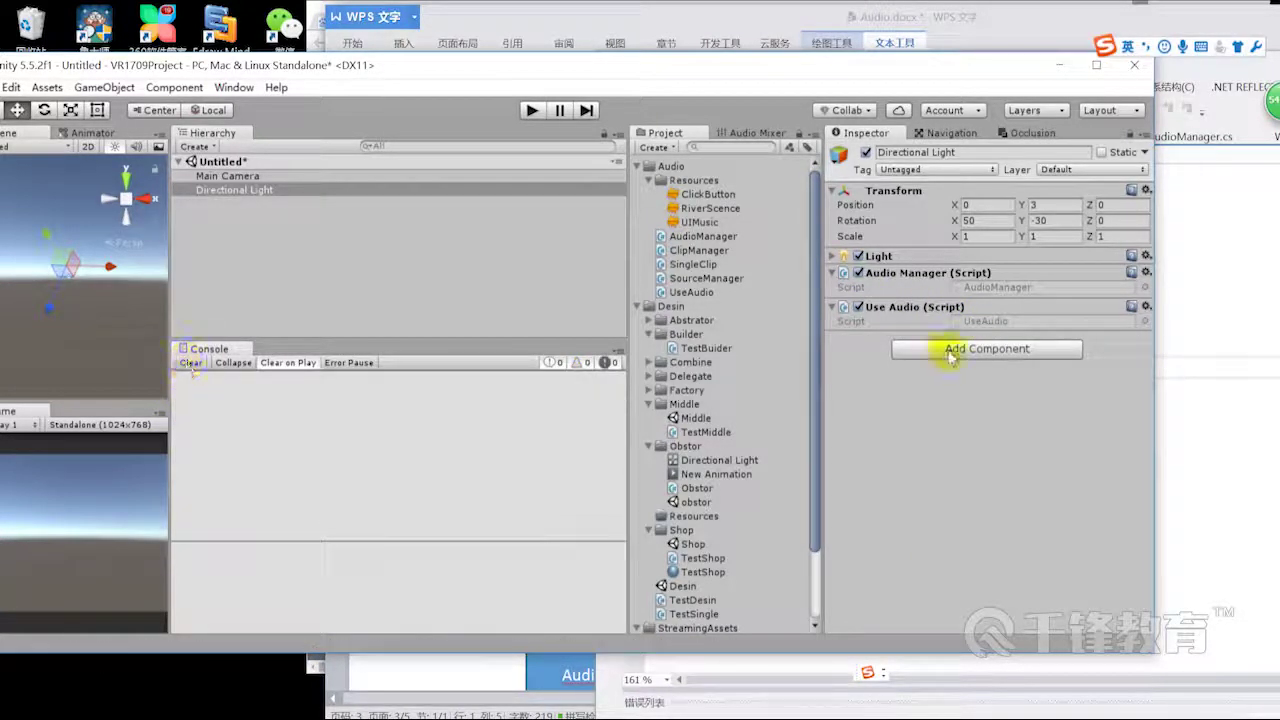
- Save the scene as Audio in the Assets/Audio folder and start Play mode
{"action": "left_click", "coordinate": [532, 110]}
{"action": "key", "text": "ctrl+s"}
{"action": "type", "text": "s"}
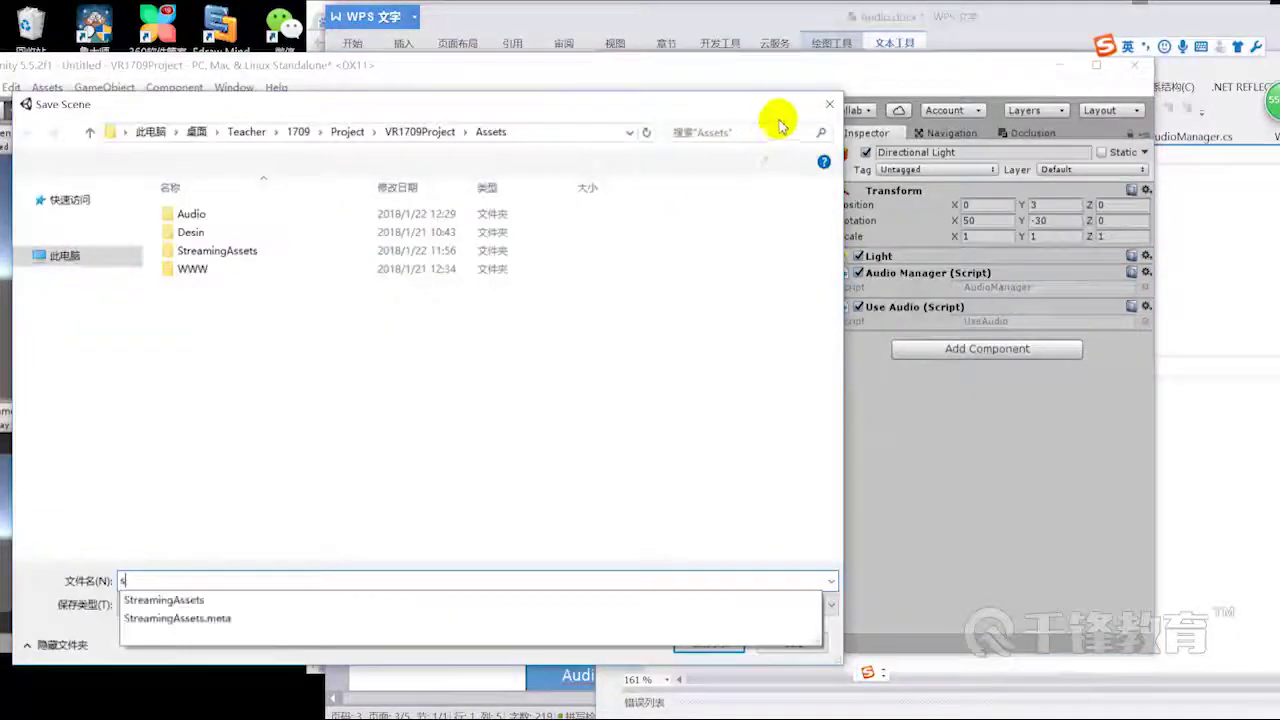
{"action": "double_click", "coordinate": [245, 218]}
{"action": "left_click", "coordinate": [242, 575]}
{"action": "type", "text": "Audi"}
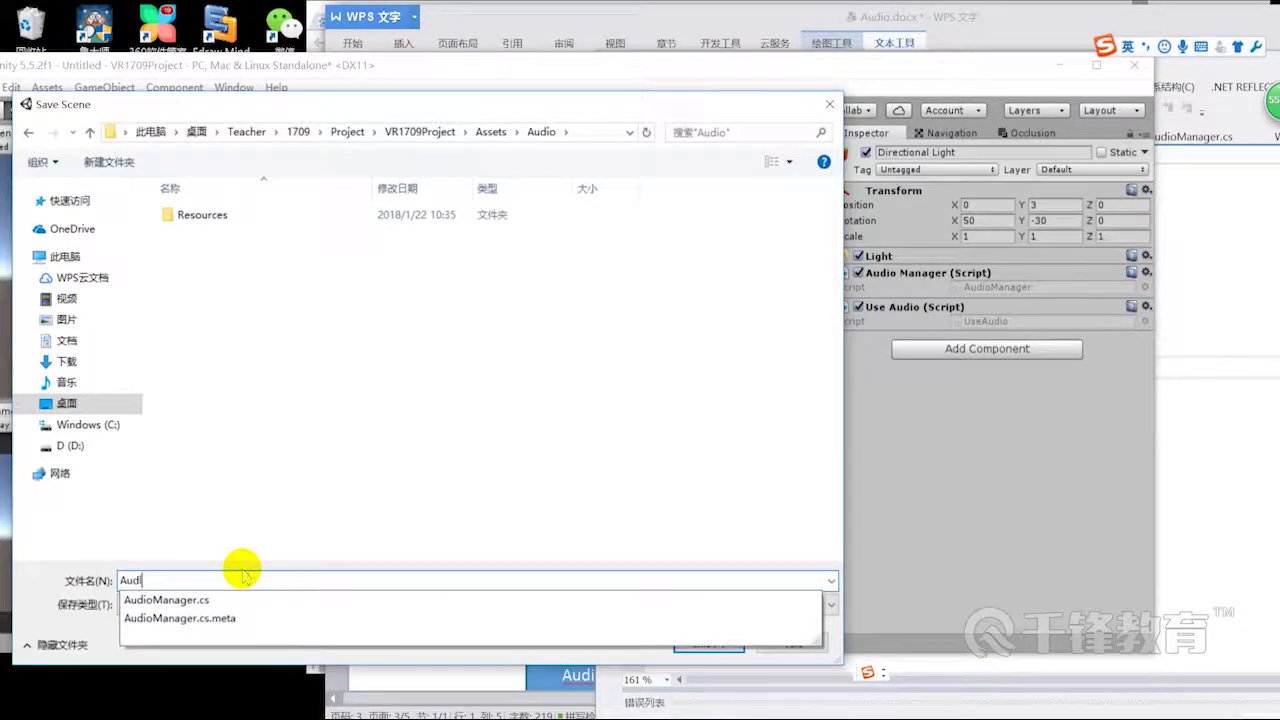
{"action": "type", "text": "o"}
{"action": "key", "text": "Return"}
{"action": "left_click", "coordinate": [529, 111]}
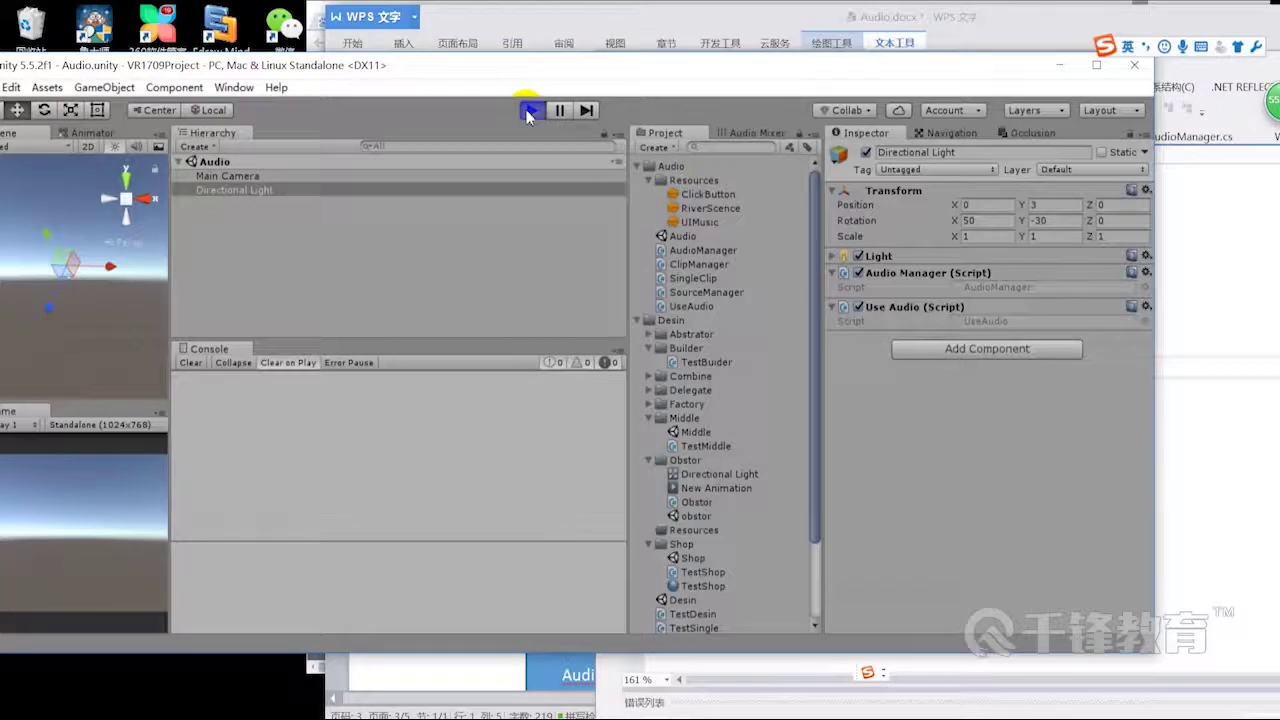
- Widen the views and open the NullReferenceException's source line, AudioManager.cs line 39
{"action": "left_click_drag", "start_coordinate": [560, 66], "coordinate": [667, 53]}
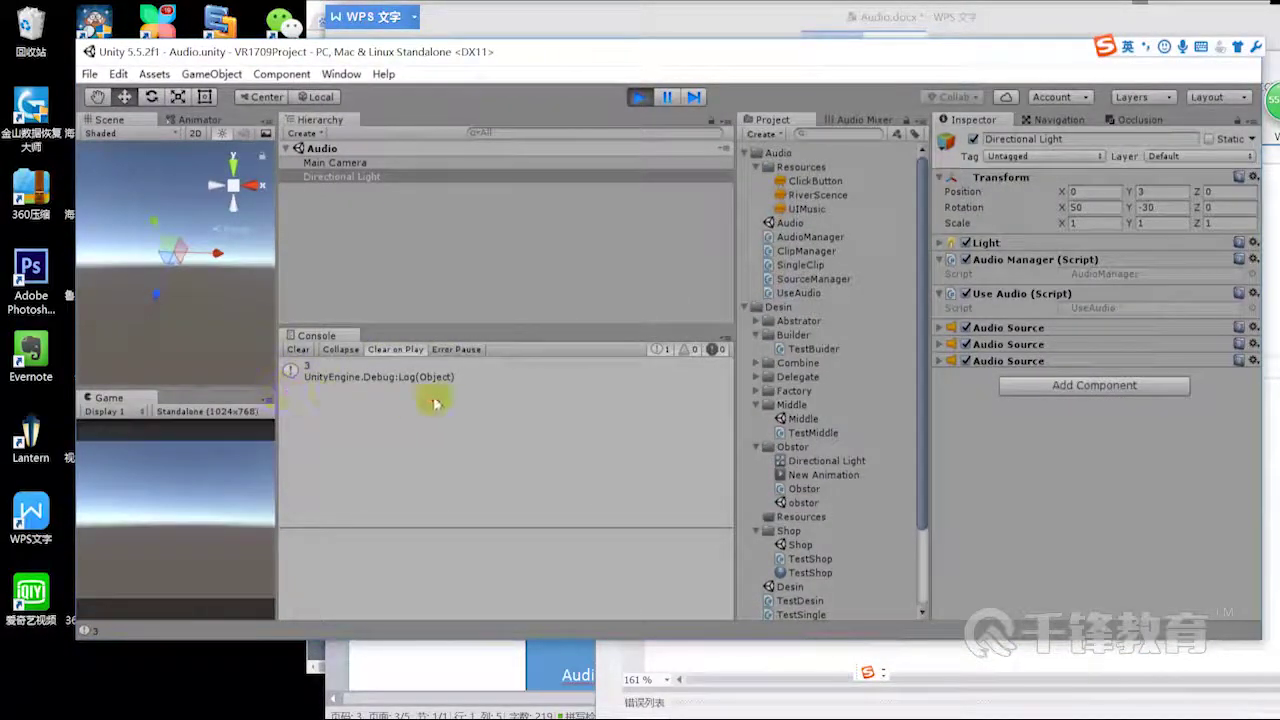
{"action": "left_click_drag", "start_coordinate": [282, 391], "coordinate": [497, 395]}
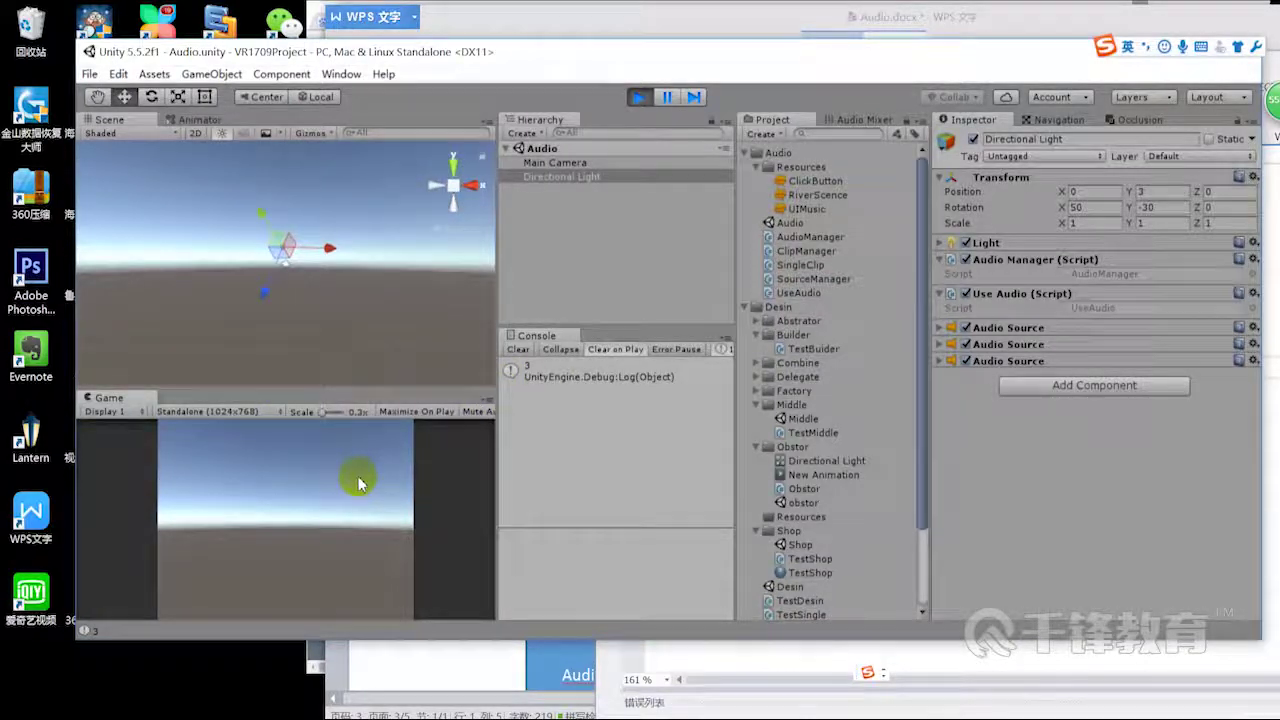
{"action": "left_click", "coordinate": [659, 408]}
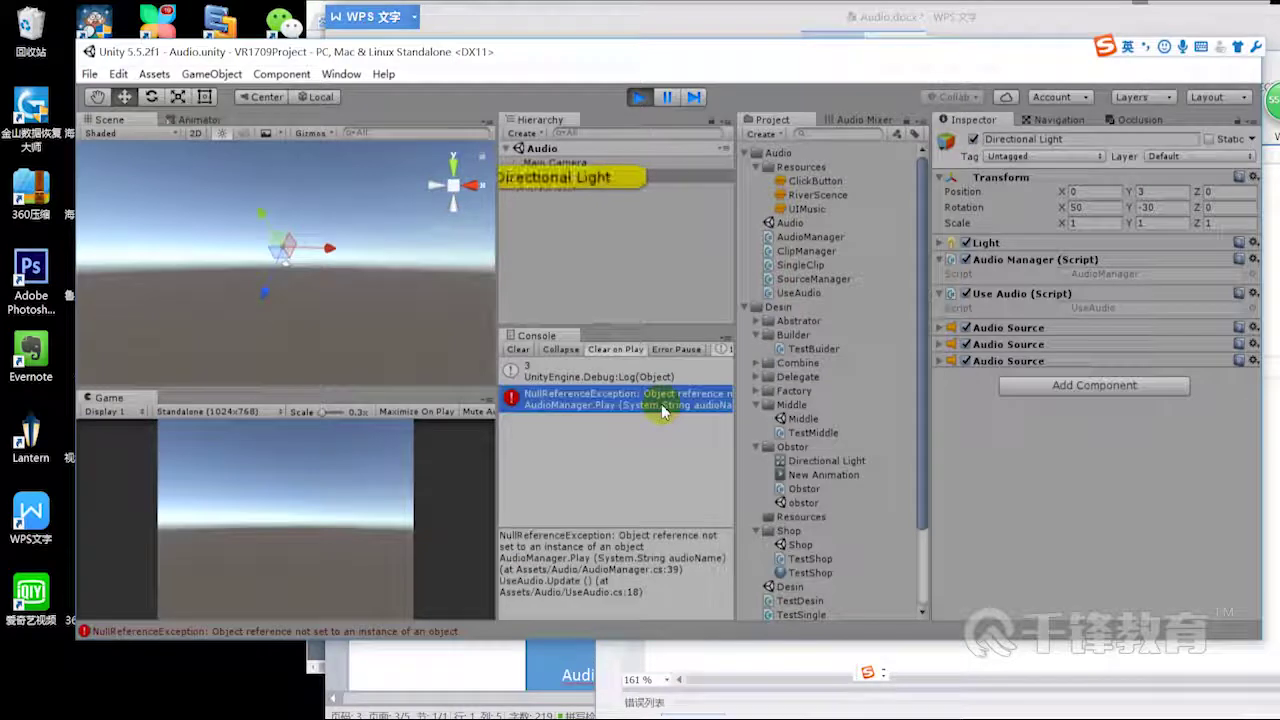
{"action": "double_click", "coordinate": [664, 413]}
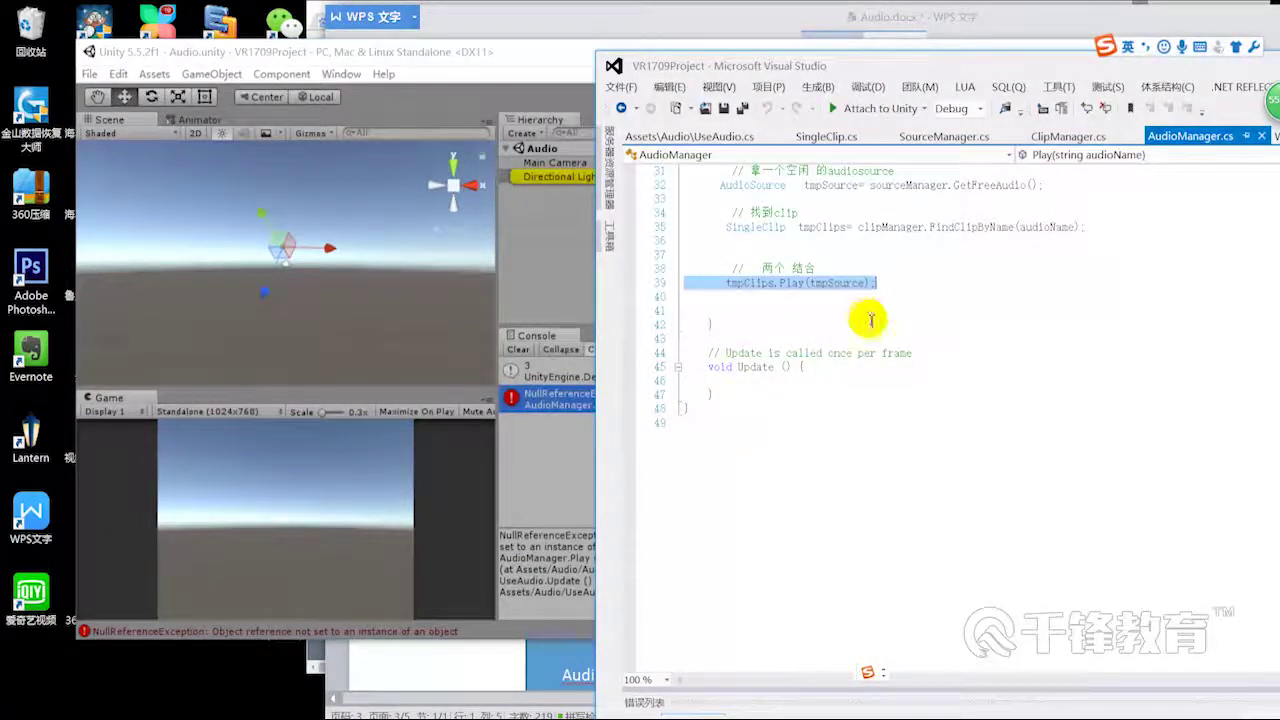
{"action": "left_click_drag", "start_coordinate": [978, 64], "coordinate": [864, 52]}
{"action": "left_click", "coordinate": [740, 320]}
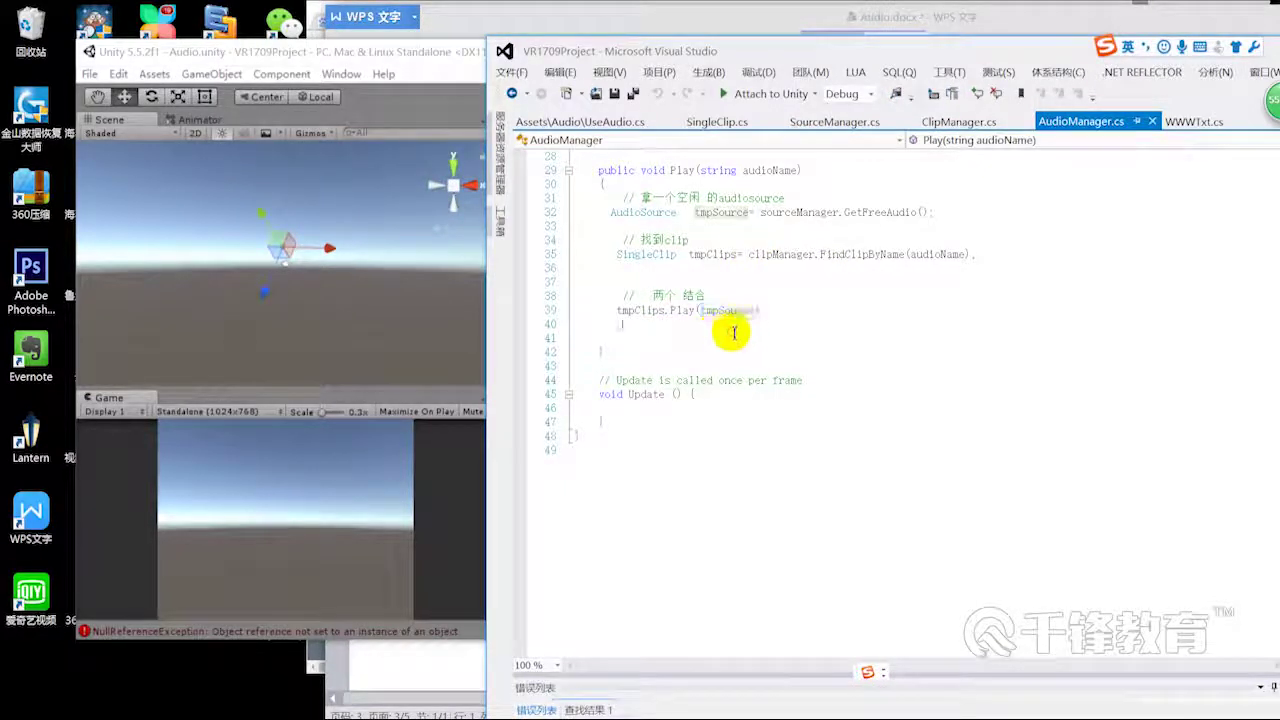
{"action": "double_click", "coordinate": [682, 310]}
{"action": "double_click", "coordinate": [728, 310]}
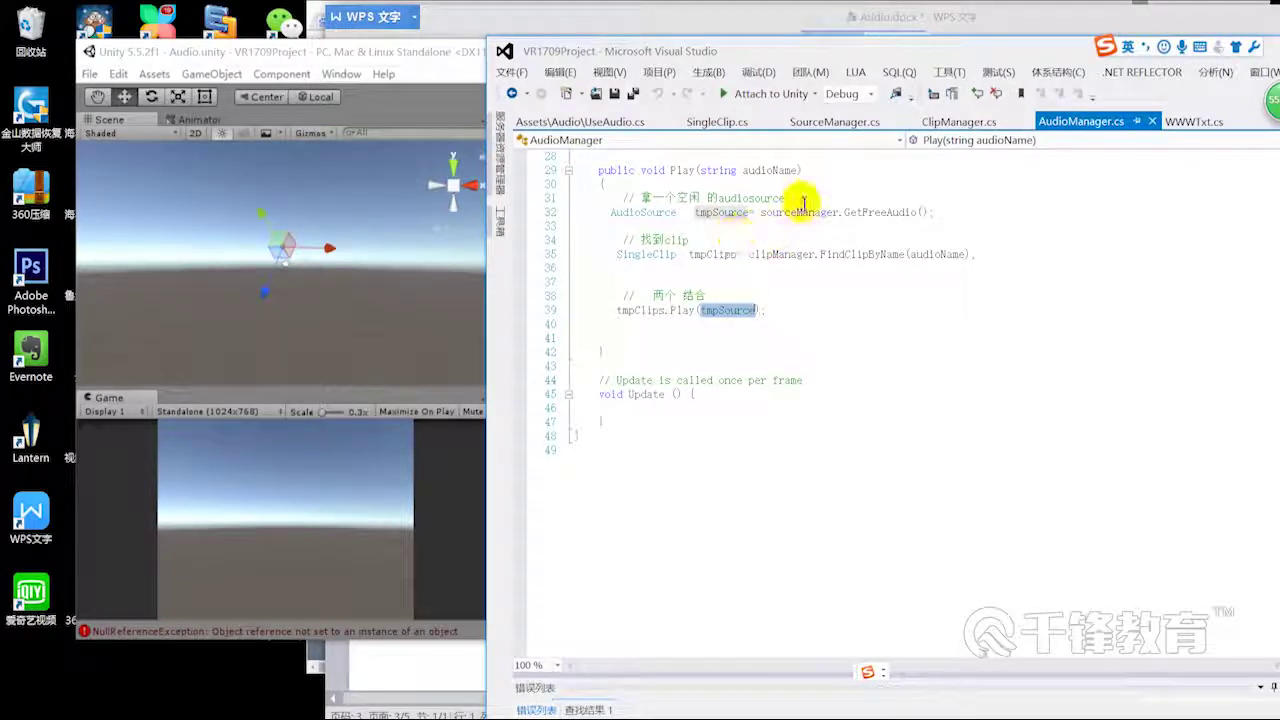
{"action": "left_click_drag", "start_coordinate": [434, 52], "coordinate": [243, 55]}
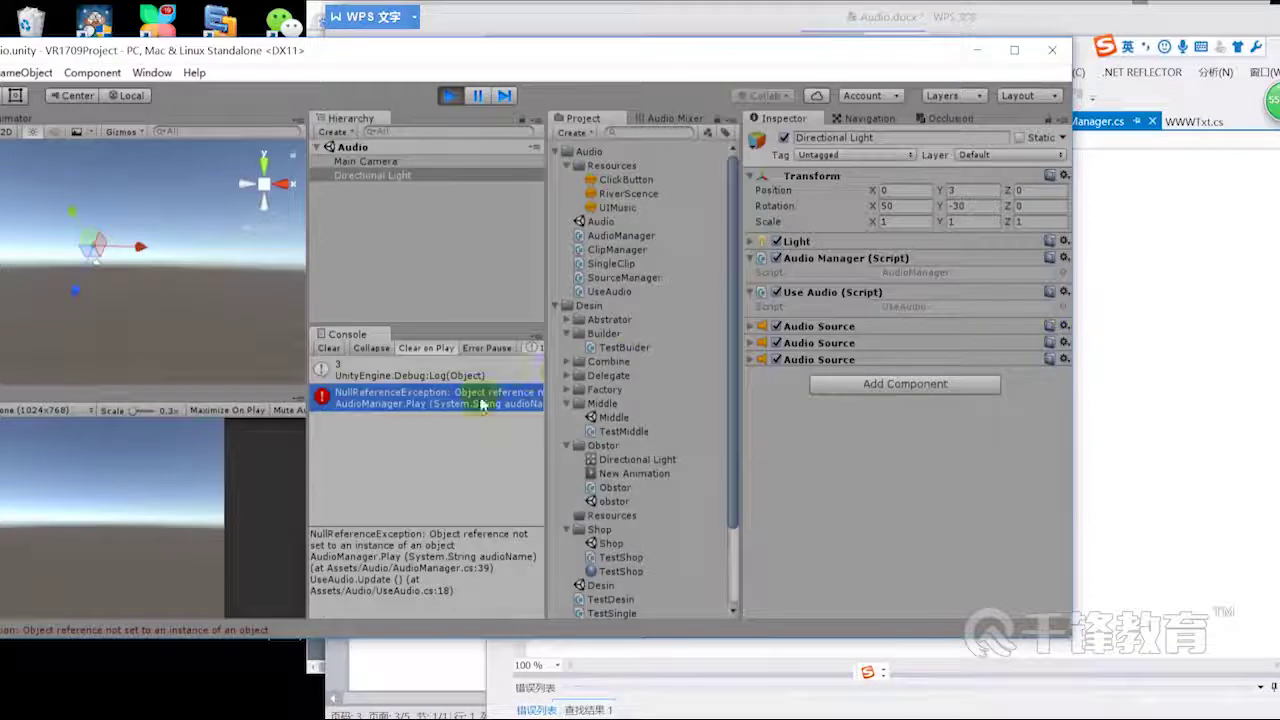
{"action": "left_click", "coordinate": [1169, 352]}
{"action": "left_click", "coordinate": [408, 397]}
{"action": "double_click", "coordinate": [408, 397]}
{"action": "left_click", "coordinate": [318, 511]}
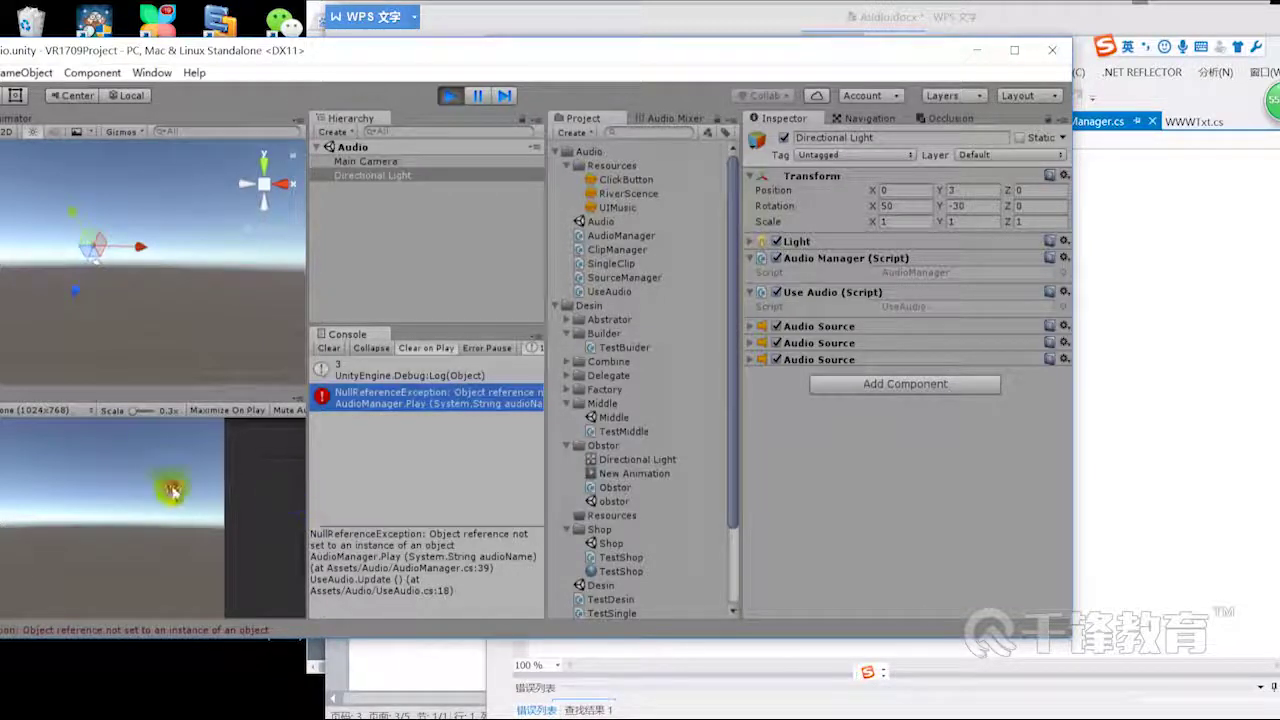
{"action": "left_click", "coordinate": [1186, 414]}
- Add an if (tmpClips != null) check below the FindClipByName line in Play
{"action": "double_click", "coordinate": [712, 254]}
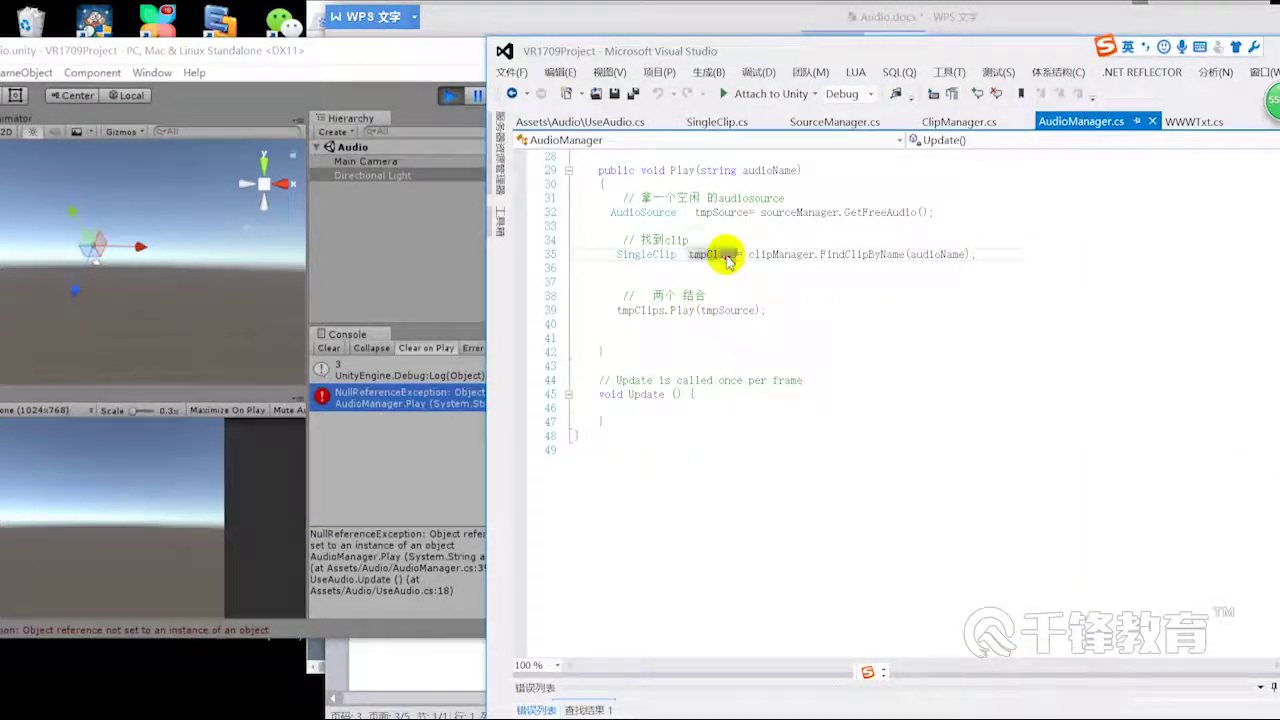
{"action": "type", "text": "tmpClip"}
{"action": "left_click", "coordinate": [768, 270]}
{"action": "key", "text": "Return"}
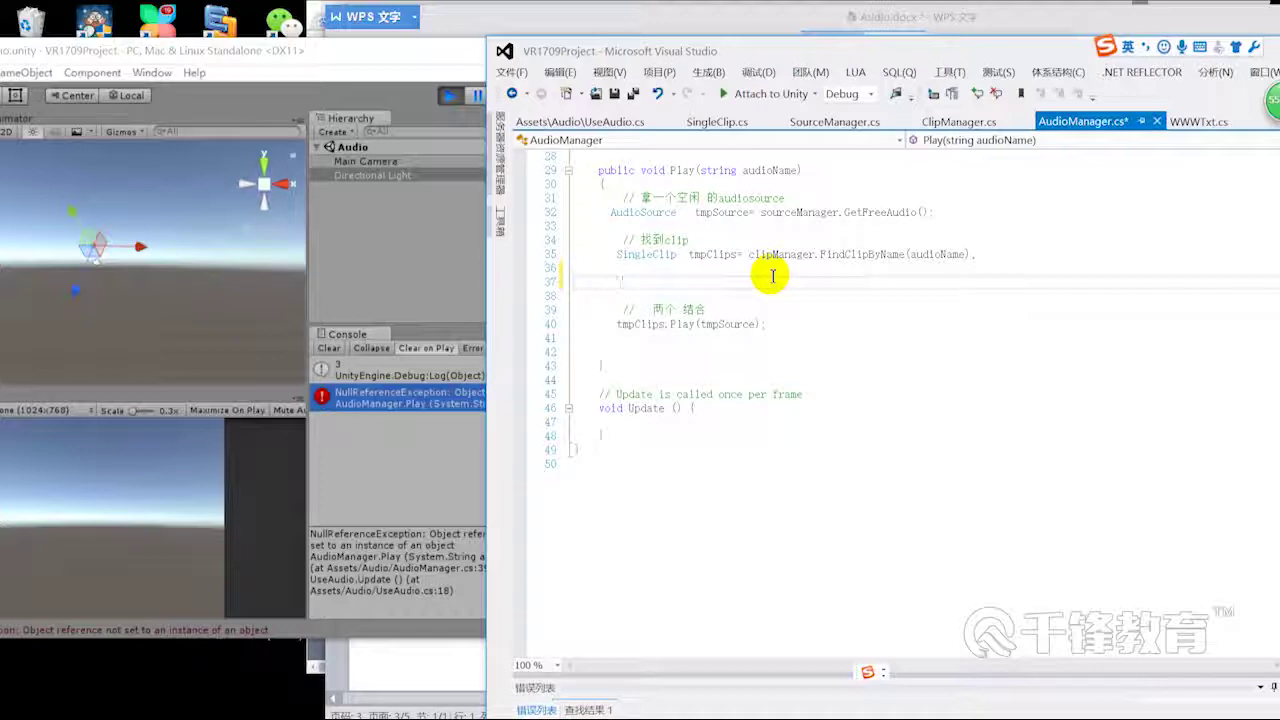
{"action": "type", "text": "//if()"}
{"action": "type", "text": "null"}
{"action": "key", "text": "Return"}
{"action": "key", "text": "Return"}
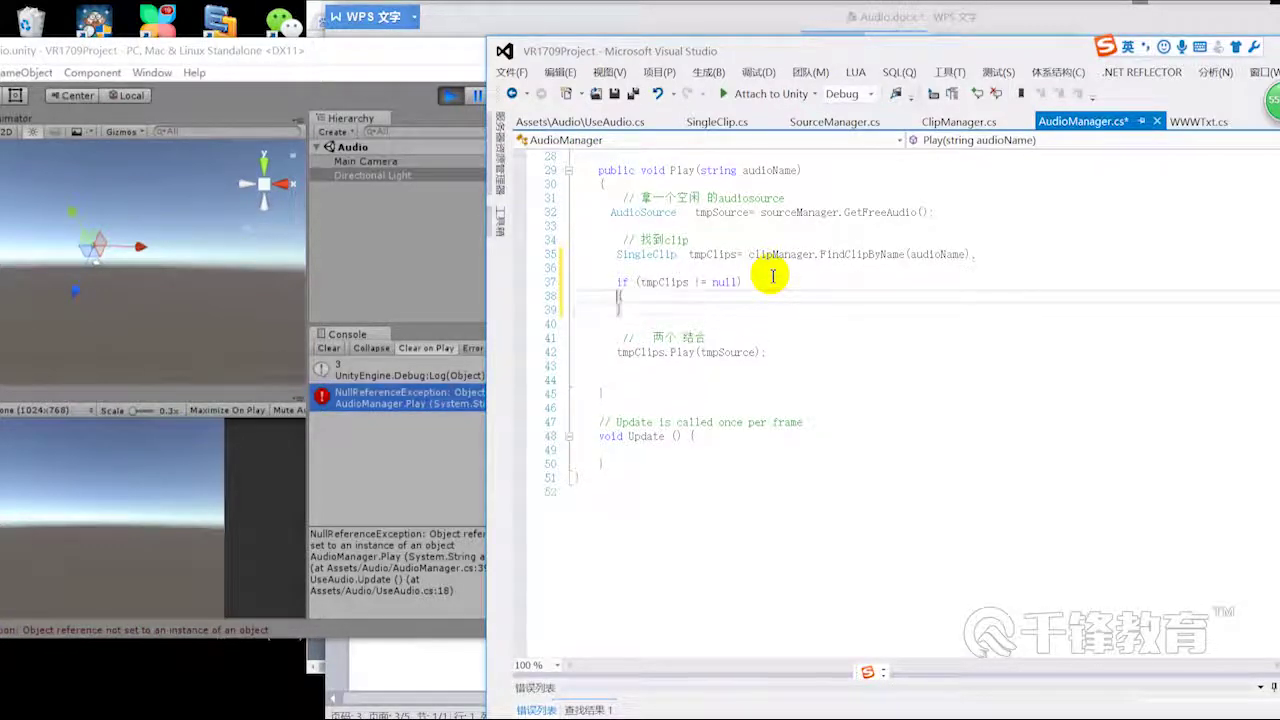
{"action": "key", "text": "ctrl+s"}
- Move the comment and tmpClips.Play(tmpSource) call into the null check and save
{"action": "left_click_drag", "start_coordinate": [800, 369], "coordinate": [543, 352]}
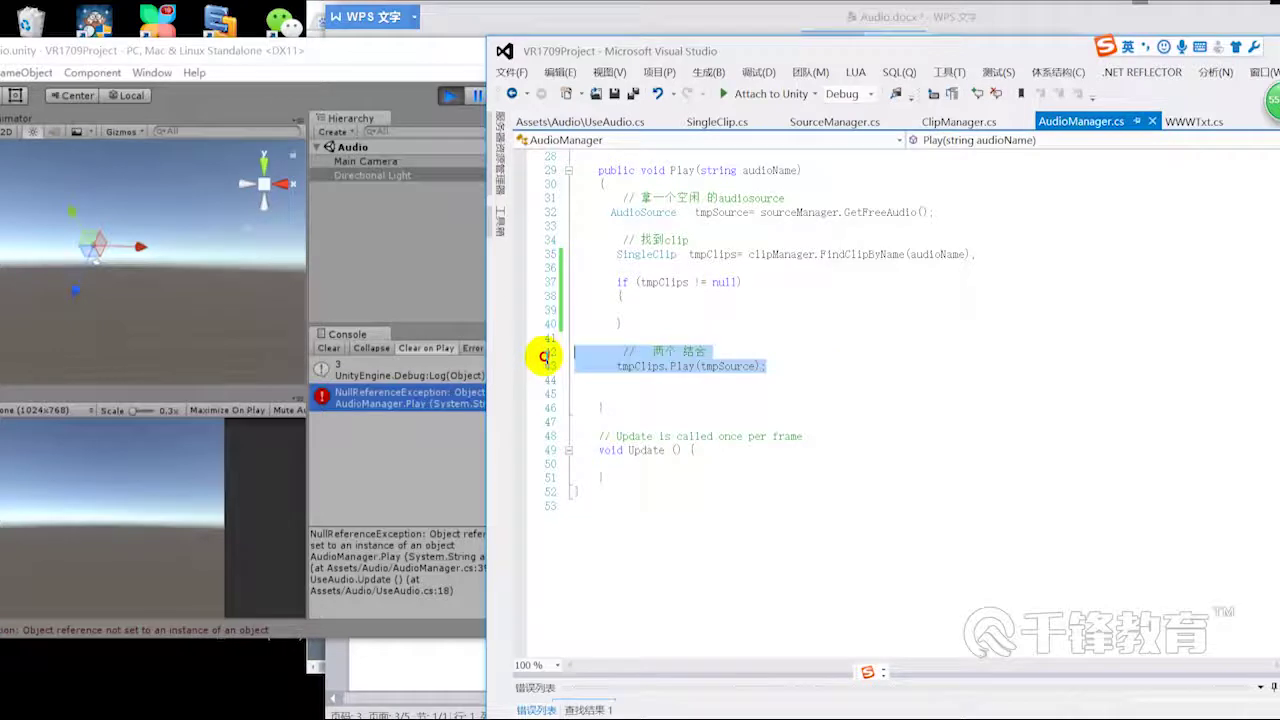
{"action": "key", "text": "ctrl+x"}
{"action": "left_click", "coordinate": [686, 321]}
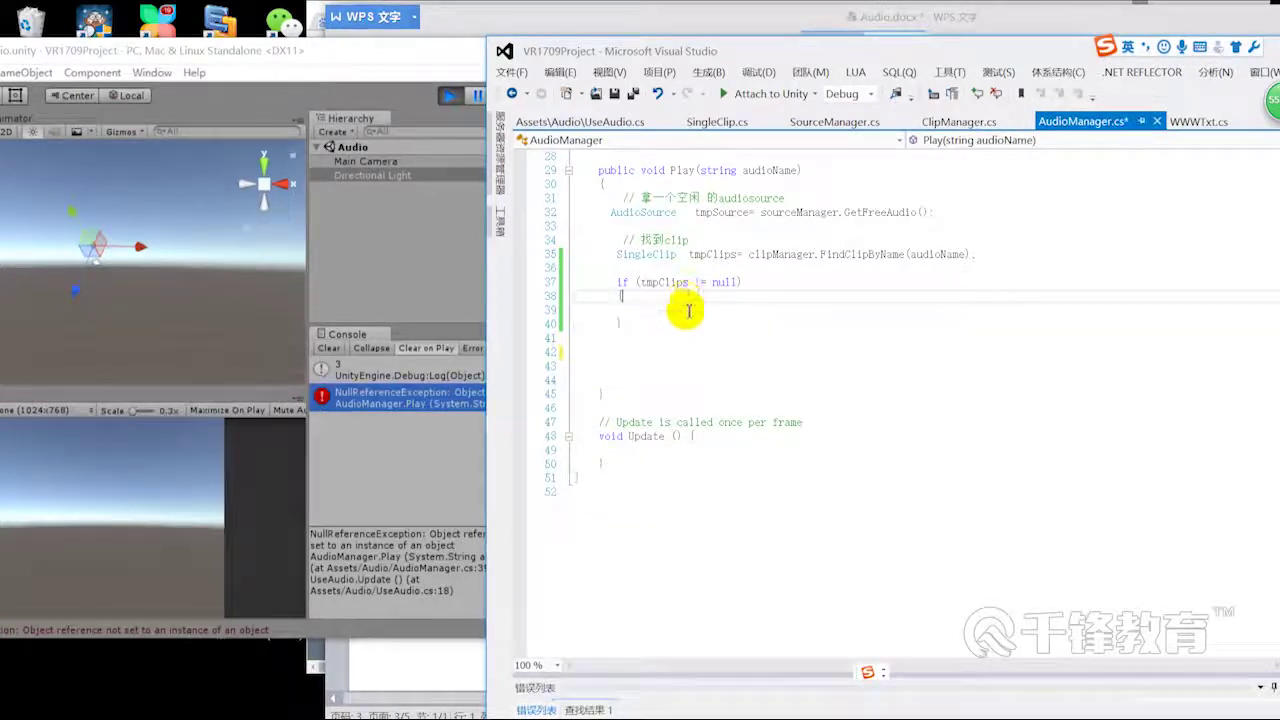
{"action": "key", "text": "Return"}
{"action": "key", "text": "ctrl+v"}
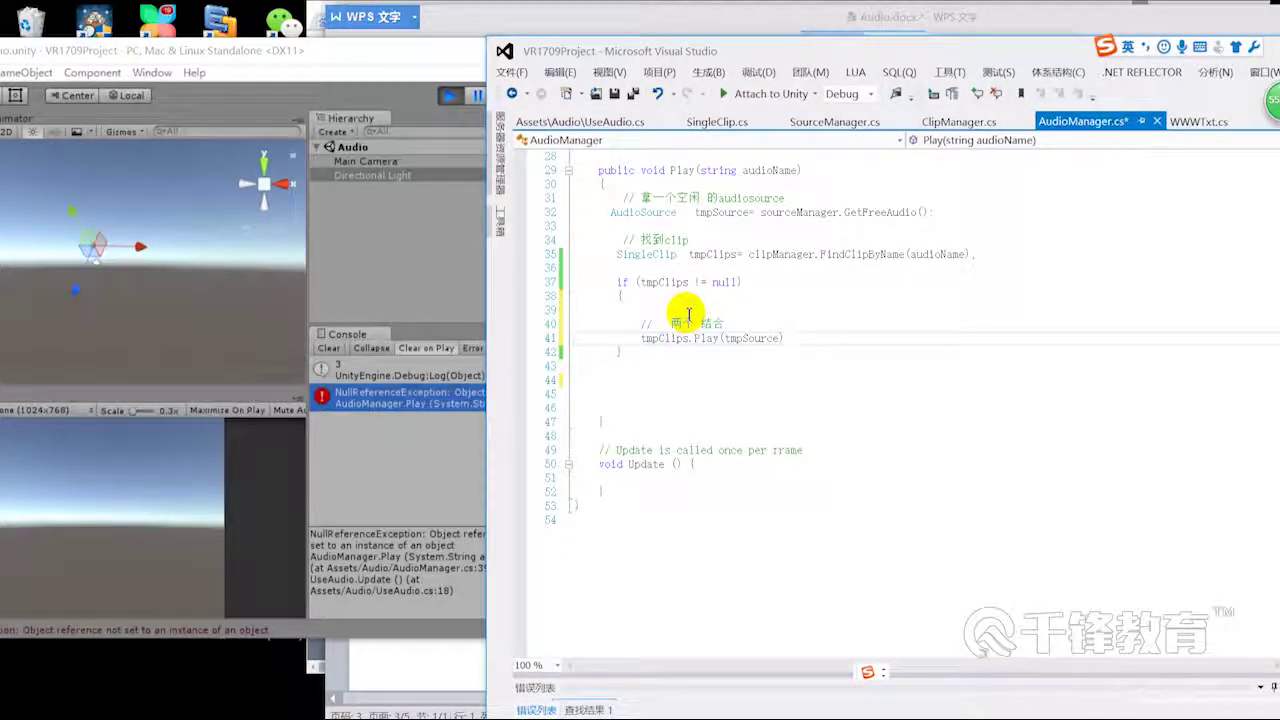
{"action": "key", "text": "ctrl+s"}
- Jump to the FindClipByName definition in ClipManager.cs
{"action": "double_click", "coordinate": [862, 254]}
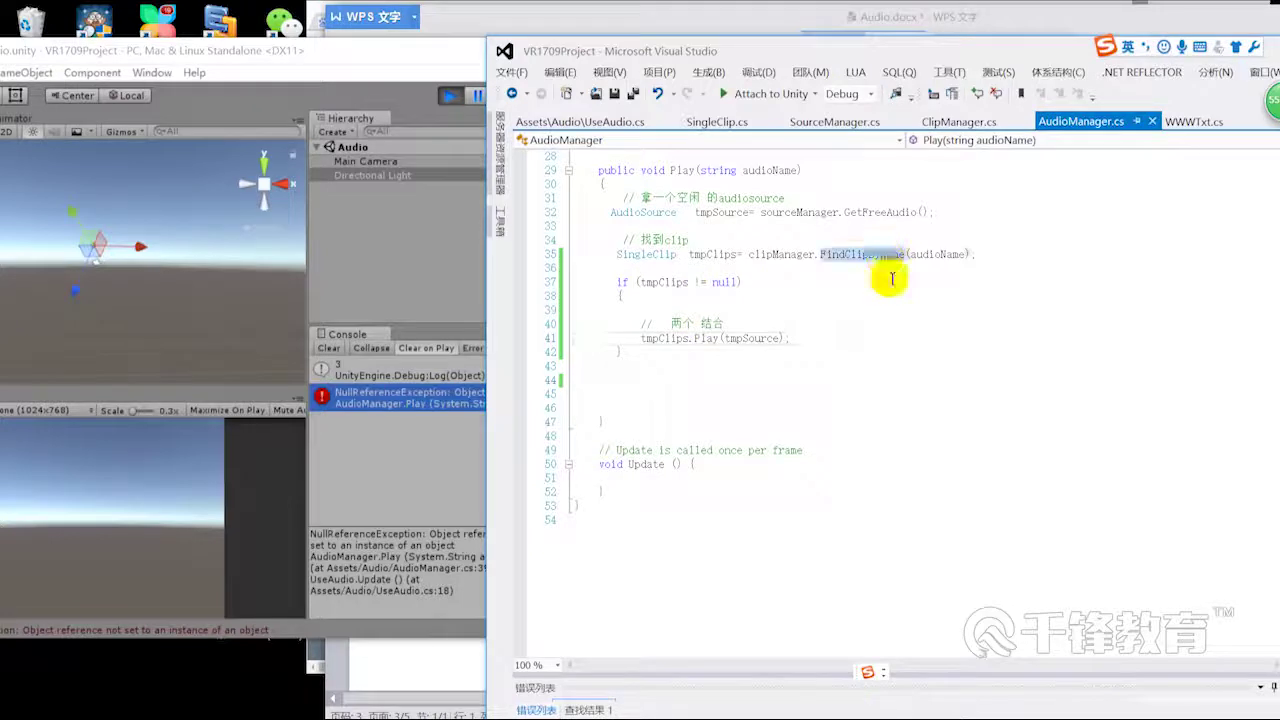
{"action": "double_click", "coordinate": [945, 255]}
{"action": "key", "text": "End"}
{"action": "type", "text": ";"}
{"action": "double_click", "coordinate": [866, 256]}
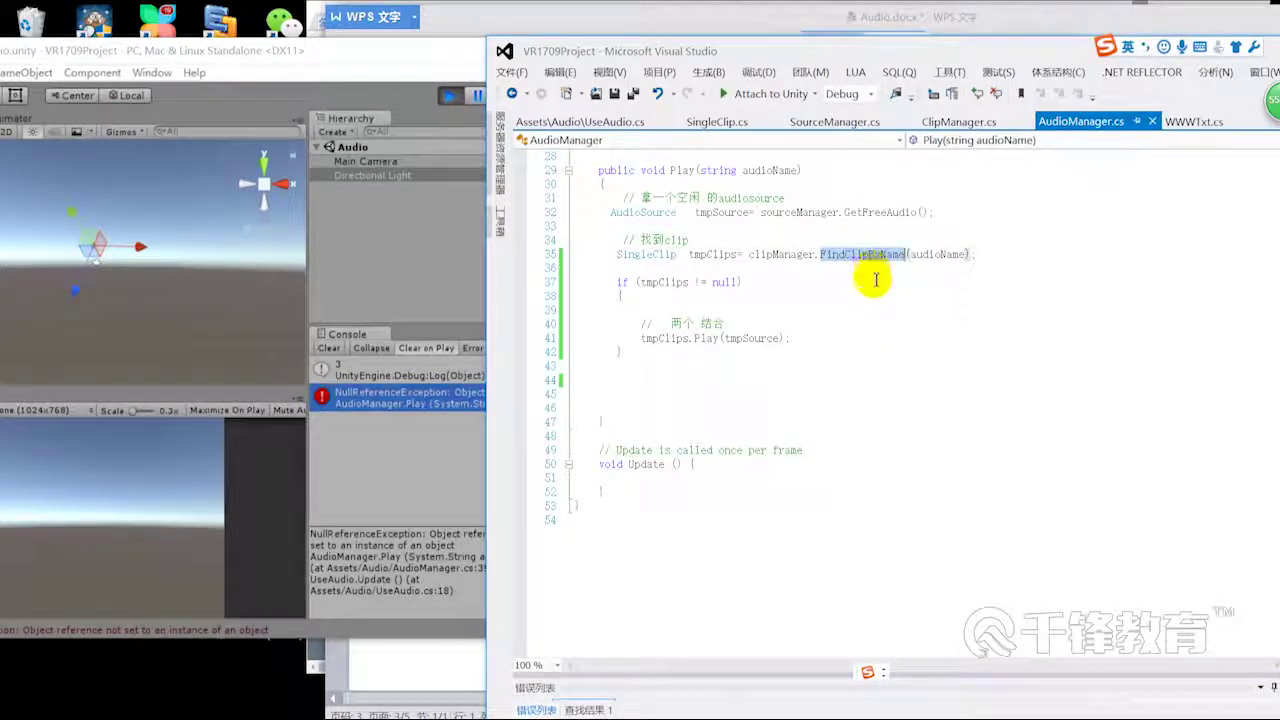
{"action": "key", "text": "F12"}
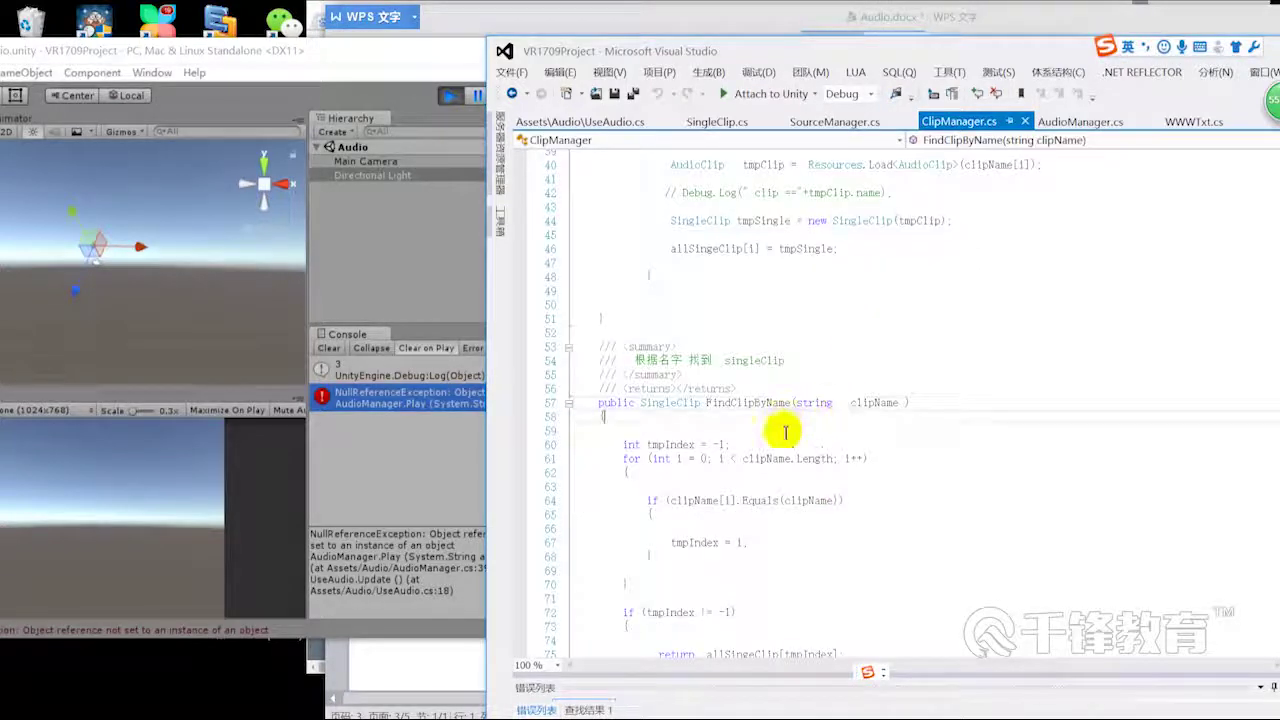
- Add an empty Debug.Log(); statement inside FindClipByName's for loop
{"action": "left_click", "coordinate": [780, 358]}
{"action": "key", "text": "Return"}
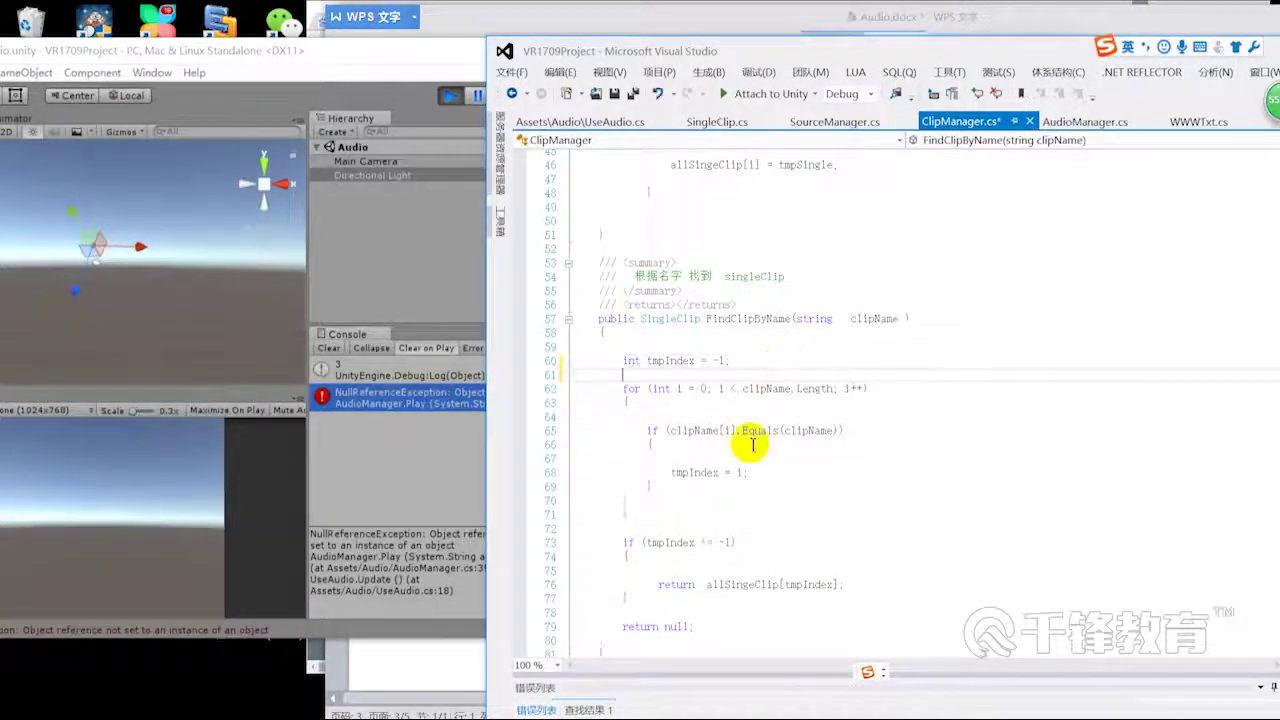
{"action": "left_click", "coordinate": [700, 543]}
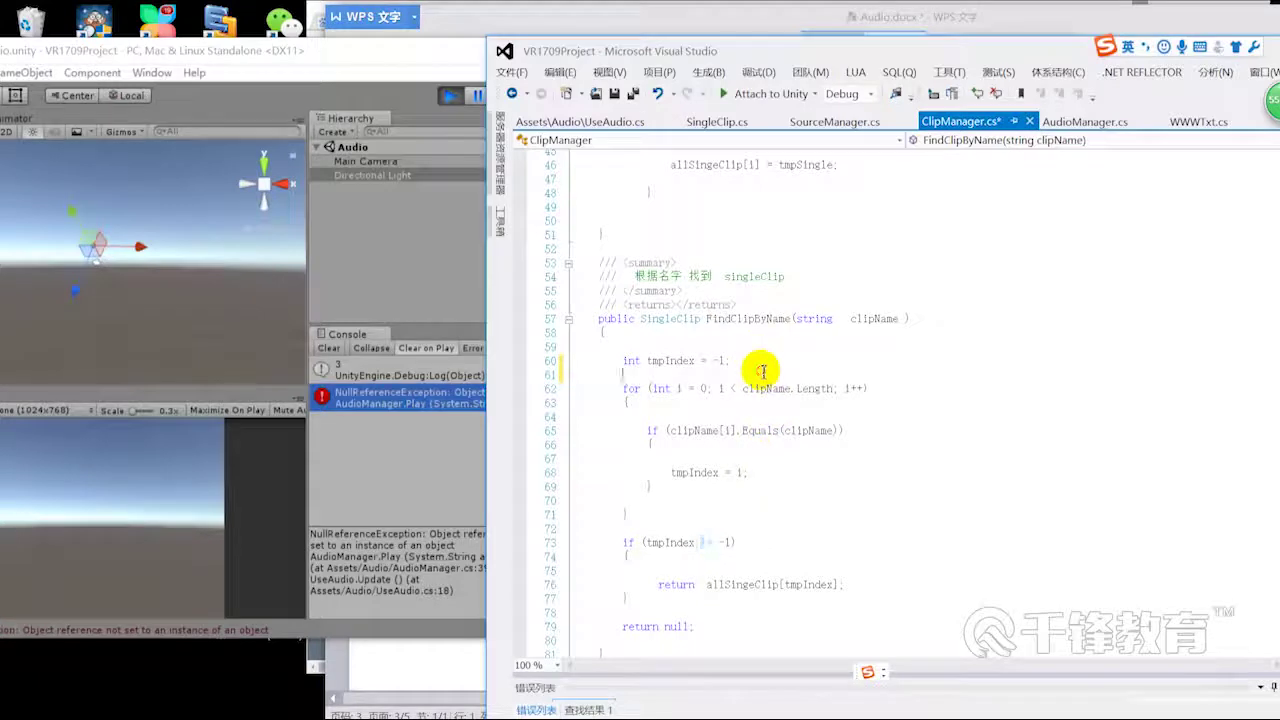
{"action": "key", "text": "Return"}
{"action": "type", "text": "Debug.l"}
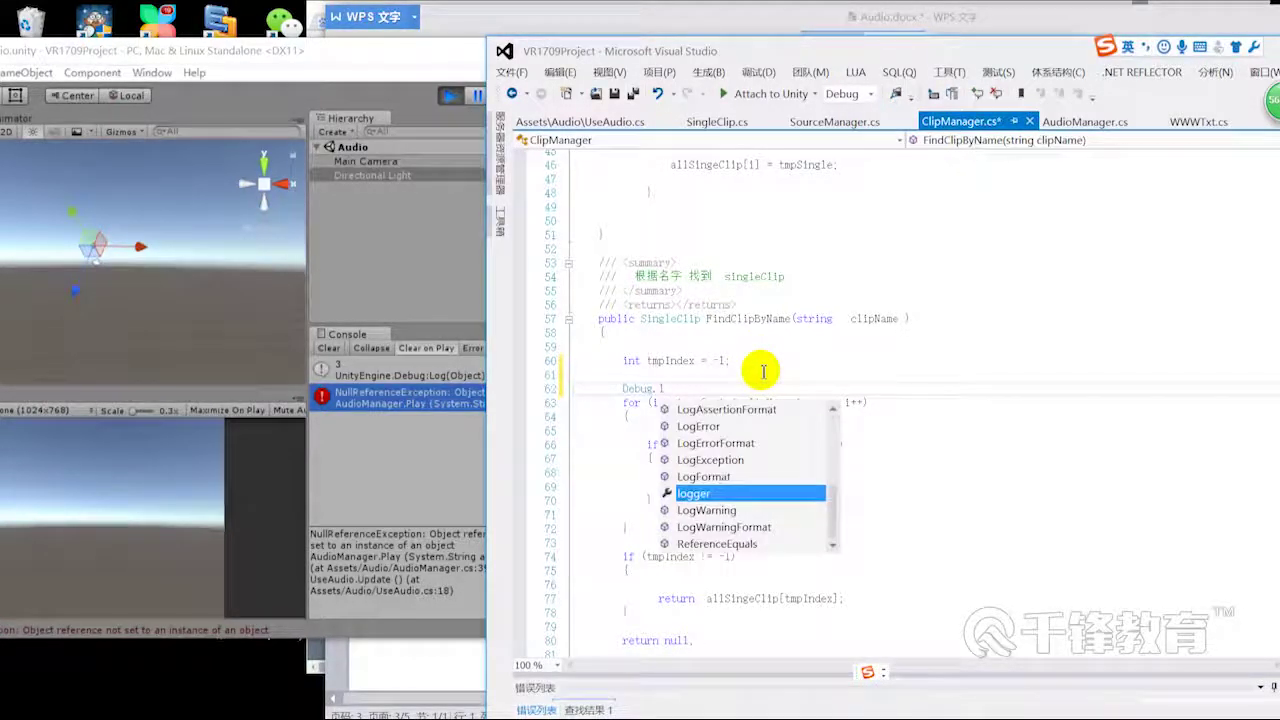
{"action": "type", "text": "o"}
{"action": "key", "text": "Tab"}
{"action": "type", "text": "();"}
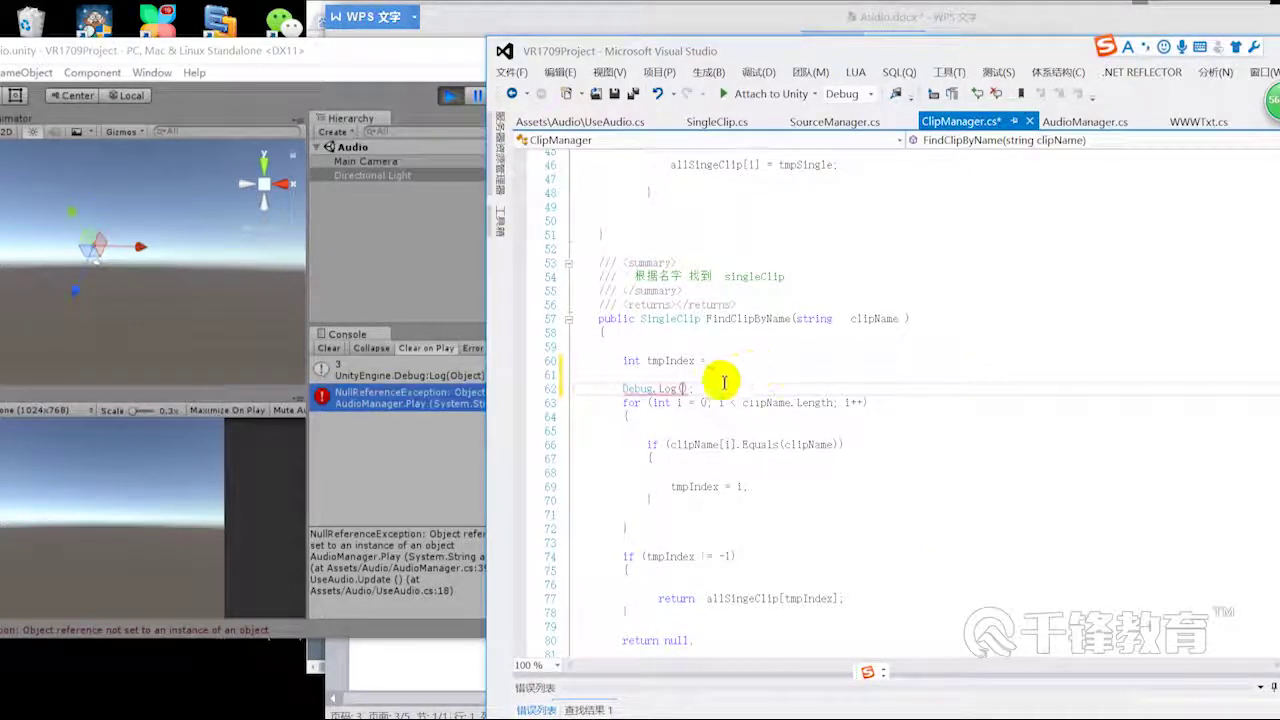
{"action": "left_click_drag", "start_coordinate": [694, 388], "coordinate": [586, 388]}
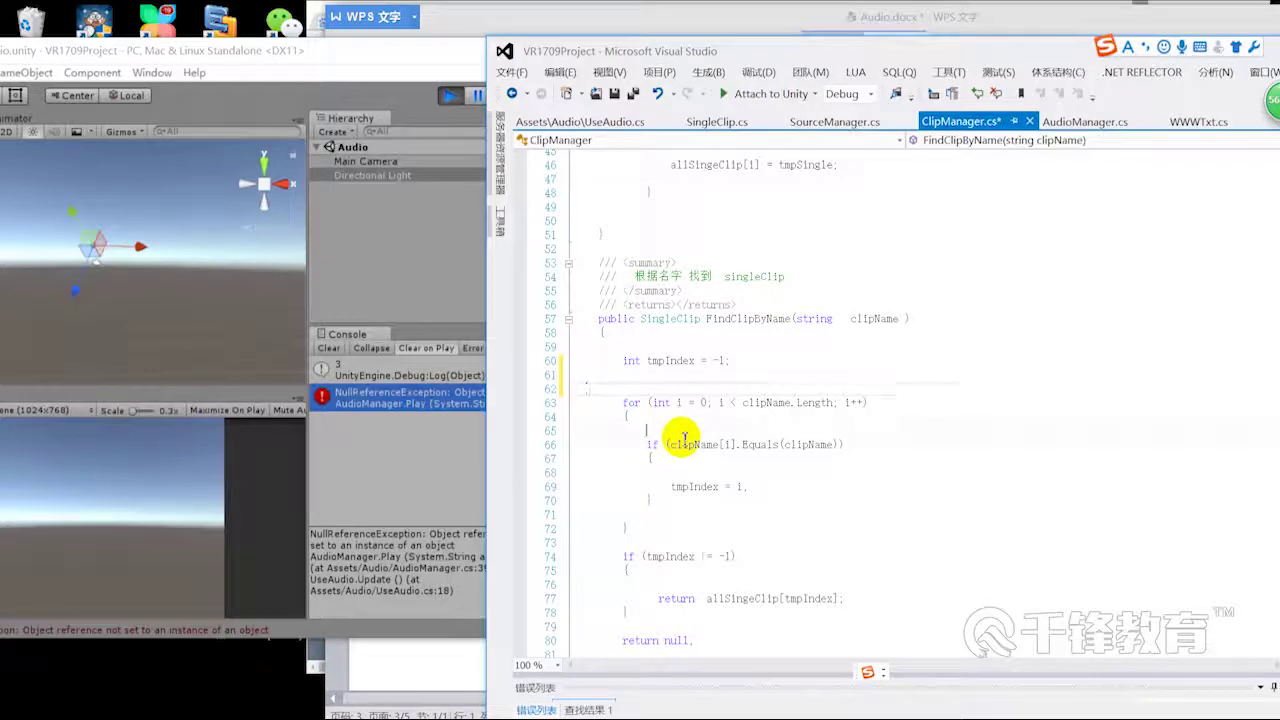
{"action": "key", "text": "ctrl+v"}
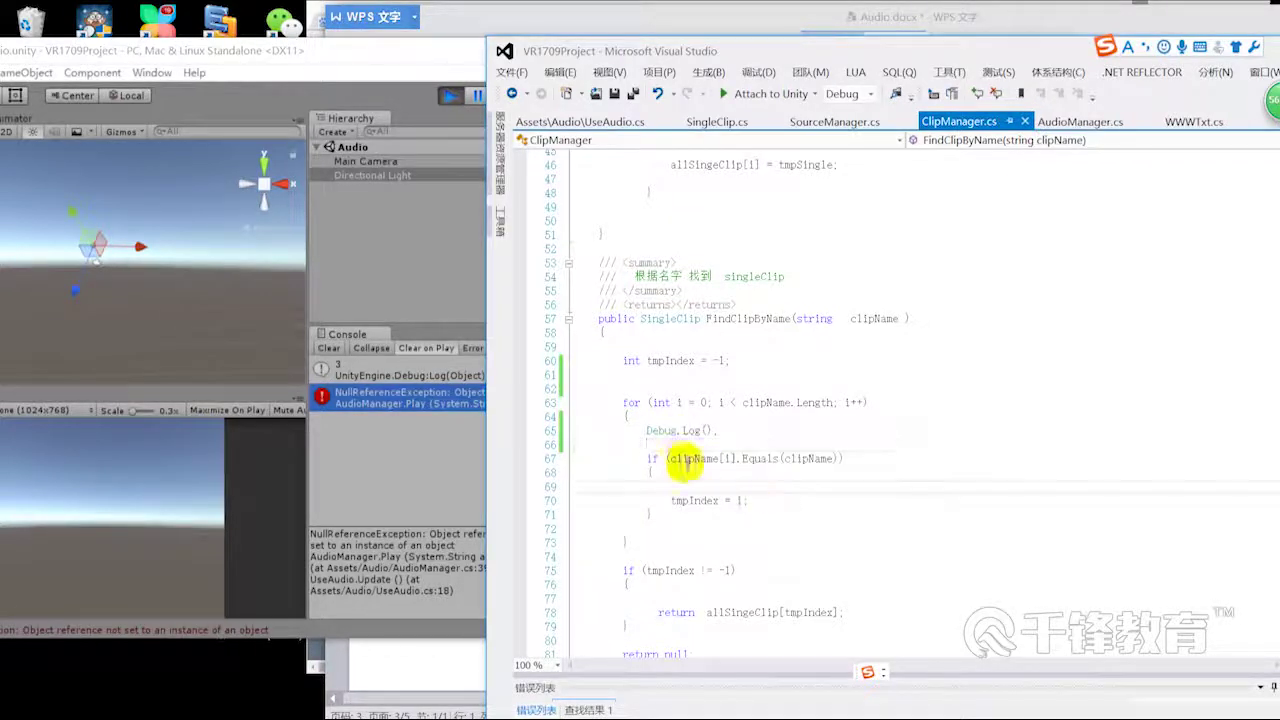
- Fill the log with clipName[i] + "==" + clipName and save ClipManager.cs
{"action": "left_click_drag", "start_coordinate": [666, 458], "coordinate": [732, 462]}
{"action": "key", "text": "ctrl+c"}
{"action": "left_click", "coordinate": [706, 430]}
{"action": "key", "text": "ctrl+v"}
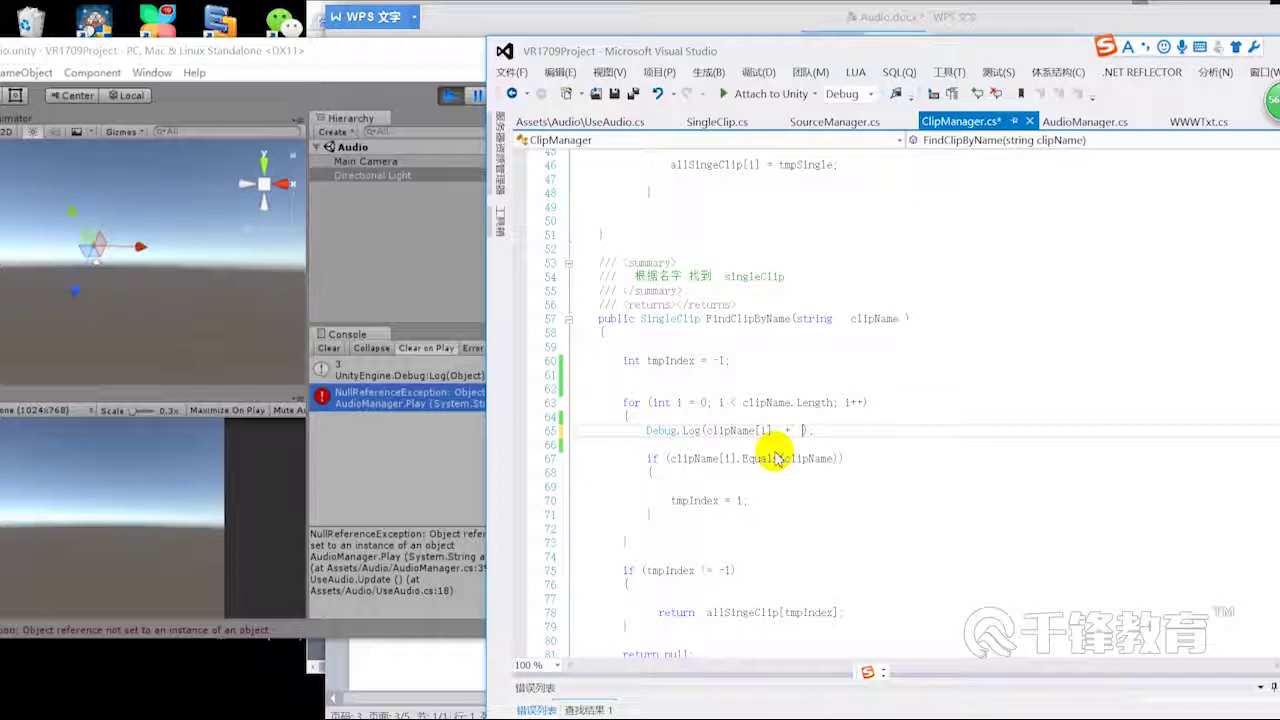
{"action": "double_click", "coordinate": [875, 318]}
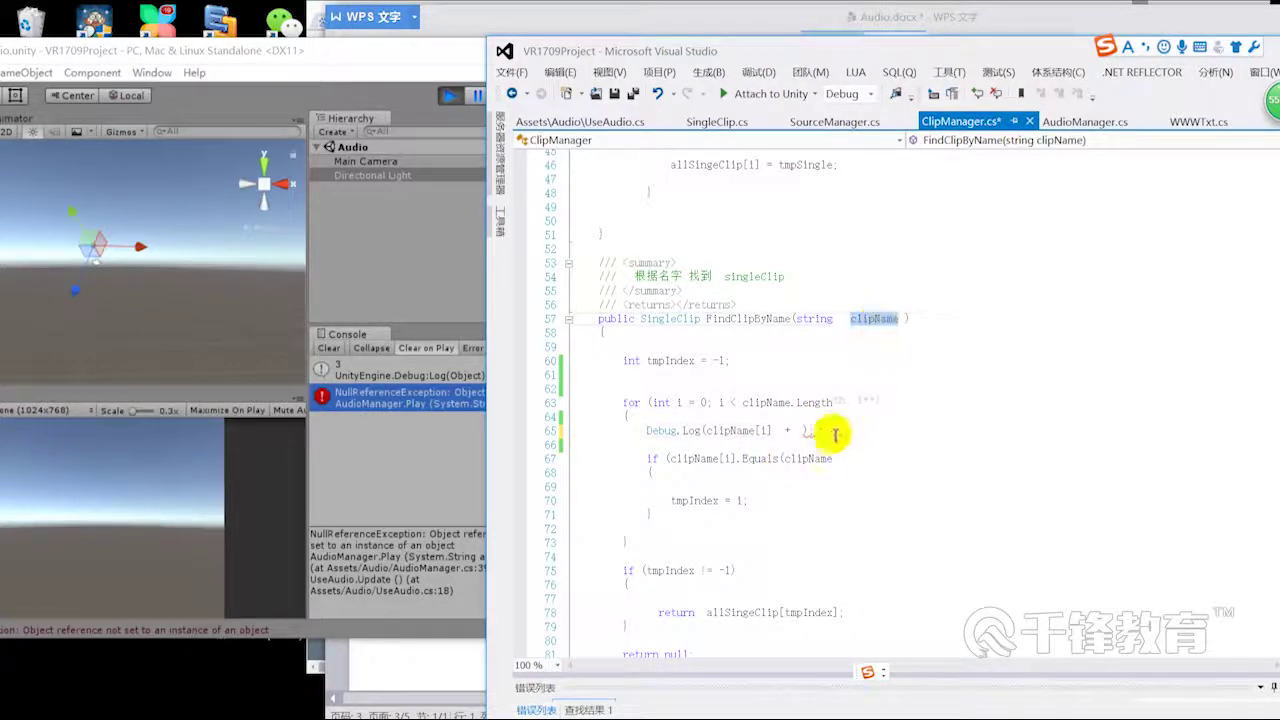
{"action": "left_click", "coordinate": [806, 430]}
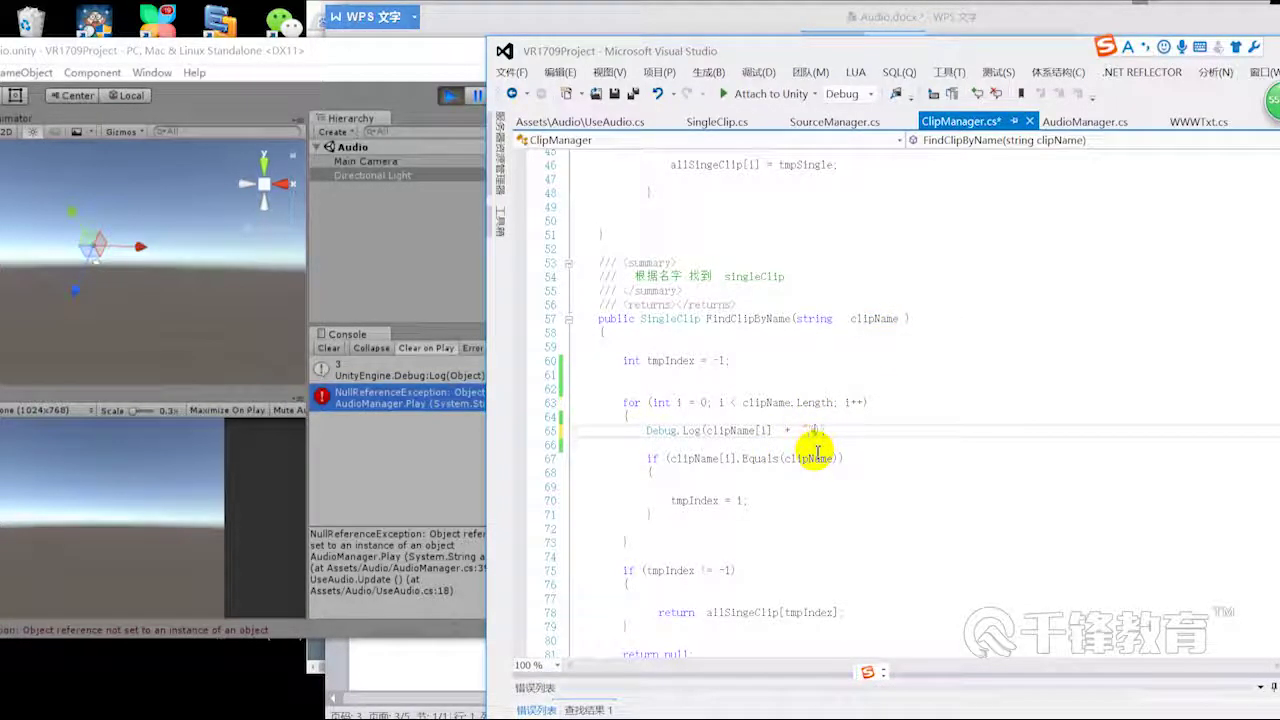
{"action": "type", "text": "\"==\"+ );"}
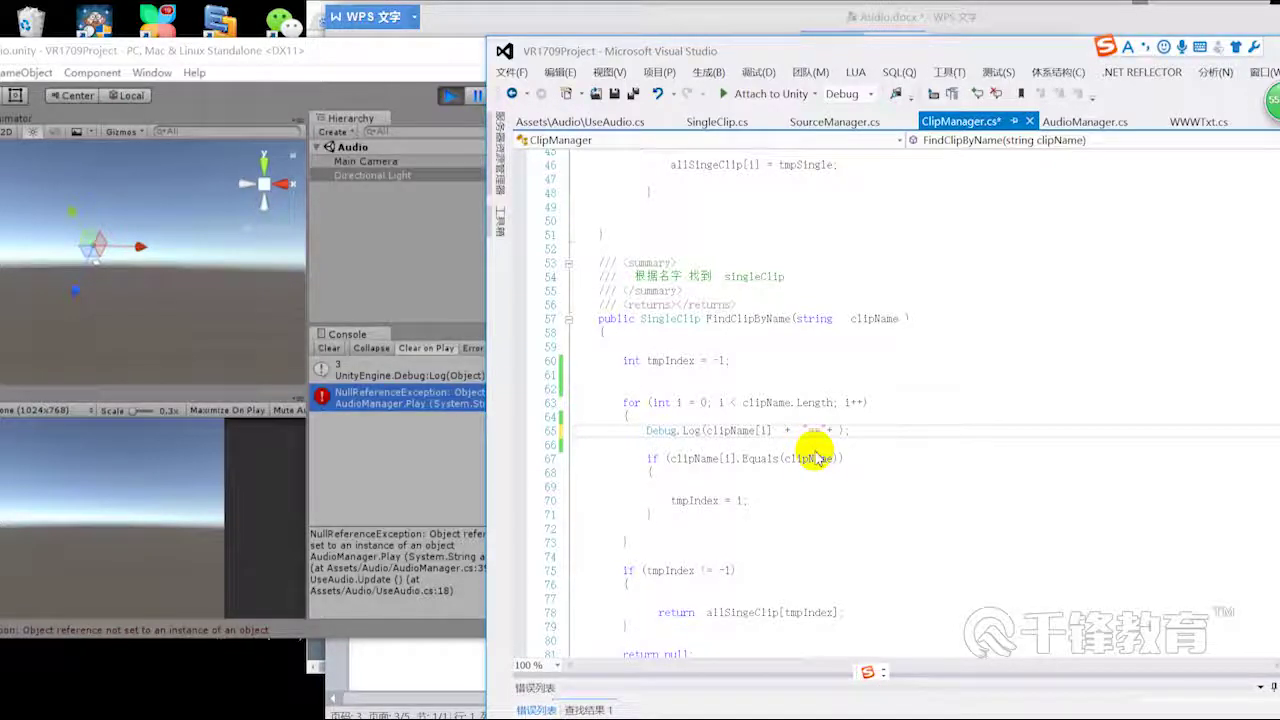
{"action": "type", "text": "clip"}
{"action": "key", "text": "Tab"}
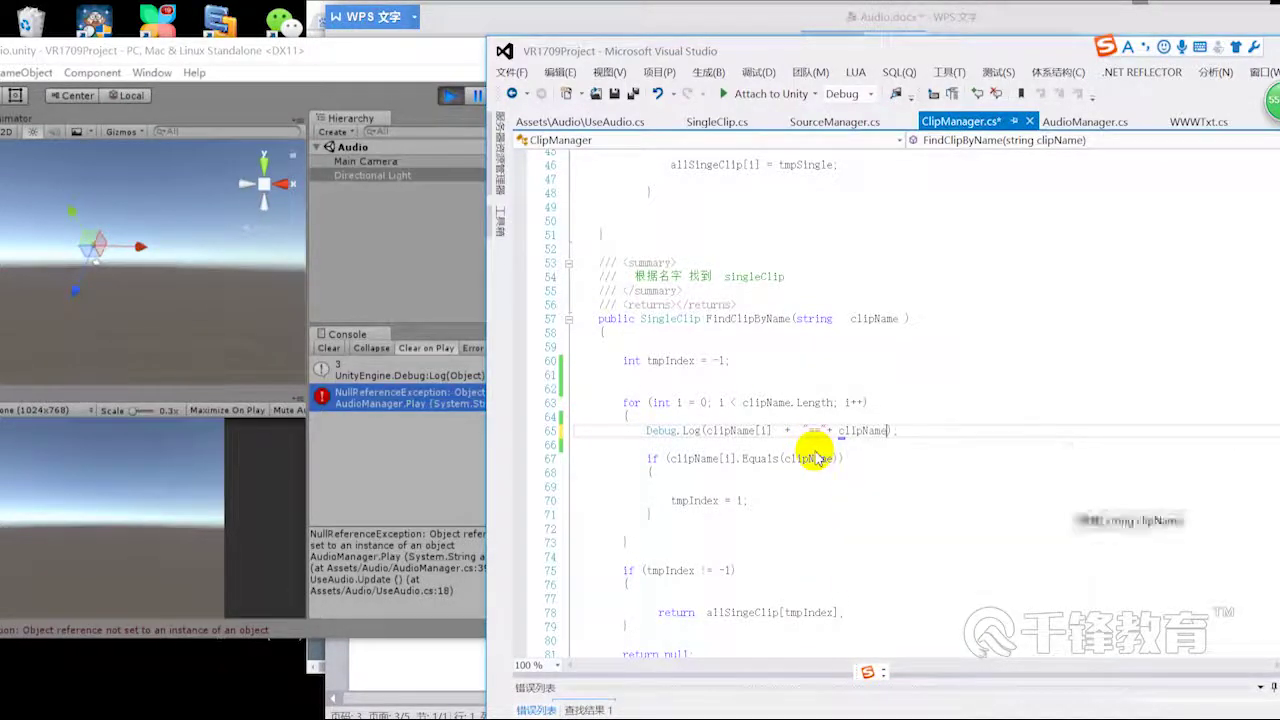
{"action": "type", "text": ");"}
{"action": "key", "text": "ctrl+s"}
{"action": "scroll", "coordinate": [820, 450], "scroll_direction": "down", "scroll_amount": 1}
{"action": "left_click", "coordinate": [900, 390]}
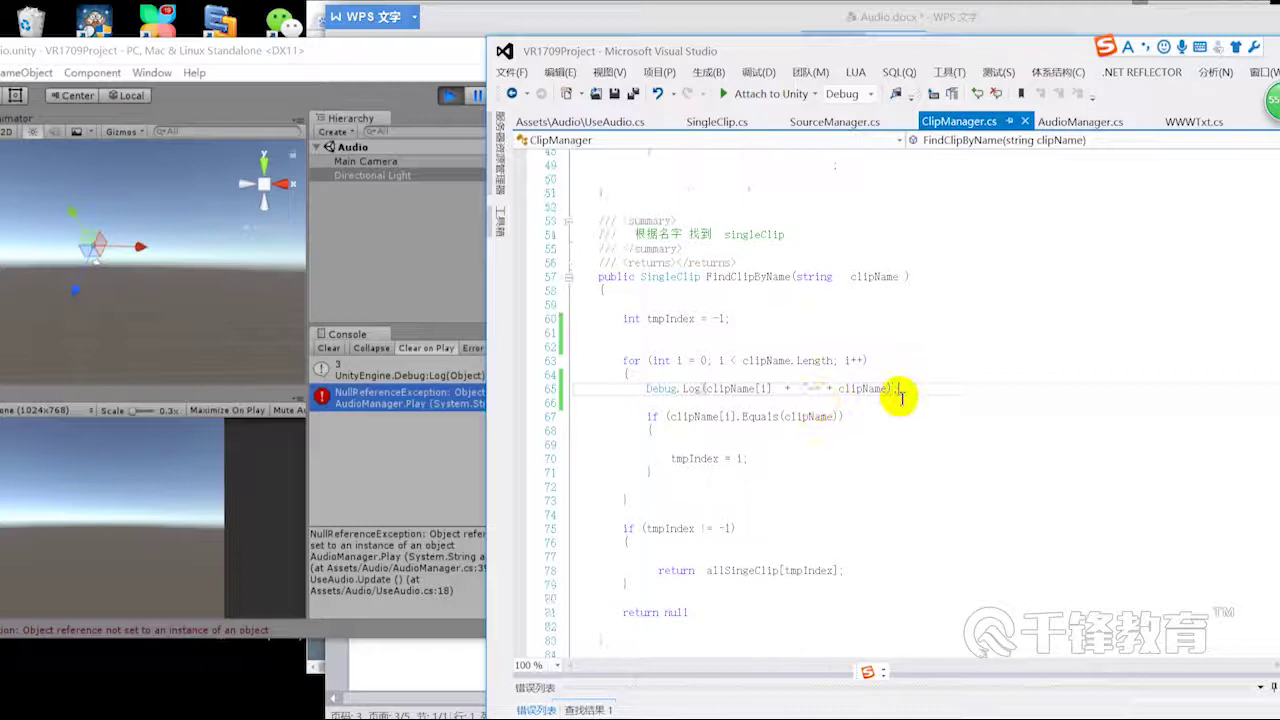
{"action": "left_click_drag", "start_coordinate": [647, 389], "coordinate": [898, 389]}
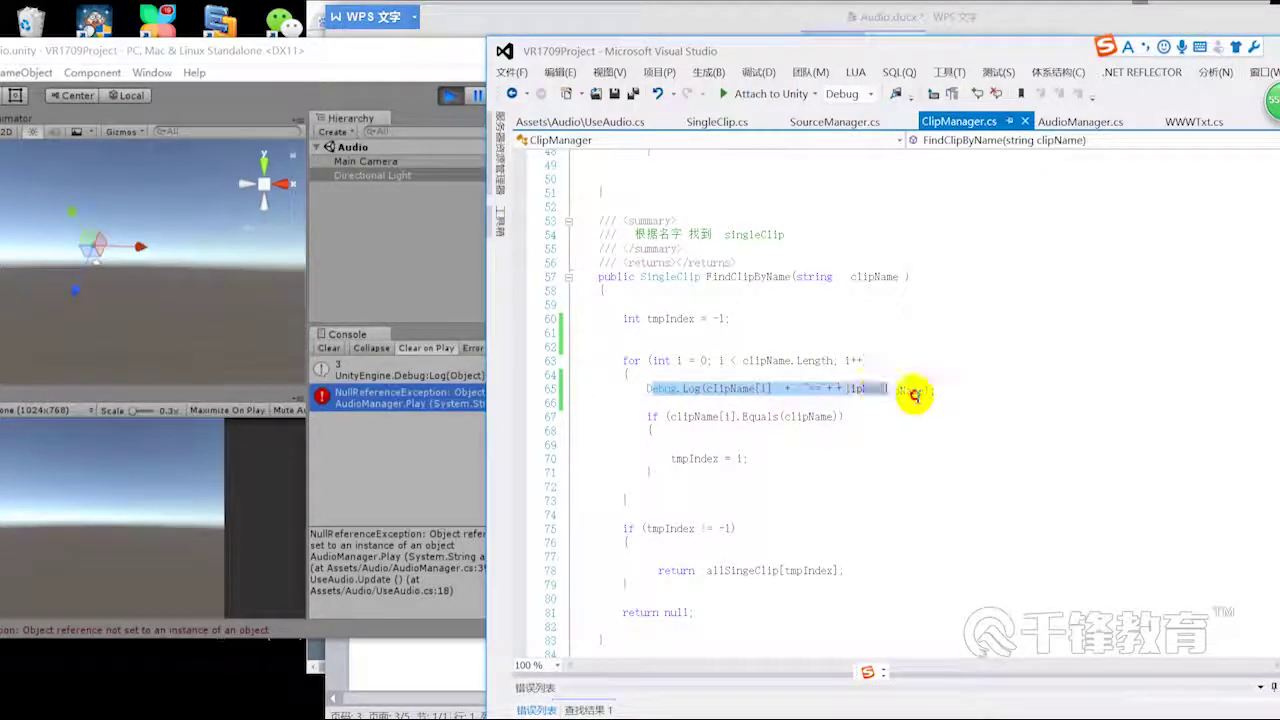
{"action": "left_click", "coordinate": [930, 437]}
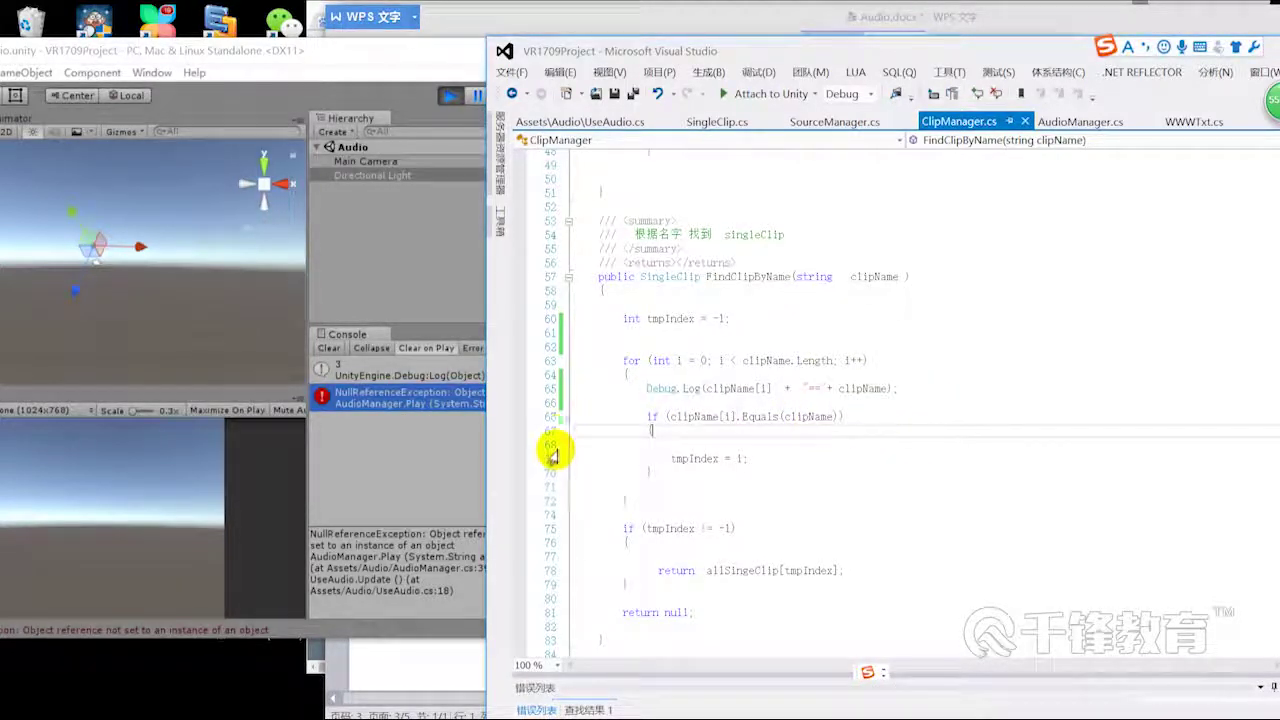
- Clear the Console, stop the game and restart Play mode
{"action": "left_click", "coordinate": [386, 457]}
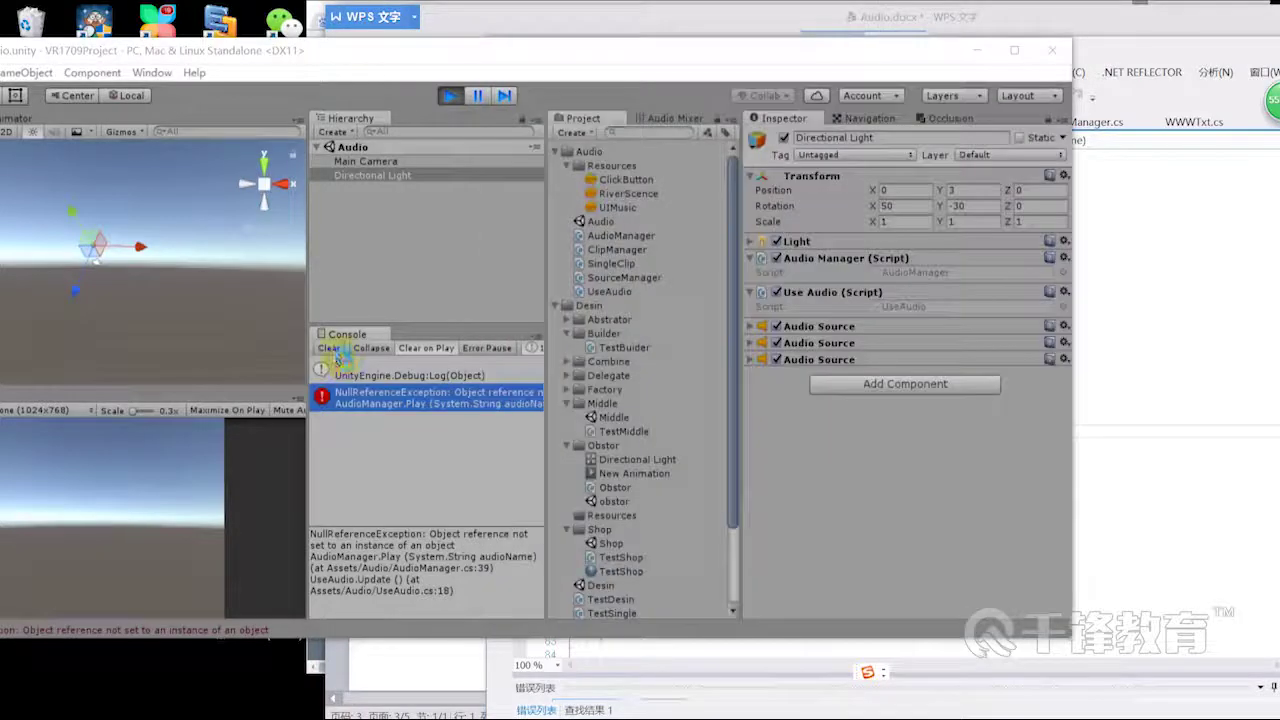
{"action": "left_click", "coordinate": [331, 350]}
{"action": "left_click", "coordinate": [448, 95]}
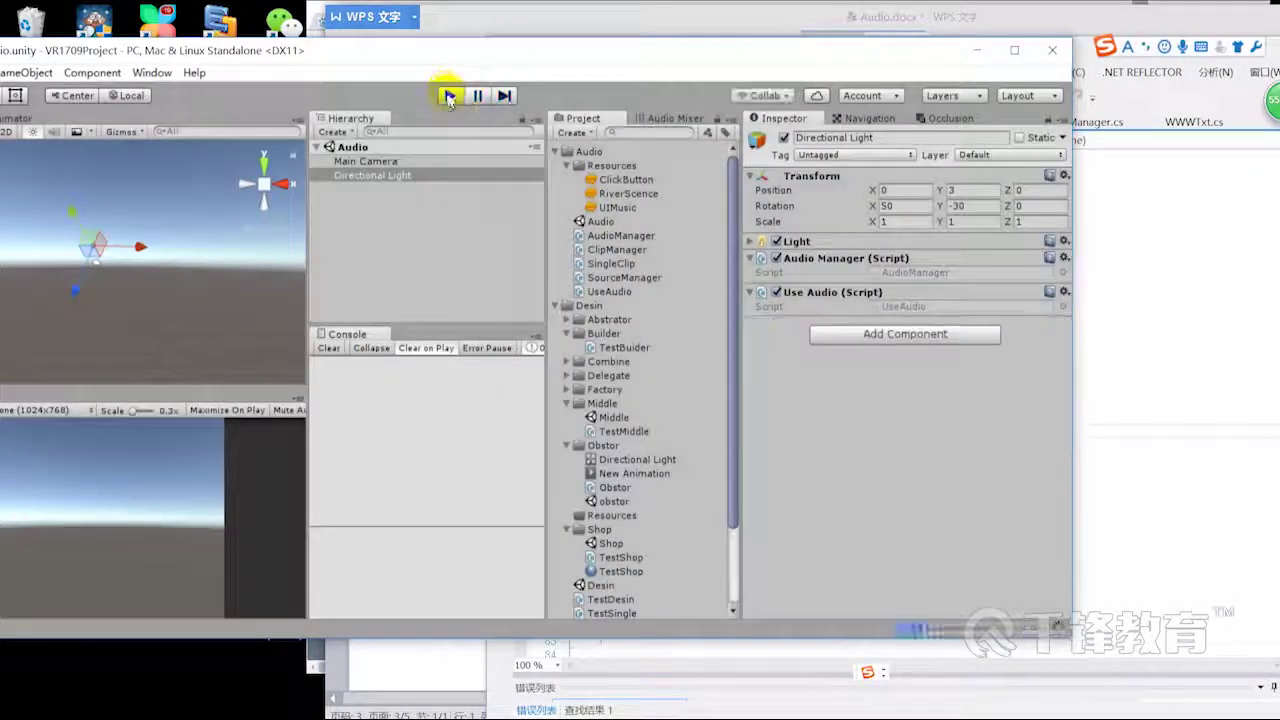
{"action": "left_click", "coordinate": [1132, 323]}
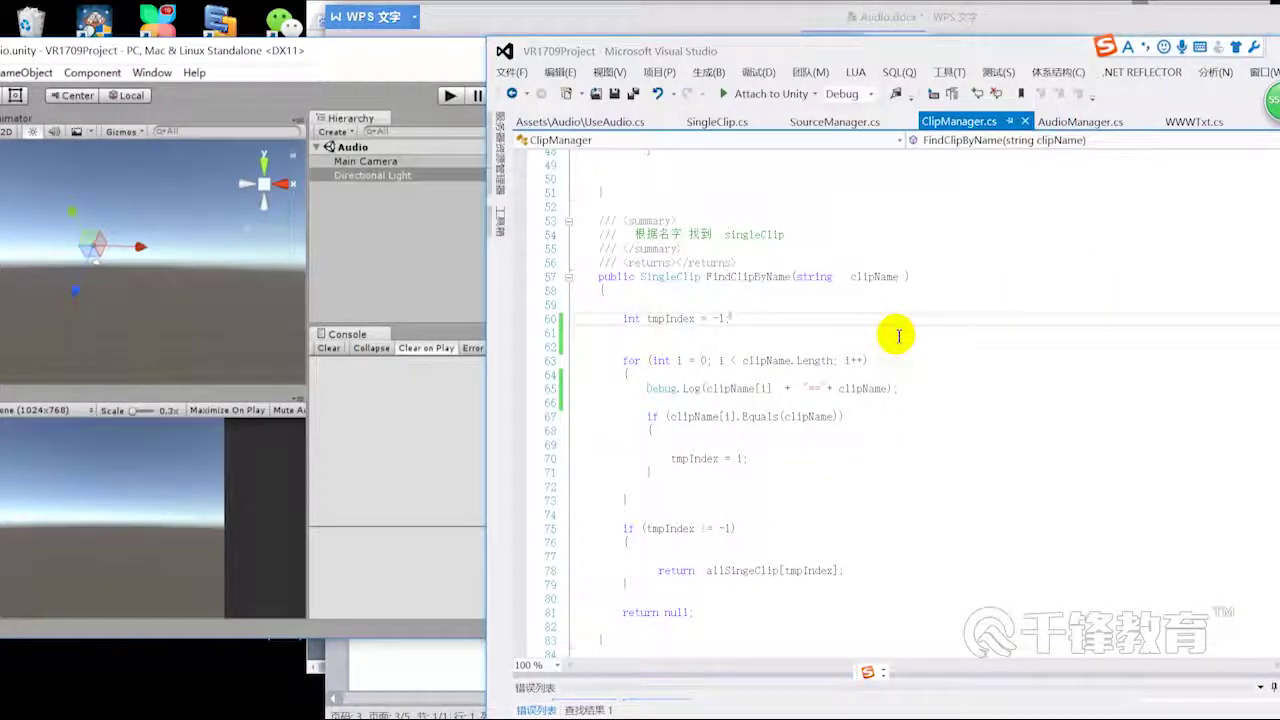
{"action": "left_click", "coordinate": [395, 75]}
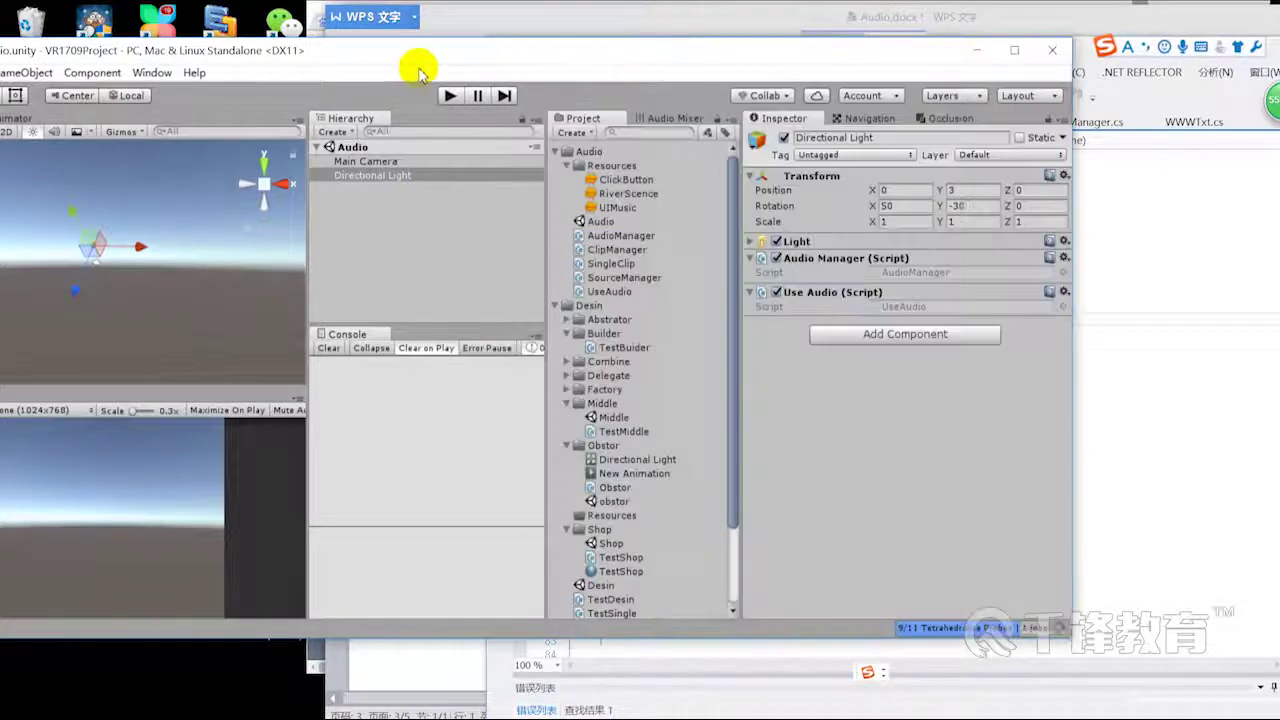
{"action": "left_click", "coordinate": [448, 95]}
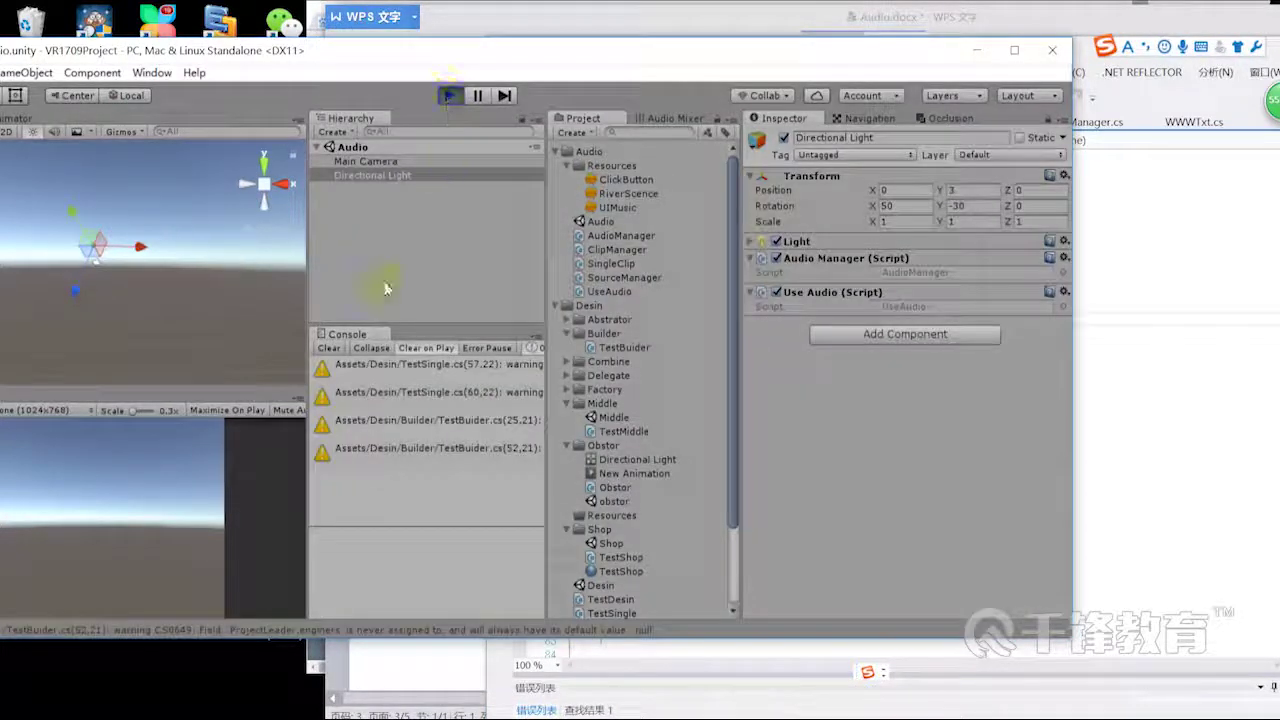
- Trigger playback in the Game view and inspect the U==UIMusic log entry's stack trace
{"action": "left_click", "coordinate": [206, 490]}
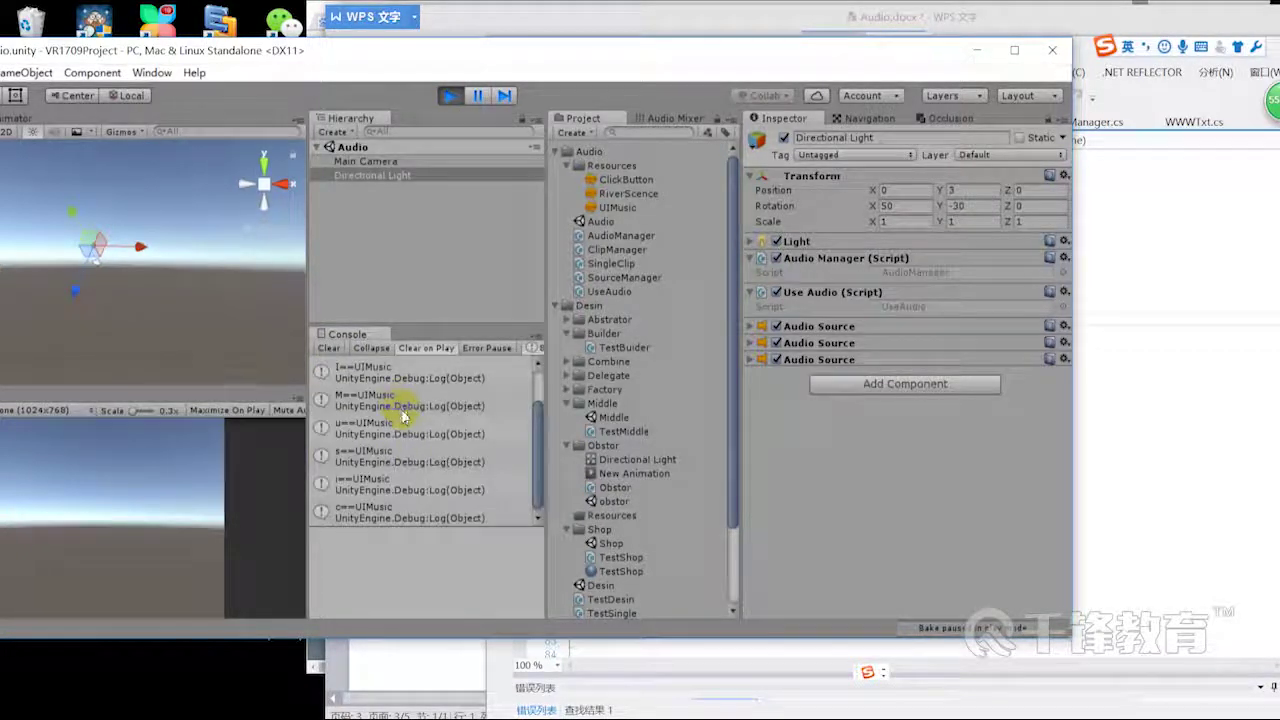
{"action": "scroll", "coordinate": [480, 452], "scroll_direction": "up", "scroll_amount": 1}
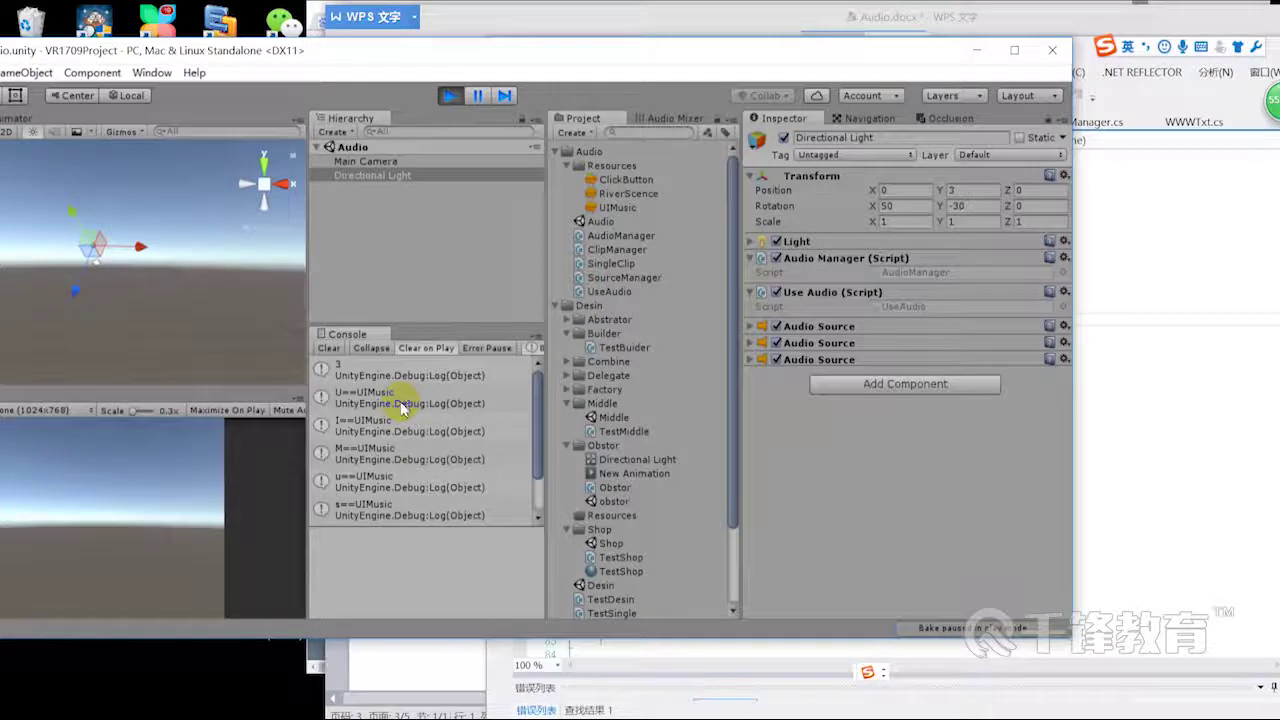
{"action": "left_click", "coordinate": [403, 402]}
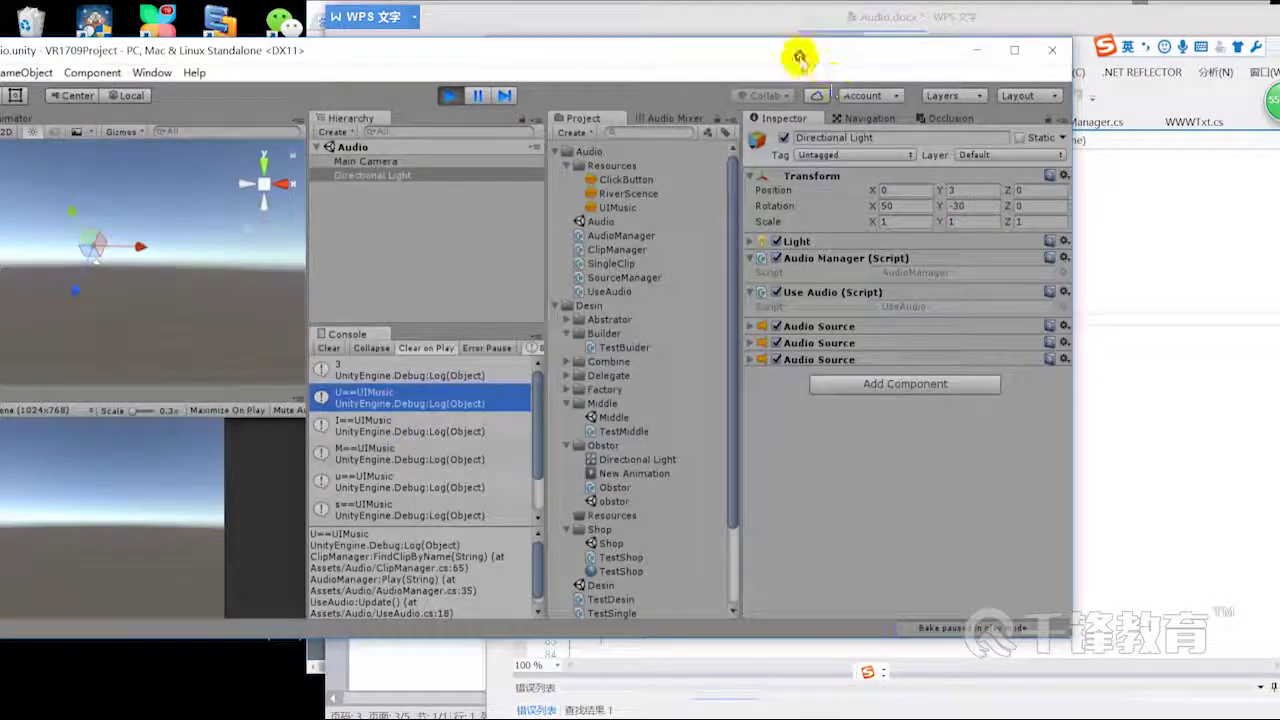
{"action": "left_click_drag", "start_coordinate": [800, 51], "coordinate": [703, 95]}
- From the Play call in UseAudio.cs, jump to AudioManager's Play definition with F12
{"action": "left_click", "coordinate": [1094, 406]}
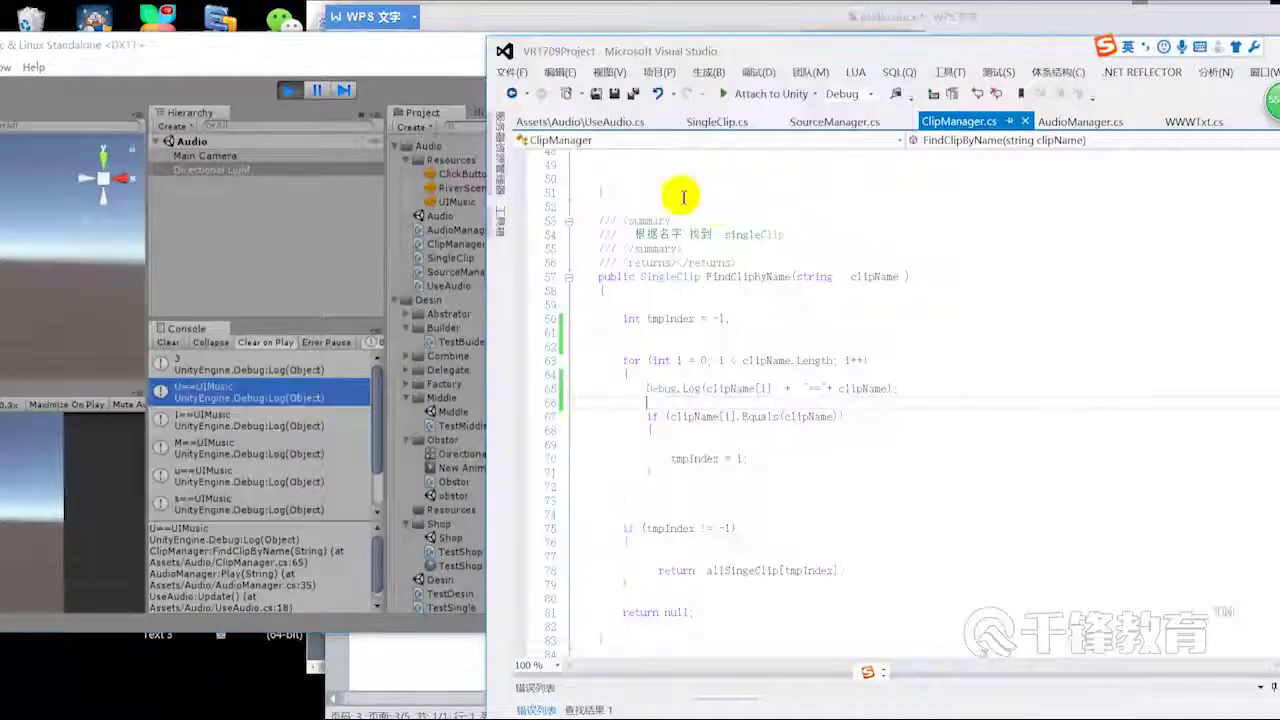
{"action": "left_click", "coordinate": [620, 121]}
{"action": "left_click", "coordinate": [922, 424]}
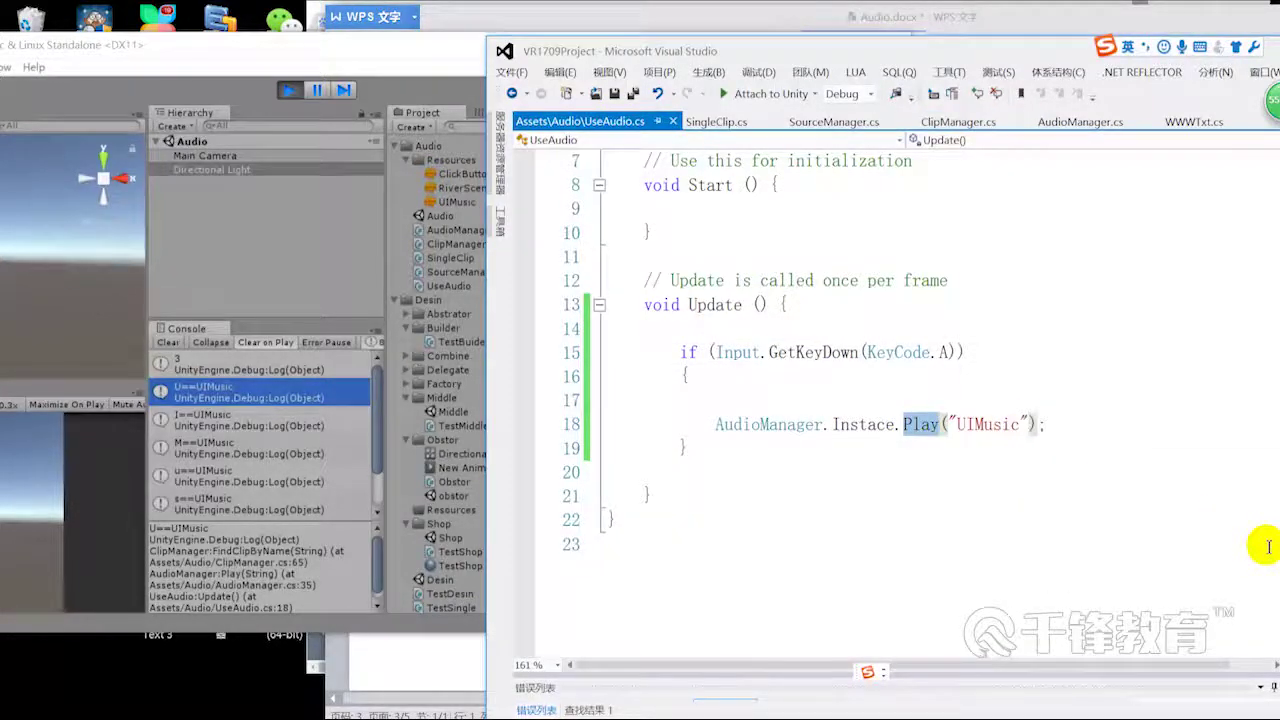
{"action": "key", "text": "F12"}
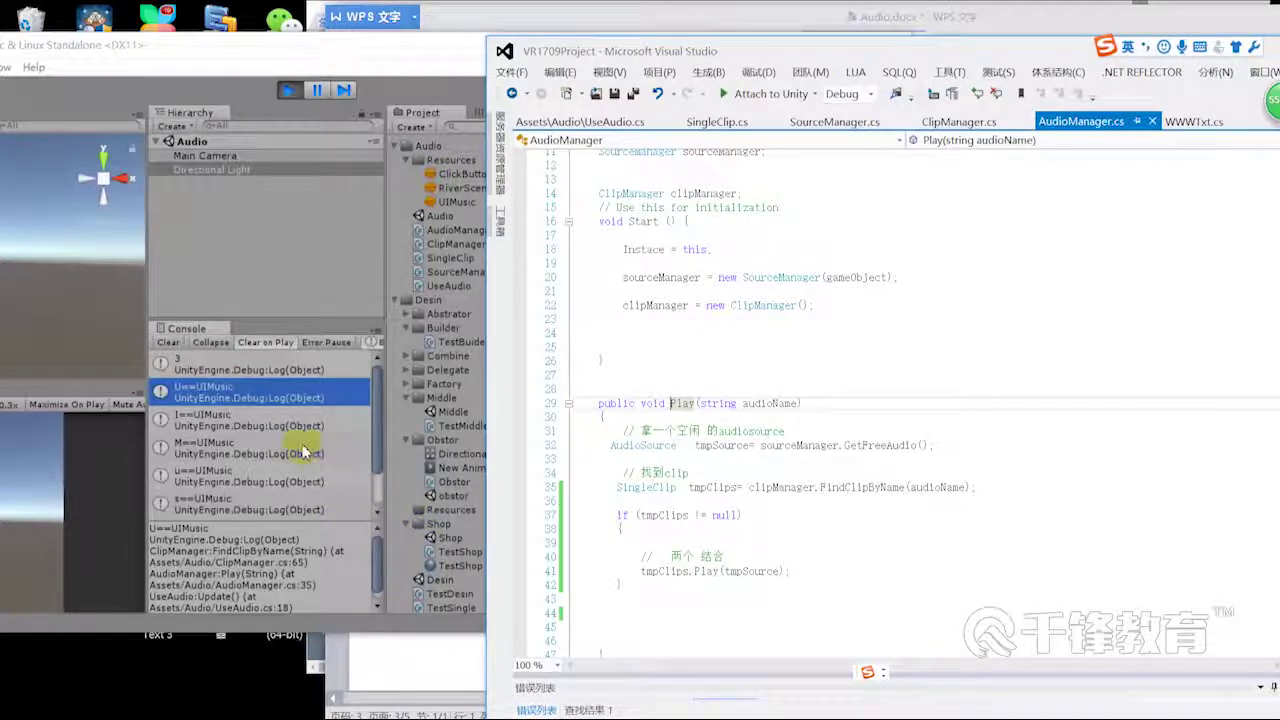
- Follow FindClipByName into ClipManager.cs, review its clipName logging, then check the i==UIMusic log in Unity
{"action": "double_click", "coordinate": [885, 488]}
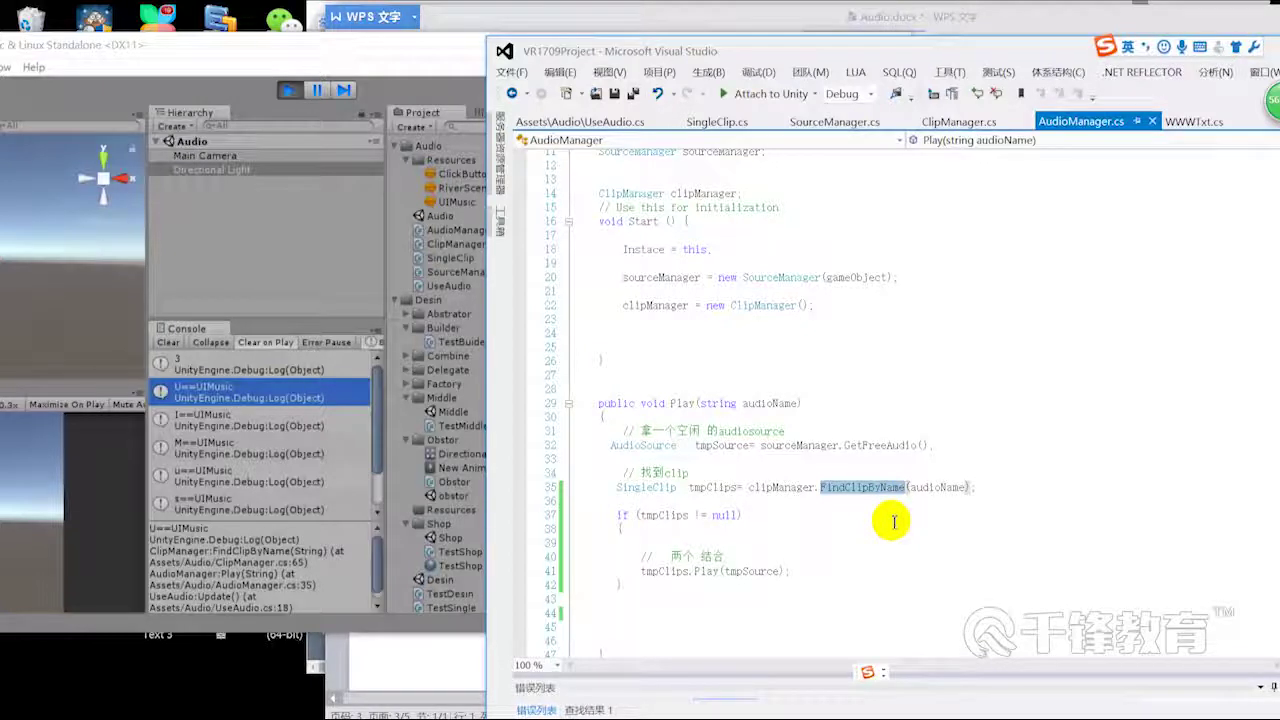
{"action": "key", "text": "F12"}
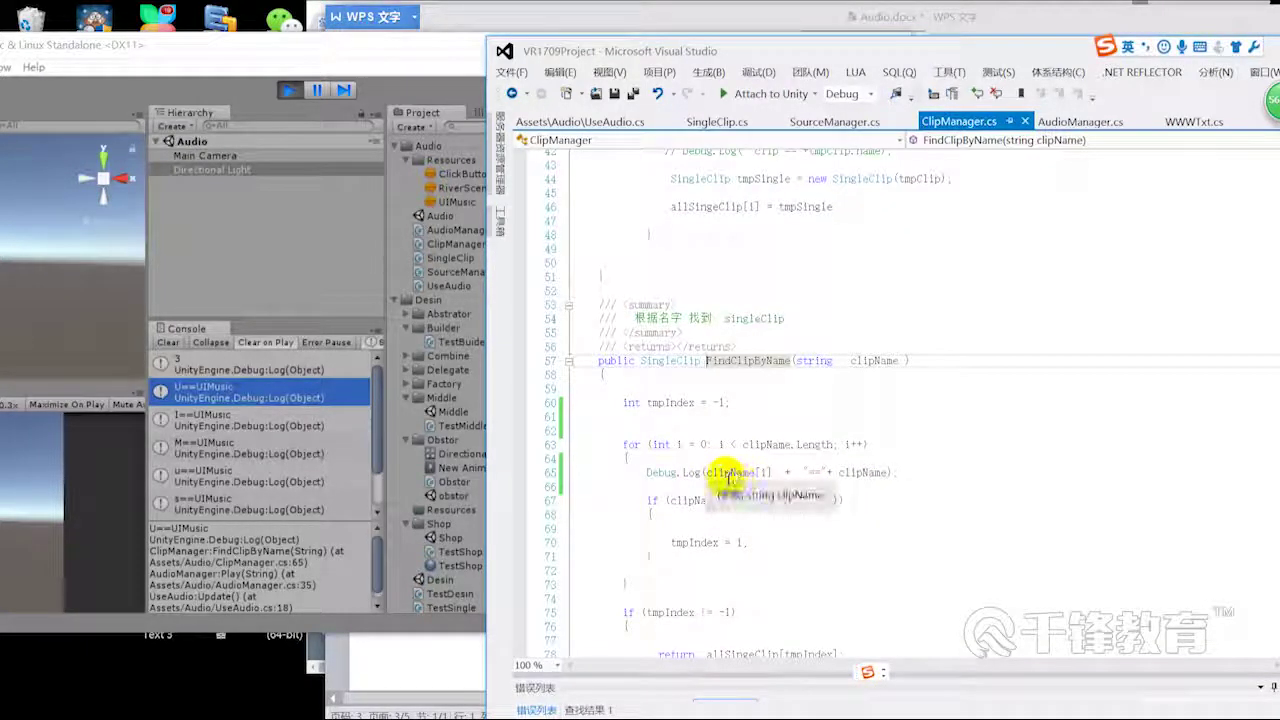
{"action": "double_click", "coordinate": [738, 476]}
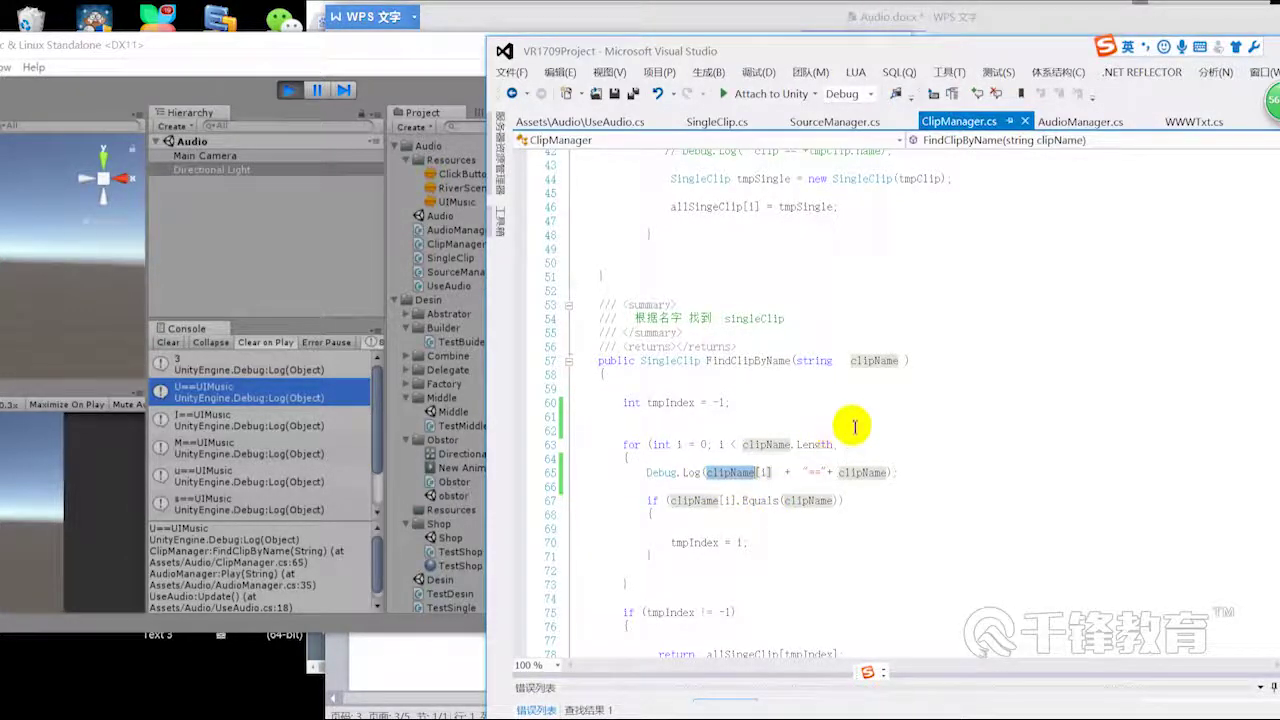
{"action": "scroll", "coordinate": [860, 420], "scroll_direction": "up", "scroll_amount": 4}
{"action": "scroll", "coordinate": [874, 403], "scroll_direction": "up", "scroll_amount": 5}
{"action": "scroll", "coordinate": [875, 405], "scroll_direction": "down", "scroll_amount": 3}
{"action": "scroll", "coordinate": [875, 415], "scroll_direction": "down", "scroll_amount": 4}
{"action": "scroll", "coordinate": [868, 440], "scroll_direction": "down", "scroll_amount": 2}
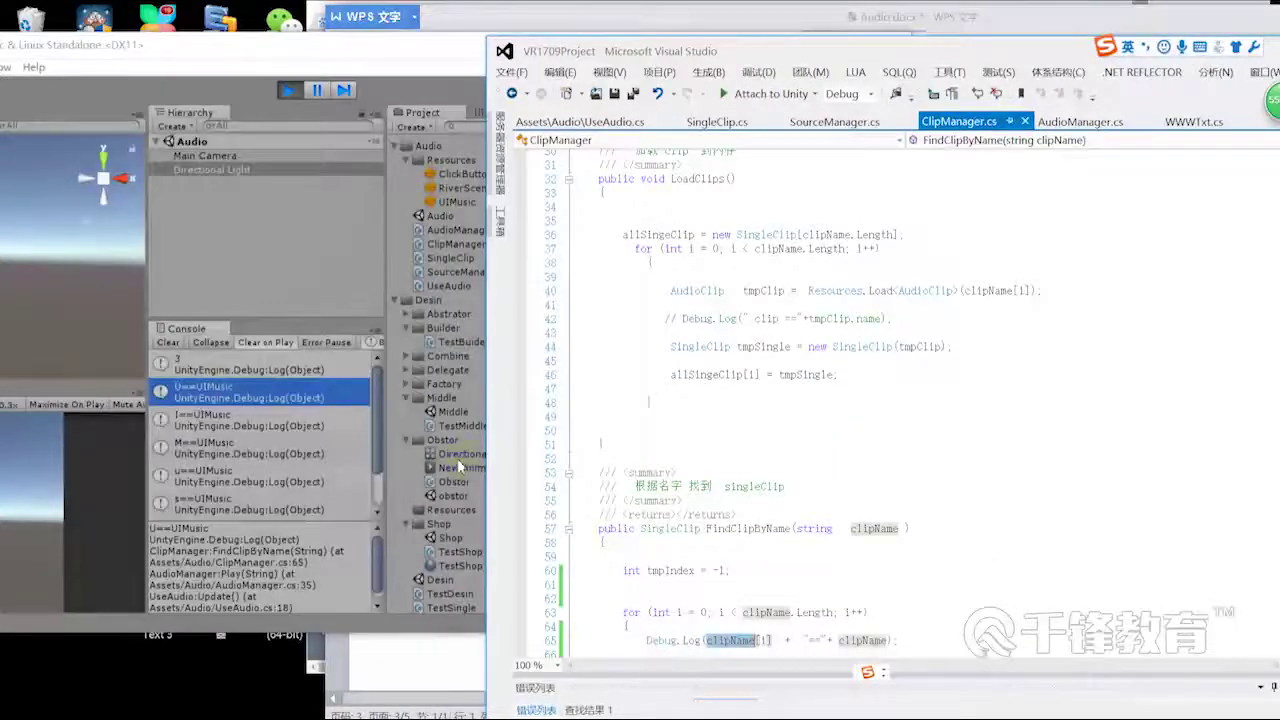
{"action": "scroll", "coordinate": [875, 468], "scroll_direction": "down", "scroll_amount": 2}
{"action": "scroll", "coordinate": [867, 484], "scroll_direction": "down", "scroll_amount": 3}
{"action": "scroll", "coordinate": [840, 450], "scroll_direction": "down", "scroll_amount": 2}
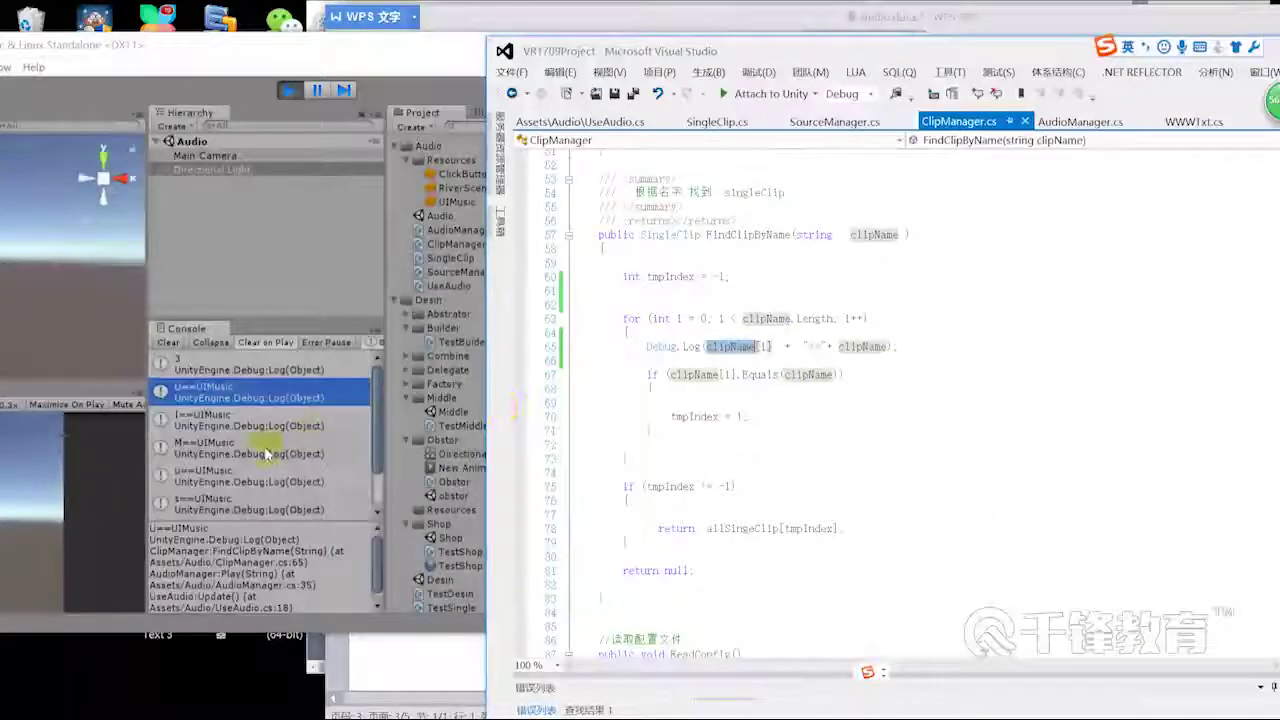
{"action": "left_click", "coordinate": [268, 490]}
{"action": "left_click", "coordinate": [266, 484]}
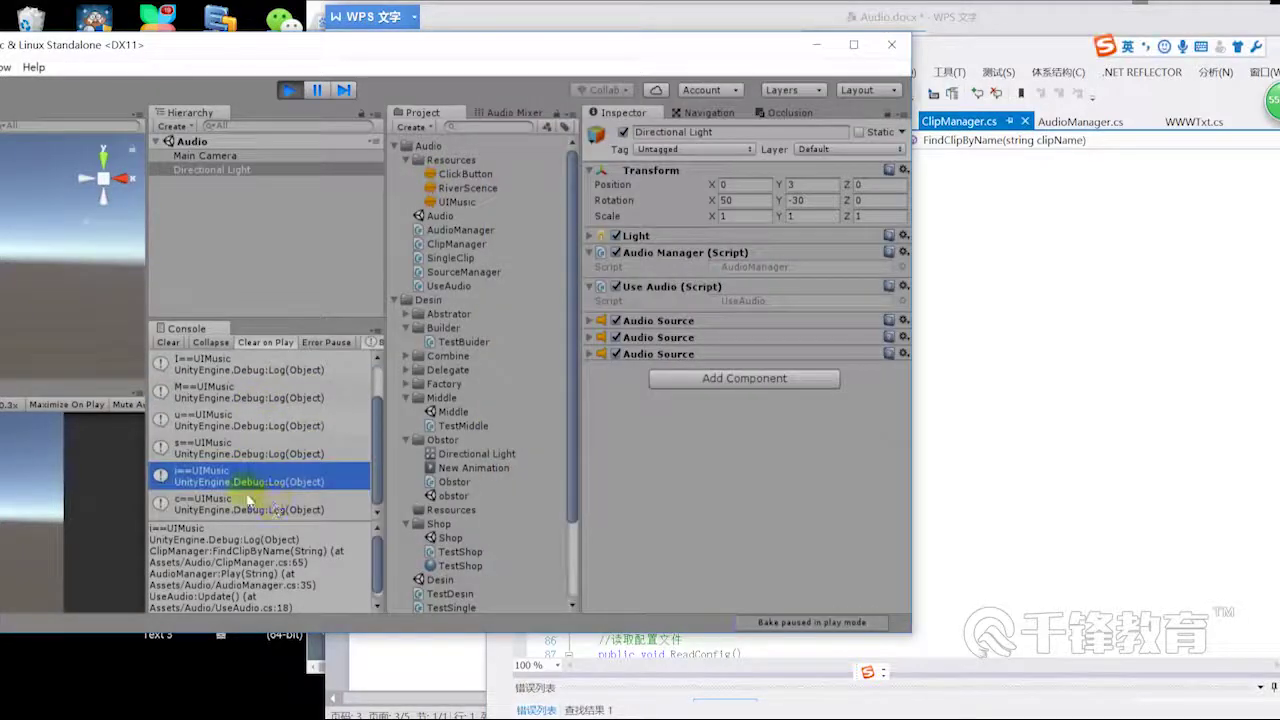
- Read the Console entries 3, I==UIMusic, M==UIMusic, s==UIMusic, c==UIMusic and i==UIMusic
{"action": "left_click", "coordinate": [262, 502]}
{"action": "scroll", "coordinate": [255, 420], "scroll_direction": "up", "scroll_amount": 1}
{"action": "left_click", "coordinate": [255, 370]}
{"action": "left_click", "coordinate": [251, 425]}
{"action": "left_click", "coordinate": [251, 450]}
{"action": "left_click", "coordinate": [258, 497]}
{"action": "scroll", "coordinate": [258, 488], "scroll_direction": "down", "scroll_amount": 1}
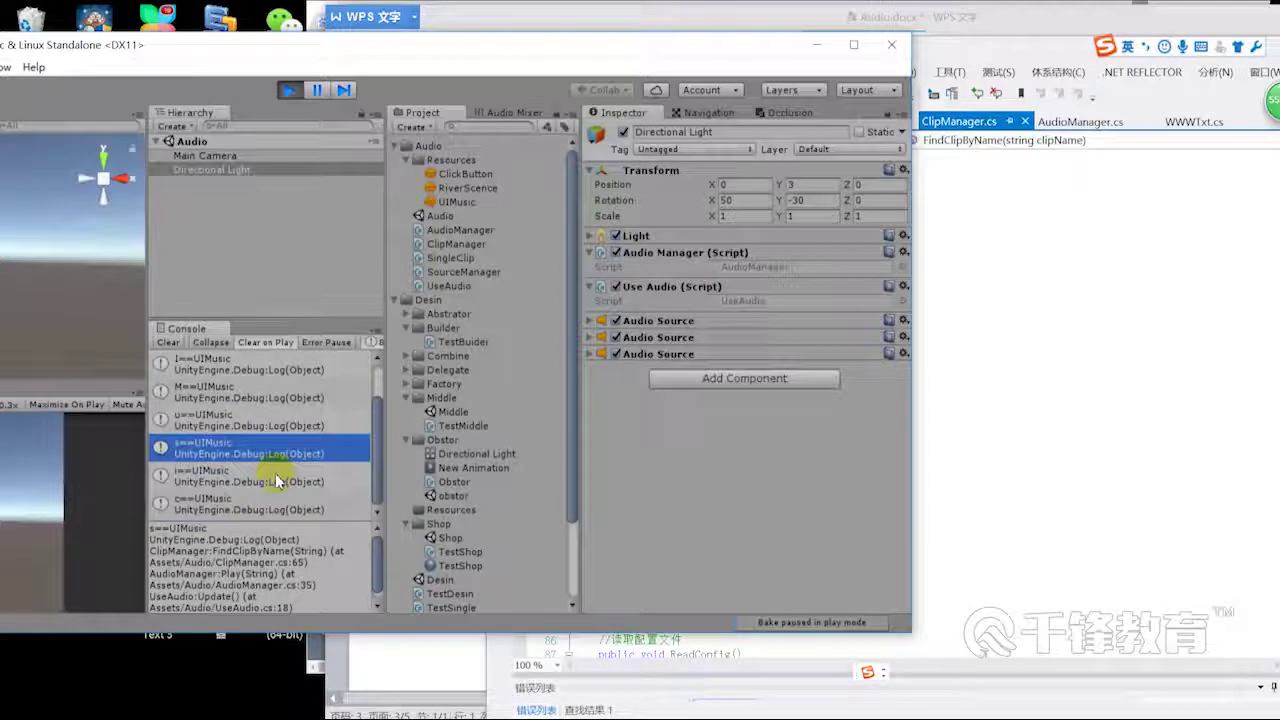
{"action": "left_click", "coordinate": [272, 499]}
{"action": "left_click", "coordinate": [278, 486]}
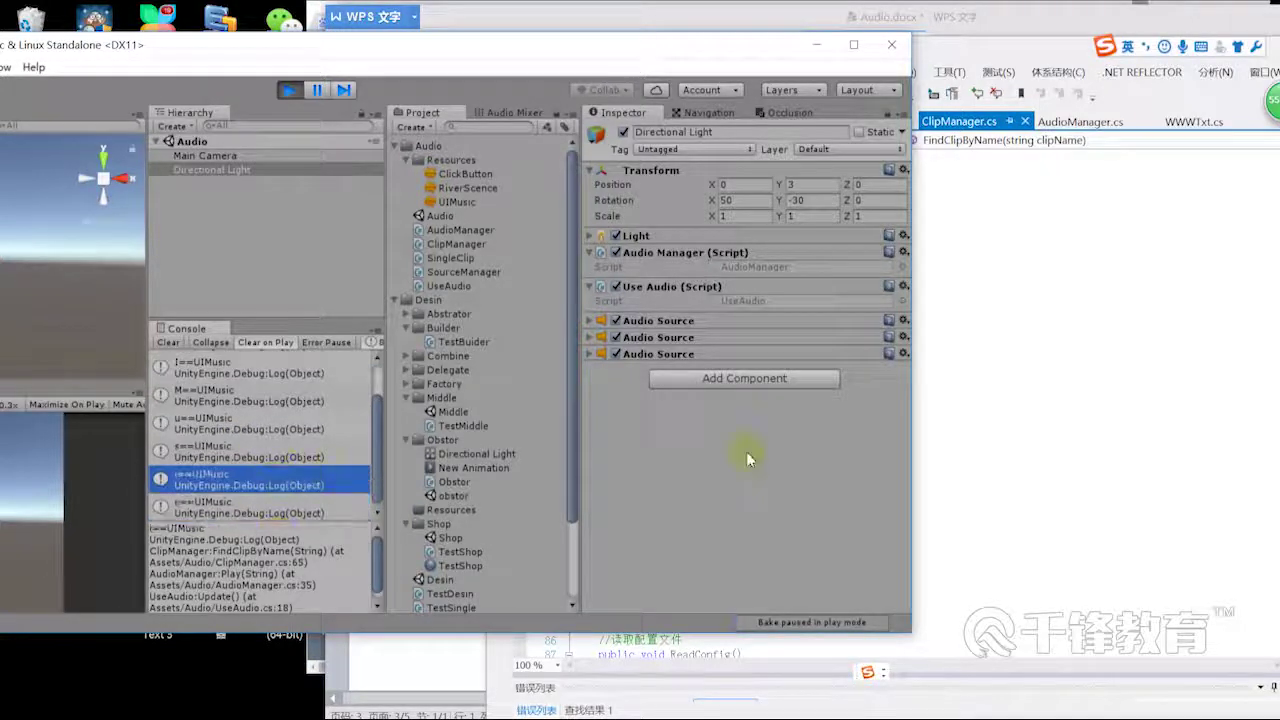
- Return to ClipManager.cs in Visual Studio and highlight every use of clipName
{"action": "left_click", "coordinate": [1093, 439]}
{"action": "scroll", "coordinate": [860, 400], "scroll_direction": "down", "scroll_amount": 2}
{"action": "double_click", "coordinate": [726, 262]}
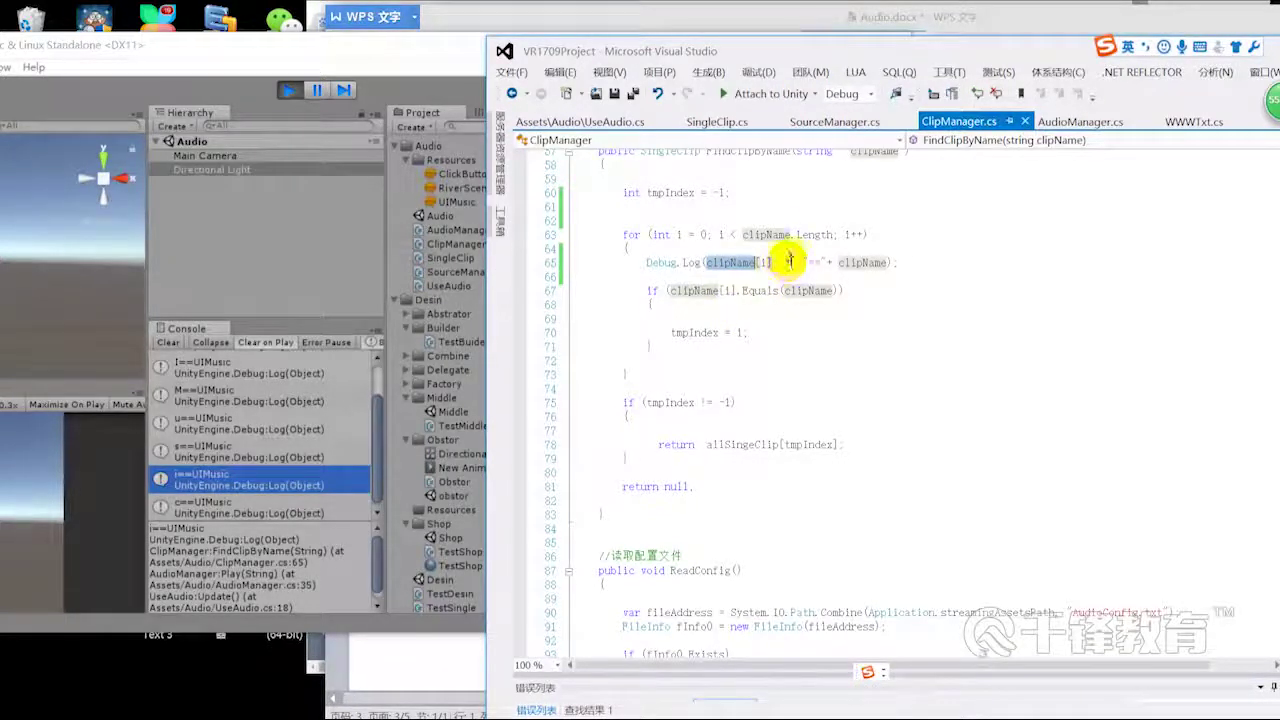
- Trace clipName usages in FindClipByName's loop, if condition and array field declaration
{"action": "double_click", "coordinate": [766, 235]}
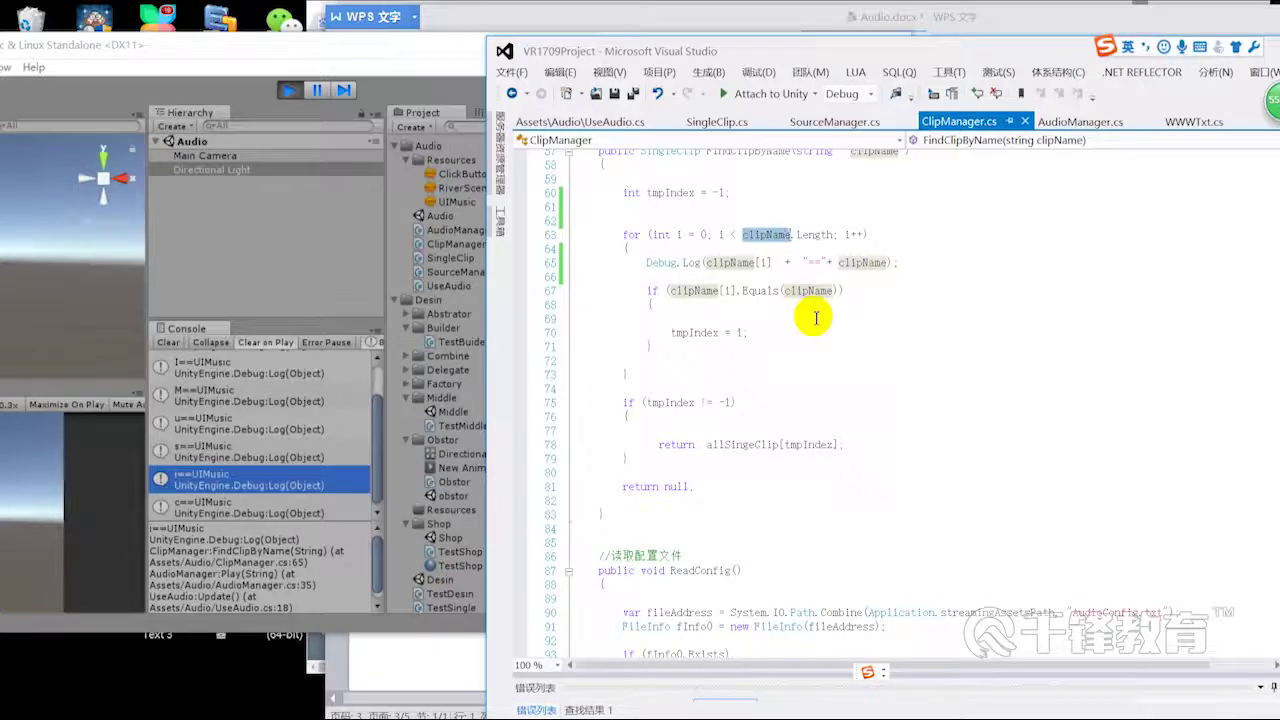
{"action": "scroll", "coordinate": [816, 318], "scroll_direction": "up", "scroll_amount": 6}
{"action": "scroll", "coordinate": [794, 314], "scroll_direction": "down", "scroll_amount": 1}
{"action": "scroll", "coordinate": [880, 378], "scroll_direction": "down", "scroll_amount": 1}
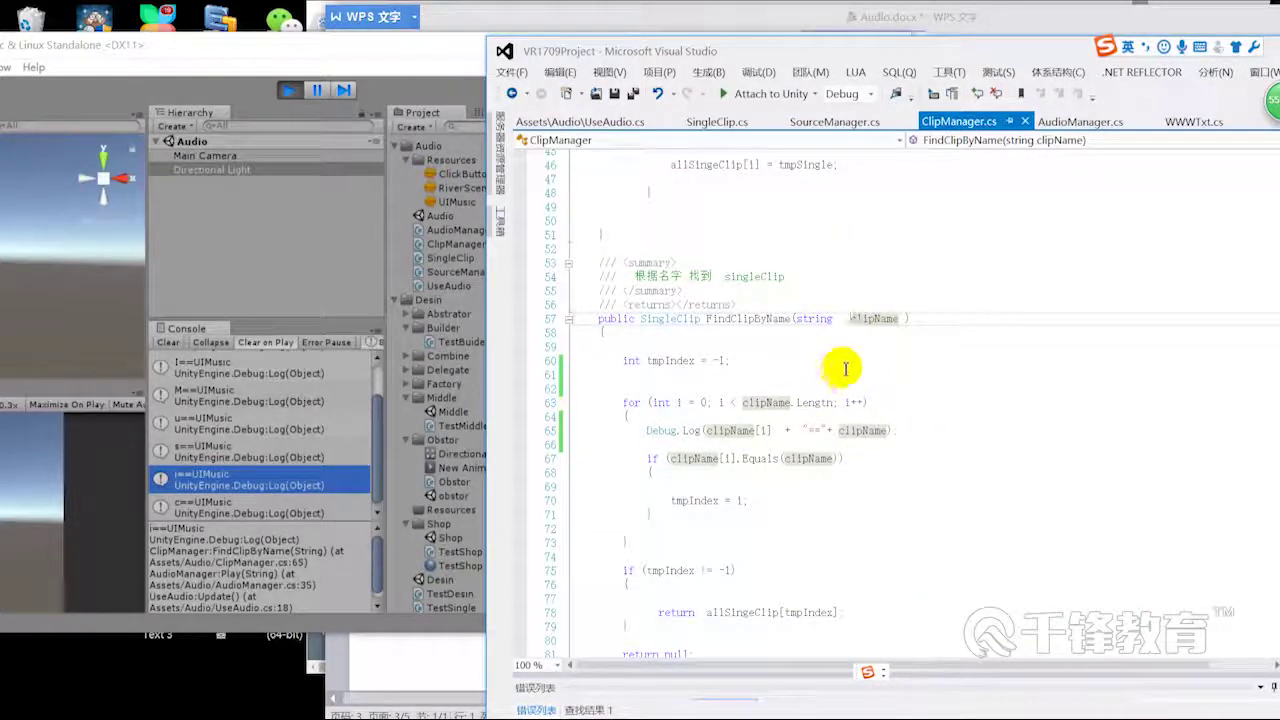
{"action": "double_click", "coordinate": [689, 460]}
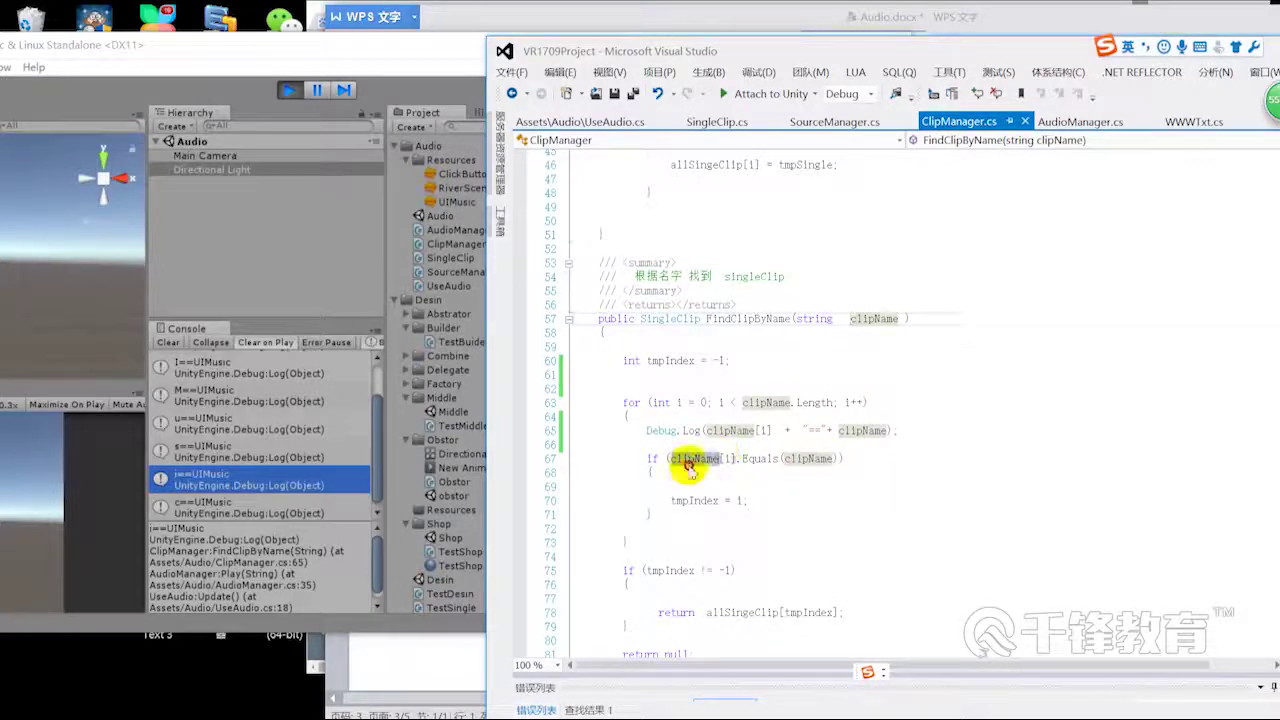
{"action": "scroll", "coordinate": [700, 455], "scroll_direction": "down", "scroll_amount": 1}
{"action": "double_click", "coordinate": [768, 362]}
{"action": "scroll", "coordinate": [940, 290], "scroll_direction": "up", "scroll_amount": 3}
{"action": "scroll", "coordinate": [930, 285], "scroll_direction": "up", "scroll_amount": 6}
{"action": "scroll", "coordinate": [880, 330], "scroll_direction": "up", "scroll_amount": 6}
{"action": "scroll", "coordinate": [843, 350], "scroll_direction": "up", "scroll_amount": 1}
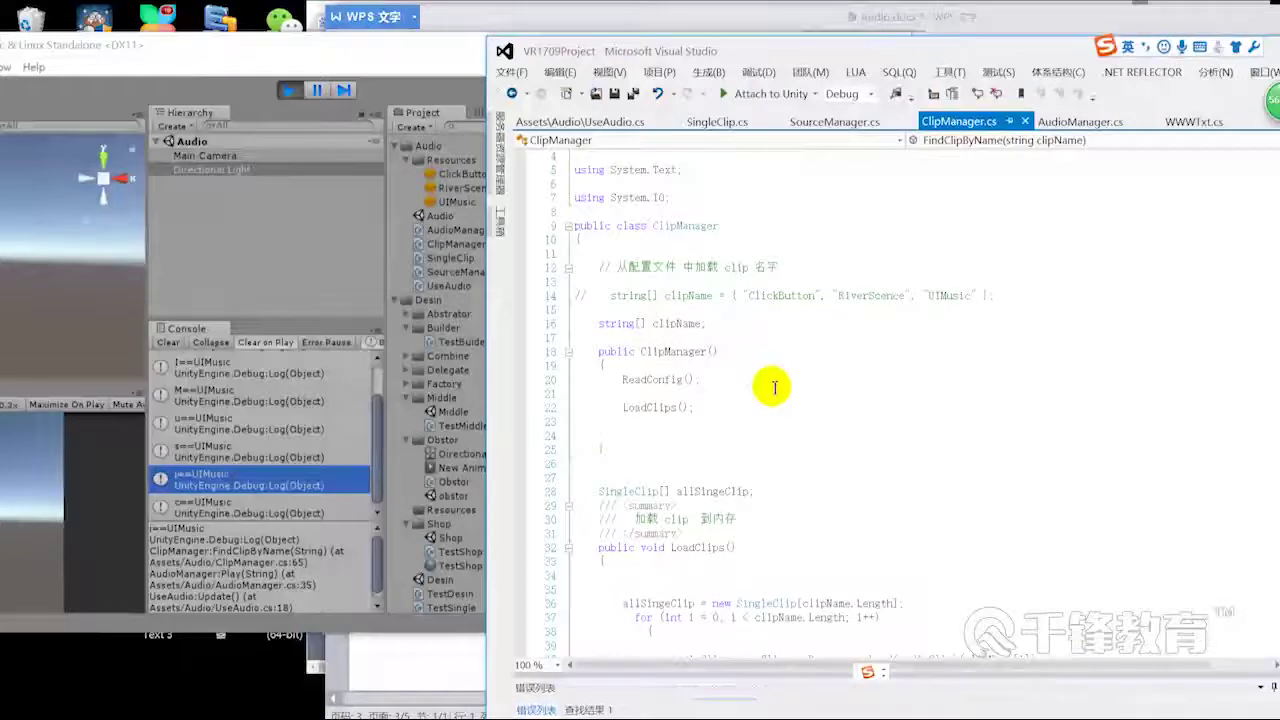
{"action": "scroll", "coordinate": [774, 387], "scroll_direction": "down", "scroll_amount": 1}
{"action": "double_click", "coordinate": [676, 281]}
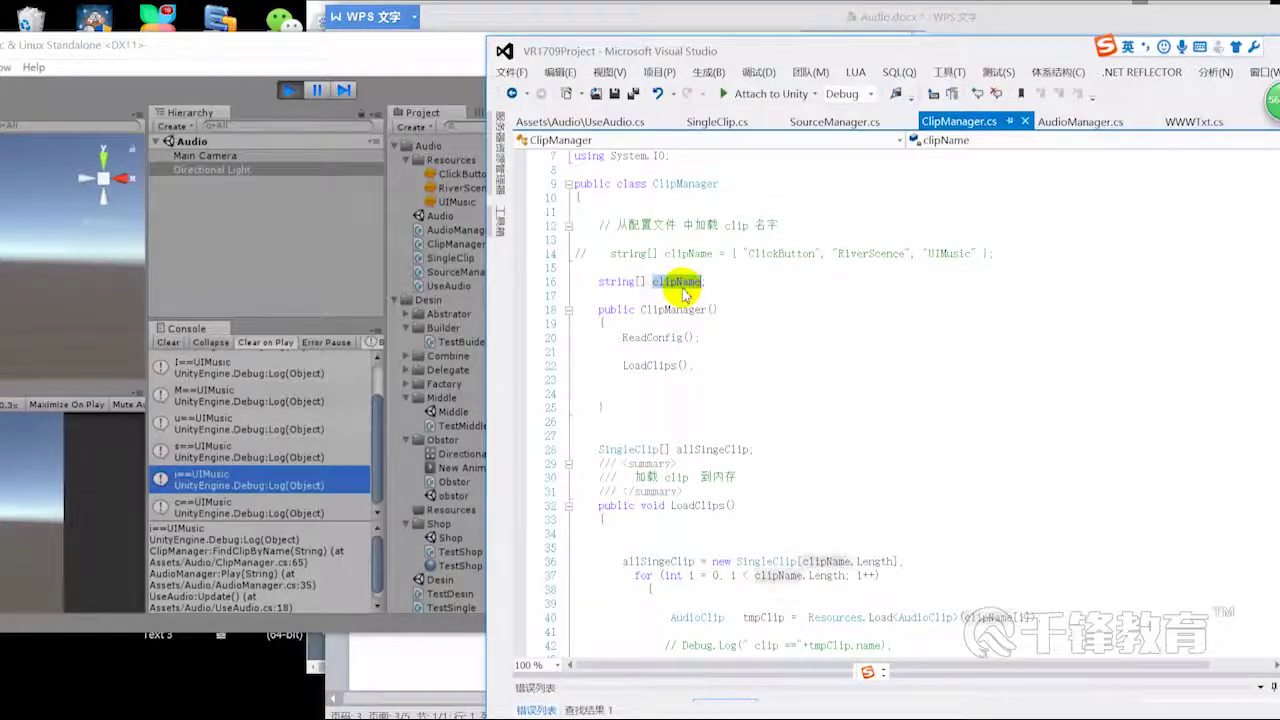
{"action": "scroll", "coordinate": [809, 443], "scroll_direction": "down", "scroll_amount": 3}
{"action": "scroll", "coordinate": [831, 503], "scroll_direction": "down", "scroll_amount": 4}
{"action": "scroll", "coordinate": [866, 491], "scroll_direction": "down", "scroll_amount": 3}
{"action": "scroll", "coordinate": [880, 390], "scroll_direction": "down", "scroll_amount": 1}
- Change the Equals comparison from clipName to tmpName and save ClipManager.cs
{"action": "left_click", "coordinate": [874, 393]}
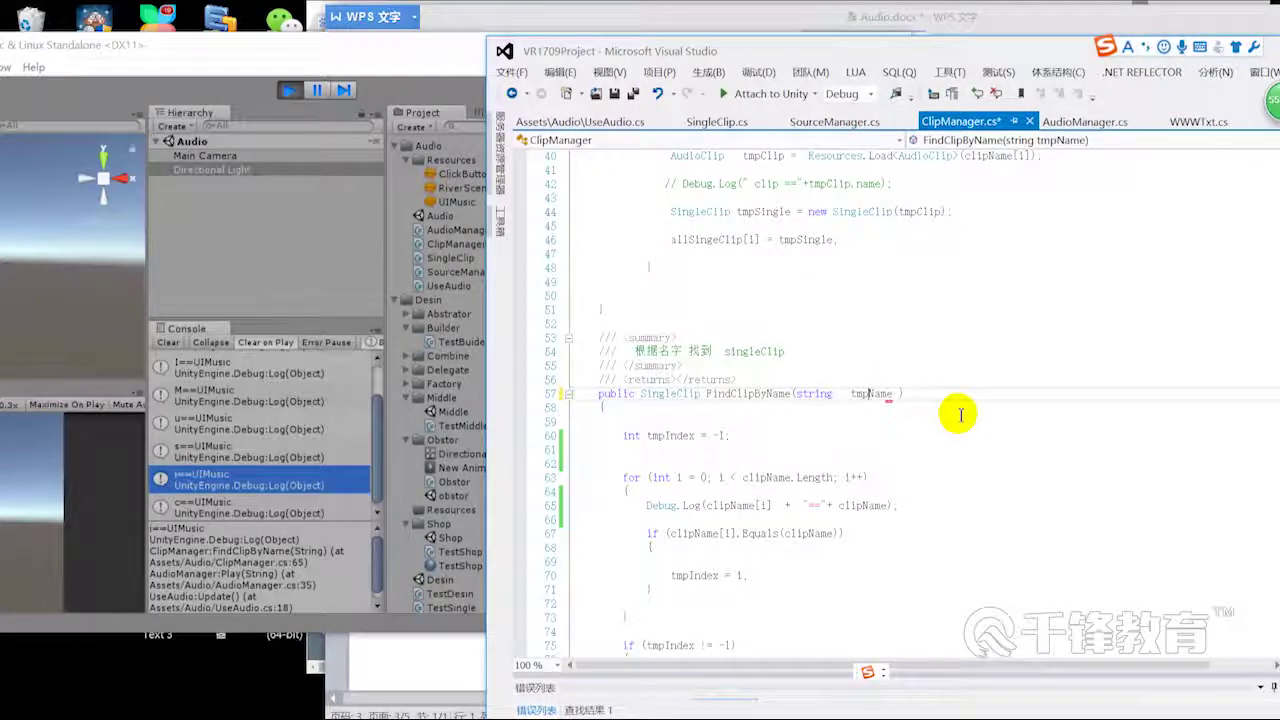
{"action": "key", "text": "ctrl+s"}
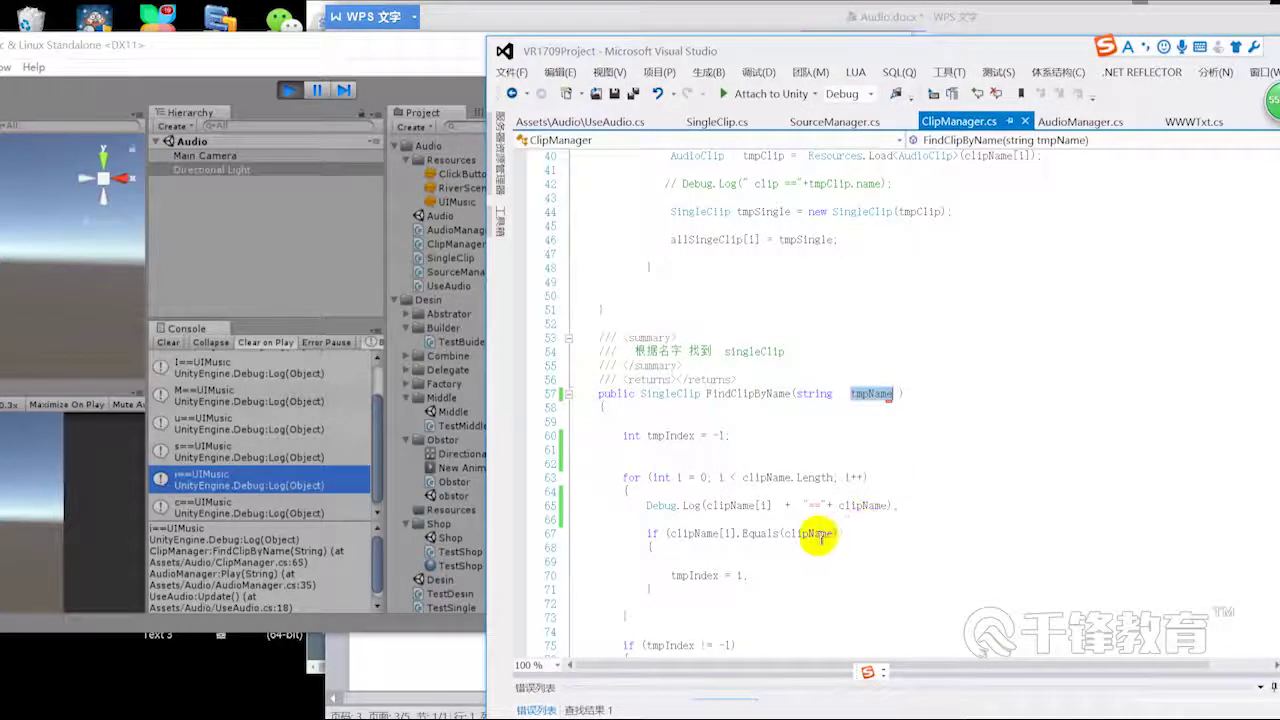
{"action": "double_click", "coordinate": [815, 533]}
{"action": "type", "text": "tmpName"}
{"action": "key", "text": "ctrl+s"}
- Check where the clipName array is declared, then highlight every use of the tmpName parameter
{"action": "scroll", "coordinate": [870, 520], "scroll_direction": "down", "scroll_amount": 1}
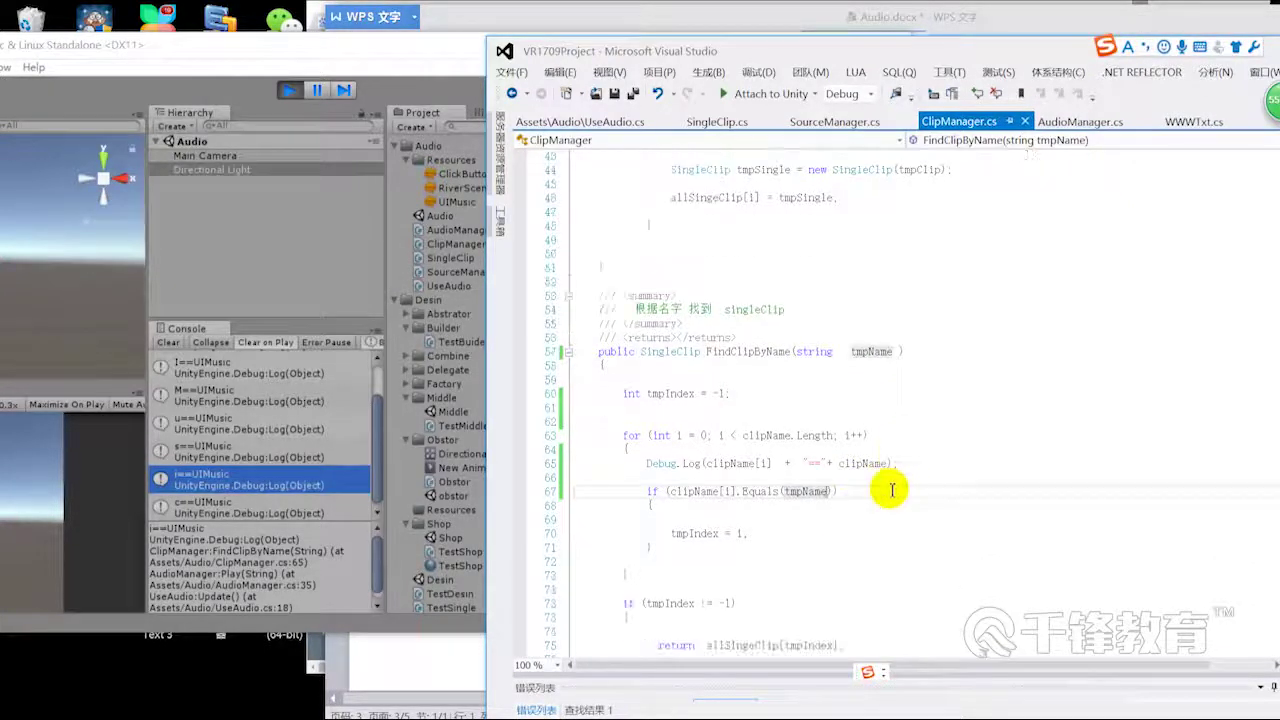
{"action": "double_click", "coordinate": [775, 435]}
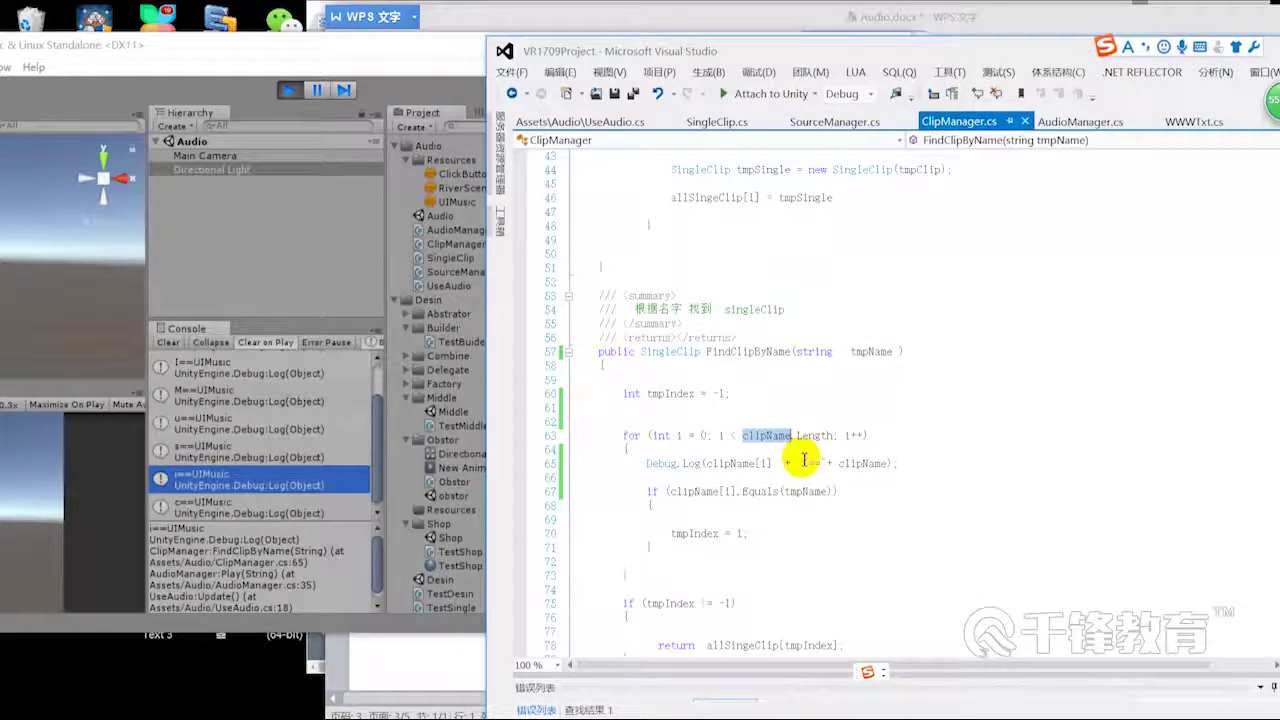
{"action": "key", "text": "F12"}
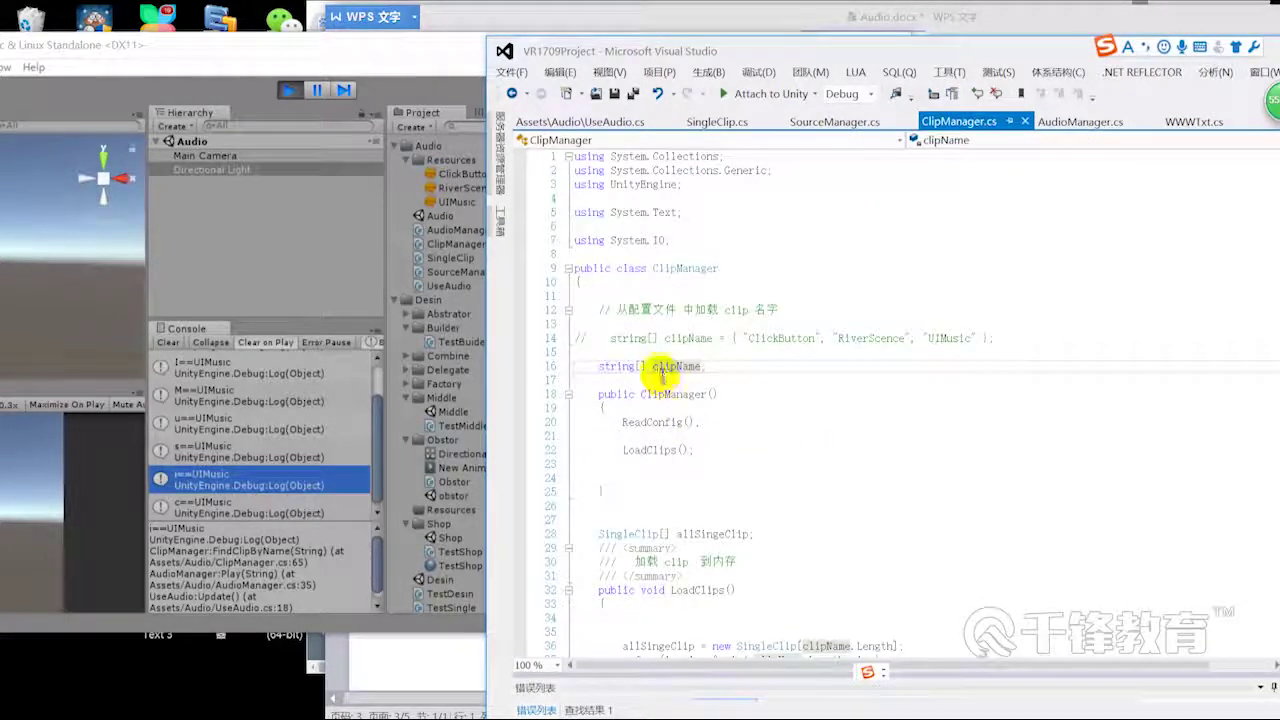
{"action": "left_click", "coordinate": [511, 94]}
{"action": "double_click", "coordinate": [871, 319]}
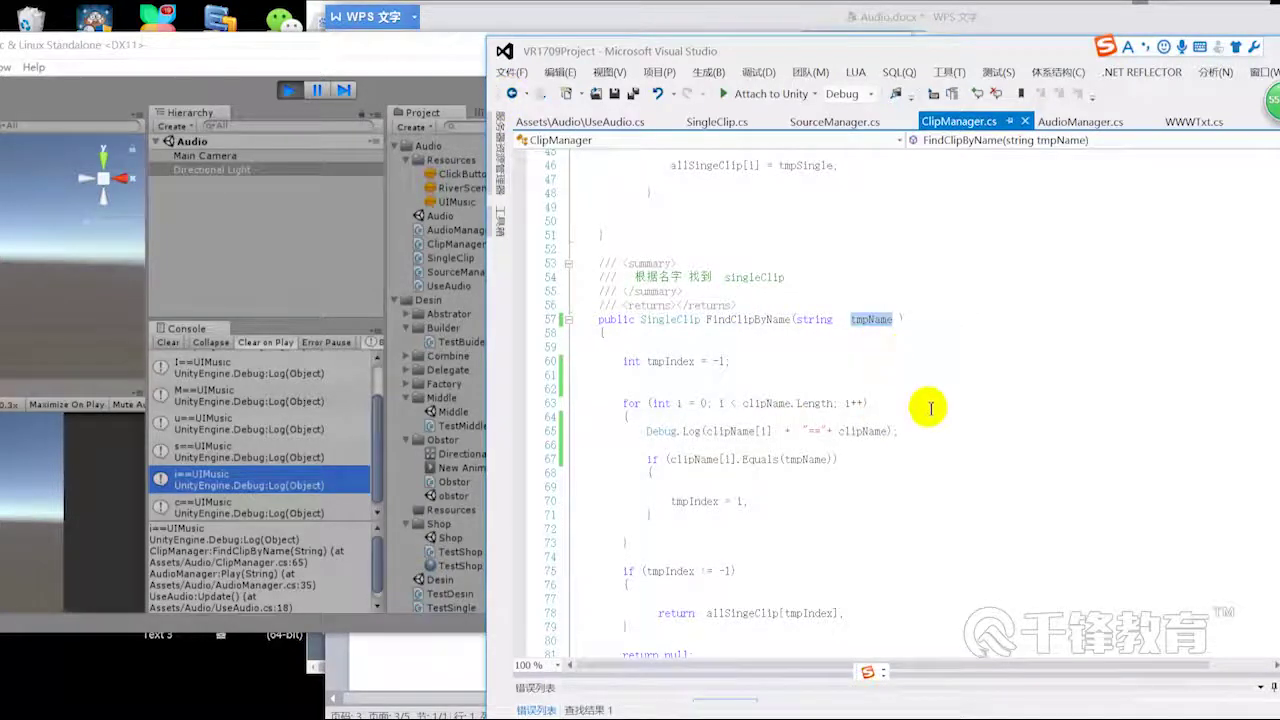
{"action": "left_click", "coordinate": [860, 319]}
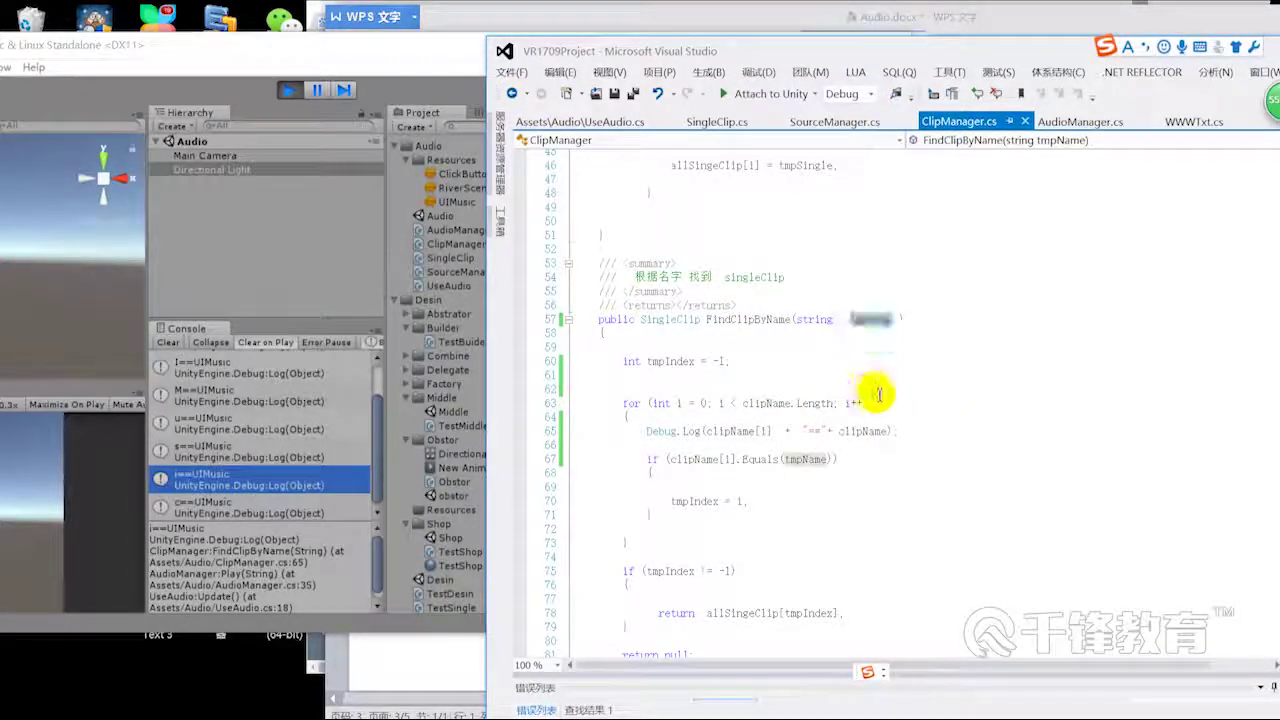
{"action": "scroll", "coordinate": [878, 395], "scroll_direction": "down", "scroll_amount": 1}
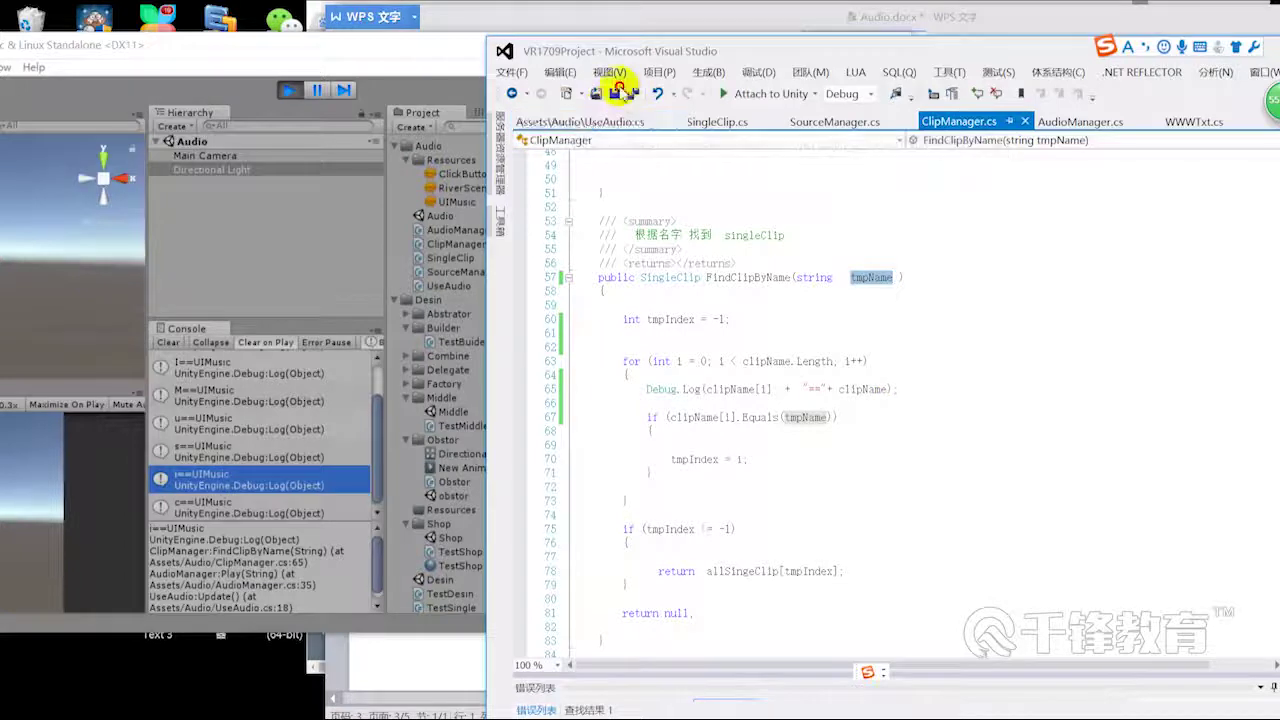
- In Unity, stop the game, clear the Console and start Play mode again
{"action": "left_click", "coordinate": [290, 91]}
{"action": "left_click", "coordinate": [290, 90]}
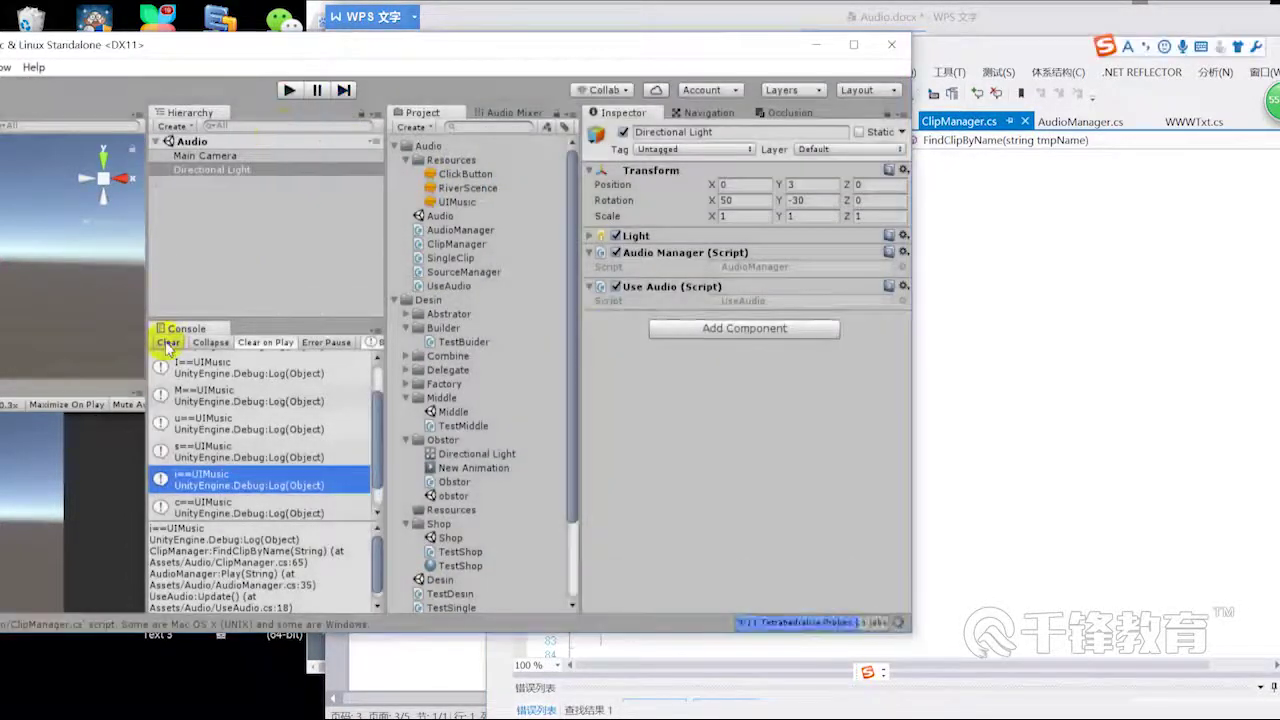
{"action": "left_click", "coordinate": [168, 342]}
{"action": "left_click", "coordinate": [290, 95]}
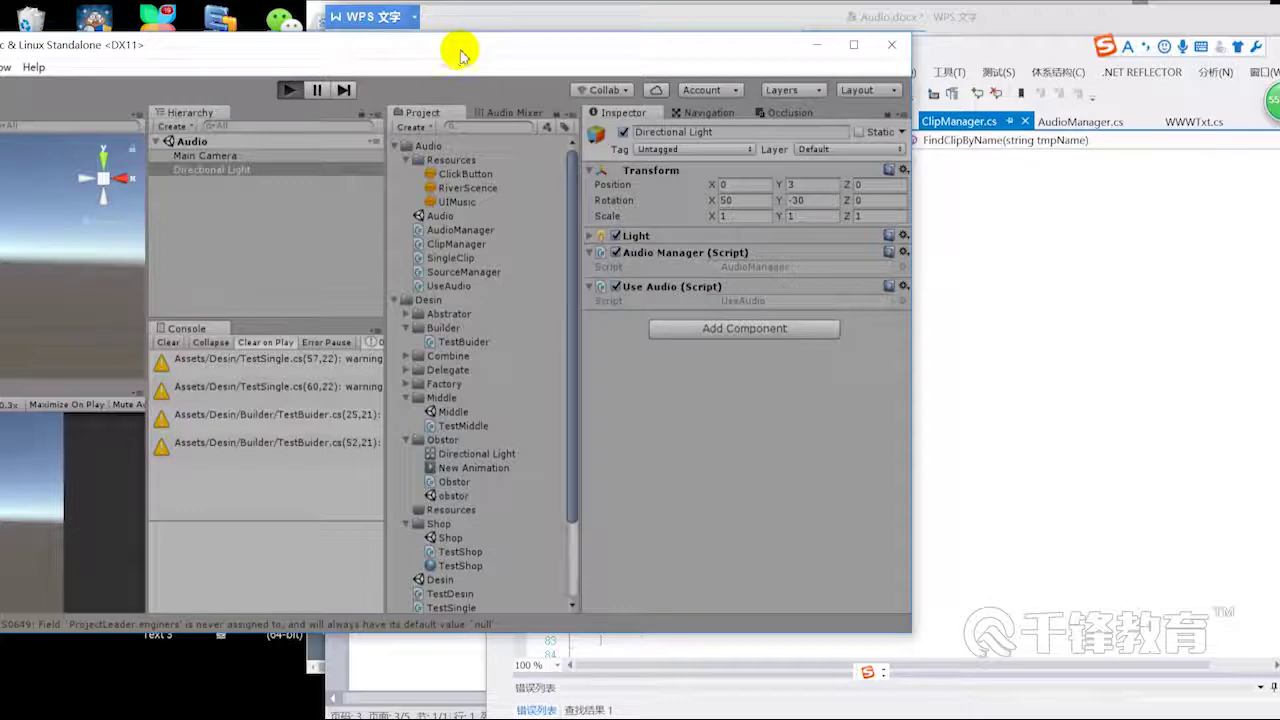
- Focus the running game and drag the Scene/Game splitter up to enlarge the Game view
{"action": "left_click_drag", "start_coordinate": [524, 50], "coordinate": [790, 38]}
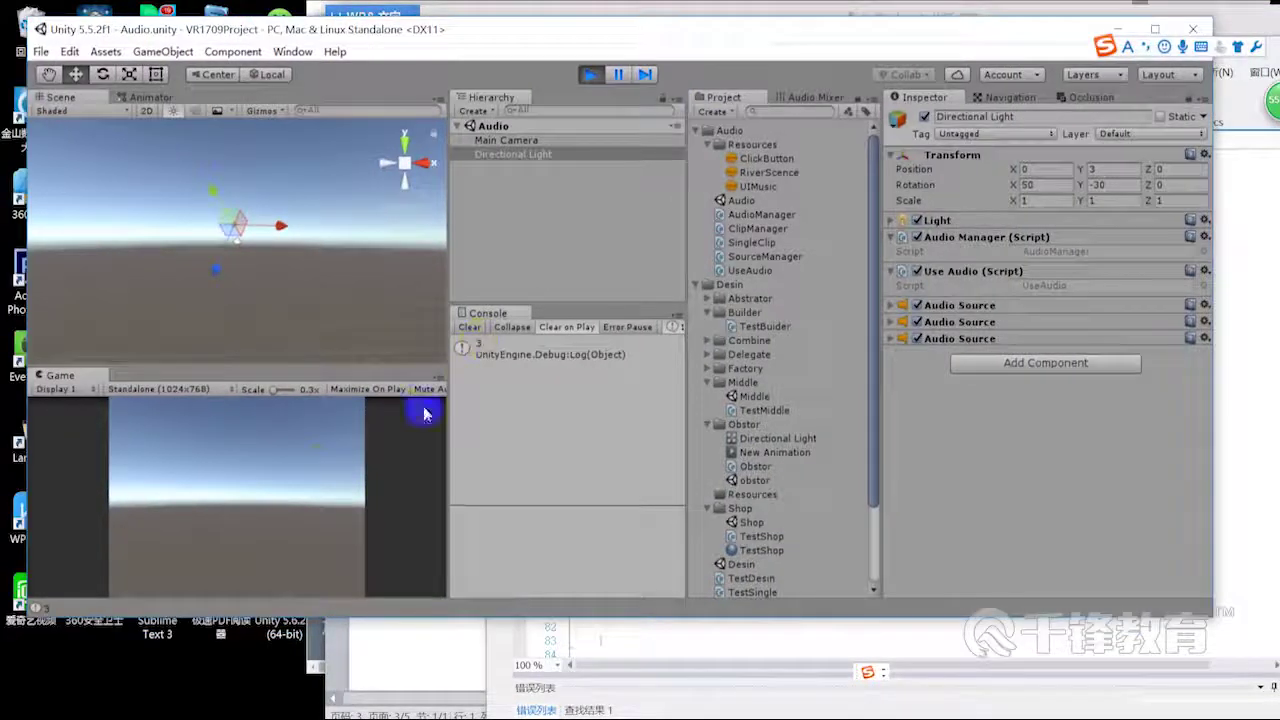
{"action": "left_click", "coordinate": [320, 468]}
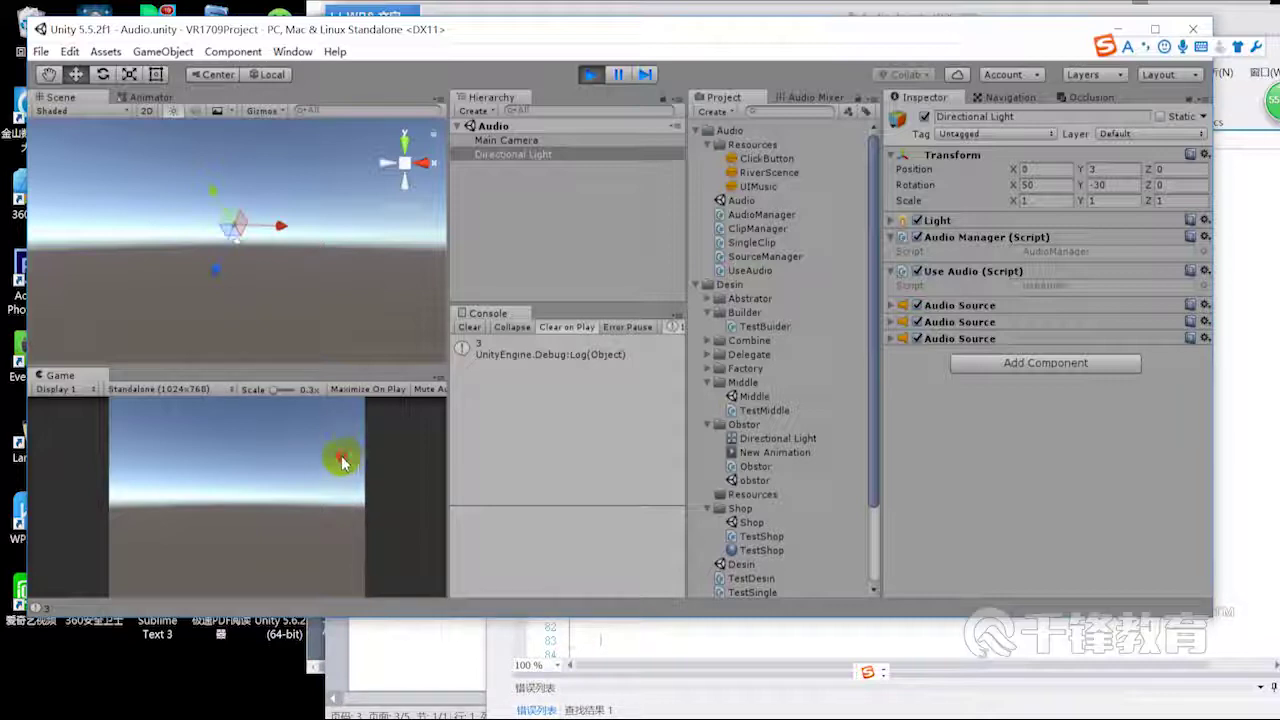
{"action": "left_click", "coordinate": [341, 463]}
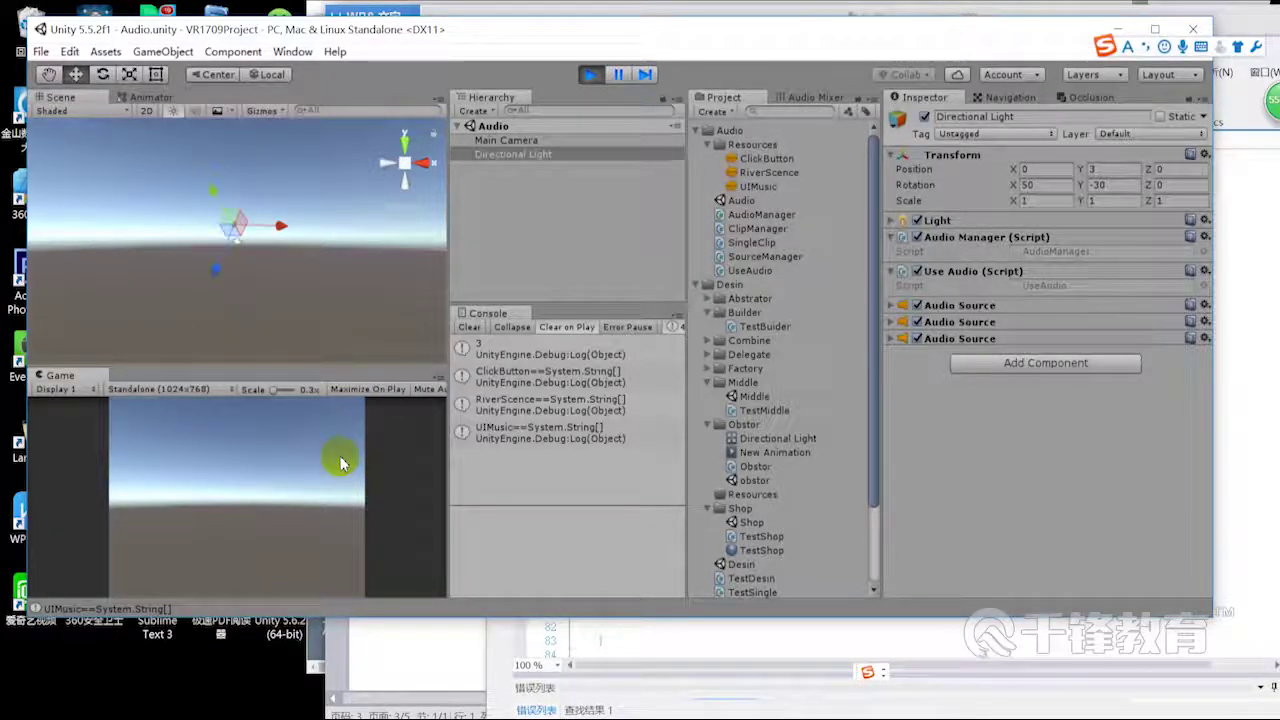
{"action": "left_click_drag", "start_coordinate": [288, 363], "coordinate": [288, 272]}
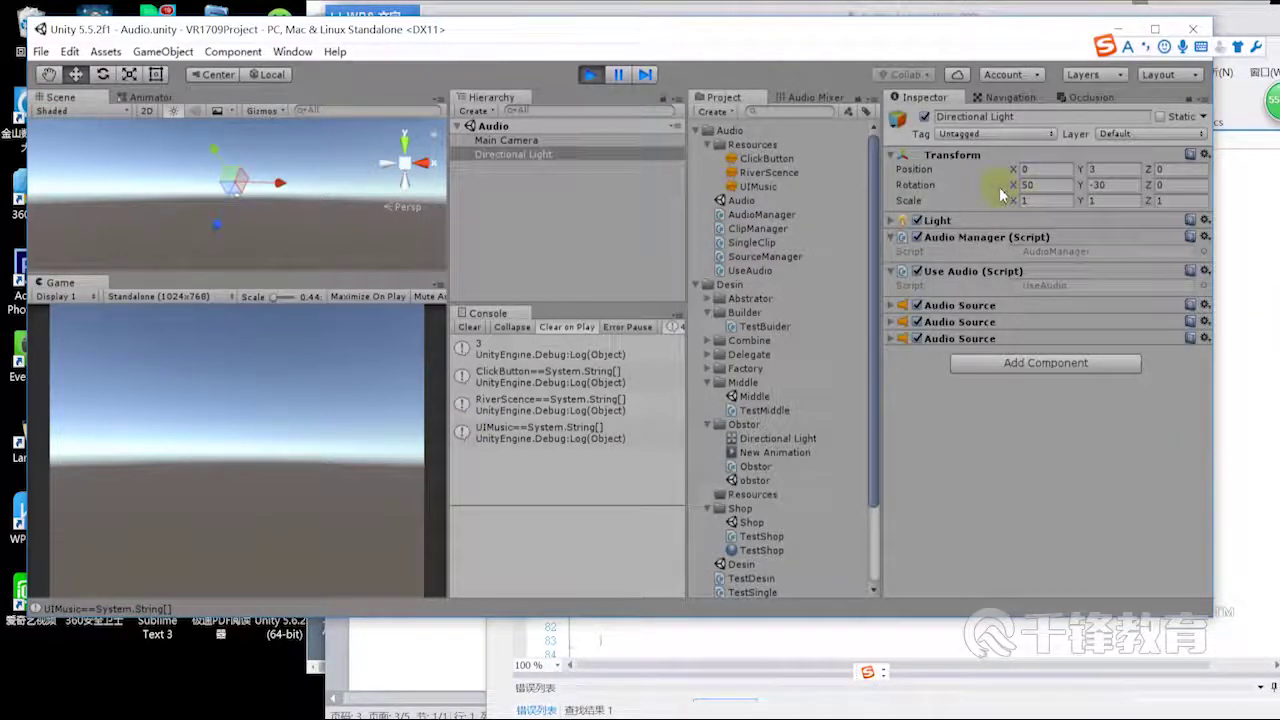
{"action": "left_click_drag", "start_coordinate": [869, 38], "coordinate": [811, 32]}
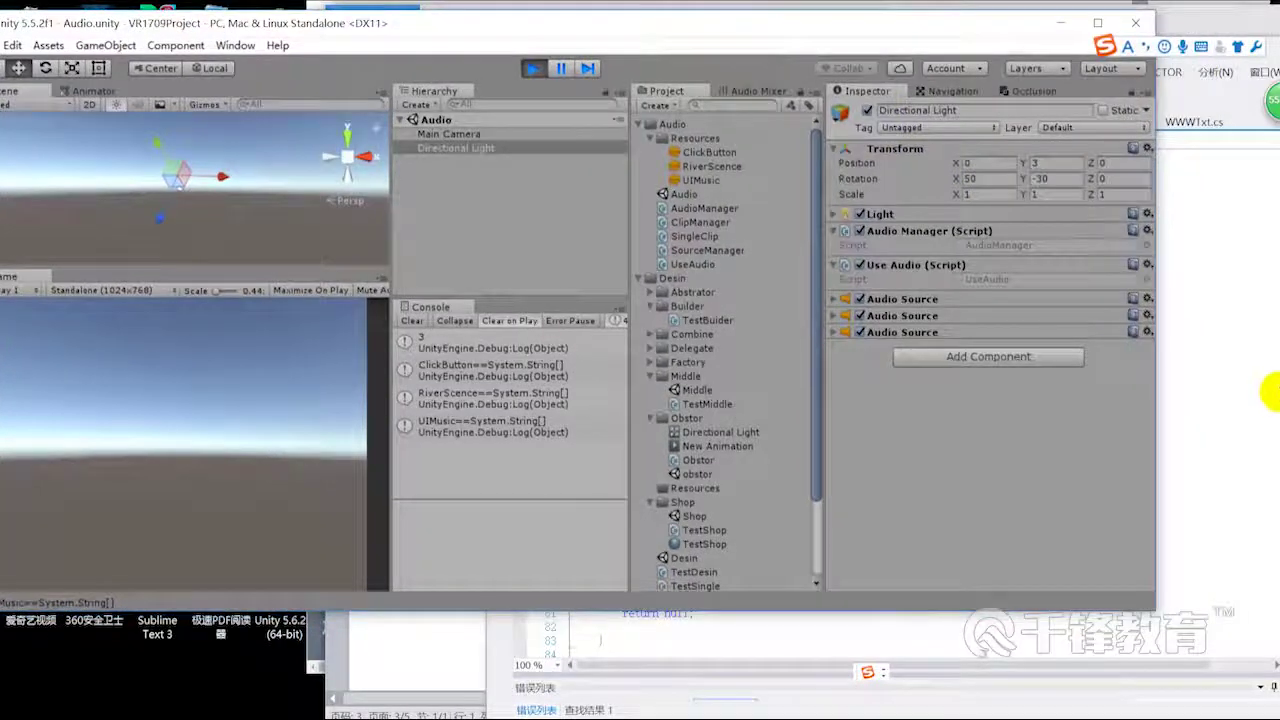
{"action": "left_click", "coordinate": [1234, 395]}
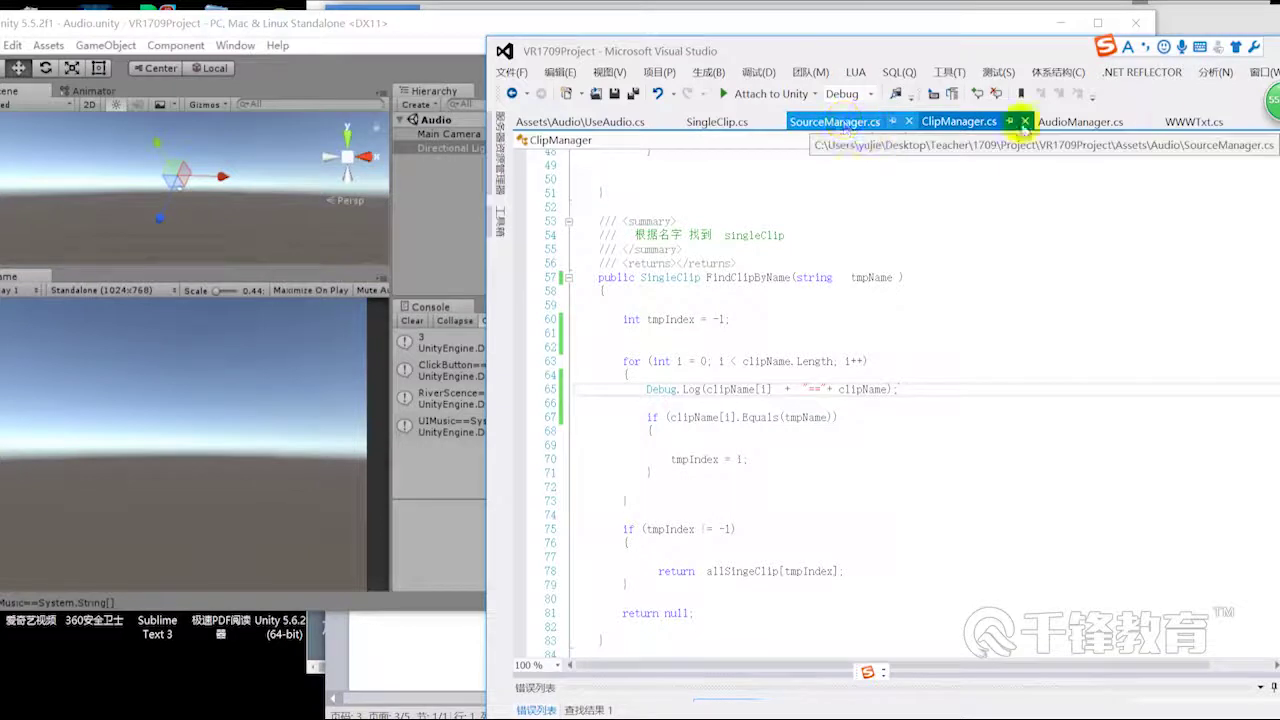
- Show AudioManager.cs's Play(string audioName) method, glancing at Unity in between
{"action": "left_click", "coordinate": [1080, 121]}
{"action": "left_click_drag", "start_coordinate": [1028, 62], "coordinate": [977, 37]}
{"action": "scroll", "coordinate": [886, 506], "scroll_direction": "down", "scroll_amount": 2}
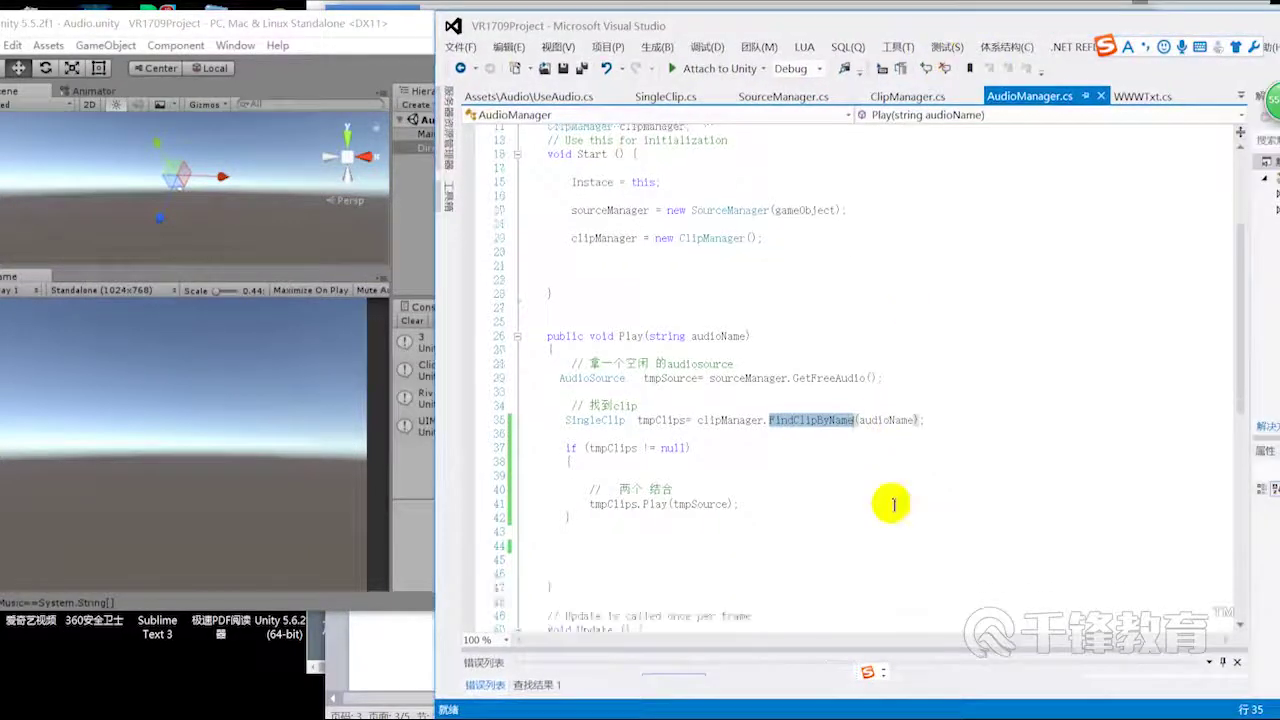
{"action": "scroll", "coordinate": [746, 460], "scroll_direction": "down", "scroll_amount": 1}
{"action": "scroll", "coordinate": [745, 438], "scroll_direction": "down", "scroll_amount": 3}
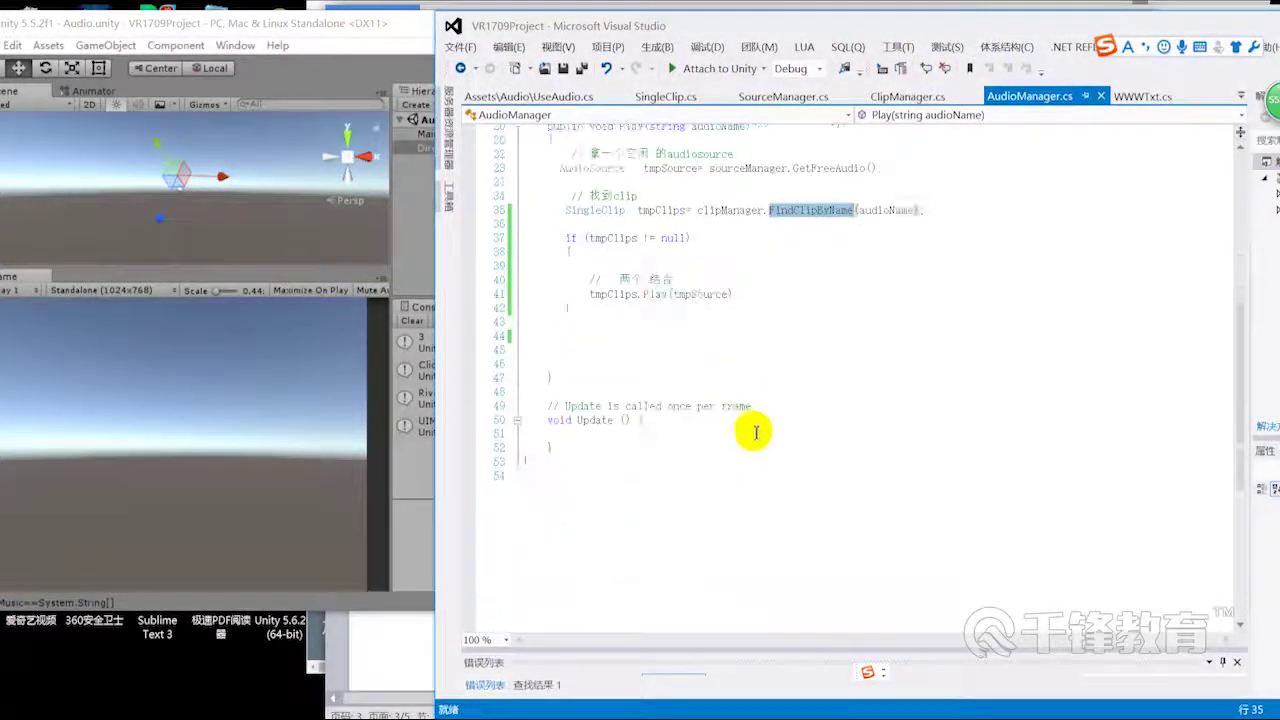
{"action": "scroll", "coordinate": [740, 390], "scroll_direction": "up", "scroll_amount": 2}
{"action": "left_click", "coordinate": [345, 32]}
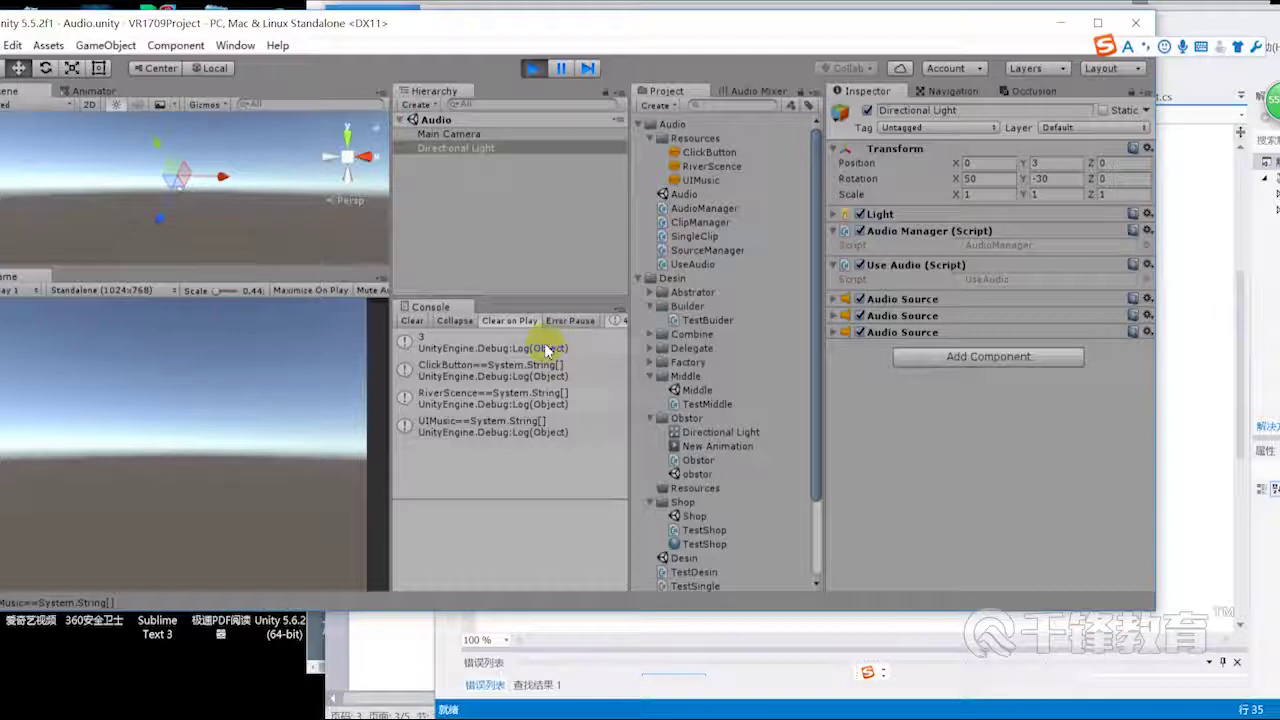
{"action": "left_click", "coordinate": [1188, 402]}
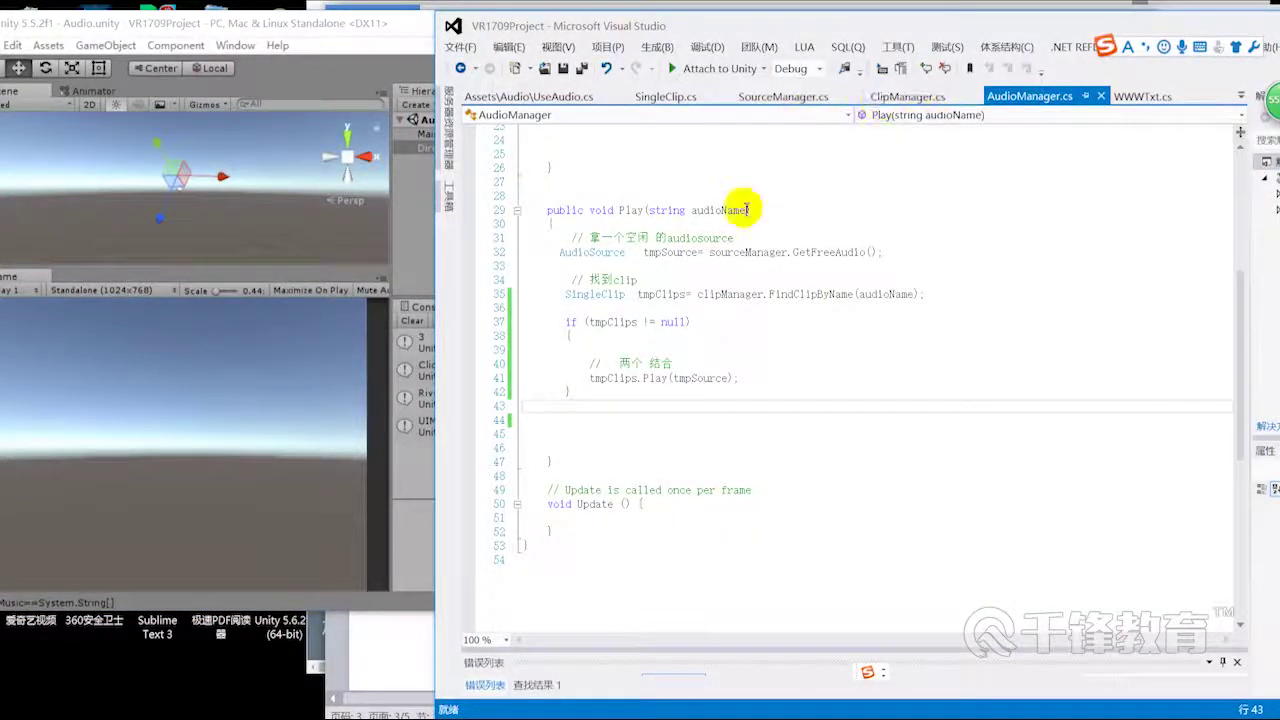
{"action": "scroll", "coordinate": [740, 260], "scroll_direction": "up", "scroll_amount": 3}
{"action": "scroll", "coordinate": [690, 385], "scroll_direction": "down", "scroll_amount": 1}
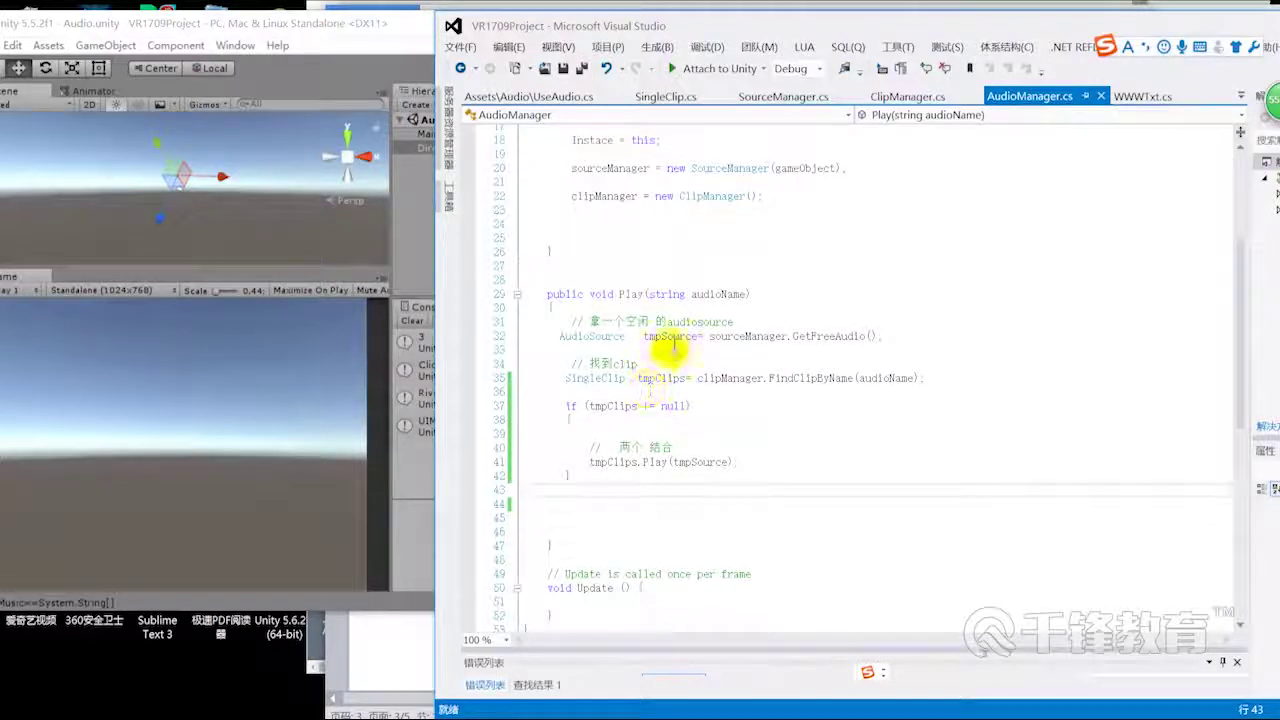
- Add a new public void Stop method skeleton above Play in AudioManager.cs
{"action": "left_click", "coordinate": [623, 276]}
{"action": "key", "text": "Return"}
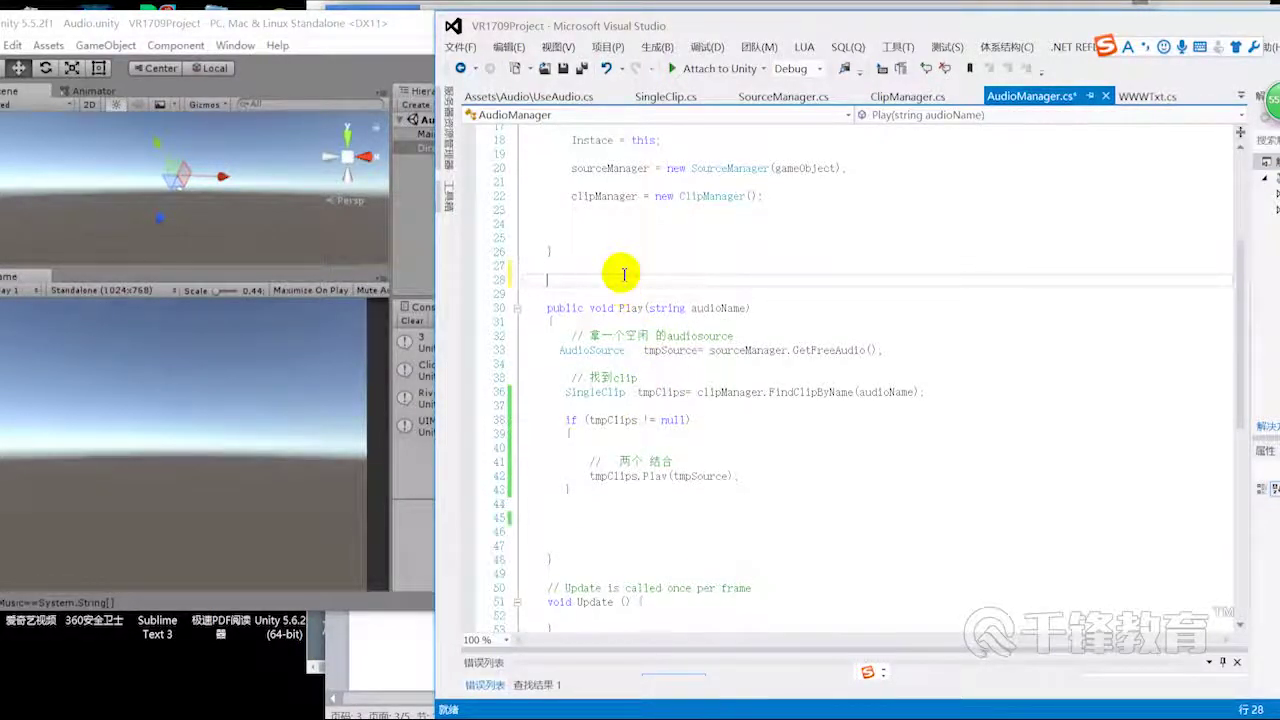
{"action": "key", "text": "Return"}
{"action": "key", "text": "Up"}
{"action": "type", "text": "public  void Stop("}
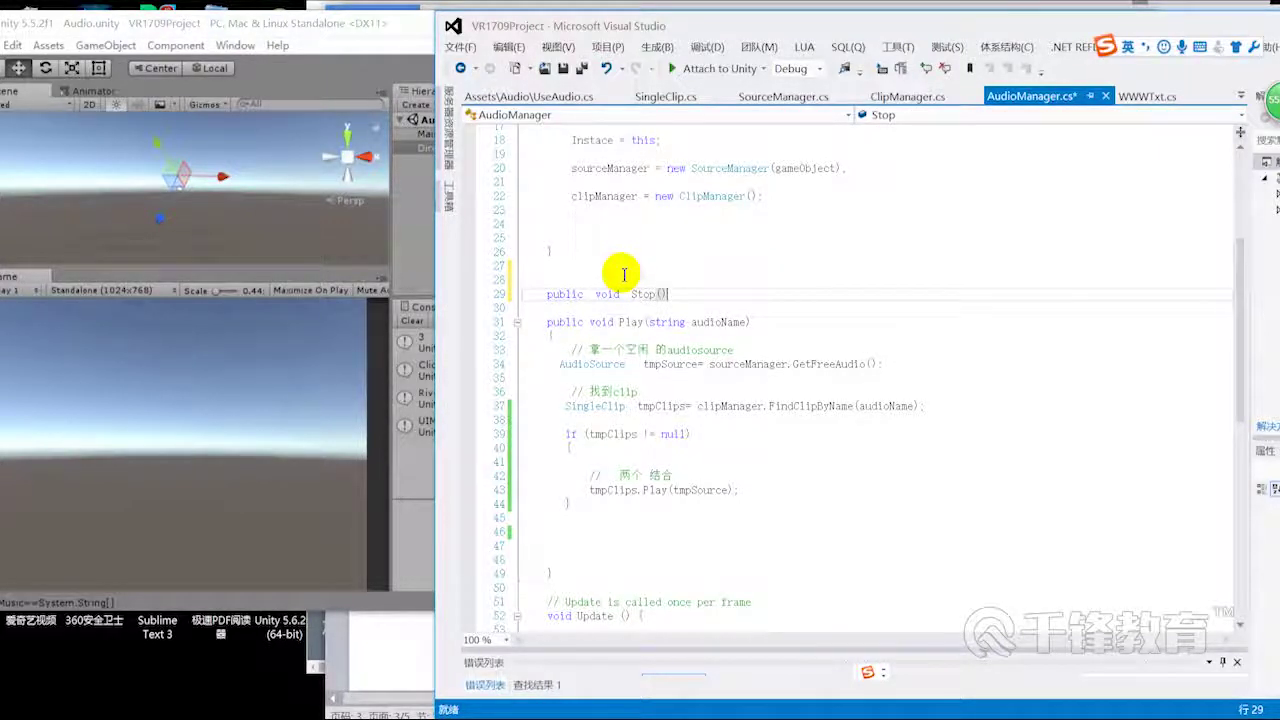
{"action": "key", "text": "Return"}
{"action": "key", "text": "Return"}
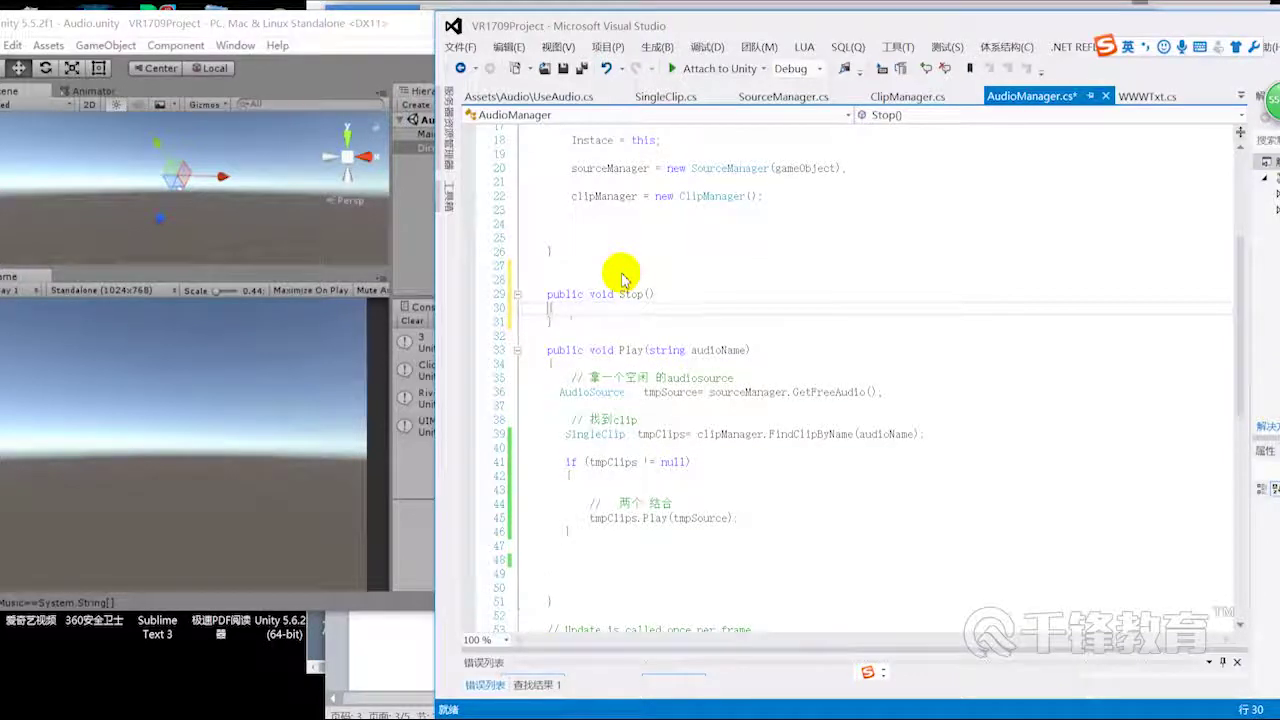
{"action": "key", "text": "ctrl+s"}
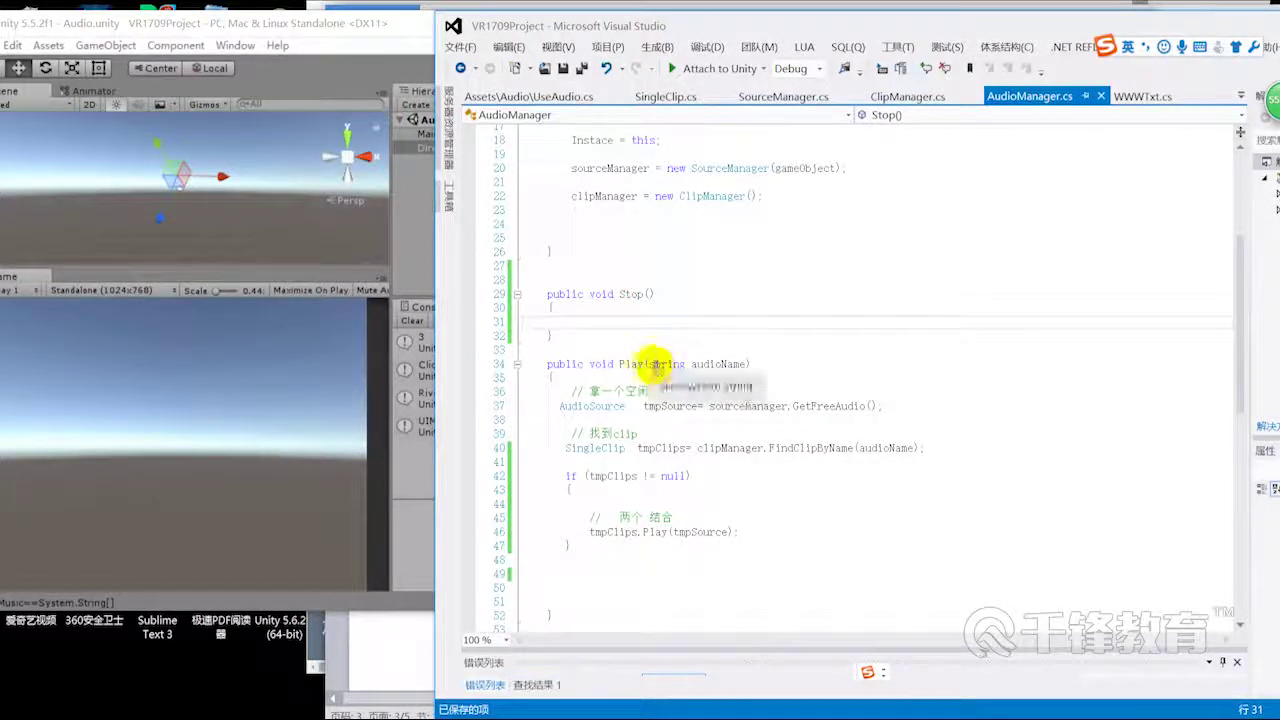
- Give Stop the same string audioName parameter as Play and open up its empty body
{"action": "left_click_drag", "start_coordinate": [650, 364], "coordinate": [737, 364]}
{"action": "key", "text": "ctrl+c"}
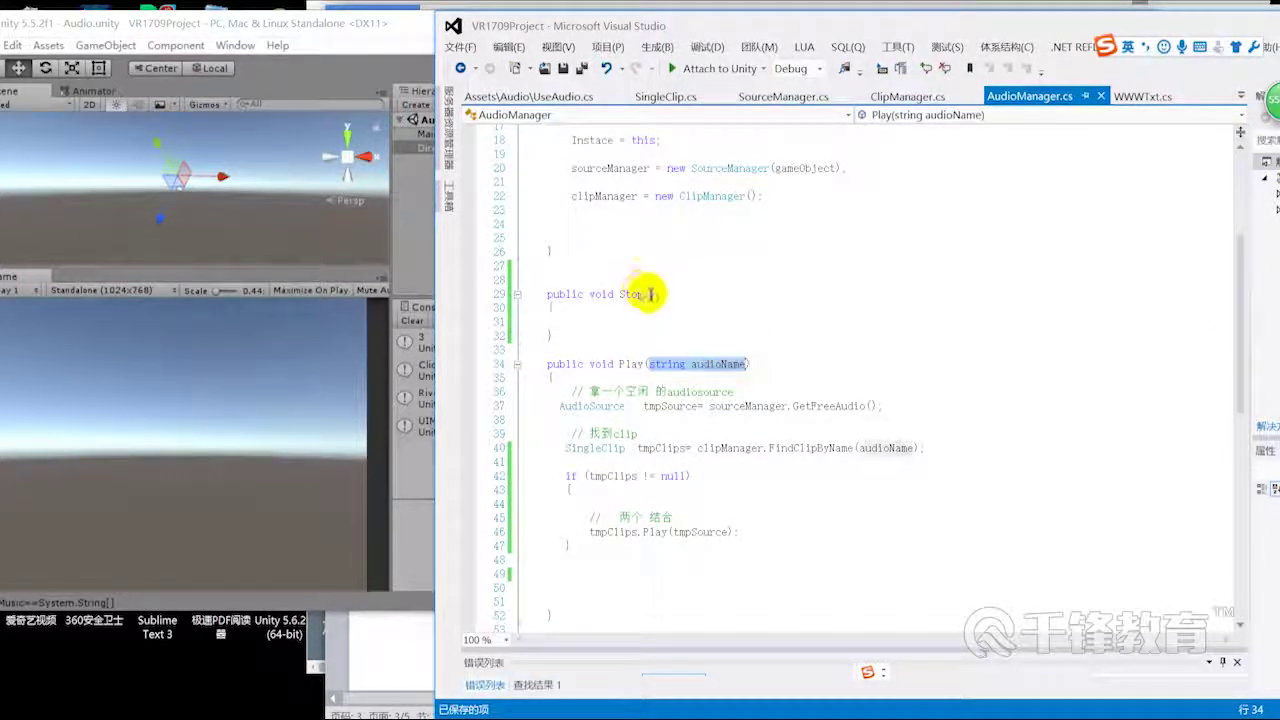
{"action": "left_click", "coordinate": [650, 294]}
{"action": "key", "text": "ctrl+v"}
{"action": "double_click", "coordinate": [730, 294]}
{"action": "left_click", "coordinate": [657, 323]}
{"action": "key", "text": "Return"}
{"action": "key", "text": "Return"}
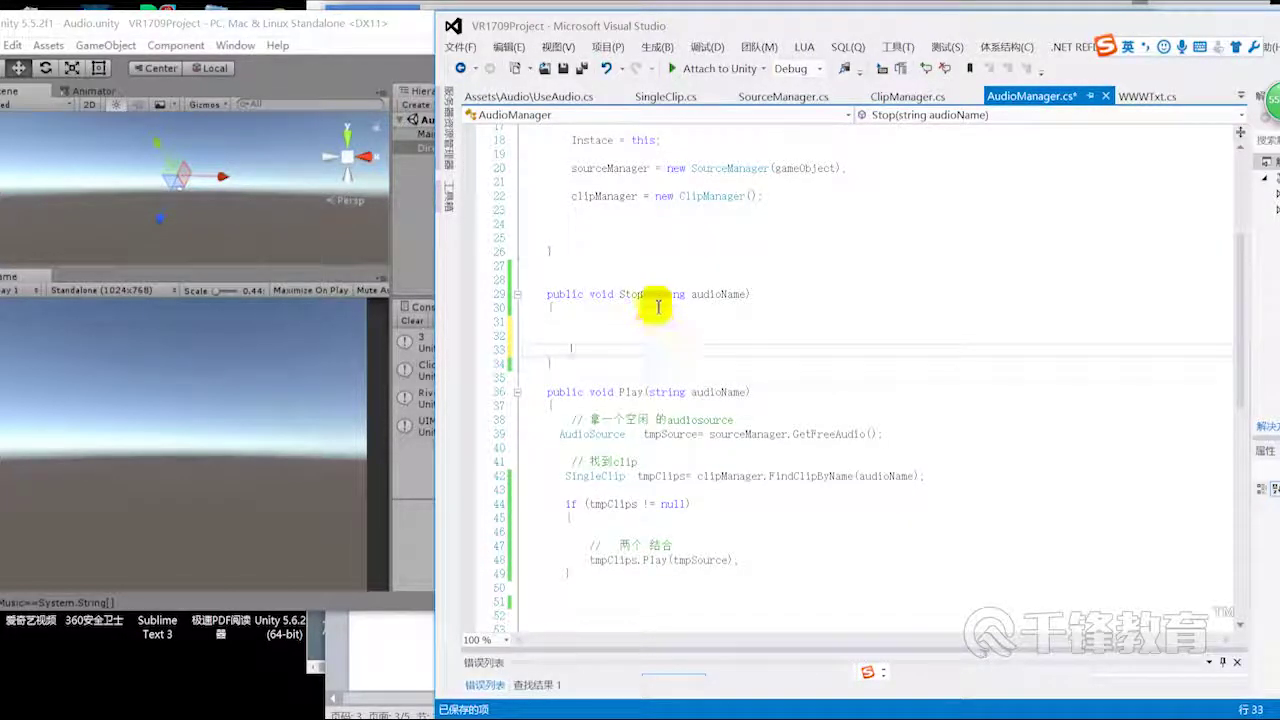
{"action": "left_click", "coordinate": [658, 308]}
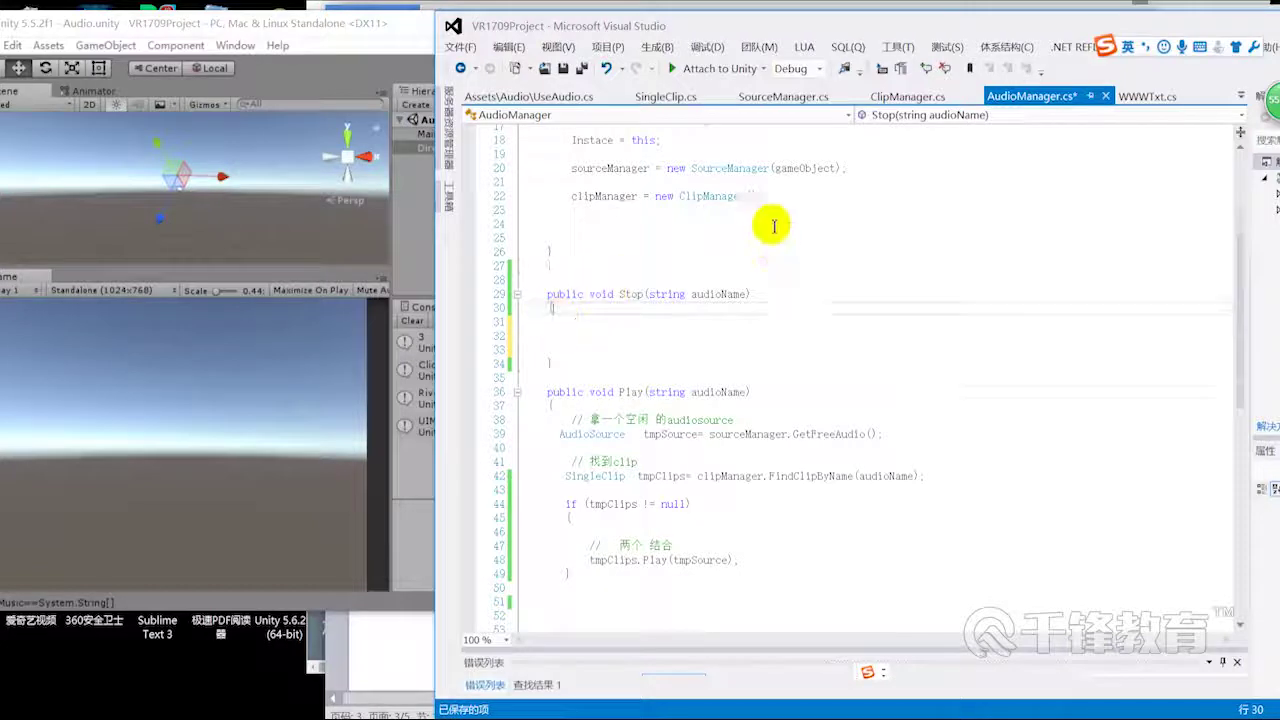
{"action": "scroll", "coordinate": [771, 223], "scroll_direction": "up", "scroll_amount": 2}
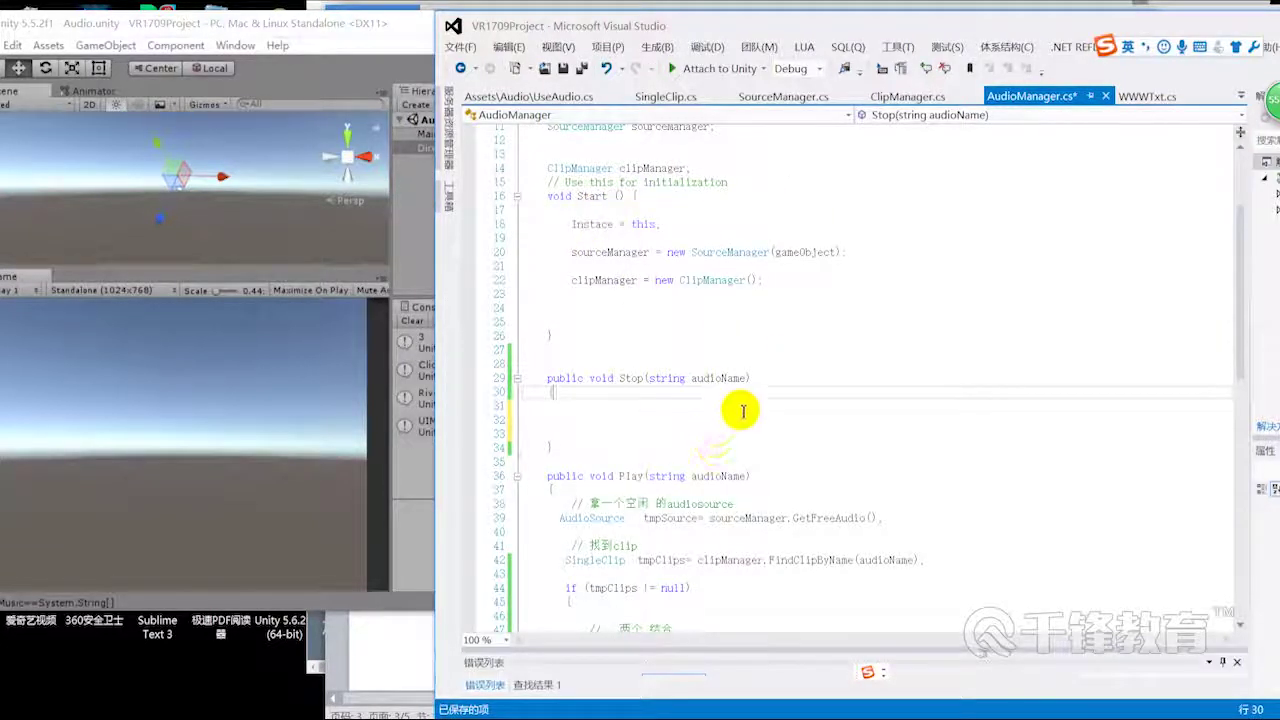
{"action": "left_click_drag", "start_coordinate": [650, 434], "coordinate": [524, 360]}
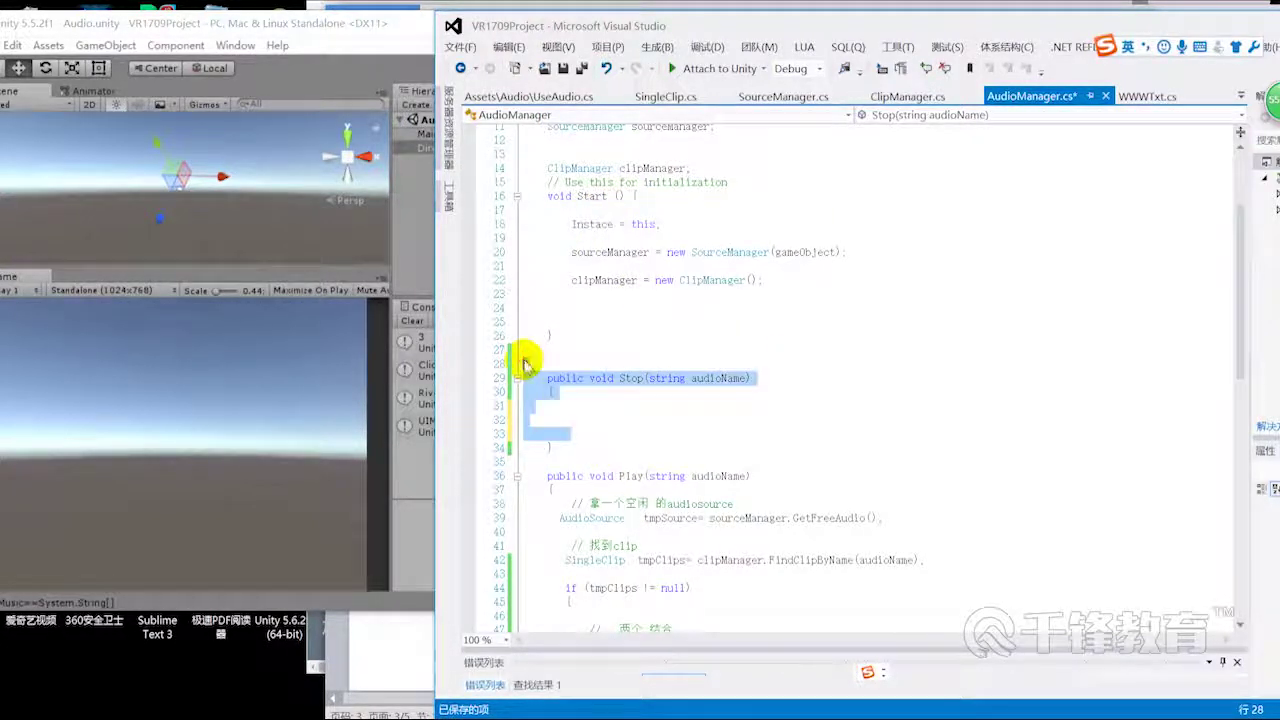
{"action": "left_click", "coordinate": [586, 408]}
- Locate sourceManager in Play and select the SourceManager type in its field declaration
{"action": "scroll", "coordinate": [741, 449], "scroll_direction": "down", "scroll_amount": 2}
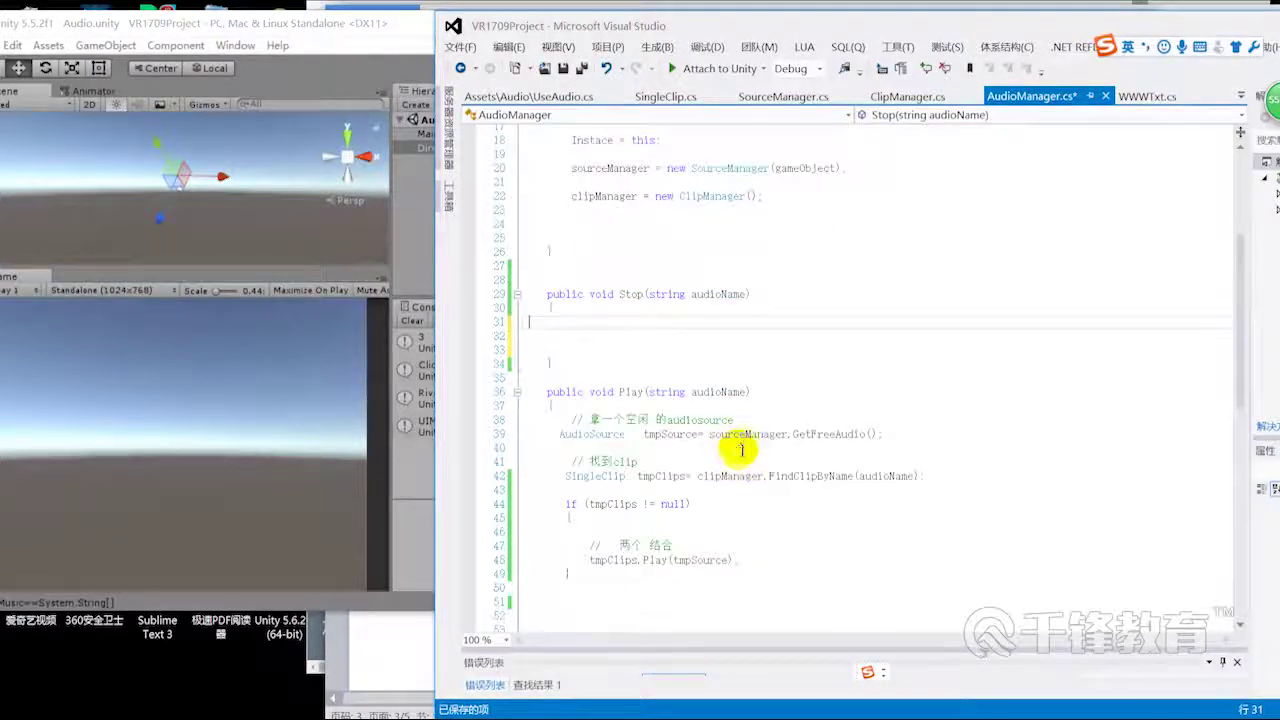
{"action": "double_click", "coordinate": [750, 434]}
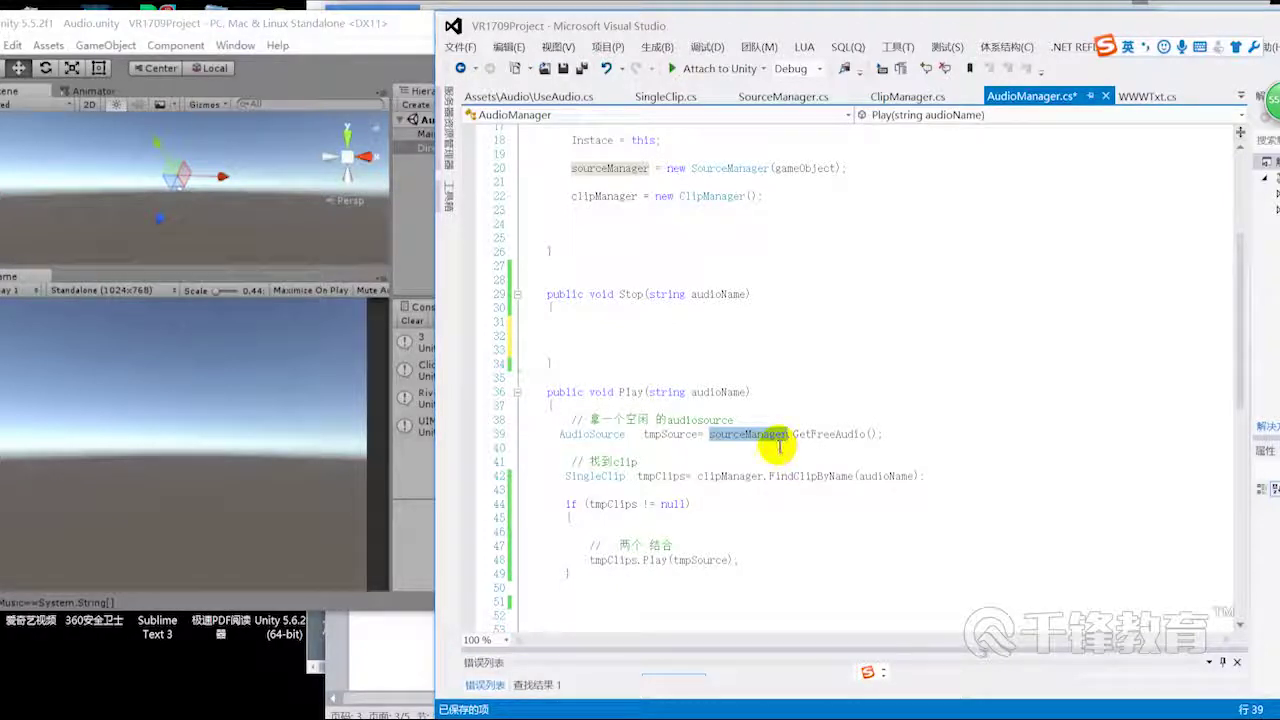
{"action": "scroll", "coordinate": [778, 447], "scroll_direction": "down", "scroll_amount": 2}
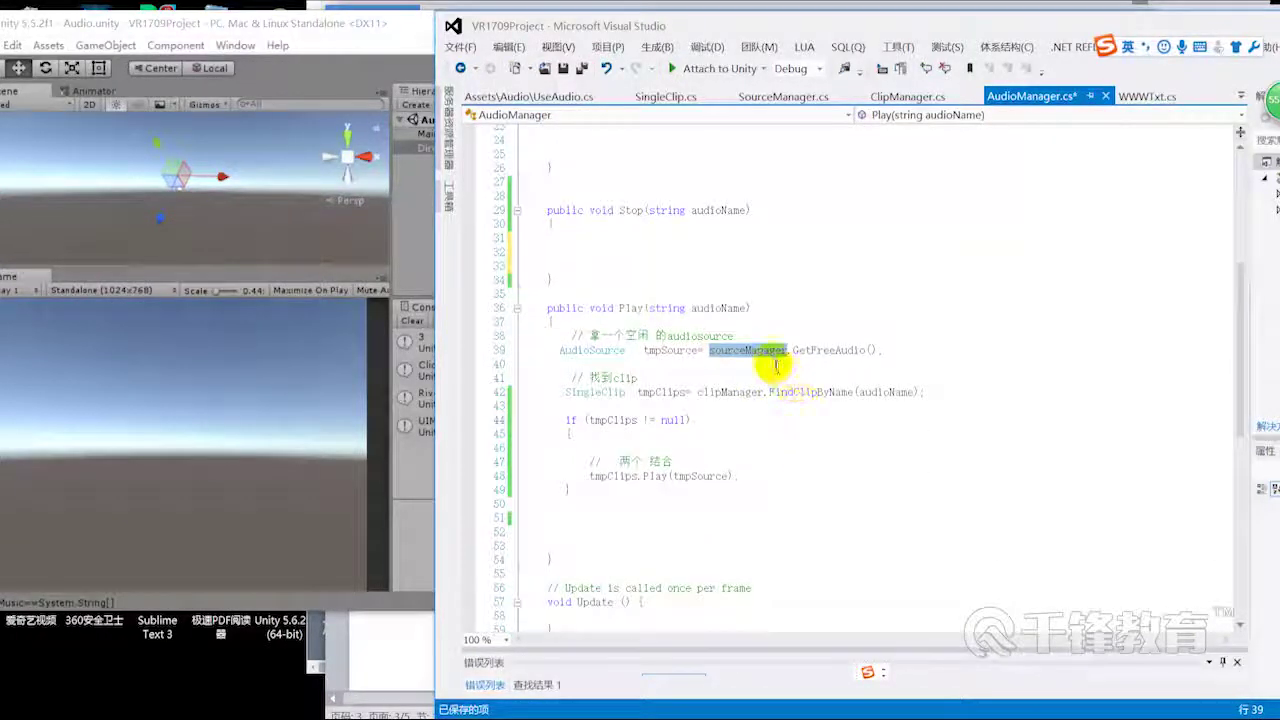
{"action": "scroll", "coordinate": [766, 350], "scroll_direction": "up", "scroll_amount": 2}
{"action": "left_click", "coordinate": [730, 159]}
{"action": "double_click", "coordinate": [738, 168]}
- In SourceManager.cs, declare a new public void Stop method below the Initial method
{"action": "key", "text": "F12"}
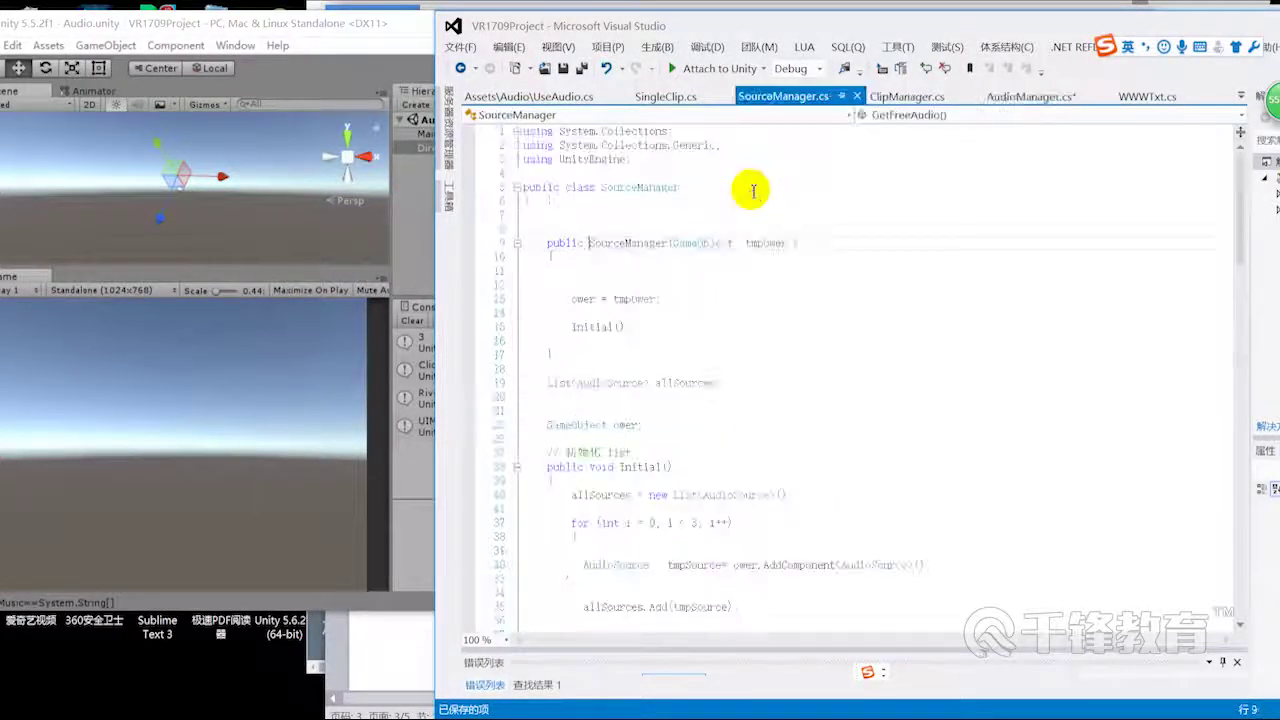
{"action": "scroll", "coordinate": [720, 340], "scroll_direction": "down", "scroll_amount": 2}
{"action": "left_click", "coordinate": [712, 322]}
{"action": "scroll", "coordinate": [700, 420], "scroll_direction": "down", "scroll_amount": 3}
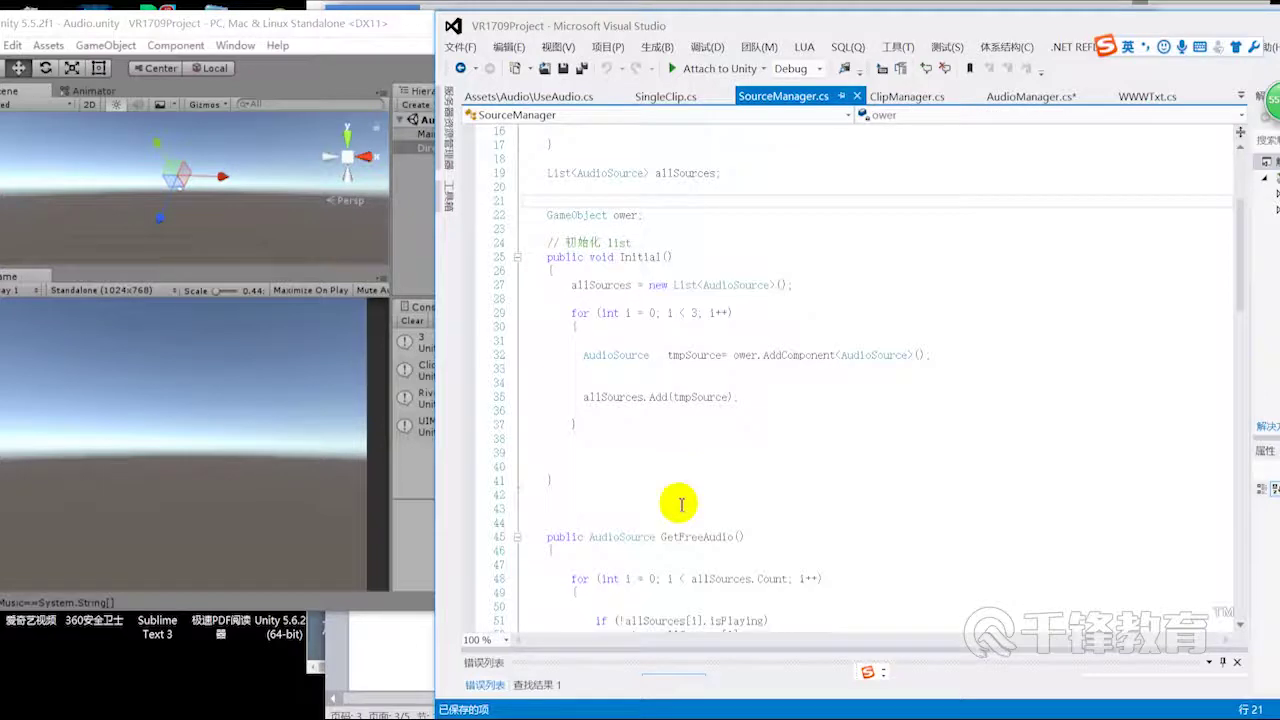
{"action": "scroll", "coordinate": [643, 420], "scroll_direction": "down", "scroll_amount": 1}
{"action": "left_click", "coordinate": [650, 435]}
{"action": "key", "text": "Return"}
{"action": "type", "text": "public  "}
{"action": "type", "text": "void "}
{"action": "type", "text": "void s"}
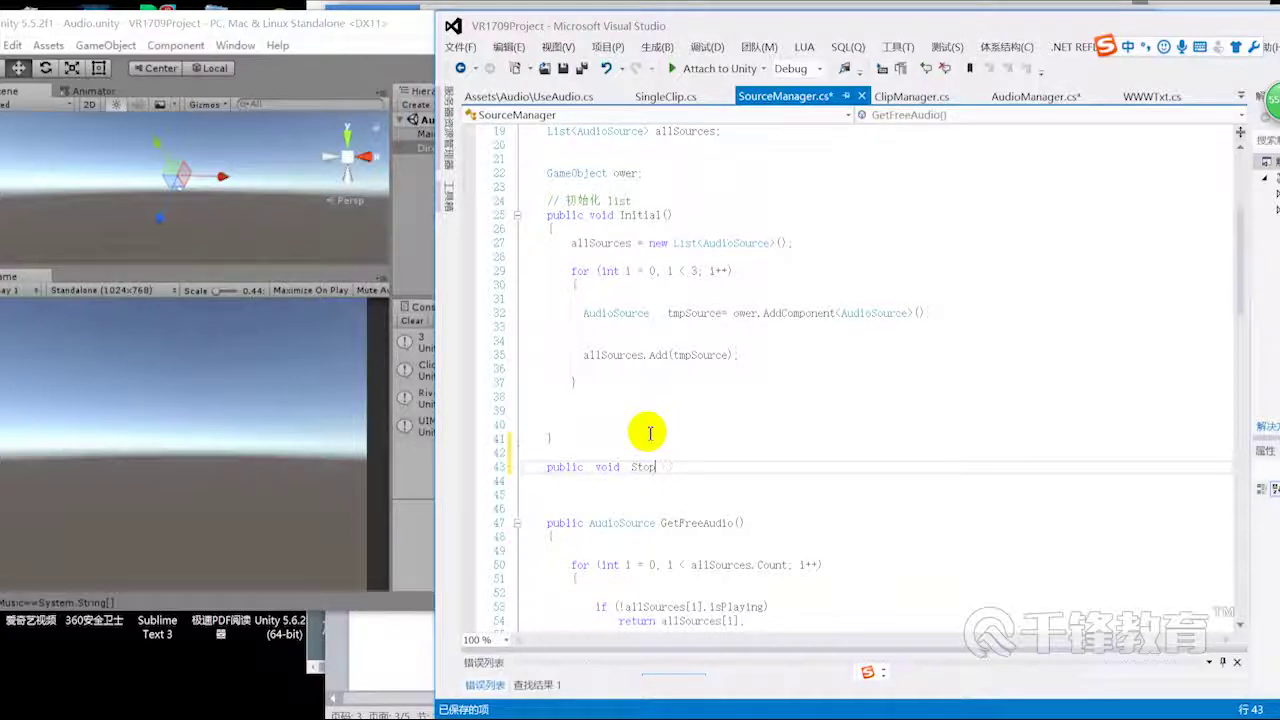
{"action": "key", "text": "Return"}
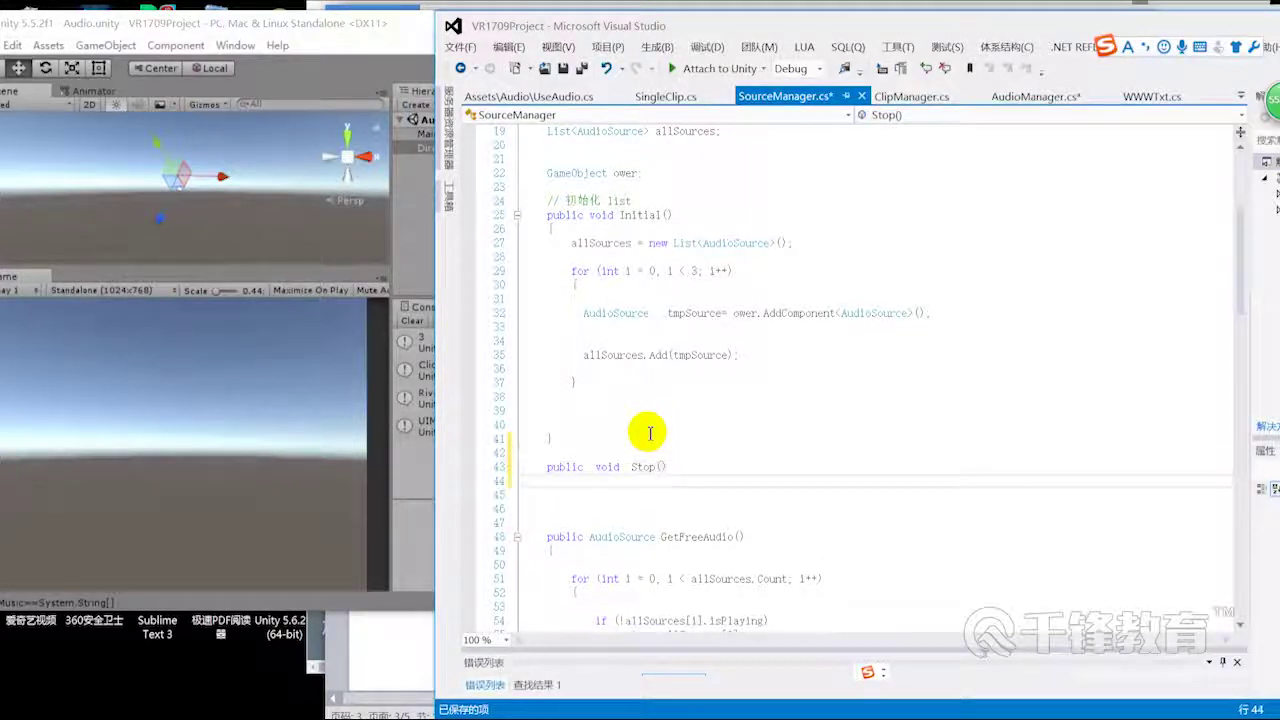
{"action": "type", "text": "{"}
{"action": "key", "text": "Return"}
- Give Stop a string audioName parameter and save SourceManager.cs
{"action": "scroll", "coordinate": [650, 432], "scroll_direction": "up", "scroll_amount": 3, "text": "ctrl"}
{"action": "scroll", "coordinate": [766, 491], "scroll_direction": "down", "scroll_amount": 3}
{"action": "scroll", "coordinate": [766, 466], "scroll_direction": "up", "scroll_amount": 2, "text": "ctrl"}
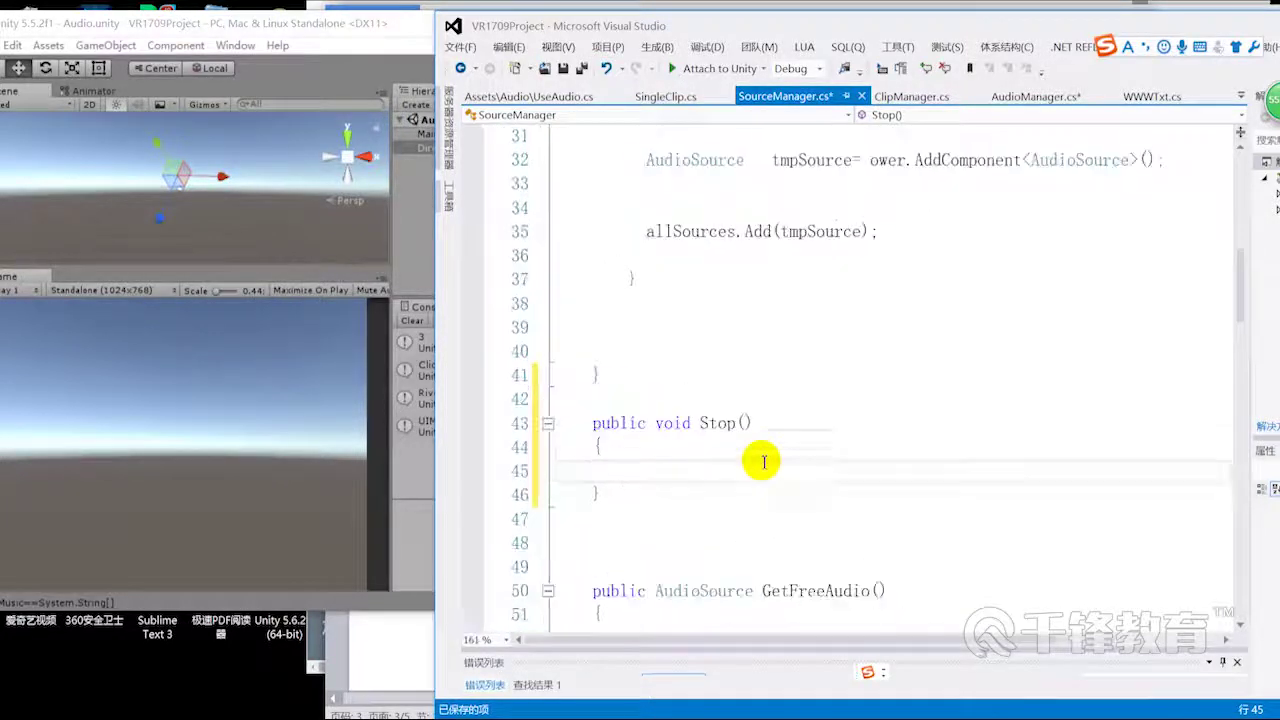
{"action": "left_click", "coordinate": [741, 420]}
{"action": "type", "text": "ST"}
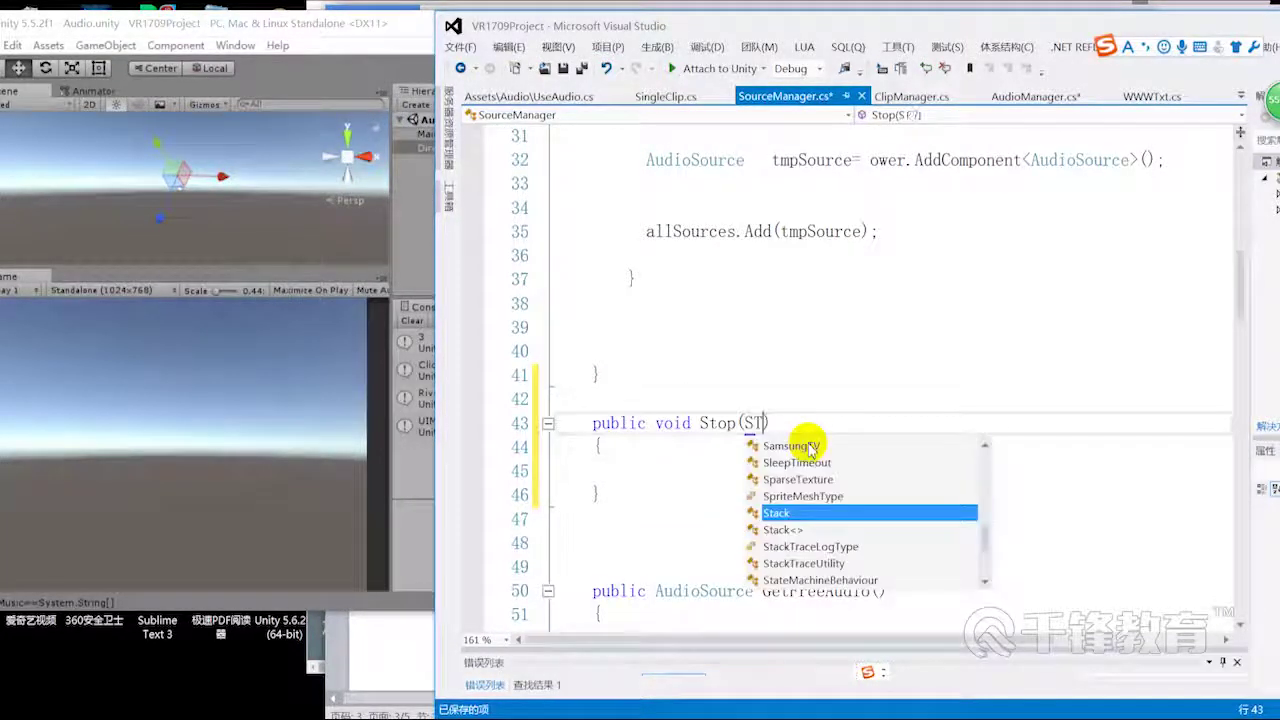
{"action": "type", "text": "o"}
{"action": "key", "text": "BackSpace"}
{"action": "key", "text": "BackSpace"}
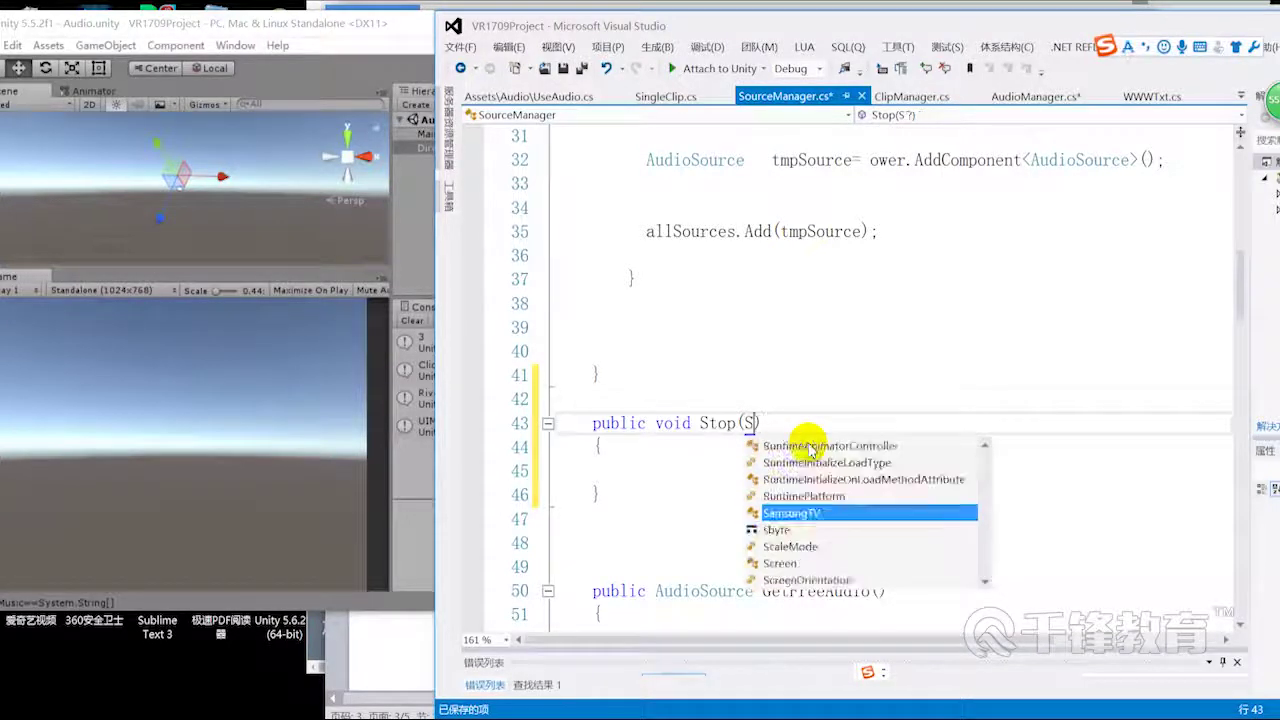
{"action": "type", "text": "TRIN )"}
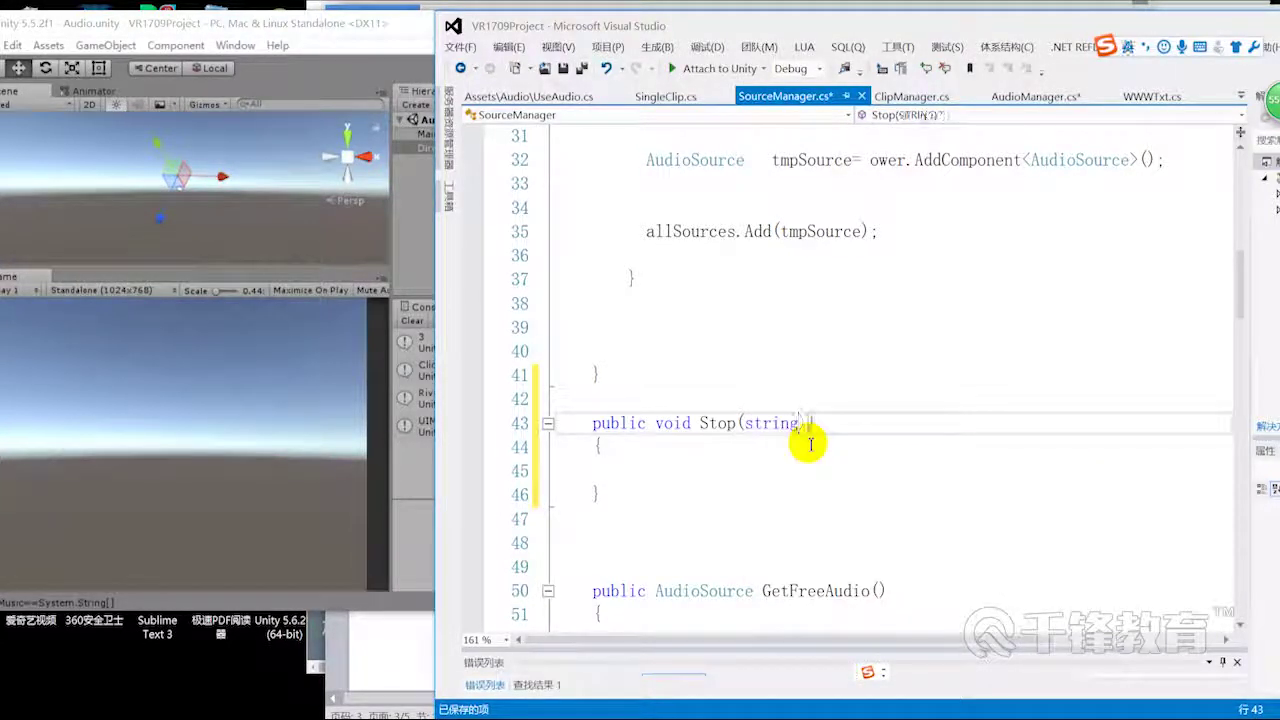
{"action": "type", "text": "audioName"}
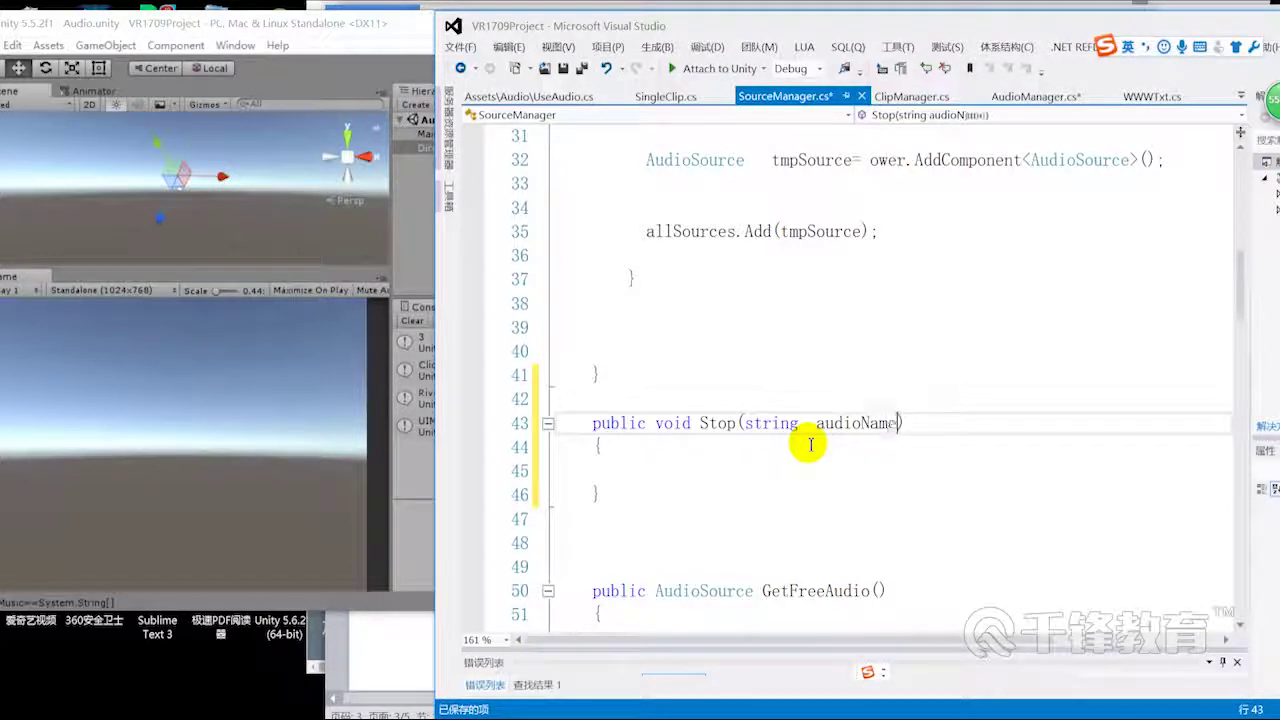
{"action": "key", "text": "ctrl+s"}
- Copy GetFreeAudio's for-loop header over allSources into the Stop body and add its braces
{"action": "scroll", "coordinate": [809, 437], "scroll_direction": "down", "scroll_amount": 1}
{"action": "scroll", "coordinate": [786, 437], "scroll_direction": "down", "scroll_amount": 1}
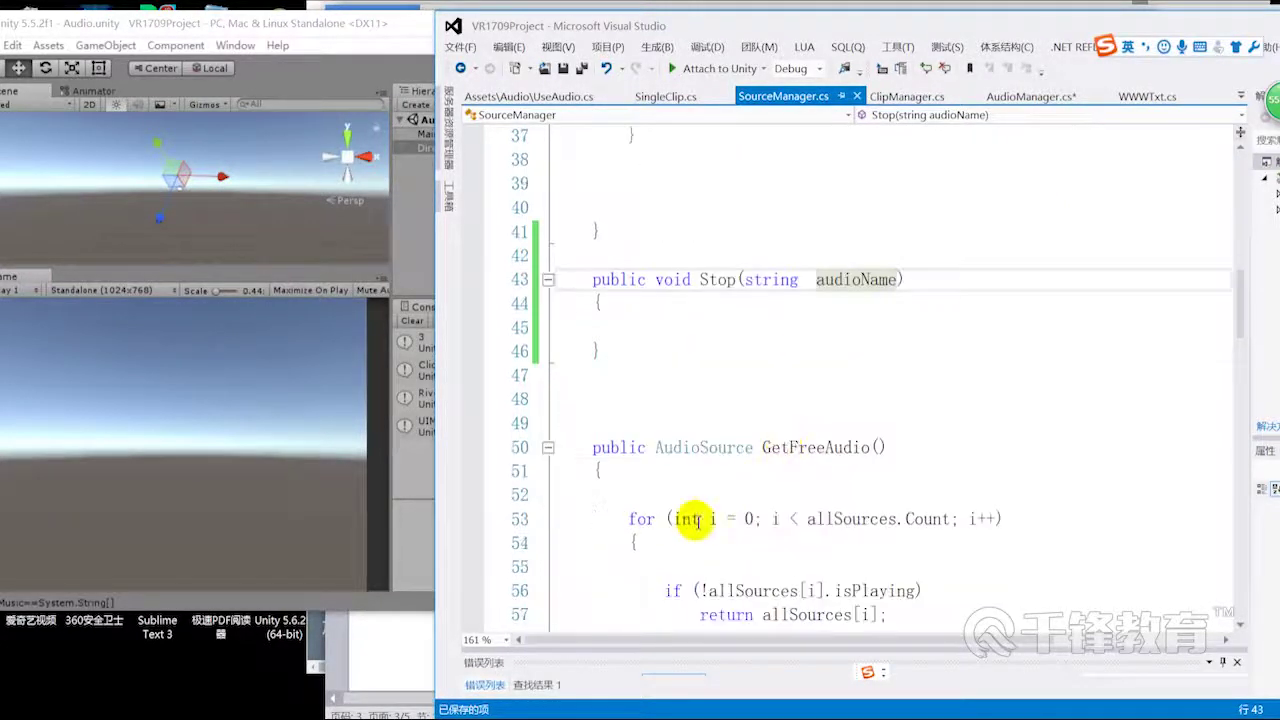
{"action": "left_click_drag", "start_coordinate": [611, 519], "coordinate": [1016, 524]}
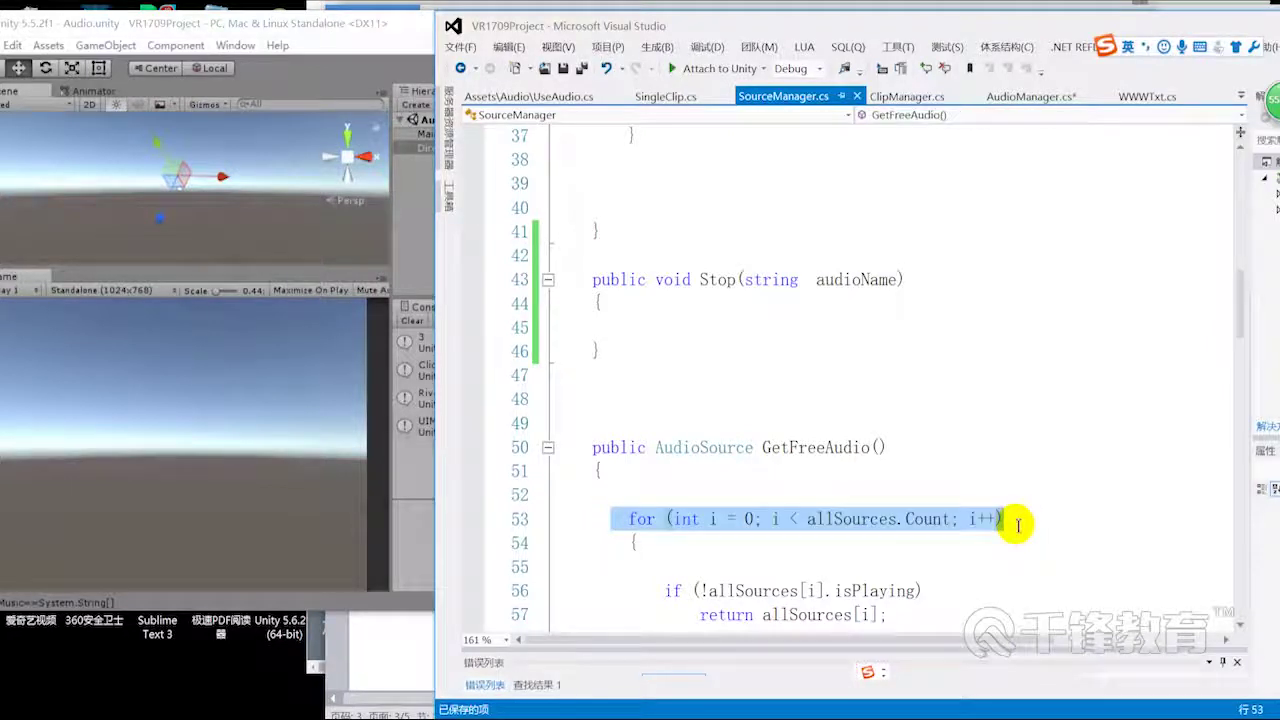
{"action": "key", "text": "ctrl+c"}
{"action": "left_click", "coordinate": [680, 305]}
{"action": "key", "text": "Return"}
{"action": "key", "text": "Return"}
{"action": "key", "text": "ctrl+v"}
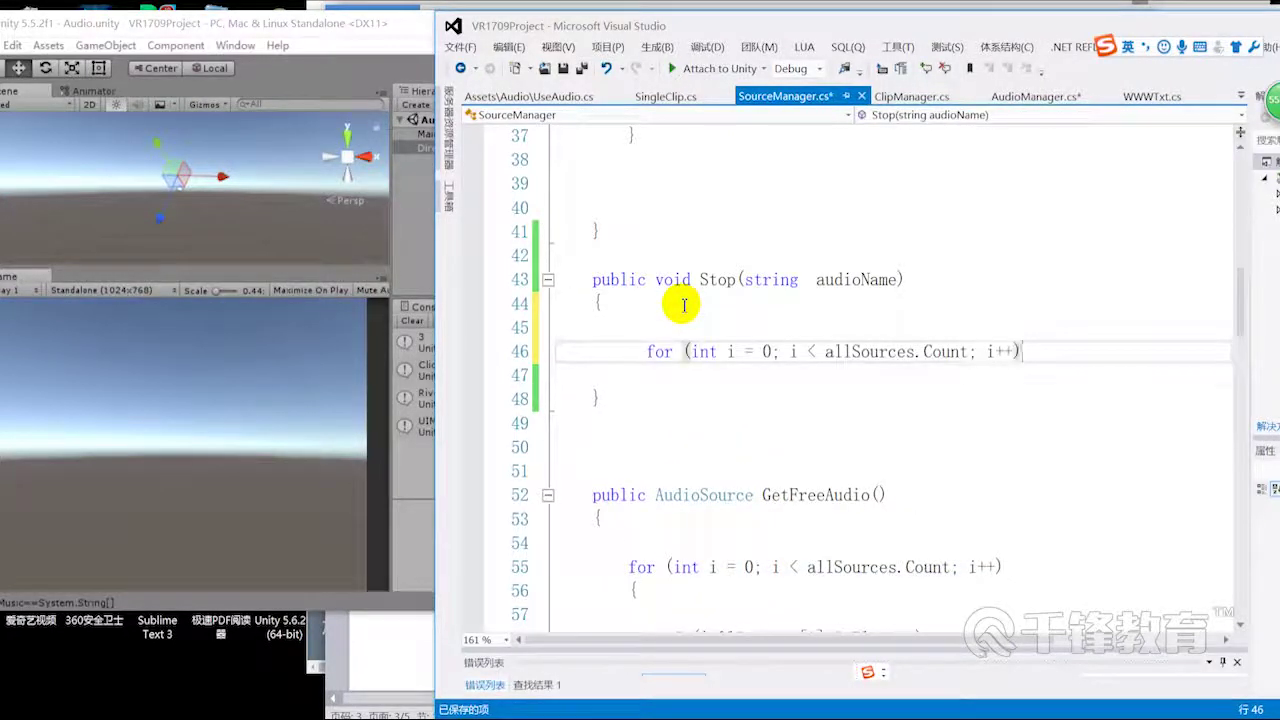
{"action": "key", "text": "Return"}
{"action": "type", "text": "{"}
{"action": "key", "text": "Return"}
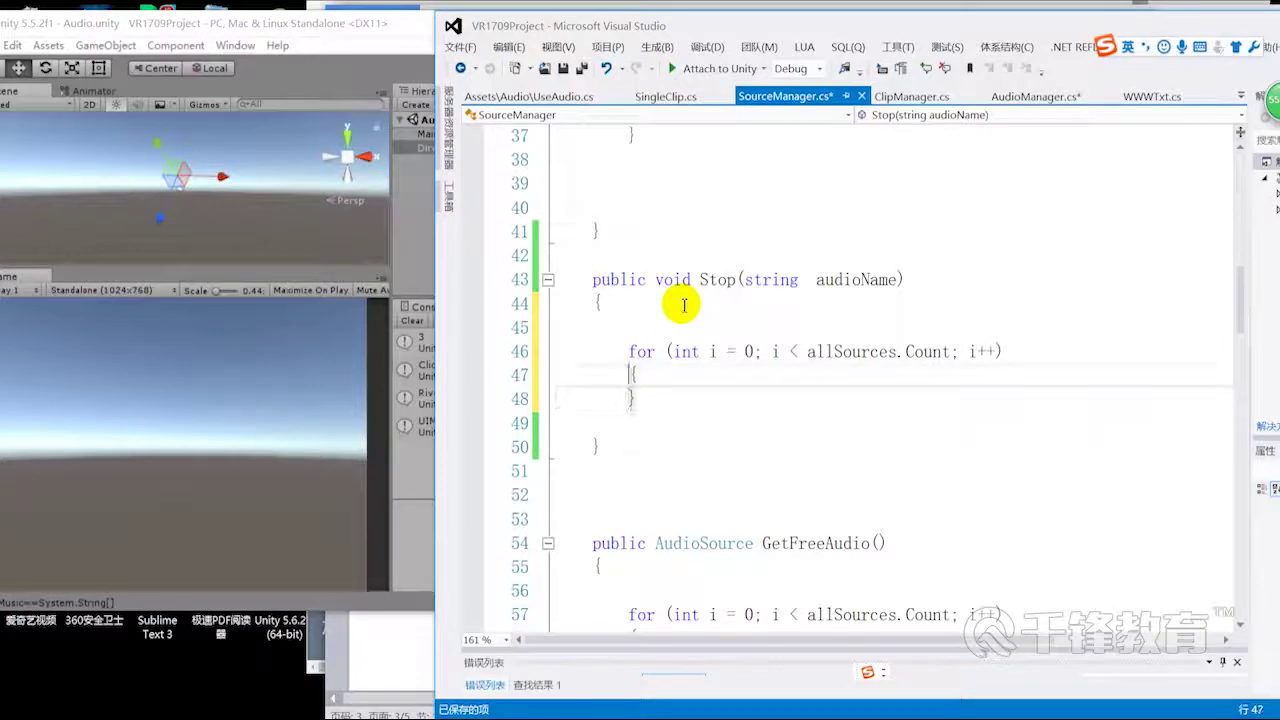
{"action": "key", "text": "Return"}
- Start an if condition inside the loop checking allSources[i].isPlaying
{"action": "scroll", "coordinate": [740, 298], "scroll_direction": "down", "scroll_amount": 1}
{"action": "left_click", "coordinate": [751, 303]}
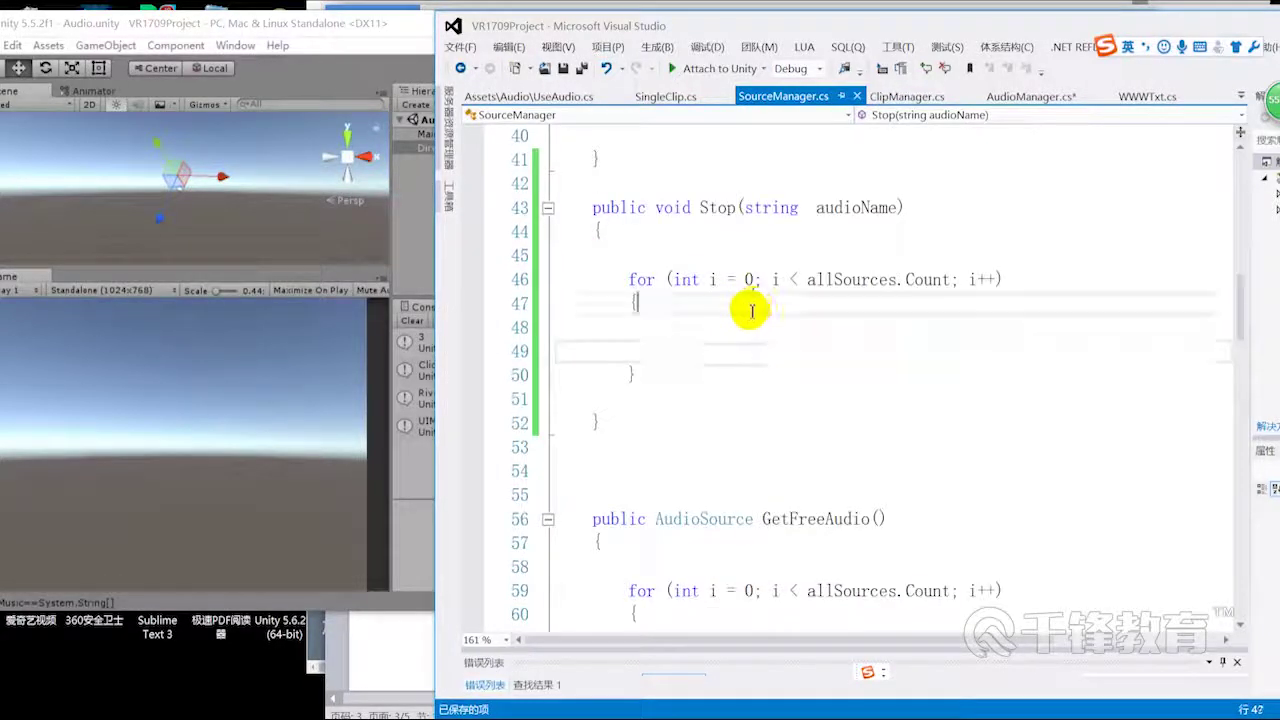
{"action": "key", "text": "Return"}
{"action": "type", "text": "if()"}
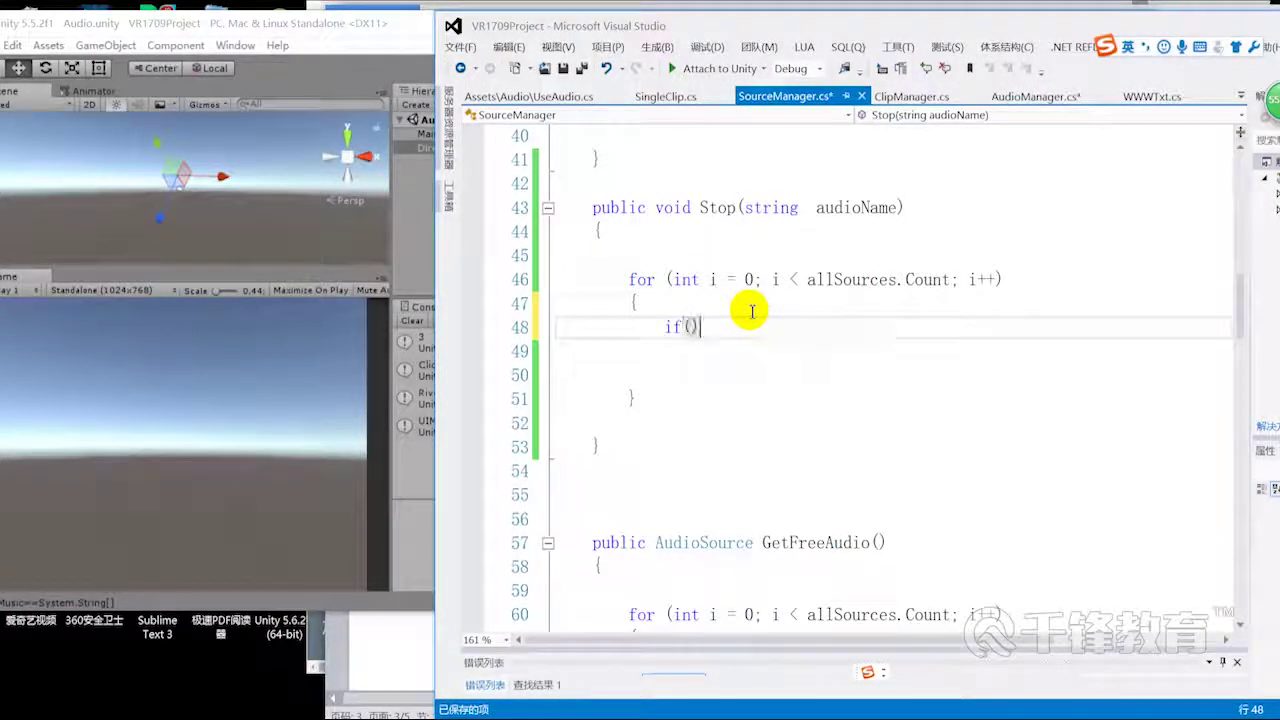
{"action": "type", "text": "A"}
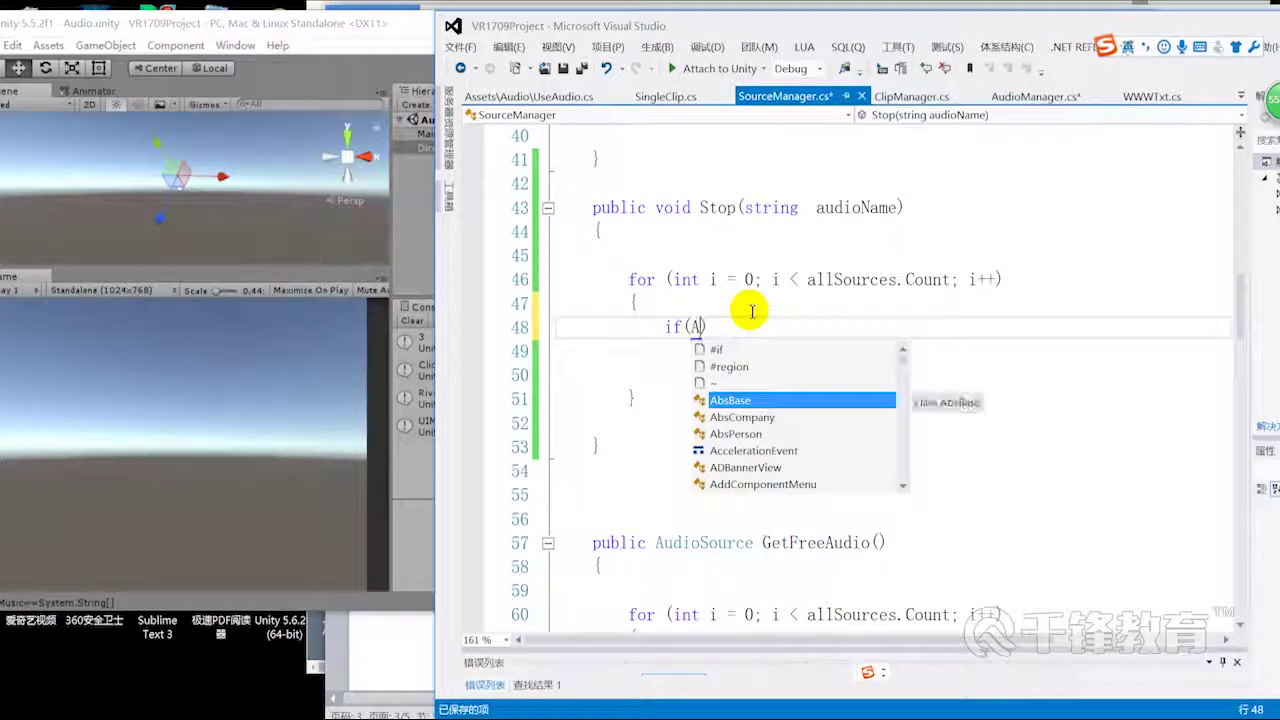
{"action": "key", "text": "BackSpace"}
{"action": "type", "text": "al"}
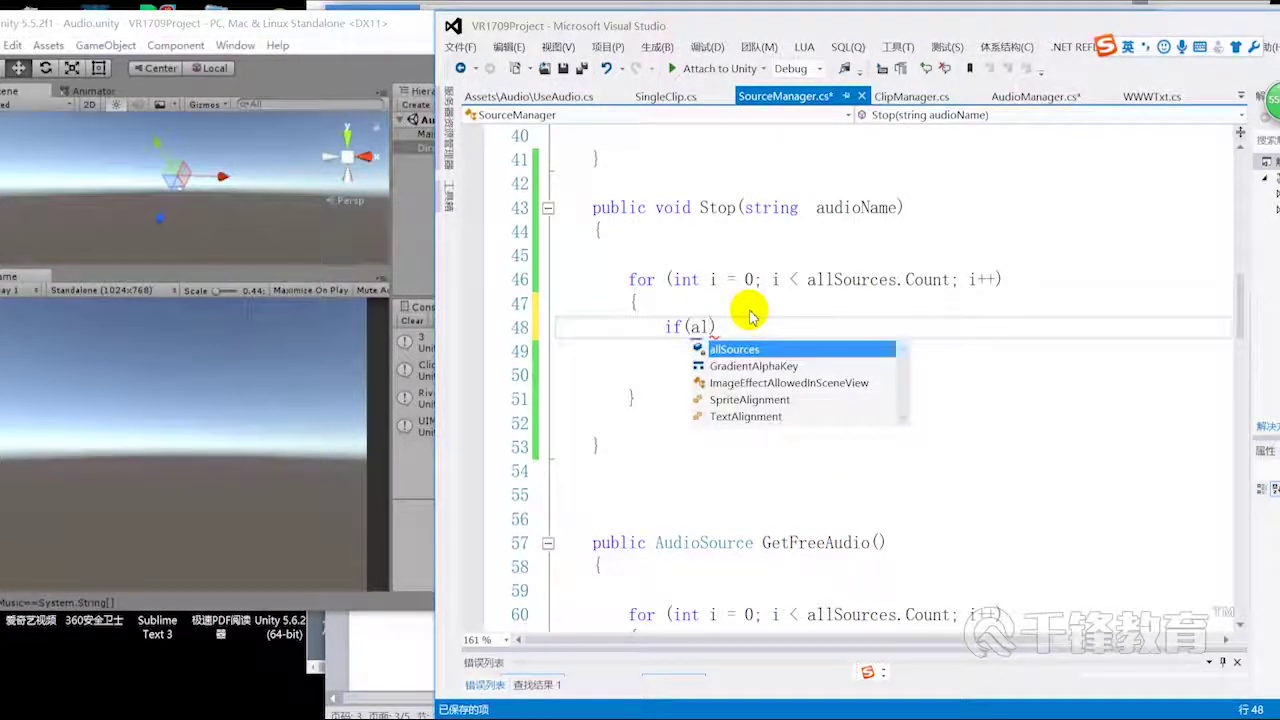
{"action": "key", "text": "Tab"}
{"action": "type", "text": "["}
{"action": "key", "text": "BackSpace"}
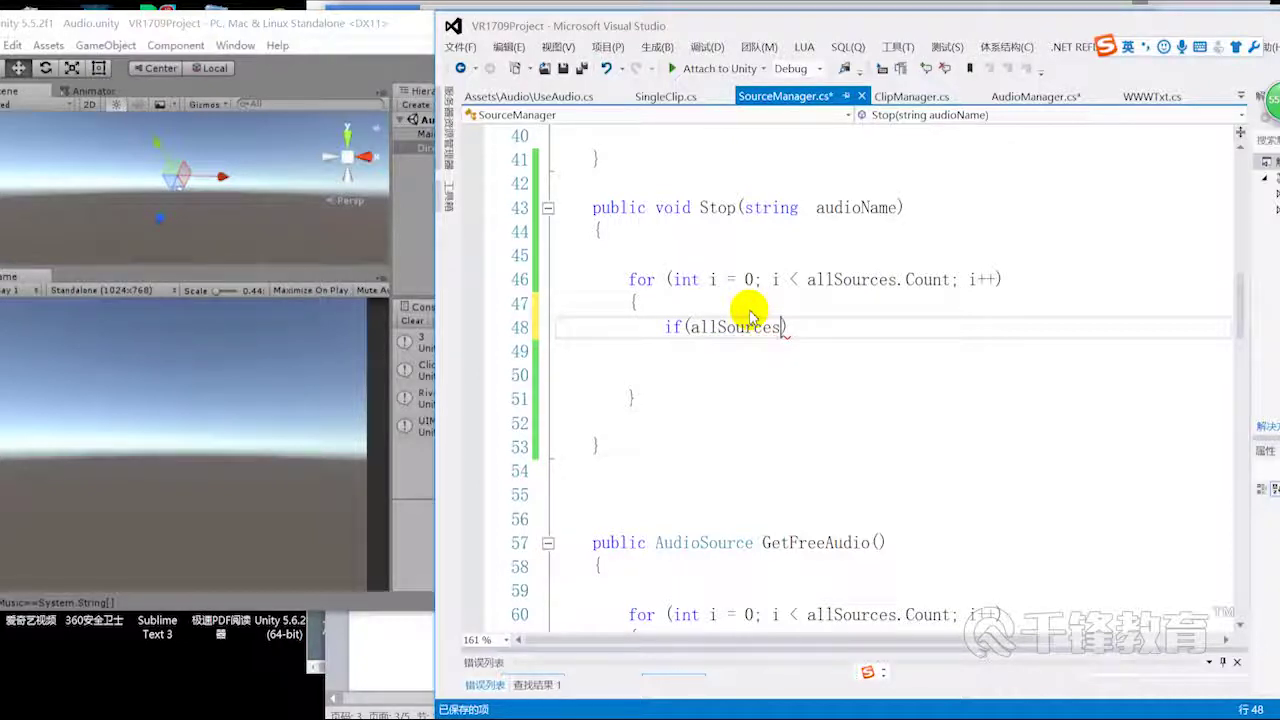
{"action": "type", "text": "[i"}
{"action": "type", "text": "]."}
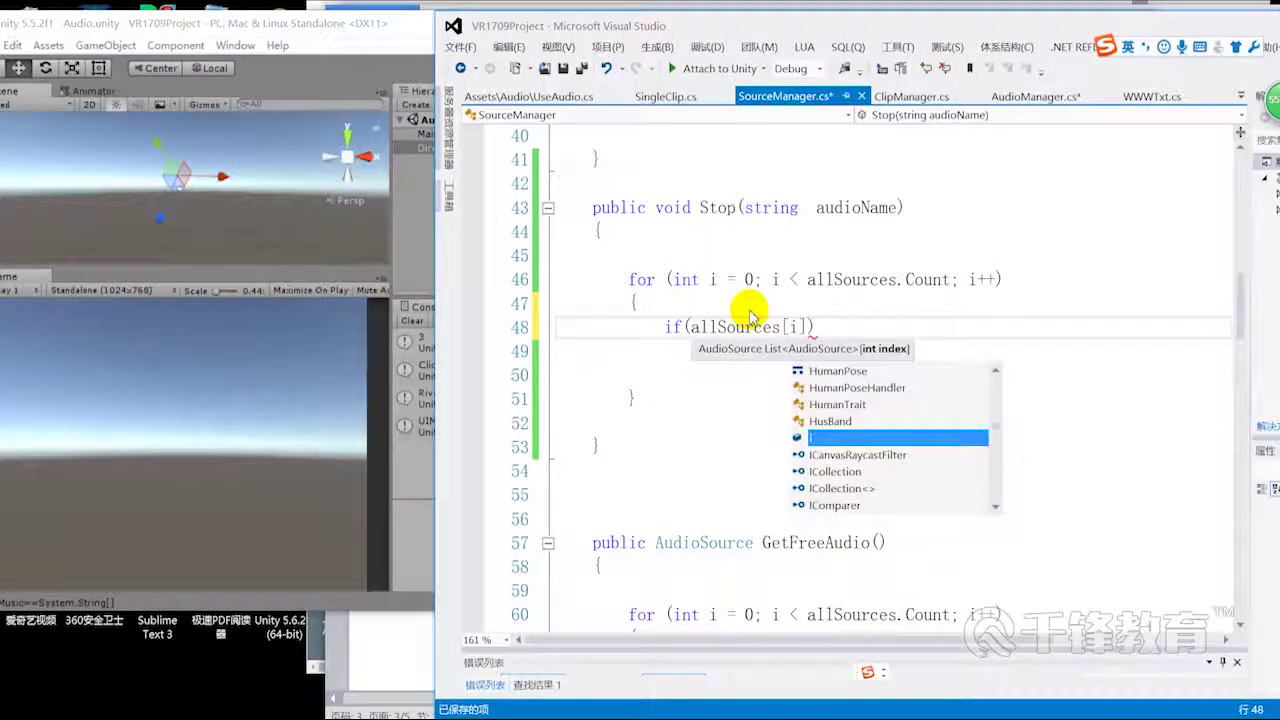
{"action": "key", "text": "BackSpace"}
{"action": "key", "text": "BackSpace"}
{"action": "type", "text": "].is"}
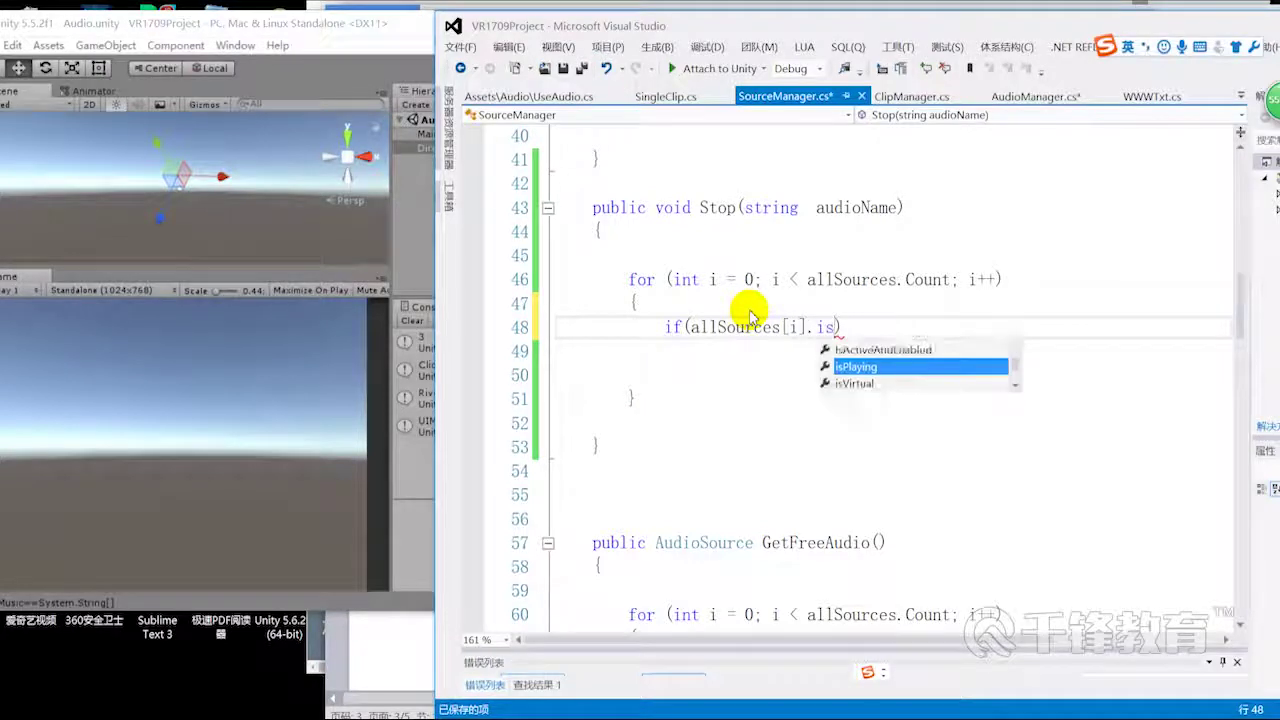
{"action": "key", "text": "Tab"}
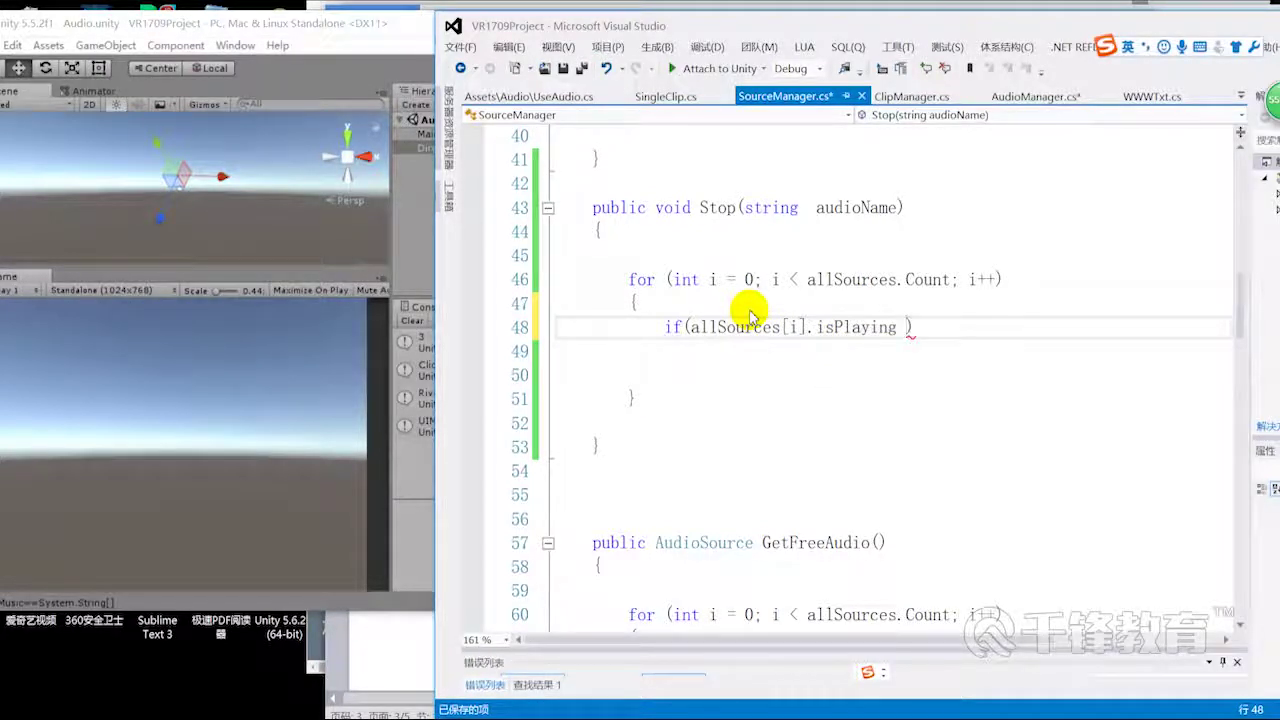
- Extend the condition with && allSources[i].name.Equals(audioName)
{"action": "type", "text": "&& al"}
{"action": "key", "text": "Tab"}
{"action": "type", "text": "["}
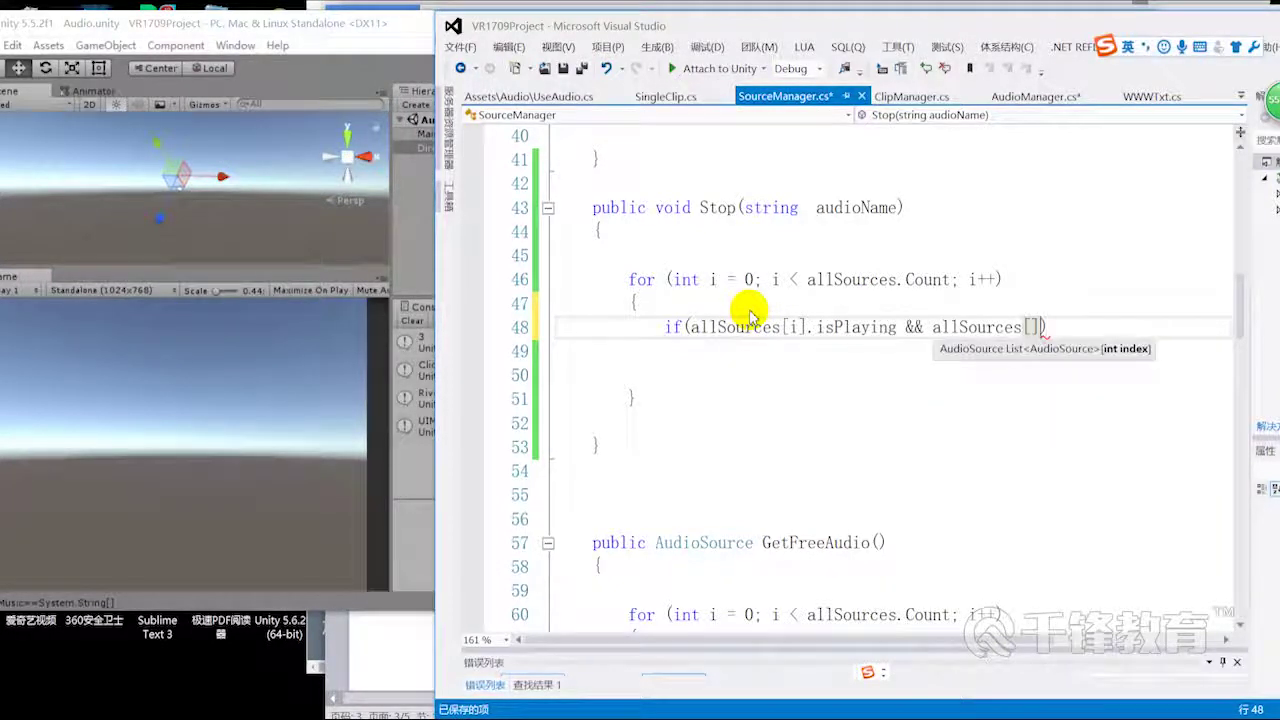
{"action": "type", "text": "i"}
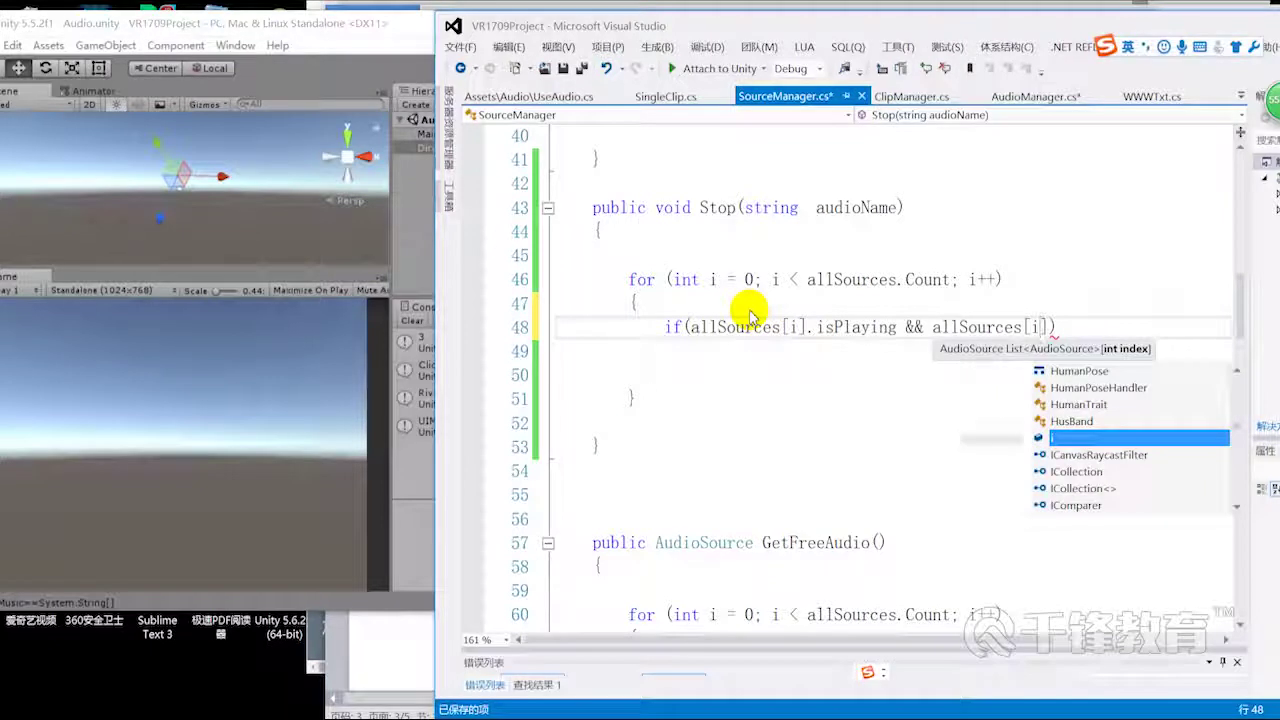
{"action": "type", "text": "]"}
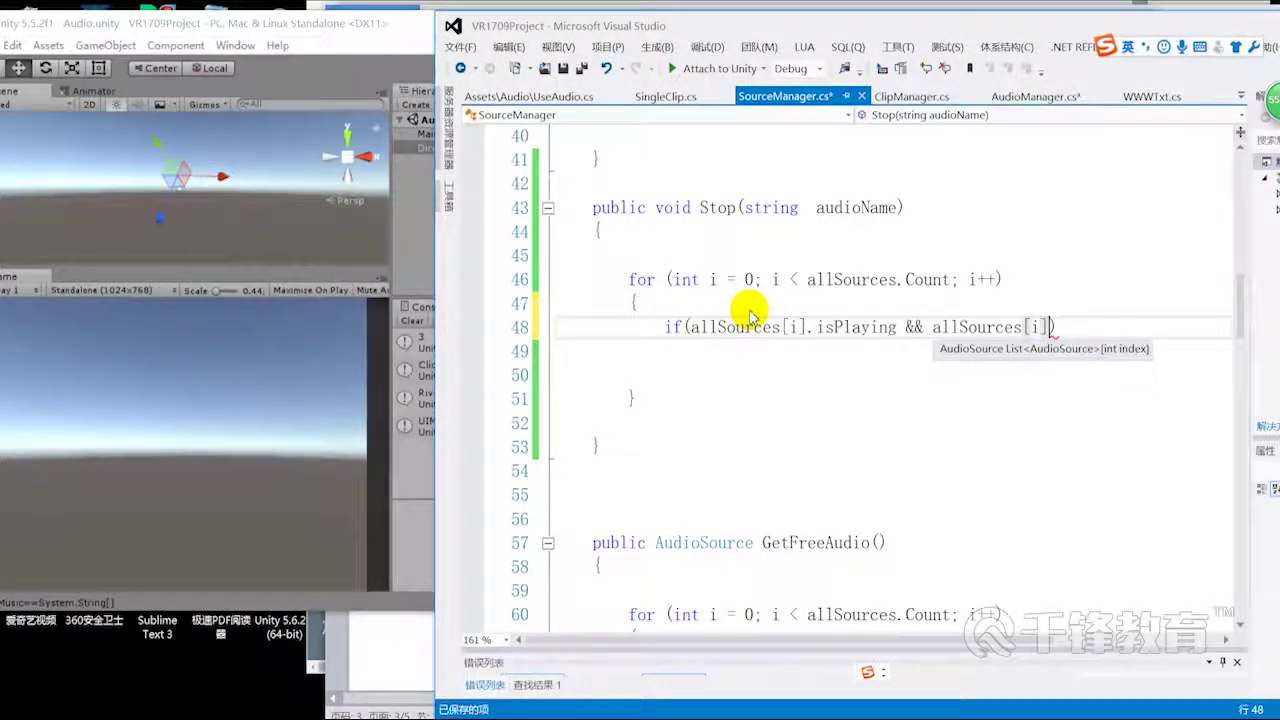
{"action": "type", "text": ".name"}
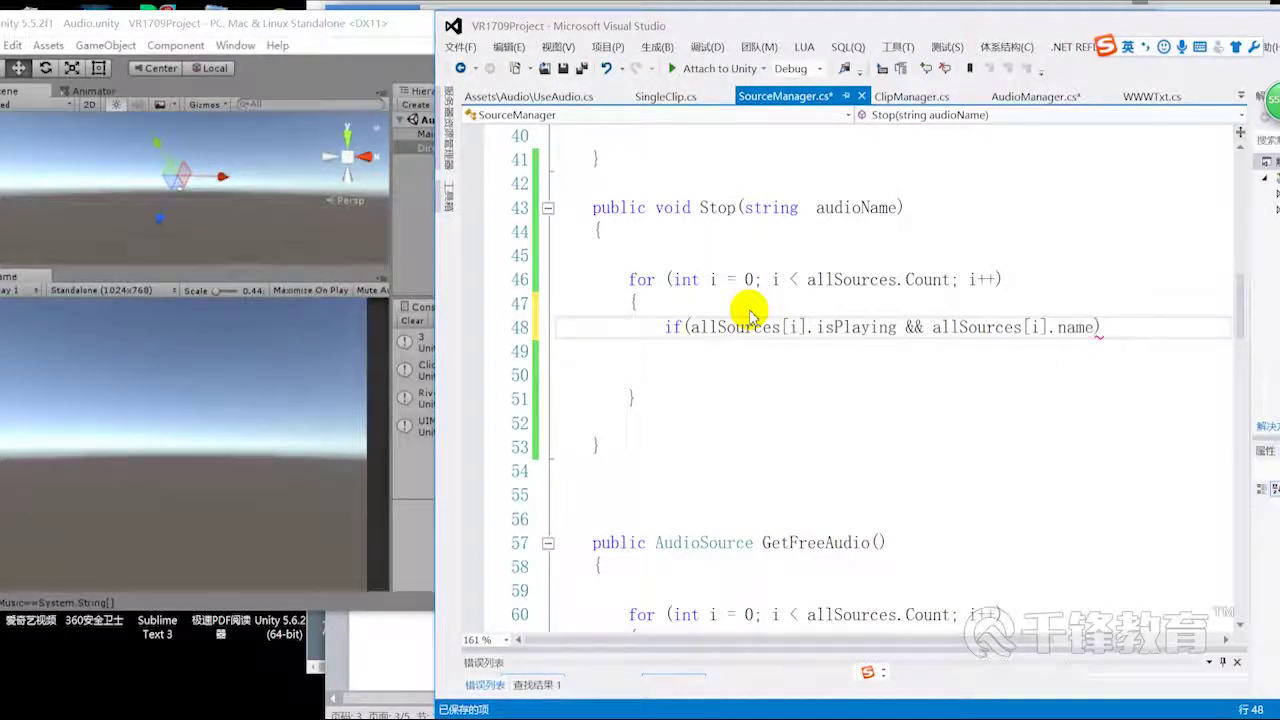
{"action": "type", "text": "."}
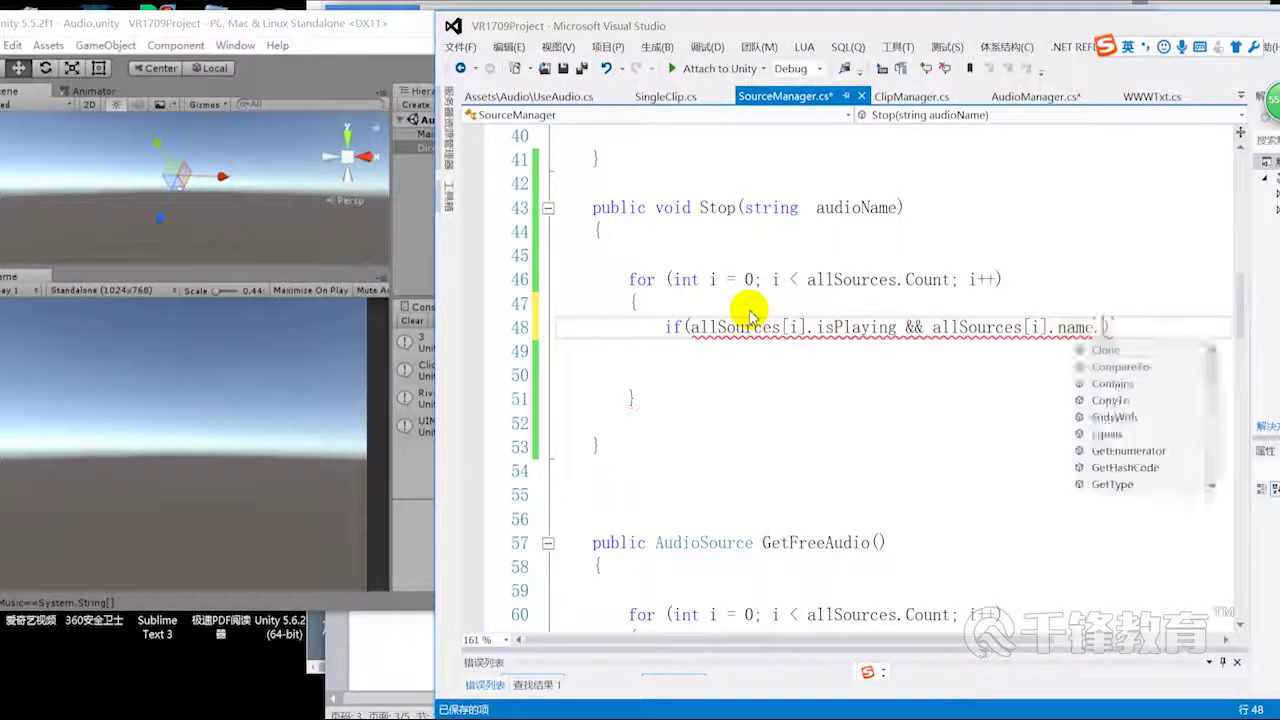
{"action": "type", "text": "e"}
{"action": "type", "text": "q"}
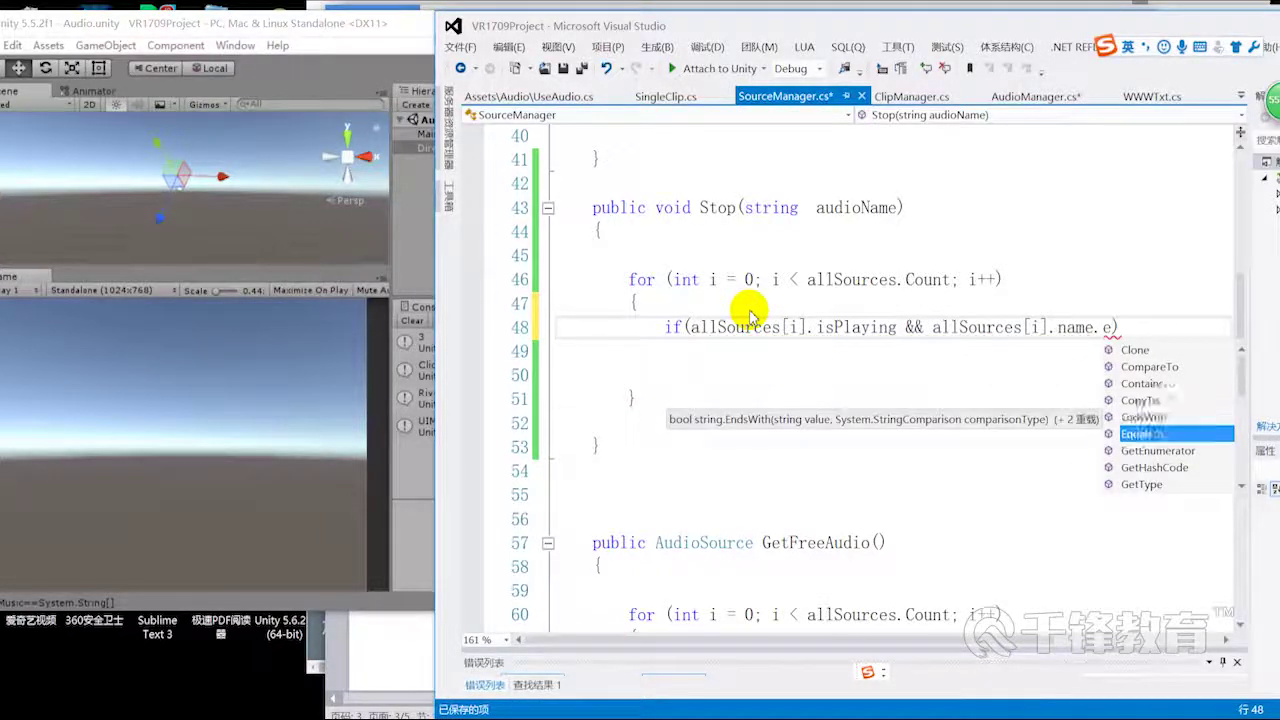
{"action": "key", "text": "Tab"}
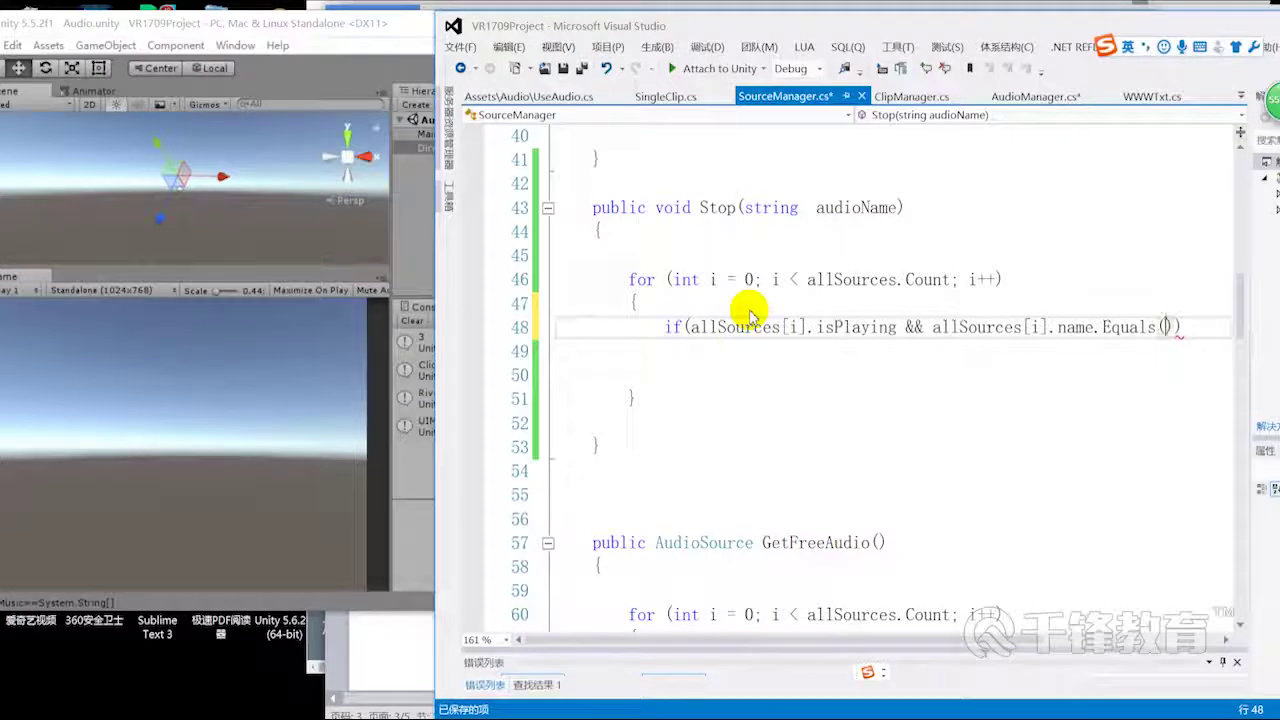
{"action": "type", "text": "aud"}
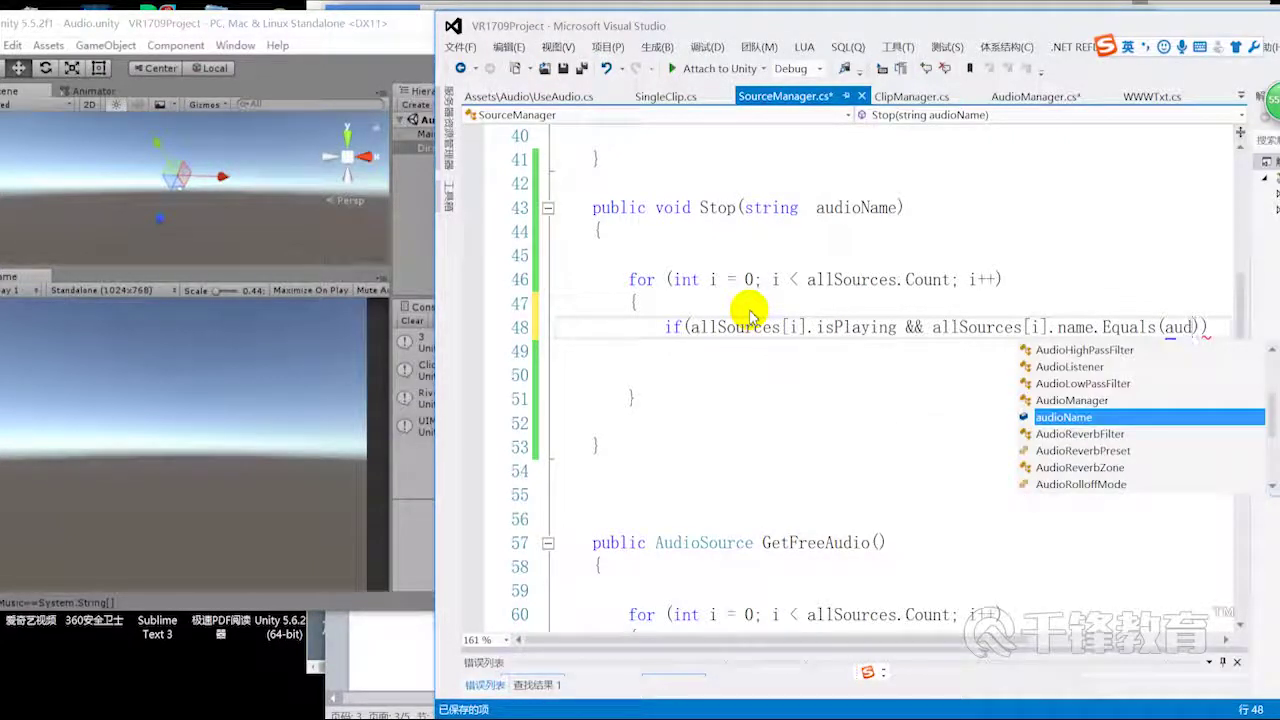
{"action": "key", "text": "Tab"}
{"action": "scroll", "coordinate": [748, 316], "scroll_direction": "right", "scroll_amount": 3}
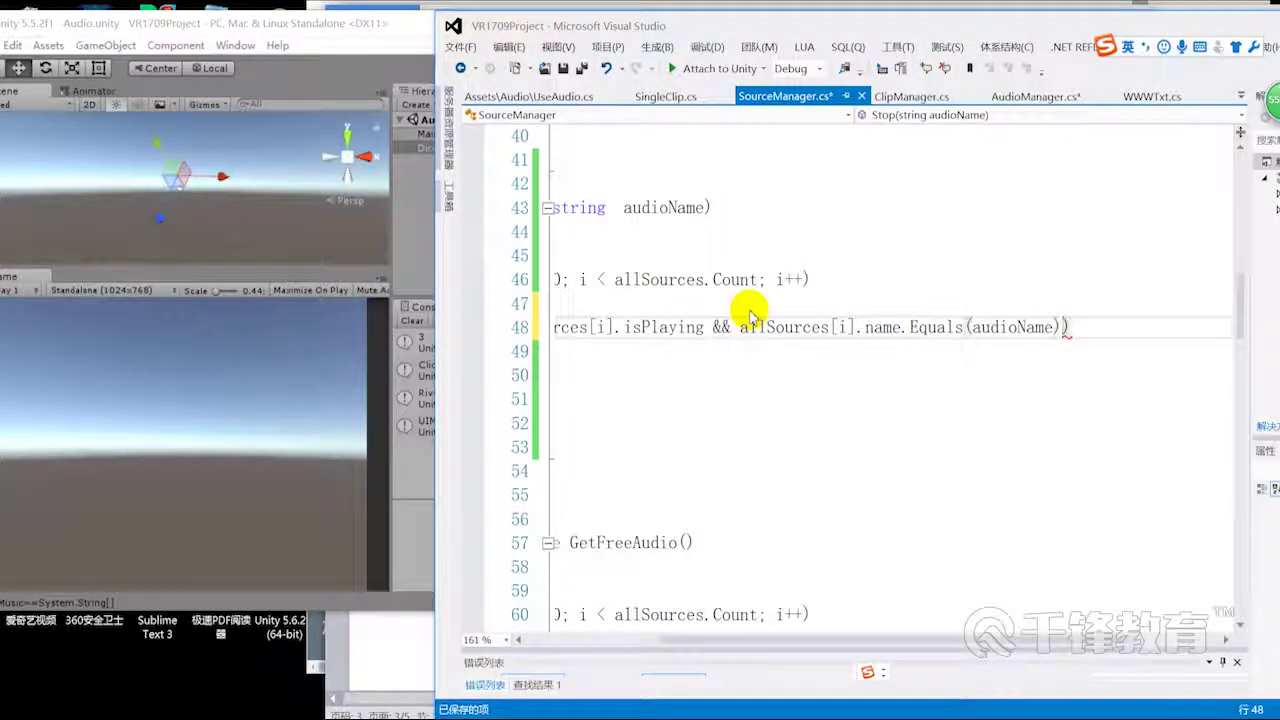
- Add a block under the if calling allSources[i].Stop(); and save SourceManager.cs
{"action": "left_click", "coordinate": [1060, 350]}
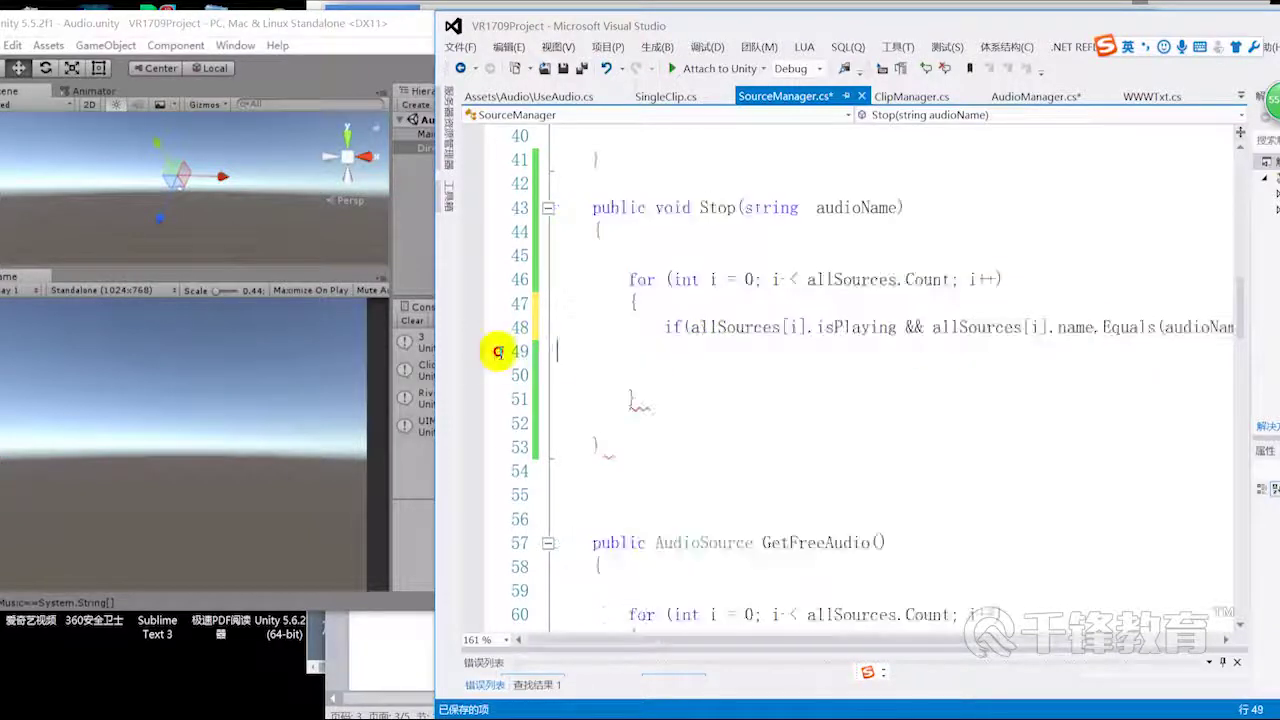
{"action": "key", "text": "Down"}
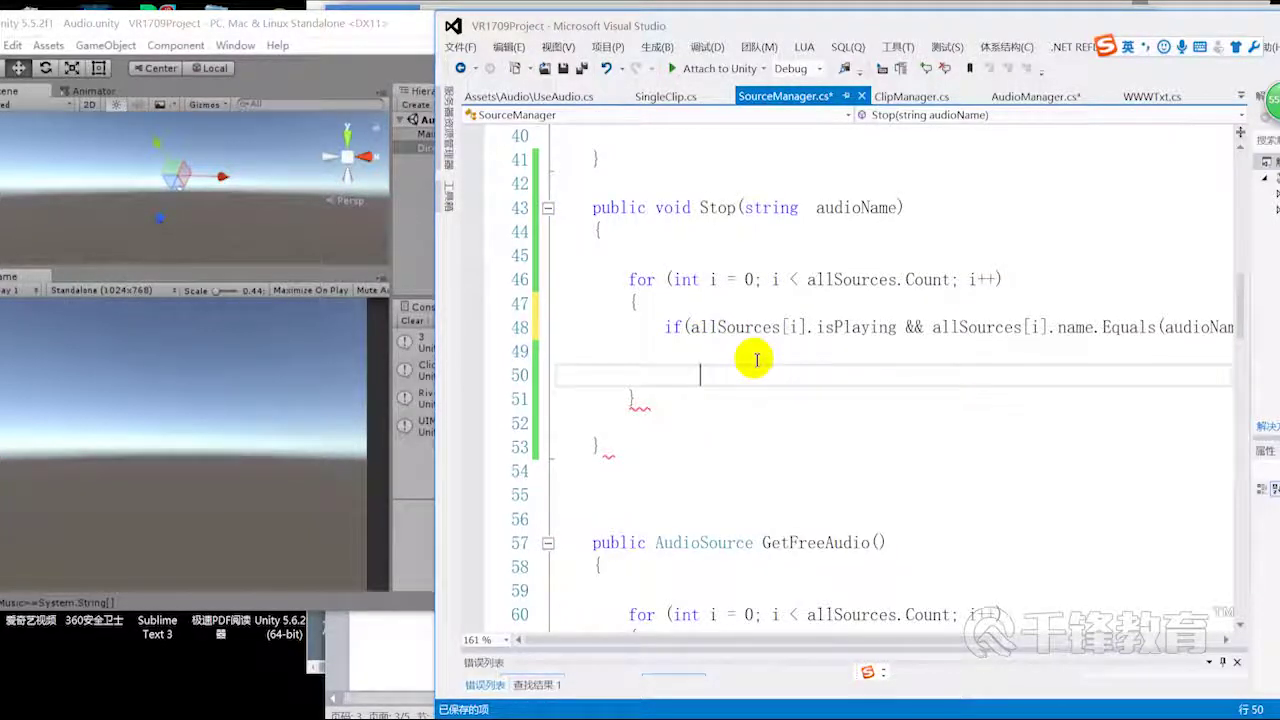
{"action": "type", "text": "{"}
{"action": "key", "text": "Return"}
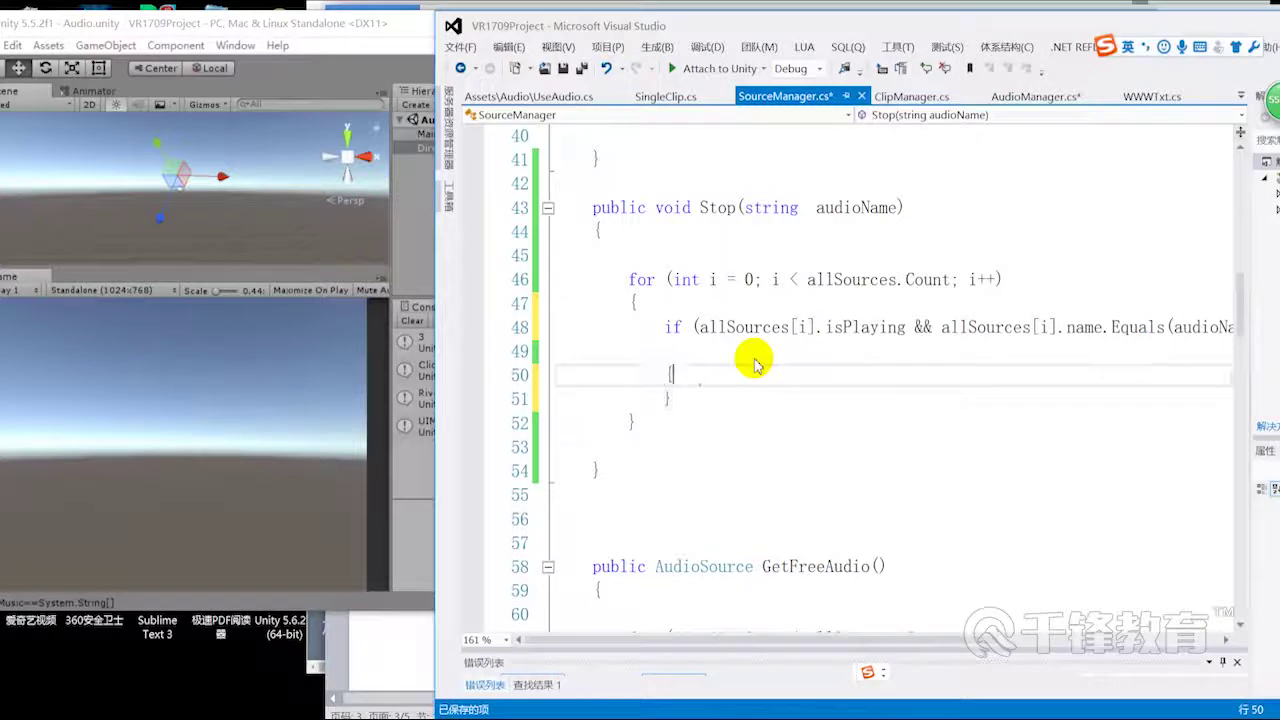
{"action": "type", "text": "al"}
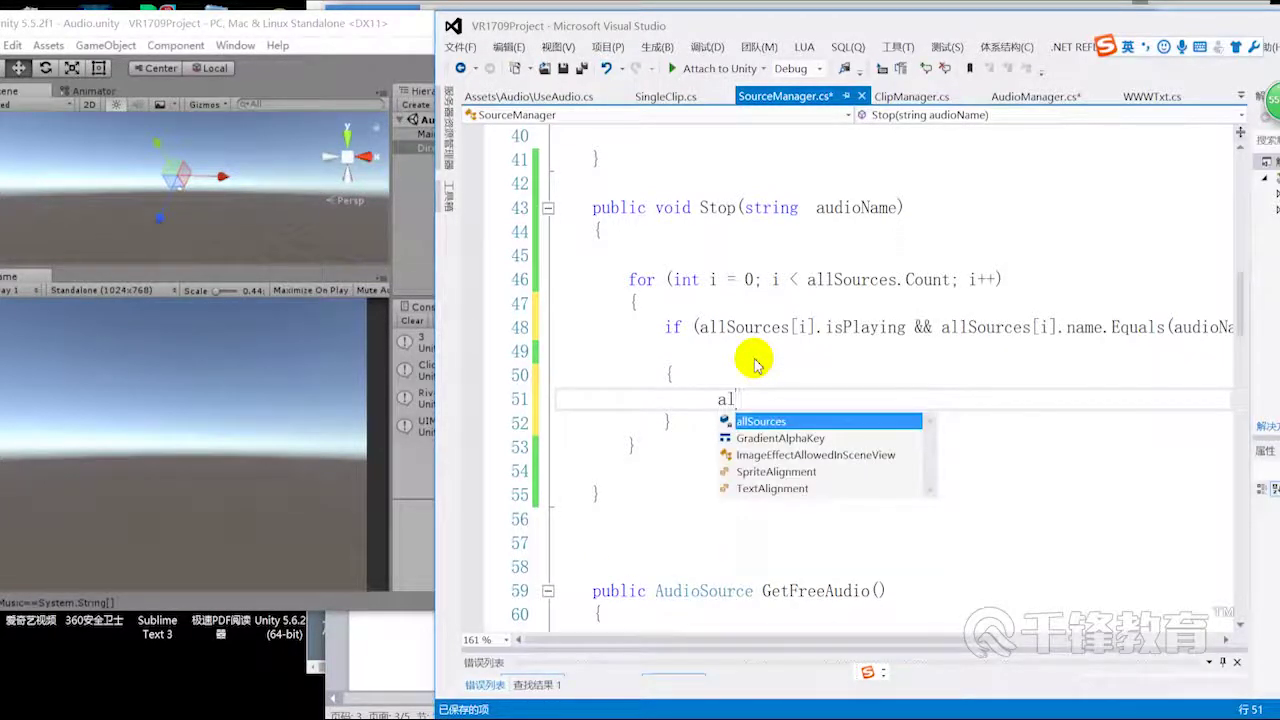
{"action": "key", "text": "Tab"}
{"action": "type", "text": "sto"}
{"action": "key", "text": "BackSpace"}
{"action": "key", "text": "BackSpace"}
{"action": "key", "text": "BackSpace"}
{"action": "key", "text": "BackSpace"}
{"action": "type", "text": "["}
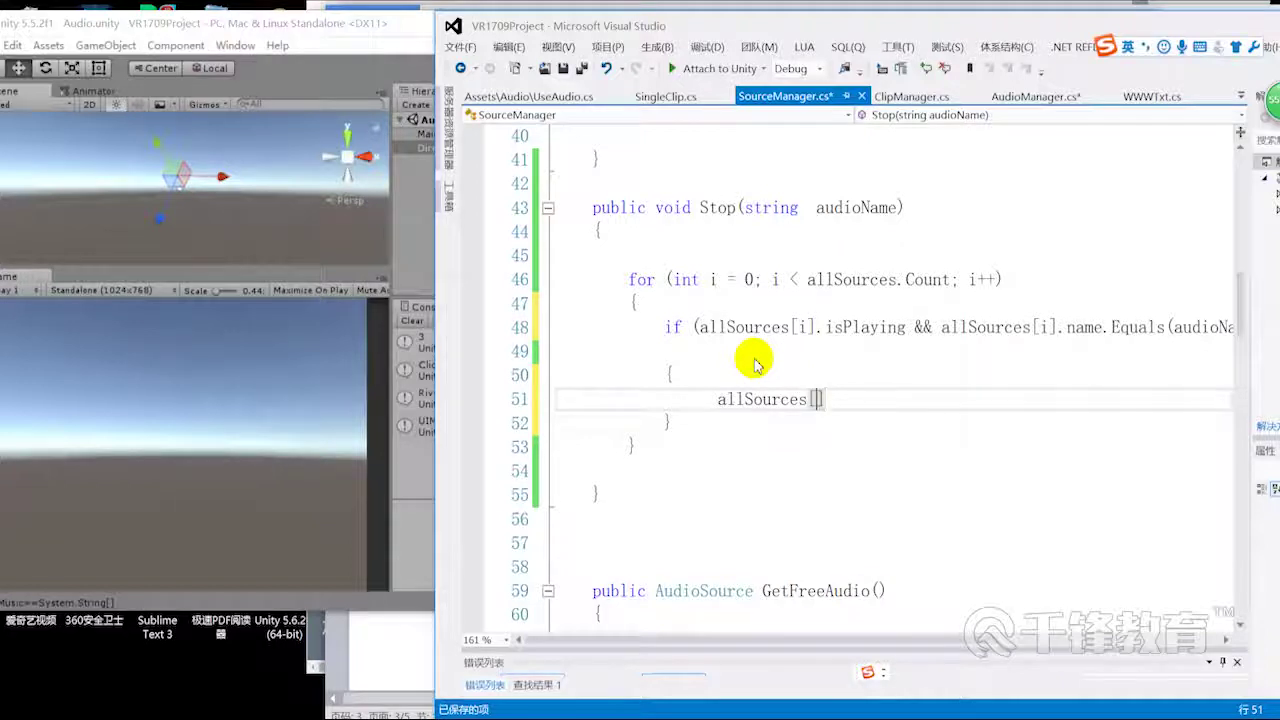
{"action": "type", "text": "i"}
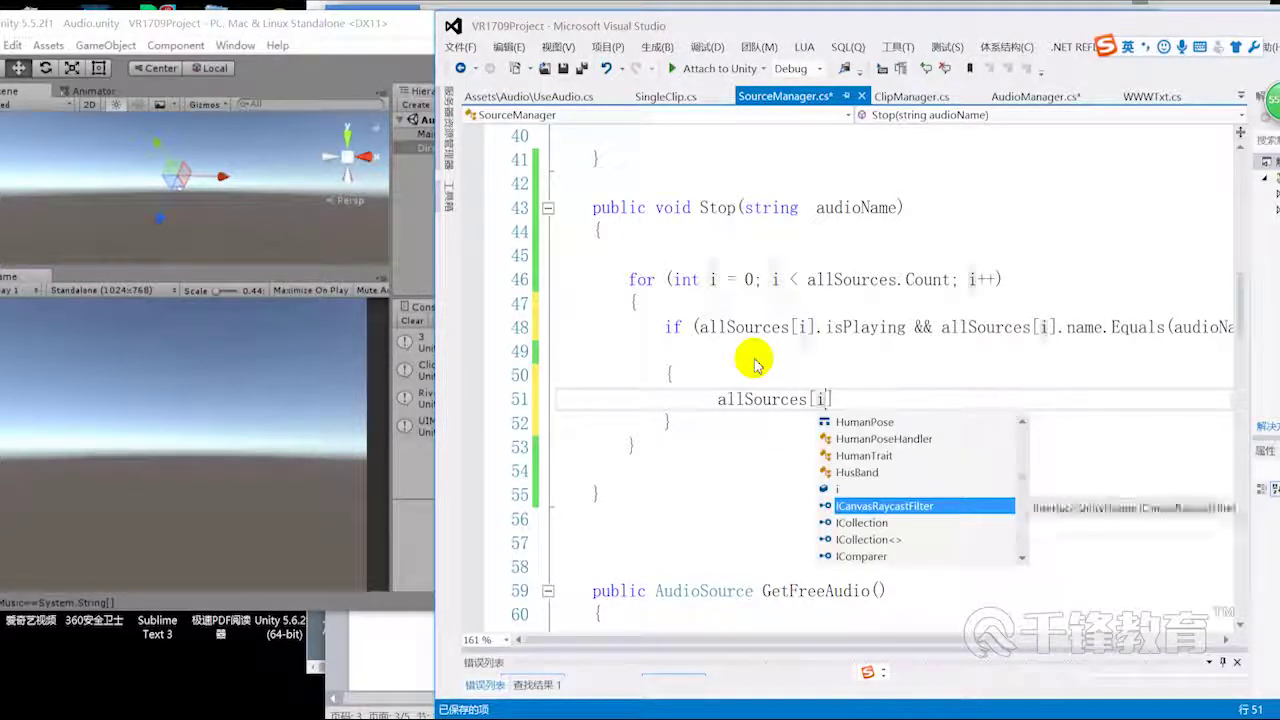
{"action": "key", "text": "Escape"}
{"action": "type", "text": ".sto"}
{"action": "key", "text": "Tab"}
{"action": "type", "text": "();"}
{"action": "key", "text": "ctrl+s"}
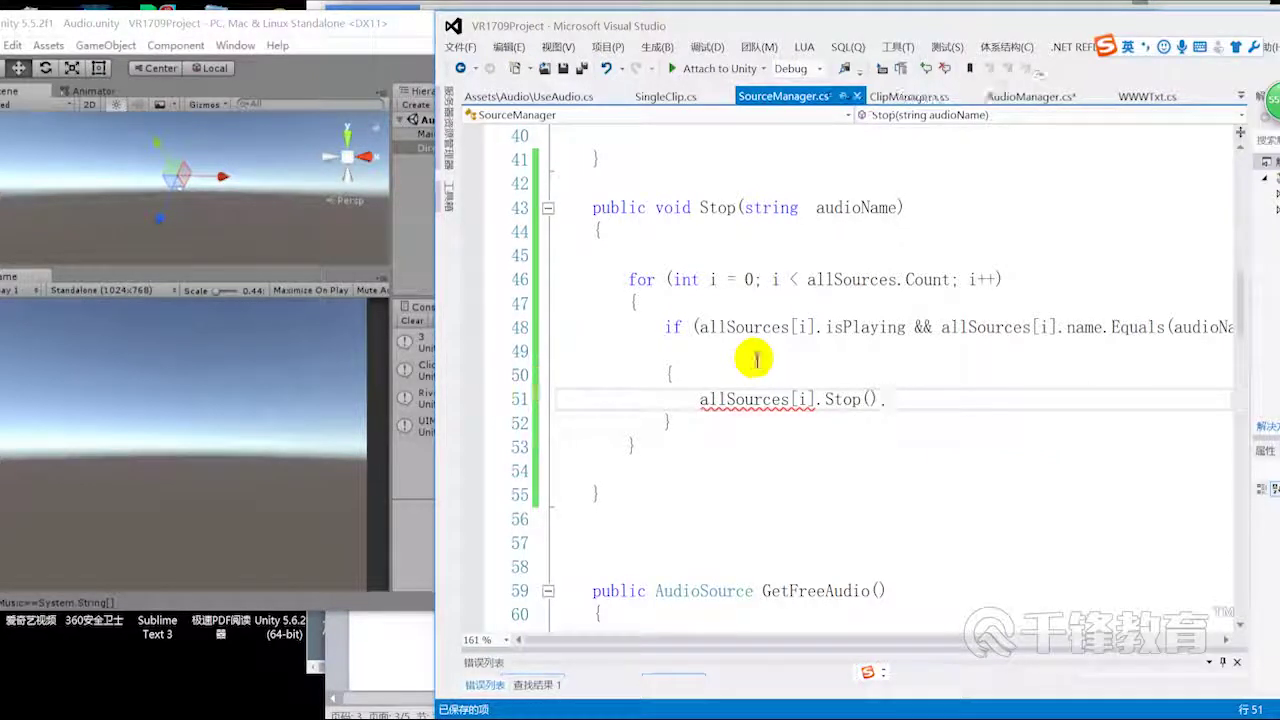
- Highlight the Stop call and the if block to review them, then show AudioManager.cs
{"action": "double_click", "coordinate": [760, 400]}
{"action": "left_click", "coordinate": [794, 405]}
{"action": "left_click_drag", "start_coordinate": [794, 405], "coordinate": [657, 394]}
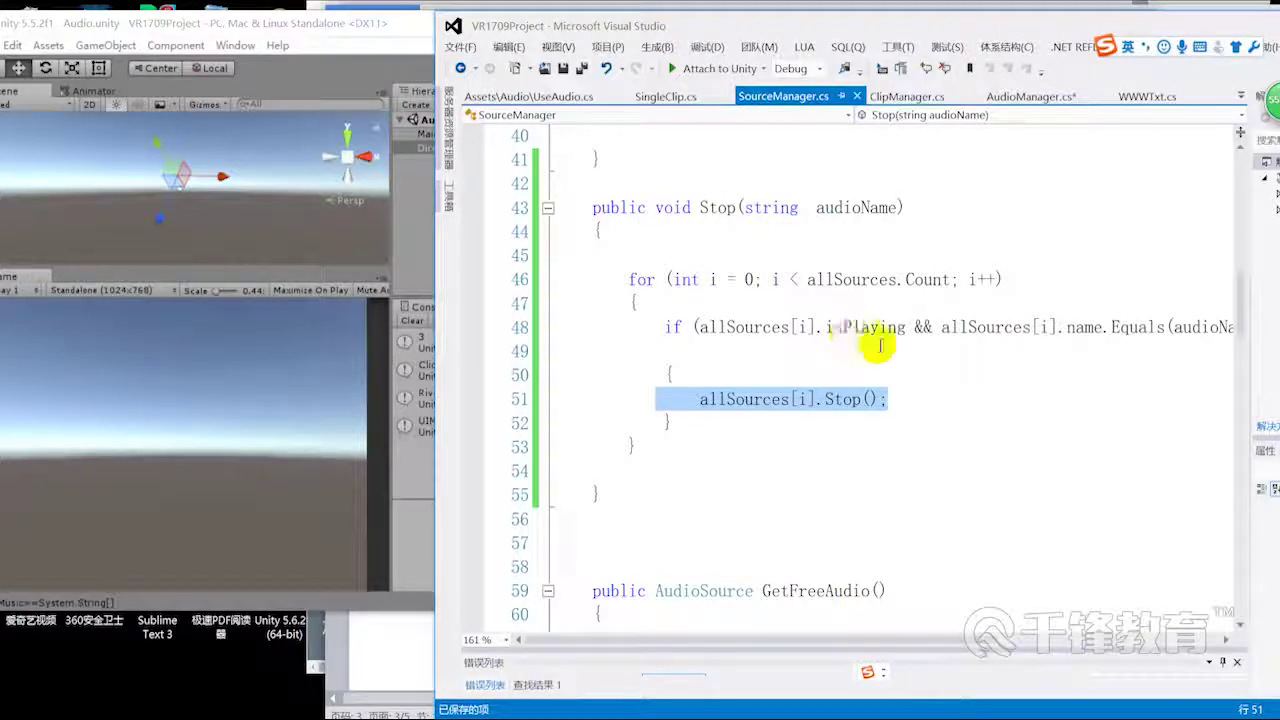
{"action": "left_click_drag", "start_coordinate": [851, 350], "coordinate": [505, 305]}
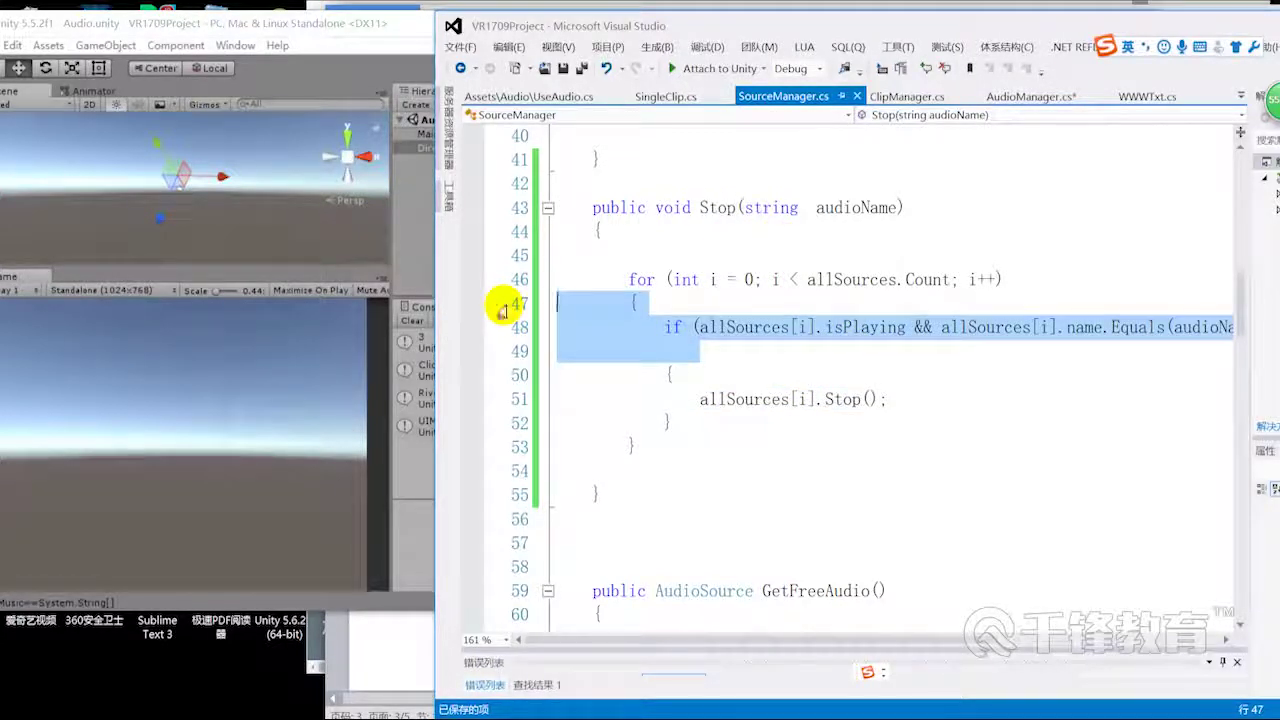
{"action": "left_click_drag", "start_coordinate": [846, 423], "coordinate": [578, 322]}
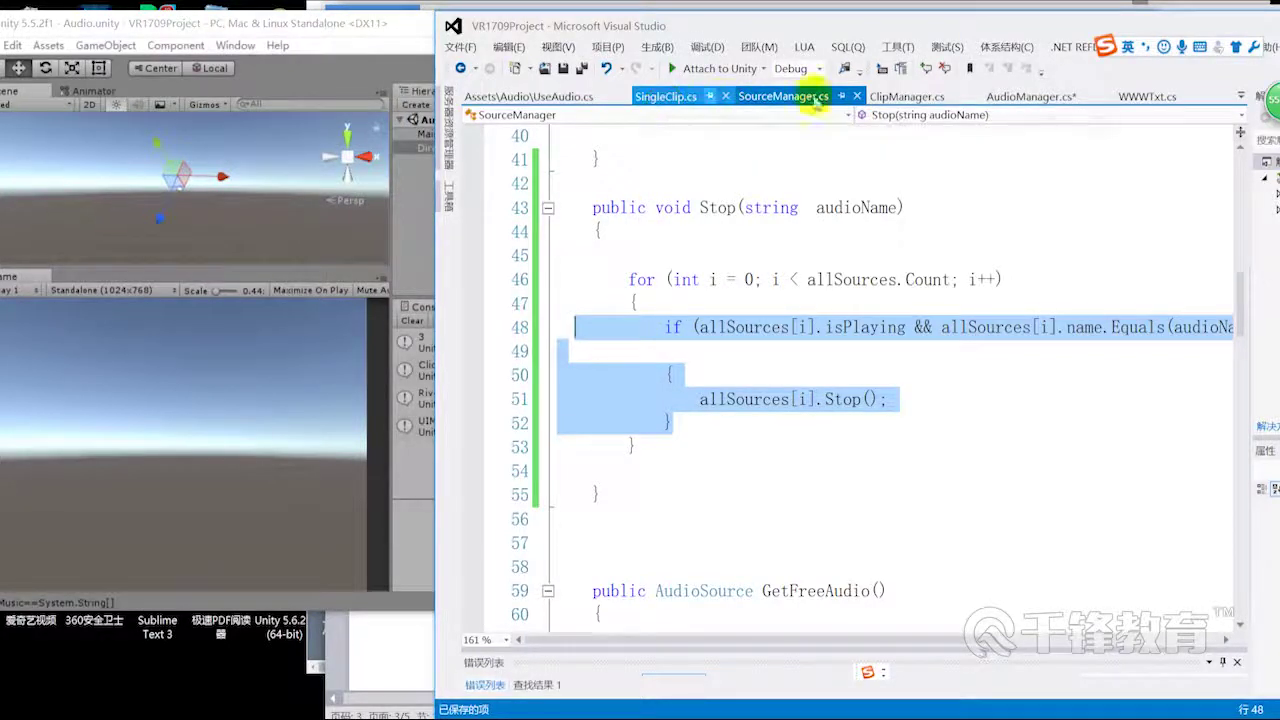
{"action": "left_click", "coordinate": [1028, 96]}
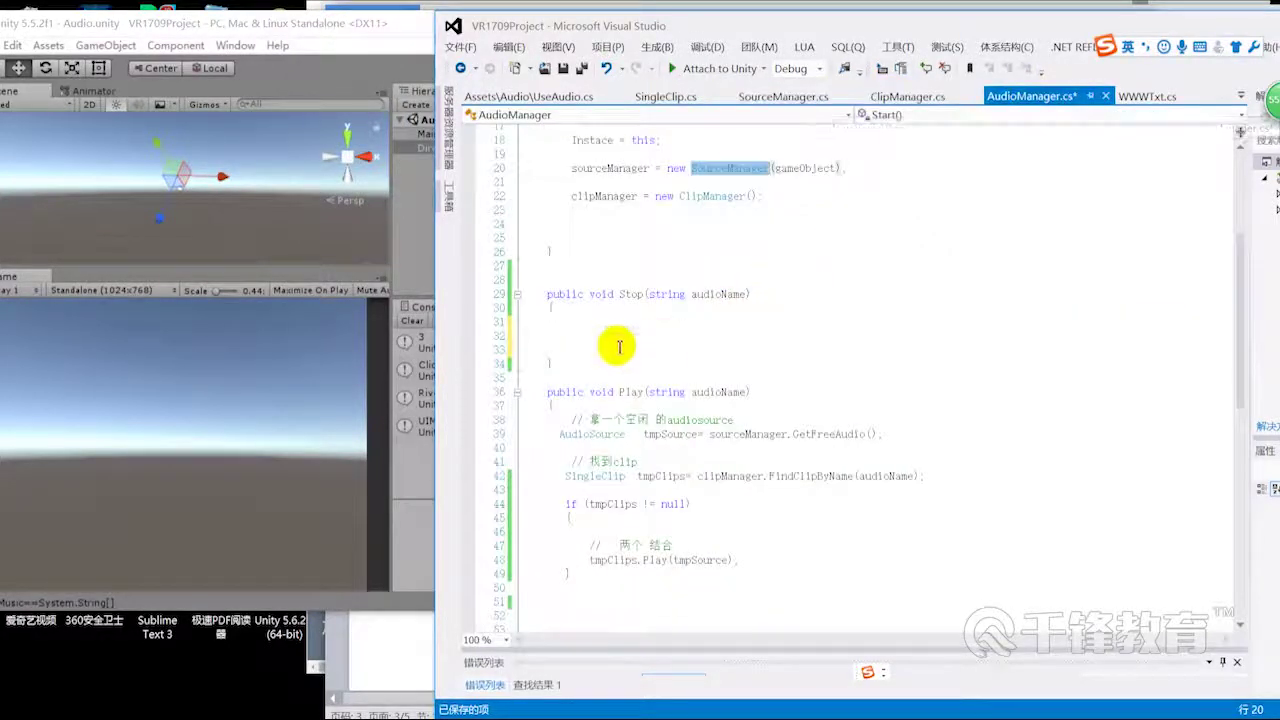
- Make AudioManager's empty Stop method call sourceManager.Stop(audioName)
{"action": "left_click", "coordinate": [760, 488]}
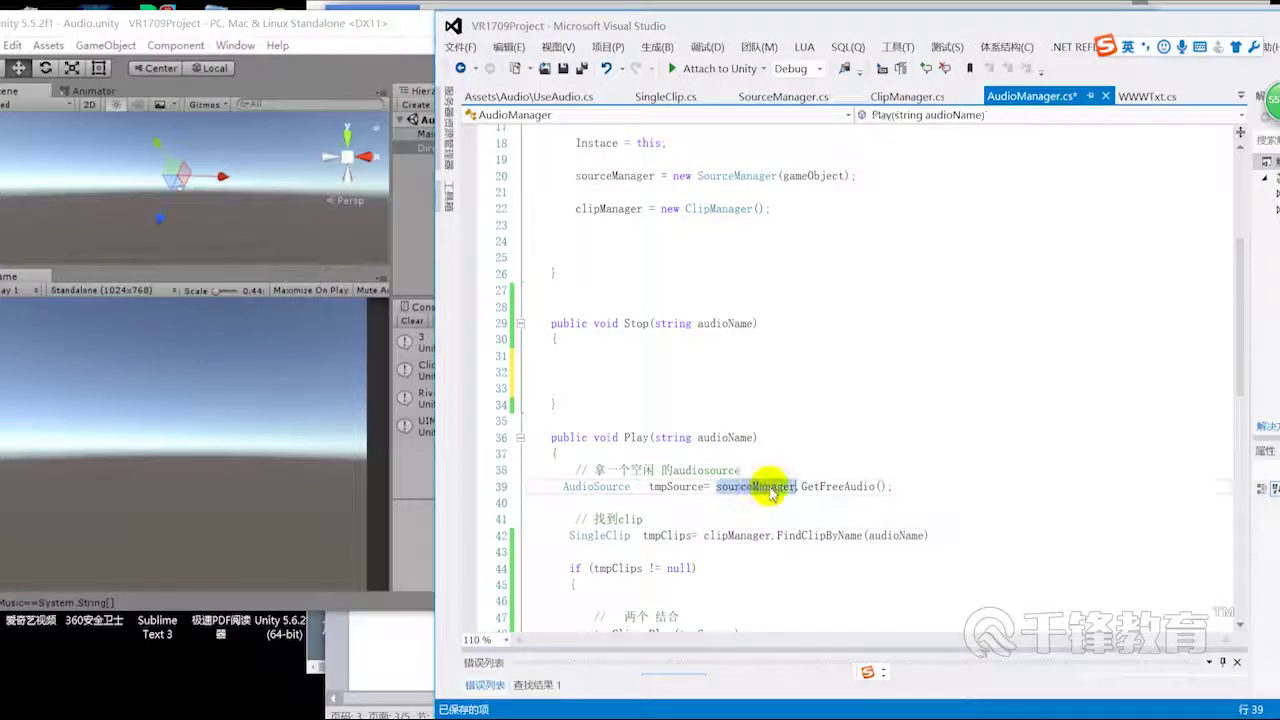
{"action": "left_click", "coordinate": [658, 372]}
{"action": "key", "text": "Return"}
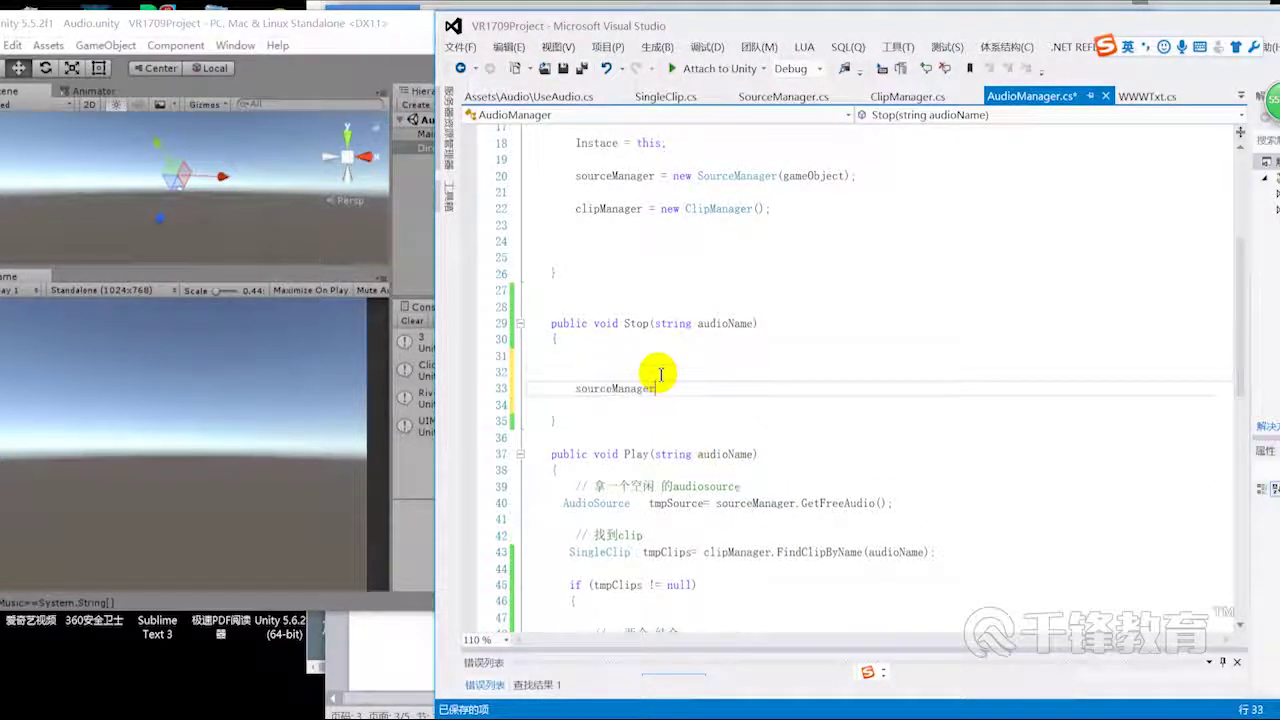
{"action": "type", "text": "."}
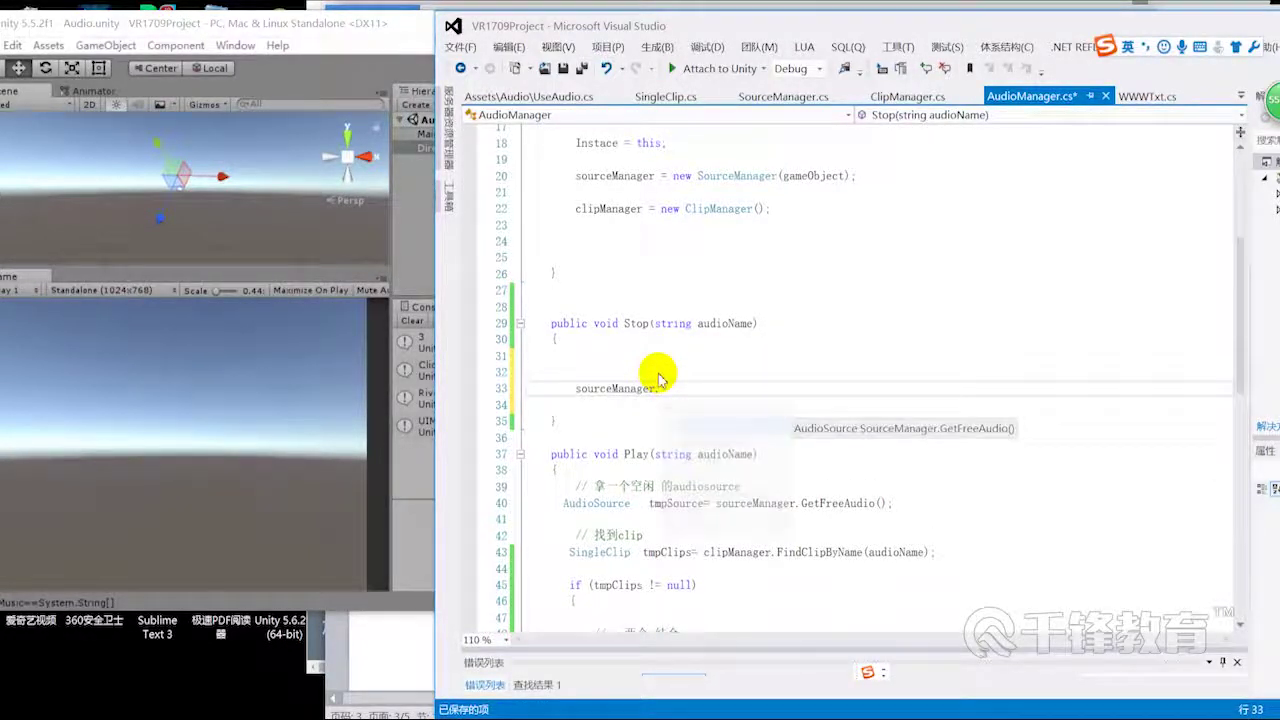
{"action": "key", "text": "BackSpace"}
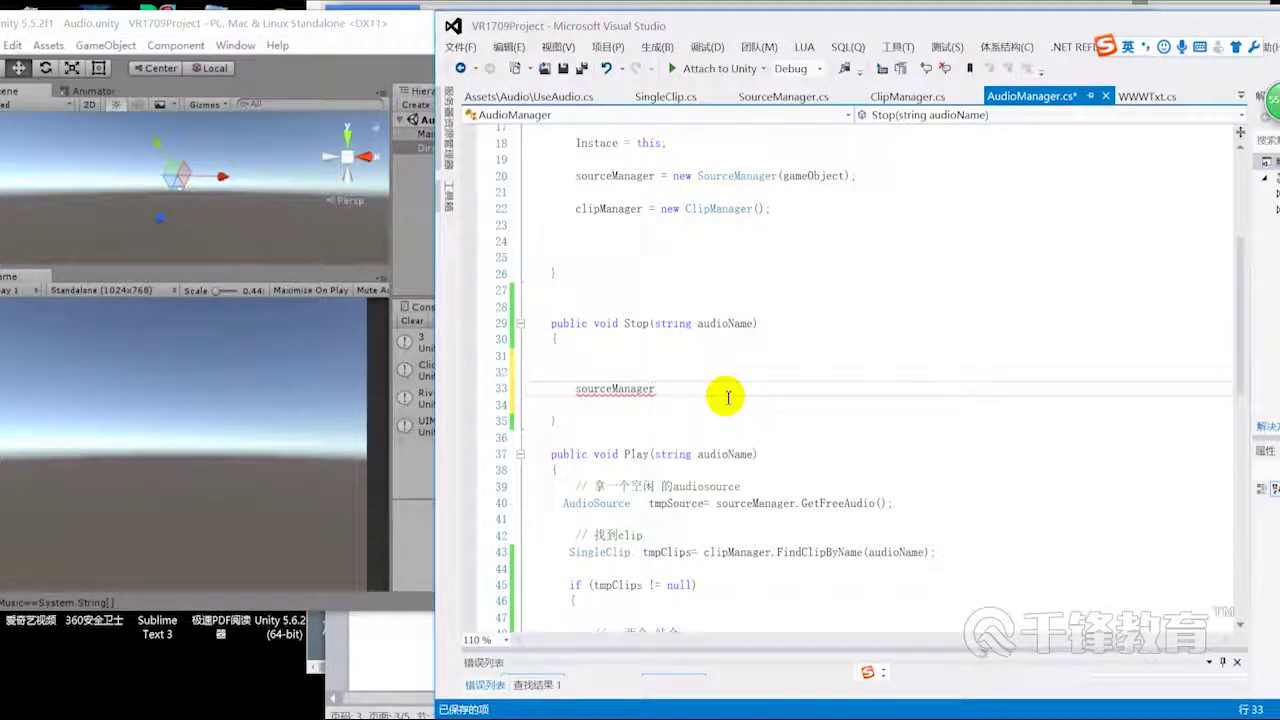
{"action": "type", "text": "Stop"}
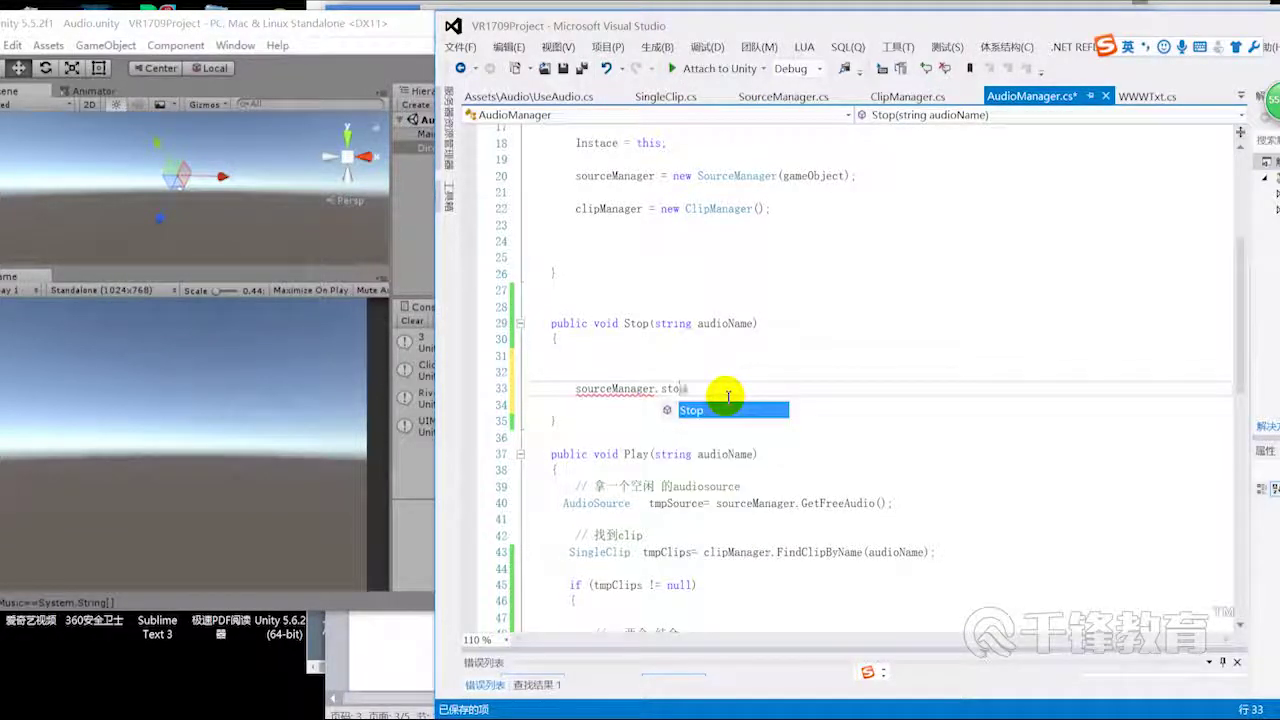
{"action": "type", "text": "("}
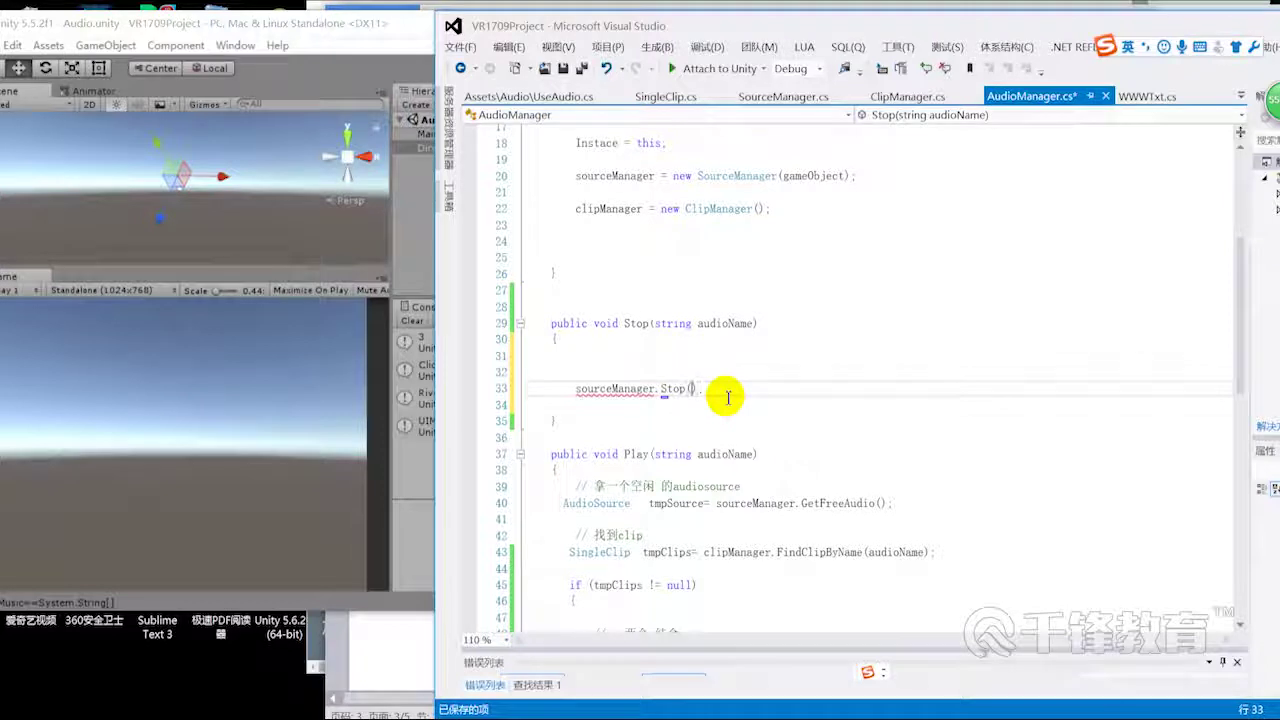
{"action": "type", "text": "aud"}
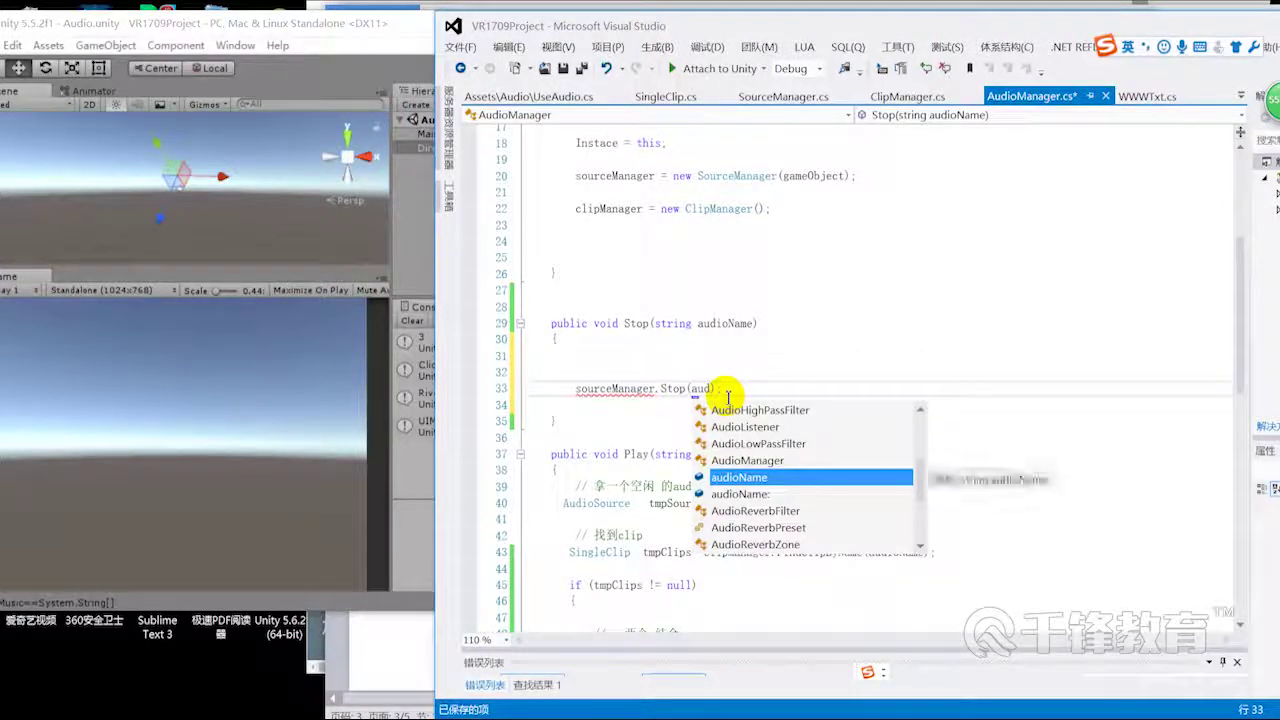
{"action": "key", "text": "Tab"}
{"action": "key", "text": "End"}
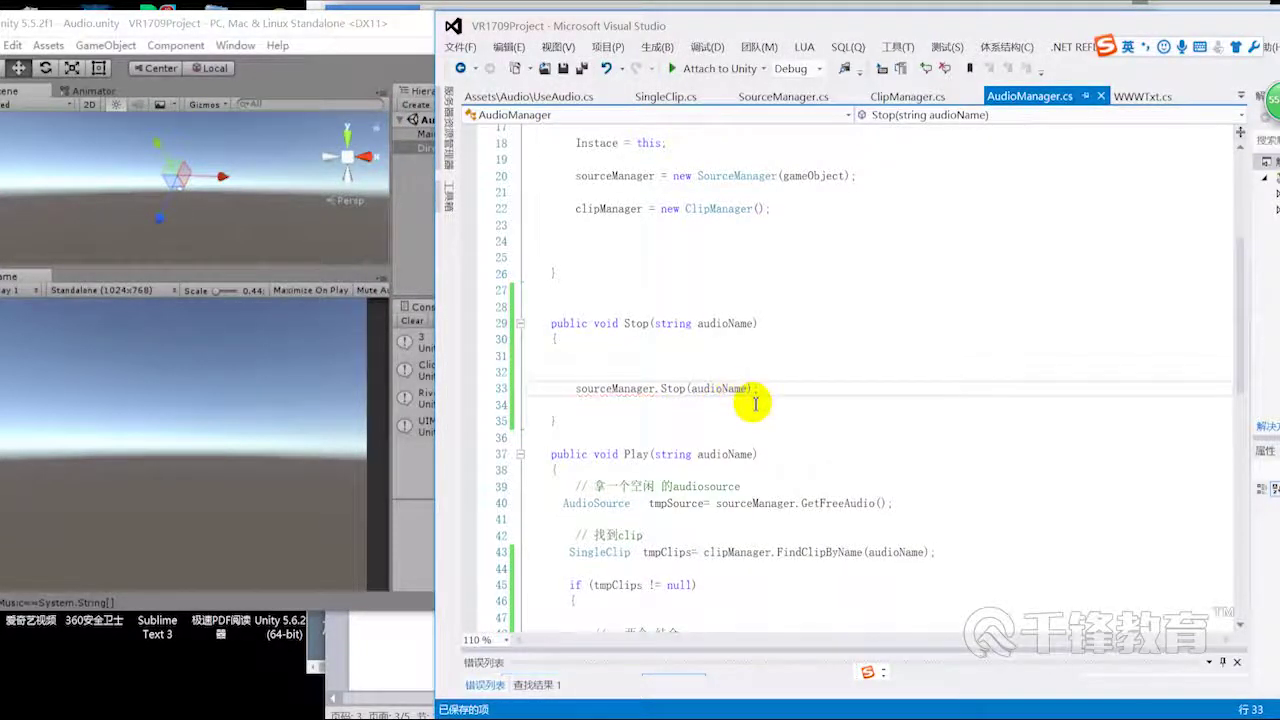
- Remove the blank lines in Stop, save AudioManager.cs, and switch to UseAudio.cs
{"action": "scroll", "coordinate": [749, 400], "scroll_direction": "up", "scroll_amount": 1, "text": "ctrl"}
{"action": "scroll", "coordinate": [766, 429], "scroll_direction": "up", "scroll_amount": 1, "text": "ctrl"}
{"action": "scroll", "coordinate": [789, 383], "scroll_direction": "up", "scroll_amount": 1, "text": "ctrl"}
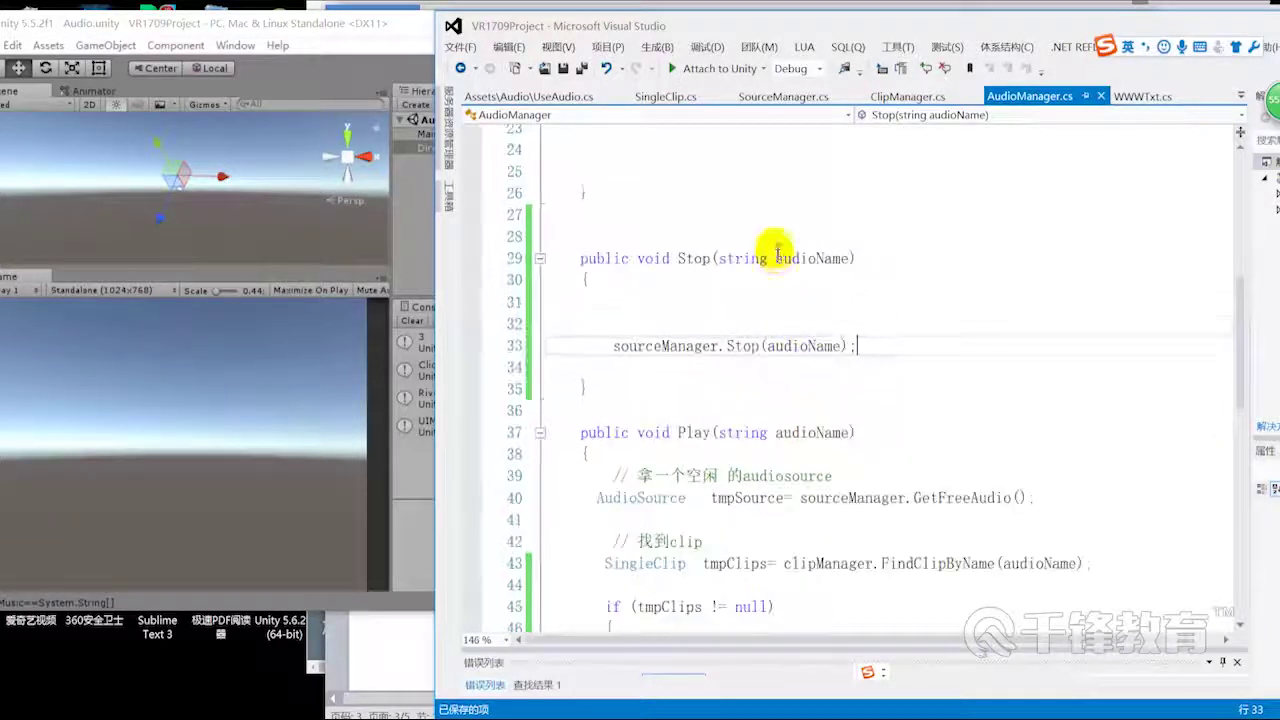
{"action": "left_click_drag", "start_coordinate": [689, 325], "coordinate": [500, 310]}
{"action": "key", "text": "BackSpace"}
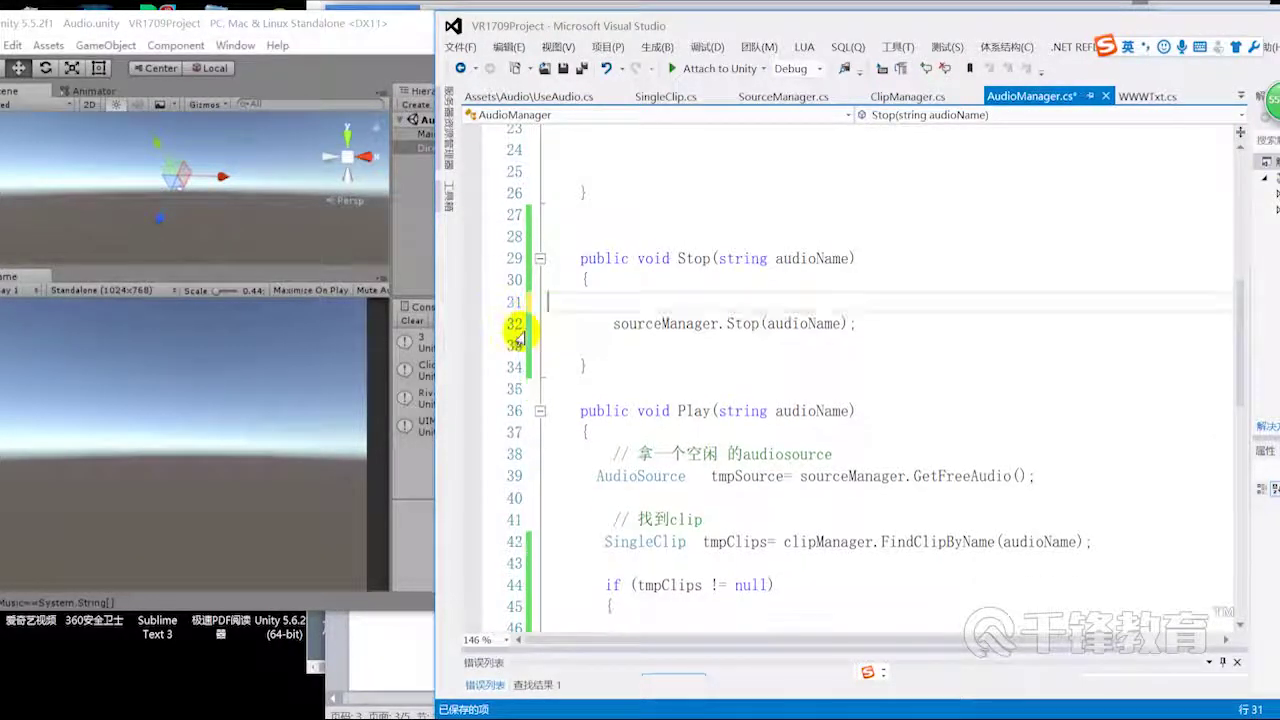
{"action": "key", "text": "ctrl+s"}
{"action": "left_click", "coordinate": [700, 325]}
{"action": "double_click", "coordinate": [765, 474]}
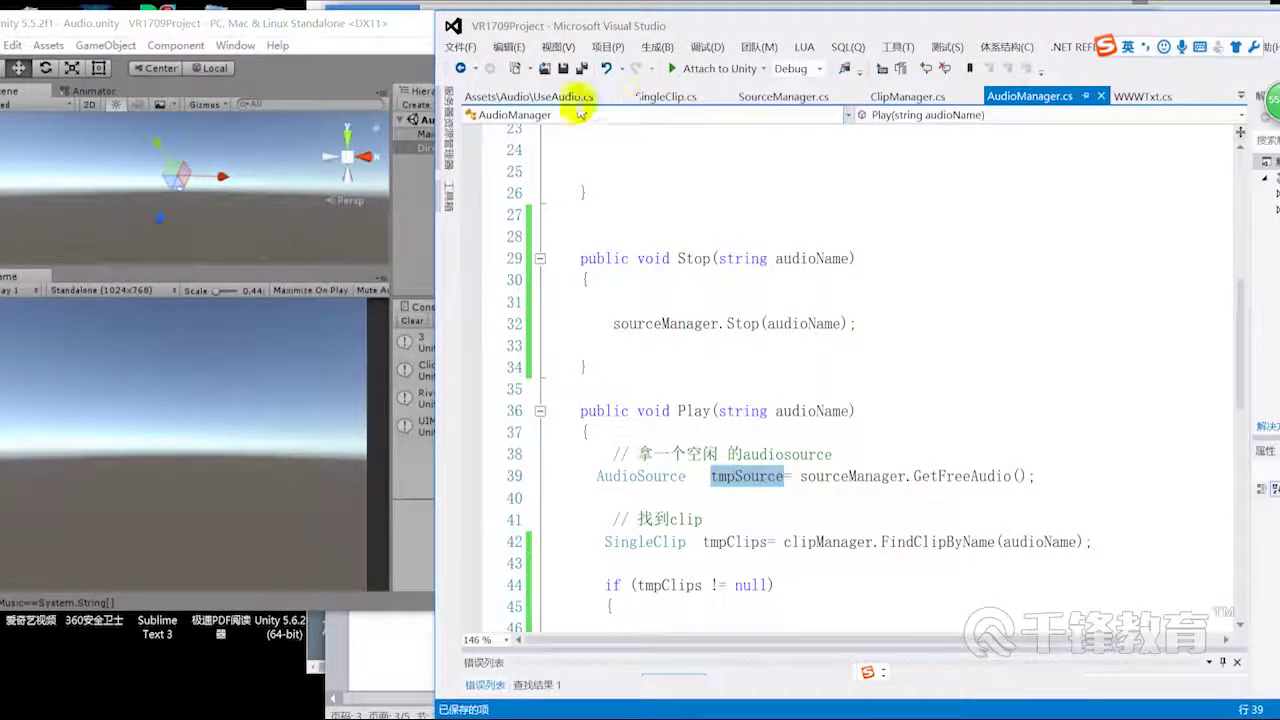
{"action": "left_click", "coordinate": [530, 96]}
- Begin a new if (Input.GetKeyDown(...)) statement below the first KeyCode.A block in Update
{"action": "left_click", "coordinate": [736, 426]}
{"action": "key", "text": "Return"}
{"action": "key", "text": "Return"}
{"action": "type", "text": "f()"}
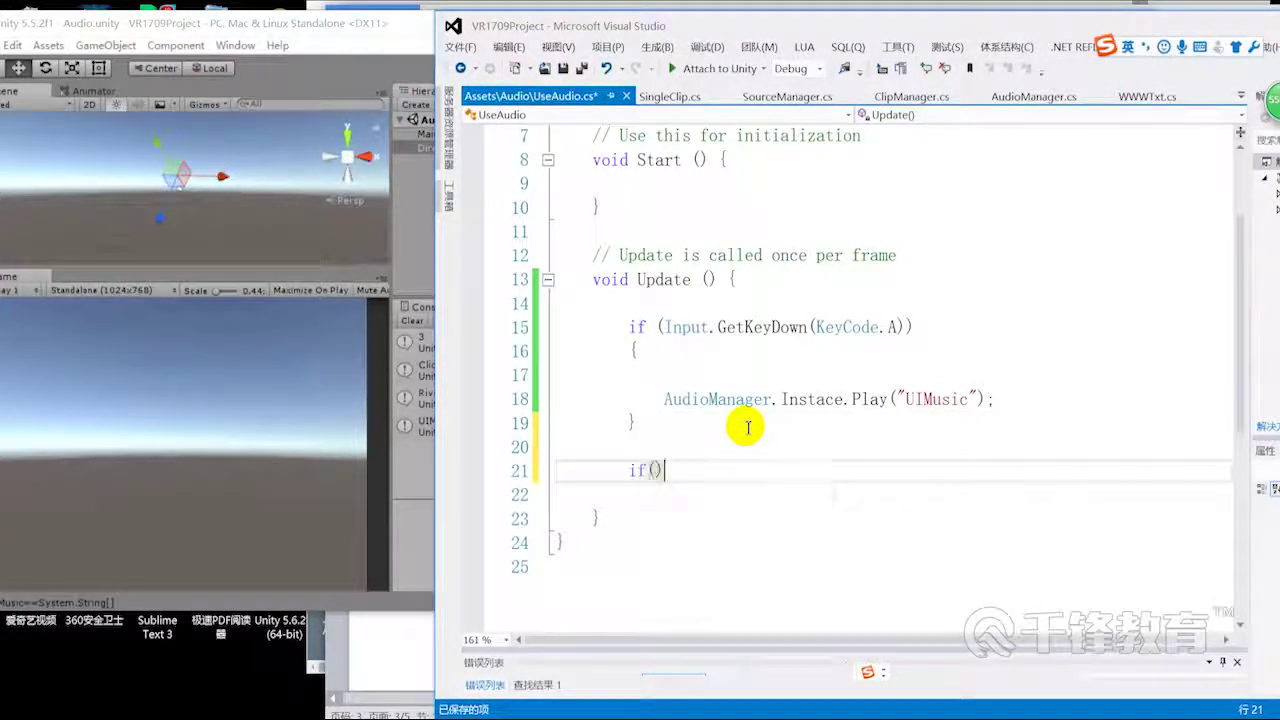
{"action": "type", "text": "Input.get"}
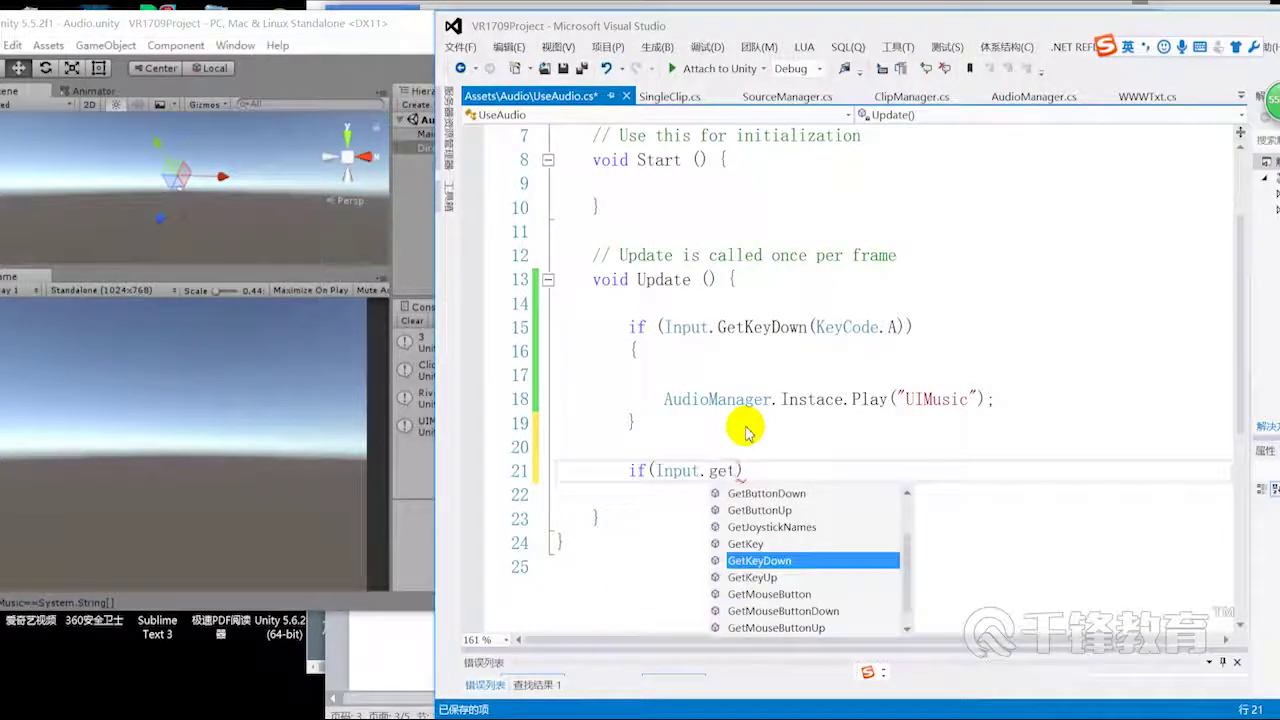
{"action": "key", "text": "Tab"}
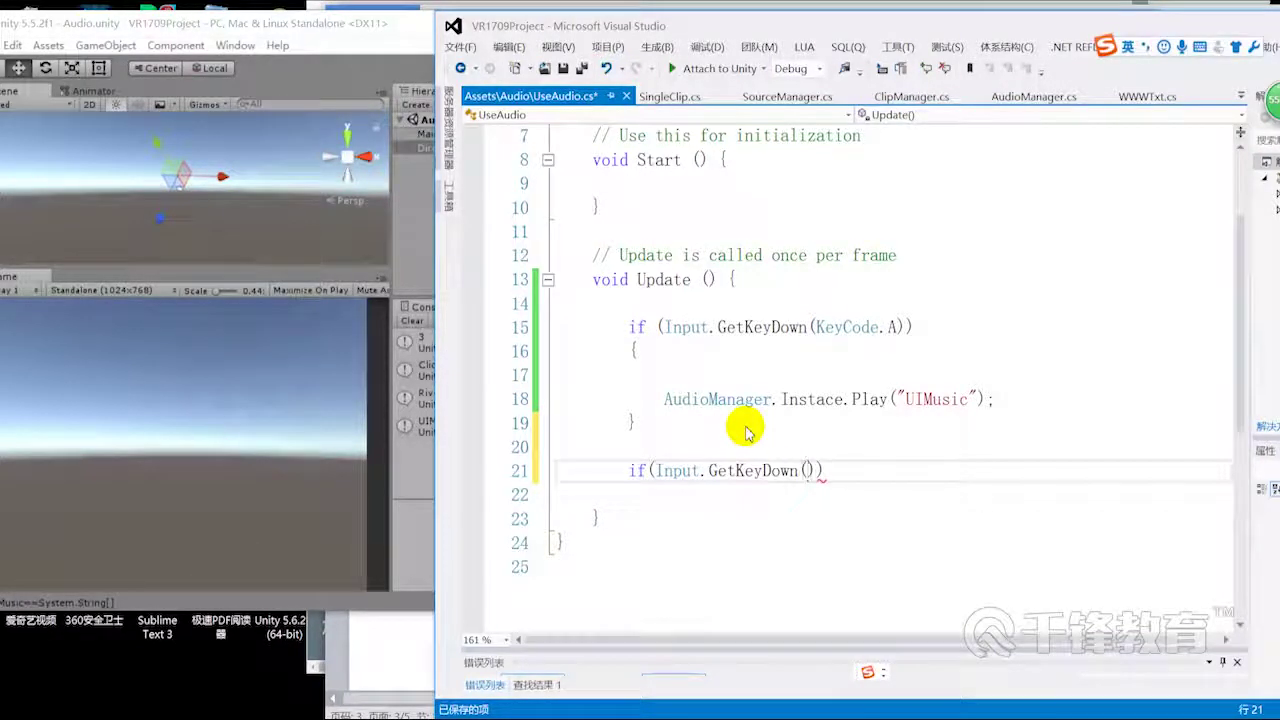
{"action": "type", "text": "ke"}
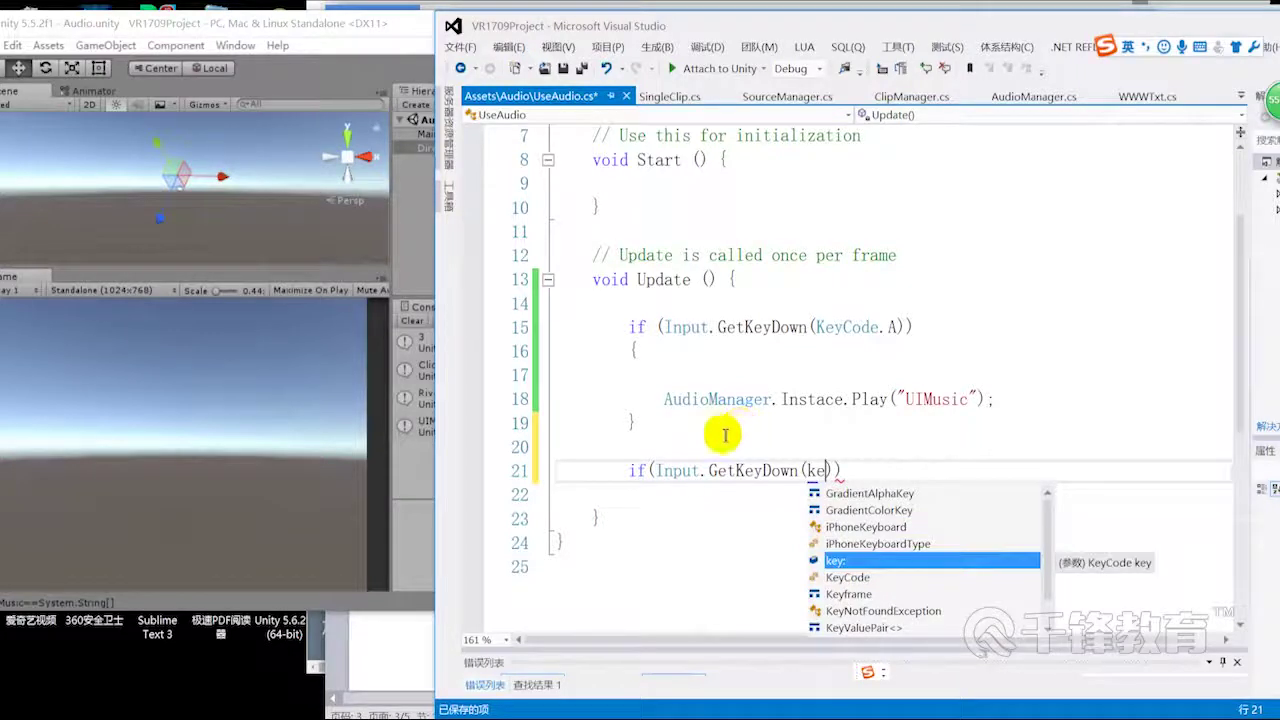
- Replace it with a copy of the KeyCode.A block and delete Play from its UIMusic call
{"action": "left_click", "coordinate": [676, 422]}
{"action": "left_click", "coordinate": [602, 327], "text": "shift"}
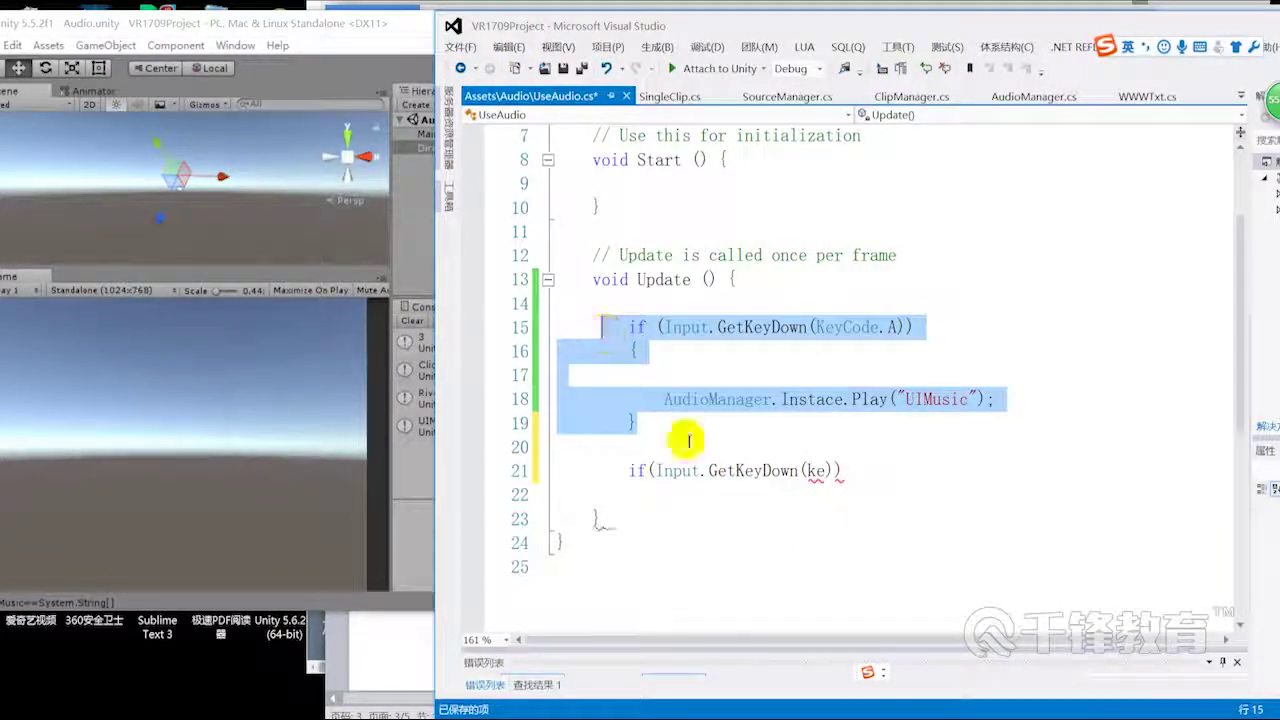
{"action": "key", "text": "ctrl+c"}
{"action": "left_click_drag", "start_coordinate": [877, 480], "coordinate": [630, 472]}
{"action": "key", "text": "ctrl+v"}
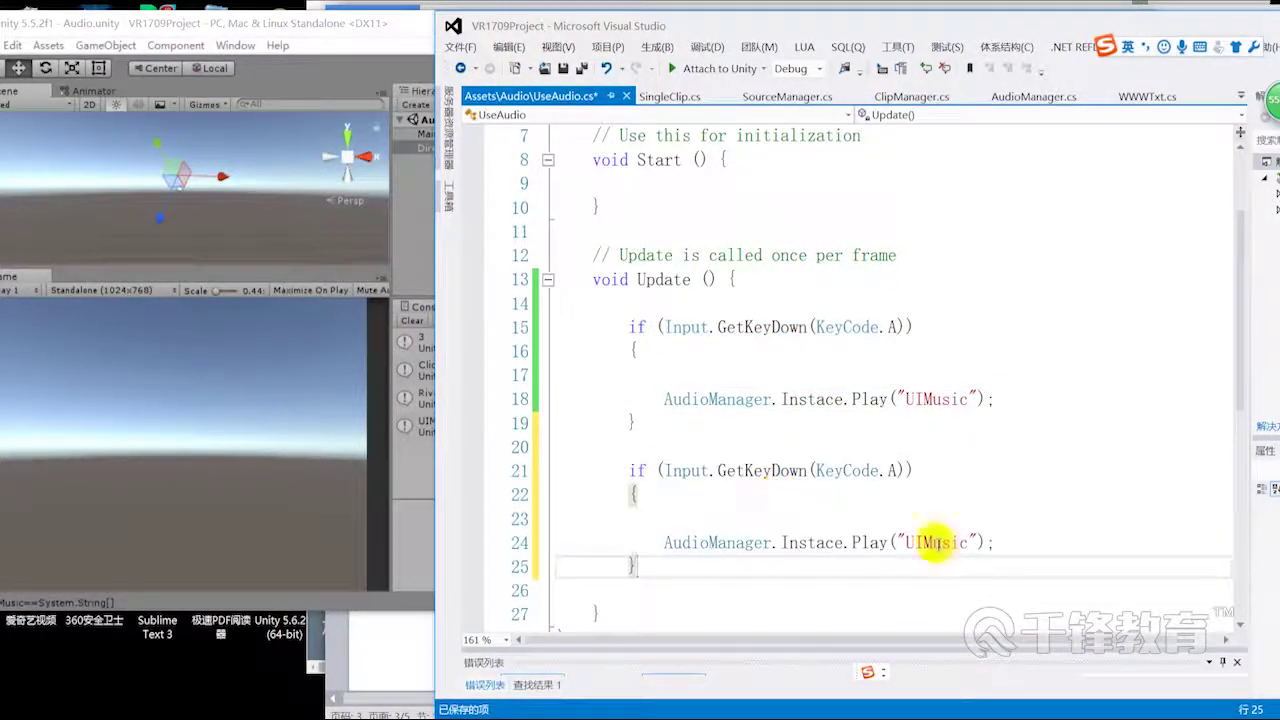
{"action": "scroll", "coordinate": [950, 532], "scroll_direction": "down", "scroll_amount": 1}
{"action": "double_click", "coordinate": [877, 471]}
{"action": "key", "text": "BackSpace"}
{"action": "key", "text": "BackSpace"}
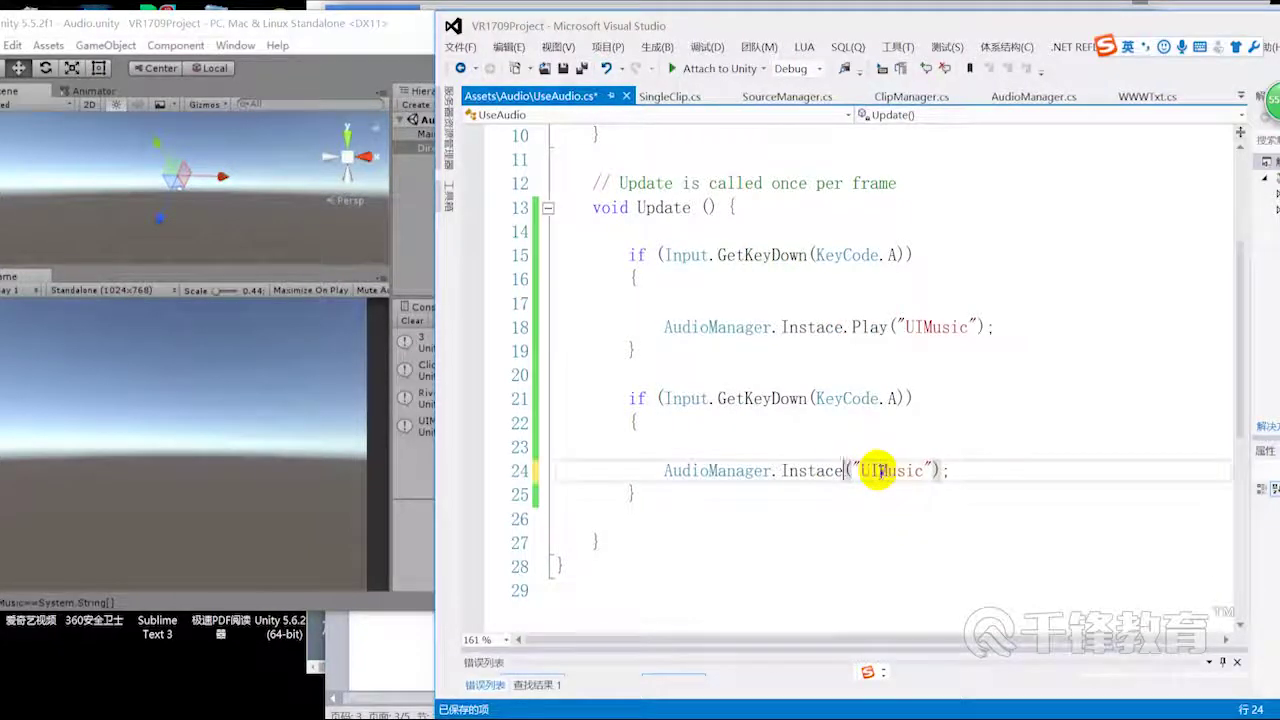
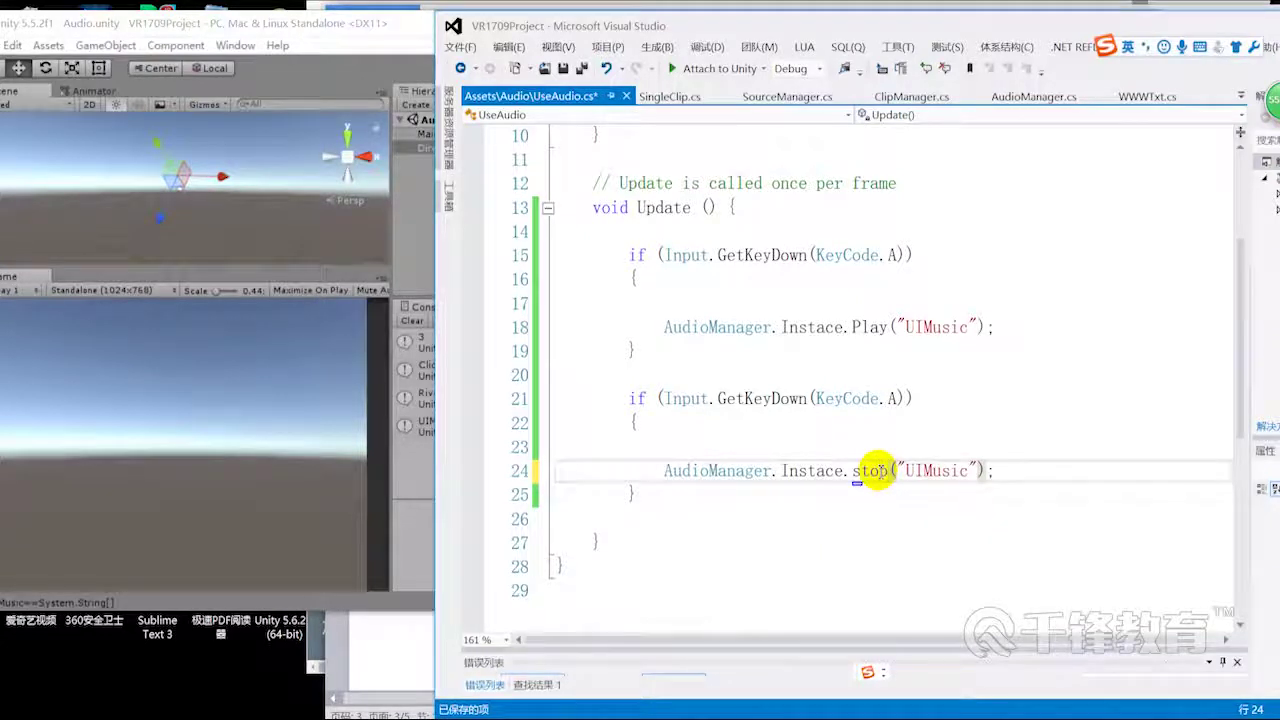
- Correct the lowercase stop call to Stop on line 24 and save the script
{"action": "double_click", "coordinate": [872, 471]}
{"action": "type", "text": "Stop"}
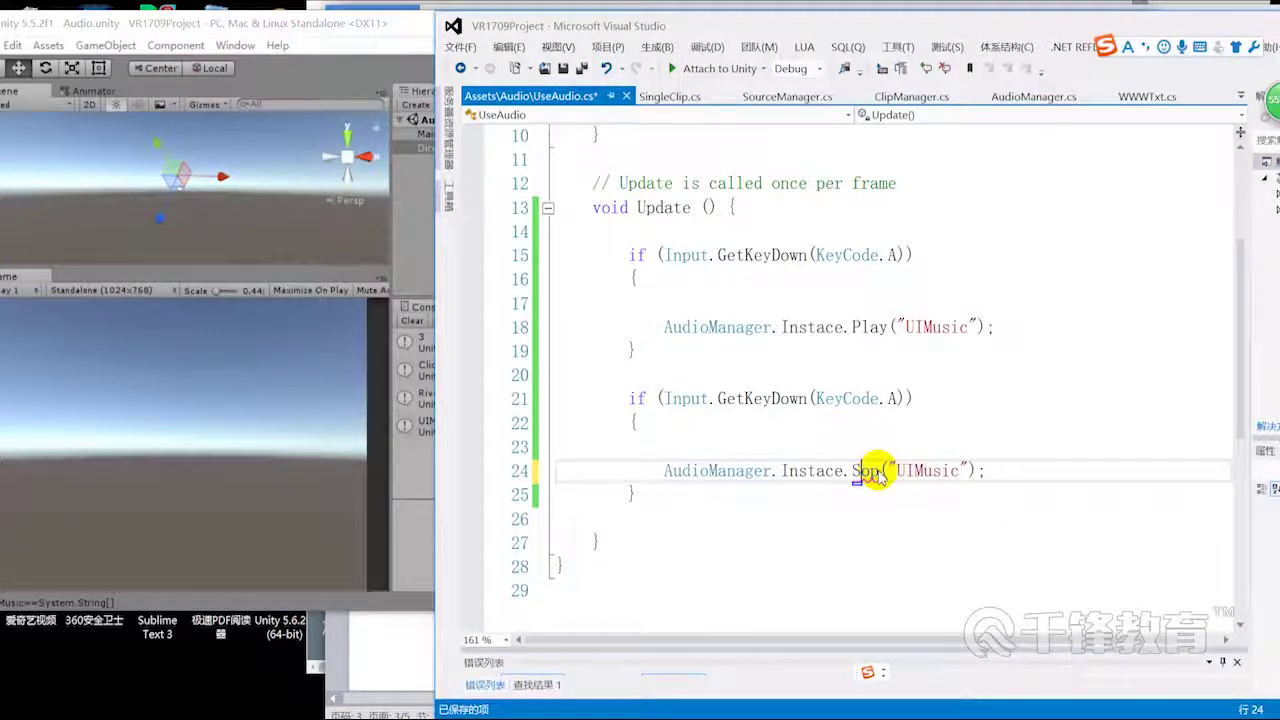
{"action": "key", "text": "ctrl+s"}
{"action": "left_click", "coordinate": [985, 470]}
{"action": "scroll", "coordinate": [1000, 480], "scroll_direction": "down", "scroll_amount": 1}
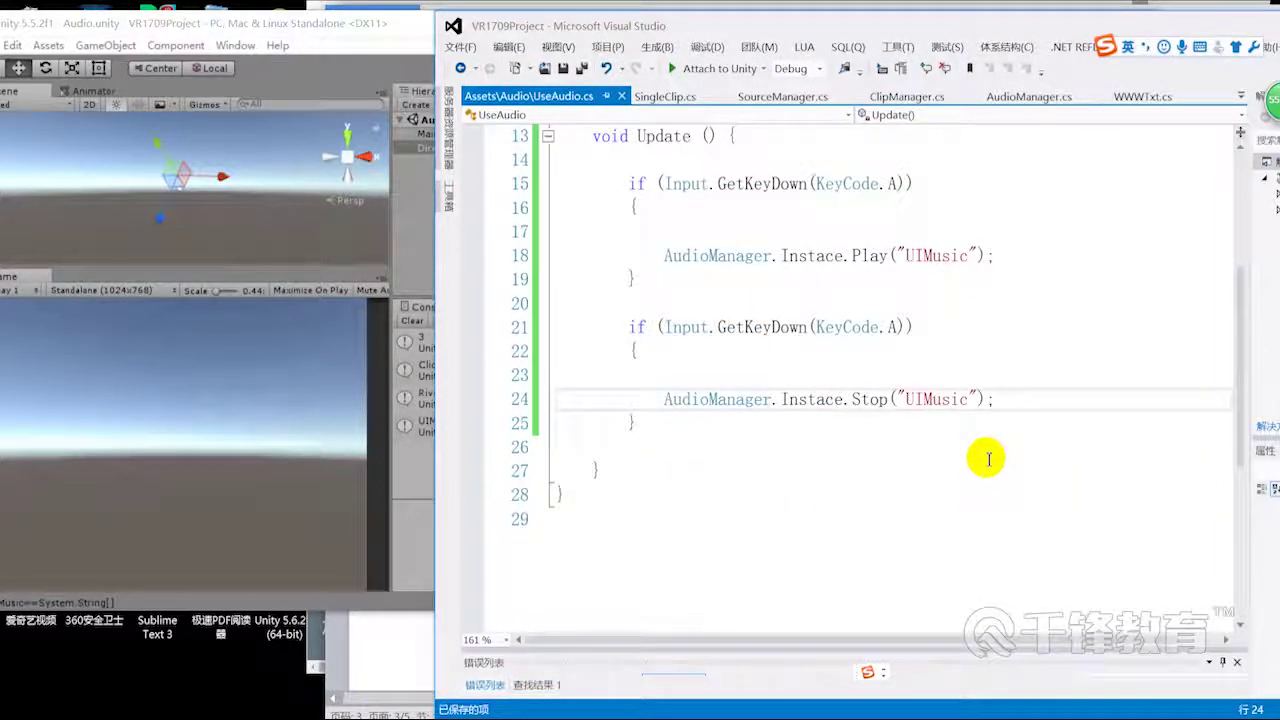
- Change KeyCode.A to KeyCode.B on line 21, save, and return to Unity
{"action": "left_click", "coordinate": [897, 328]}
{"action": "key", "text": "BackSpace"}
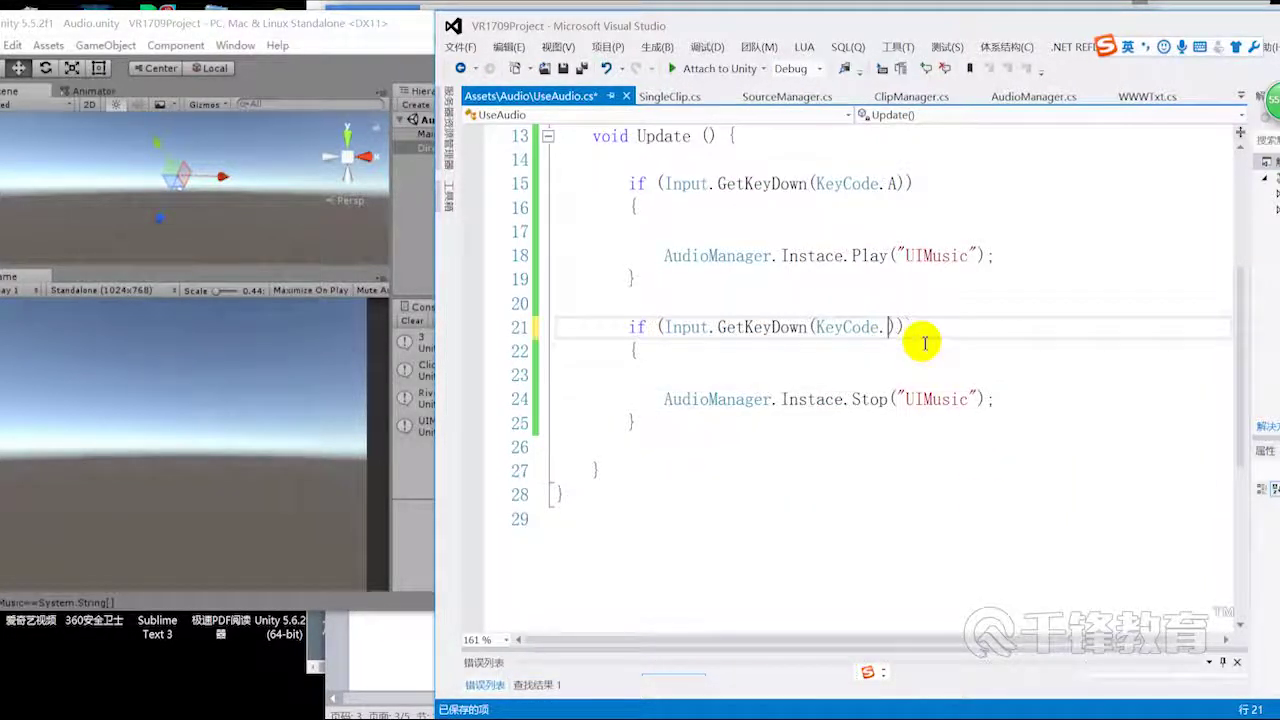
{"action": "type", "text": "B"}
{"action": "key", "text": "ctrl+s"}
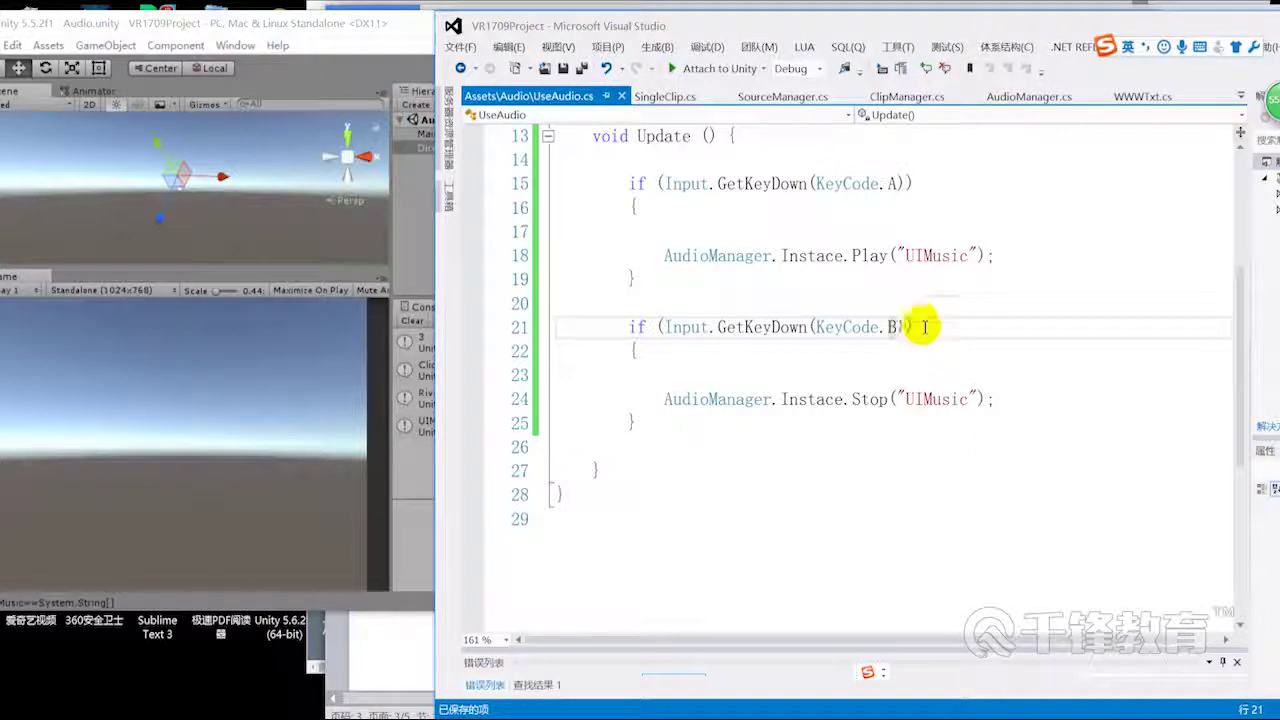
{"action": "left_click", "coordinate": [927, 345]}
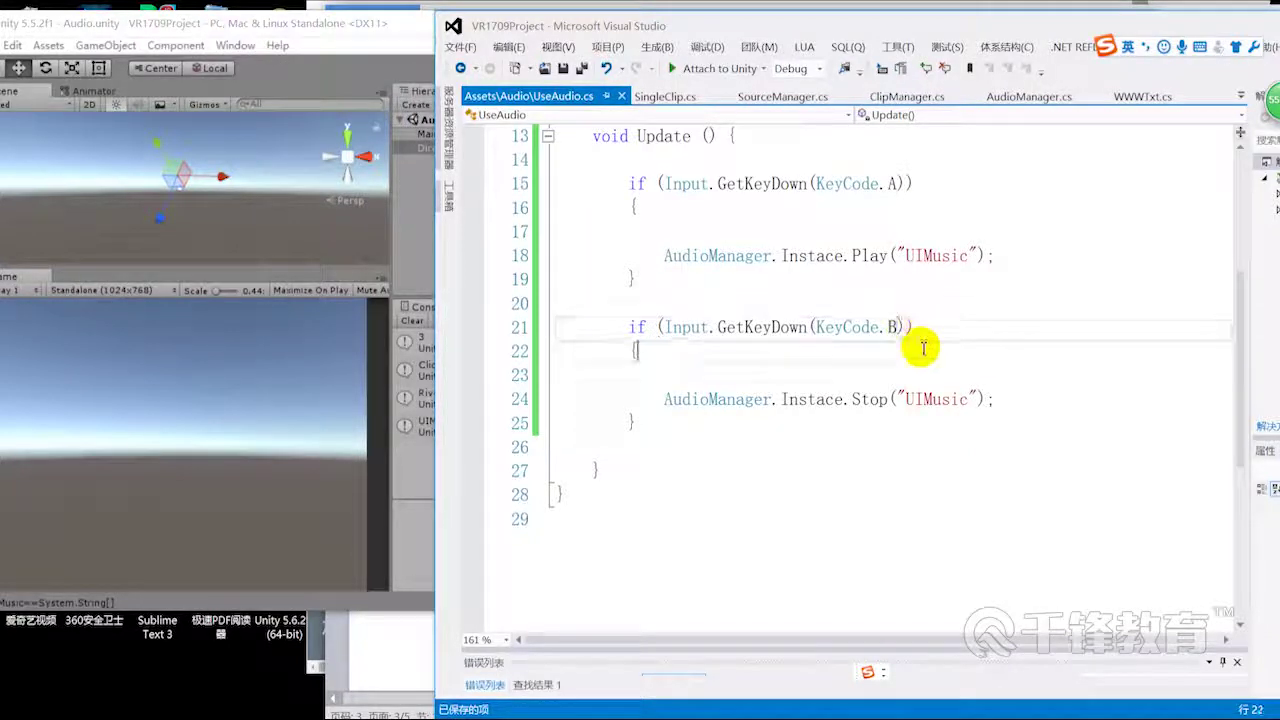
{"action": "left_click", "coordinate": [370, 30]}
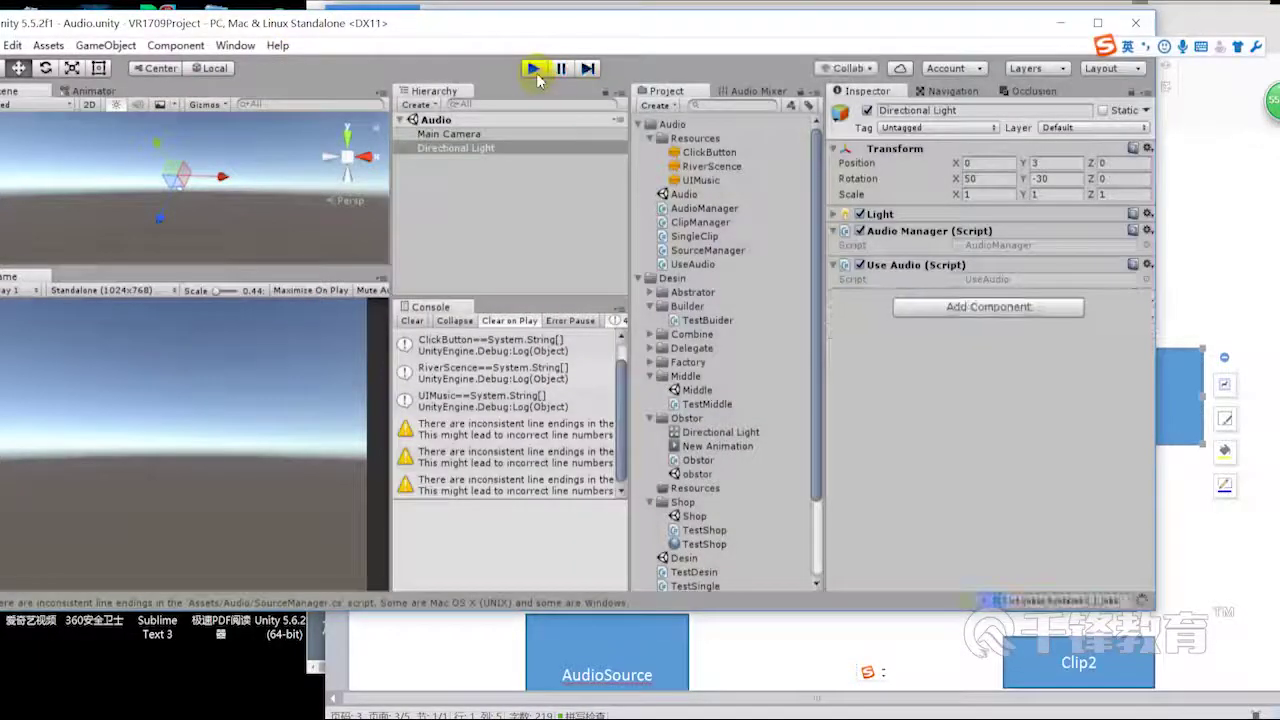
- Start the Unity game in play mode and clear the Console
{"action": "key", "text": "alt+Tab"}
{"action": "left_click", "coordinate": [288, 36]}
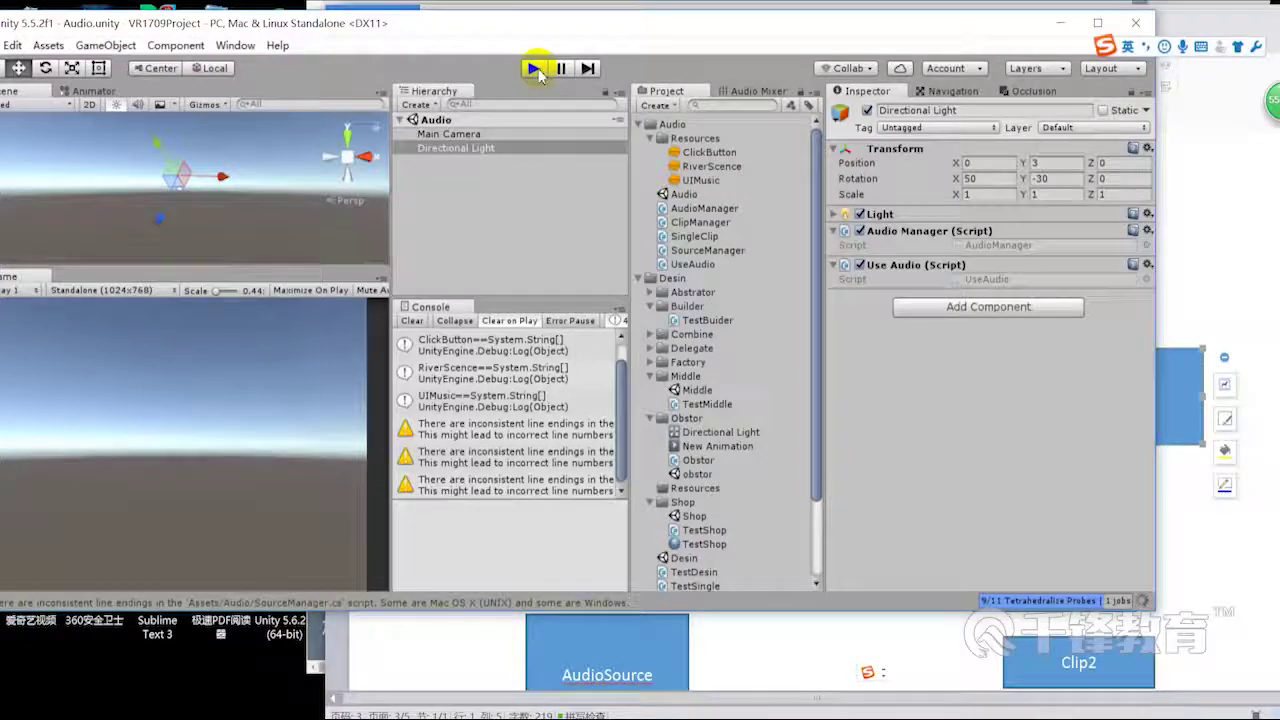
{"action": "left_click", "coordinate": [535, 68]}
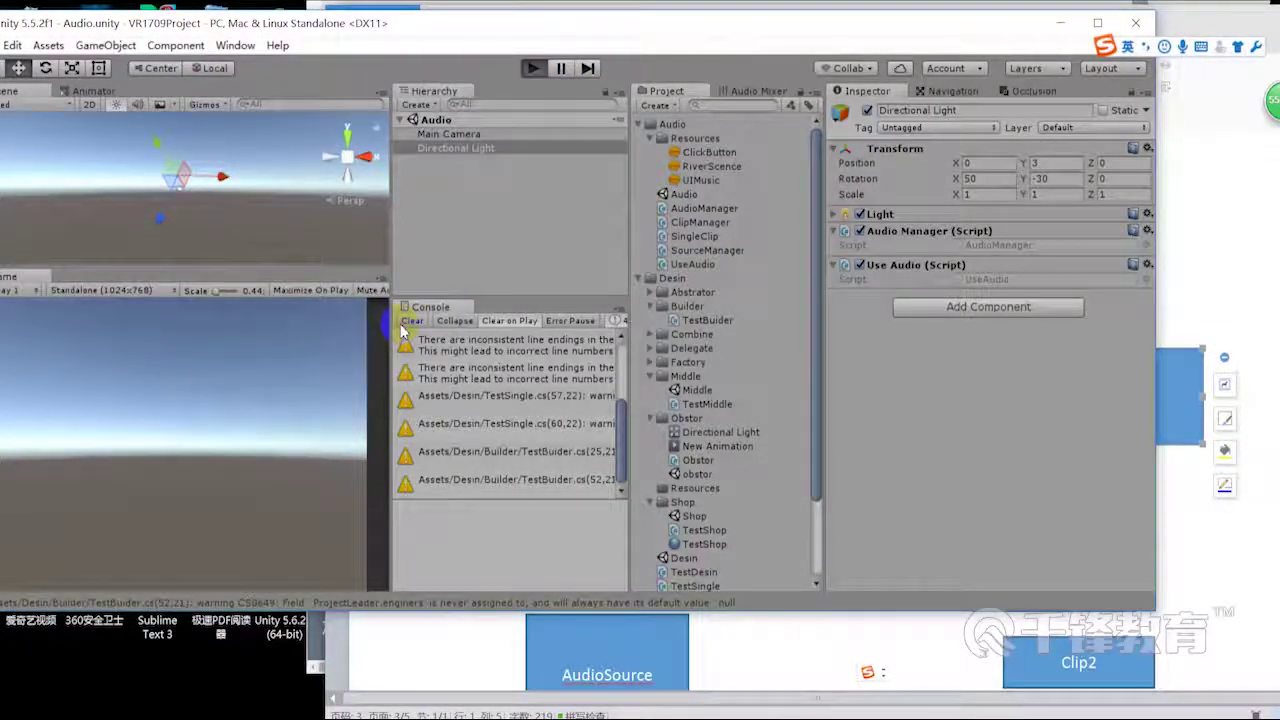
{"action": "left_click", "coordinate": [404, 324]}
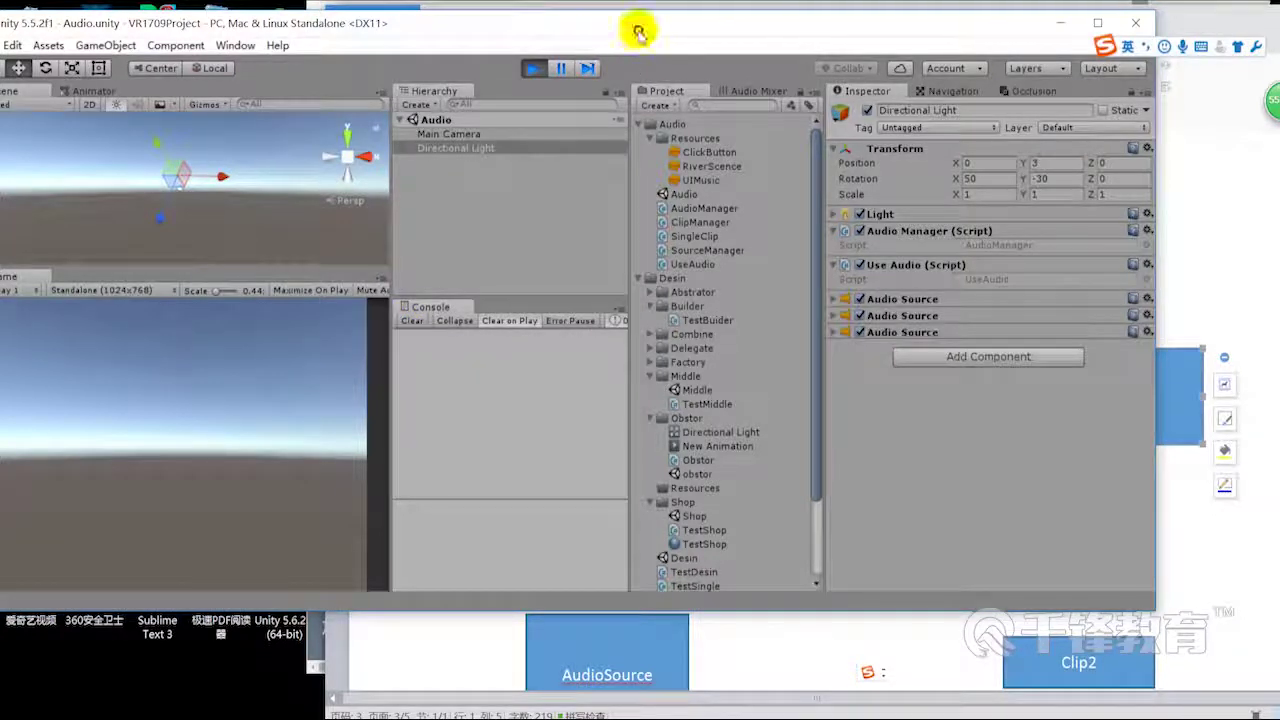
- Expand Directional Light's first Audio Source to check its UIMusic clip, then return to Visual Studio
{"action": "left_click_drag", "start_coordinate": [634, 28], "coordinate": [777, 22]}
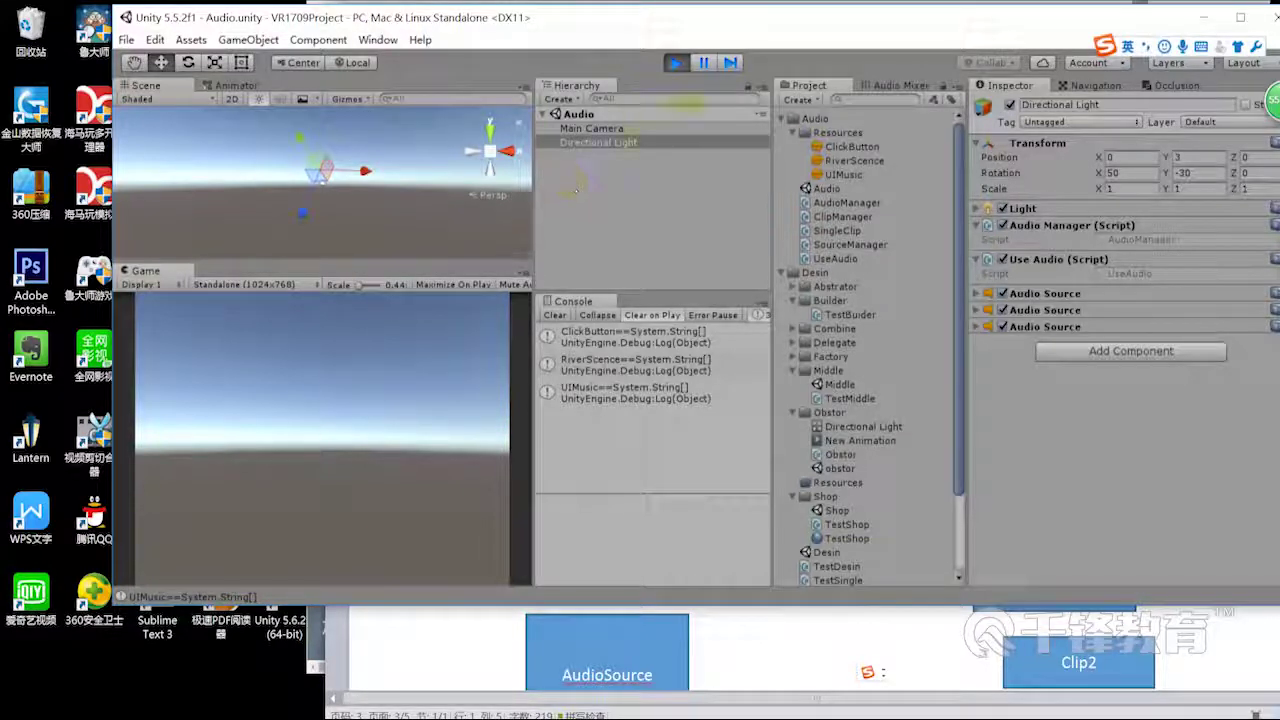
{"action": "left_click_drag", "start_coordinate": [731, 29], "coordinate": [629, 24]}
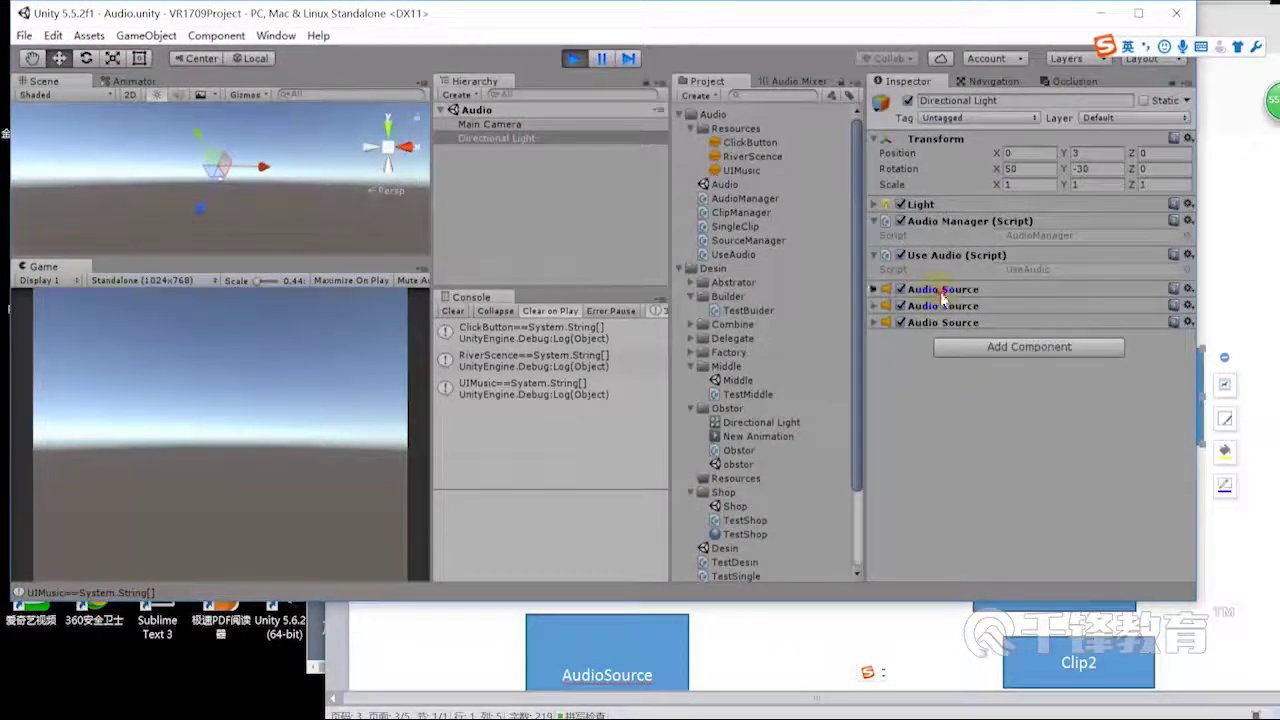
{"action": "left_click", "coordinate": [944, 290]}
{"action": "scroll", "coordinate": [923, 360], "scroll_direction": "down", "scroll_amount": 2}
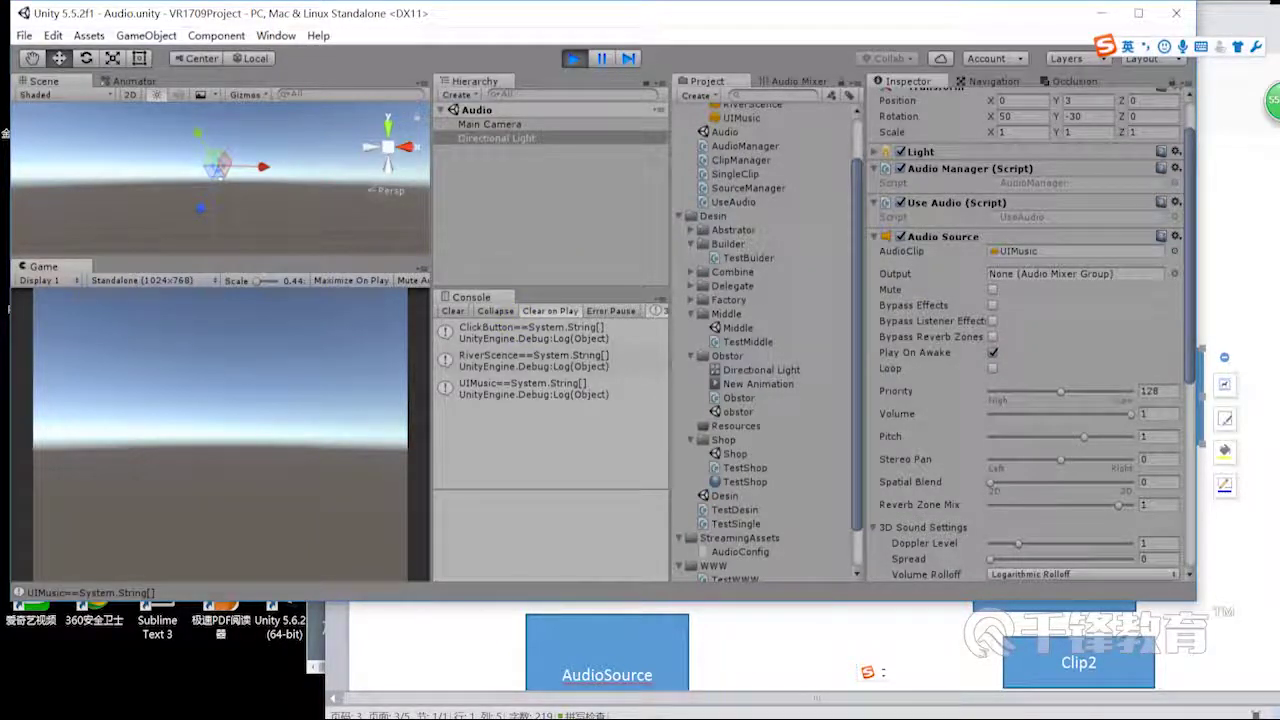
{"action": "mouse_move", "coordinate": [736, 690]}
{"action": "left_click", "coordinate": [730, 660]}
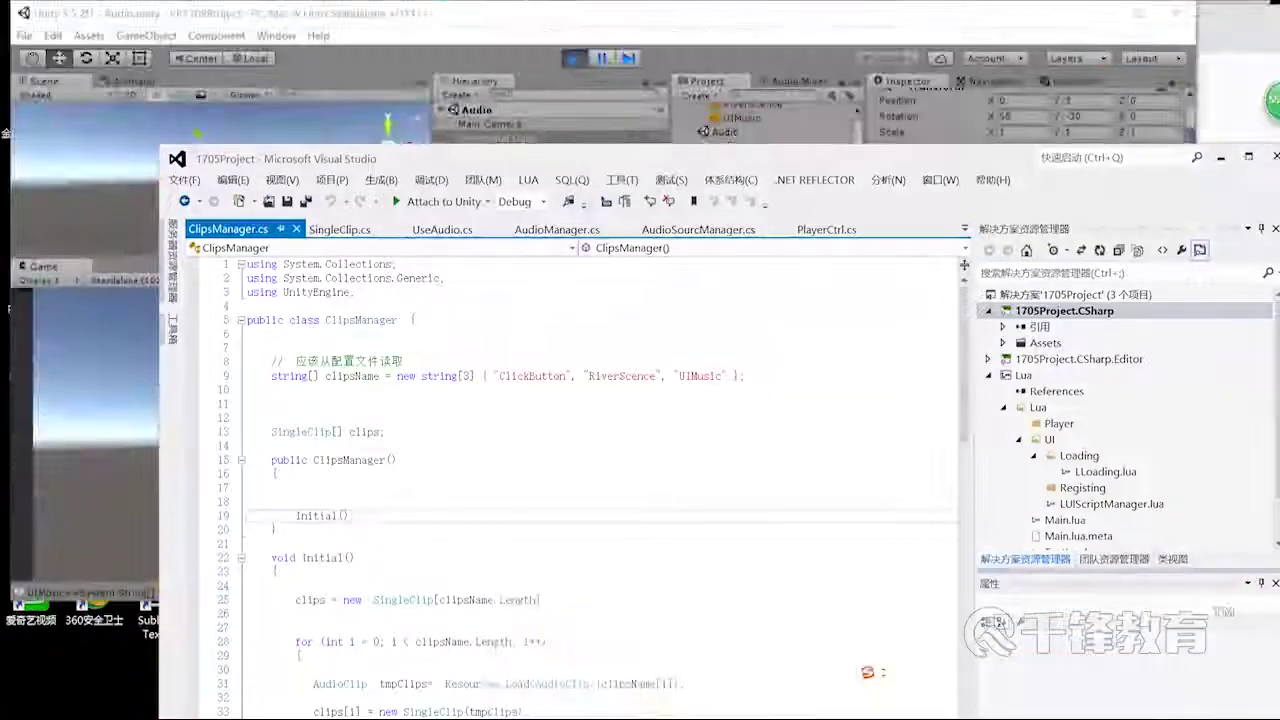
- Follow Stop's definition with F12 through AudioManager into SourceManager.Stop
{"action": "left_click", "coordinate": [590, 672]}
{"action": "double_click", "coordinate": [869, 399]}
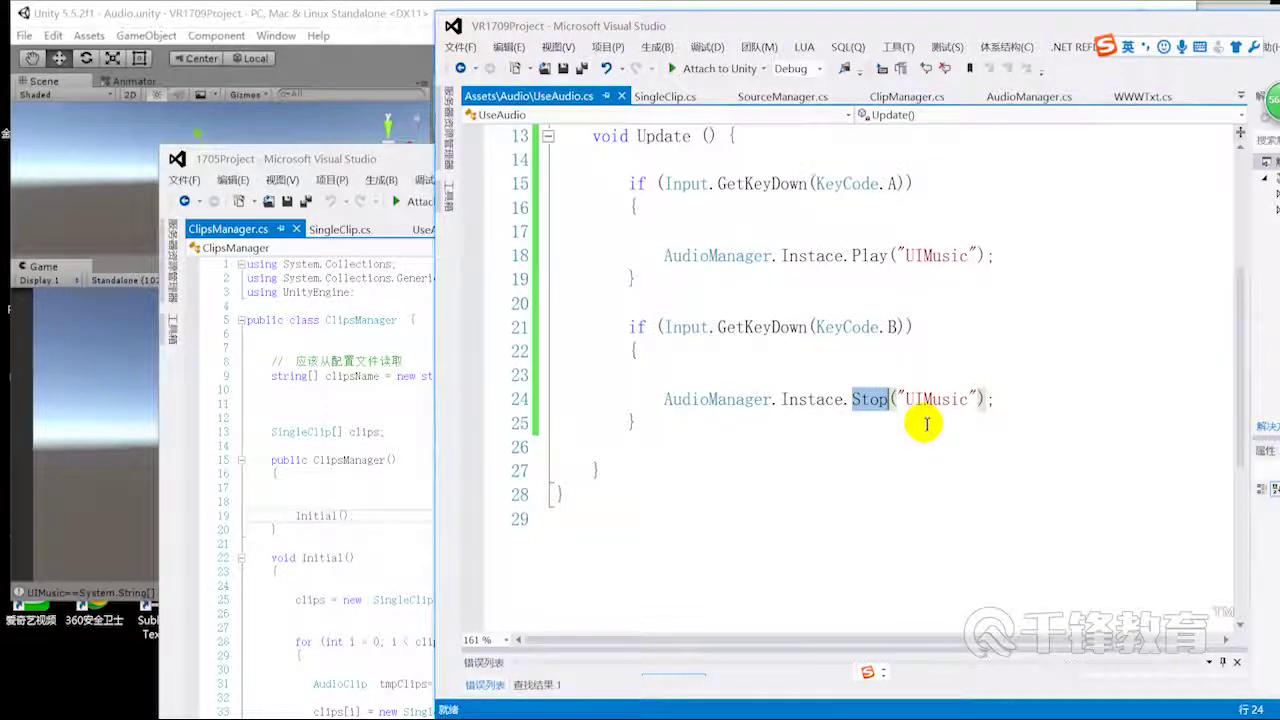
{"action": "key", "text": "F12"}
{"action": "scroll", "coordinate": [870, 410], "scroll_direction": "down", "scroll_amount": 2}
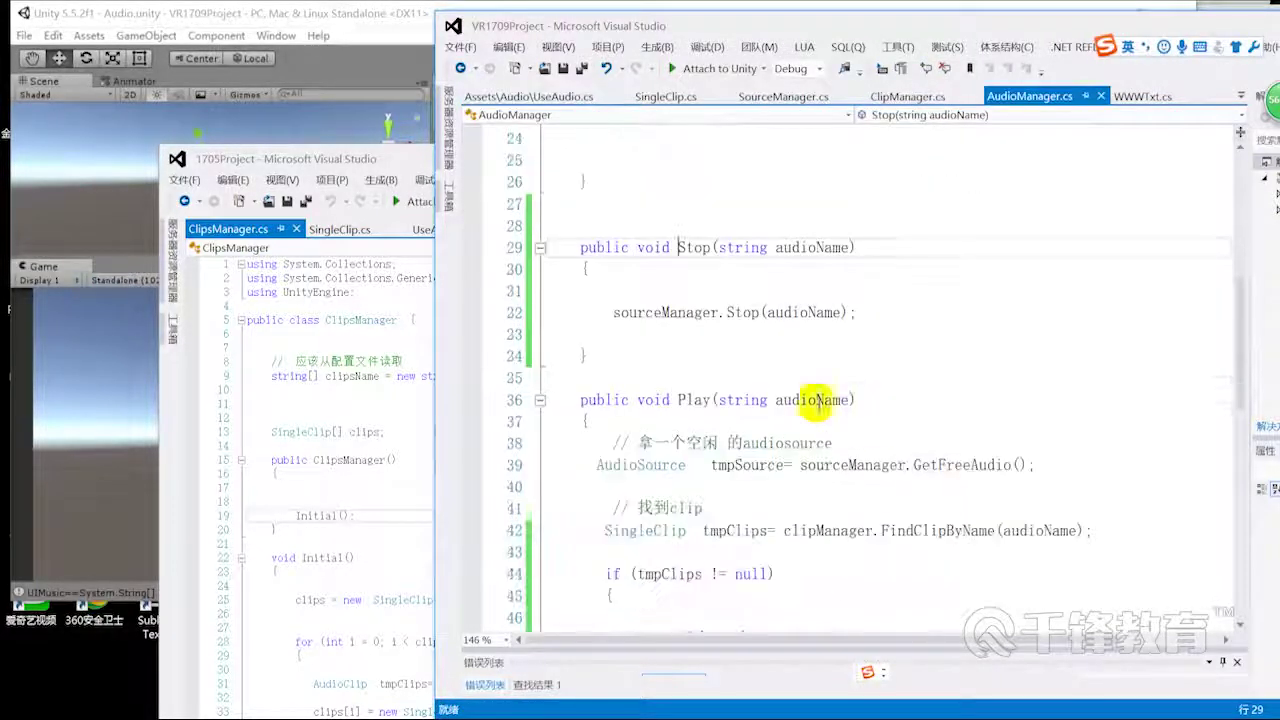
{"action": "left_click", "coordinate": [782, 298]}
{"action": "double_click", "coordinate": [743, 312]}
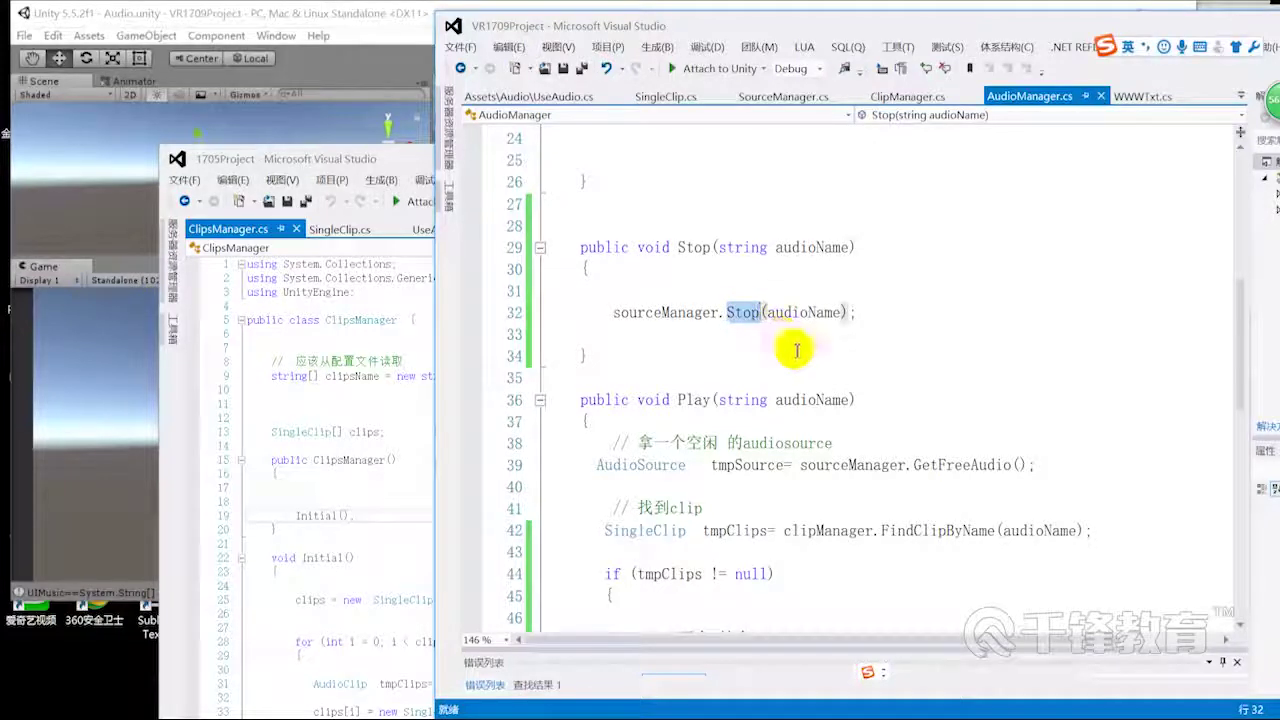
{"action": "key", "text": "F12"}
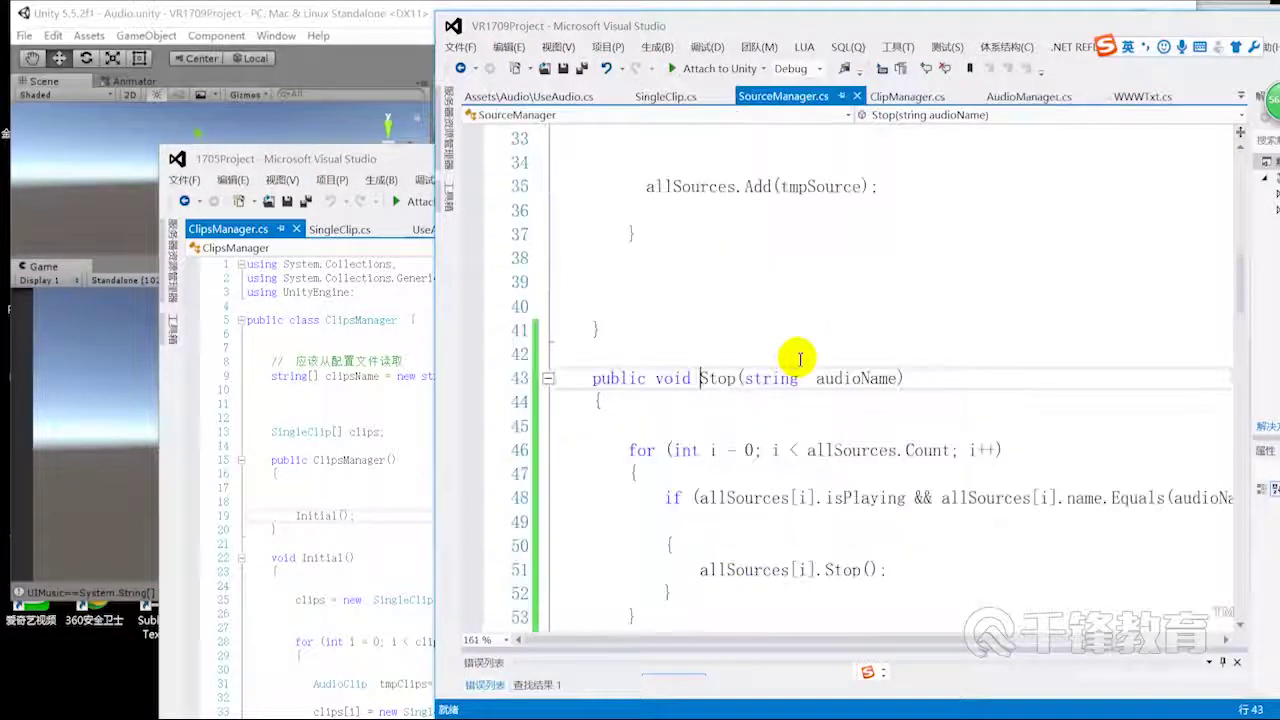
{"action": "scroll", "coordinate": [800, 380], "scroll_direction": "down", "scroll_amount": 1}
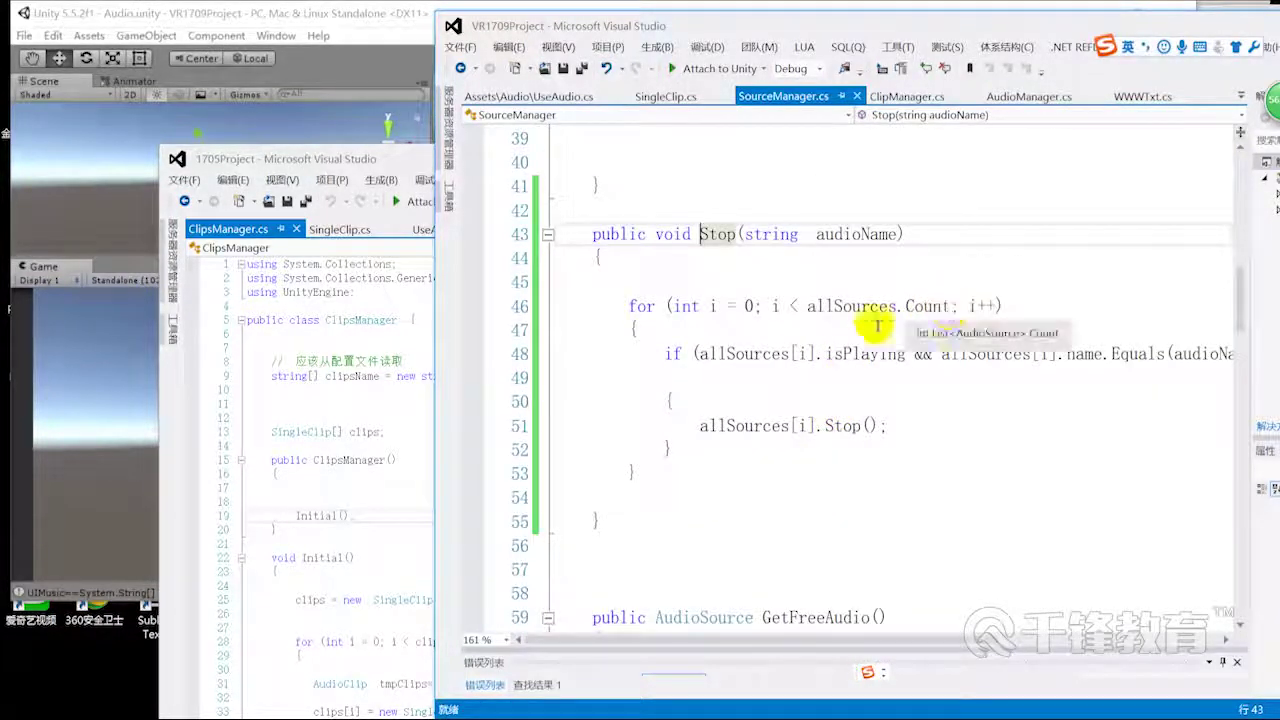
- Maximize Visual Studio and insert a blank line after the for loop's opening brace
{"action": "double_click", "coordinate": [978, 20]}
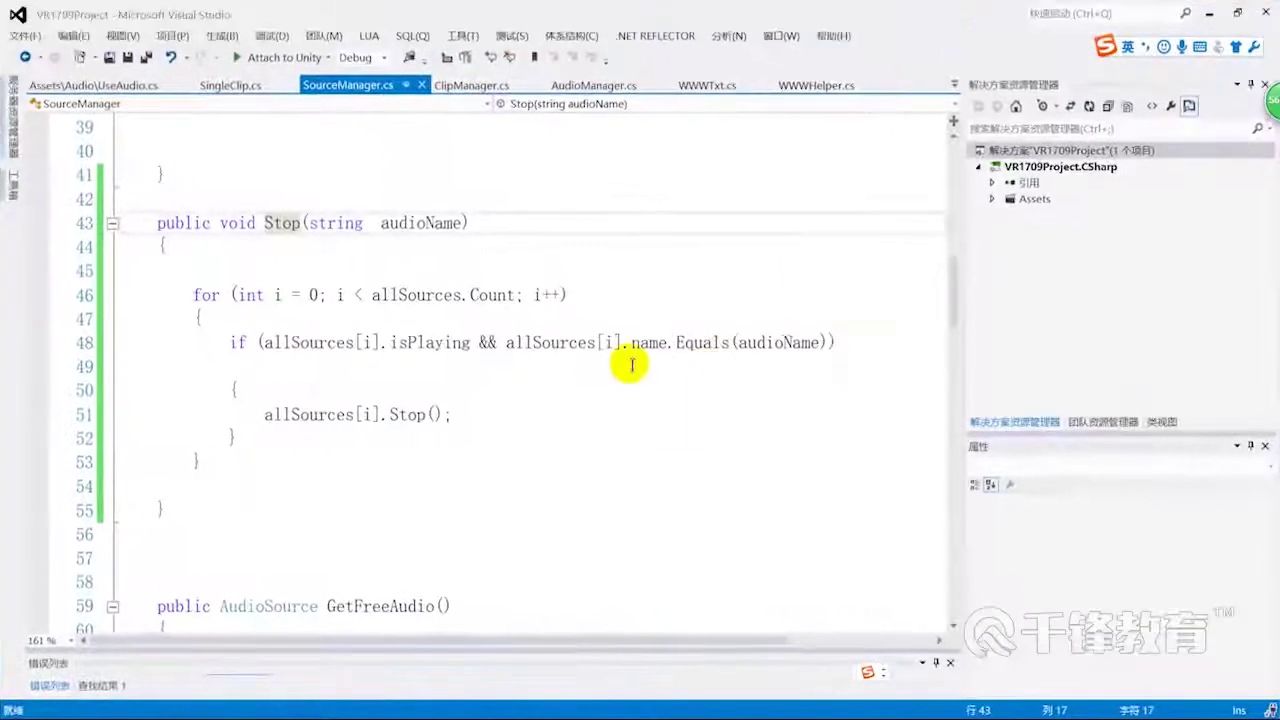
{"action": "double_click", "coordinate": [432, 345]}
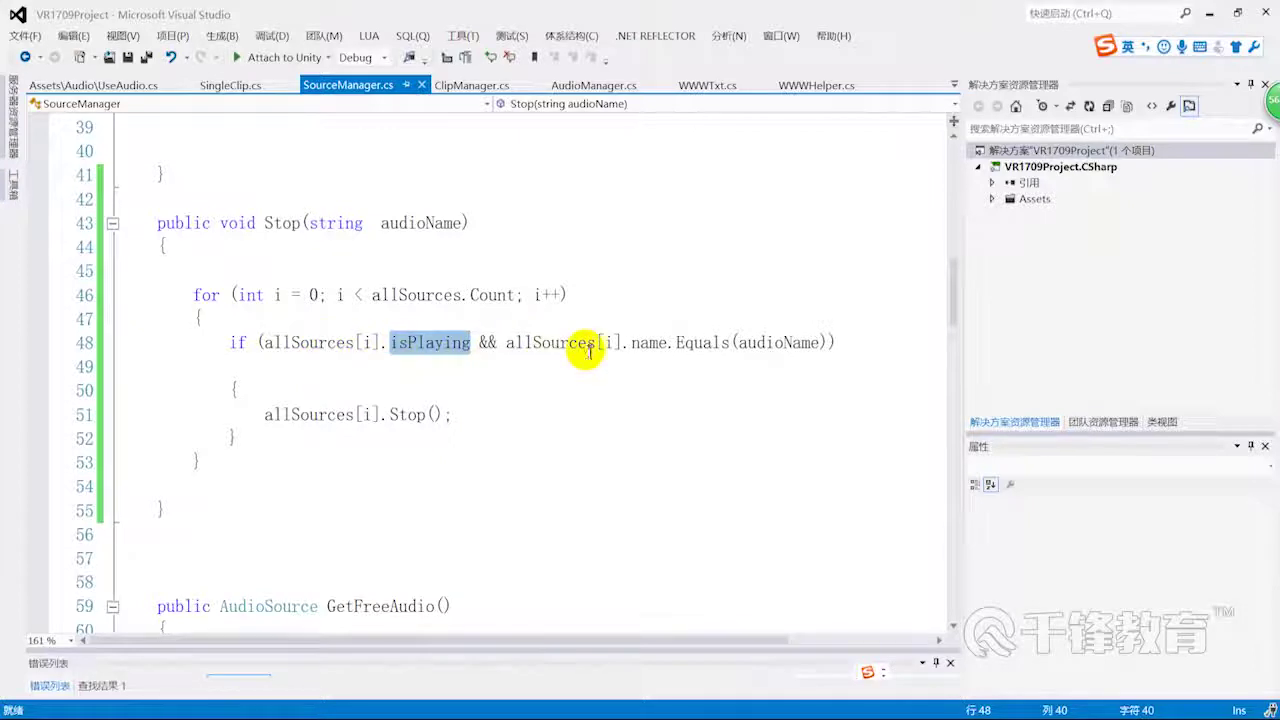
{"action": "left_click_drag", "start_coordinate": [509, 342], "coordinate": [817, 343]}
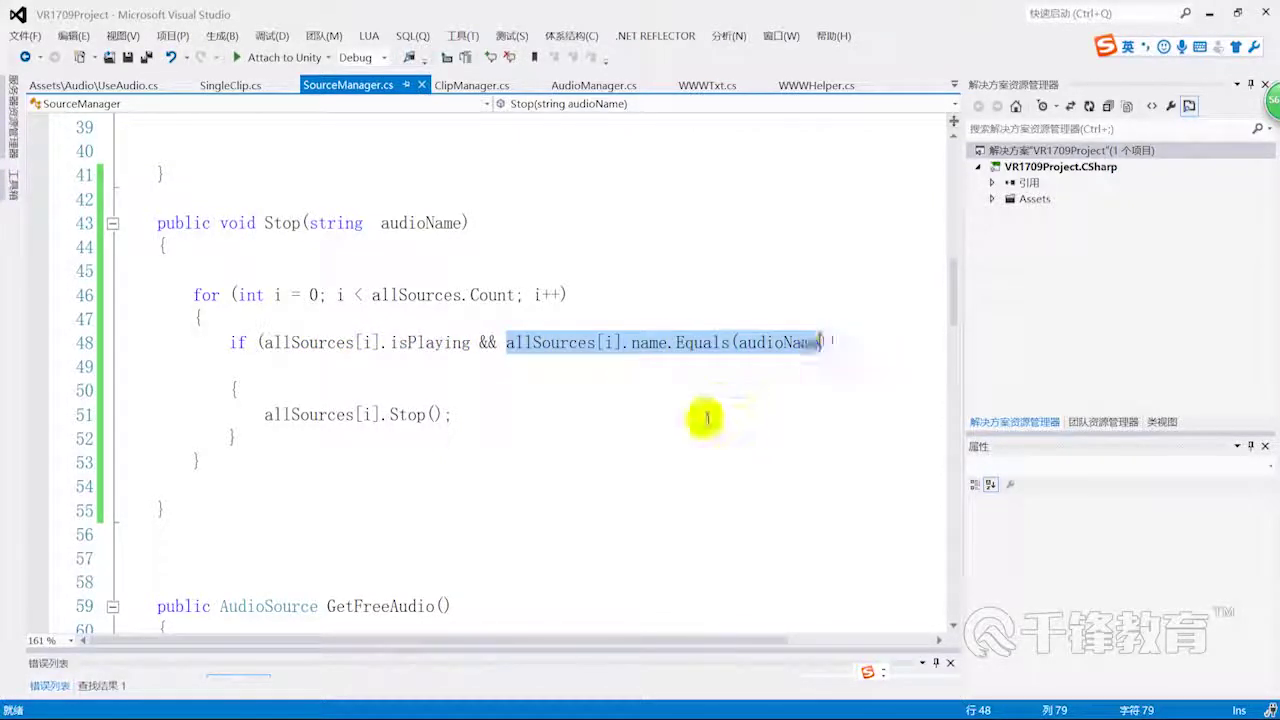
{"action": "left_click", "coordinate": [640, 392]}
{"action": "left_click", "coordinate": [513, 318]}
{"action": "key", "text": "Return"}
{"action": "key", "text": "Return"}
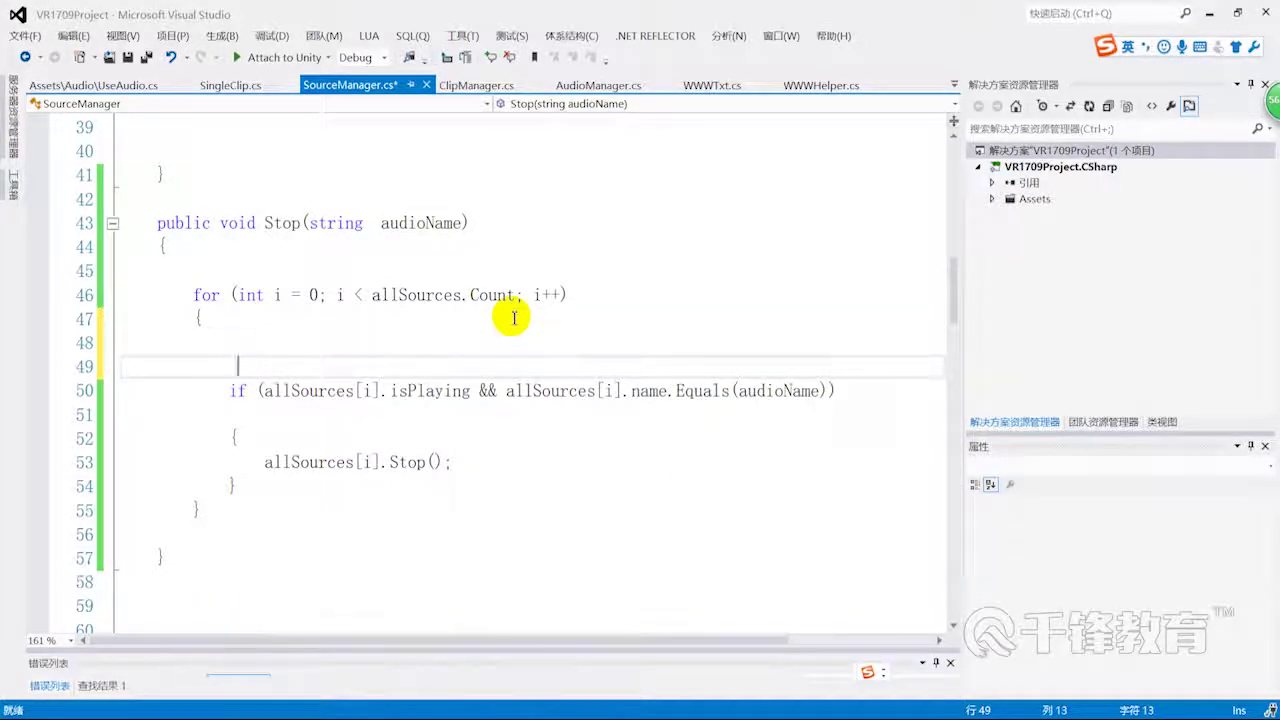
- Start a Debug.Log call on line 49 using IntelliSense completion
{"action": "type", "text": "deb"}
{"action": "key", "text": "Tab"}
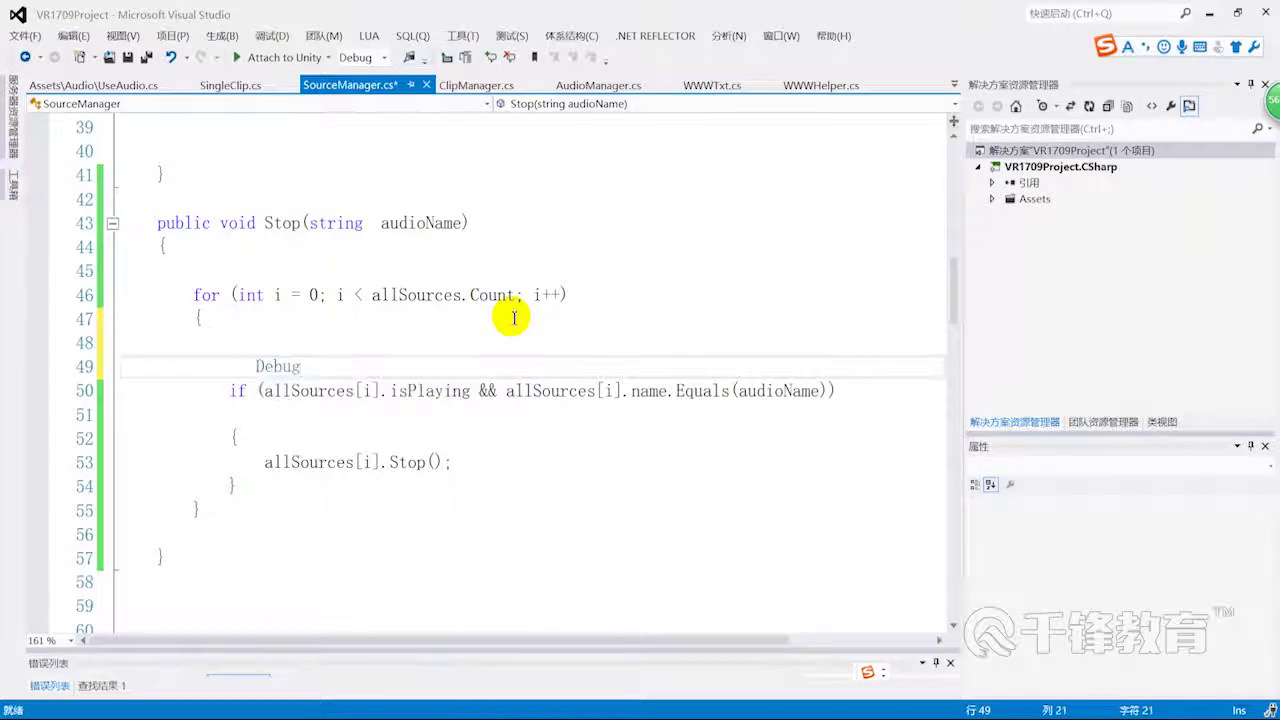
{"action": "type", "text": ".l"}
{"action": "key", "text": "BackSpace"}
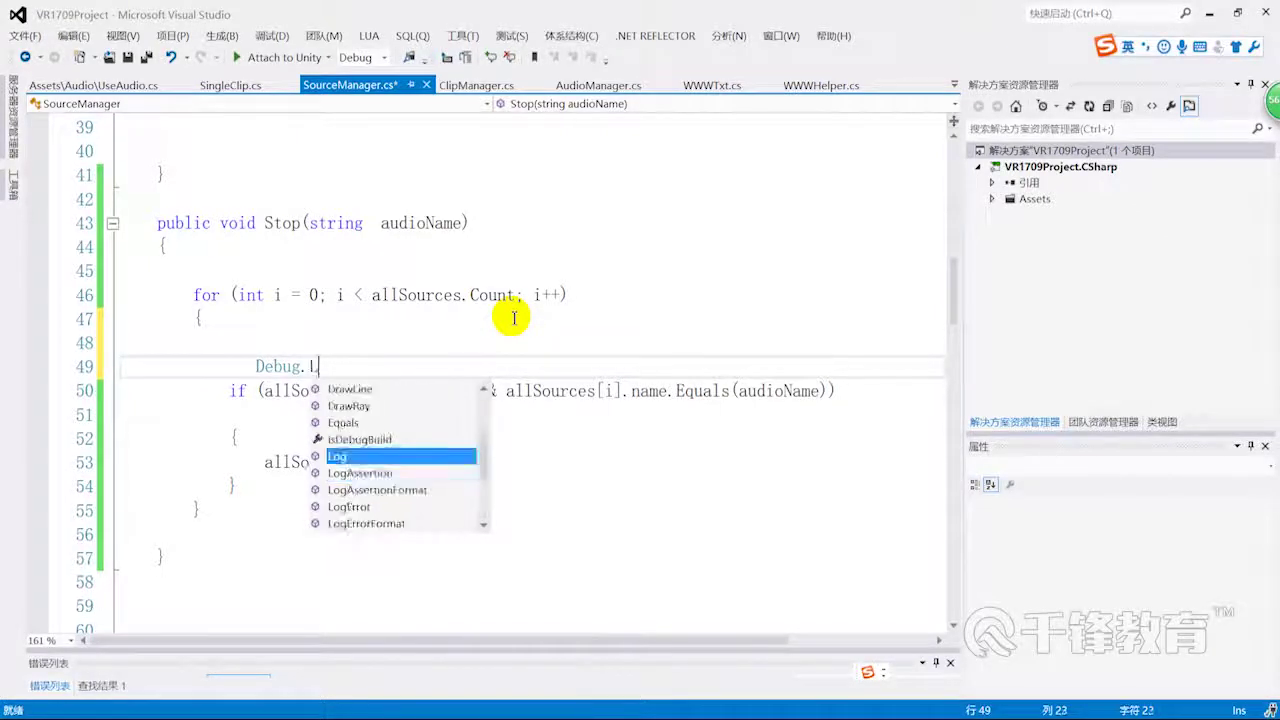
{"action": "key", "text": "Tab"}
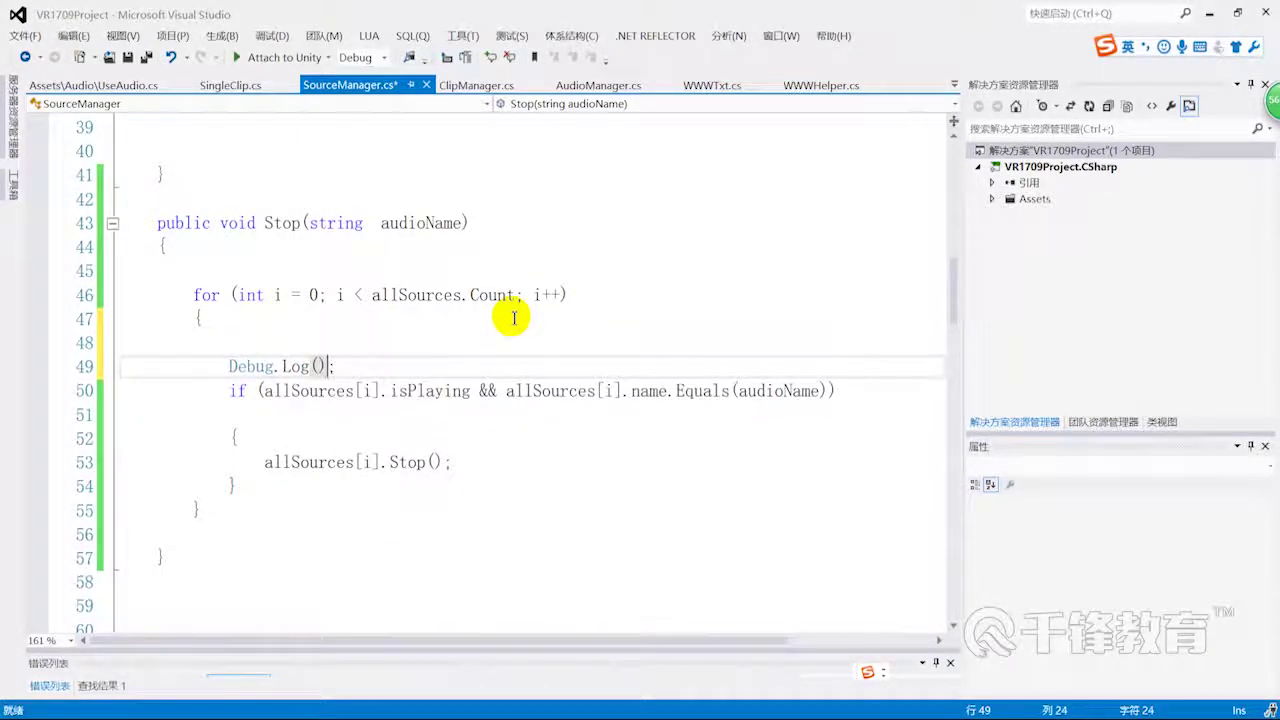
- Log allSources[i].name + "==" + audioName and save SourceManager.cs
{"action": "left_click_drag", "start_coordinate": [506, 391], "coordinate": [662, 393]}
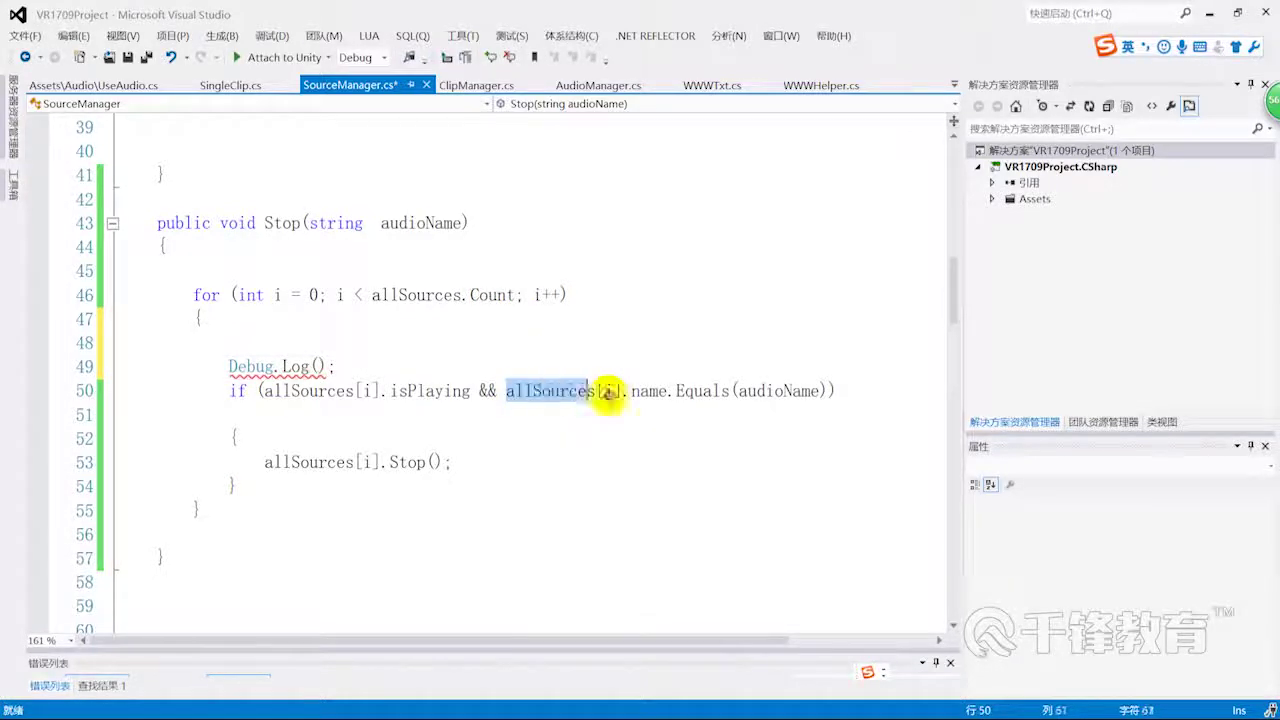
{"action": "key", "text": "ctrl+c"}
{"action": "left_click", "coordinate": [320, 367]}
{"action": "key", "text": "ctrl+v"}
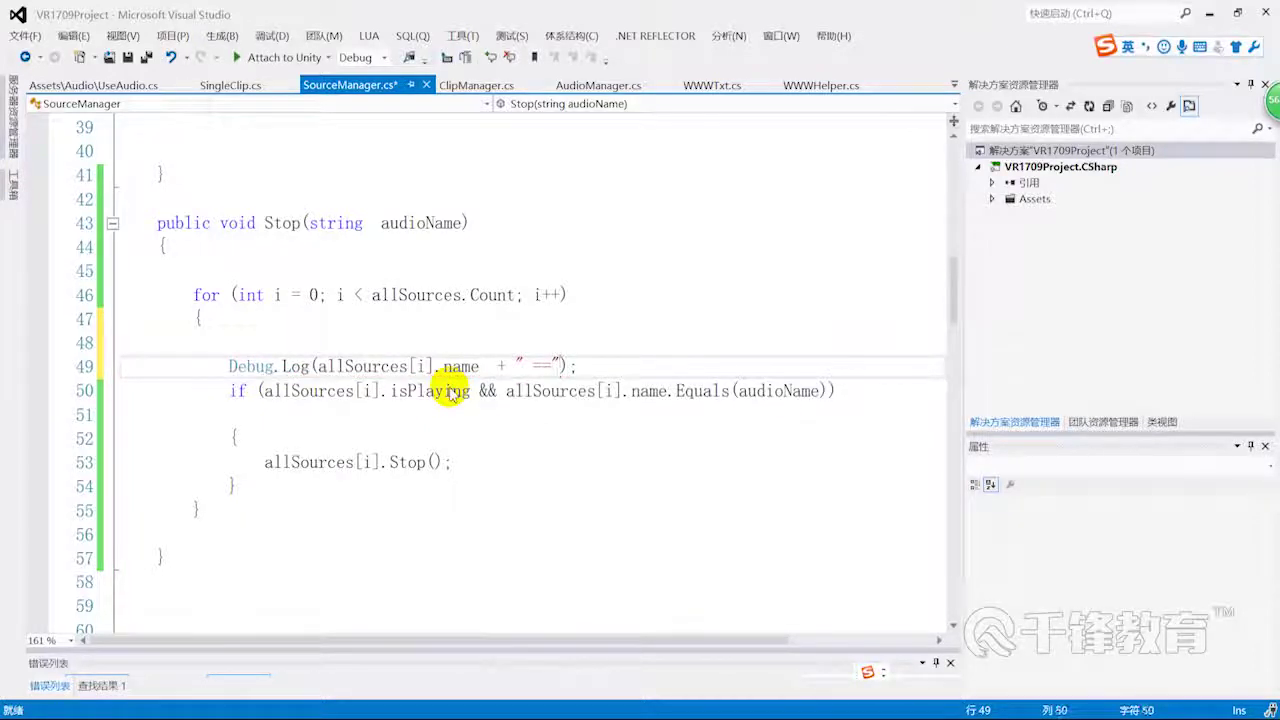
{"action": "type", "text": "+  aud"}
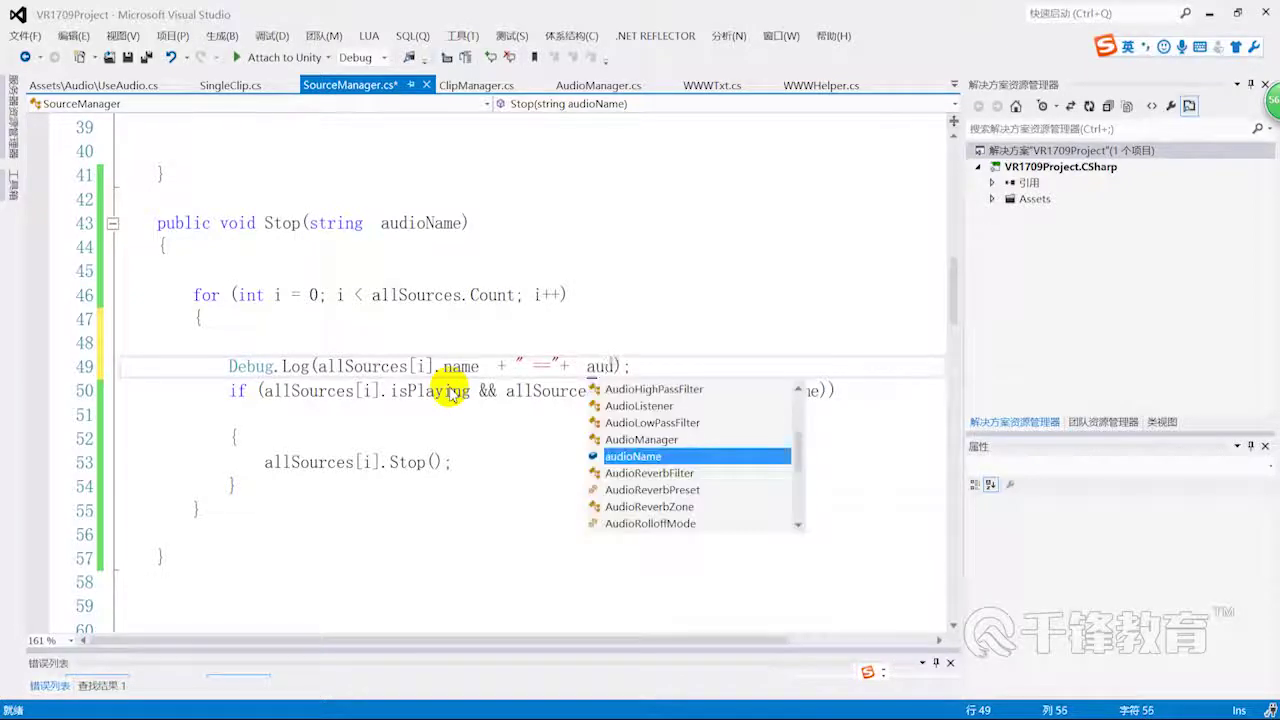
{"action": "type", "text": "i"}
{"action": "key", "text": "Tab"}
{"action": "key", "text": "ctrl+s"}
{"action": "left_click", "coordinate": [634, 440]}
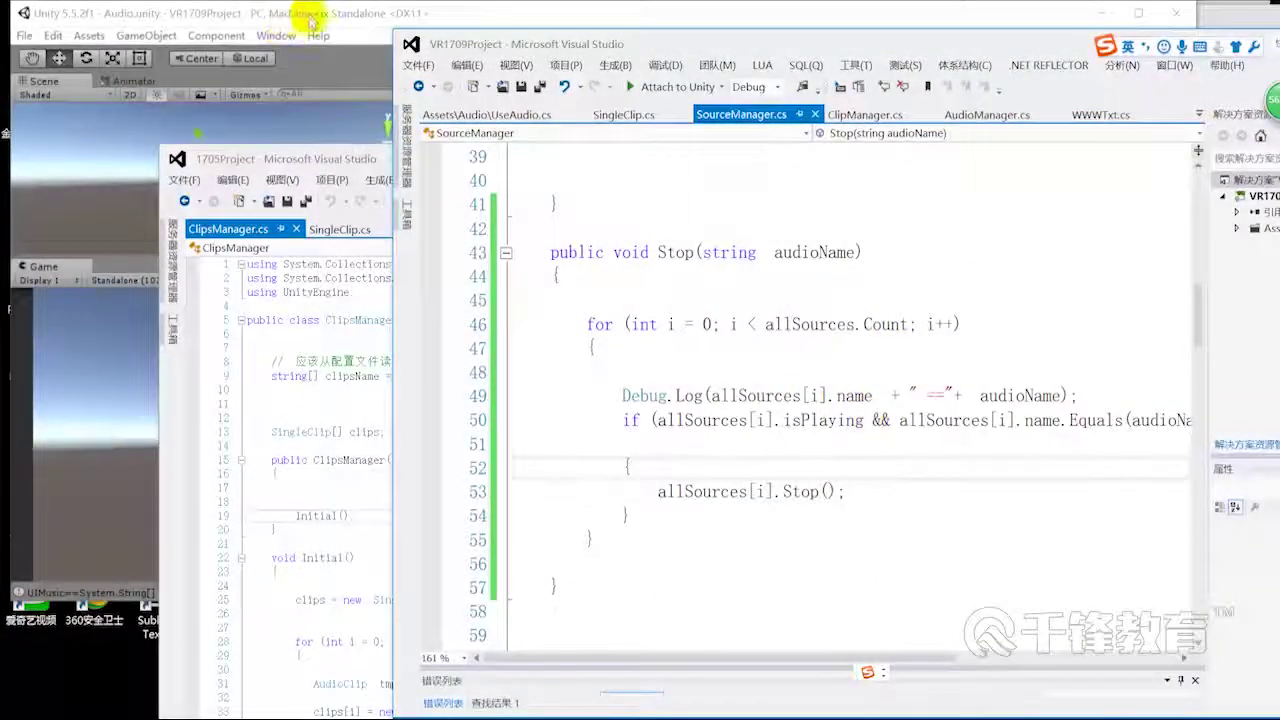
- Restart play mode in Unity and clear the old Console messages
{"action": "left_click", "coordinate": [325, 12]}
{"action": "left_click", "coordinate": [574, 58]}
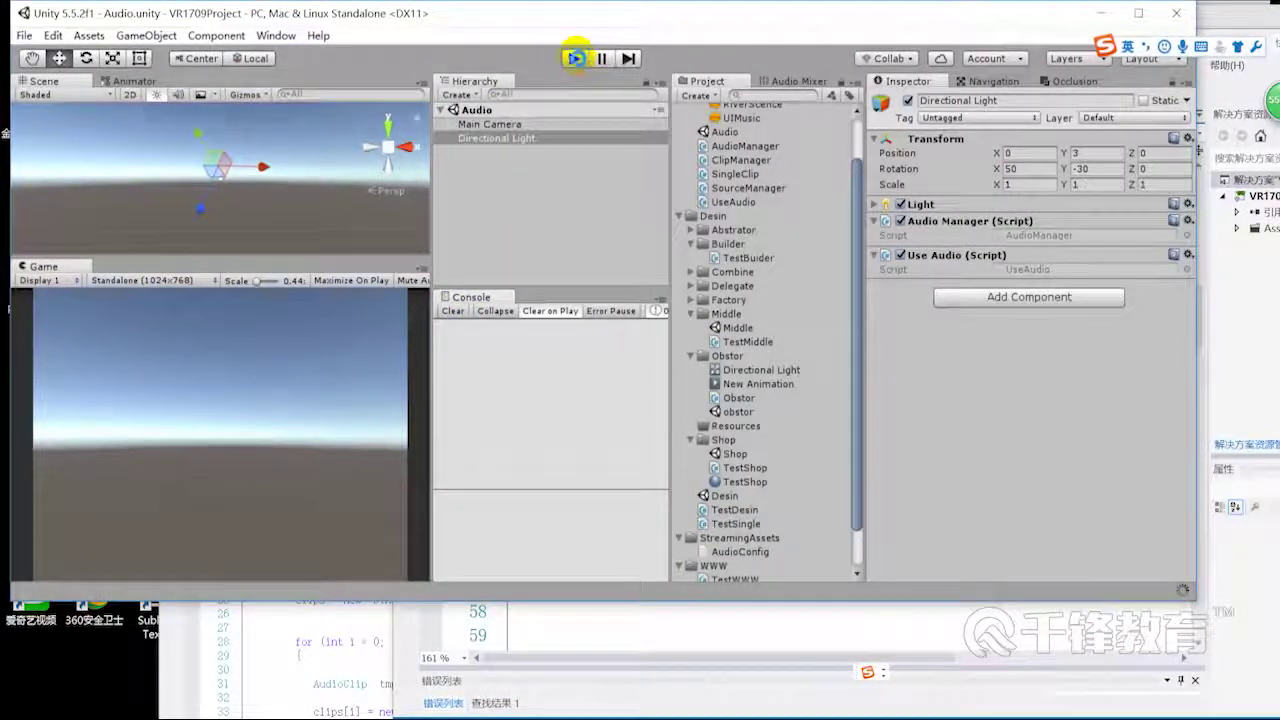
{"action": "left_click", "coordinate": [574, 58]}
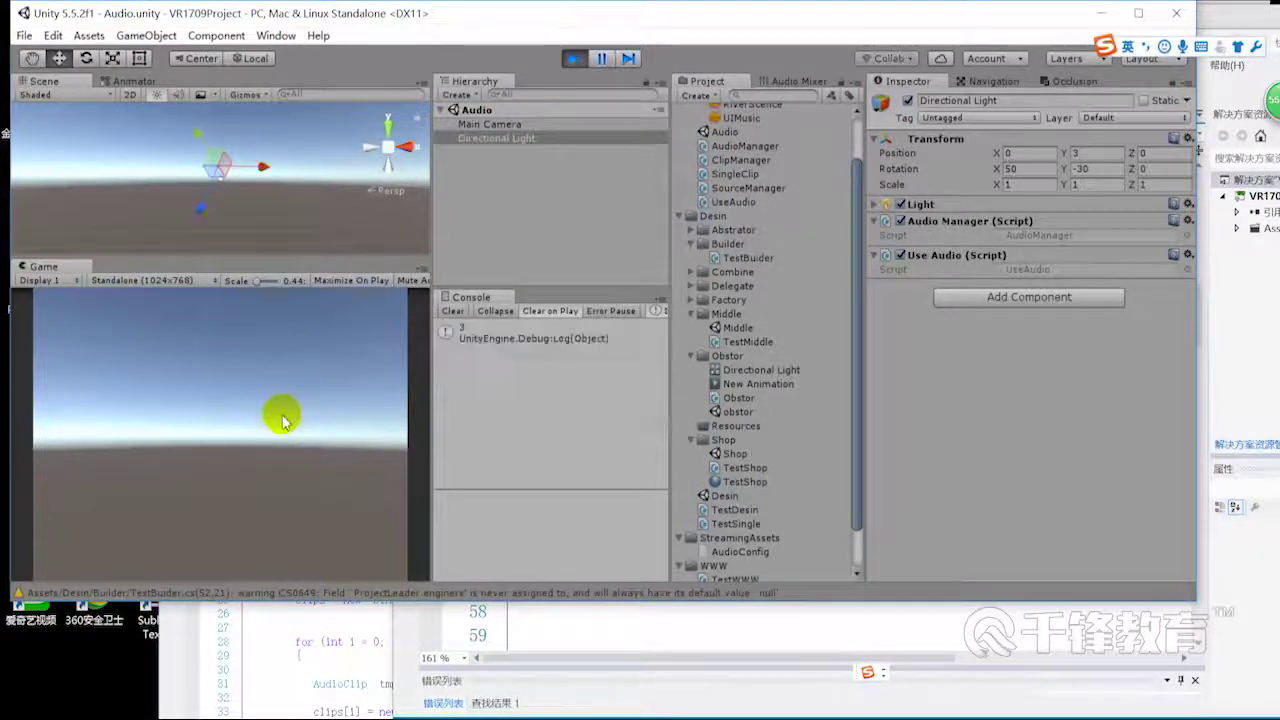
{"action": "left_click", "coordinate": [452, 311]}
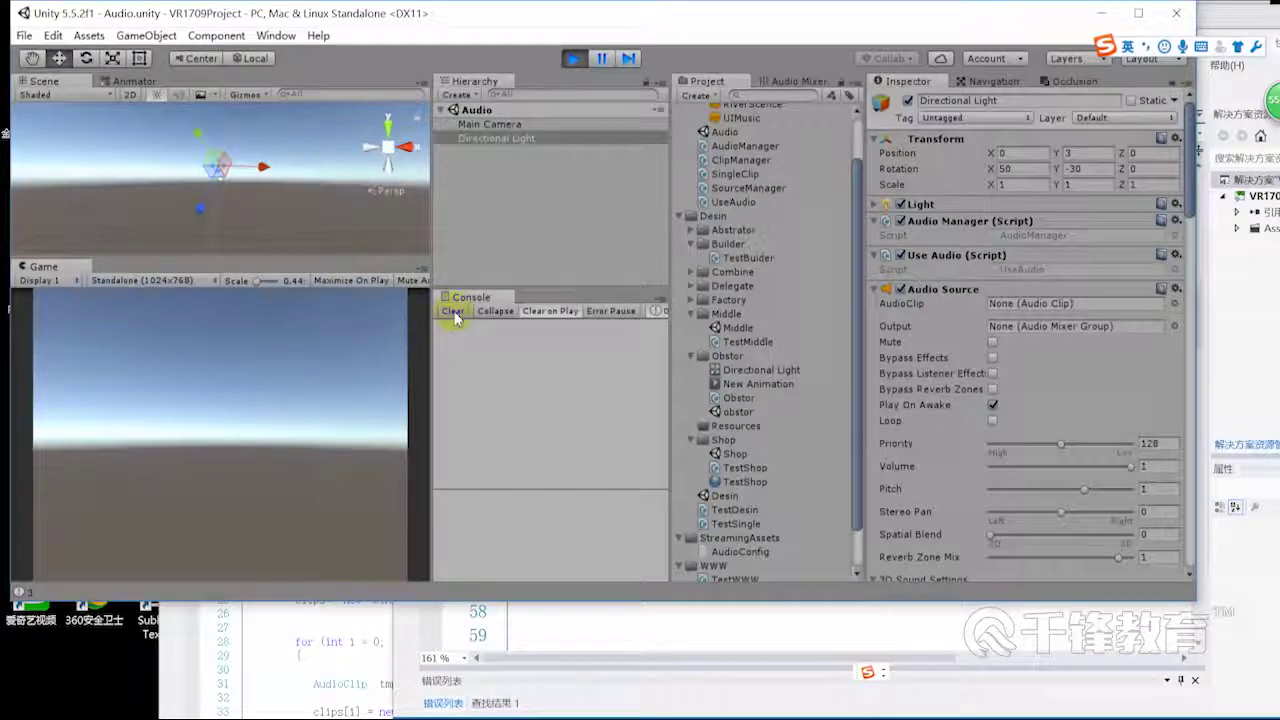
- Trigger stopping UIMusic in the game and inspect the 'Directional Light ==UIMusic' log stack trace
{"action": "left_click", "coordinate": [286, 377]}
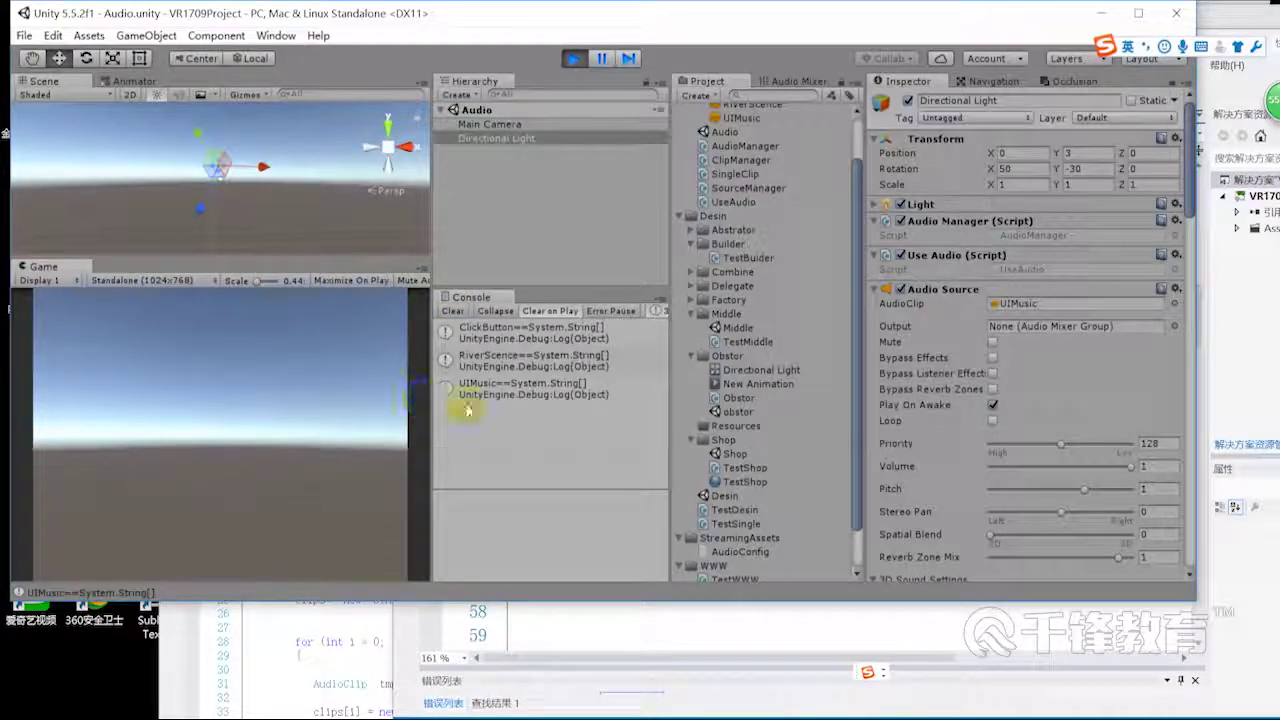
{"action": "left_click", "coordinate": [466, 312]}
{"action": "left_click", "coordinate": [336, 416]}
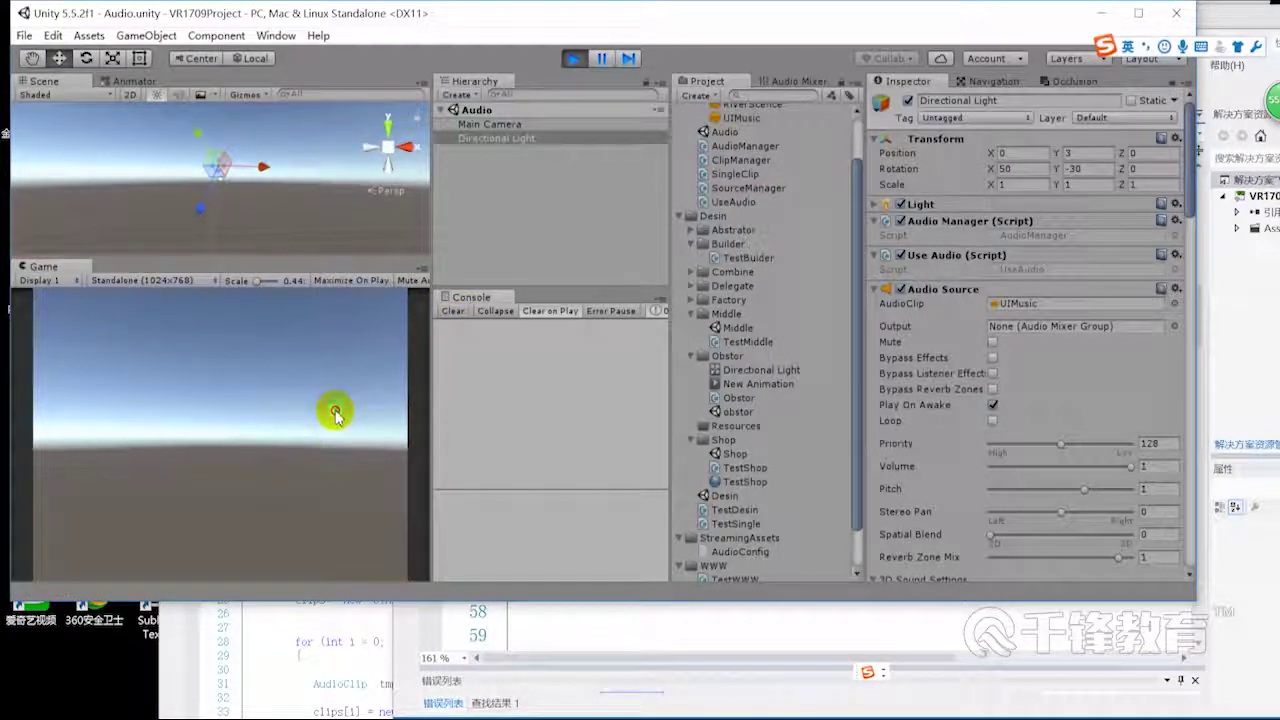
{"action": "left_click", "coordinate": [336, 418]}
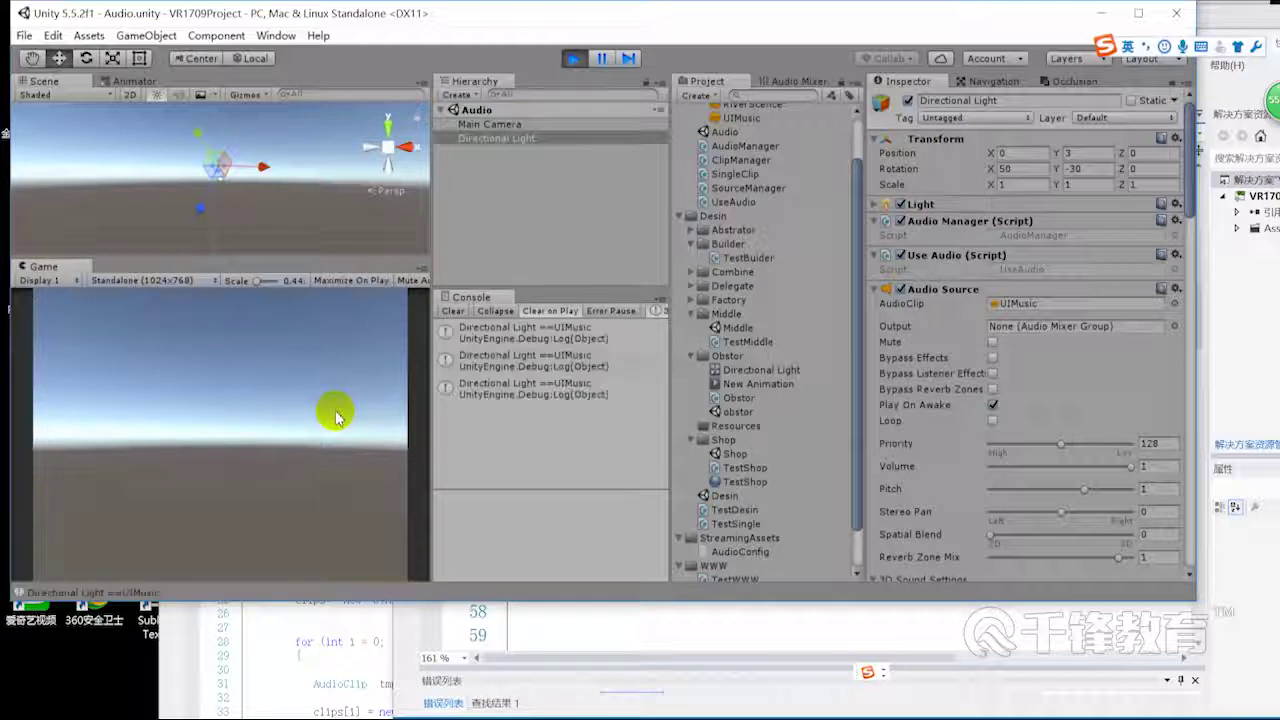
{"action": "left_click", "coordinate": [545, 398]}
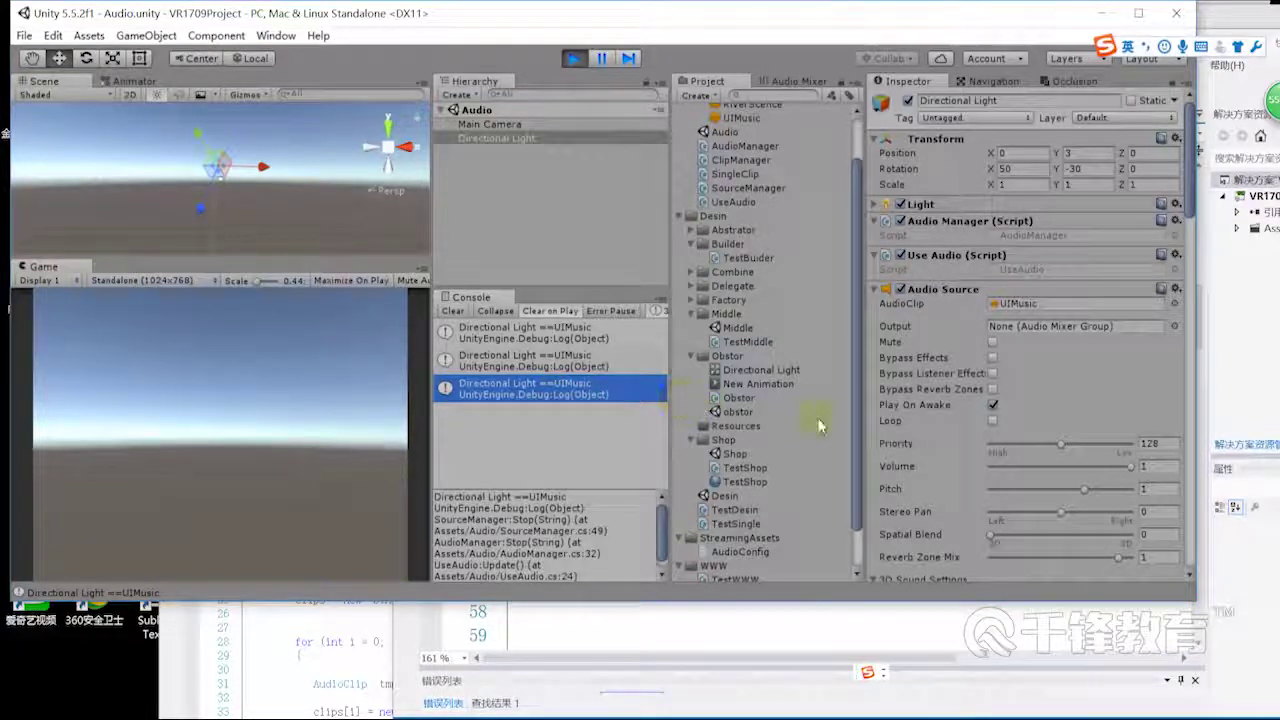
{"action": "left_click", "coordinate": [755, 18]}
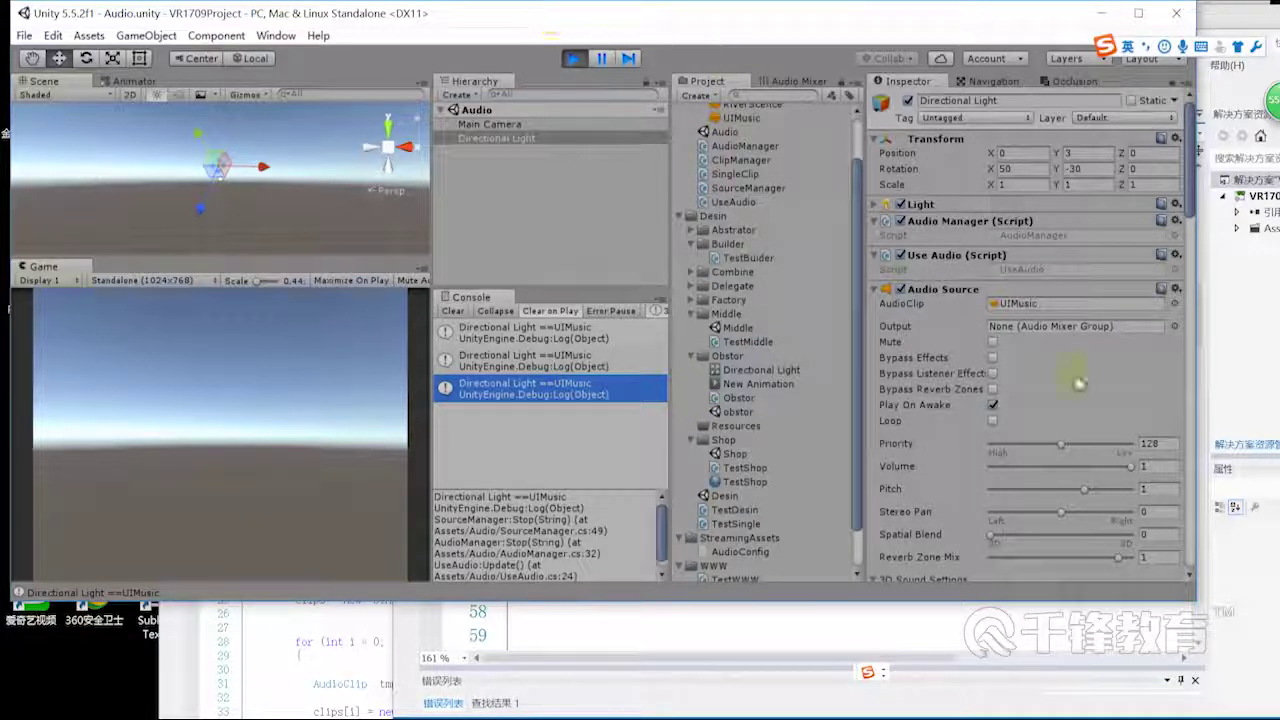
- Bring SourceManager.cs forward and review every use of allSources
{"action": "left_click", "coordinate": [1037, 640]}
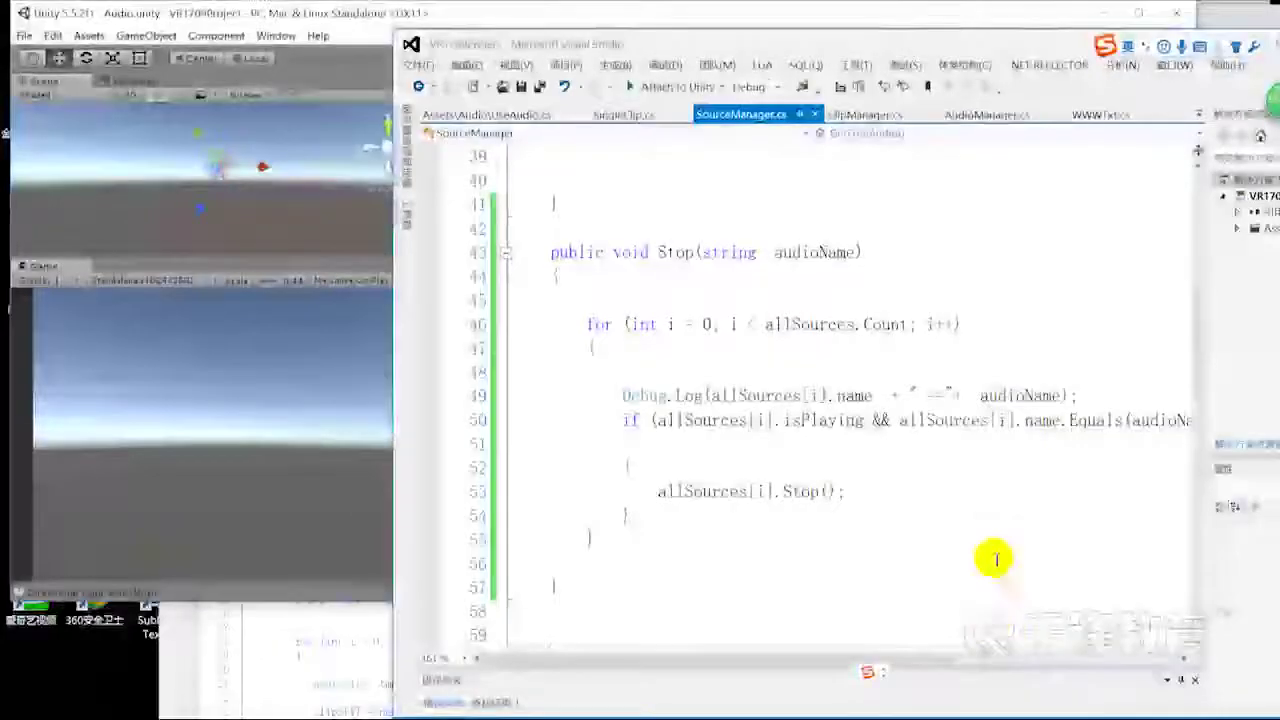
{"action": "double_click", "coordinate": [764, 396]}
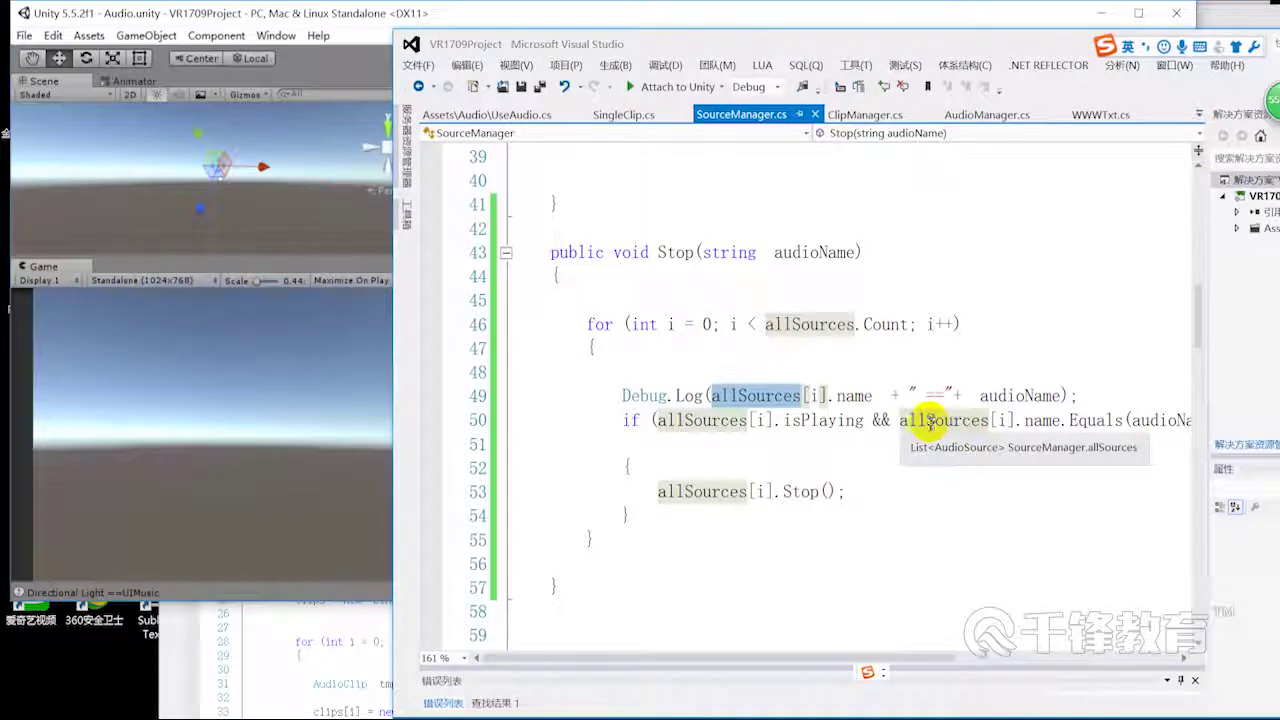
{"action": "scroll", "coordinate": [876, 392], "scroll_direction": "up", "scroll_amount": 3}
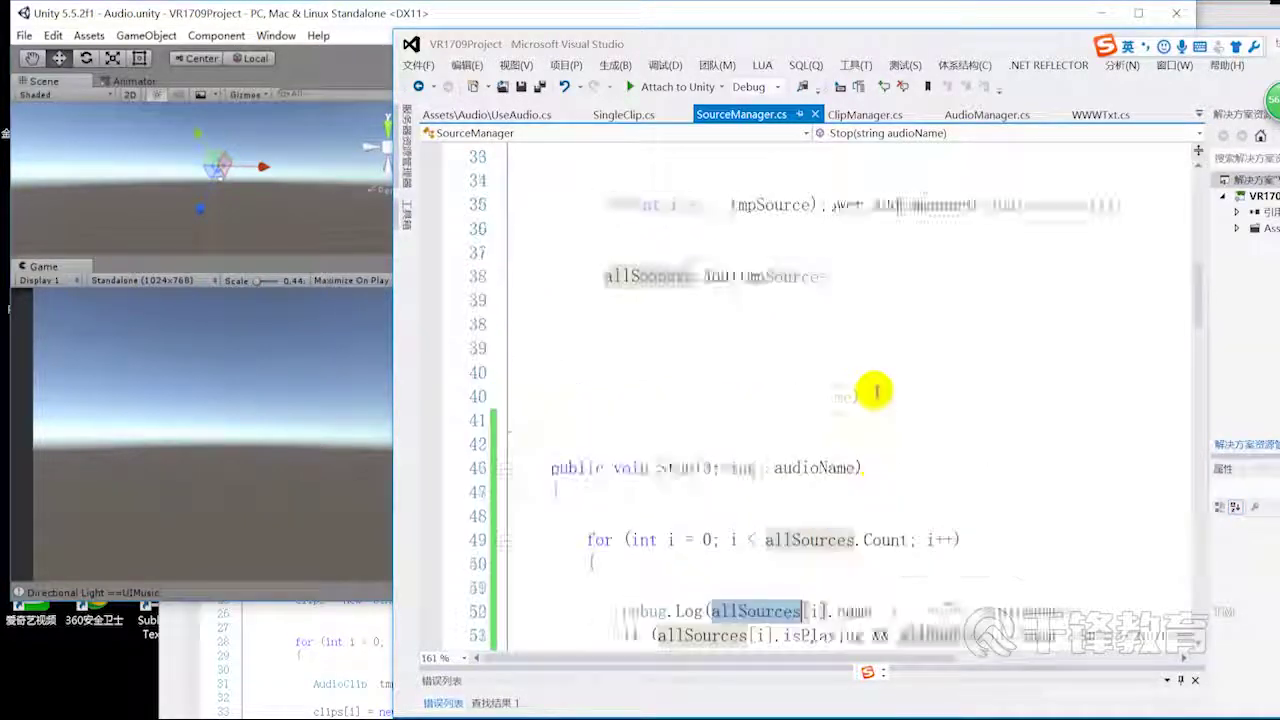
{"action": "scroll", "coordinate": [875, 395], "scroll_direction": "up", "scroll_amount": 3}
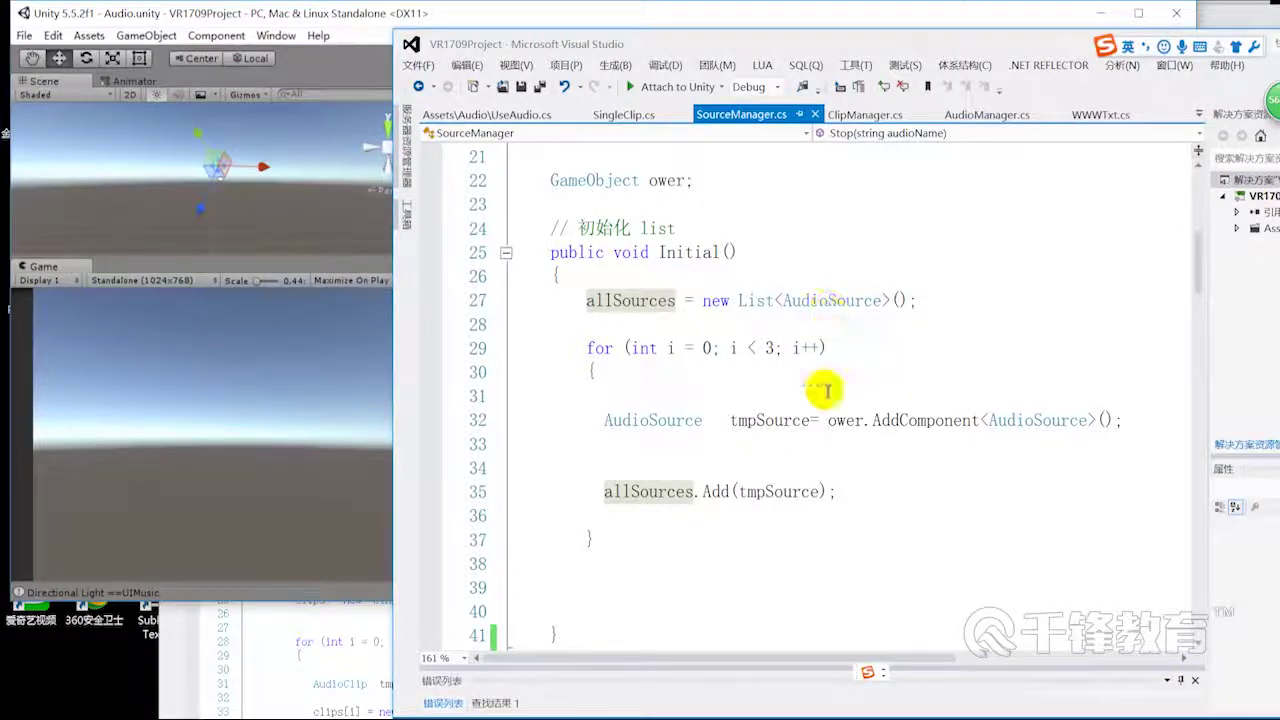
{"action": "scroll", "coordinate": [786, 437], "scroll_direction": "up", "scroll_amount": 2}
{"action": "scroll", "coordinate": [806, 434], "scroll_direction": "up", "scroll_amount": 1}
{"action": "scroll", "coordinate": [804, 436], "scroll_direction": "up", "scroll_amount": 2}
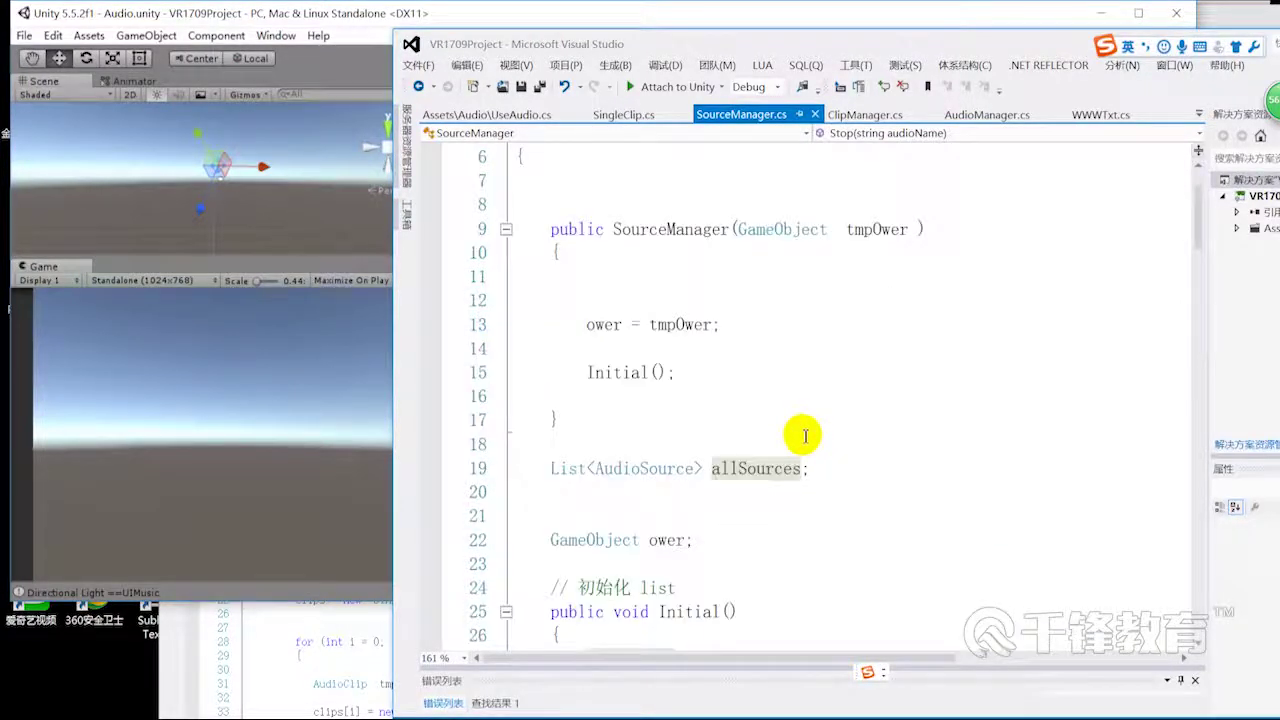
{"action": "scroll", "coordinate": [808, 434], "scroll_direction": "down", "scroll_amount": 4}
{"action": "scroll", "coordinate": [857, 434], "scroll_direction": "down", "scroll_amount": 4}
{"action": "scroll", "coordinate": [849, 417], "scroll_direction": "down", "scroll_amount": 4}
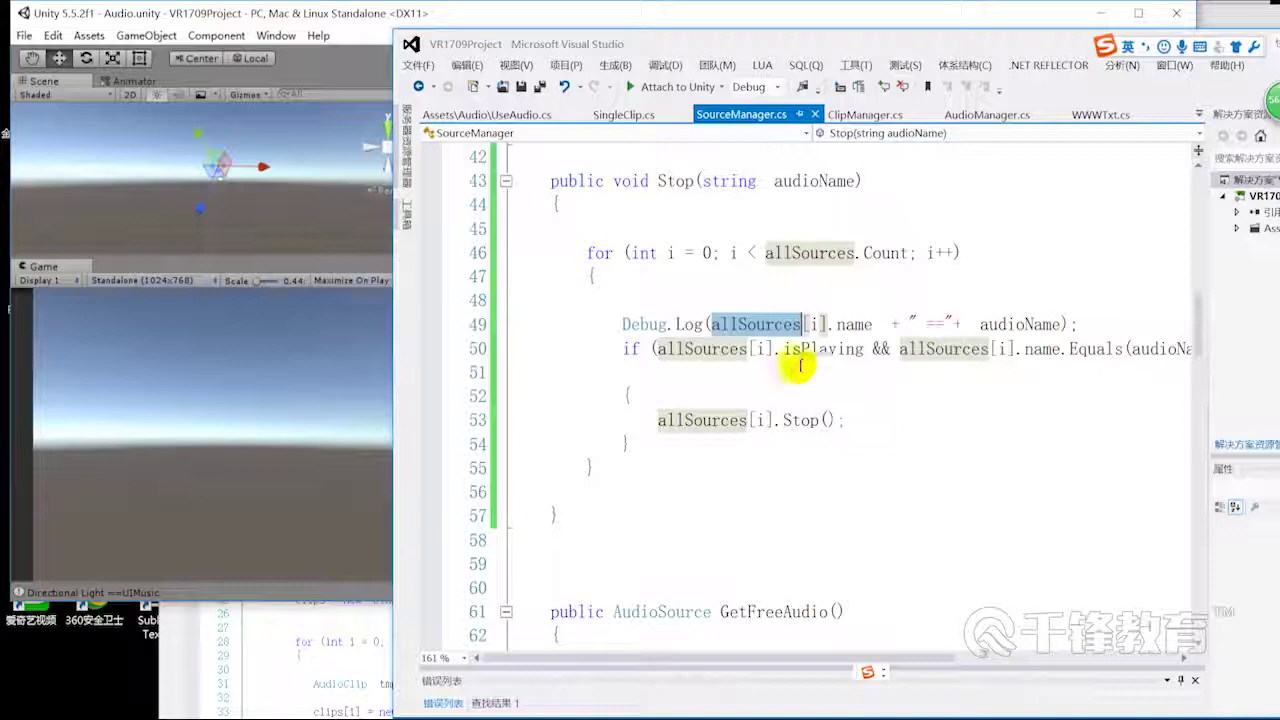
- Replace allSources[i].name with allSources[i].clip.name in Stop's line-50 comparison
{"action": "left_click", "coordinate": [1037, 349]}
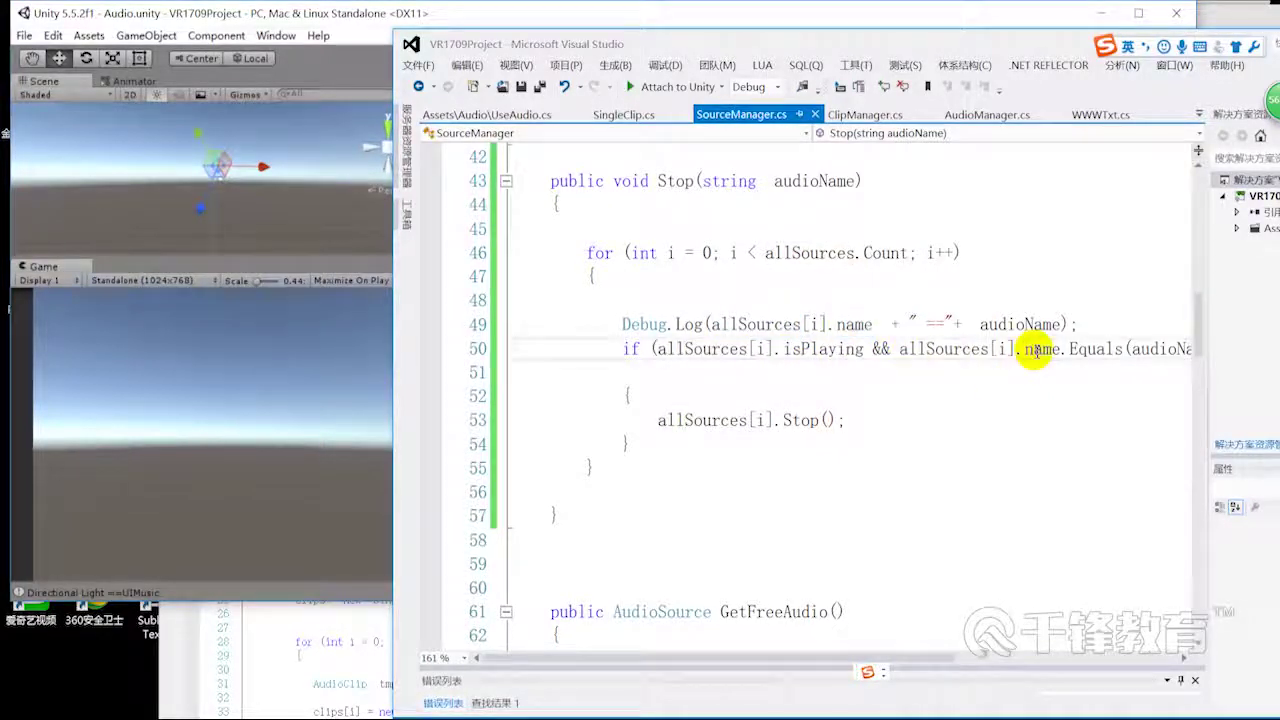
{"action": "double_click", "coordinate": [1040, 349]}
{"action": "key", "text": "BackSpace"}
{"action": "type", "text": "cl"}
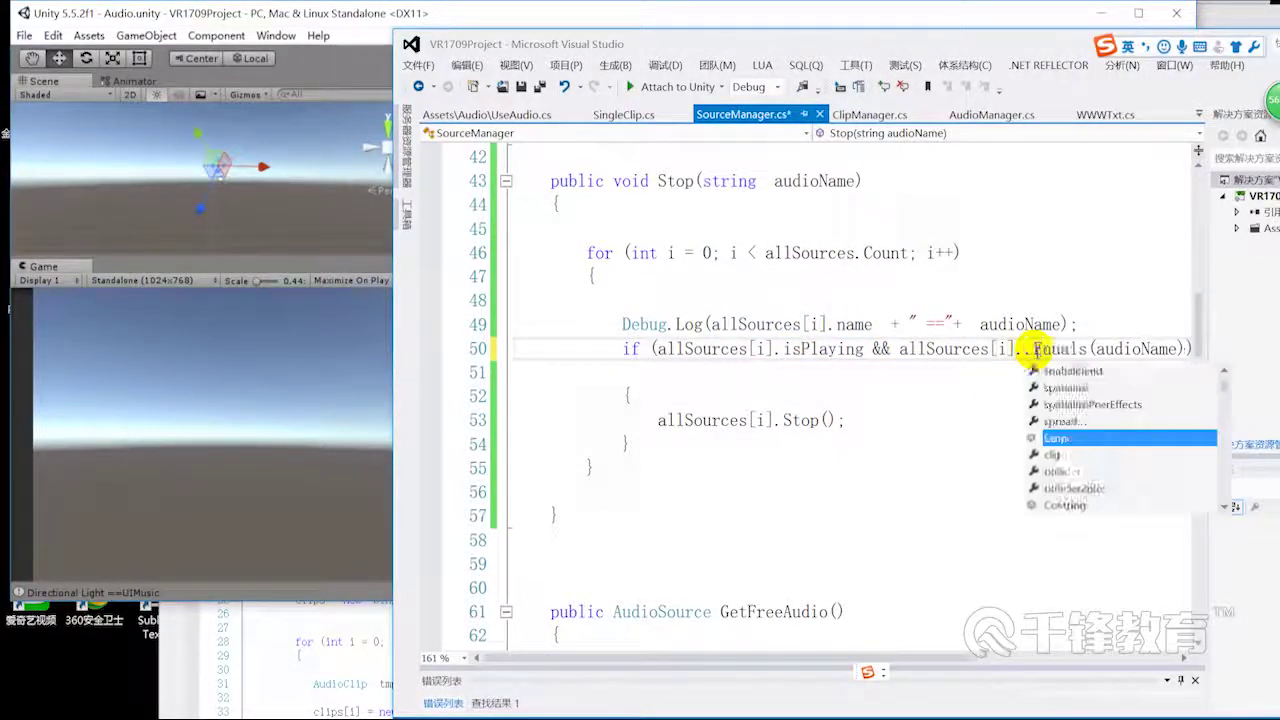
{"action": "key", "text": "Tab"}
{"action": "type", "text": "name"}
{"action": "key", "text": "Tab"}
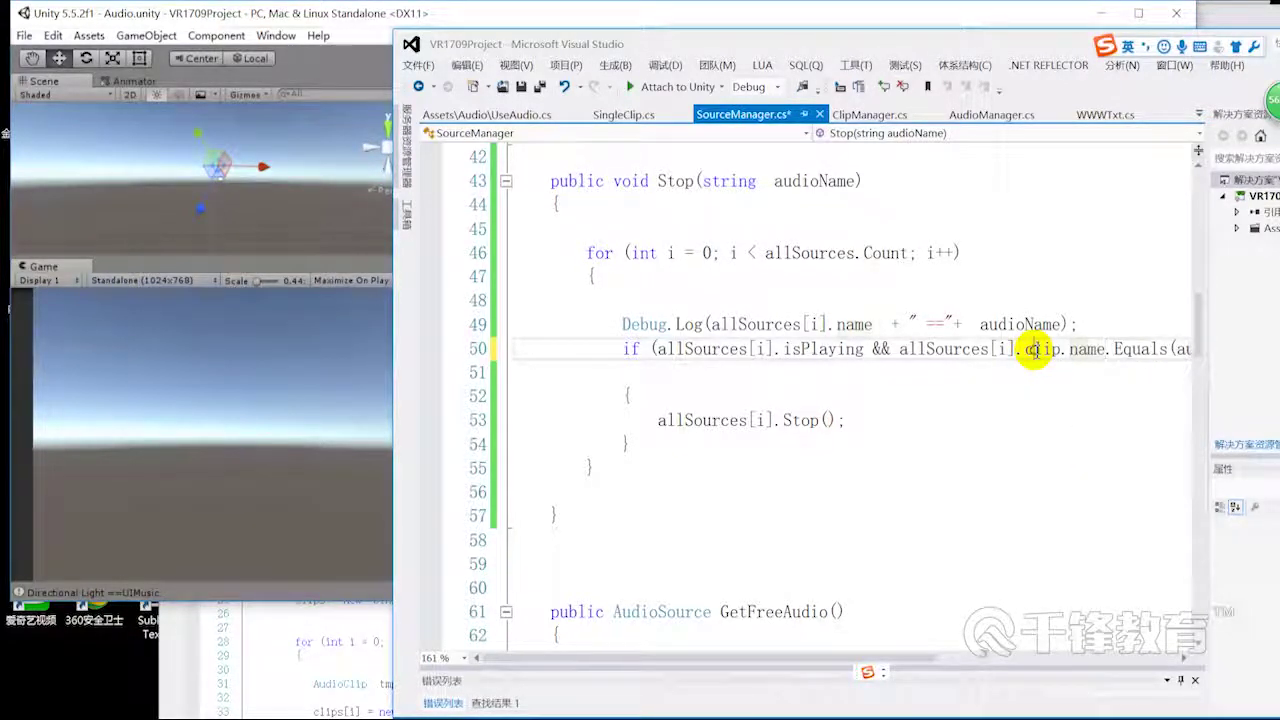
{"action": "left_click", "coordinate": [955, 349]}
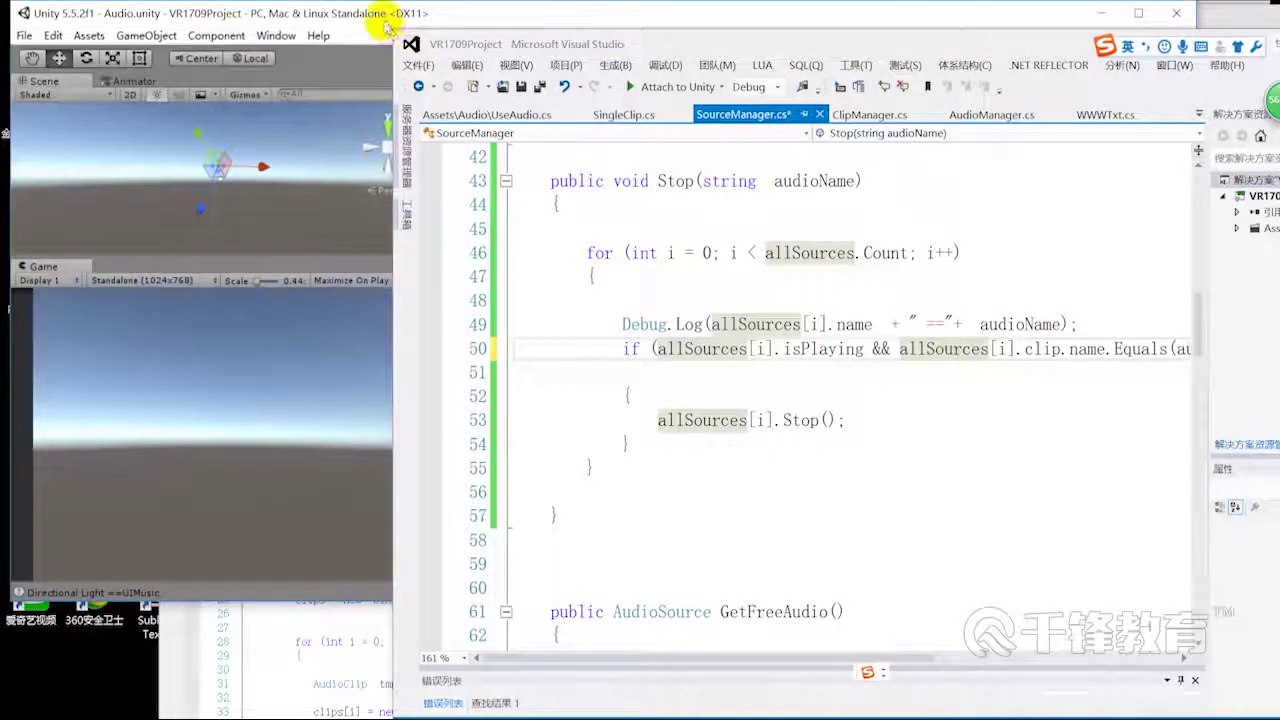
- Save the edited SourceManager.cs script
{"action": "left_click_drag", "start_coordinate": [591, 104], "coordinate": [664, 178]}
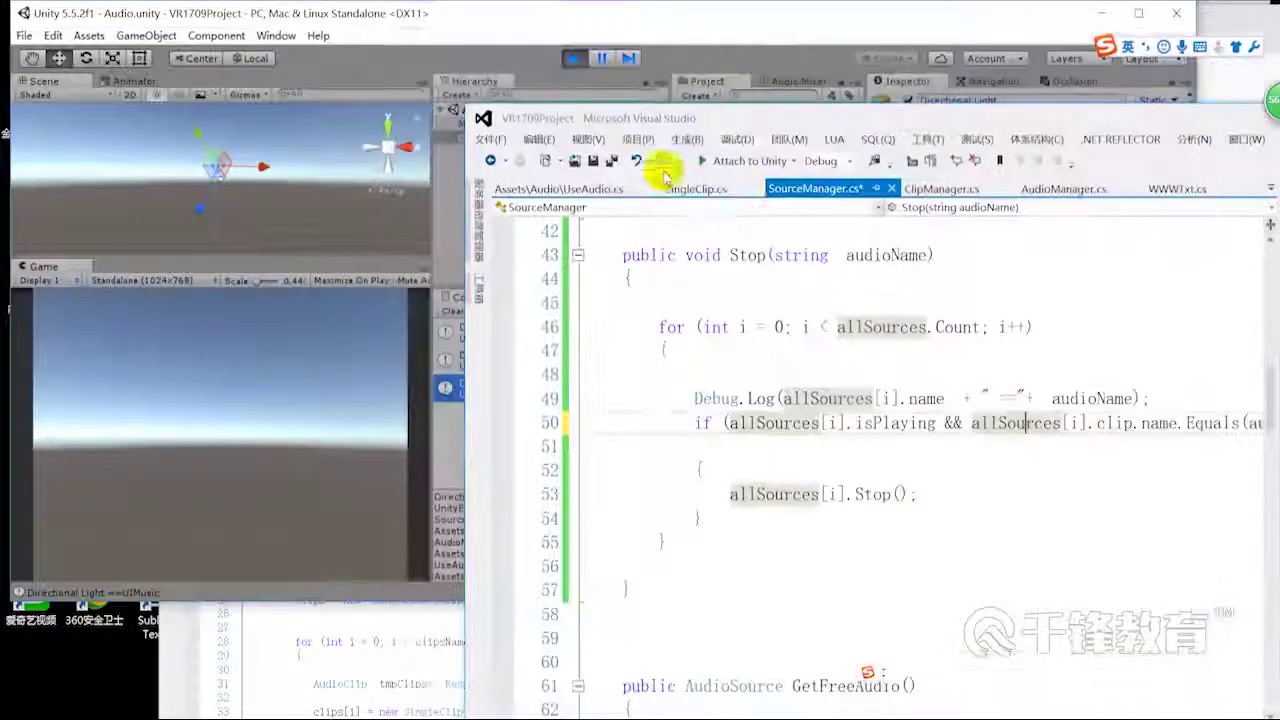
{"action": "left_click", "coordinate": [790, 326]}
{"action": "key", "text": "ctrl+s"}
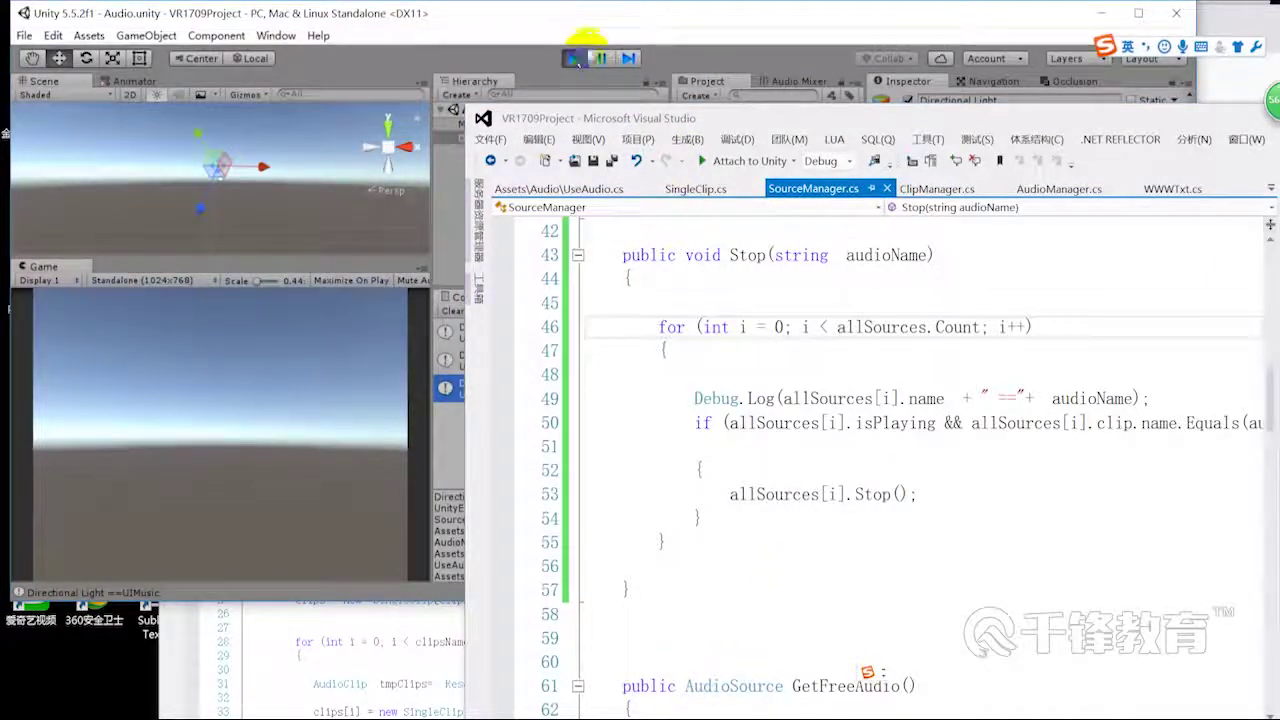
- Start the Audio scene in play mode, then return to the Debug.Log line in the code editor
{"action": "left_click", "coordinate": [574, 59]}
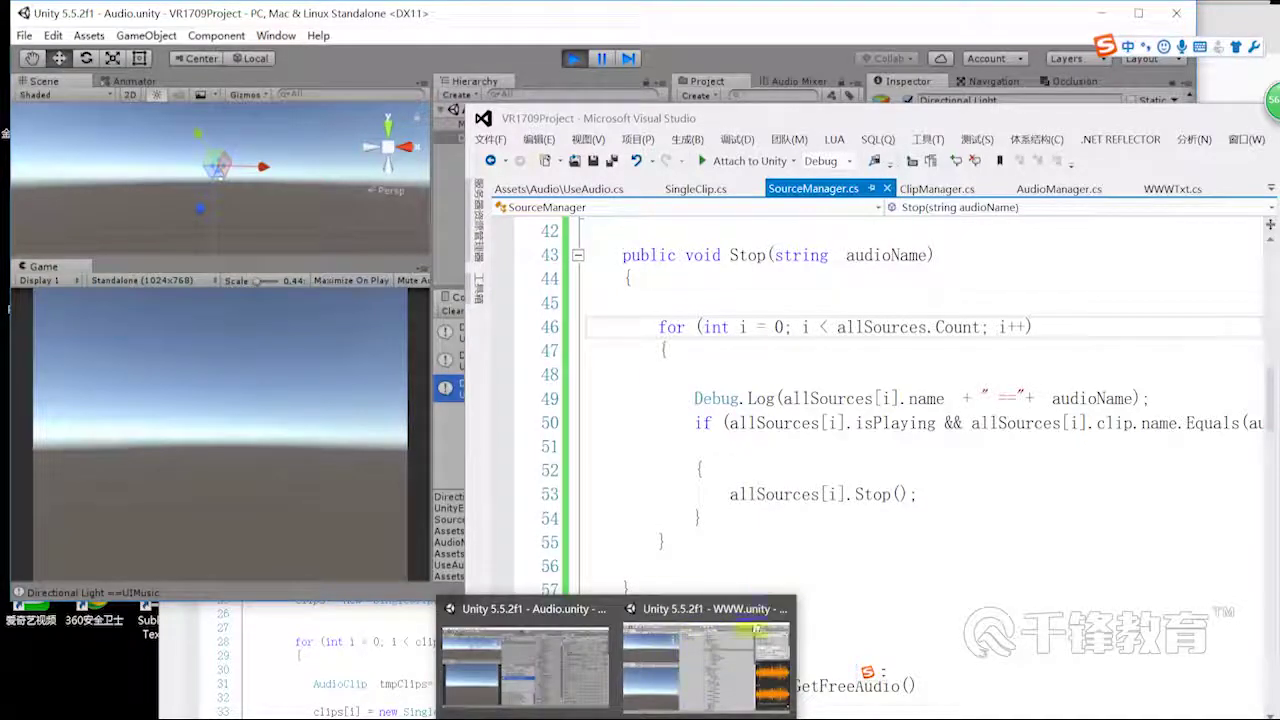
{"action": "left_click", "coordinate": [750, 640]}
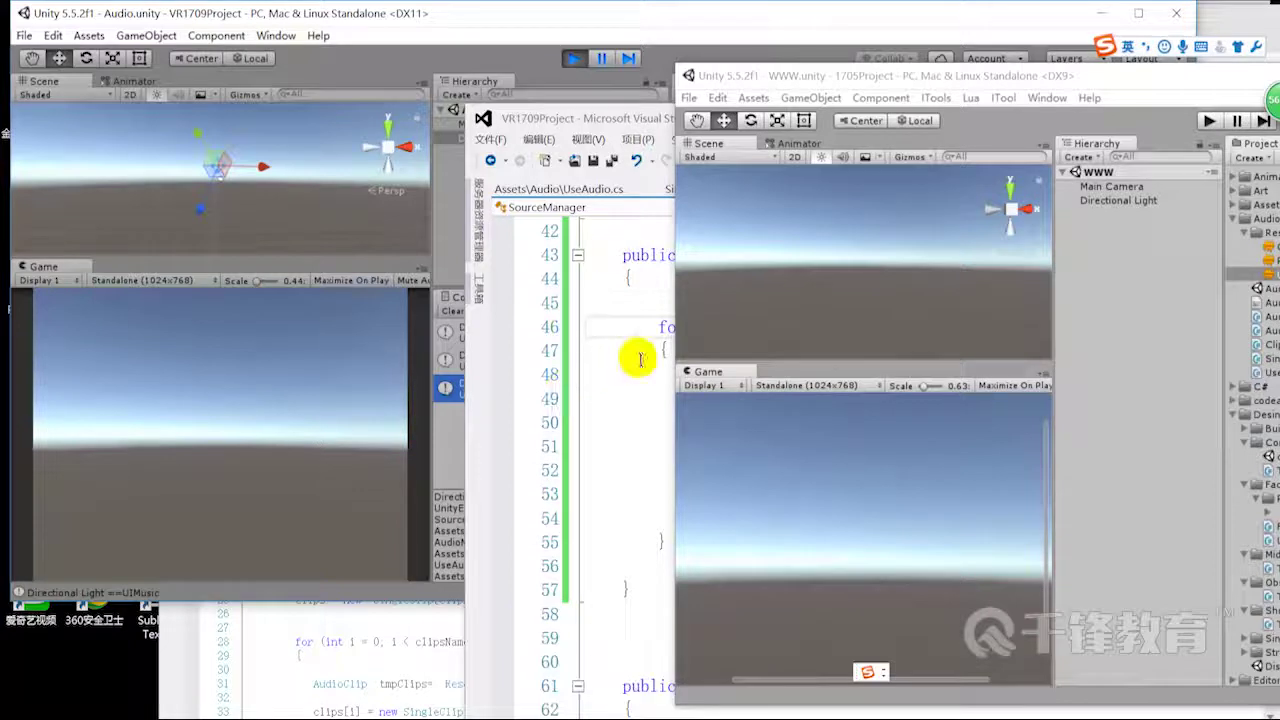
{"action": "left_click", "coordinate": [638, 352]}
{"action": "left_click", "coordinate": [785, 399]}
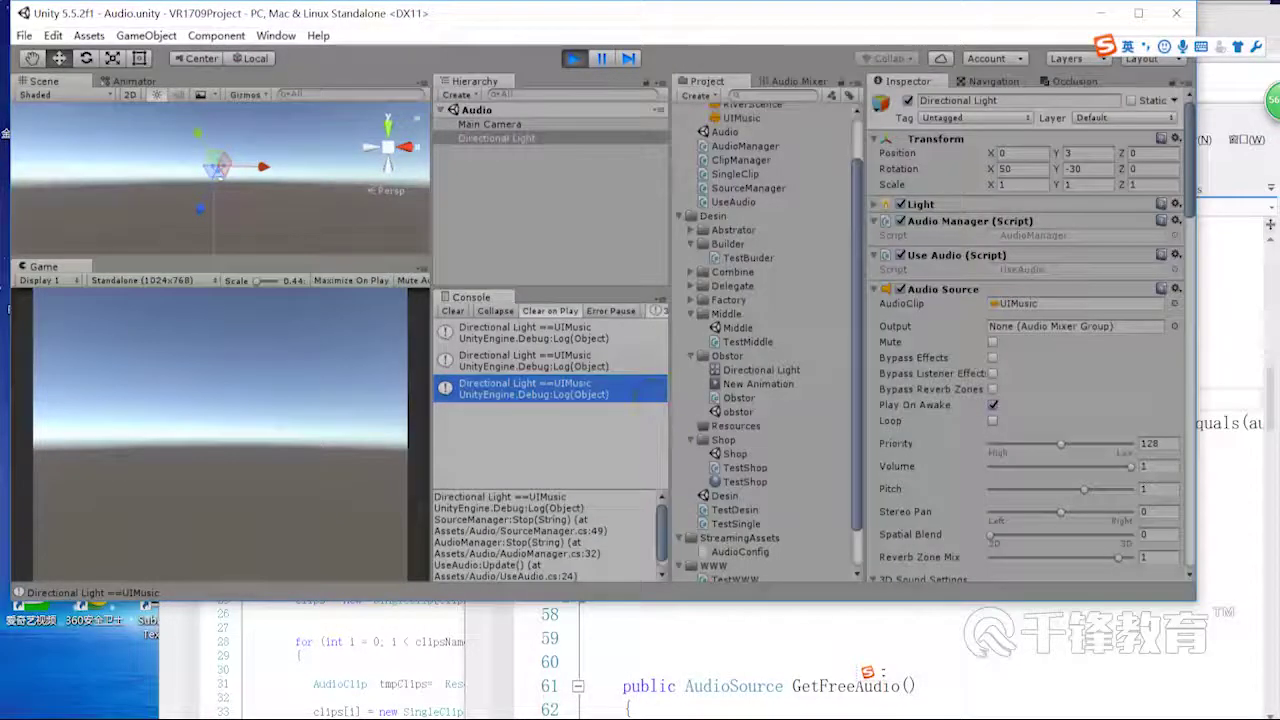
- Bring Unity forward and scroll through the Task Manager process list
{"action": "mouse_move", "coordinate": [780, 660]}
{"action": "left_click", "coordinate": [573, 58]}
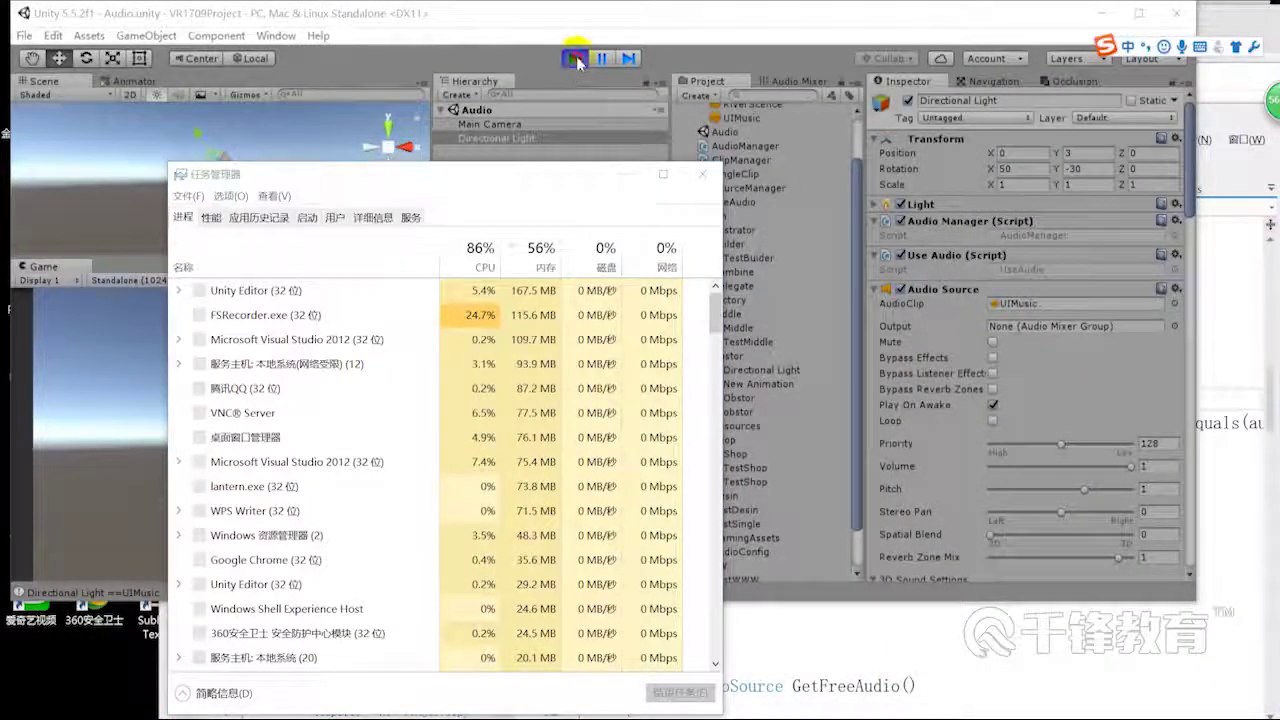
{"action": "left_click_drag", "start_coordinate": [514, 193], "coordinate": [668, 158]}
{"action": "scroll", "coordinate": [523, 423], "scroll_direction": "down", "scroll_amount": 2}
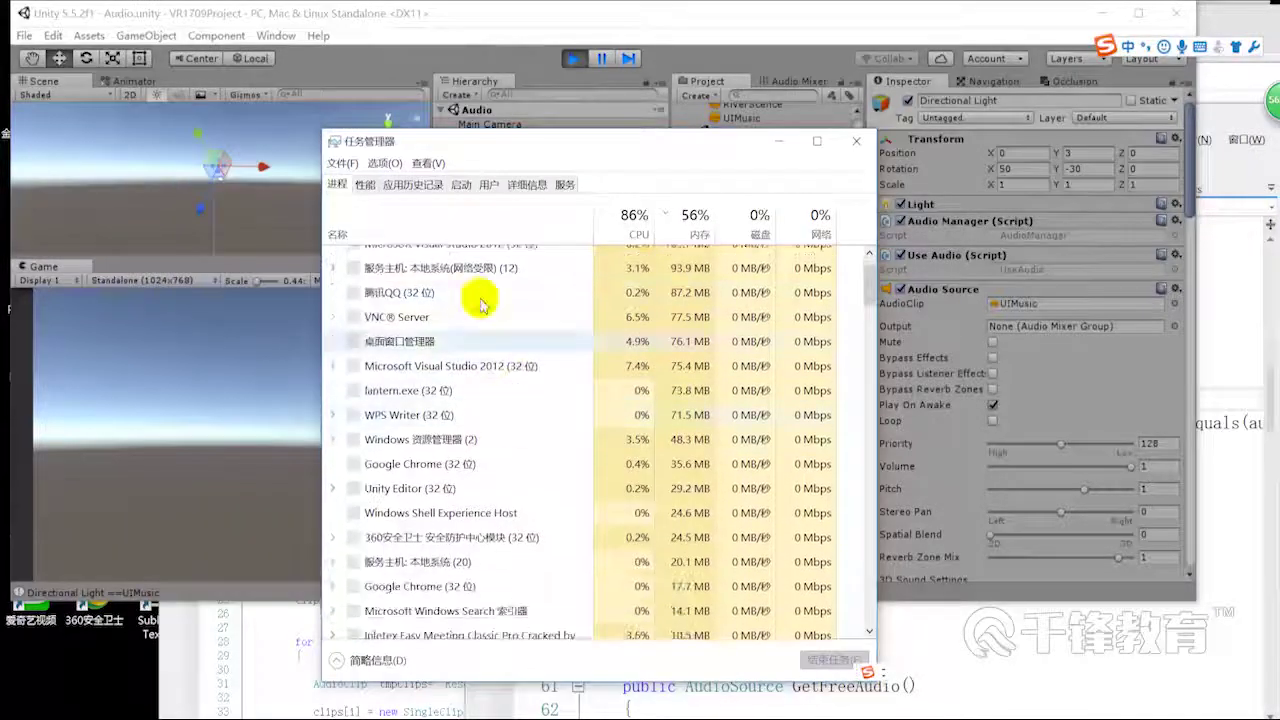
{"action": "scroll", "coordinate": [508, 549], "scroll_direction": "down", "scroll_amount": 2}
{"action": "scroll", "coordinate": [508, 549], "scroll_direction": "down", "scroll_amount": 2}
{"action": "scroll", "coordinate": [508, 549], "scroll_direction": "down", "scroll_amount": 2}
{"action": "scroll", "coordinate": [505, 548], "scroll_direction": "down", "scroll_amount": 1}
{"action": "scroll", "coordinate": [505, 470], "scroll_direction": "up", "scroll_amount": 2}
{"action": "scroll", "coordinate": [505, 385], "scroll_direction": "up", "scroll_amount": 1}
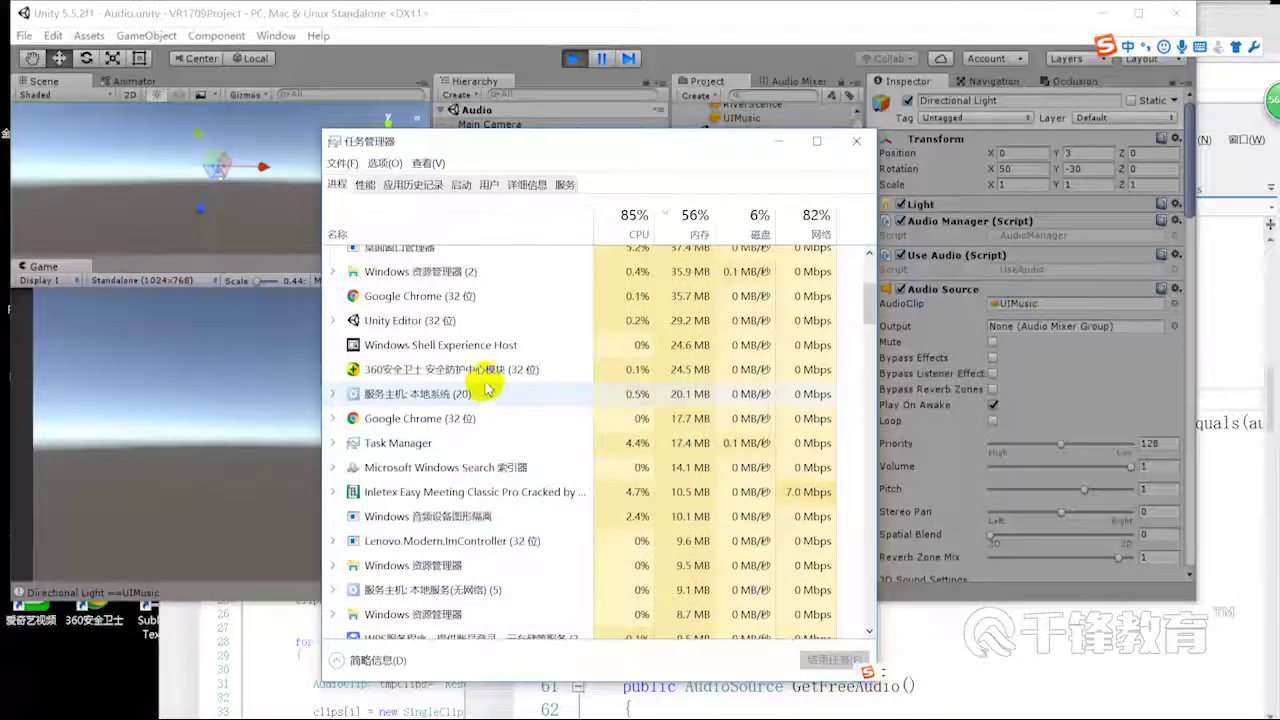
{"action": "scroll", "coordinate": [518, 362], "scroll_direction": "up", "scroll_amount": 1}
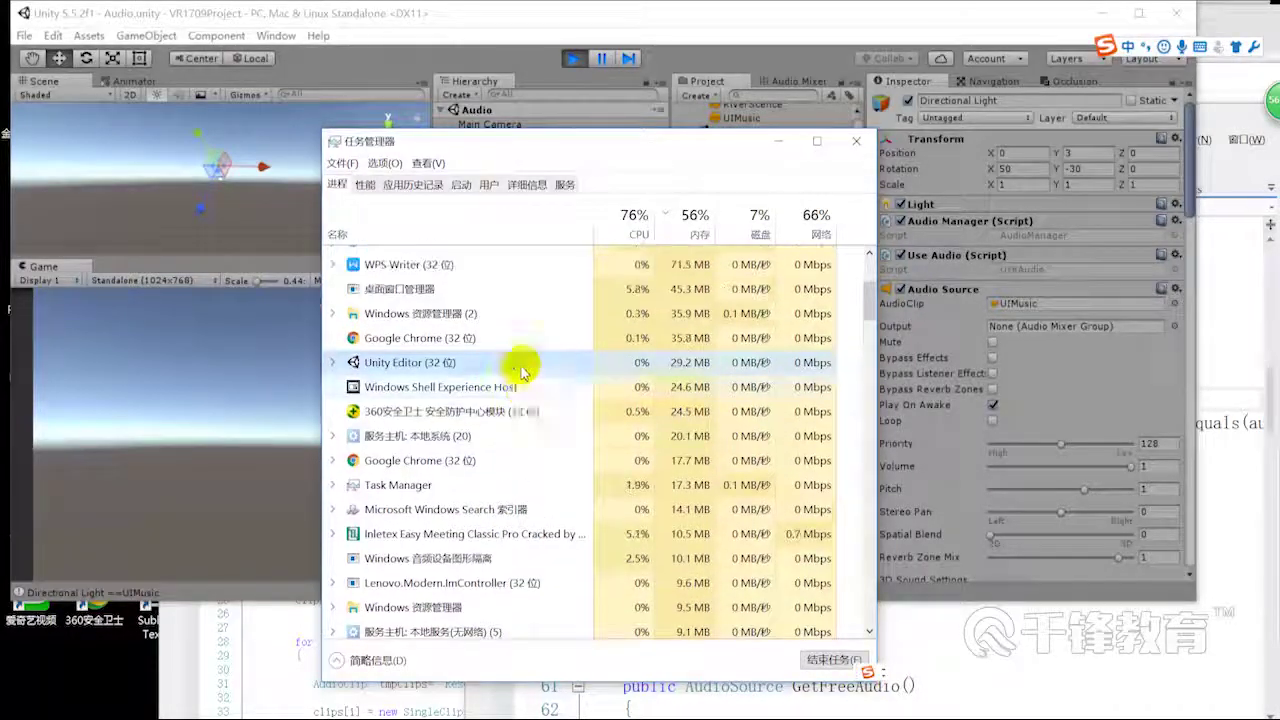
{"action": "scroll", "coordinate": [540, 400], "scroll_direction": "up", "scroll_amount": 1}
{"action": "scroll", "coordinate": [514, 362], "scroll_direction": "up", "scroll_amount": 1}
{"action": "scroll", "coordinate": [514, 364], "scroll_direction": "up", "scroll_amount": 1}
{"action": "scroll", "coordinate": [517, 366], "scroll_direction": "up", "scroll_amount": 1}
{"action": "scroll", "coordinate": [518, 366], "scroll_direction": "up", "scroll_amount": 1}
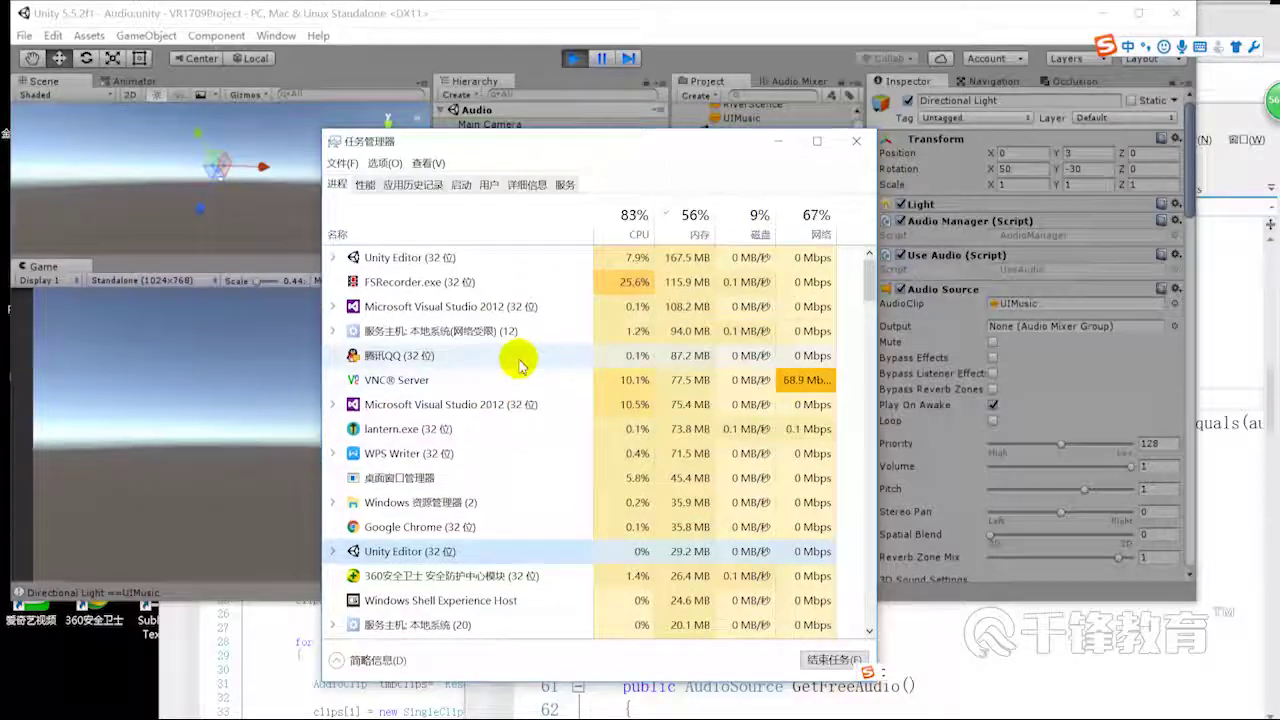
- Try ending the Unity Editor process, then end the Google Chrome task
{"action": "left_click", "coordinate": [500, 257]}
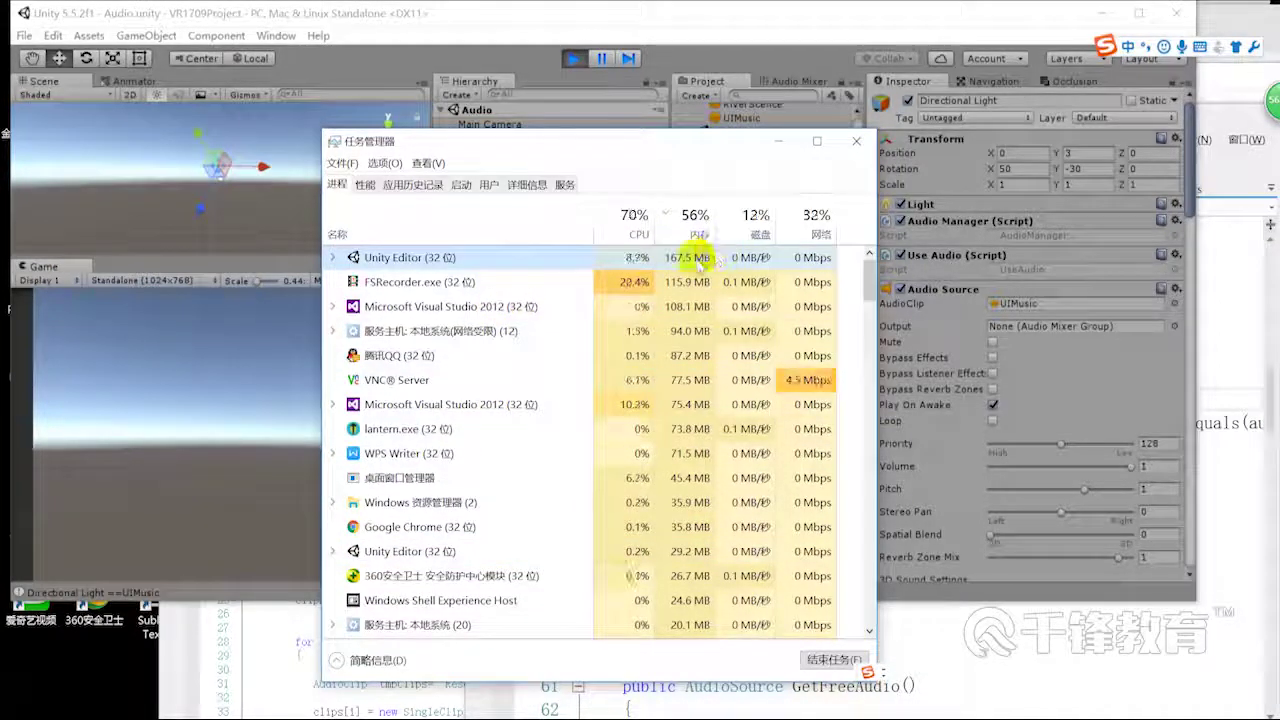
{"action": "left_click", "coordinate": [832, 660]}
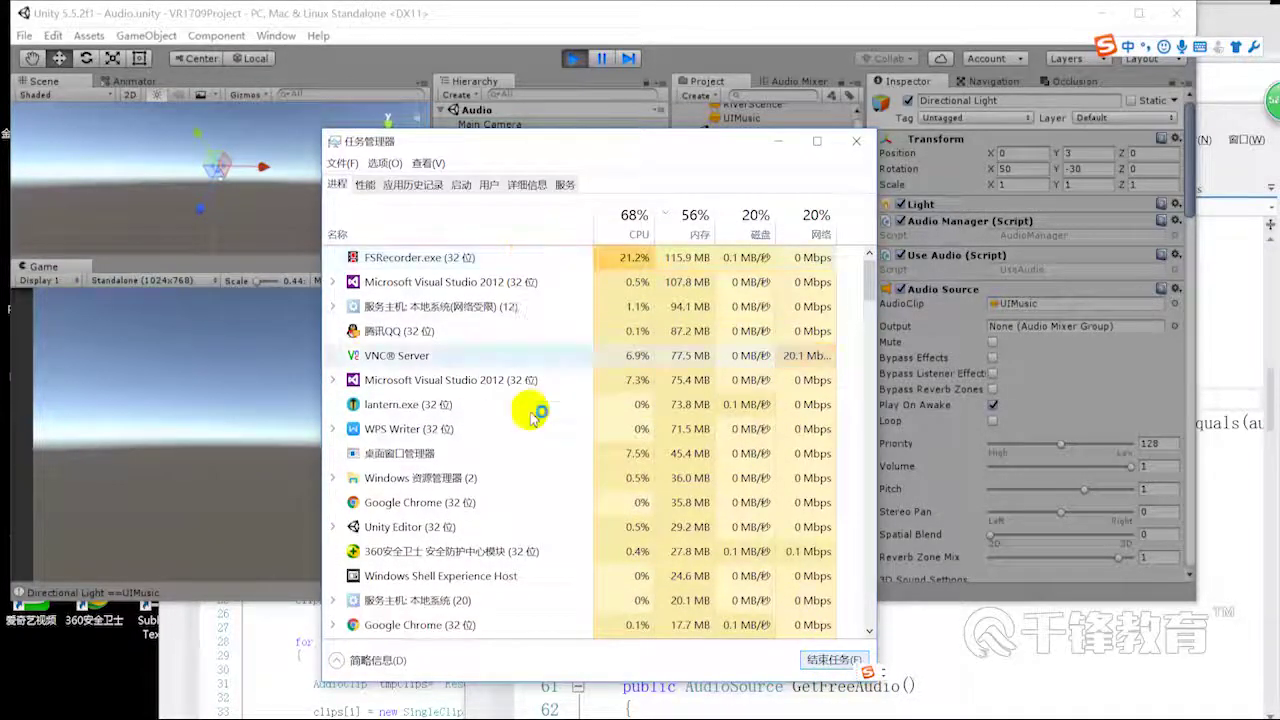
{"action": "left_click", "coordinate": [498, 527]}
{"action": "left_click", "coordinate": [814, 661]}
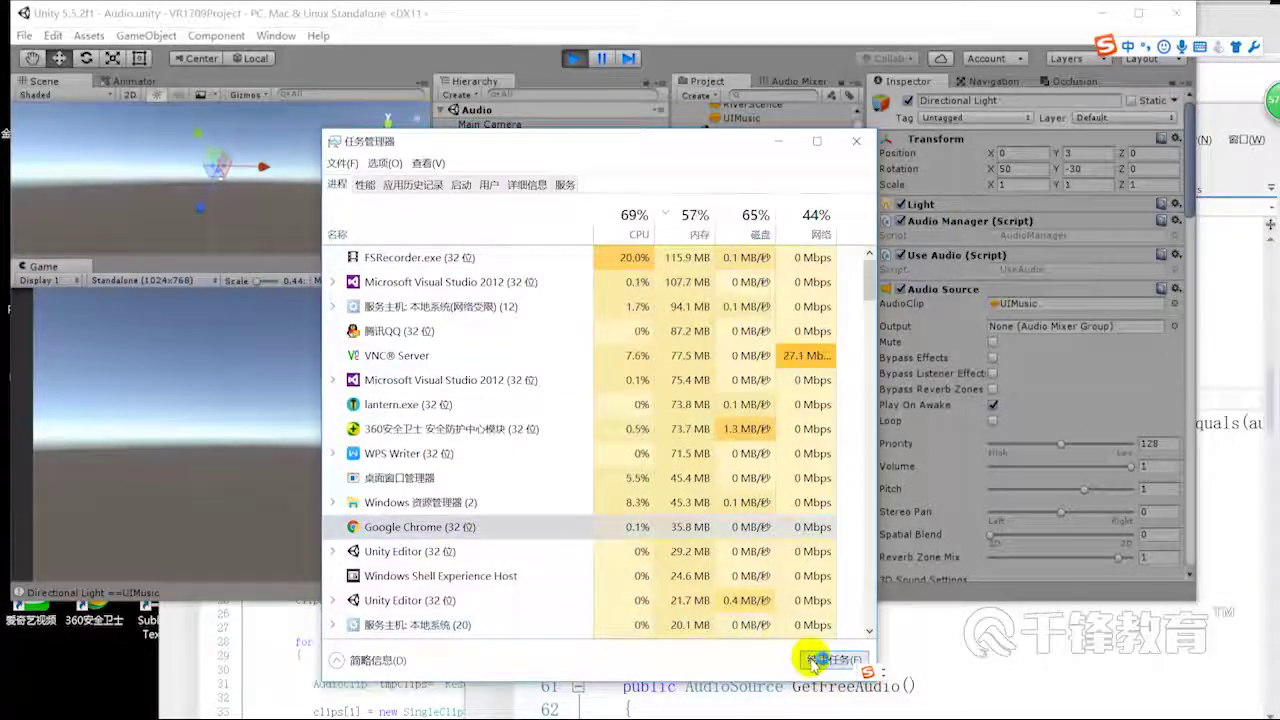
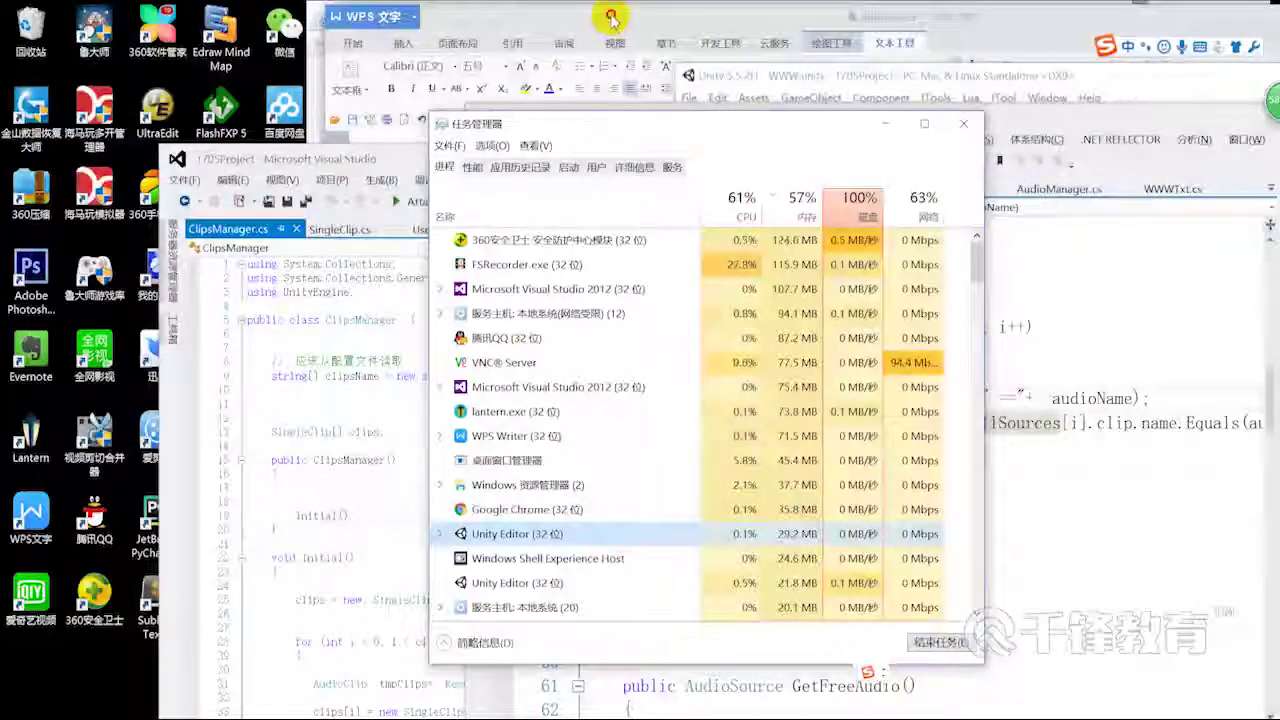
- Move the WPS and Teacher folder windows aside and close the Teacher folder window
{"action": "left_click_drag", "start_coordinate": [608, 12], "coordinate": [801, 88]}
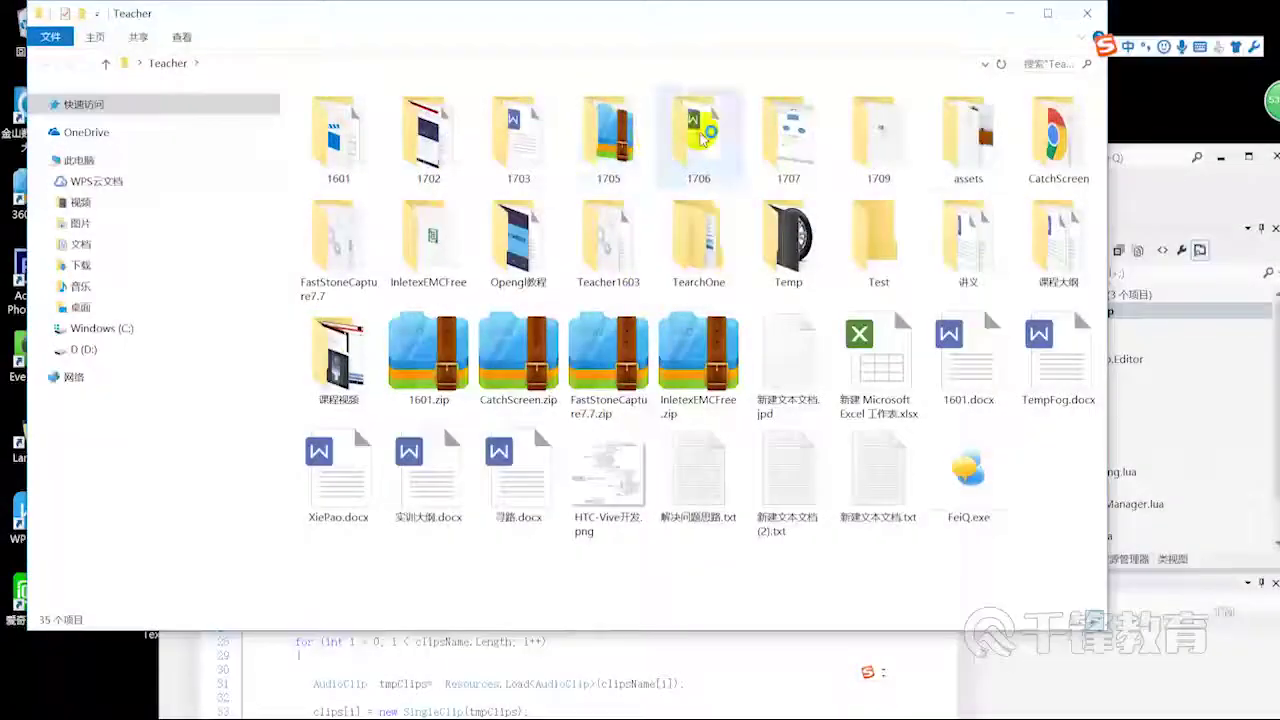
{"action": "left_click_drag", "start_coordinate": [923, 23], "coordinate": [710, 53]}
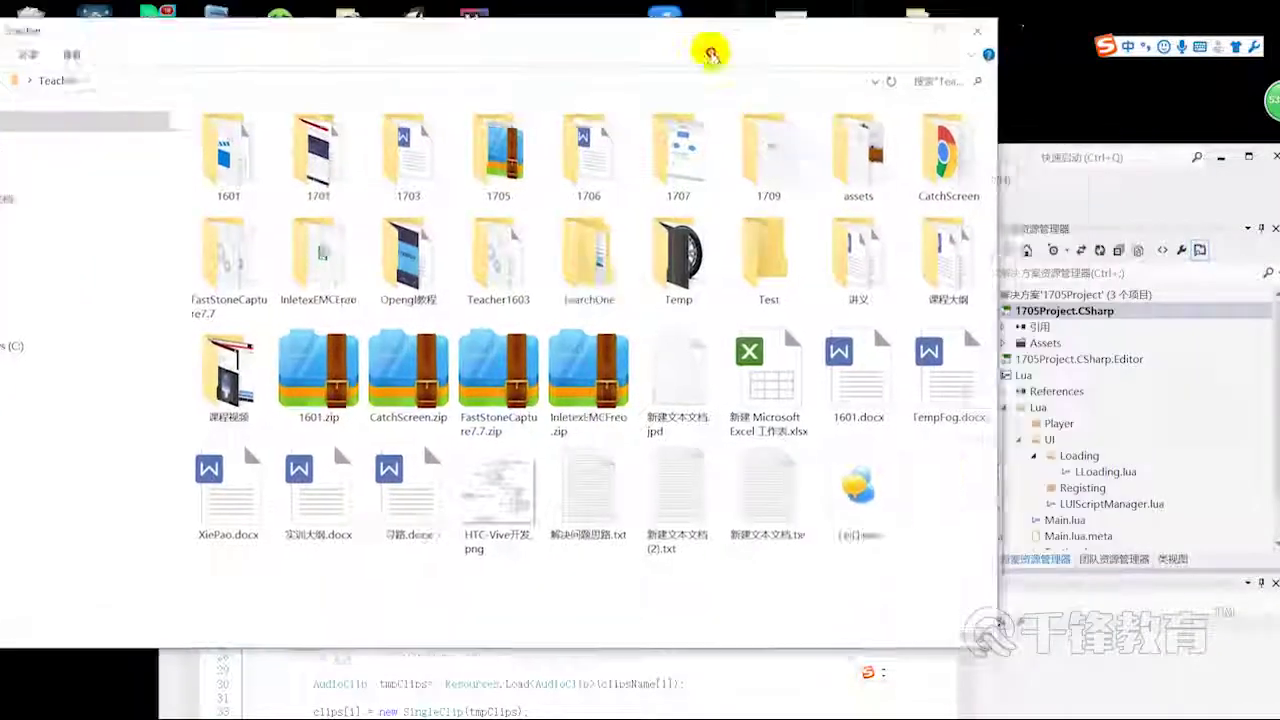
{"action": "left_click", "coordinate": [774, 51]}
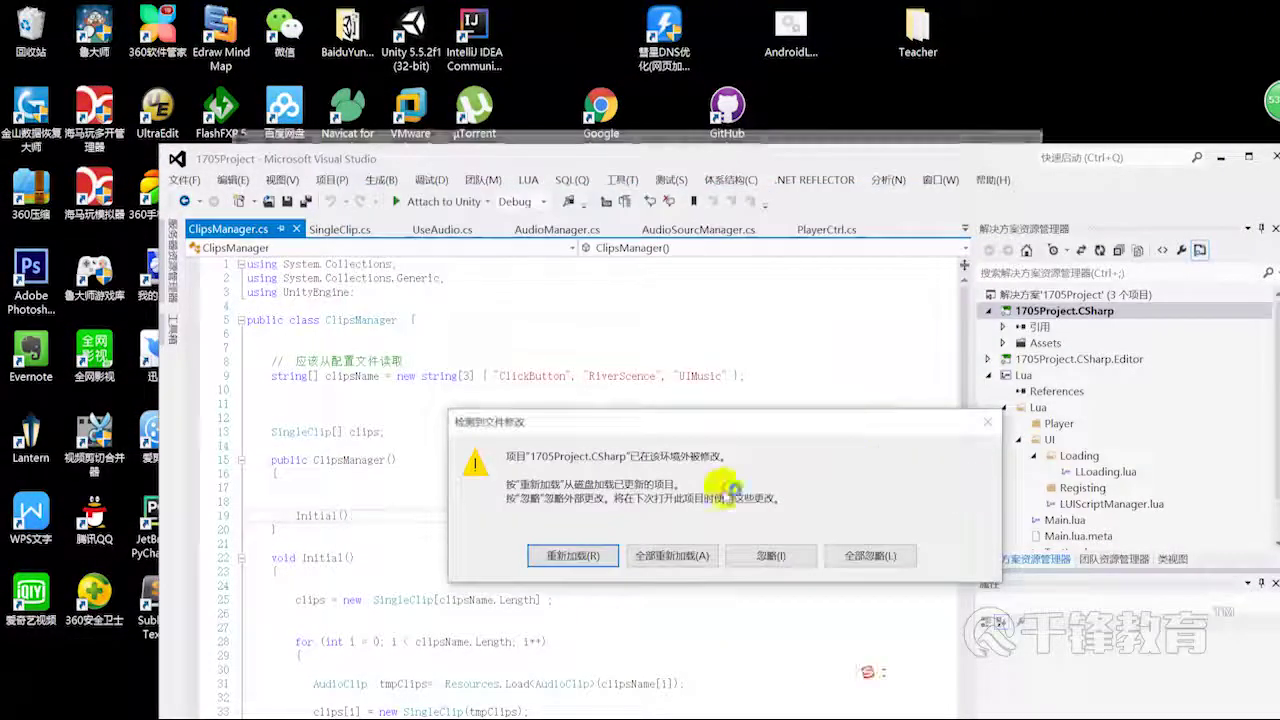
- Reload all externally changed files, open VR1709Project in Unity, and end line 19's Initial() with ;
{"action": "left_click", "coordinate": [680, 553]}
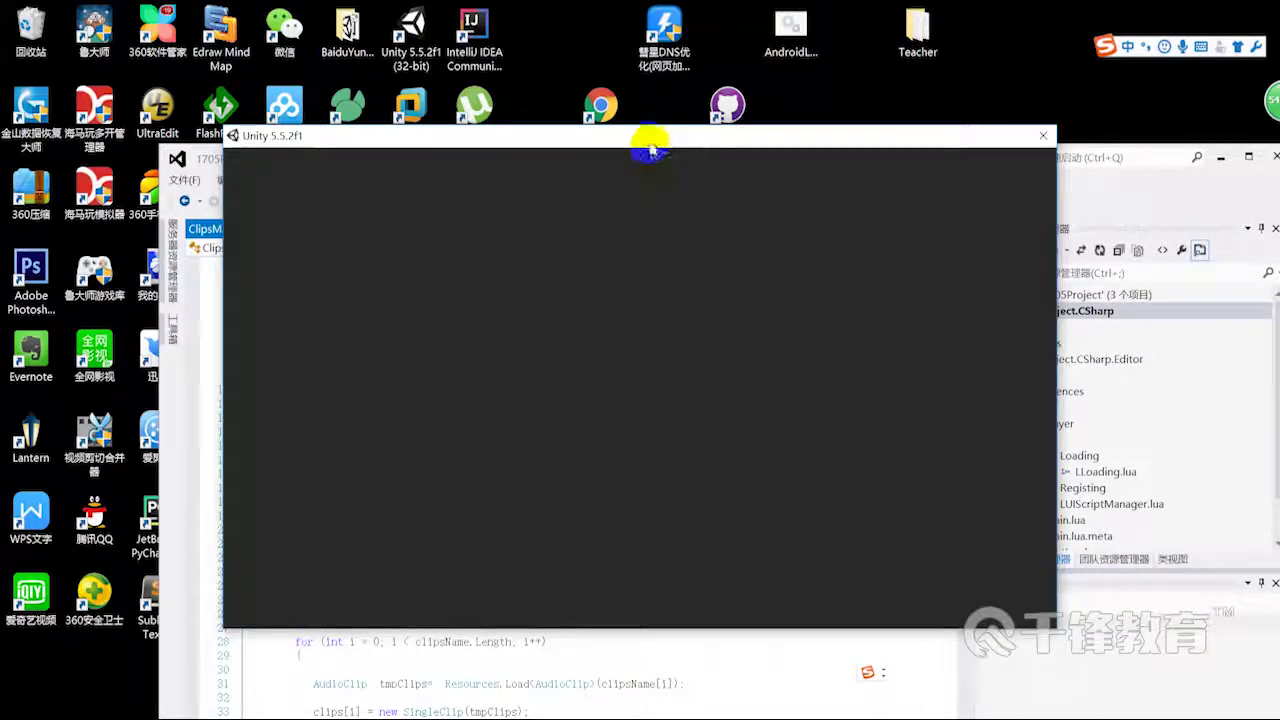
{"action": "mouse_move", "coordinate": [649, 146]}
{"action": "left_mouse_down"}
{"action": "mouse_move", "coordinate": [557, 107]}
{"action": "mouse_move", "coordinate": [599, 85]}
{"action": "left_mouse_up"}
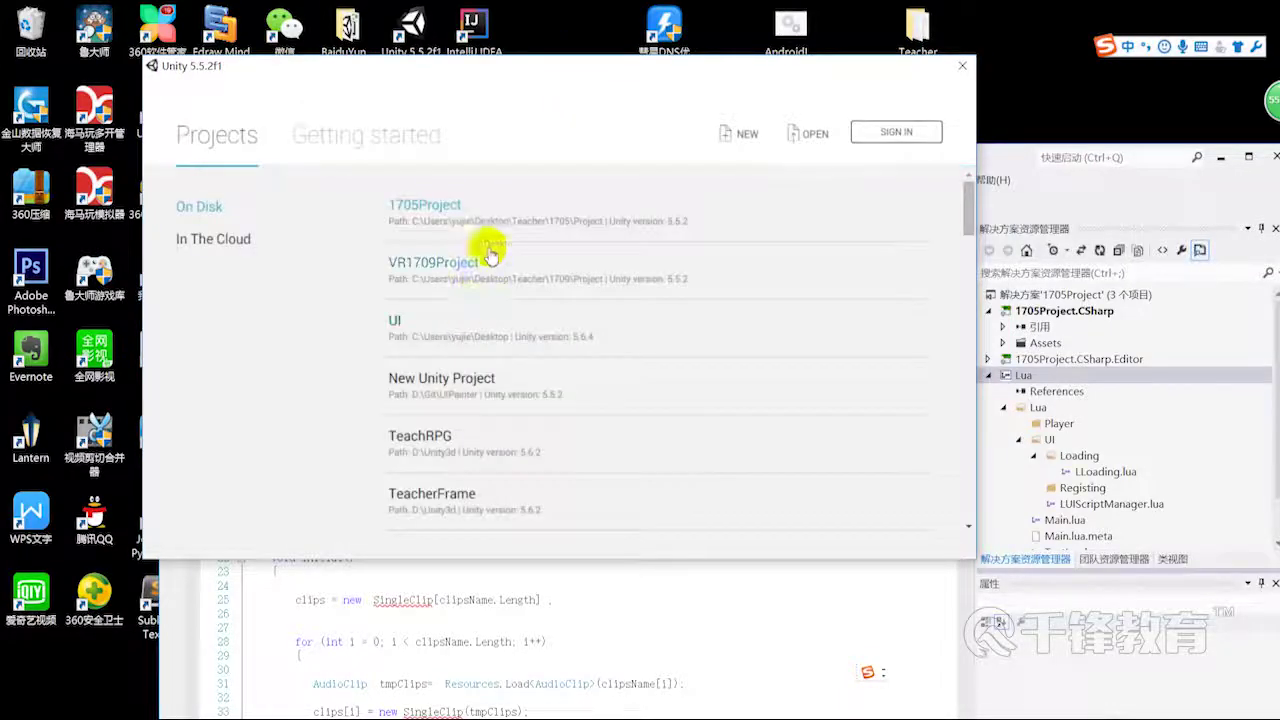
{"action": "left_click", "coordinate": [447, 265]}
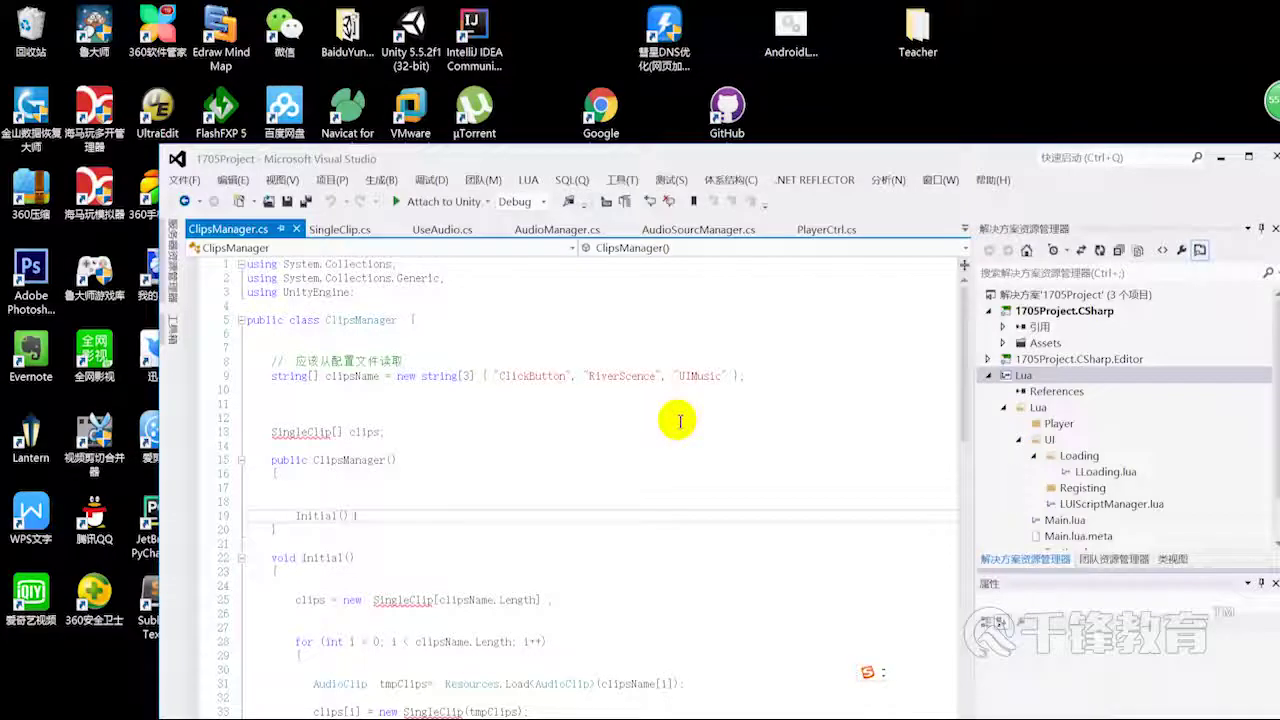
{"action": "type", "text": ";"}
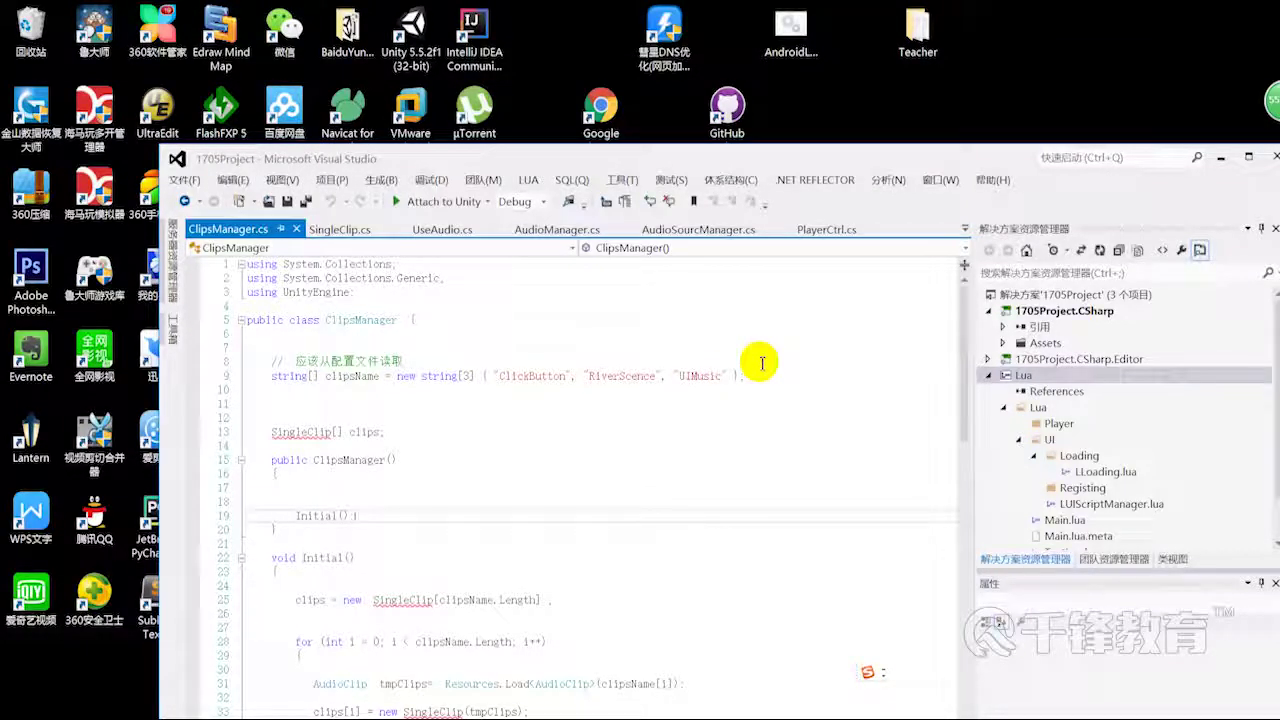
- Bring the VR1709Project window forward and examine line 50's allSources[i].clip.name.Equals(audioName) condition
{"action": "mouse_move", "coordinate": [660, 716]}
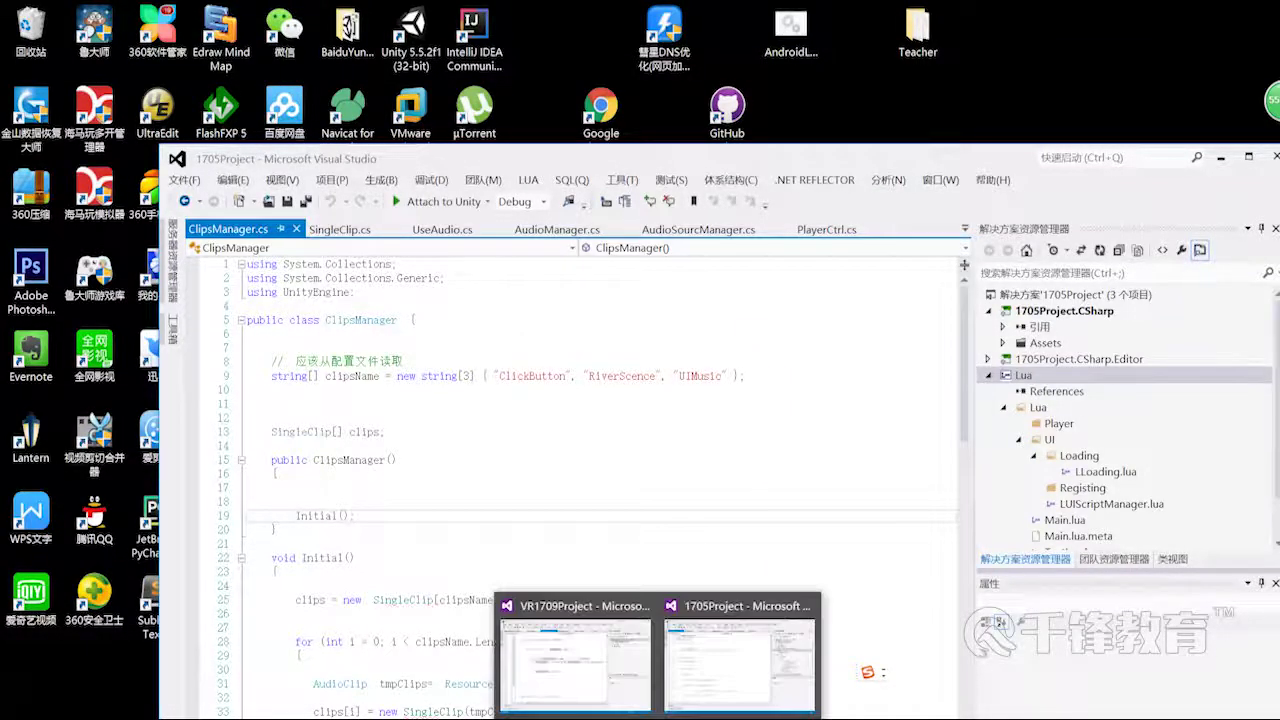
{"action": "left_click", "coordinate": [600, 657]}
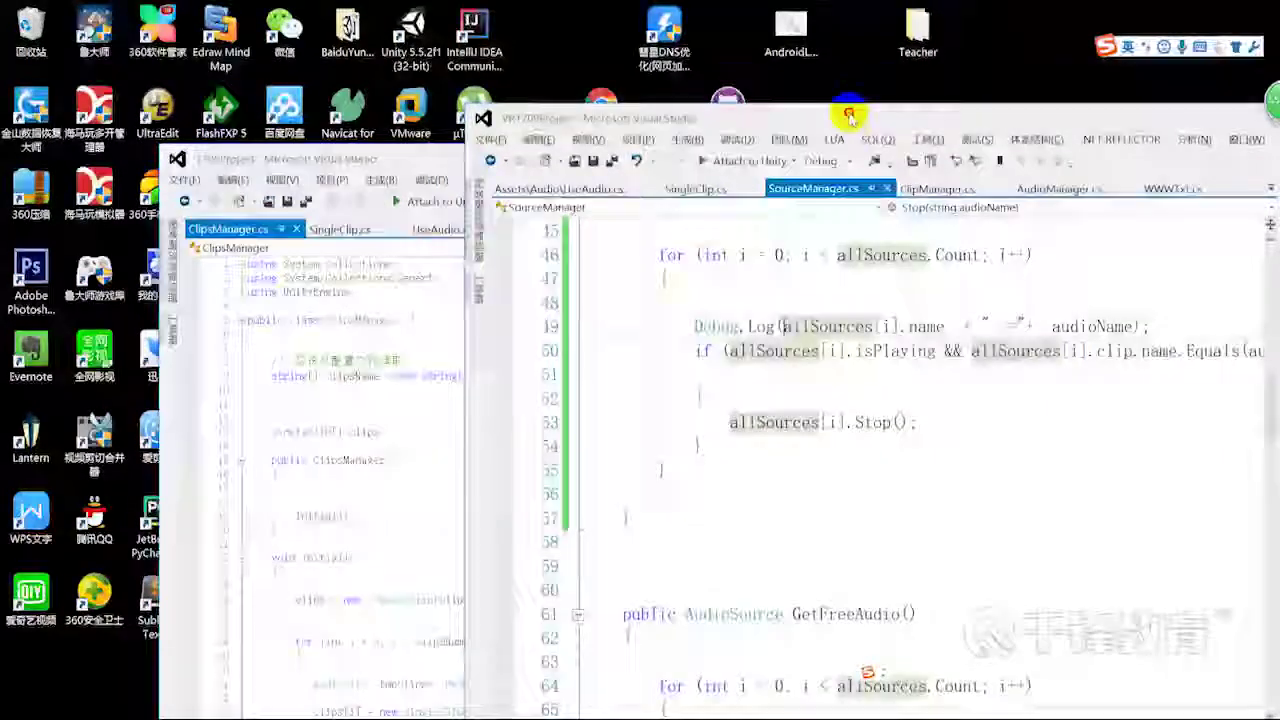
{"action": "double_click", "coordinate": [955, 313]}
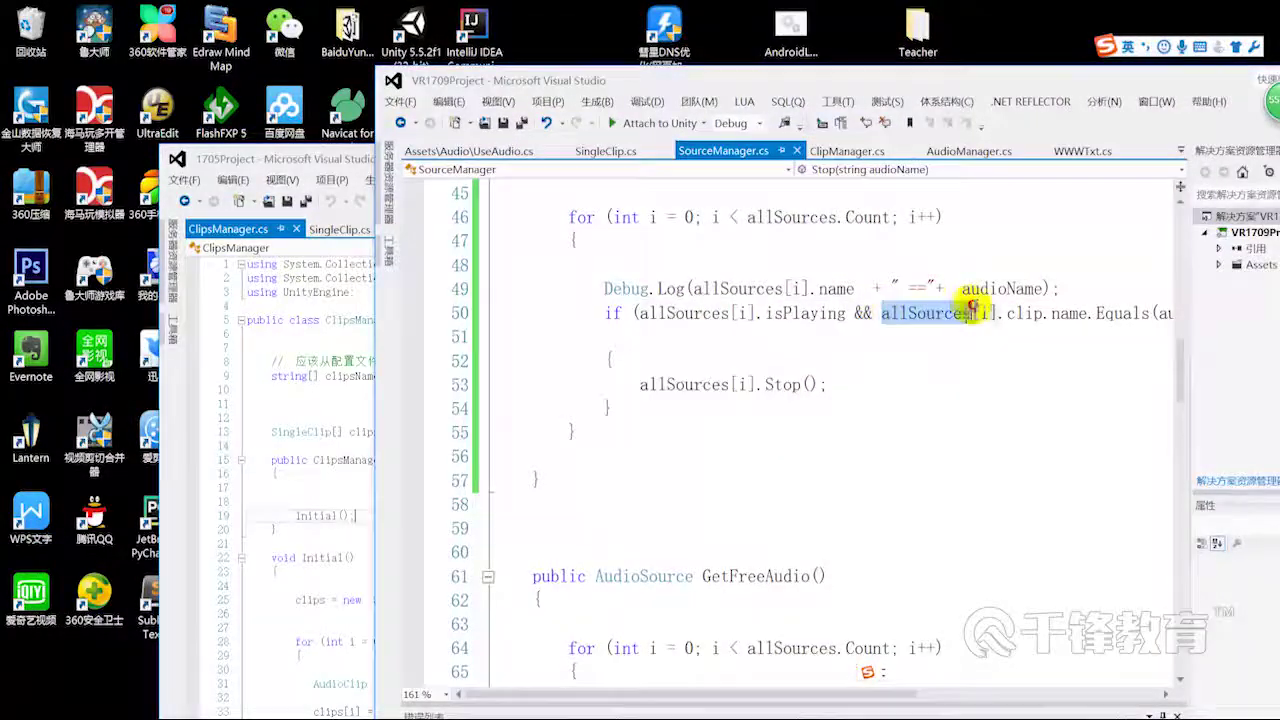
{"action": "left_click_drag", "start_coordinate": [884, 313], "coordinate": [997, 318]}
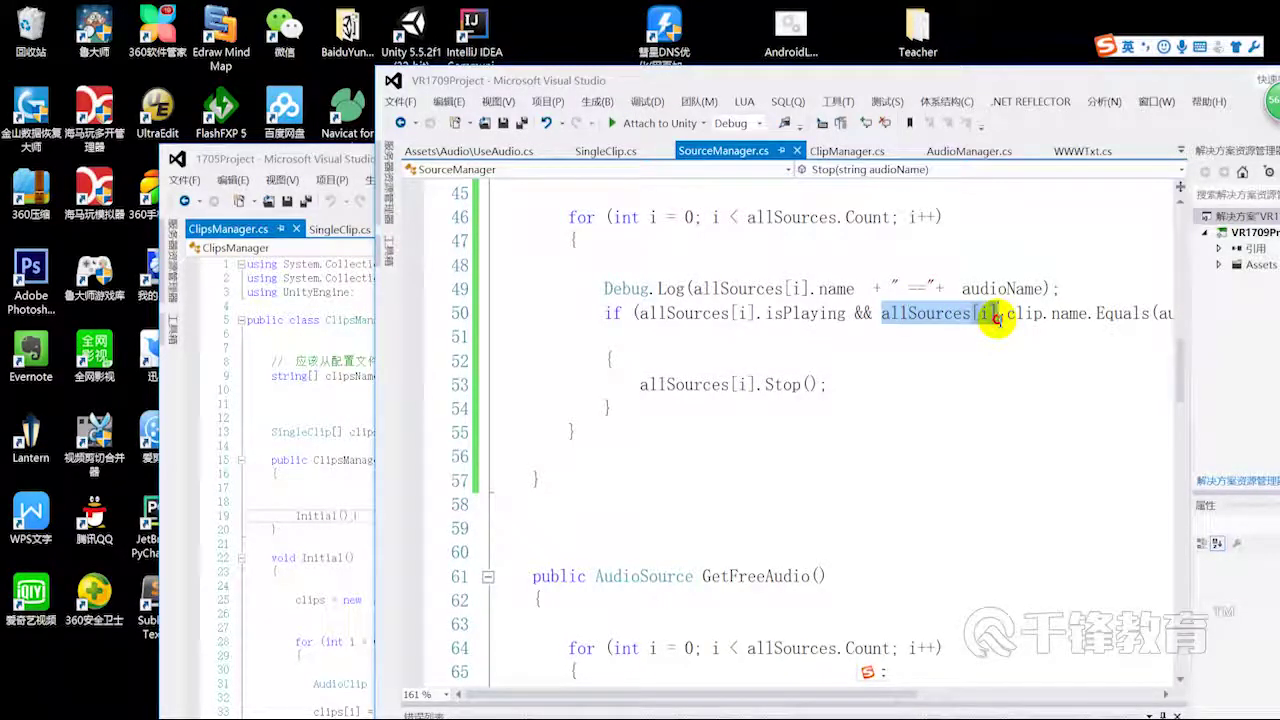
{"action": "left_click_drag", "start_coordinate": [997, 318], "coordinate": [1003, 317]}
{"action": "double_click", "coordinate": [963, 78]}
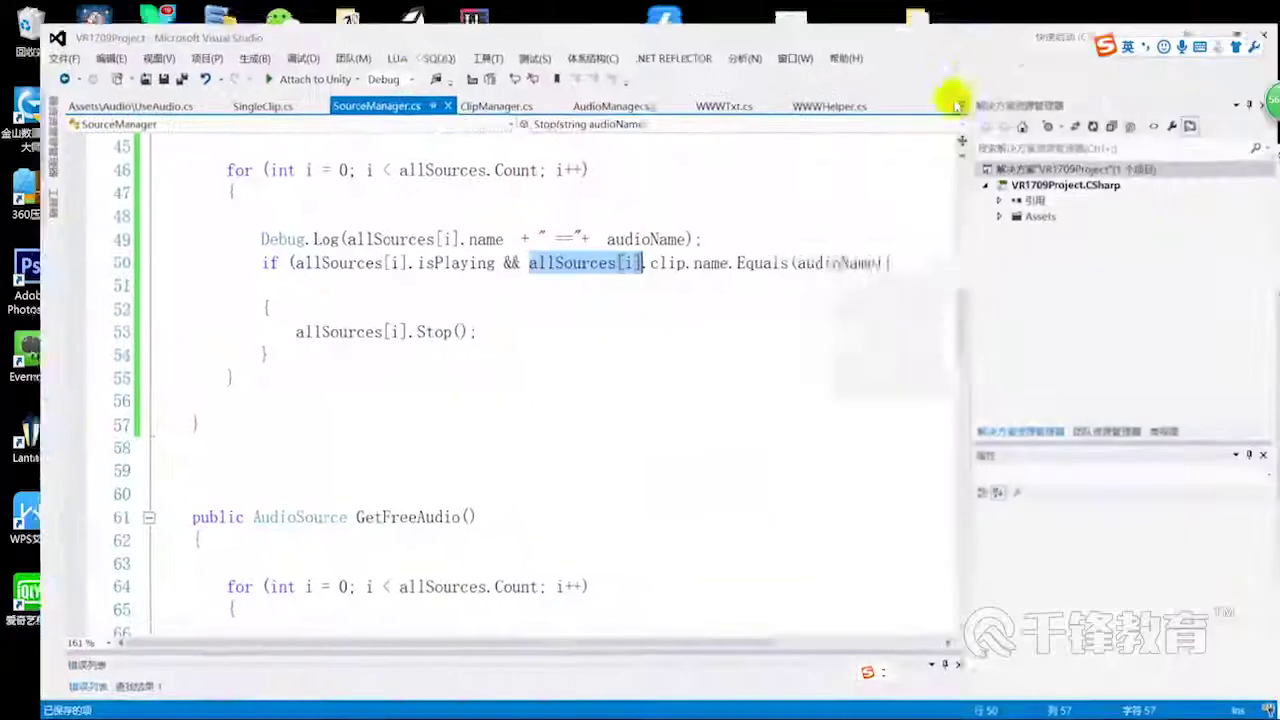
{"action": "double_click", "coordinate": [645, 256]}
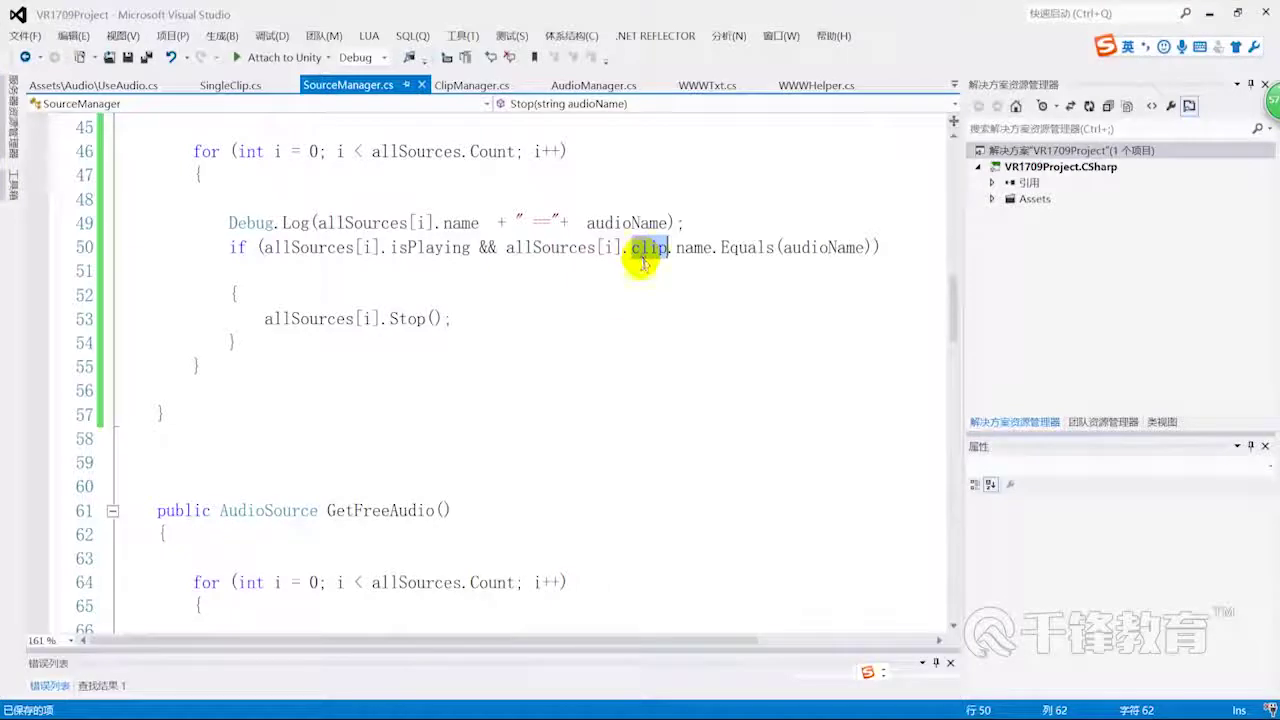
{"action": "left_click_drag", "start_coordinate": [508, 249], "coordinate": [645, 252]}
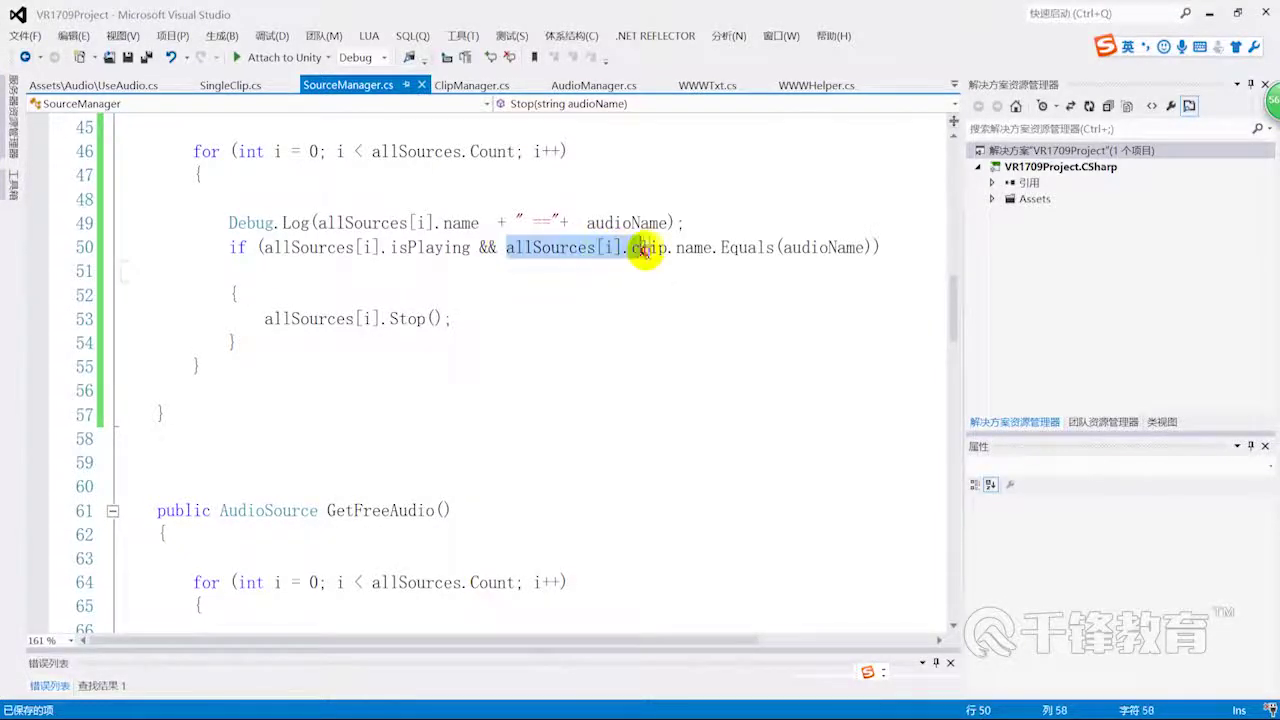
{"action": "left_click", "coordinate": [724, 248]}
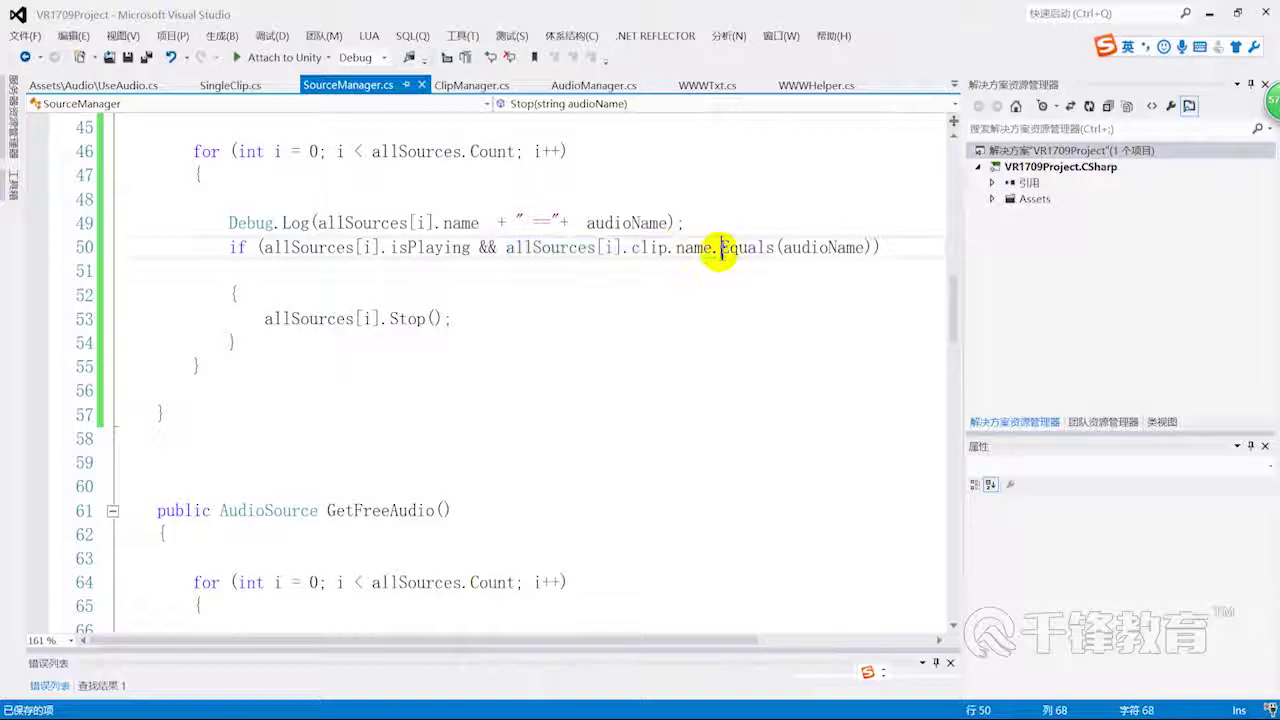
{"action": "left_click_drag", "start_coordinate": [880, 248], "coordinate": [193, 250]}
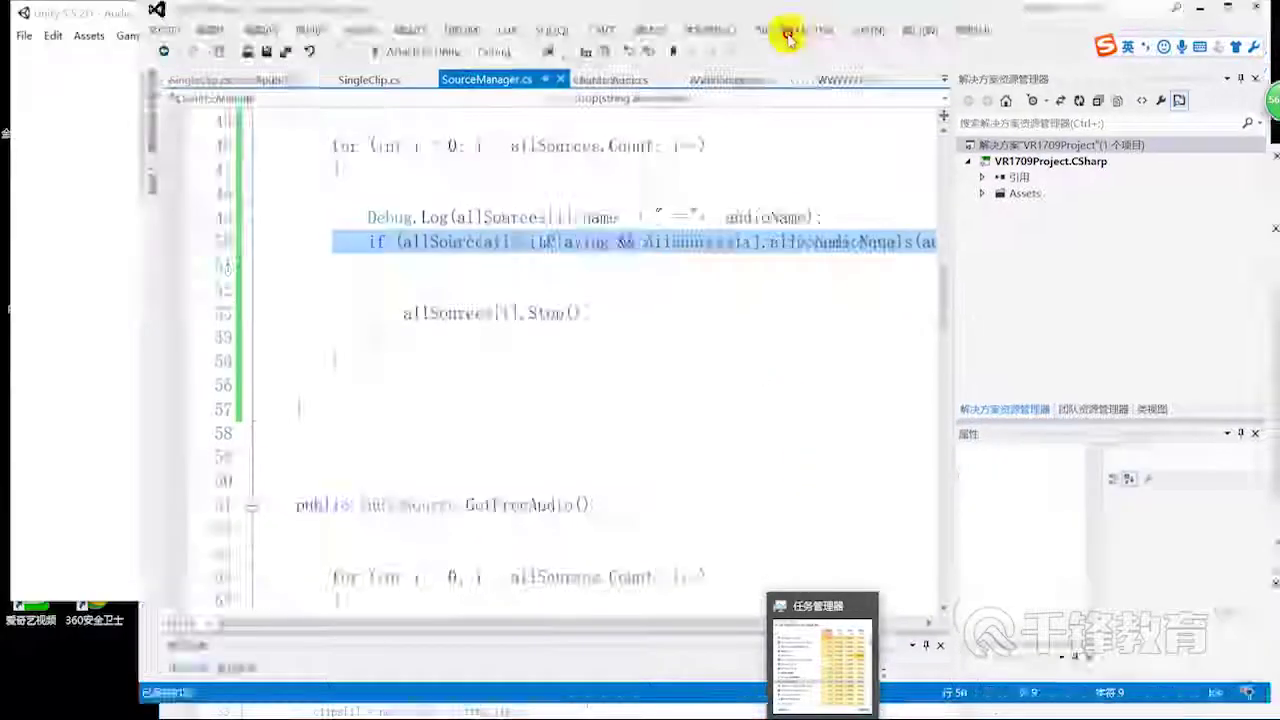
{"action": "left_click_drag", "start_coordinate": [710, 16], "coordinate": [1048, 155]}
- In Unity, select Directional Light, clear the Console, and run the scene to trigger audio playback
{"action": "left_click", "coordinate": [690, 14]}
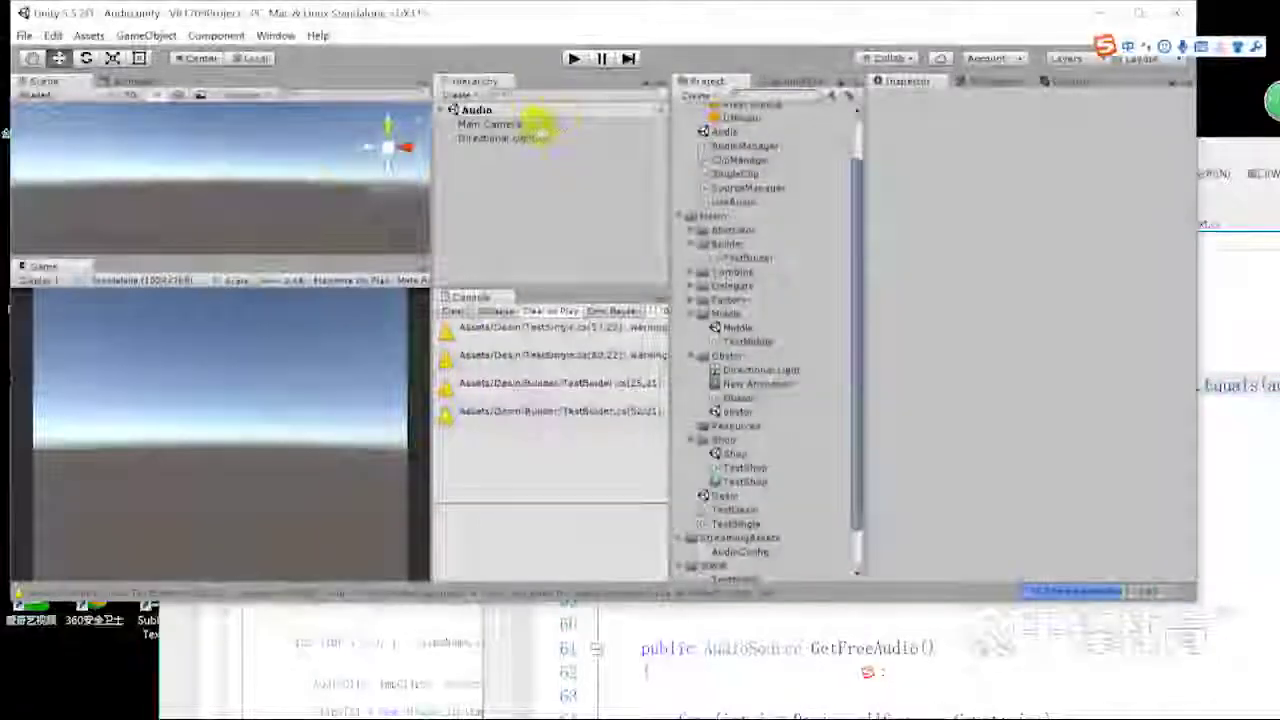
{"action": "left_click", "coordinate": [530, 139]}
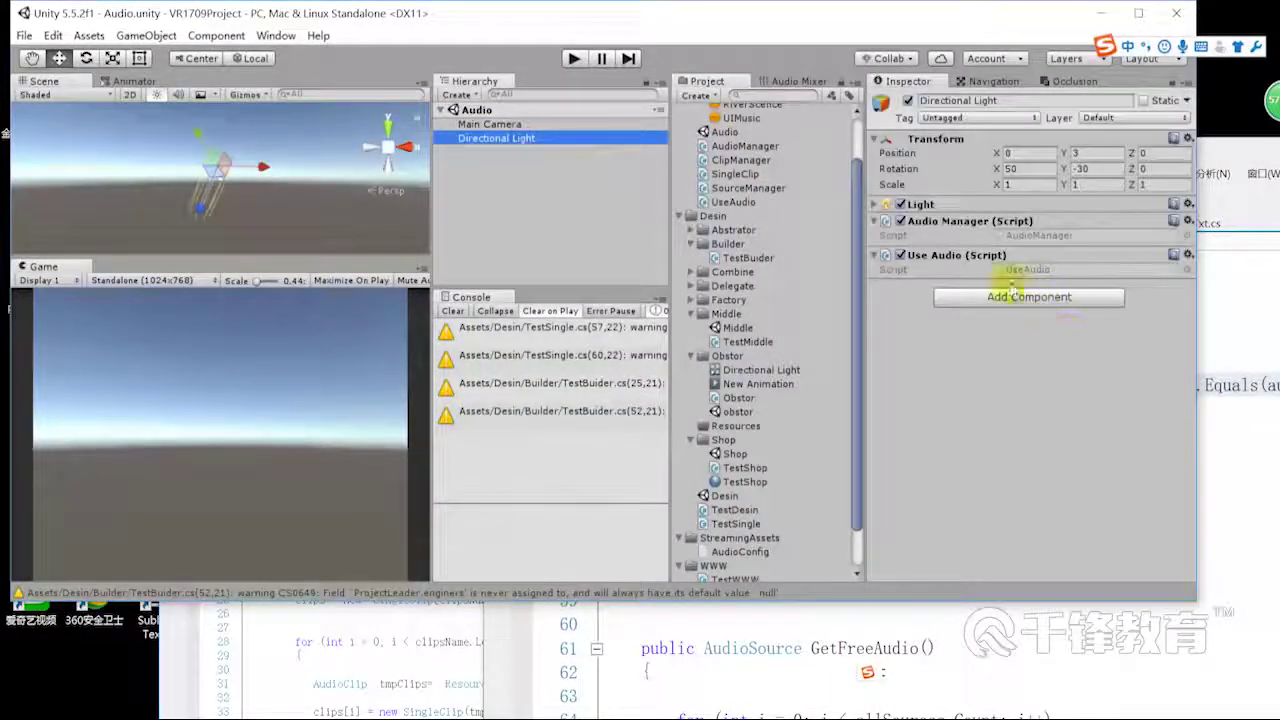
{"action": "left_click", "coordinate": [455, 311]}
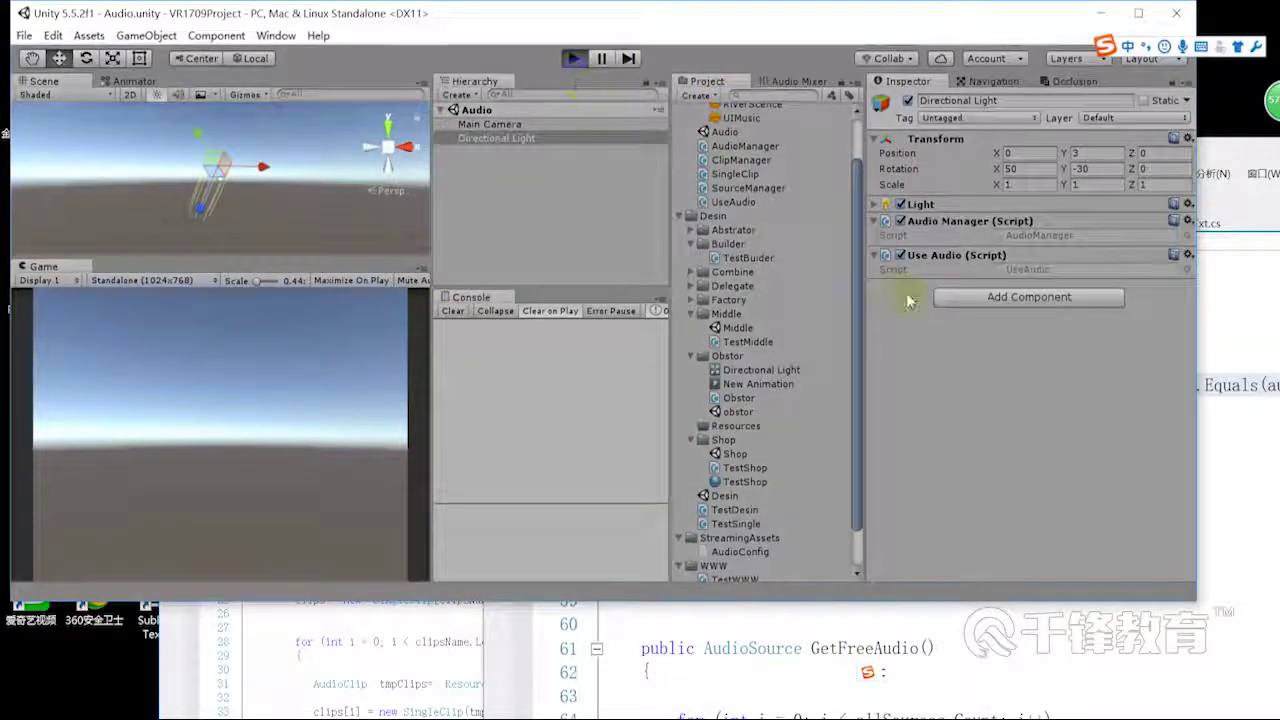
{"action": "left_click", "coordinate": [315, 418]}
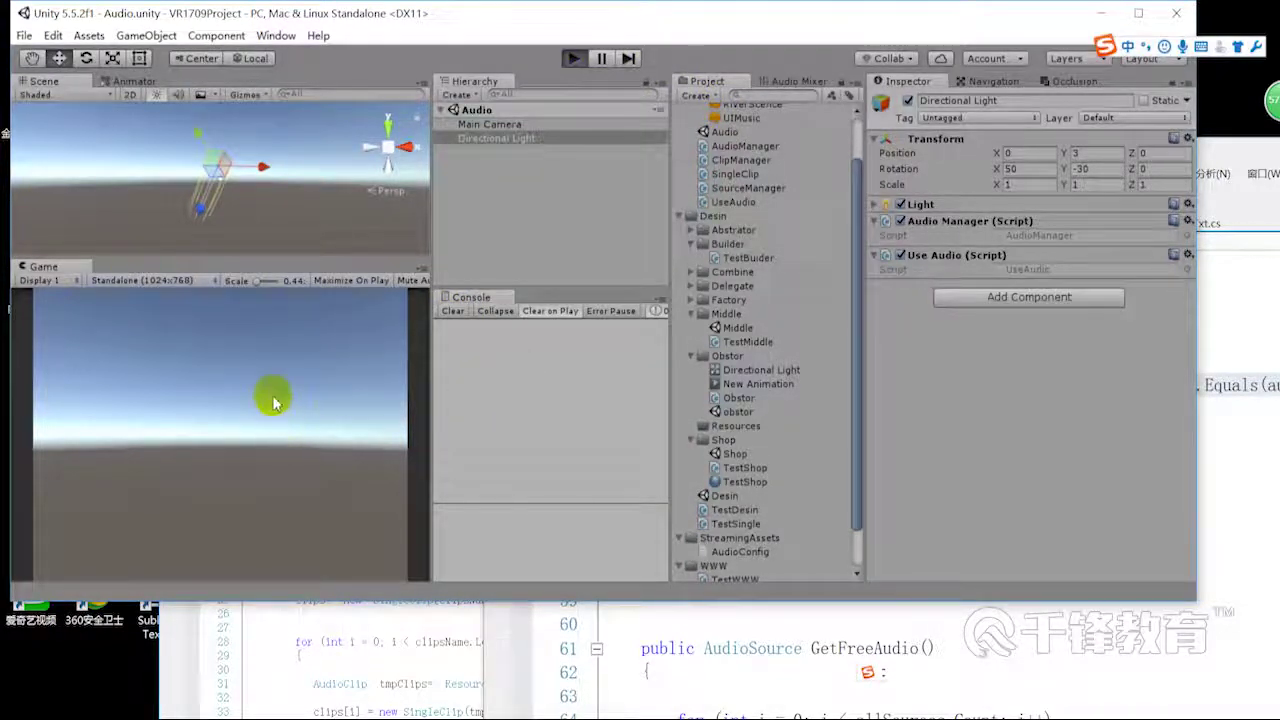
{"action": "left_click", "coordinate": [289, 367]}
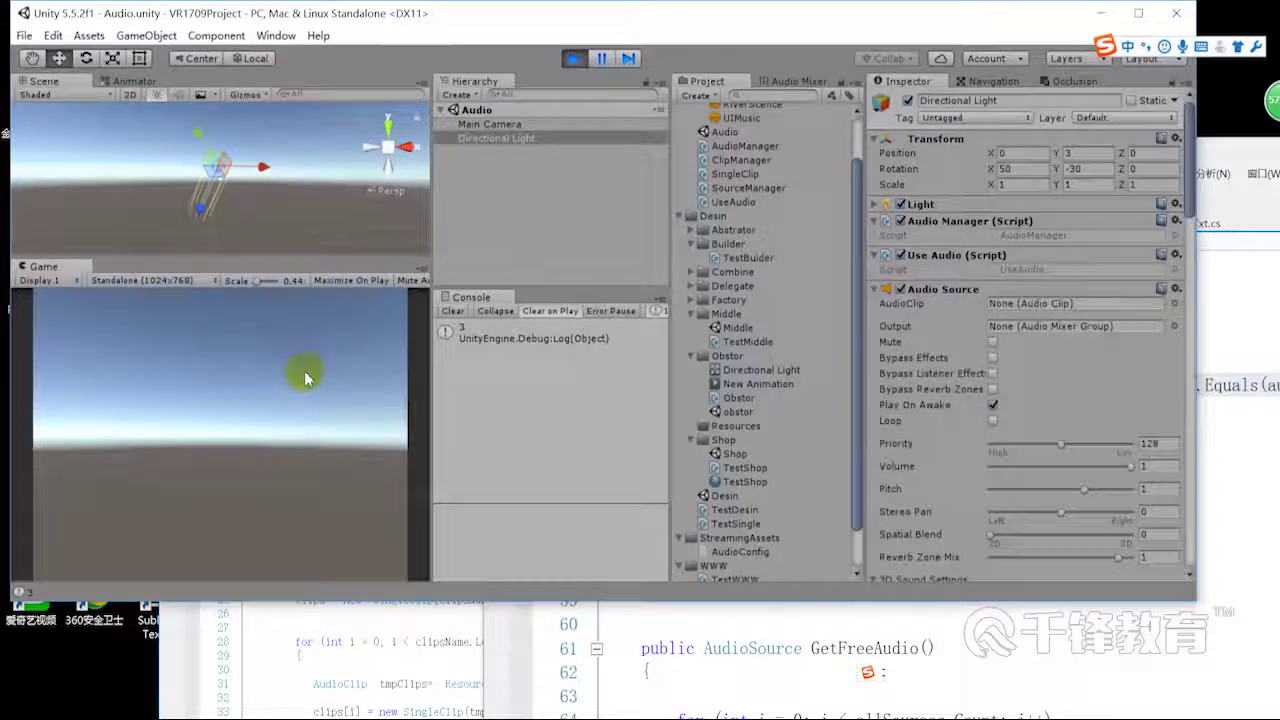
- Test loading, playing and stopping the UIMusic clip in the game, clearing the Console between tries
{"action": "left_click", "coordinate": [453, 311]}
{"action": "key", "text": "shift"}
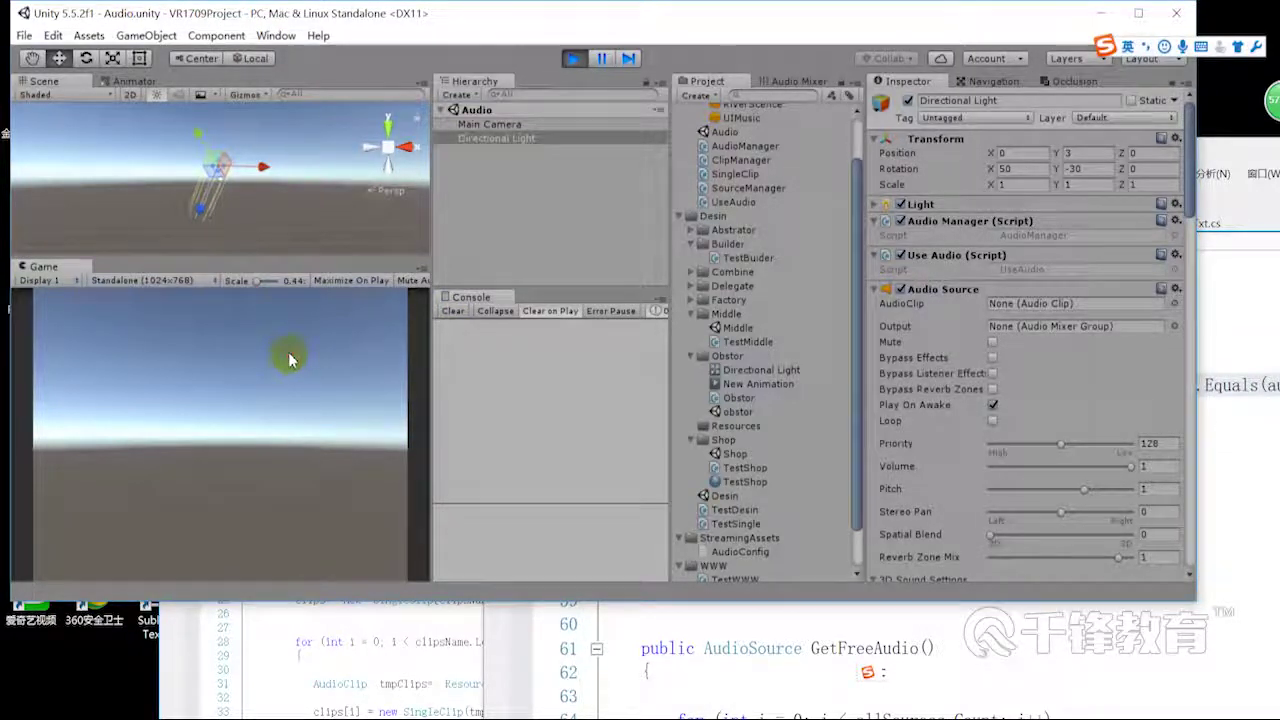
{"action": "left_click", "coordinate": [289, 359]}
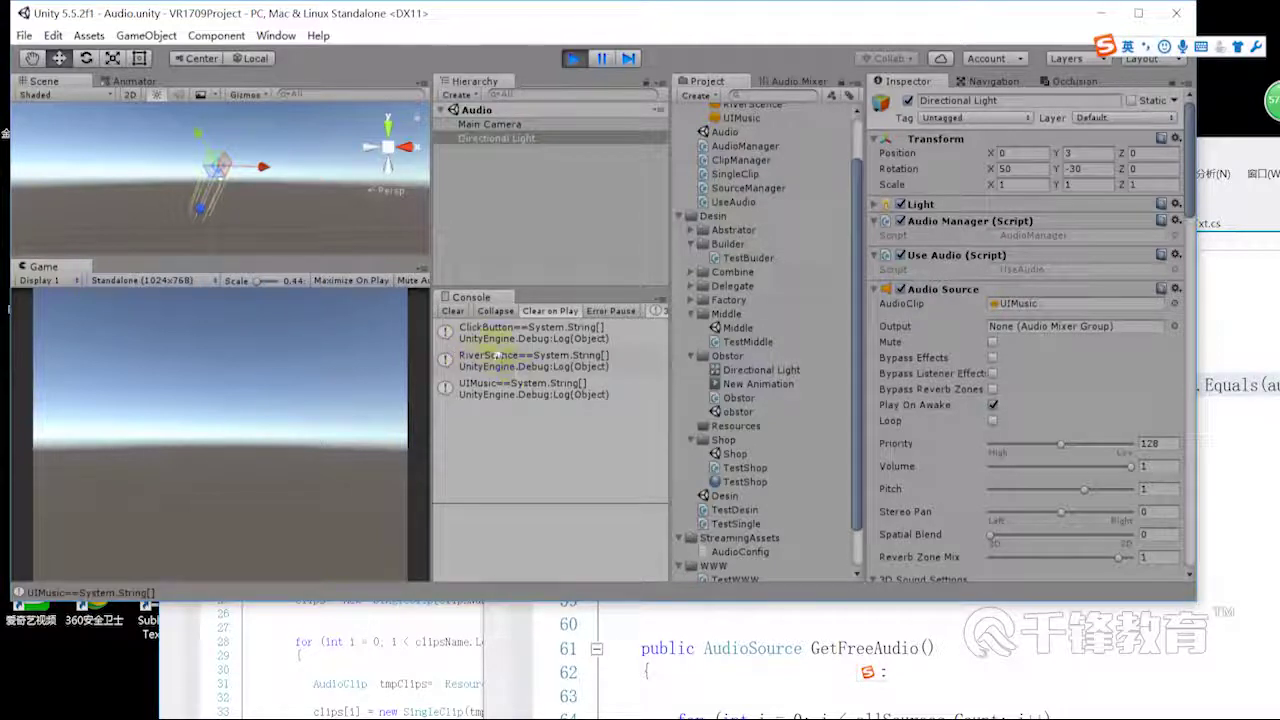
{"action": "left_click", "coordinate": [451, 311]}
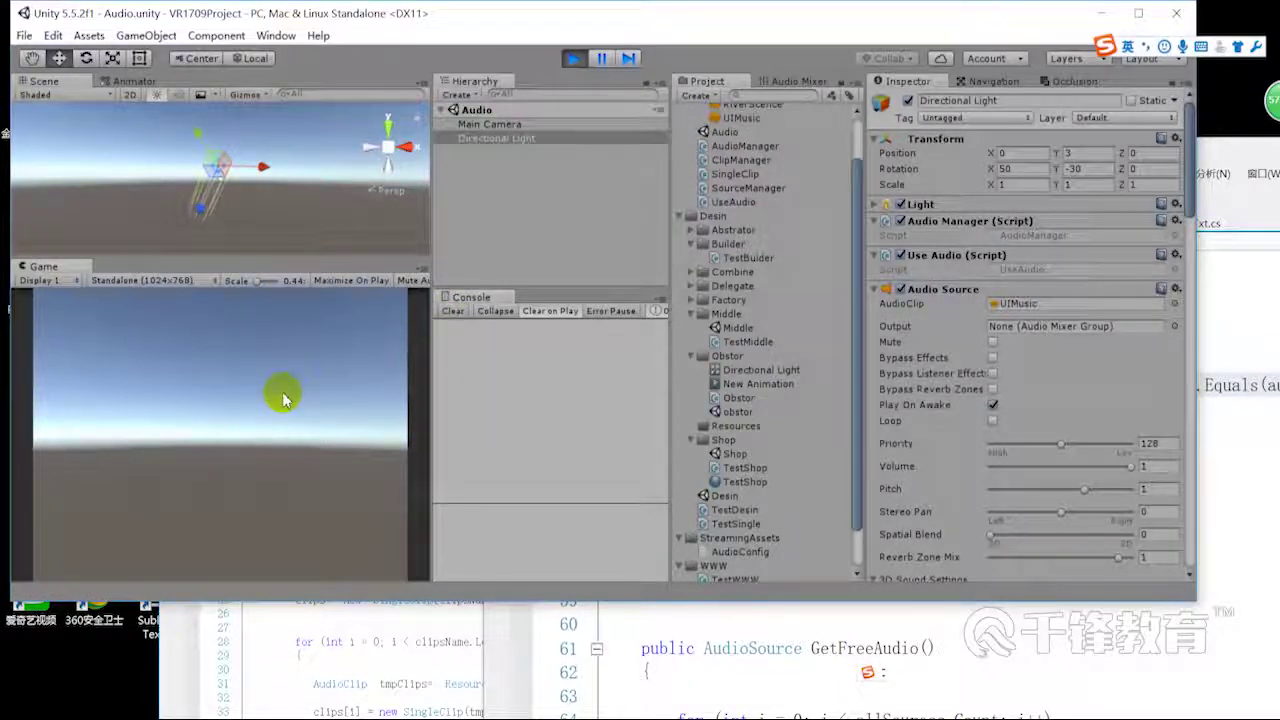
{"action": "left_click", "coordinate": [283, 399]}
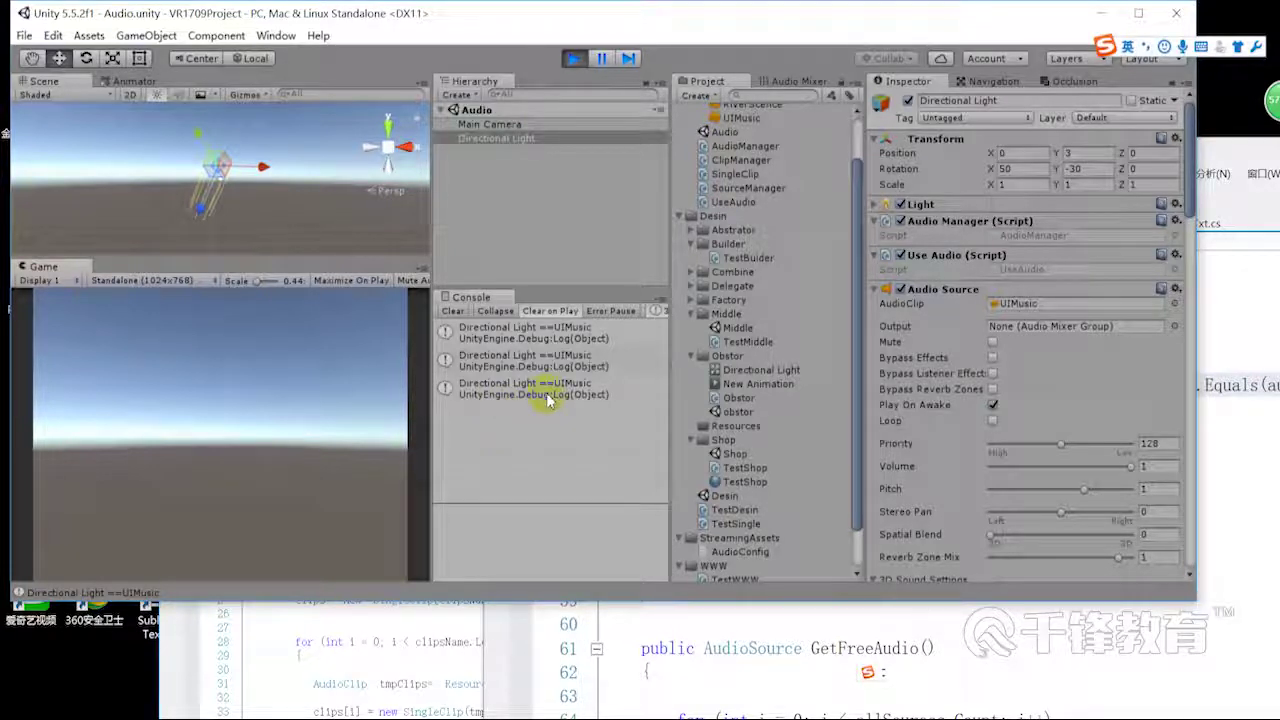
{"action": "left_click", "coordinate": [275, 404]}
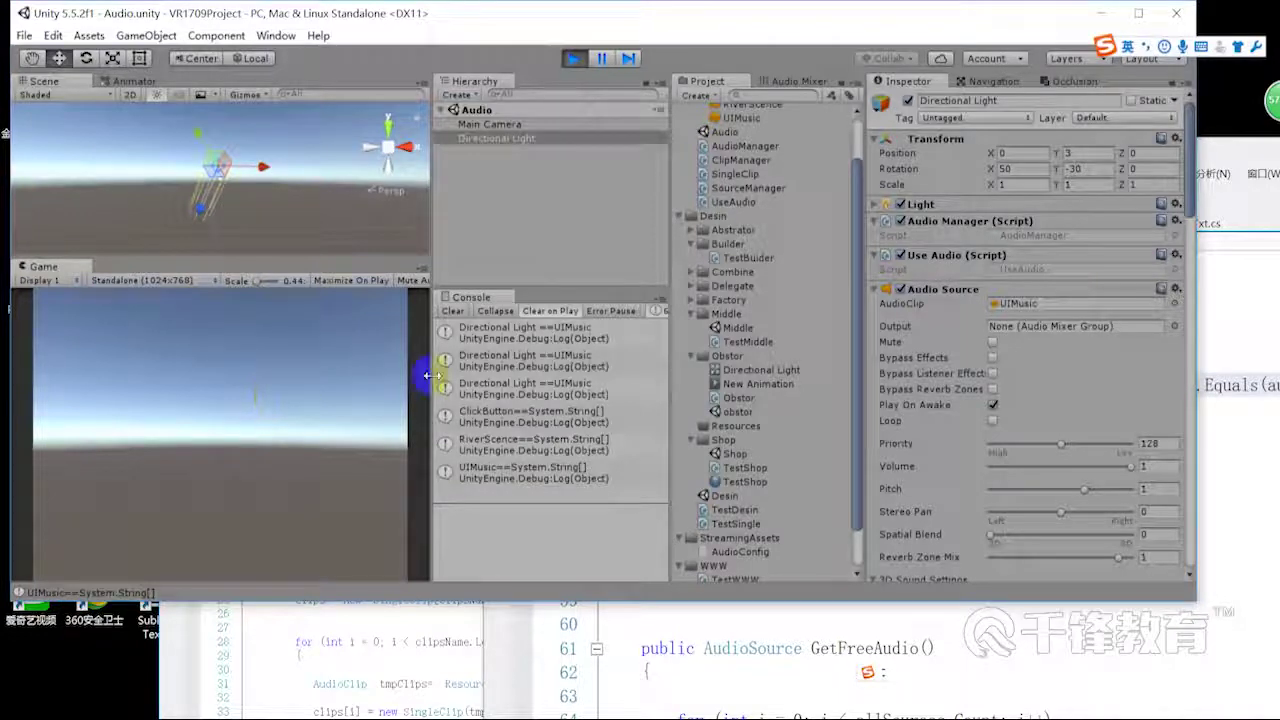
- From the log, append .clip after allSources[i] on SourceManager.cs line 49, save, and stop Play
{"action": "double_click", "coordinate": [510, 360]}
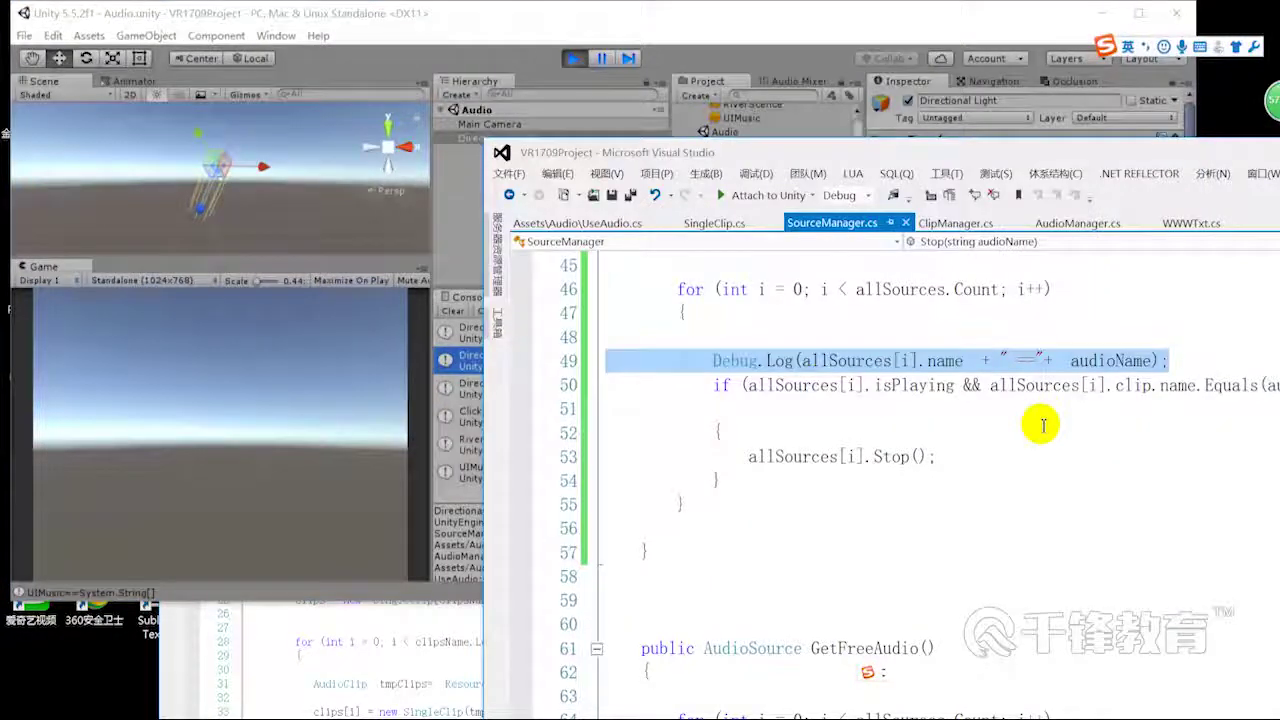
{"action": "left_click", "coordinate": [915, 360]}
{"action": "type", "text": ".clip"}
{"action": "key", "text": "ctrl+s"}
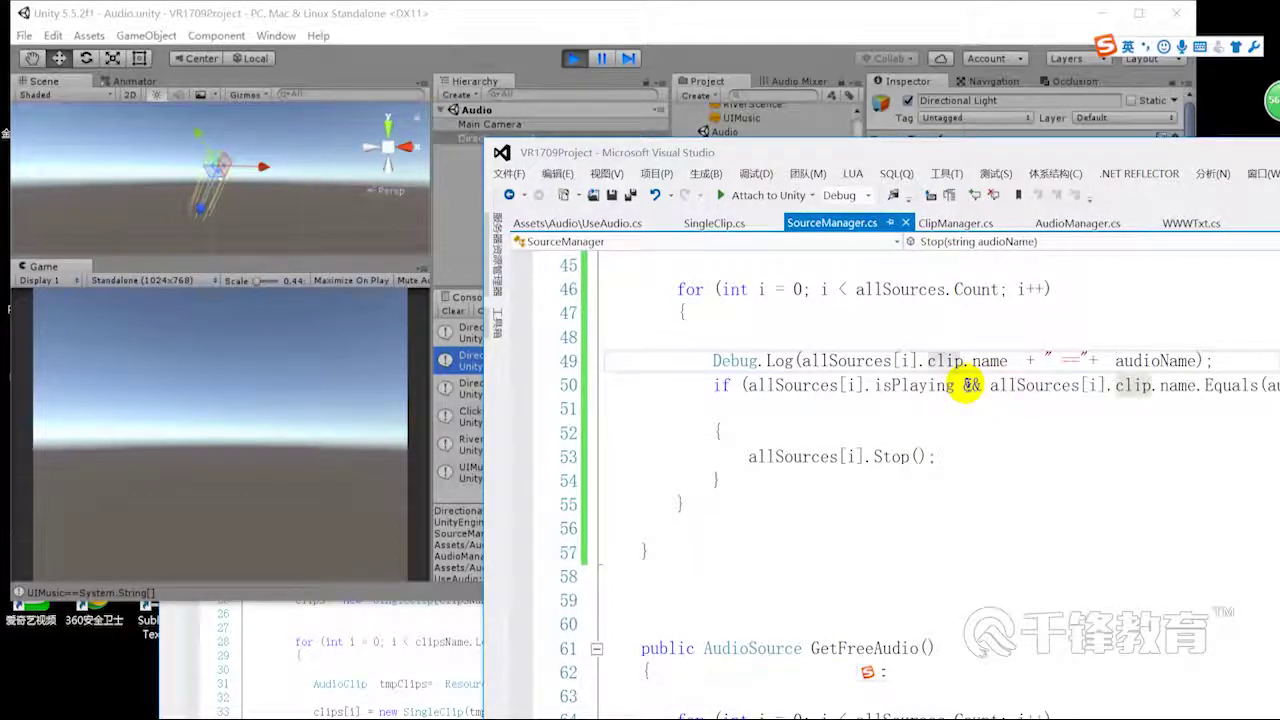
{"action": "left_click", "coordinate": [572, 60]}
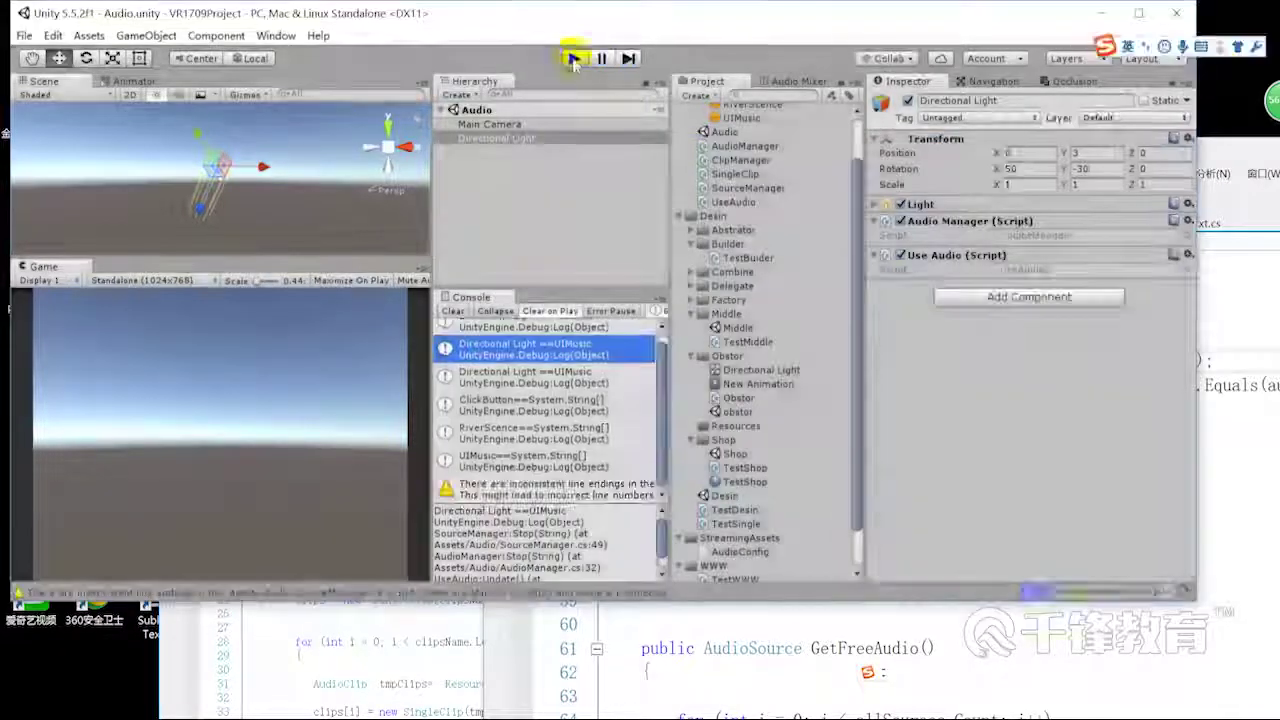
- Clear the Unity Console and raise the system speaker volume
{"action": "left_click", "coordinate": [451, 311]}
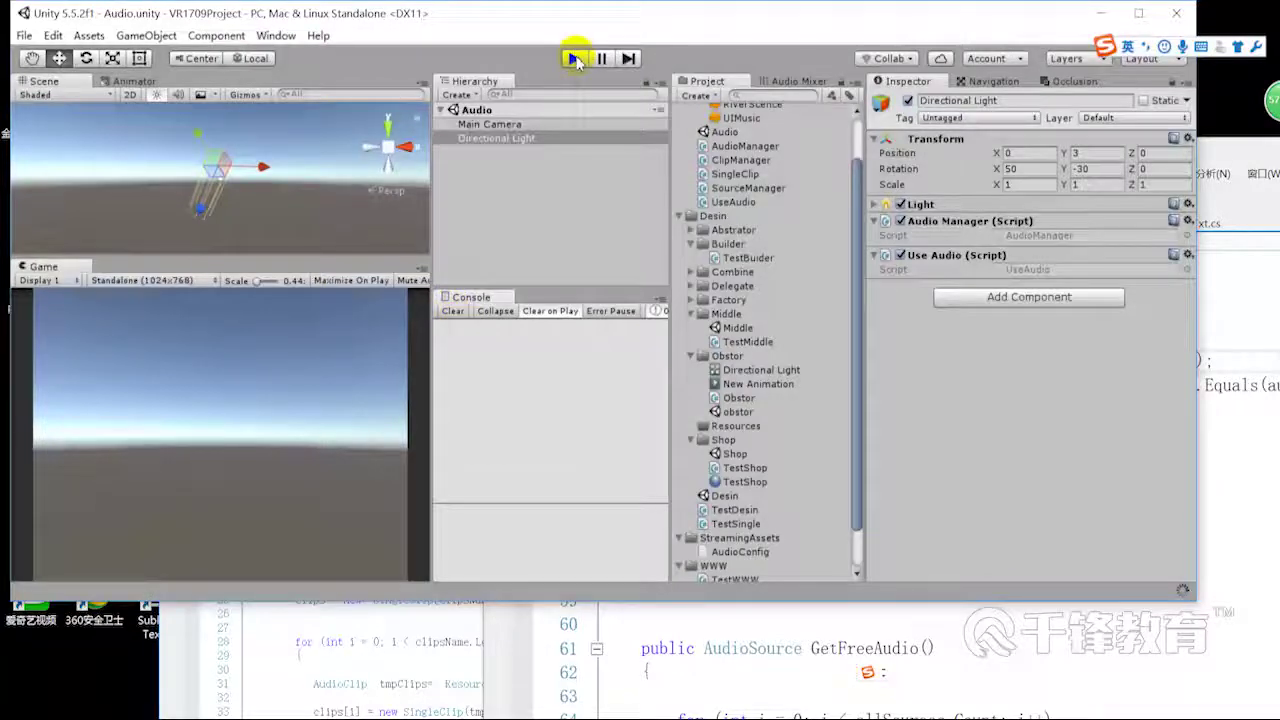
{"action": "left_click", "coordinate": [1110, 716]}
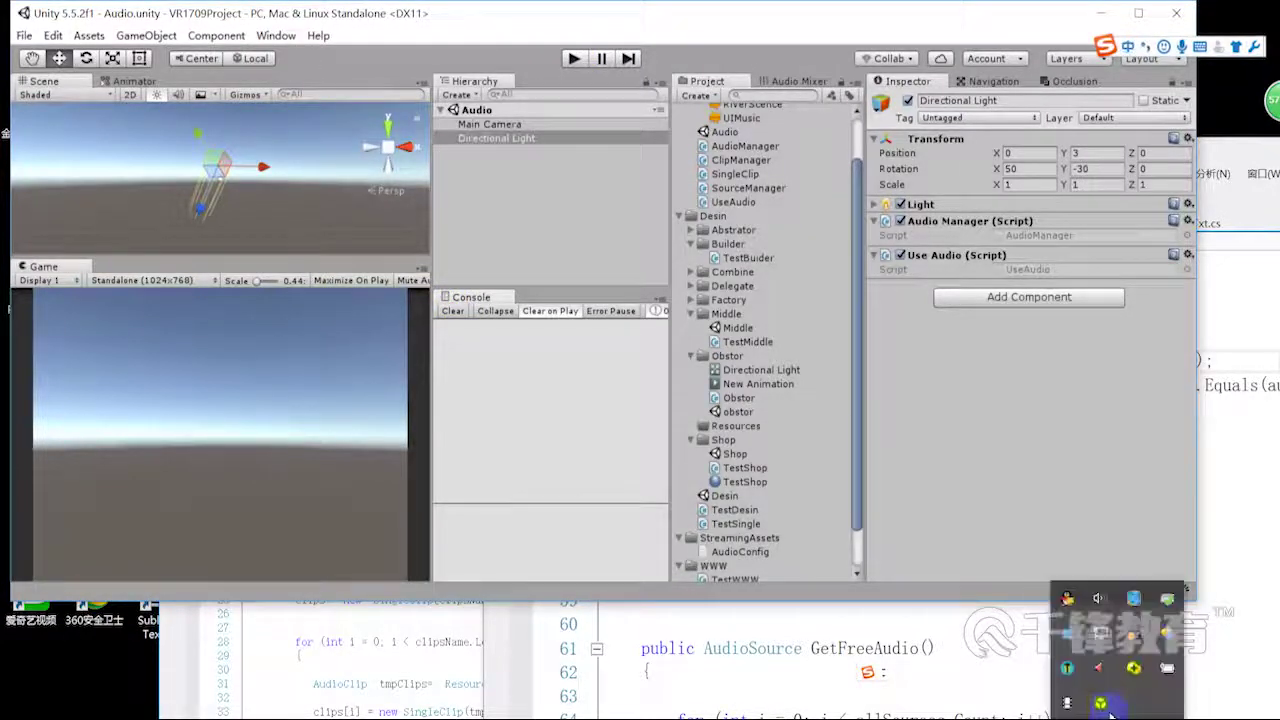
{"action": "left_click", "coordinate": [1098, 598]}
{"action": "scroll", "coordinate": [1130, 590], "scroll_direction": "up", "scroll_amount": 6}
{"action": "scroll", "coordinate": [1125, 580], "scroll_direction": "up", "scroll_amount": 13}
{"action": "scroll", "coordinate": [1106, 572], "scroll_direction": "up", "scroll_amount": 6}
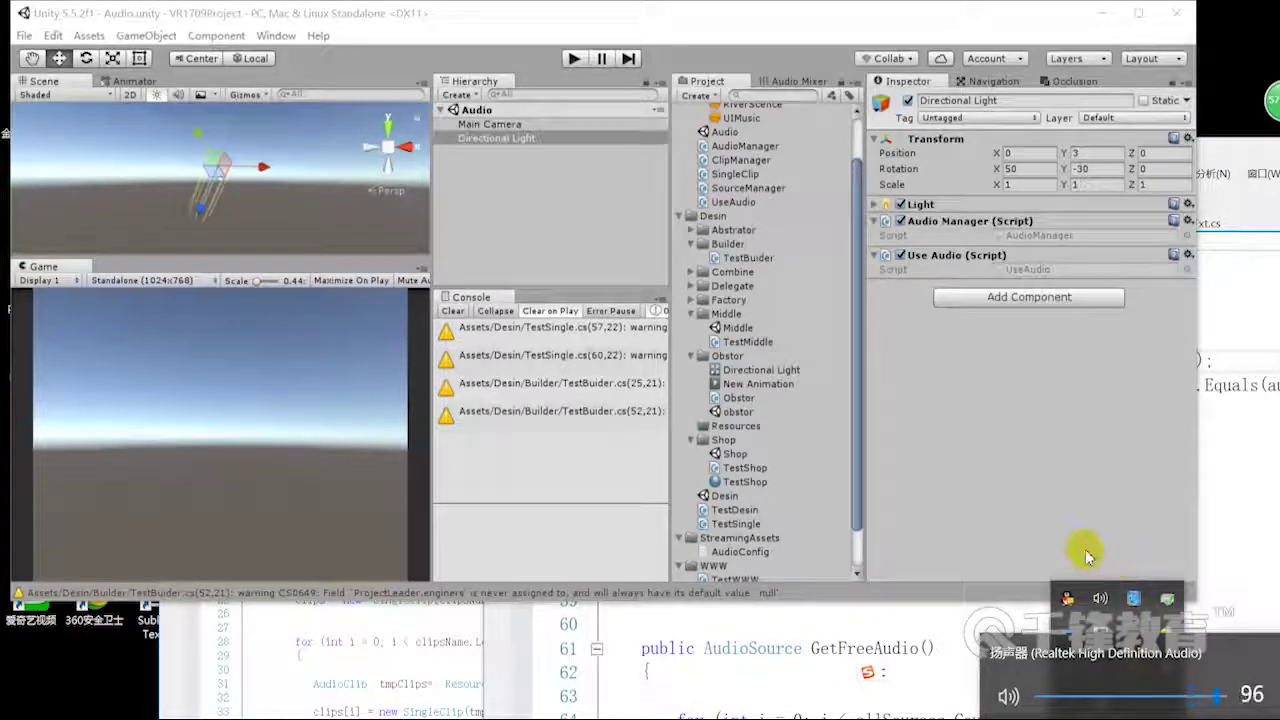
{"action": "left_click", "coordinate": [303, 434]}
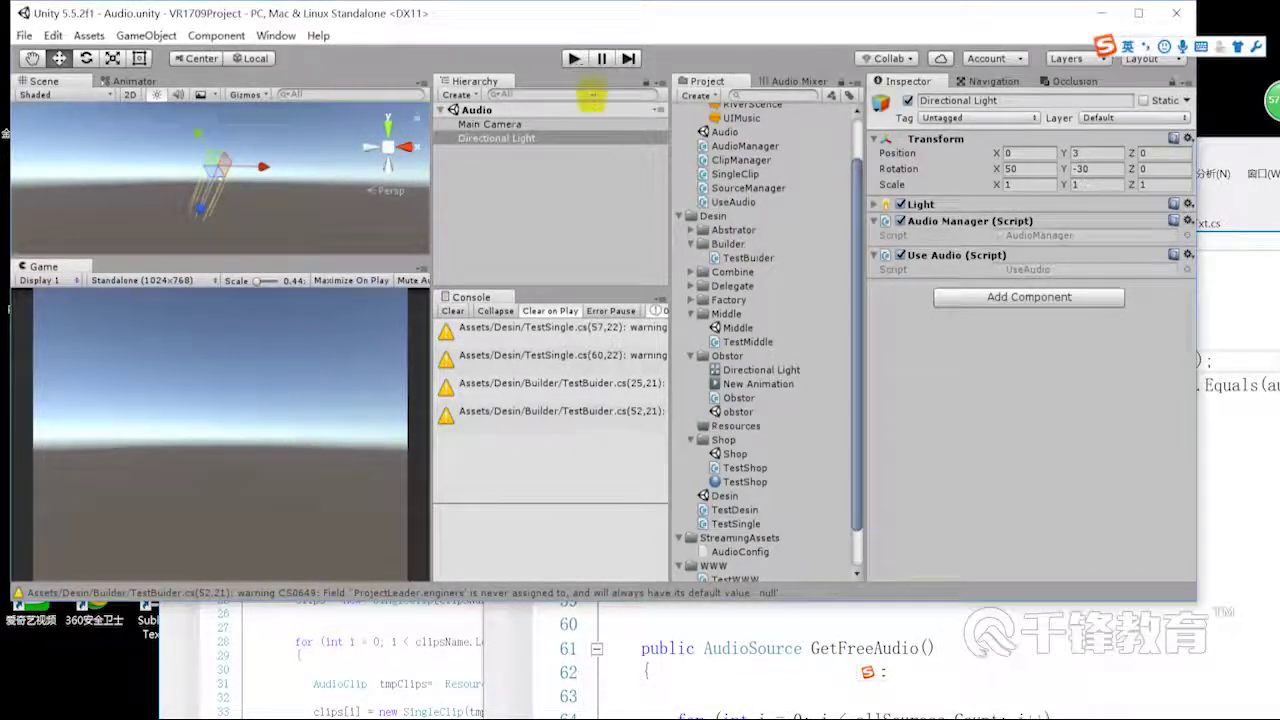
- Play the scene, load and stop the clips, then open the NullReferenceException at SourceManager.cs line 49
{"action": "left_click", "coordinate": [574, 58]}
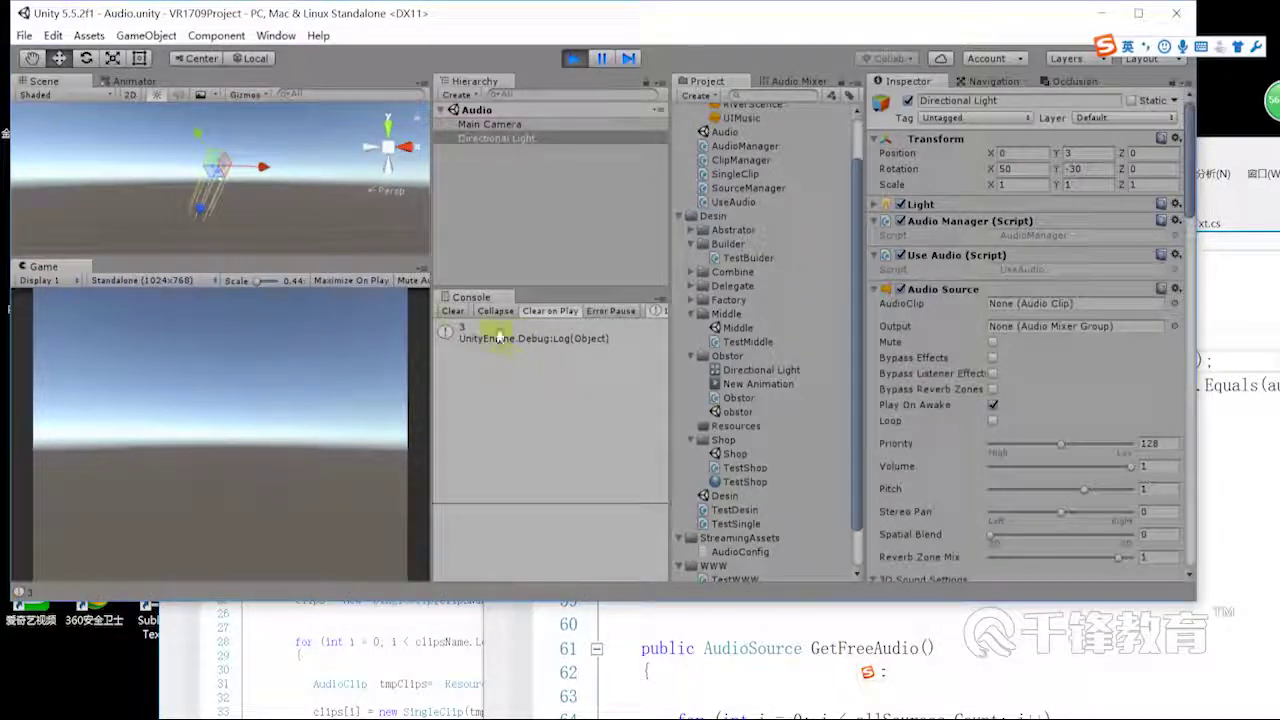
{"action": "left_click", "coordinate": [453, 311]}
{"action": "left_click", "coordinate": [190, 428]}
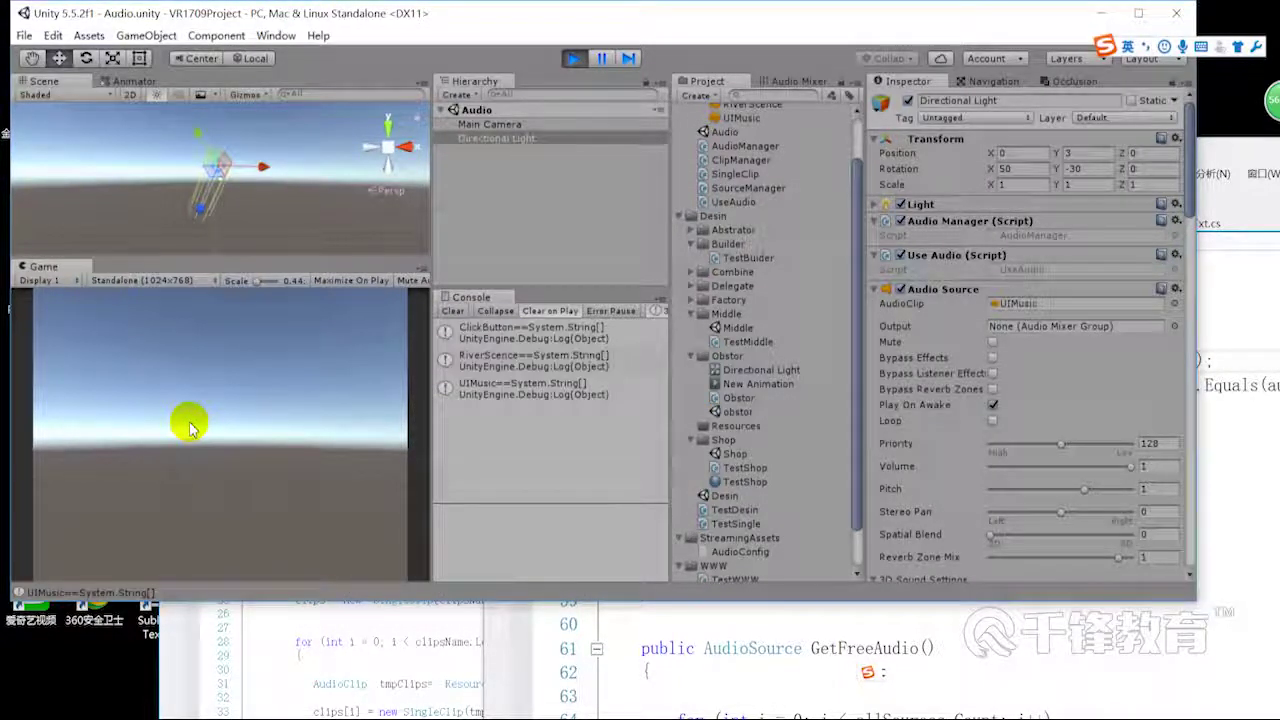
{"action": "left_click", "coordinate": [190, 428]}
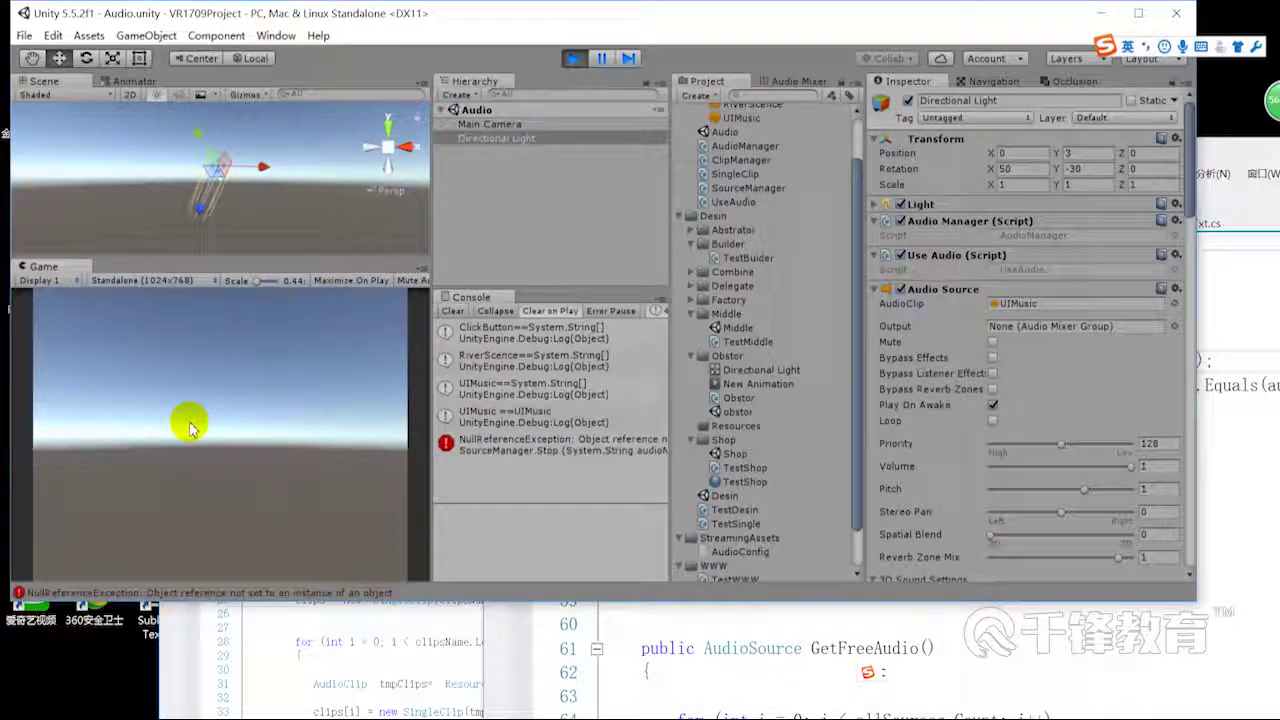
{"action": "double_click", "coordinate": [560, 448]}
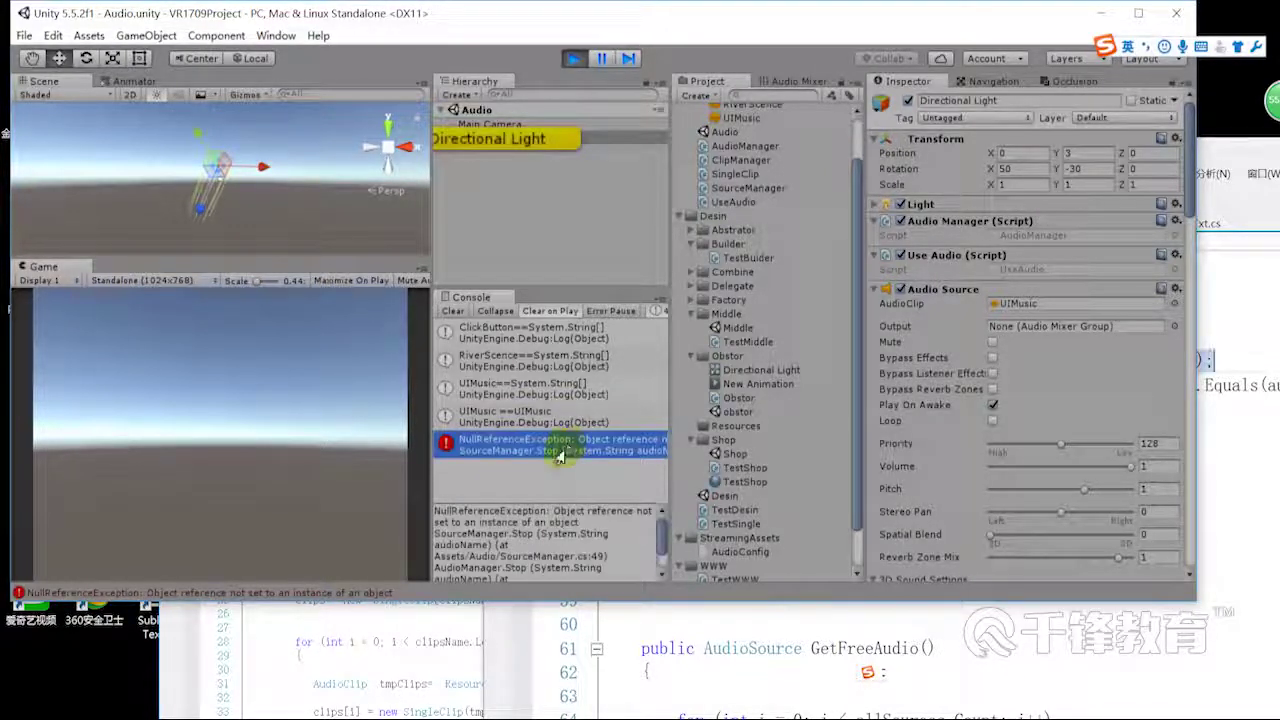
- Comment out line 49's Debug.Log in SourceManager.cs with Ctrl+K, Ctrl+C, then stop Play in Unity
{"action": "left_click", "coordinate": [1155, 361]}
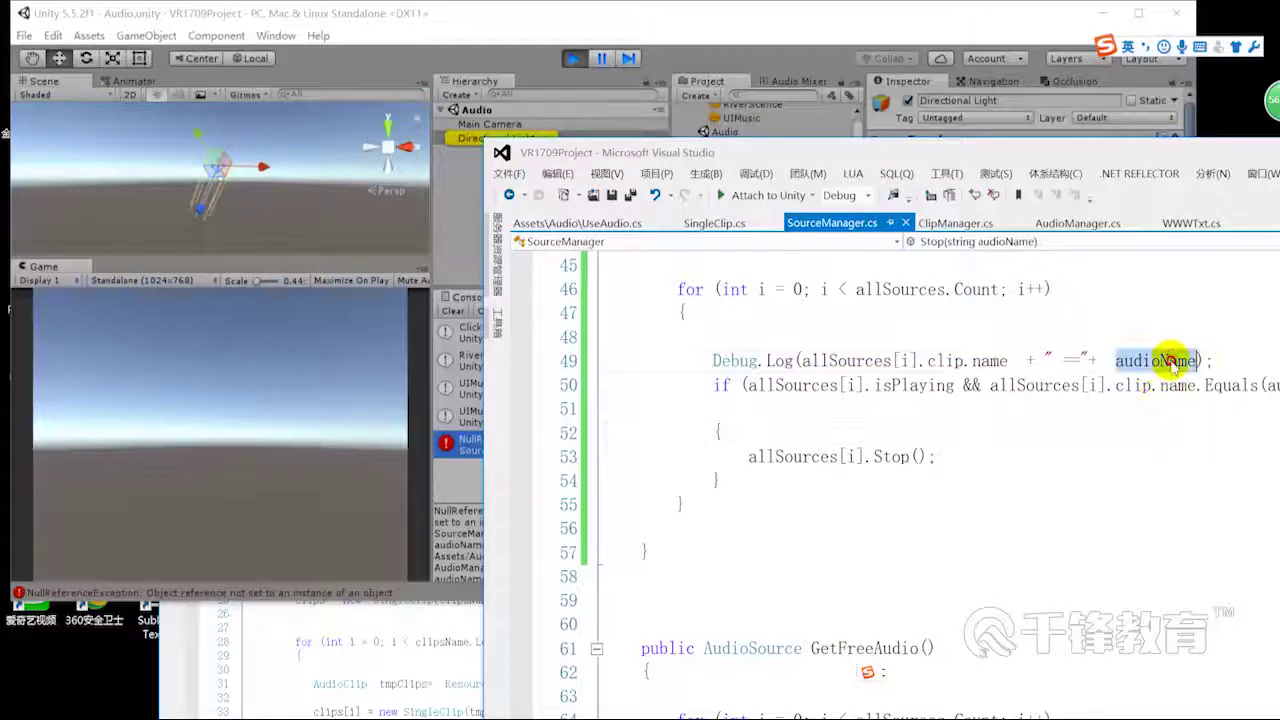
{"action": "left_click", "coordinate": [945, 362]}
{"action": "left_click_drag", "start_coordinate": [706, 362], "coordinate": [1222, 356]}
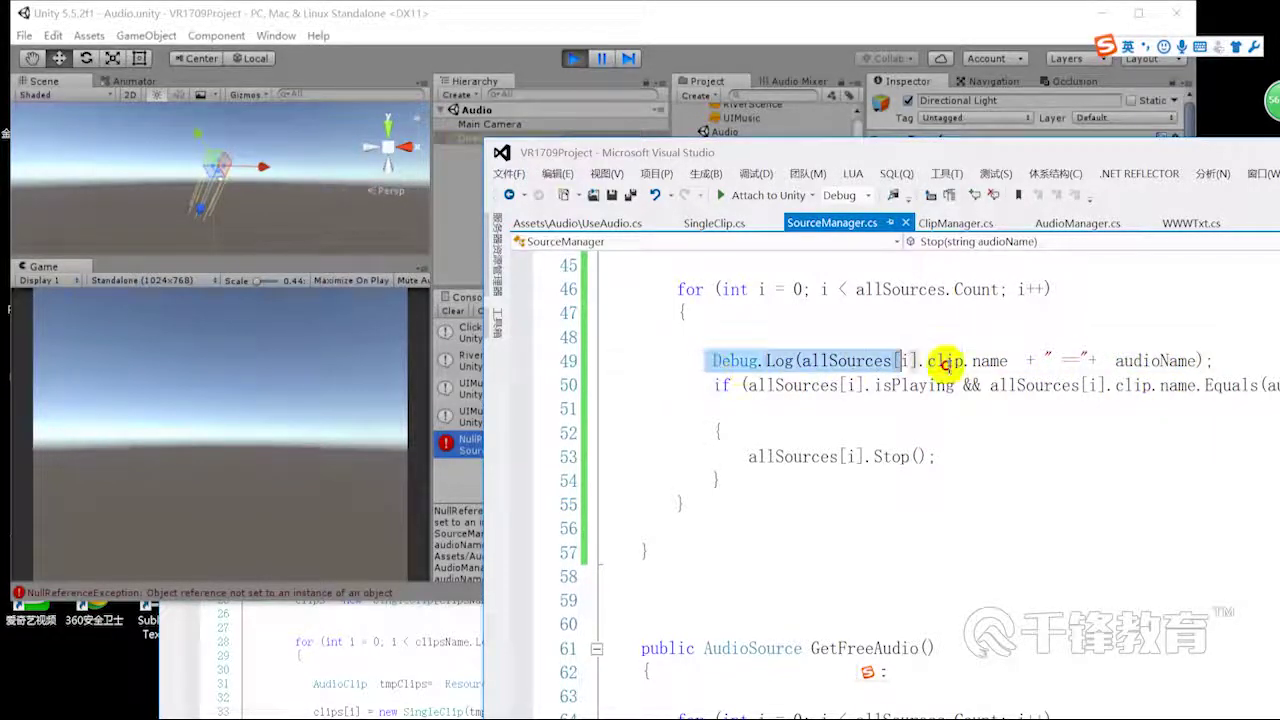
{"action": "left_click", "coordinate": [665, 365]}
{"action": "key", "text": "ctrl+k"}
{"action": "key", "text": "ctrl+c"}
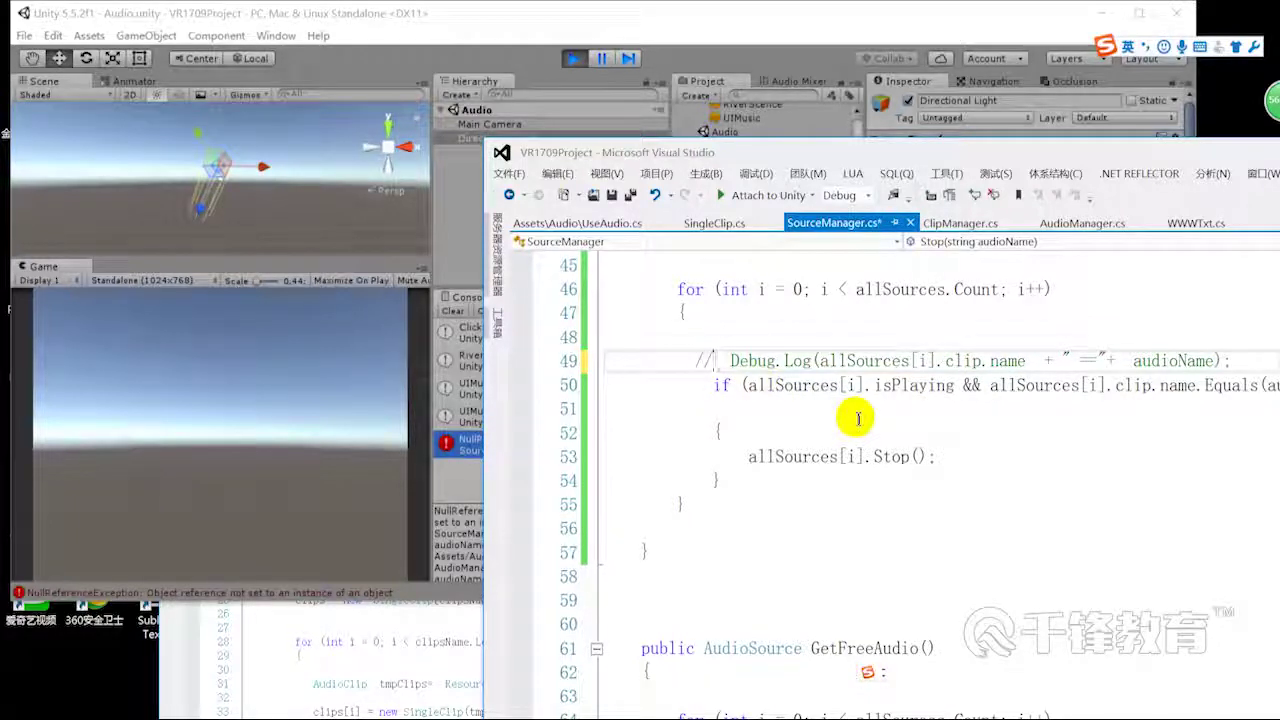
{"action": "left_click", "coordinate": [895, 290]}
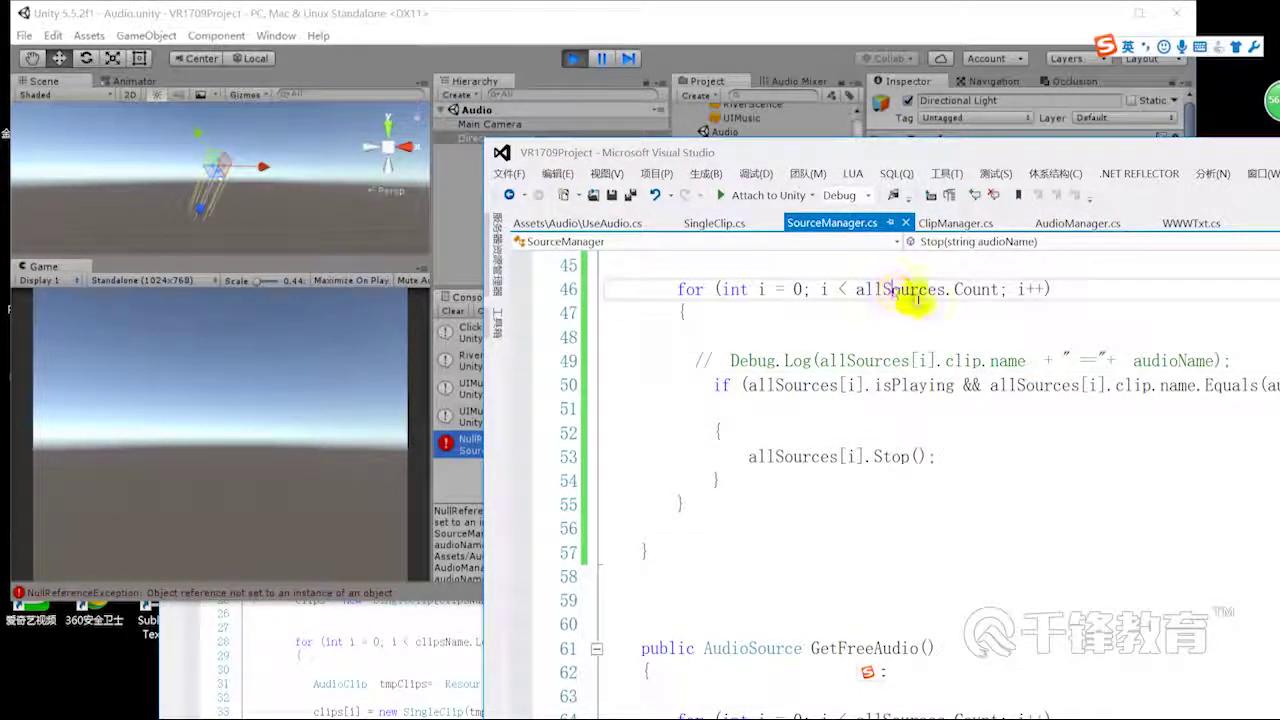
{"action": "double_click", "coordinate": [966, 362]}
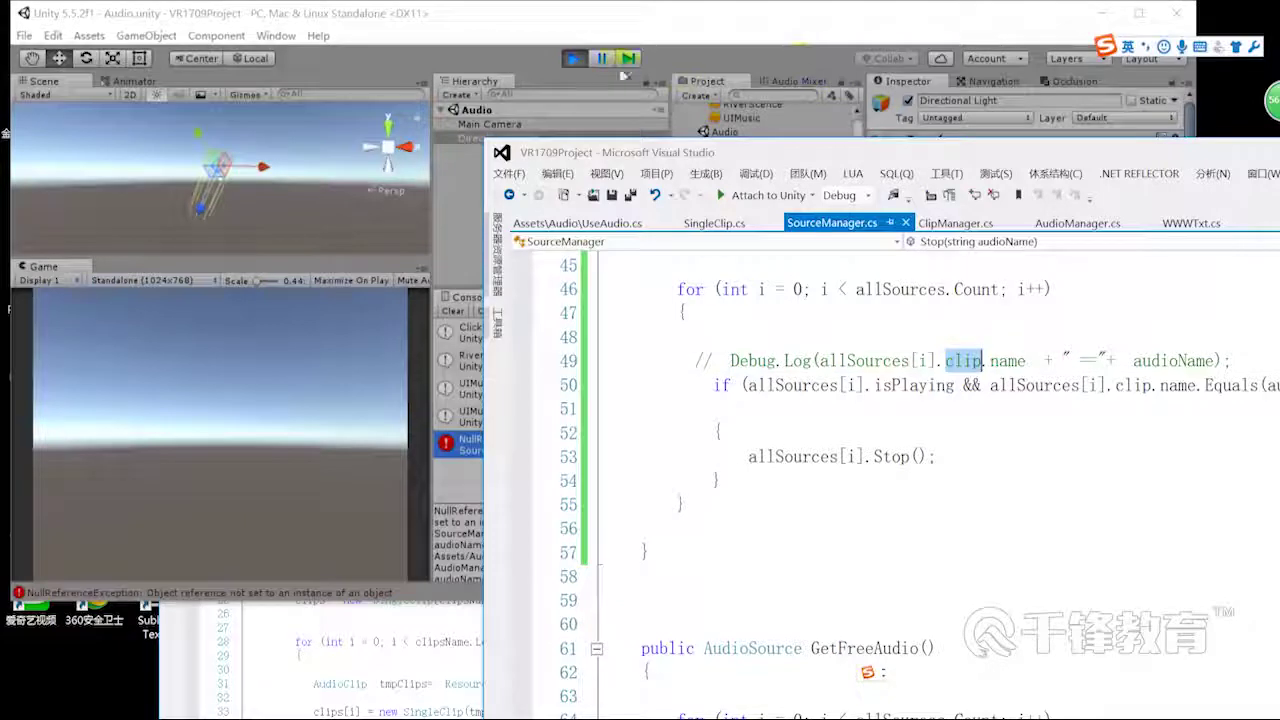
{"action": "left_click", "coordinate": [577, 63]}
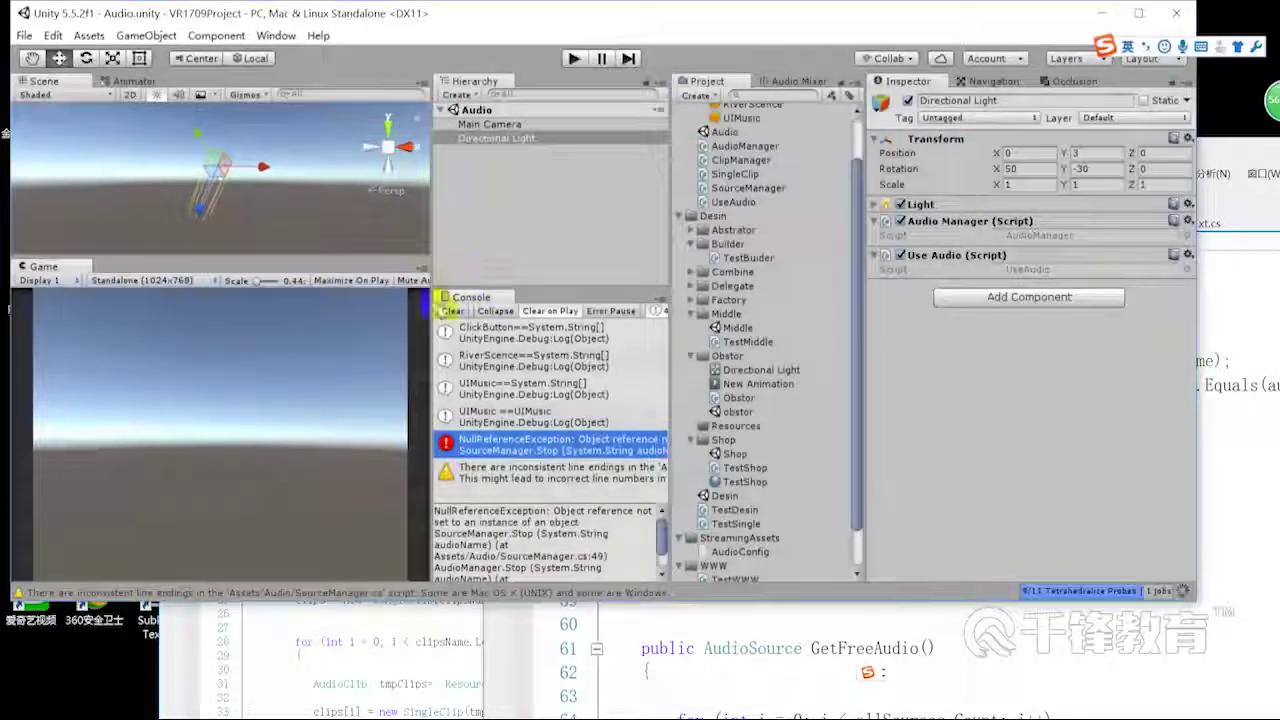
- Clear the Console, restart Play with Ctrl+P, and load ClickButton, RiverScence and UIMusic without errors
{"action": "left_click", "coordinate": [453, 311]}
{"action": "left_click", "coordinate": [576, 60]}
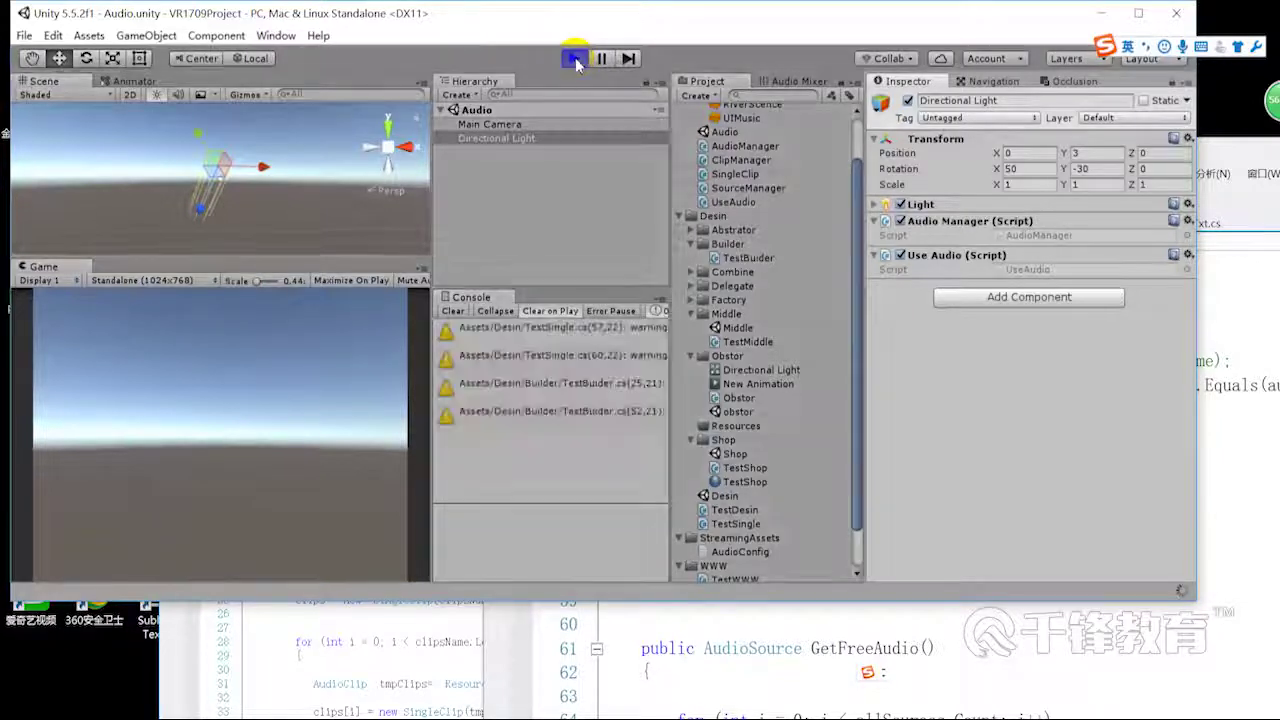
{"action": "left_click", "coordinate": [576, 60]}
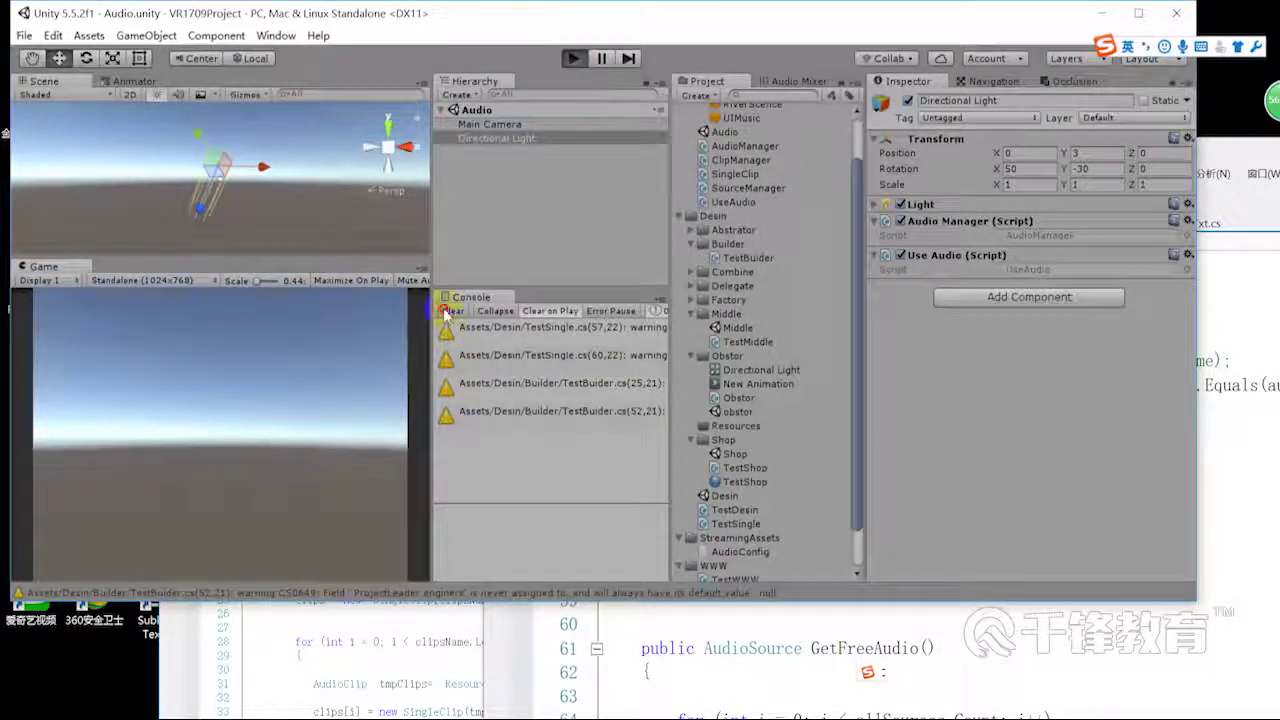
{"action": "key", "text": "ctrl+p"}
{"action": "left_click", "coordinate": [275, 350]}
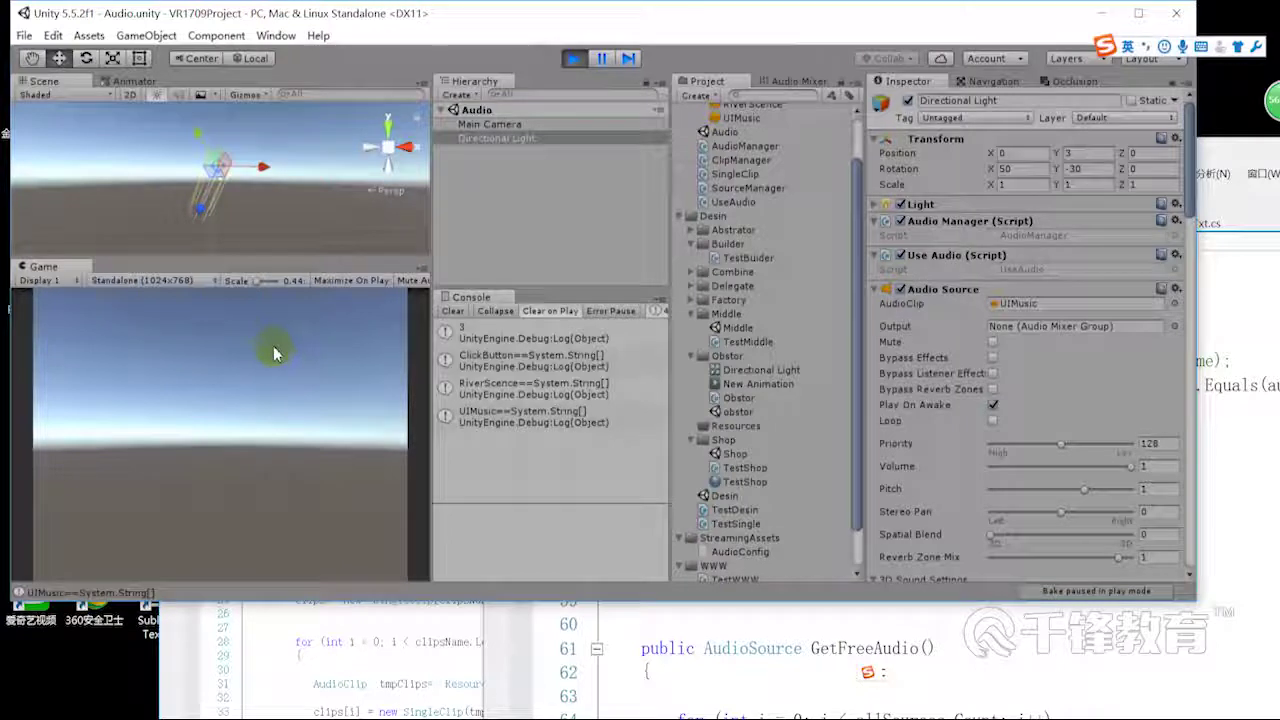
{"action": "left_click", "coordinate": [277, 355]}
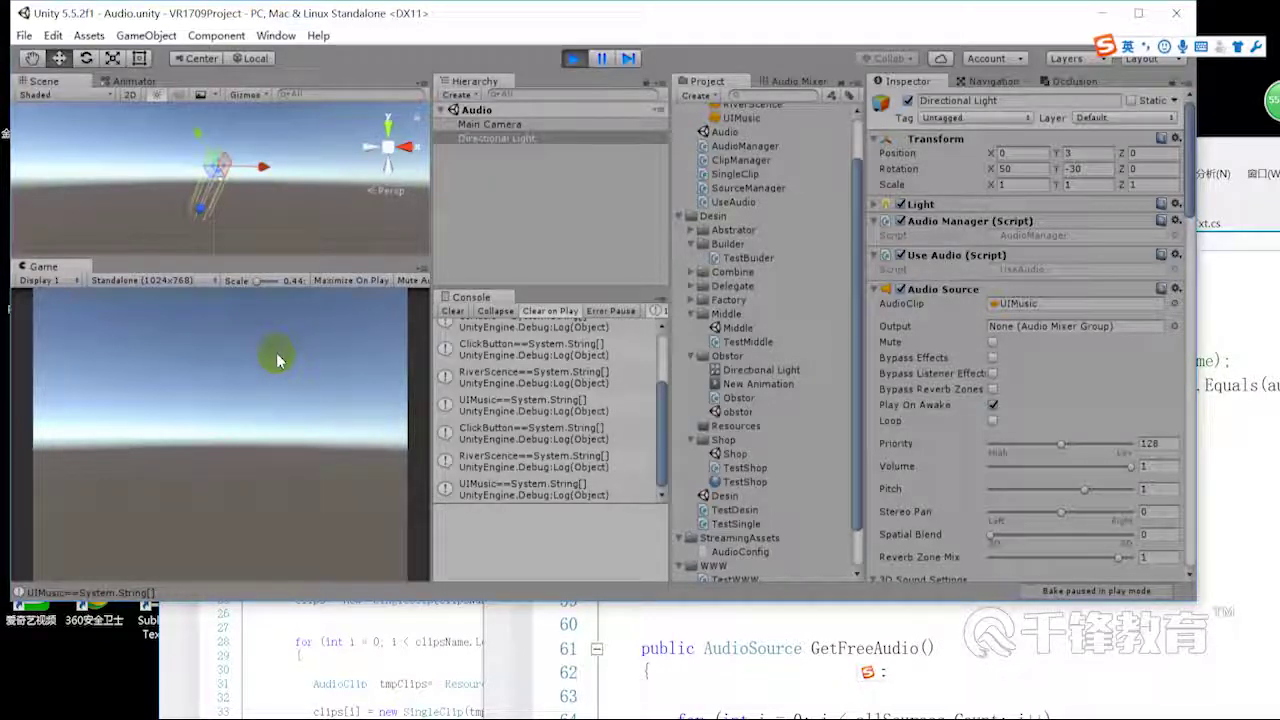
{"action": "mouse_move", "coordinate": [728, 706]}
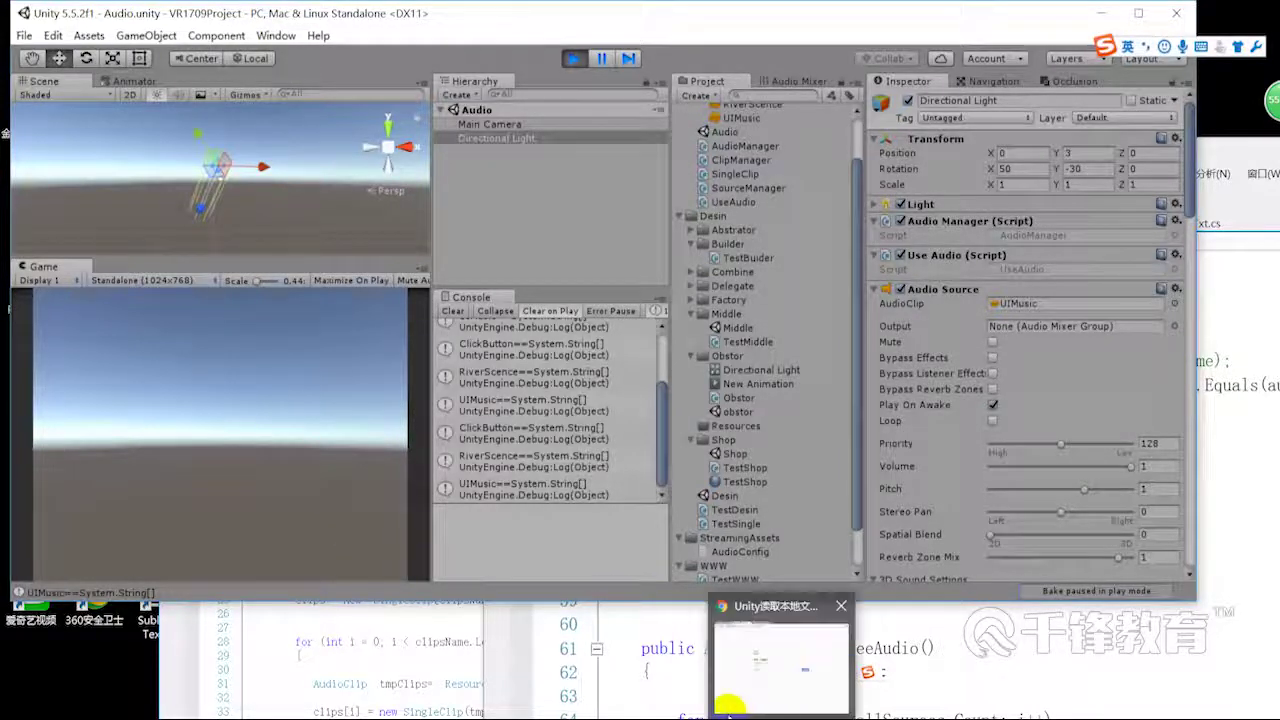